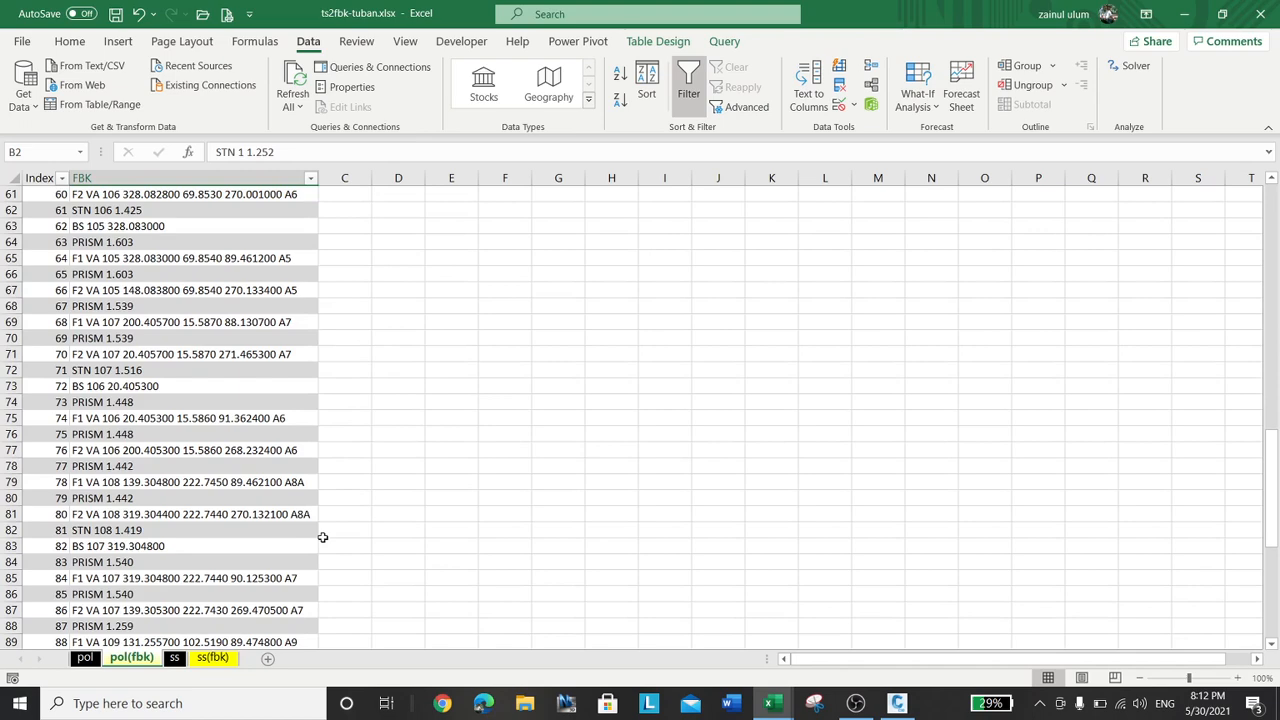
Copy all the data rows of the FBK column in the pol(fbk) sheet
scroll(322, 537, "up", 17)
scroll(322, 537, "up", 3)
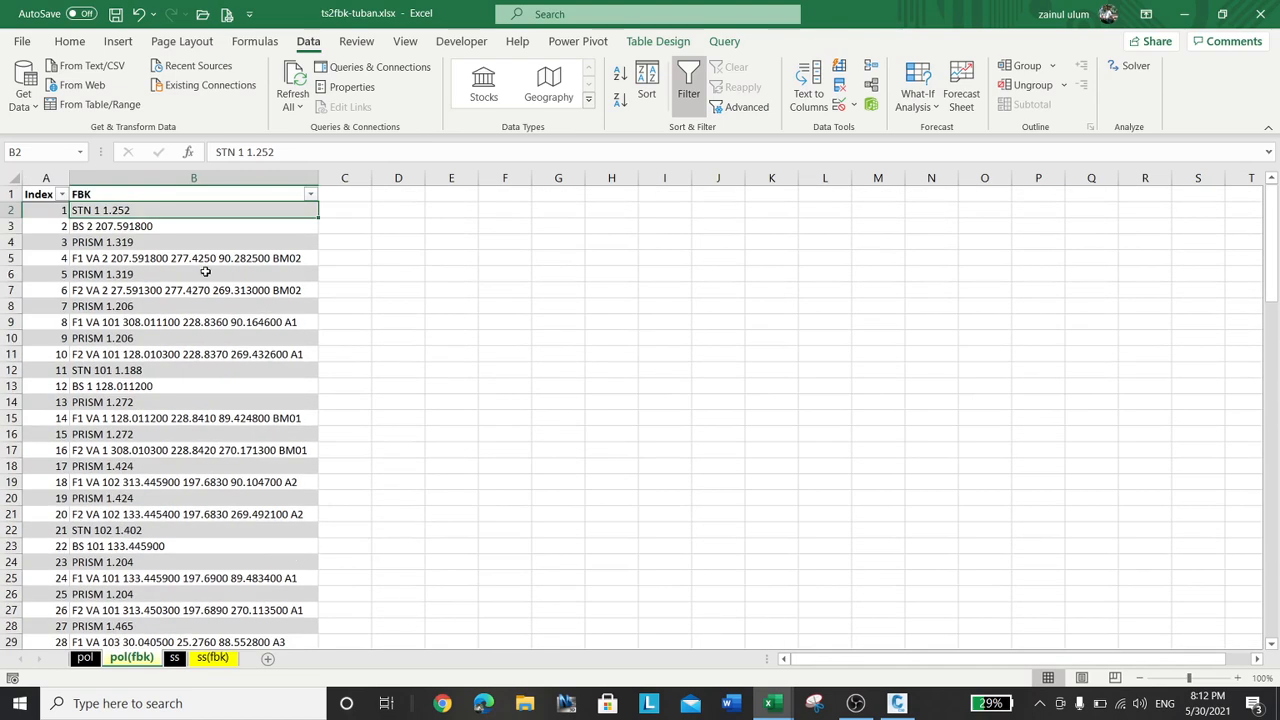
left_click(203, 182)
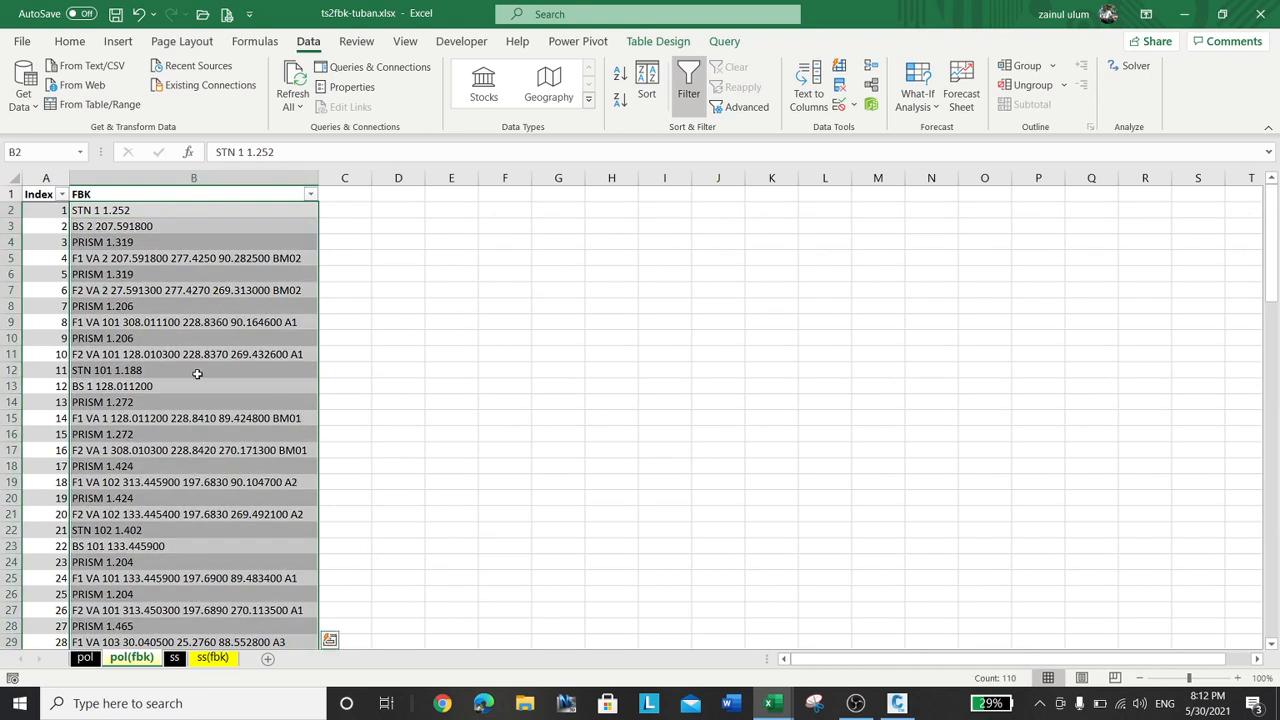
right_click(203, 272)
left_click(286, 192)
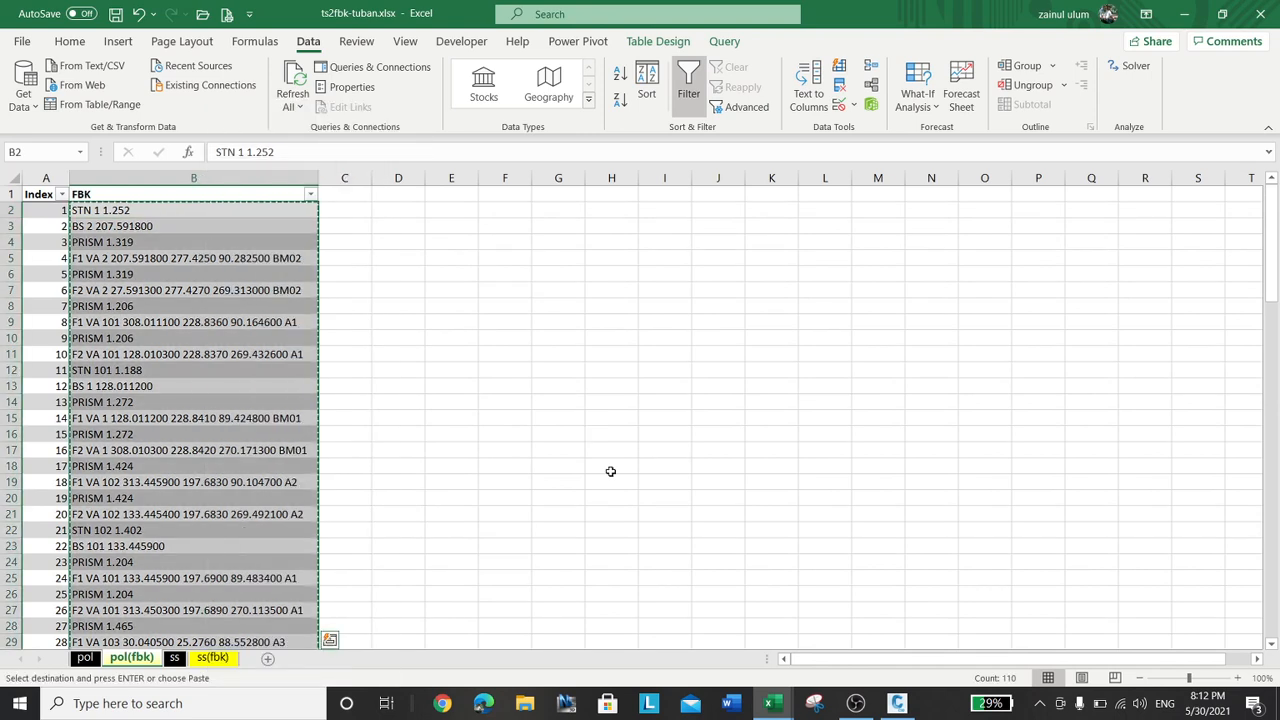
Open a blank Notepad document and paste the copied FBK rows into it
left_click(228, 692)
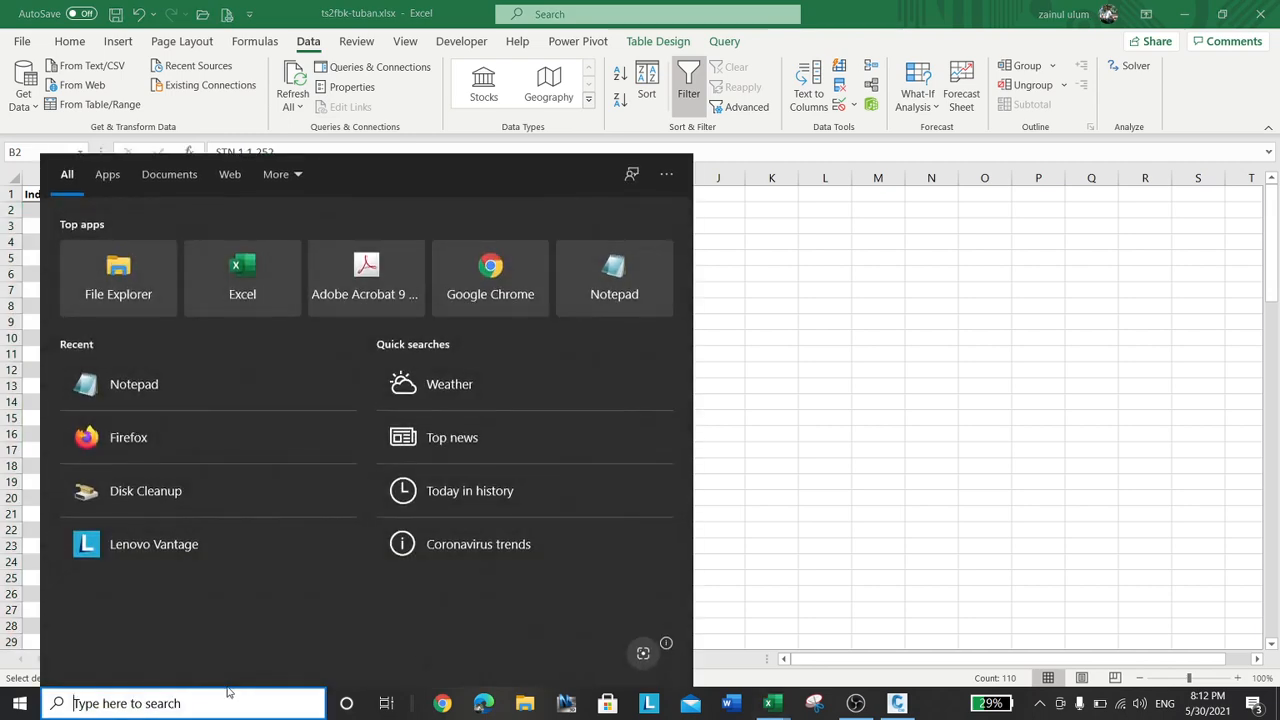
type("notepa")
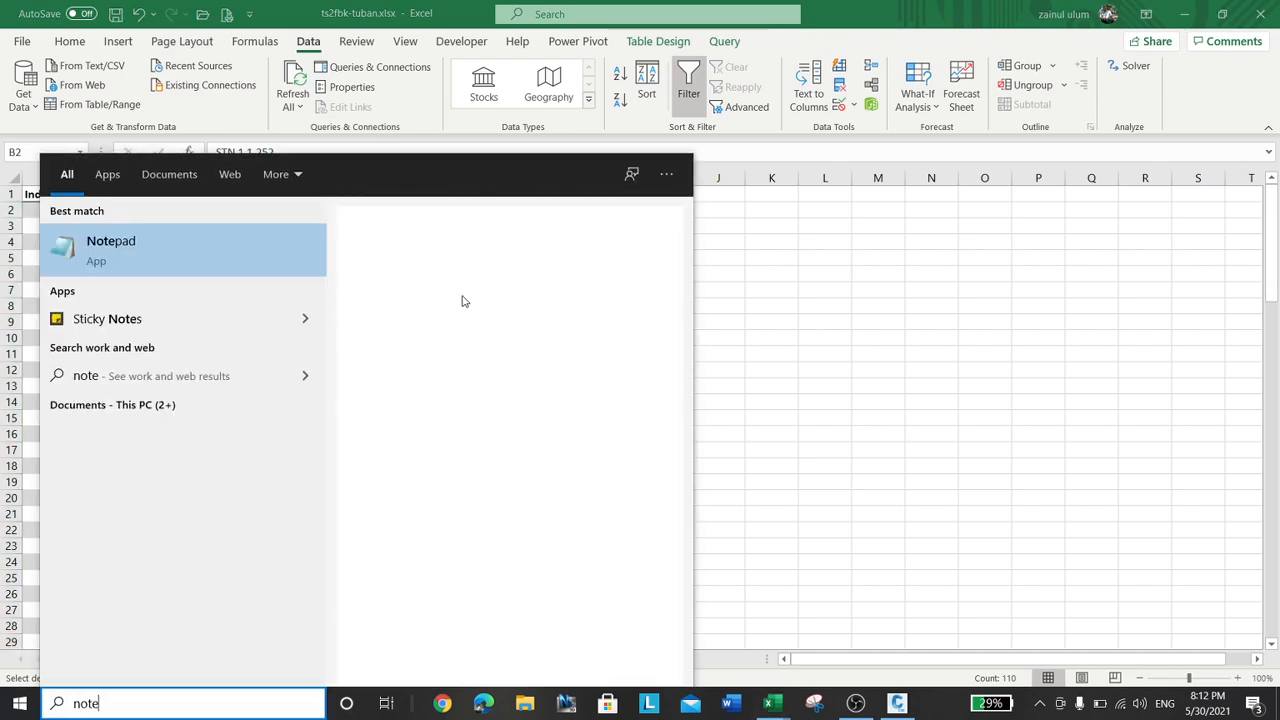
left_click(160, 251)
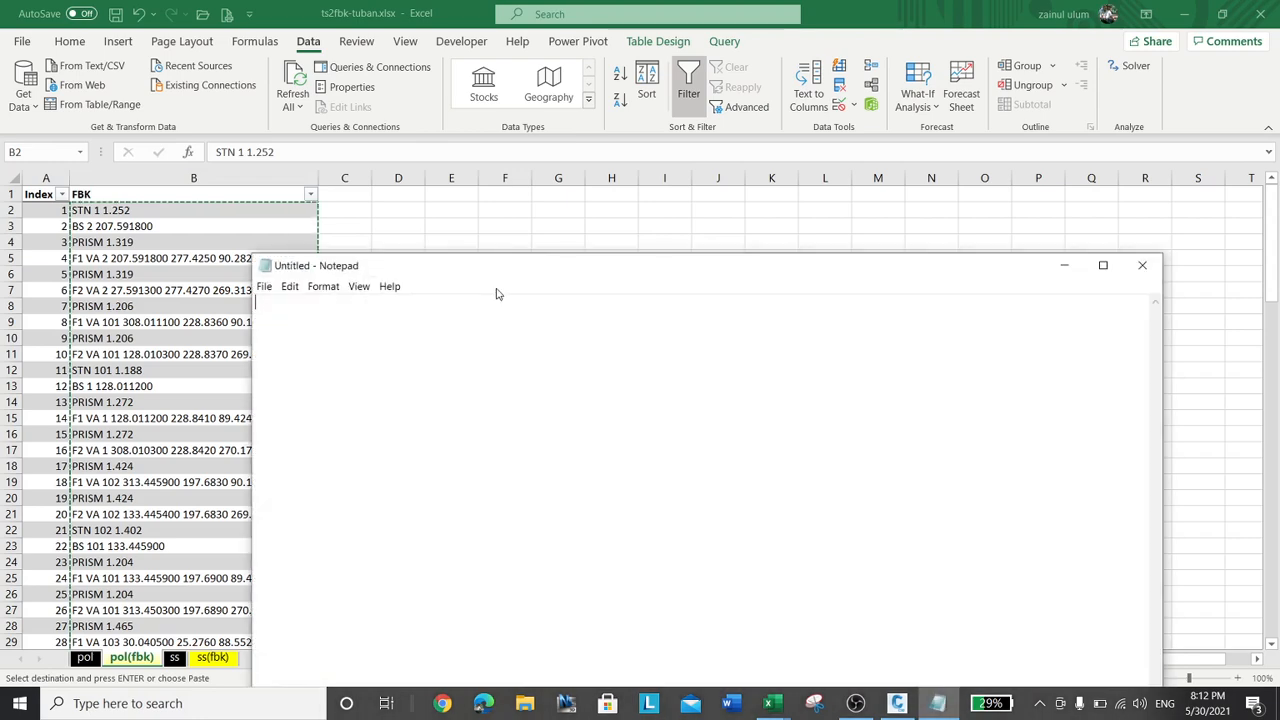
left_click(292, 287)
left_click(306, 359)
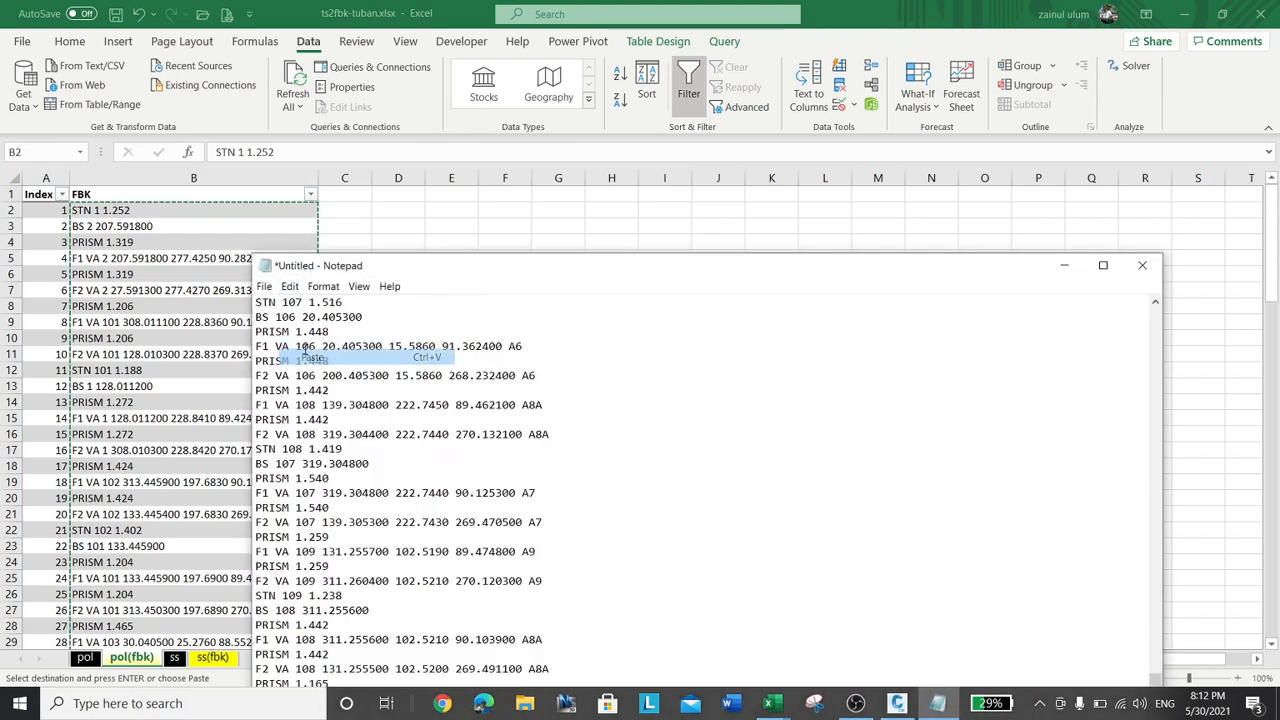
left_click(1102, 267)
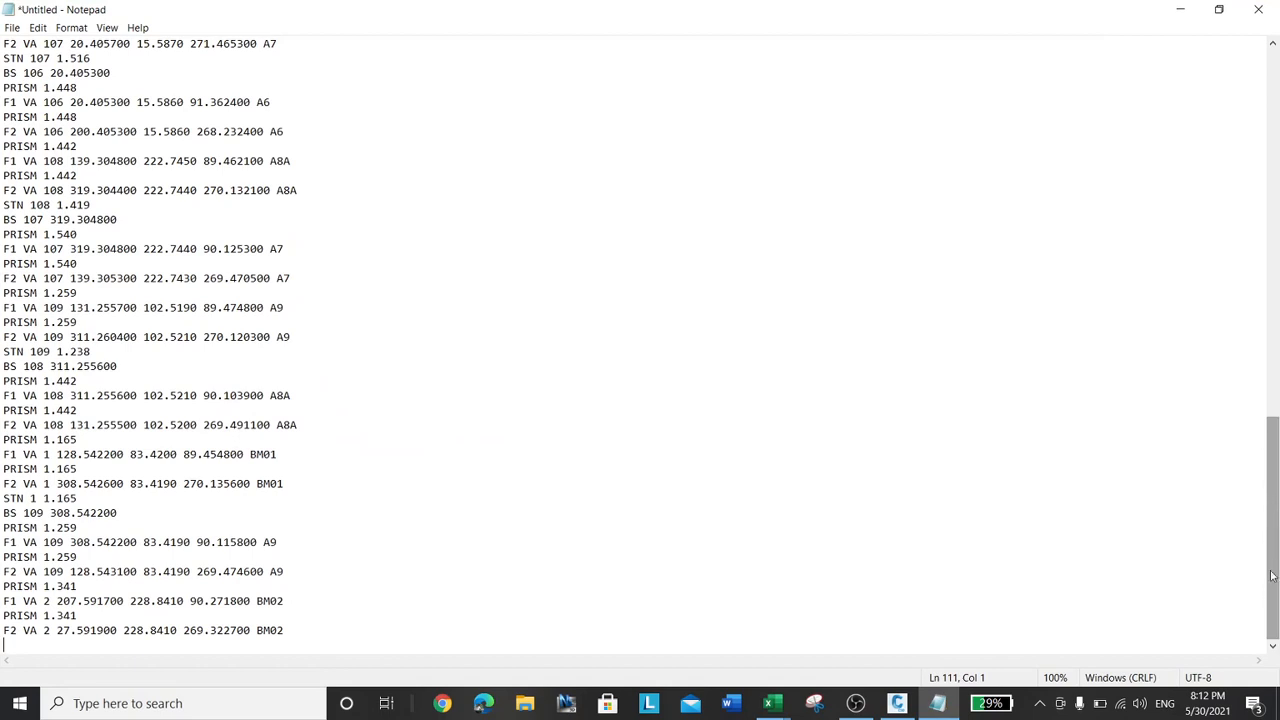
left_click_drag(1270, 598, 1270, 232)
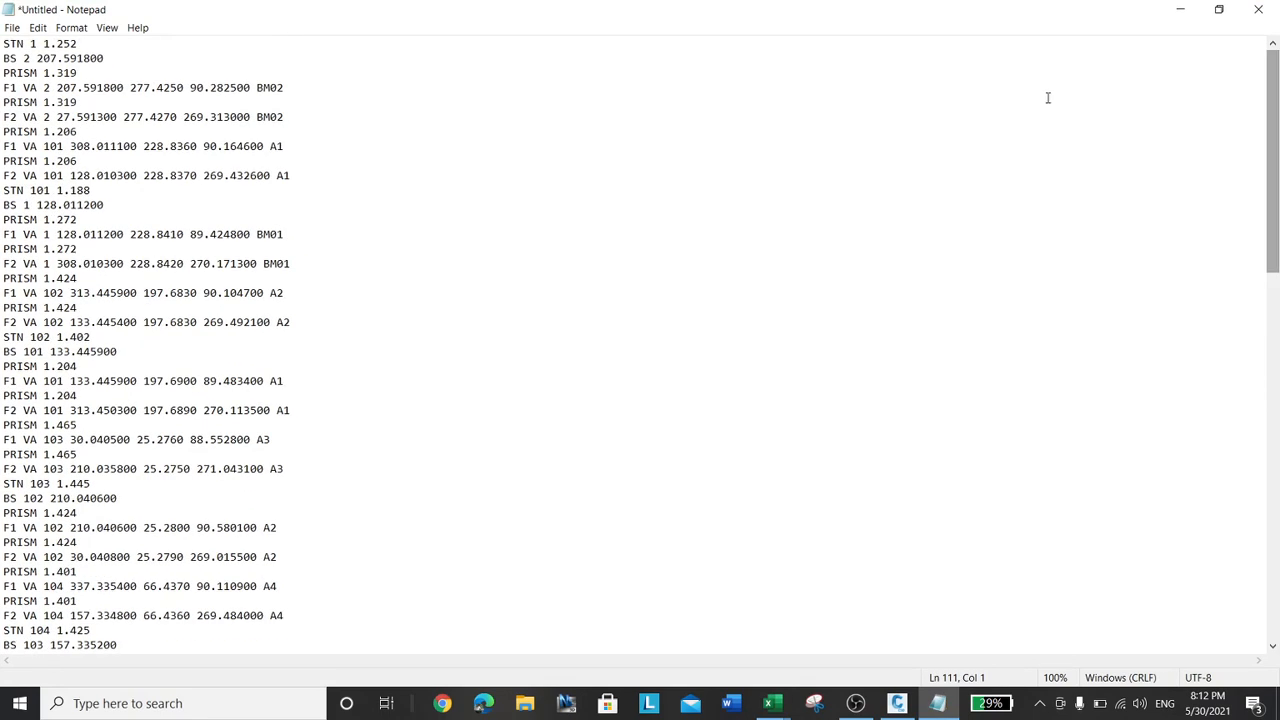
Begin saving the text as a new file, choosing the _dbsurvey_tuban folder inside the "_" folder of Downloads
left_click(20, 30)
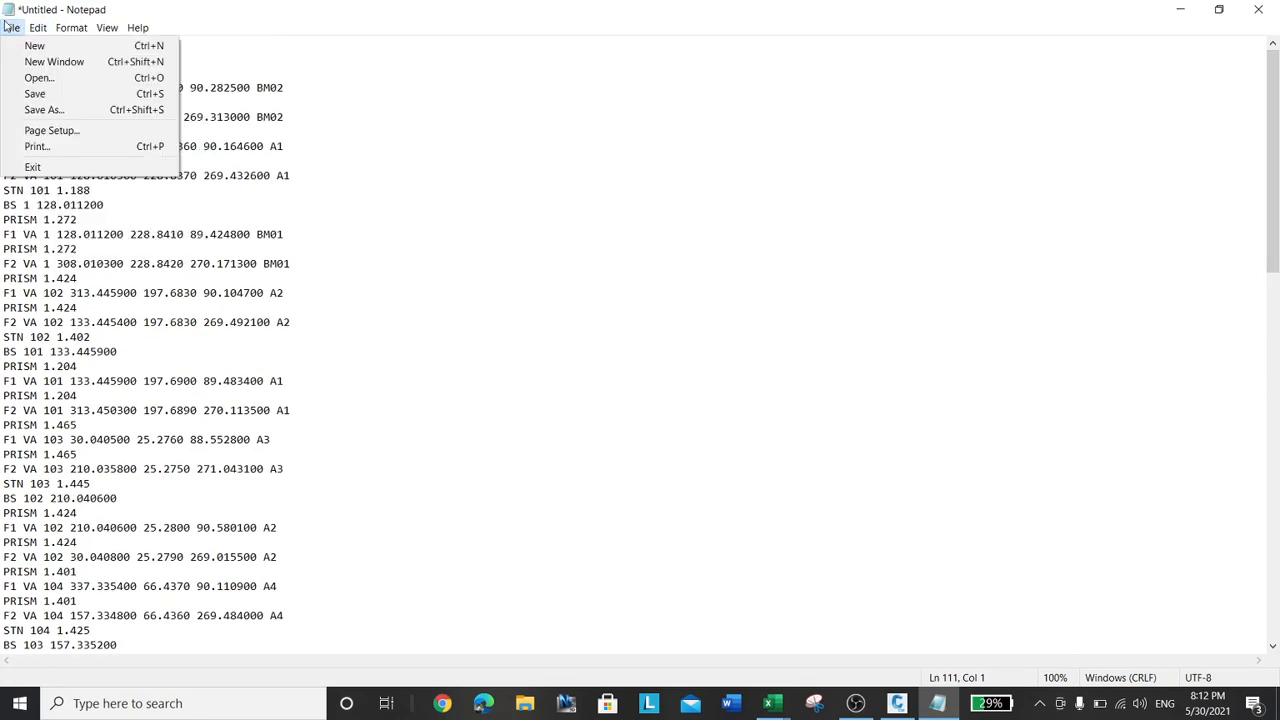
left_click(84, 111)
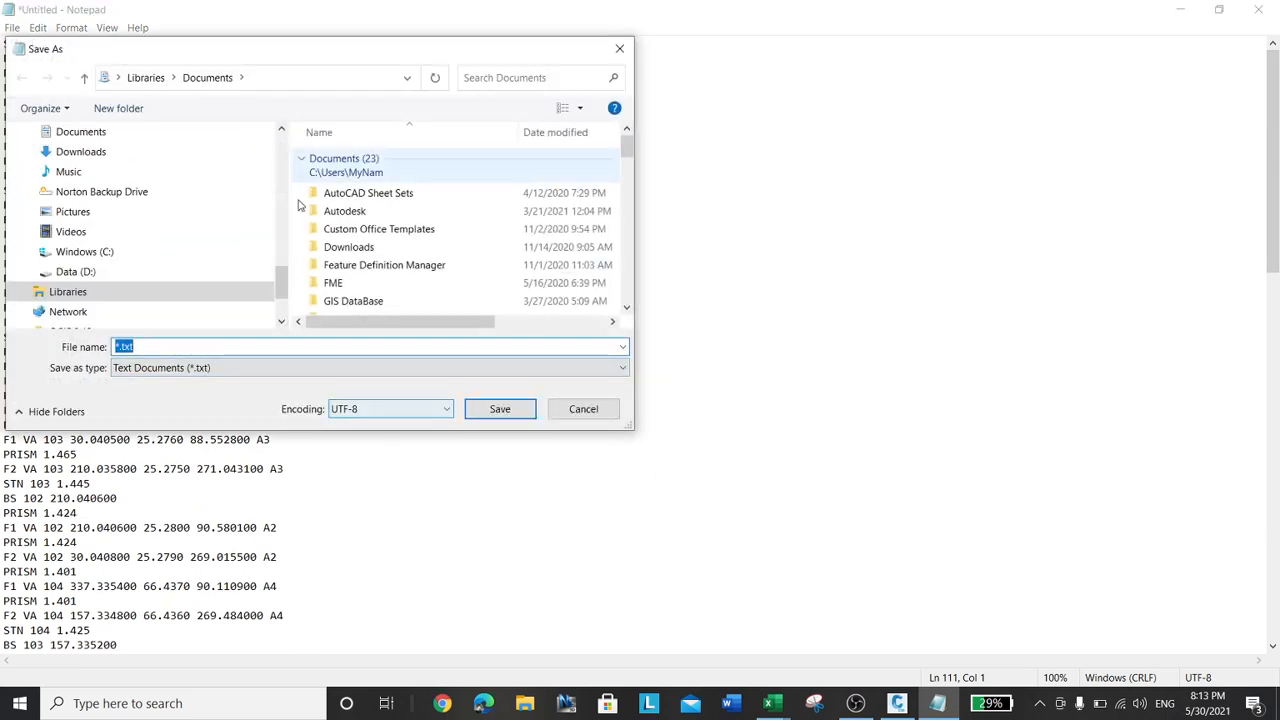
left_click(57, 152)
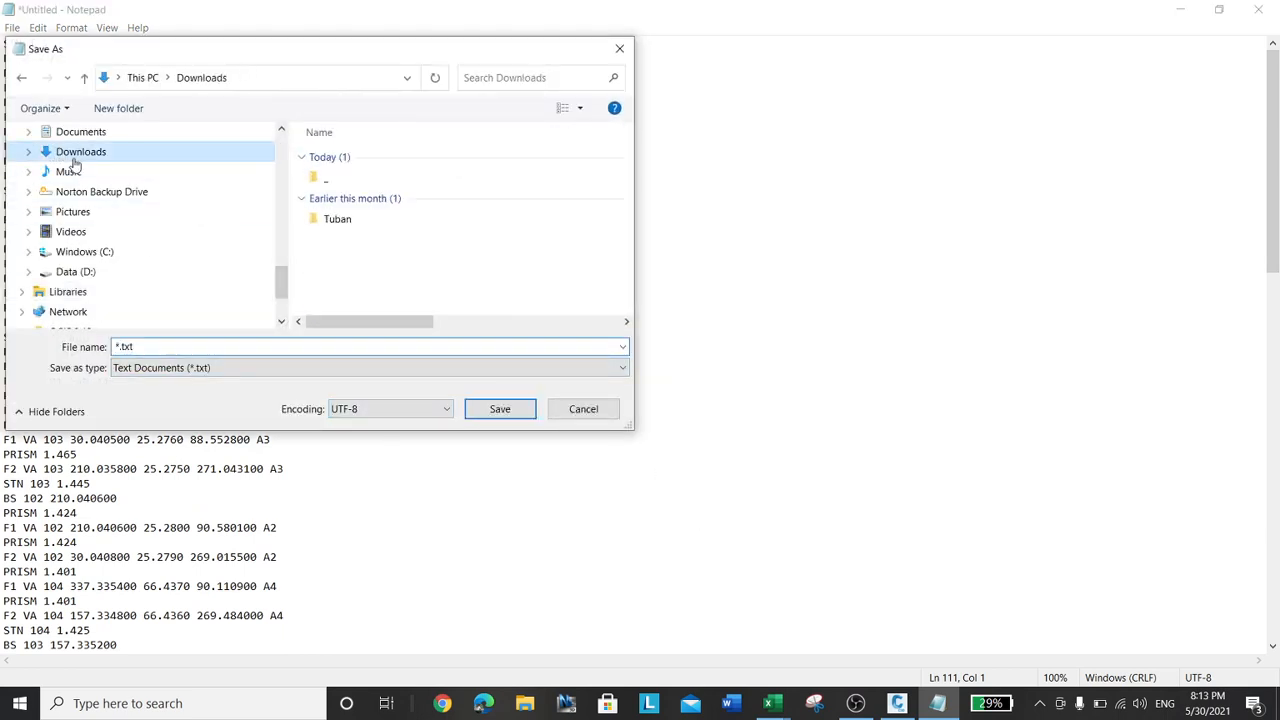
double_click(360, 178)
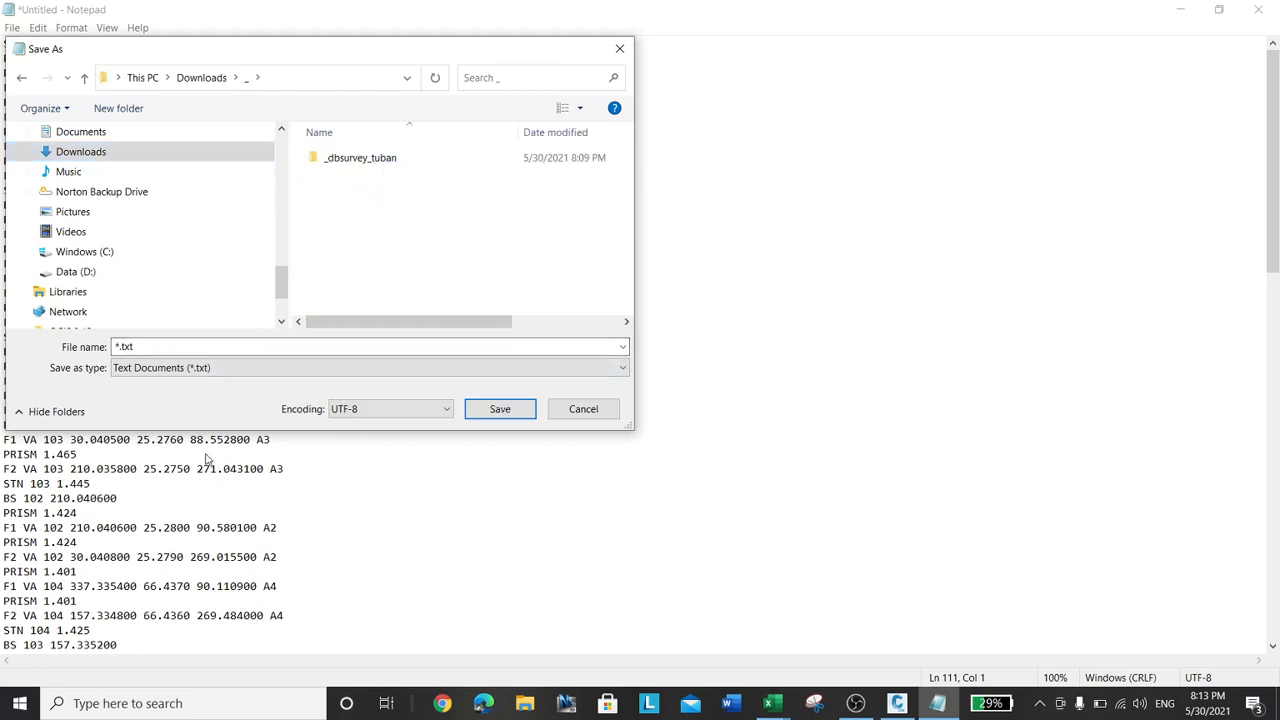
double_click(383, 165)
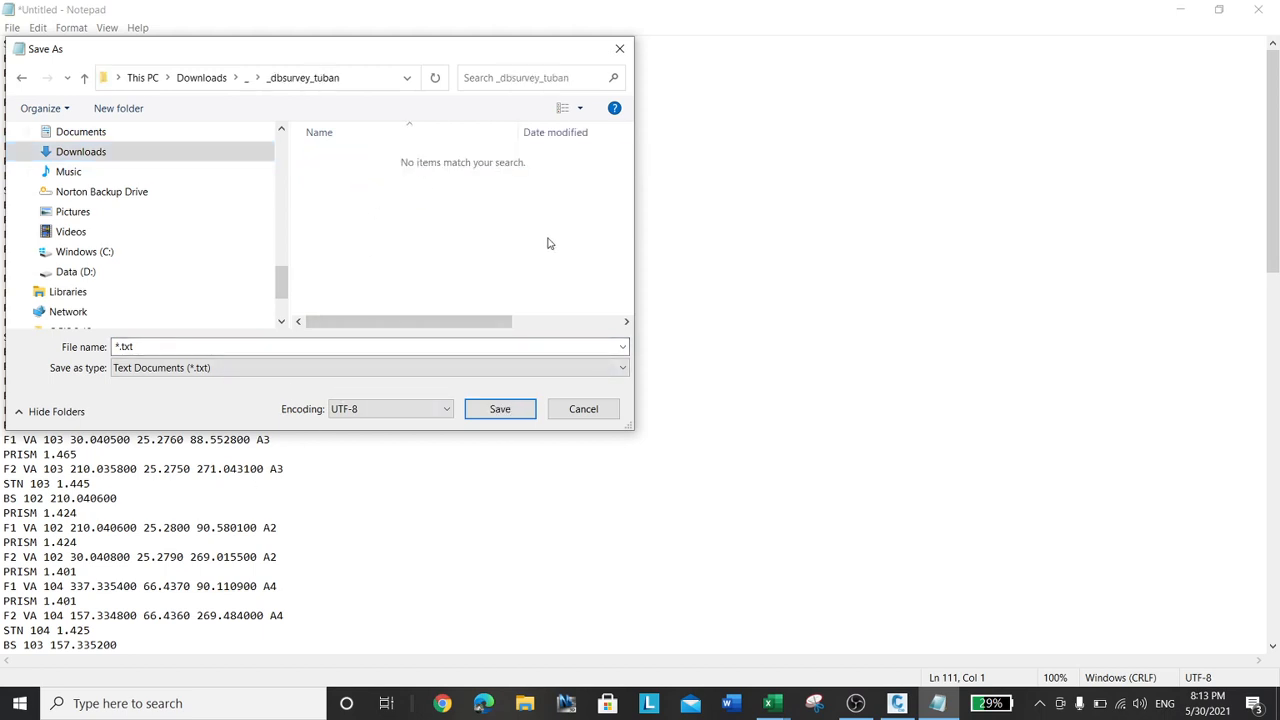
left_click(206, 80)
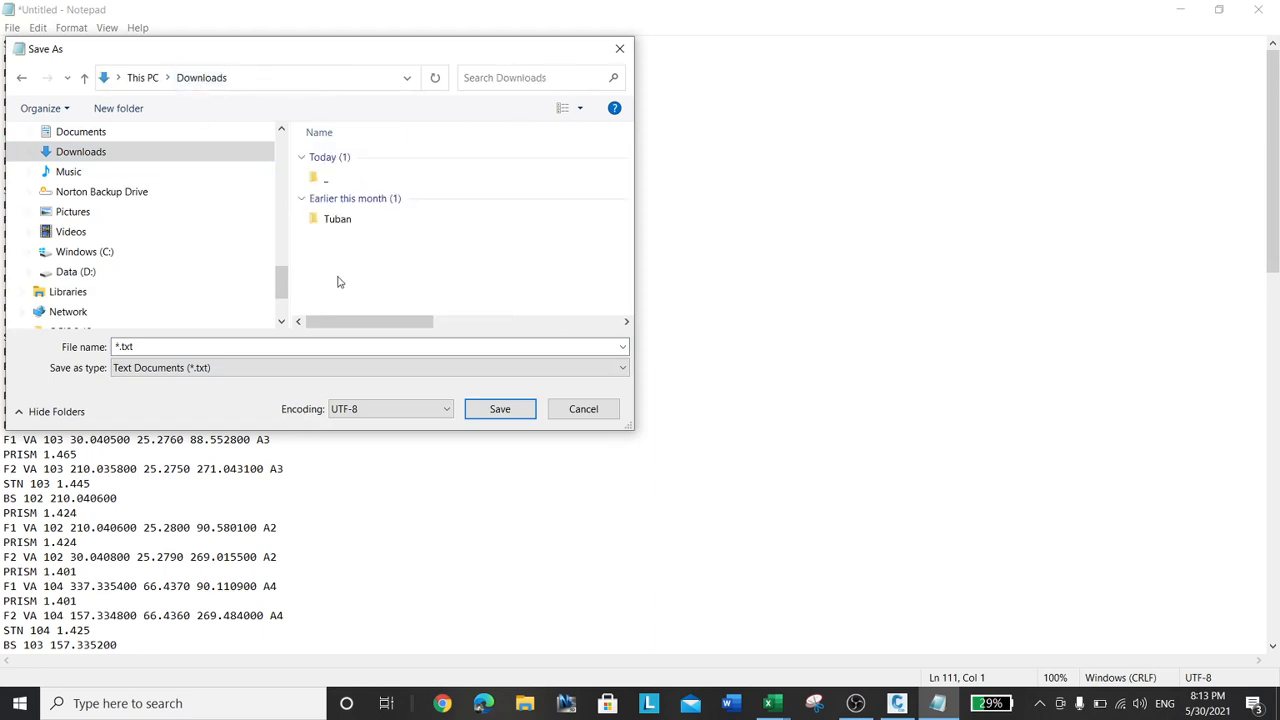
double_click(338, 179)
double_click(345, 165)
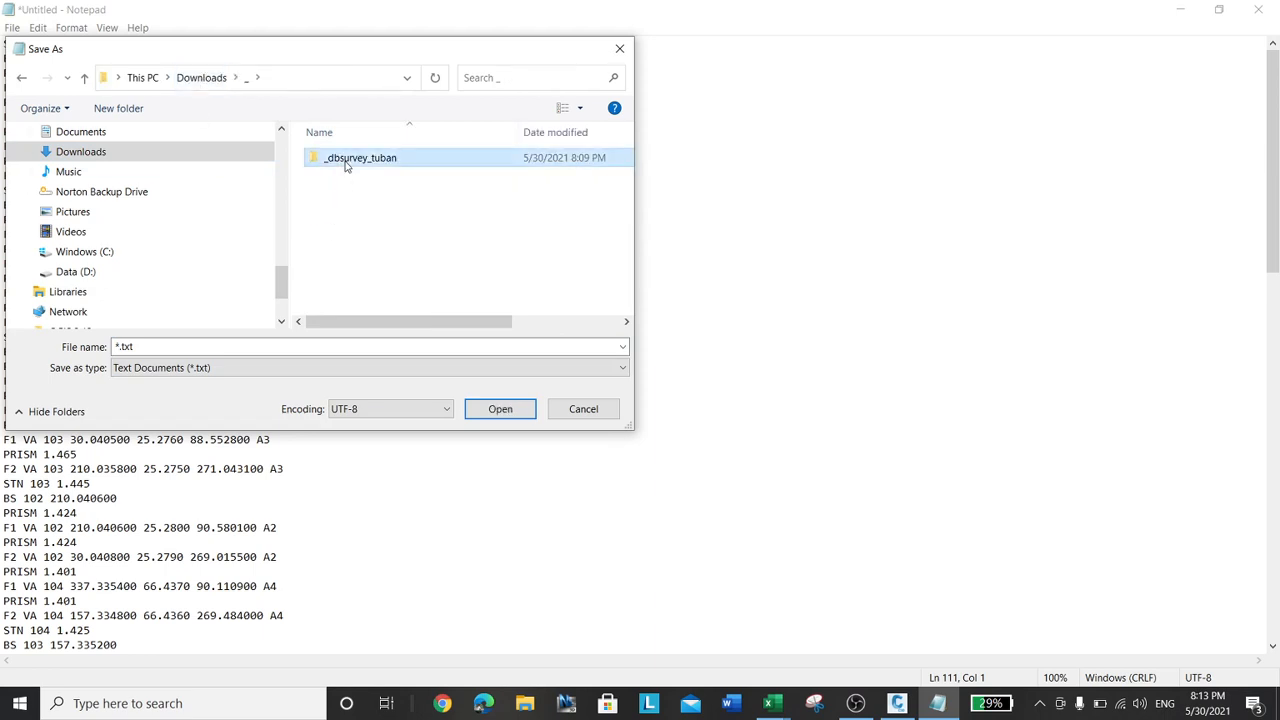
Create a new folder named fbk inside _dbsurvey_tuban
right_click(351, 186)
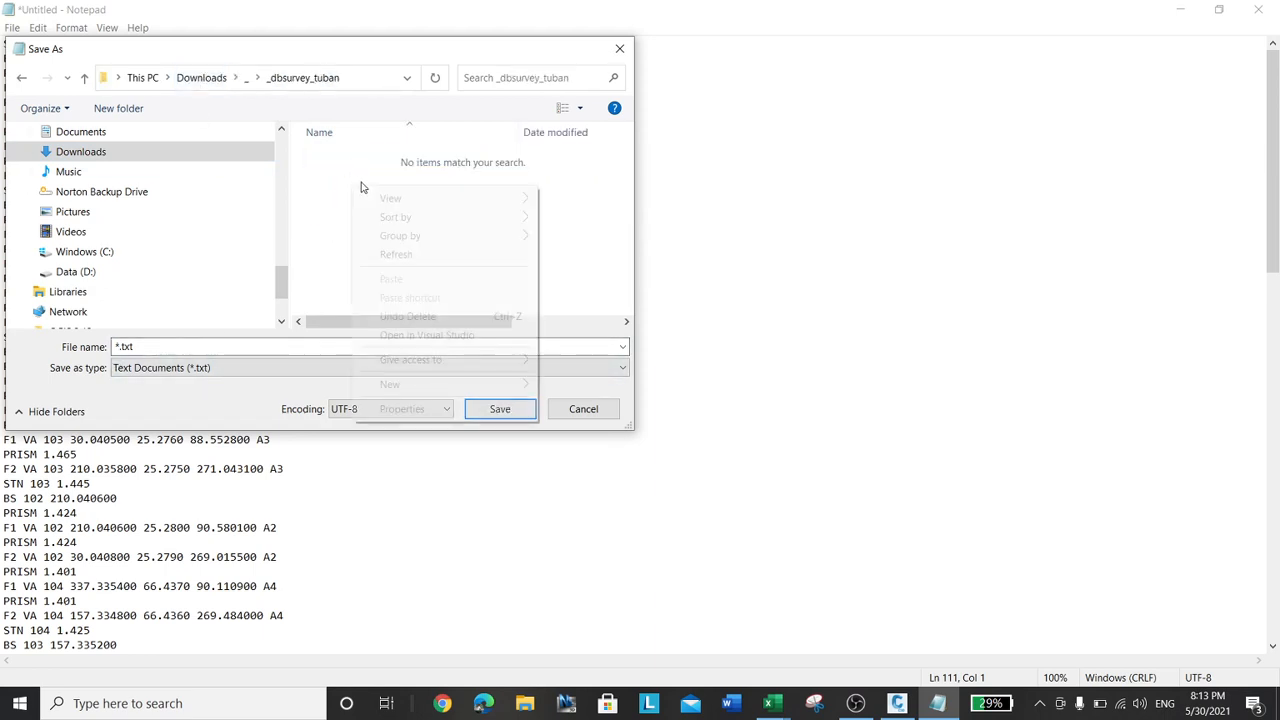
mouse_move(497, 392)
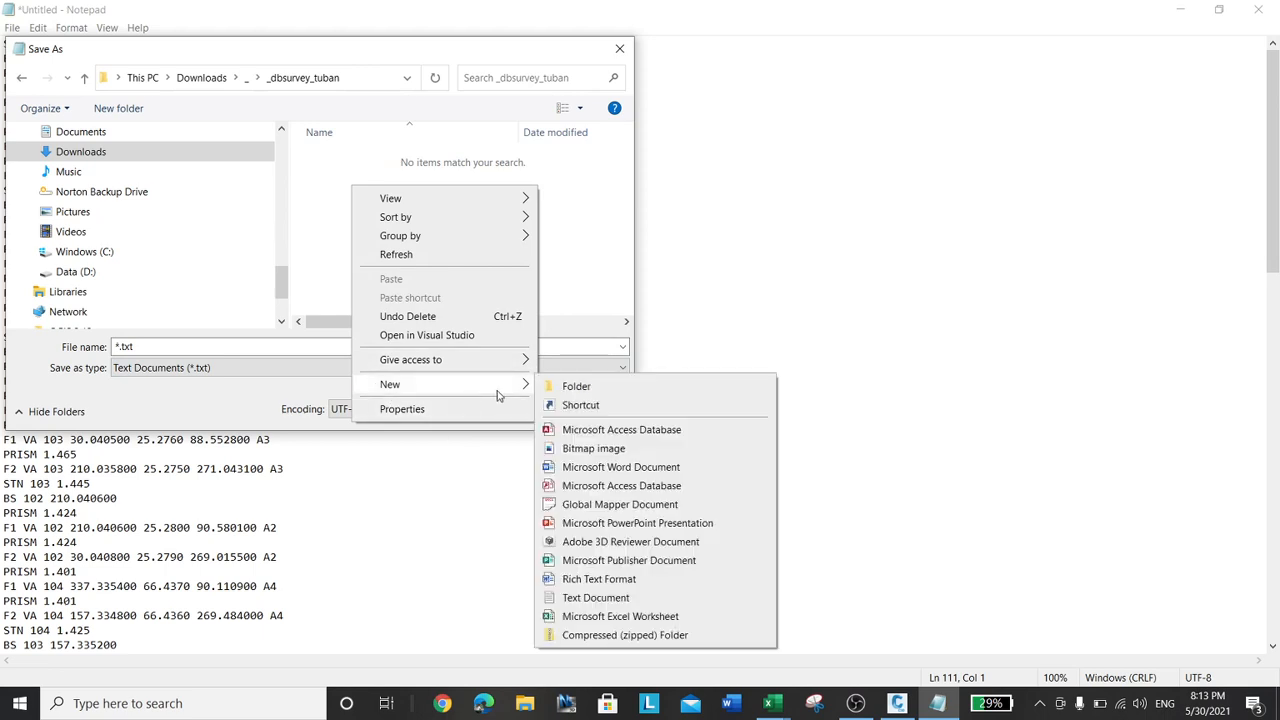
left_click(560, 384)
type("fbk")
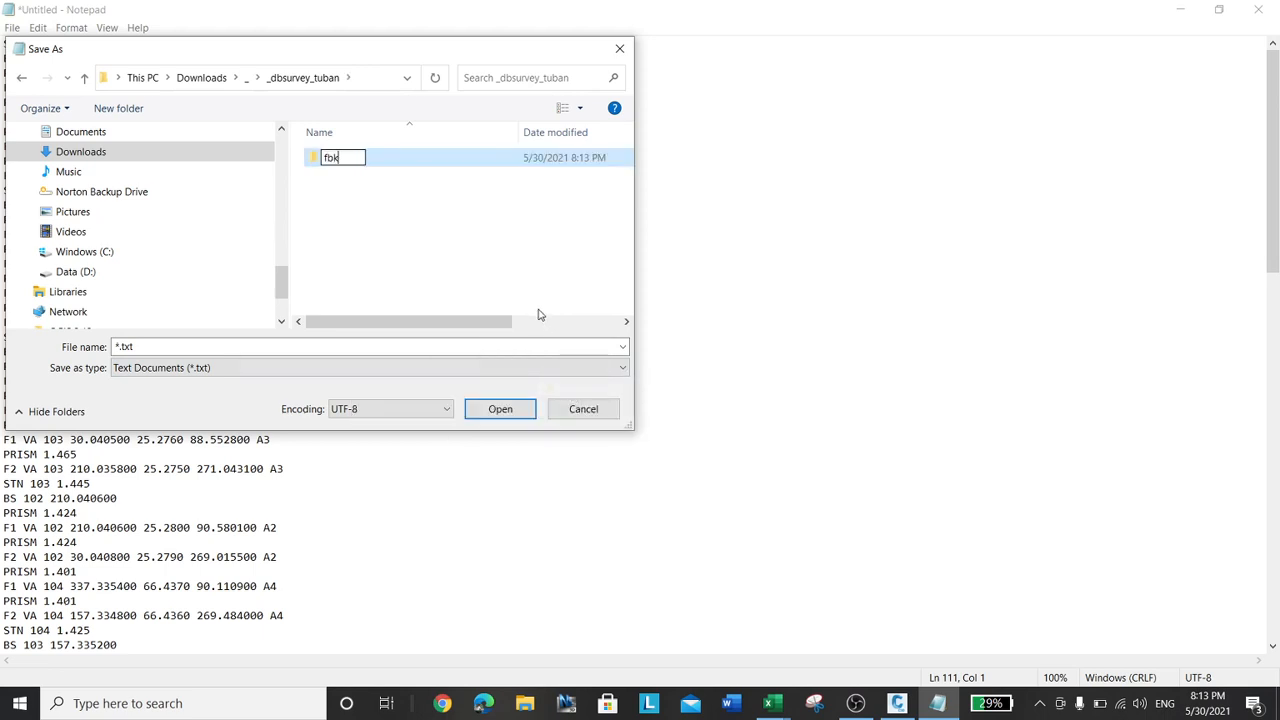
key("Return")
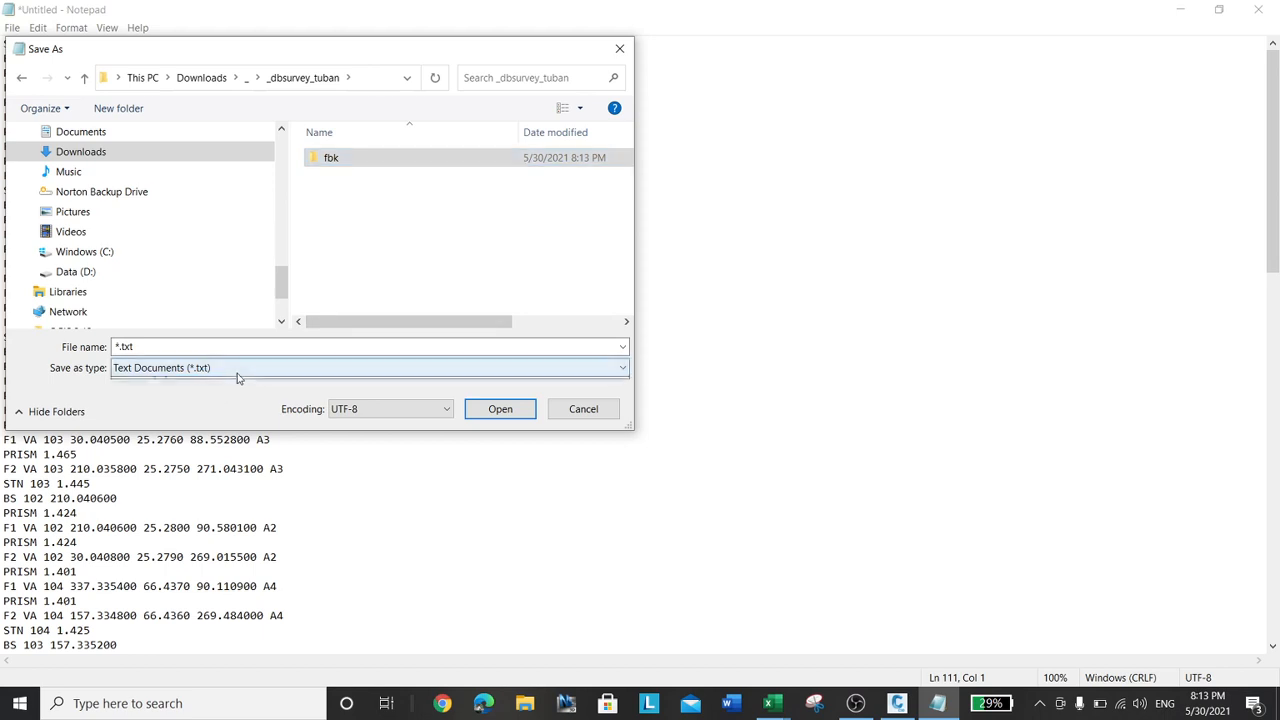
Save the text in the fbk folder as pol-1.txt with the All Files type, and close Notepad
left_click(237, 372)
left_click(225, 399)
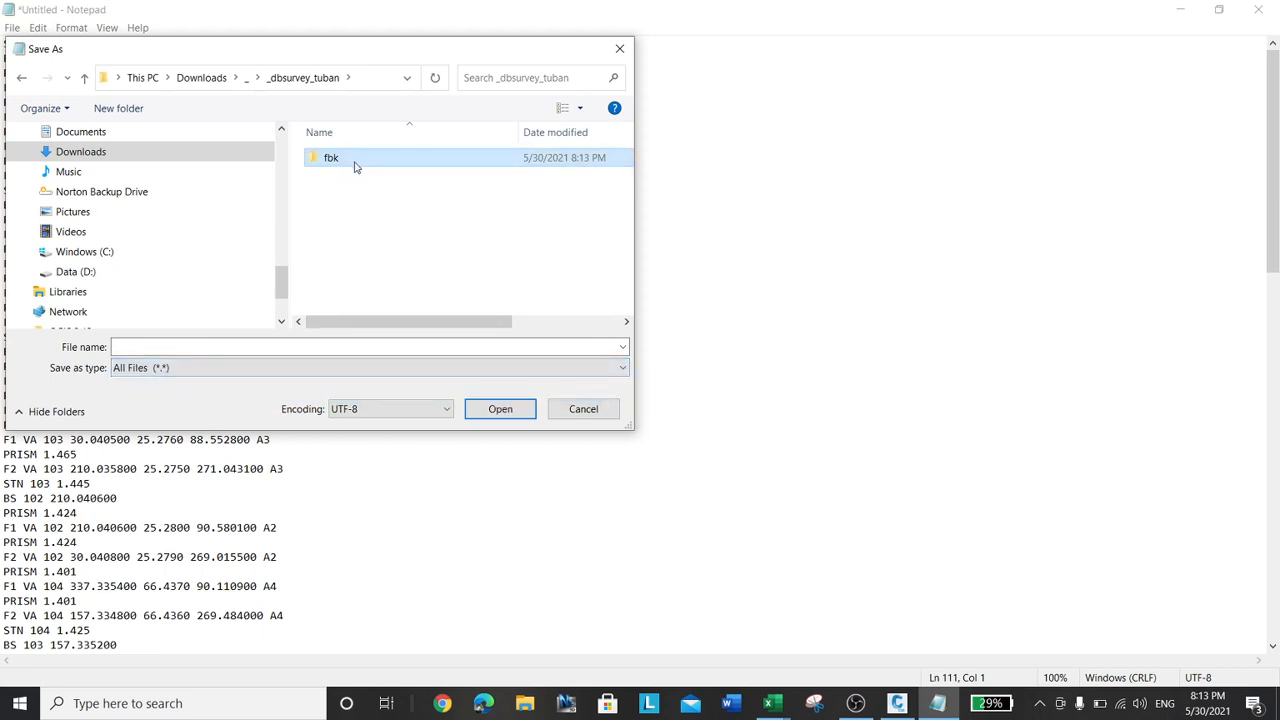
double_click(358, 160)
left_click(158, 345)
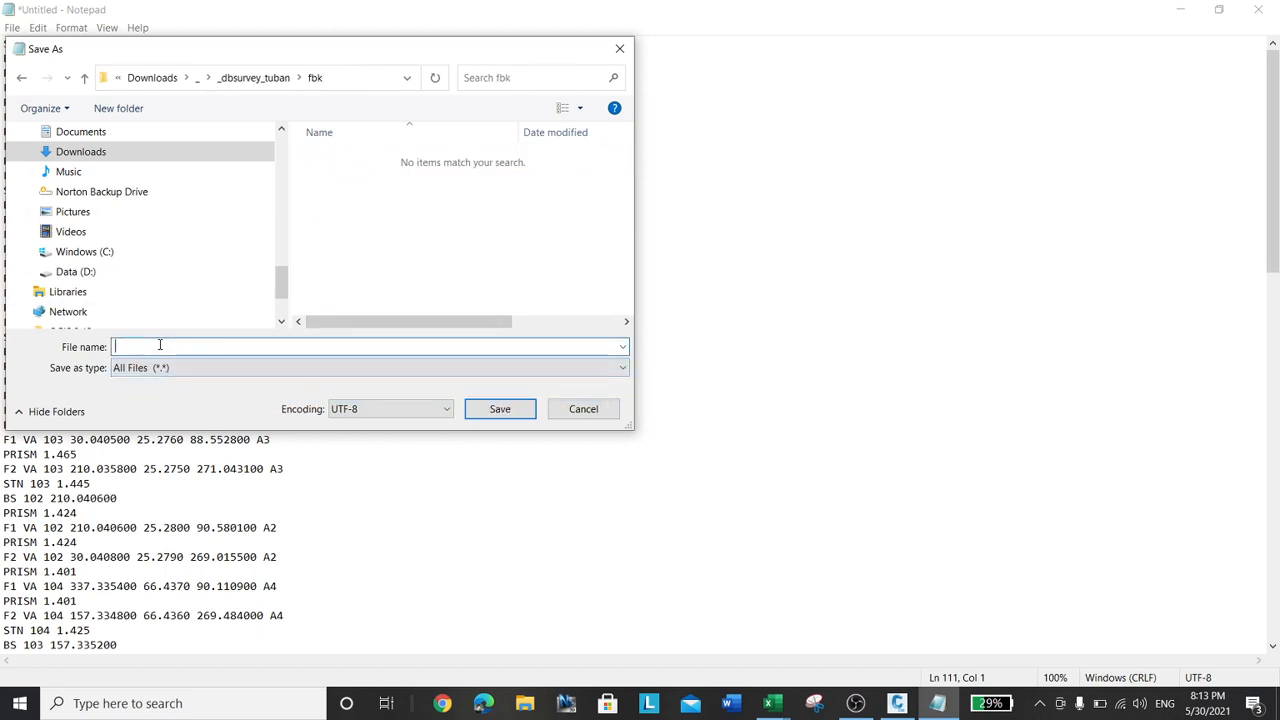
left_click(502, 412)
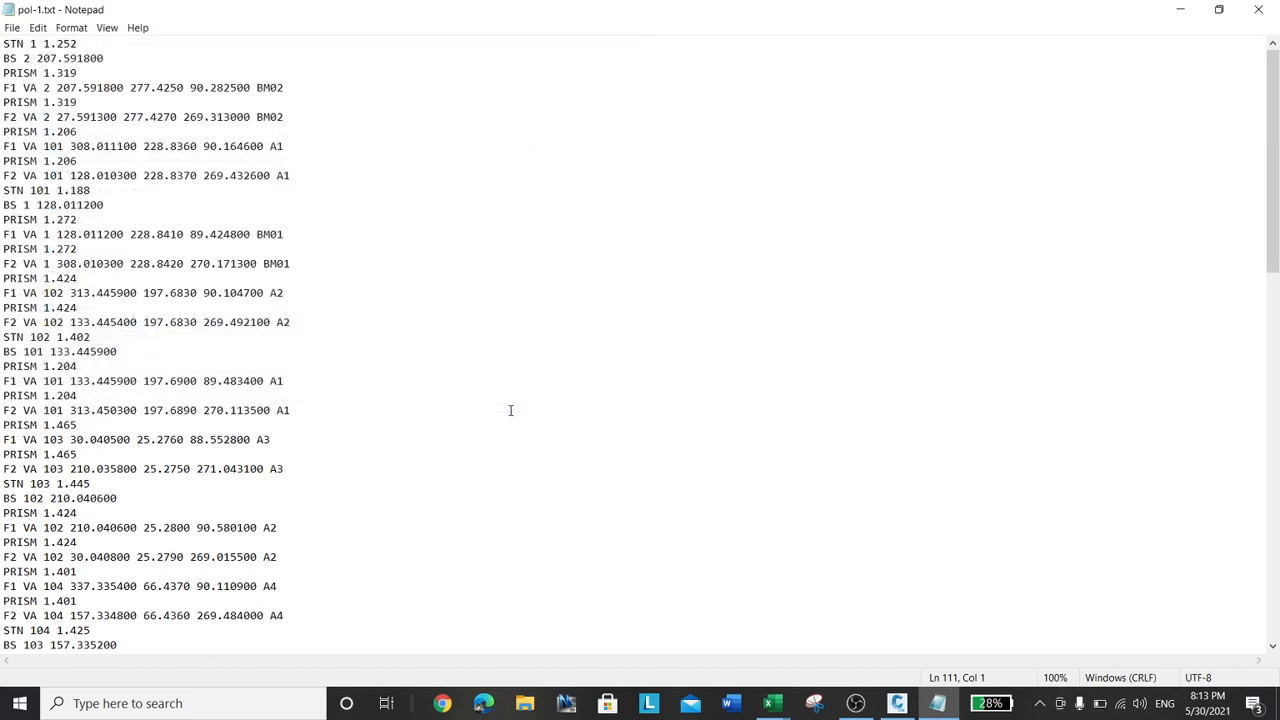
left_click(1258, 9)
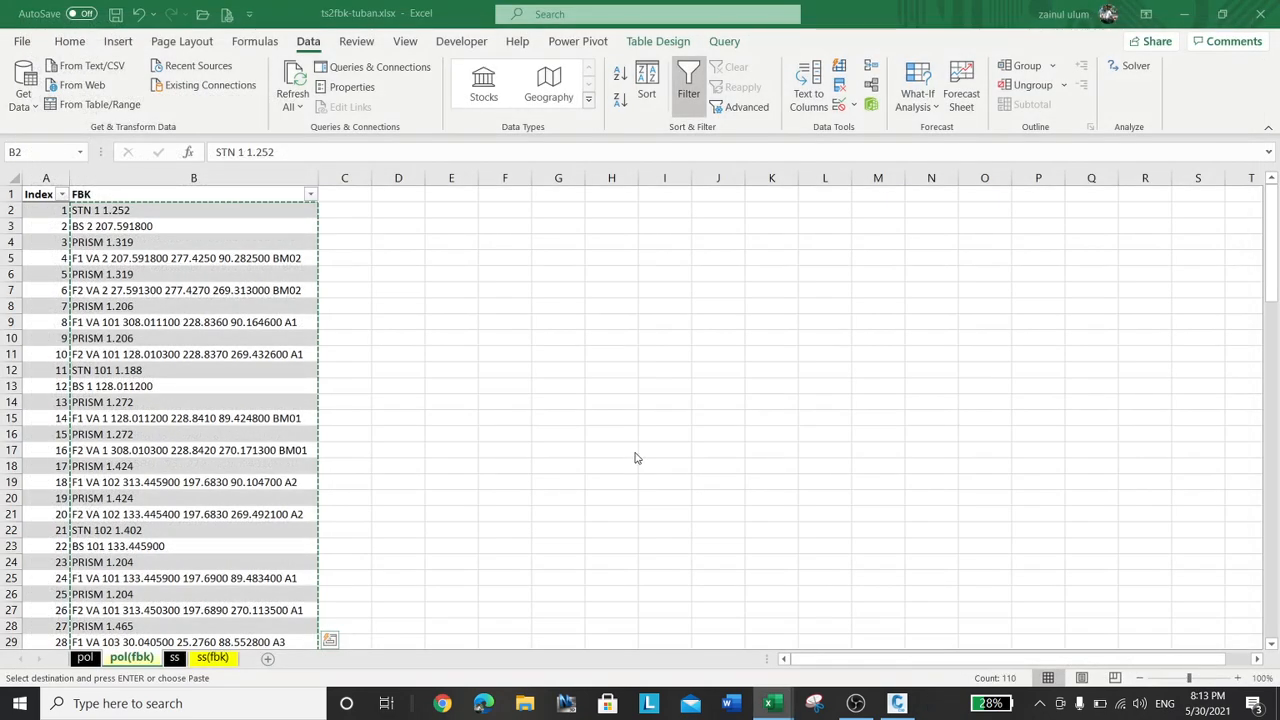
Arrange the ts2fbk-tuban and Hitungan SUTT Tuban workbooks vertically side by side
mouse_move(771, 705)
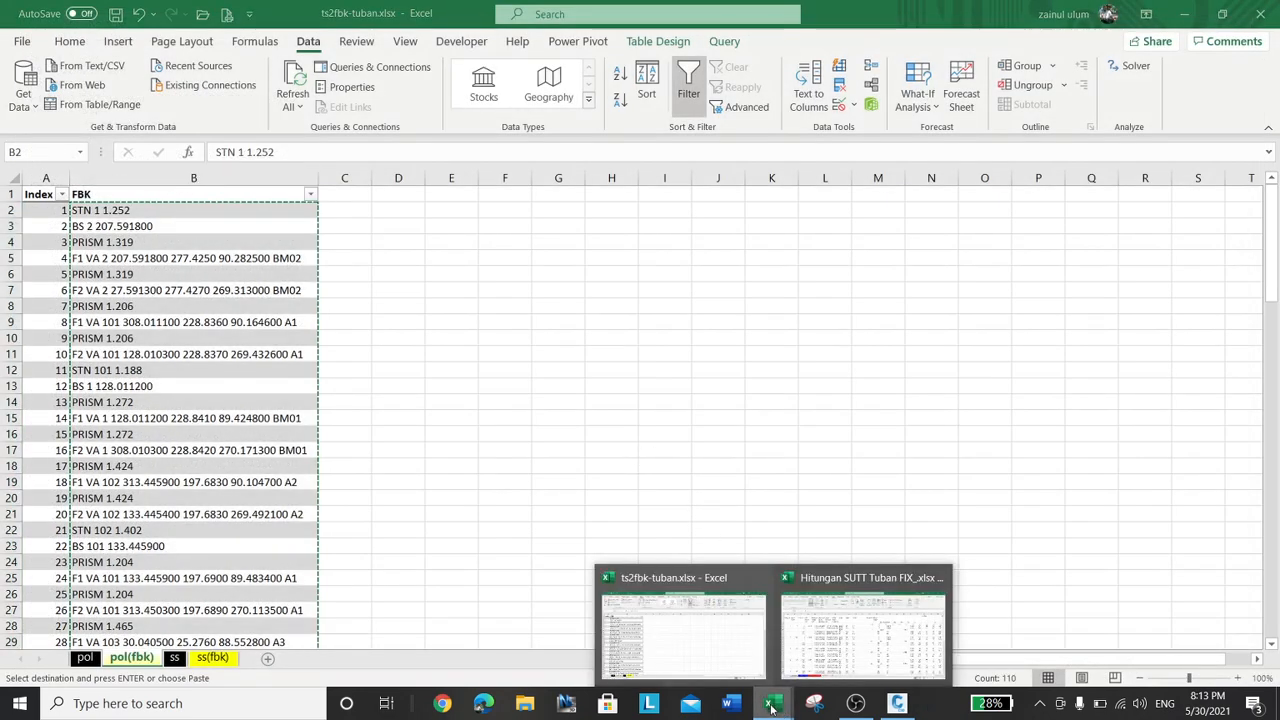
left_click(405, 41)
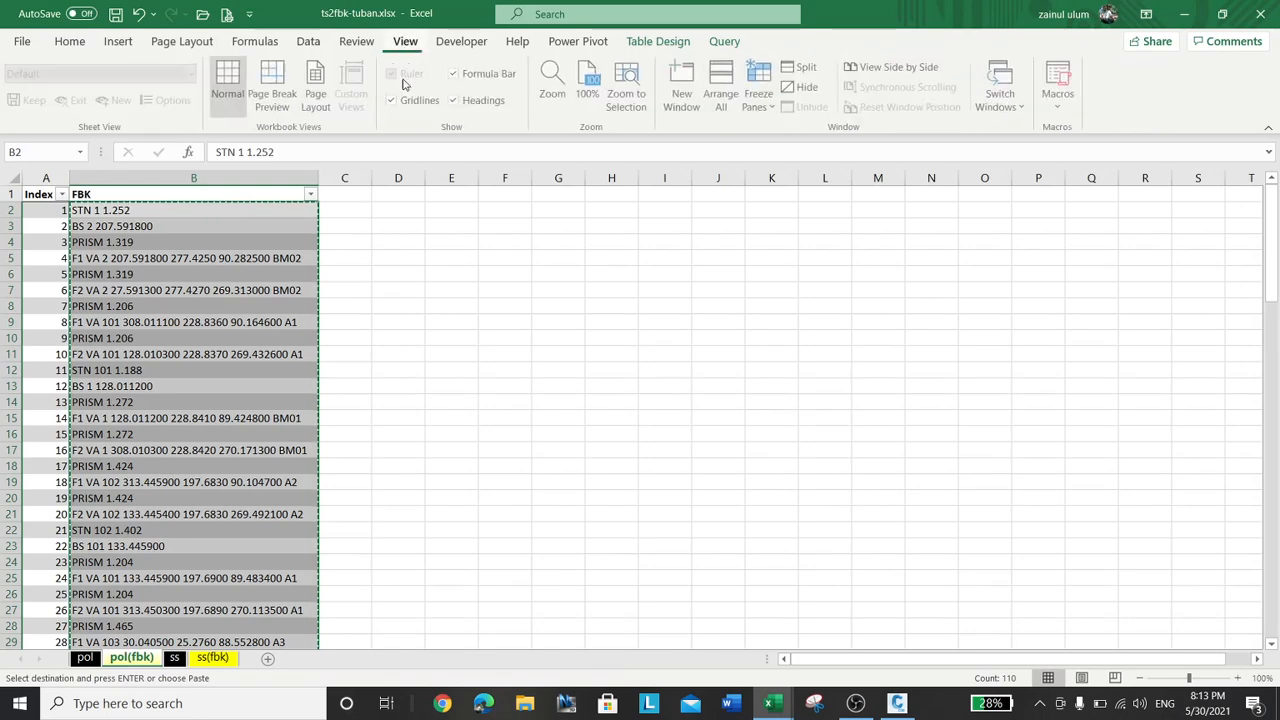
left_click(722, 88)
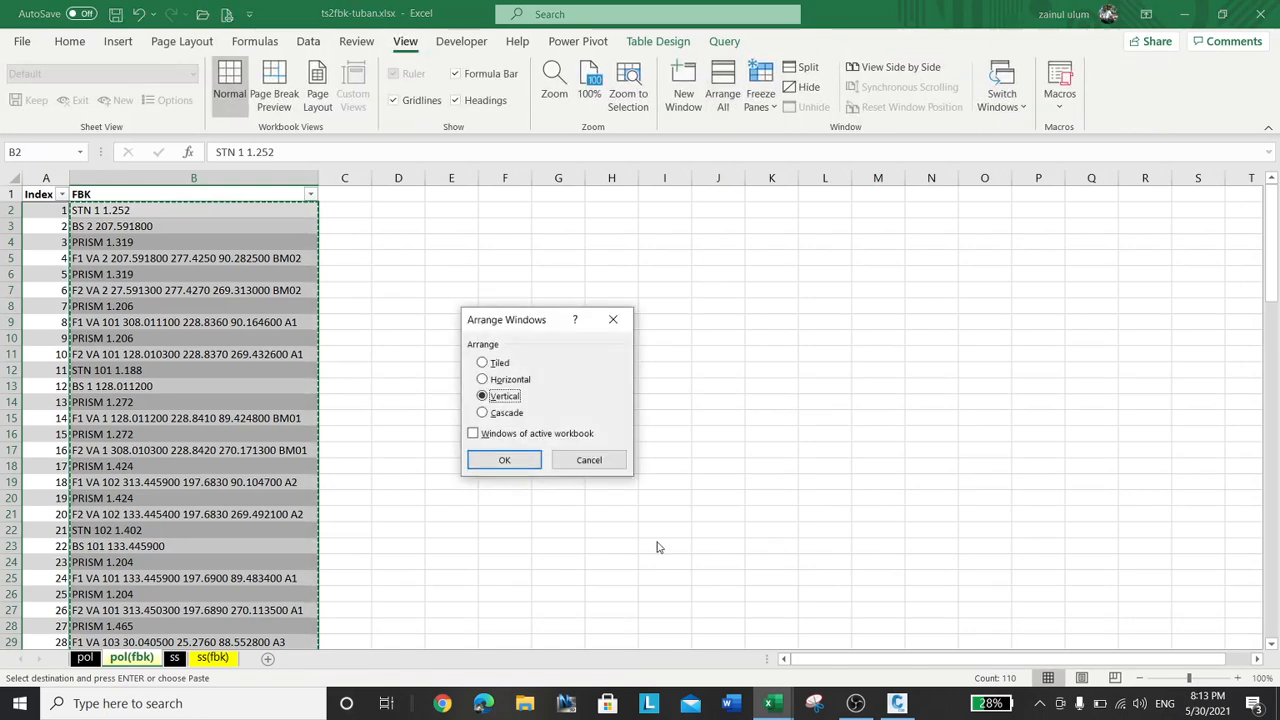
left_click(505, 459)
left_click(513, 425)
left_click(859, 491)
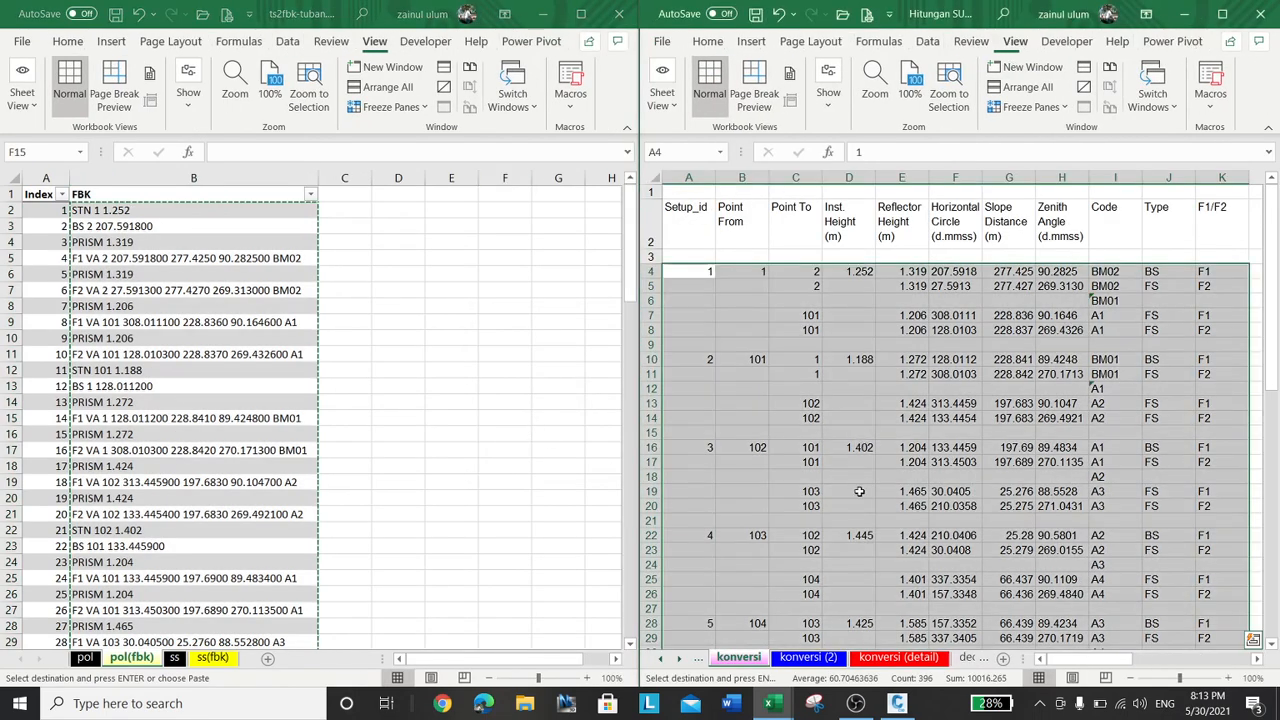
Examine the benchmark coordinates in the BM sheet and the closing point coordinates in the Pol sheet of the Hitungan workbook
left_click(663, 662)
left_click(663, 662)
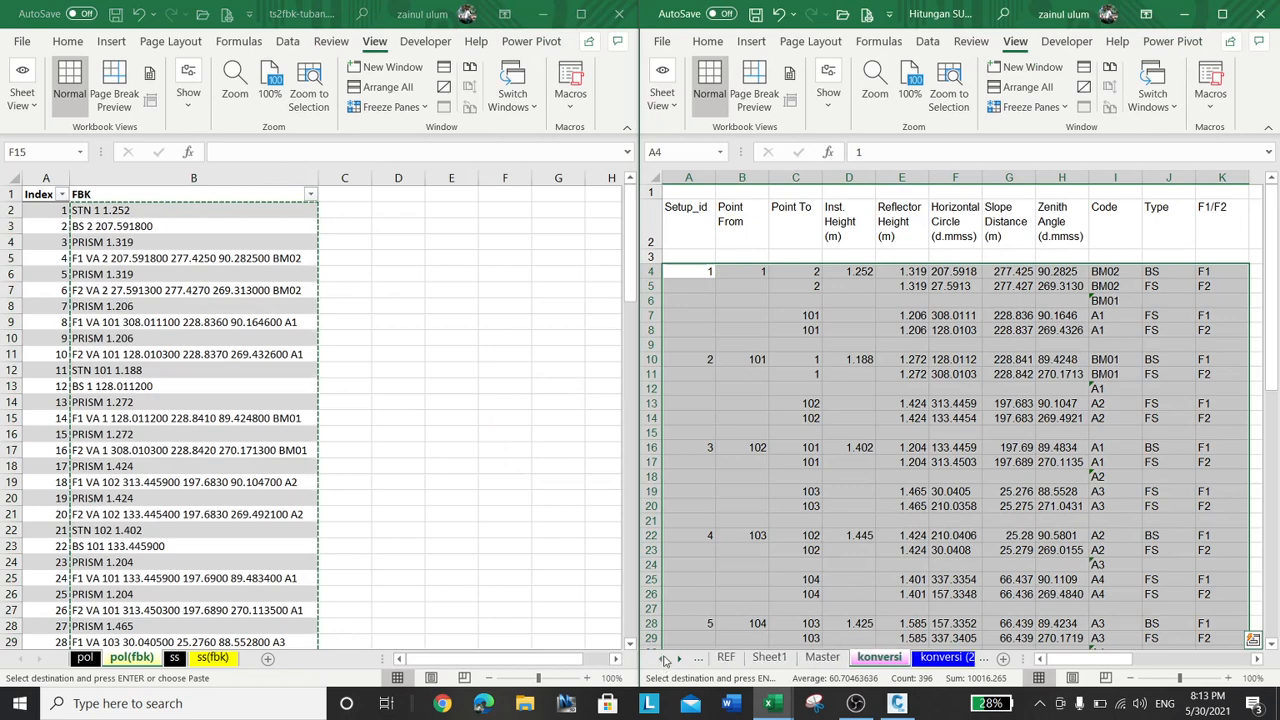
left_click(663, 662)
left_click(663, 662)
left_click(665, 660)
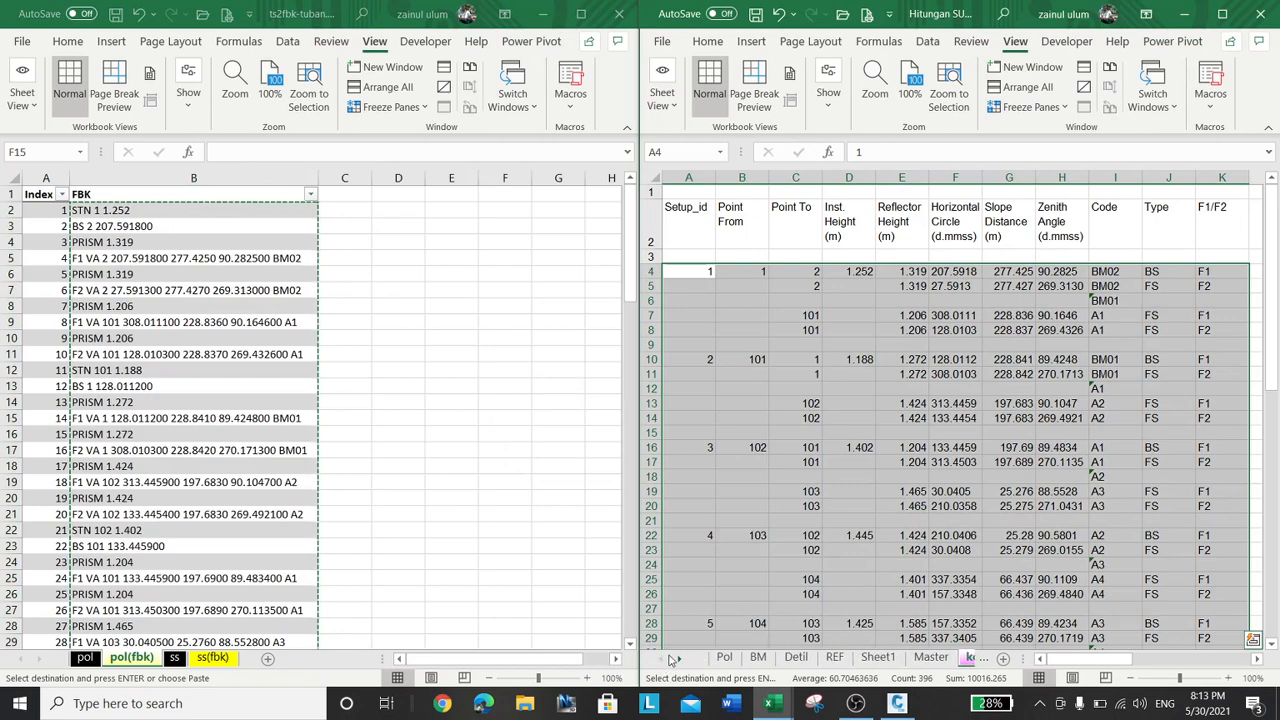
left_click(758, 657)
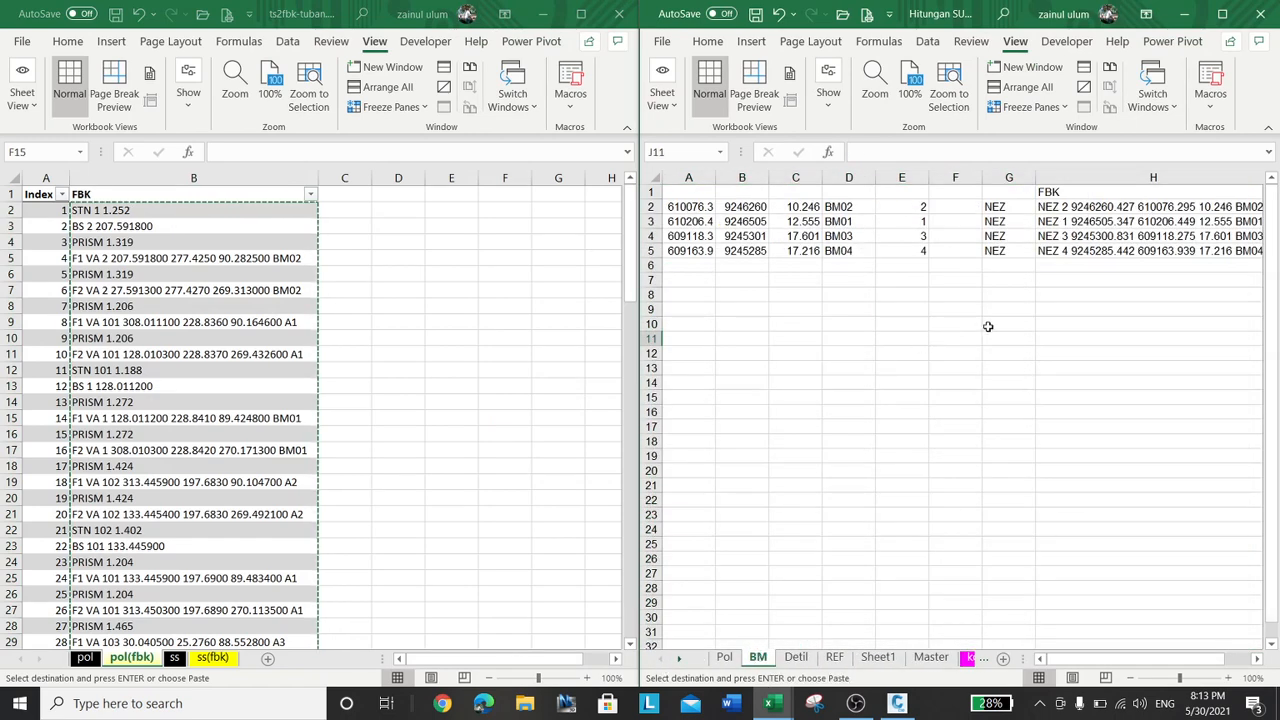
left_click(829, 297)
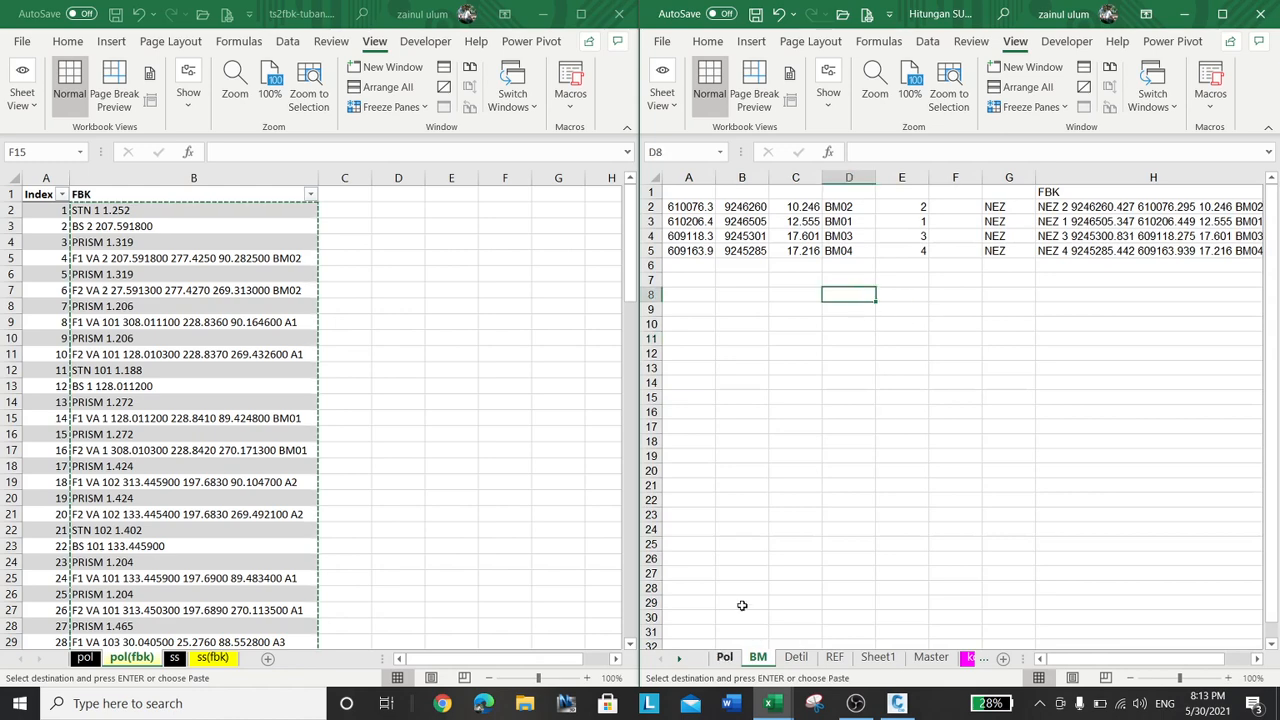
left_click(803, 236)
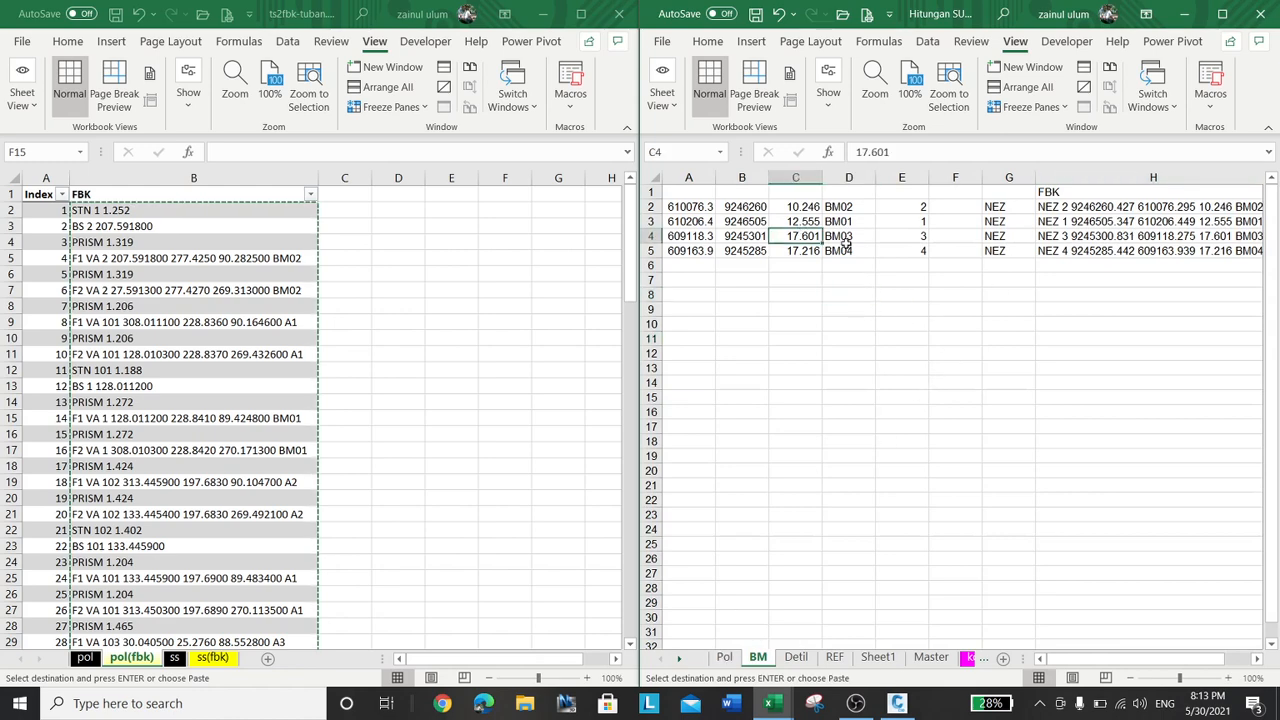
left_click(724, 657)
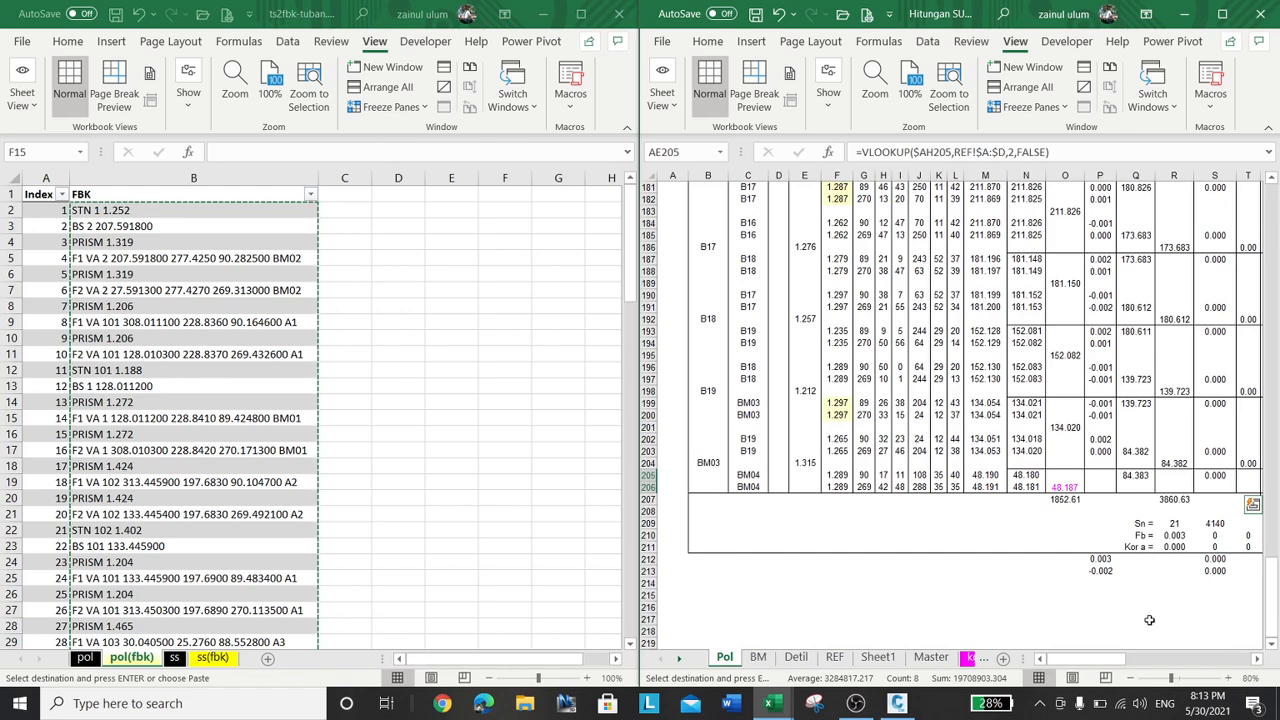
left_click_drag(1095, 663, 1212, 663)
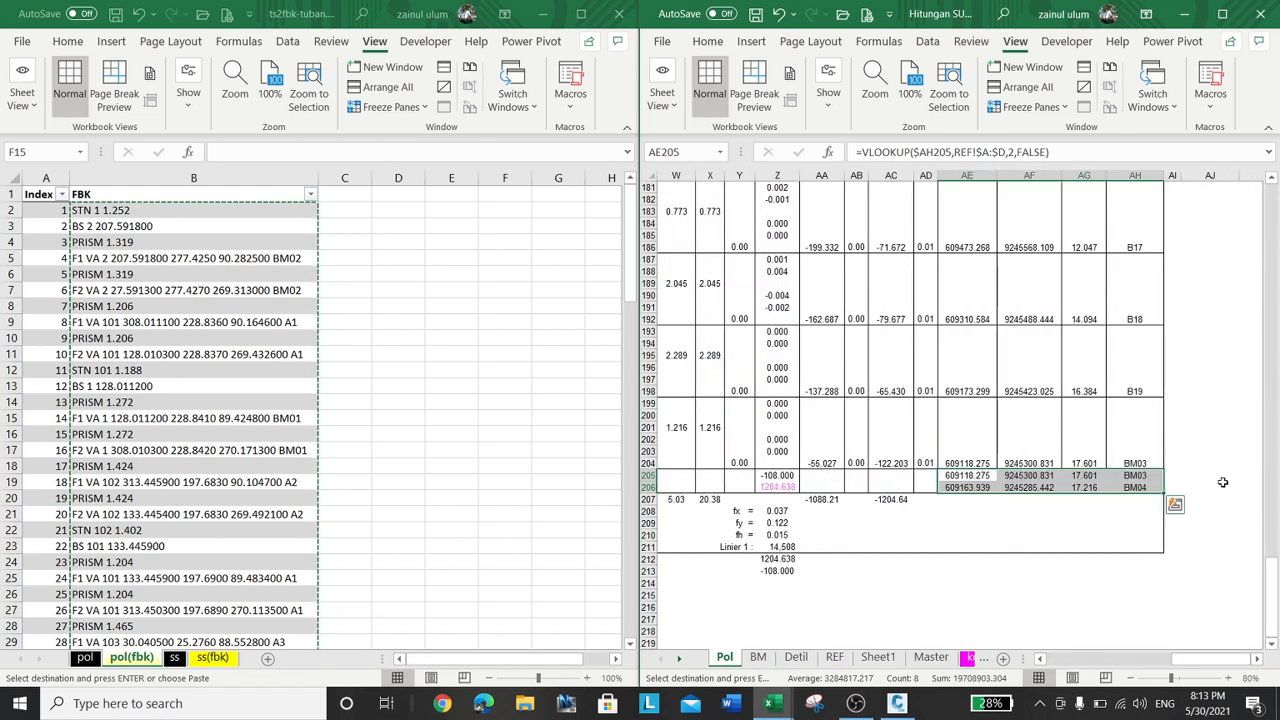
Copy the four NEZ benchmark lines for BM01 to BM04 from the FBK column of the BM sheet
scroll(1050, 610, "up", 20)
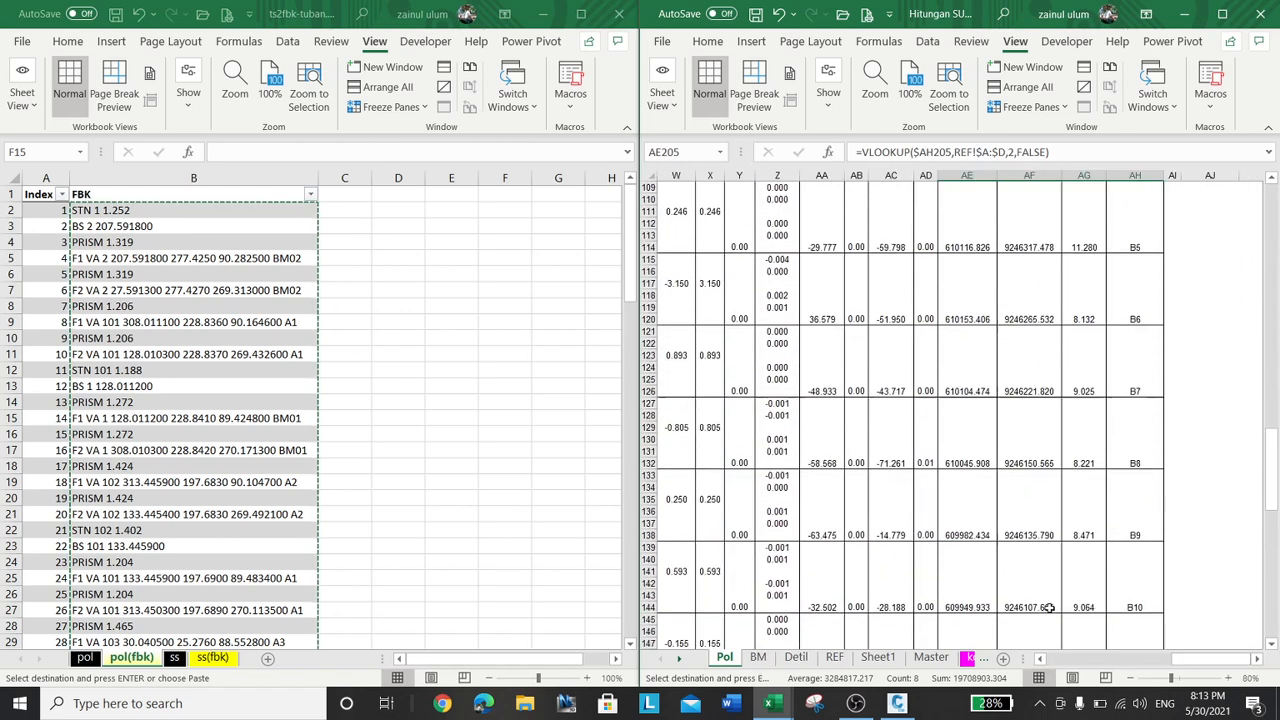
scroll(1050, 607, "up", 20)
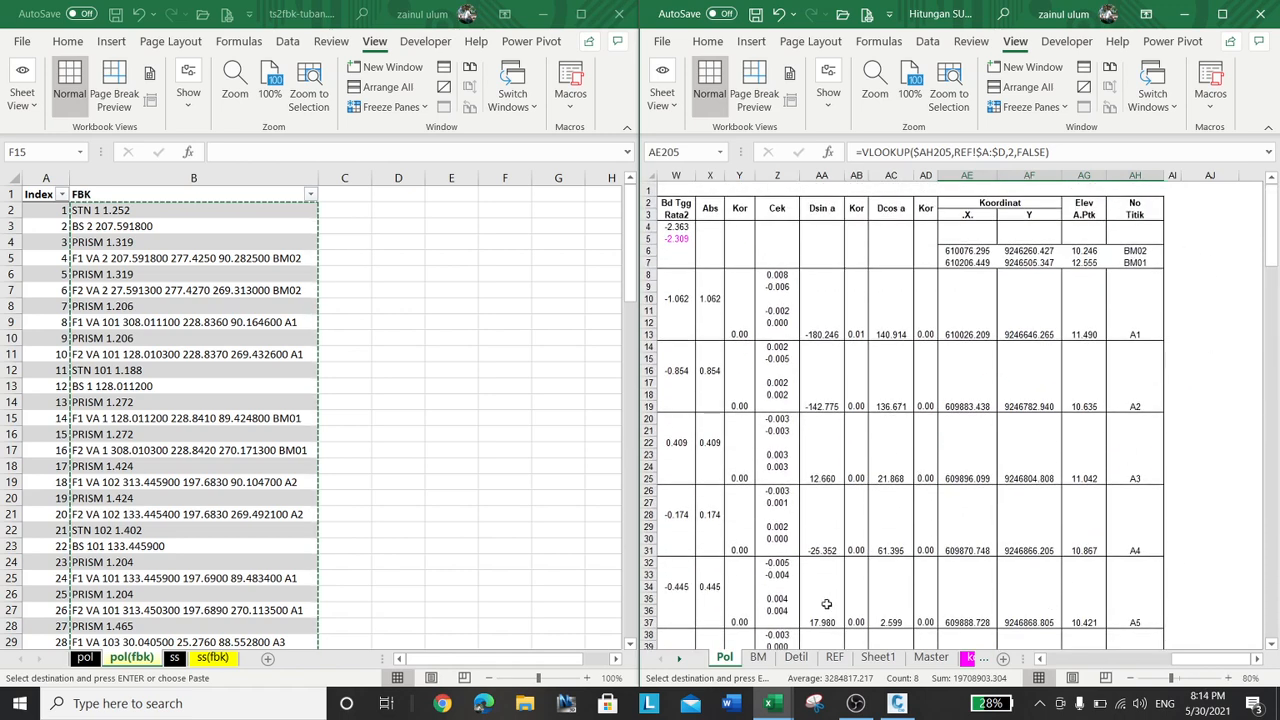
left_click(758, 657)
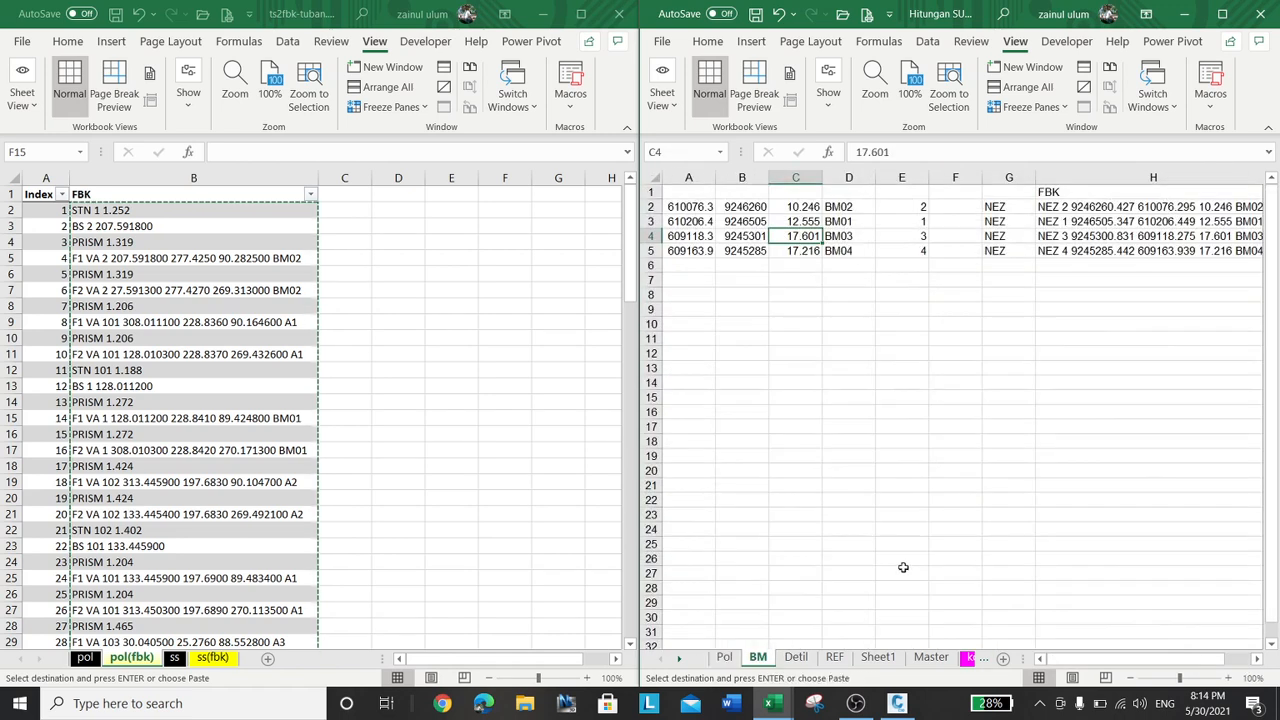
left_click(1065, 207)
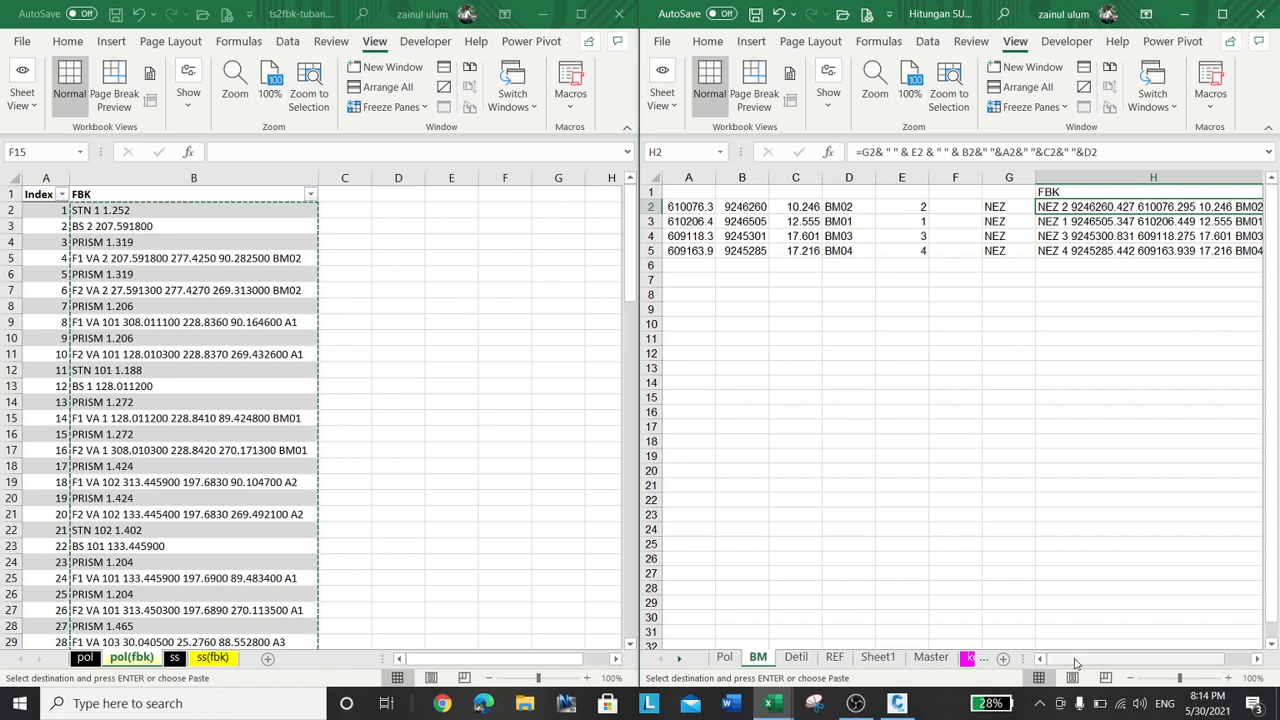
left_click_drag(1155, 661, 1182, 662)
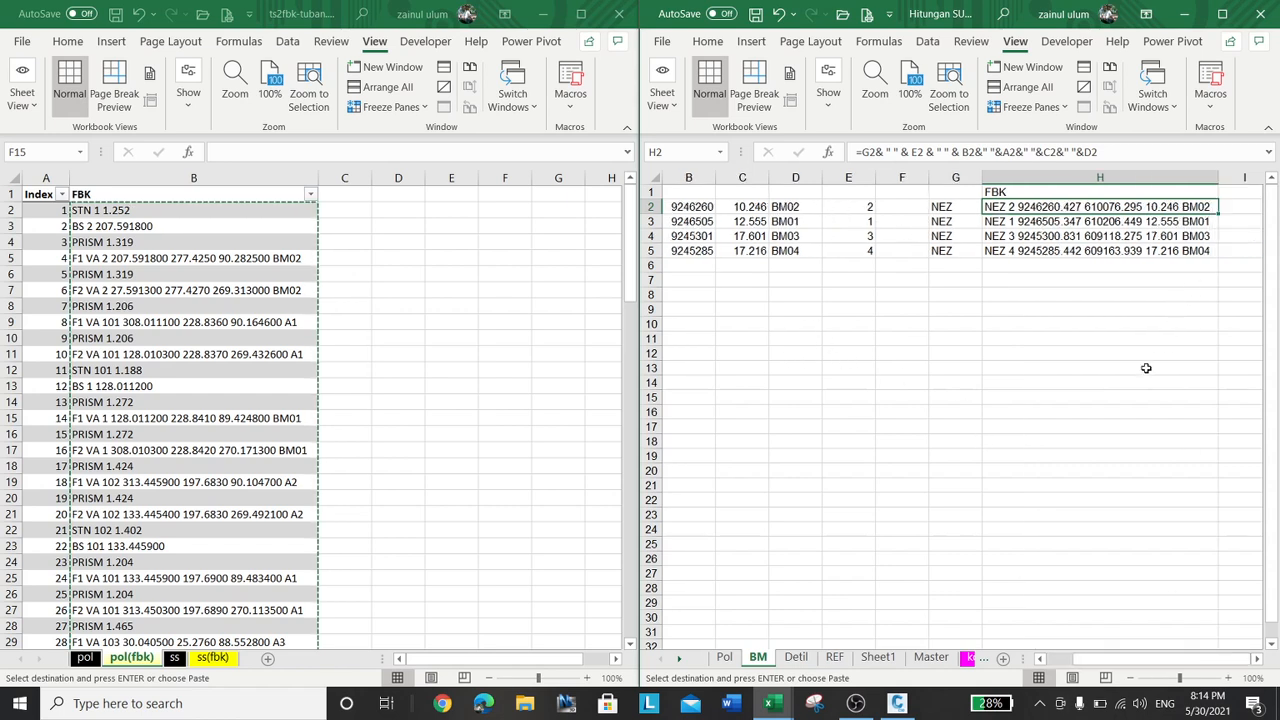
left_click(1094, 250, "shift")
right_click(1097, 248)
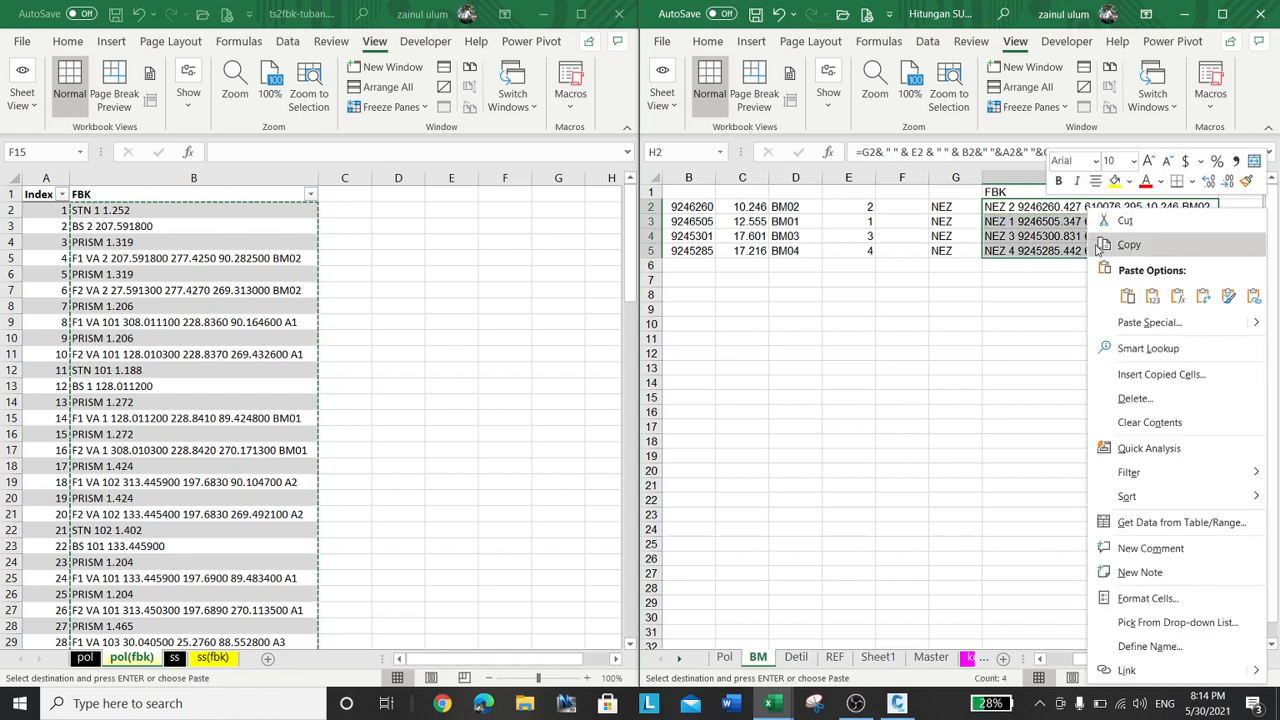
left_click(1116, 246)
Open a new Notepad document and paste the copied benchmark lines into it
left_click(190, 702)
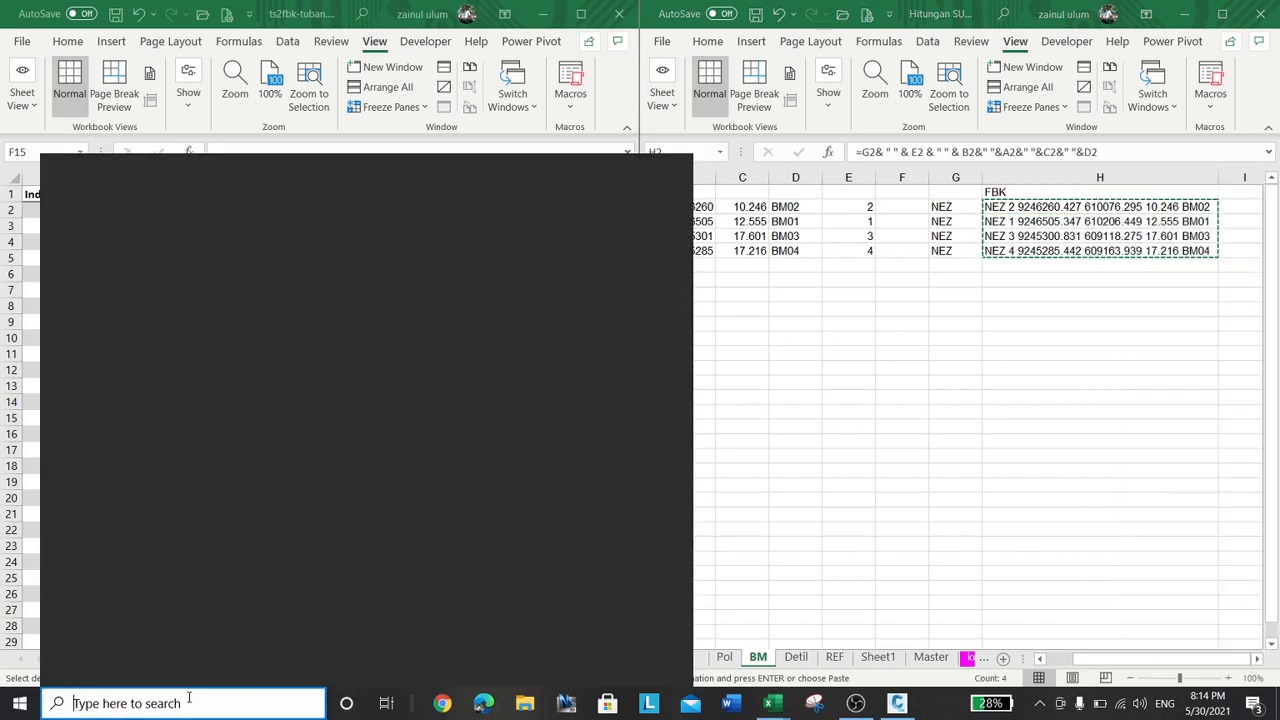
type("note")
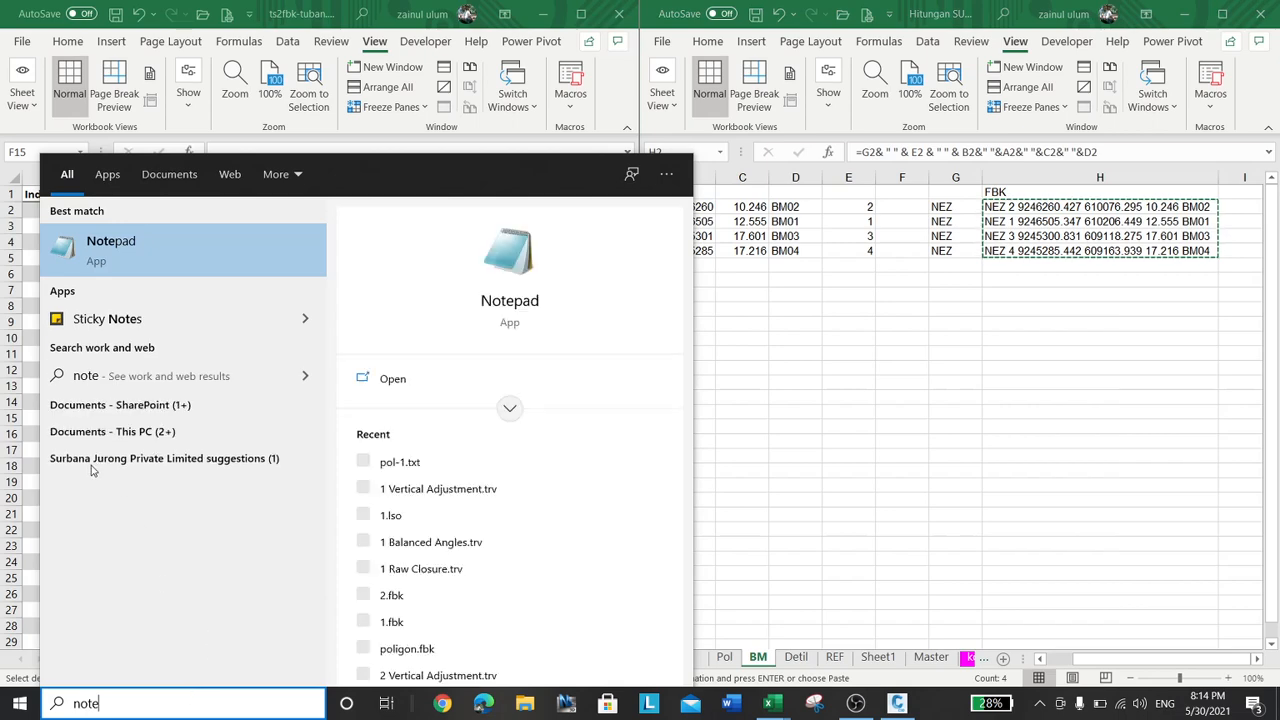
left_click(197, 260)
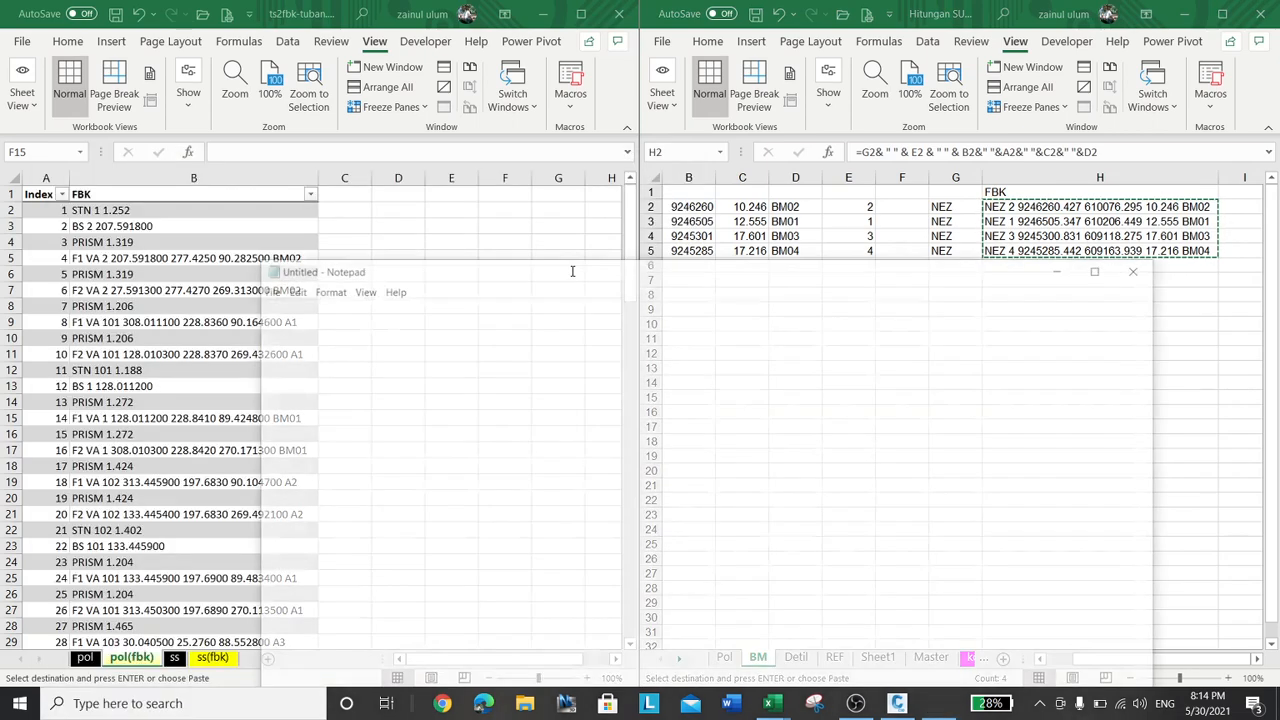
left_click(289, 286)
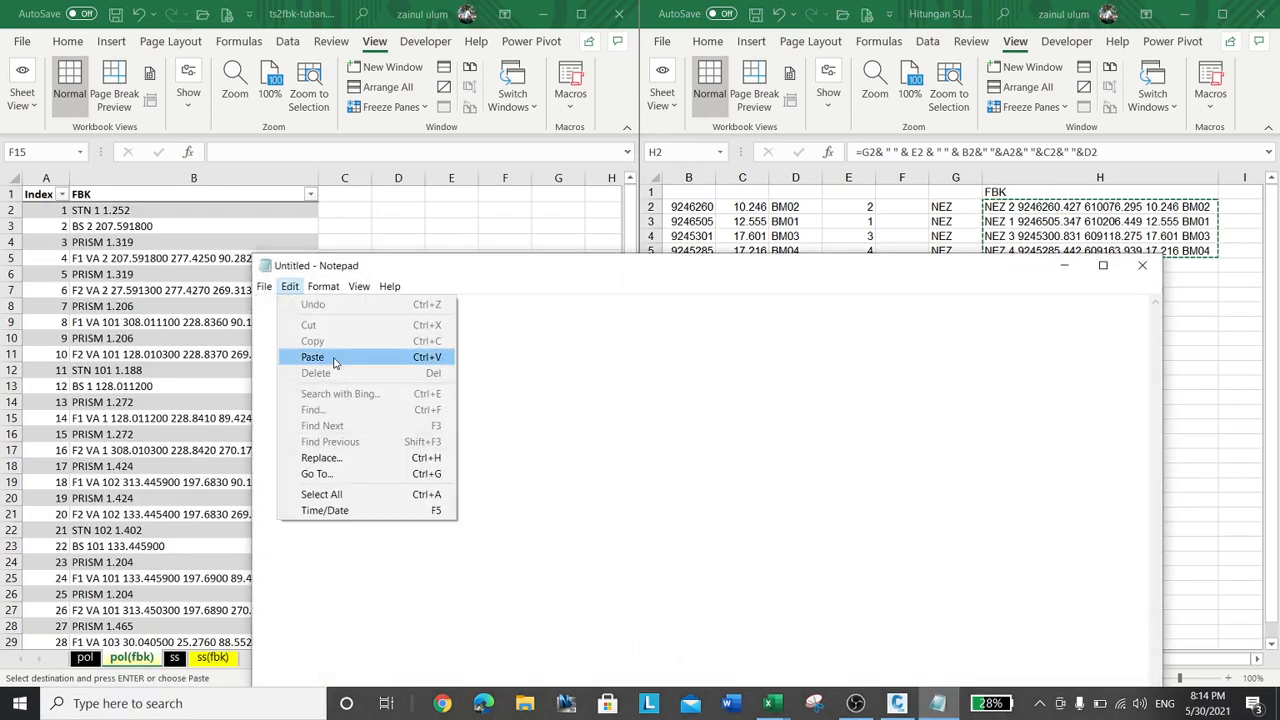
left_click(316, 355)
Start saving the Notepad text in the fbk folder, with the file type set to All Files
left_click(264, 287)
left_click(322, 369)
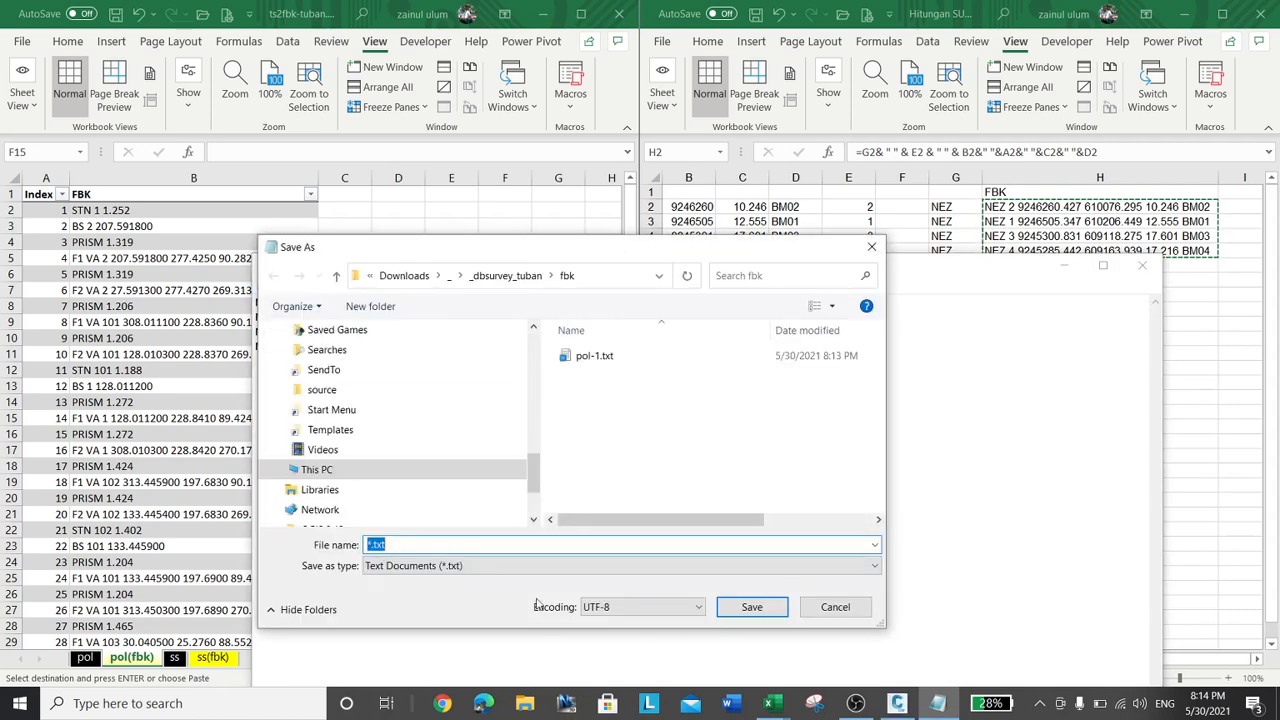
left_click(557, 563)
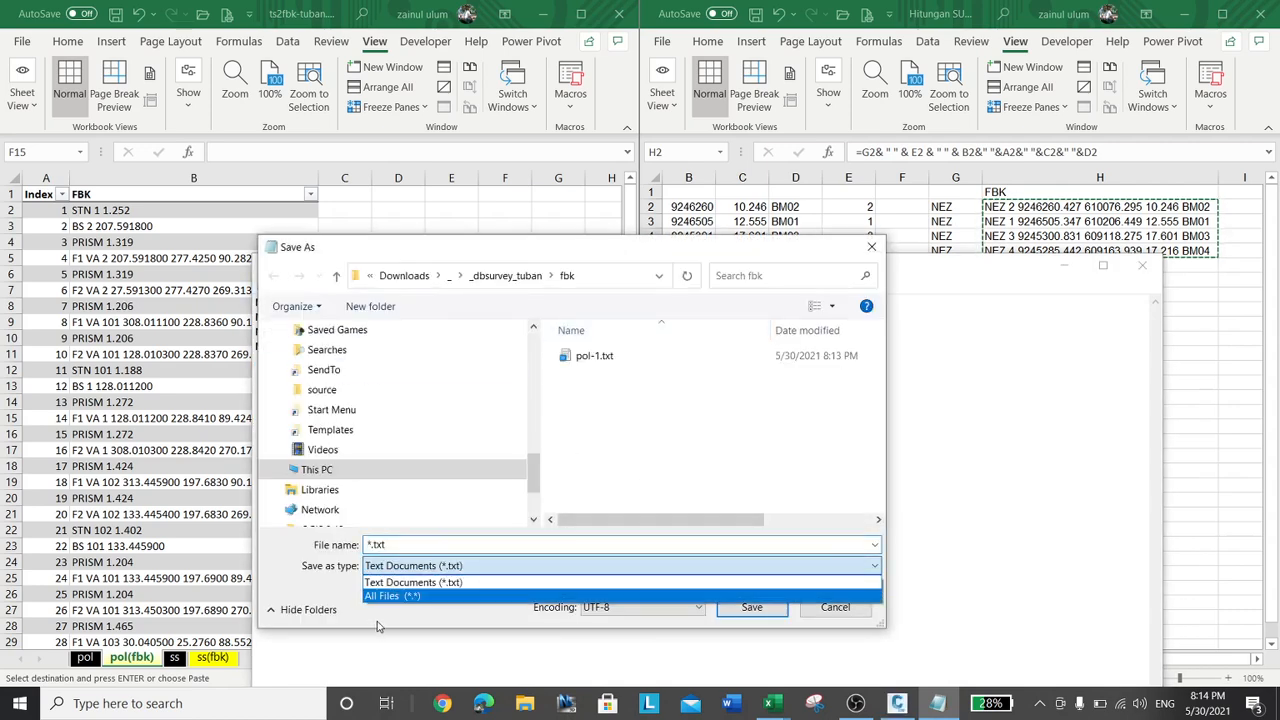
left_click(395, 596)
left_click(405, 544)
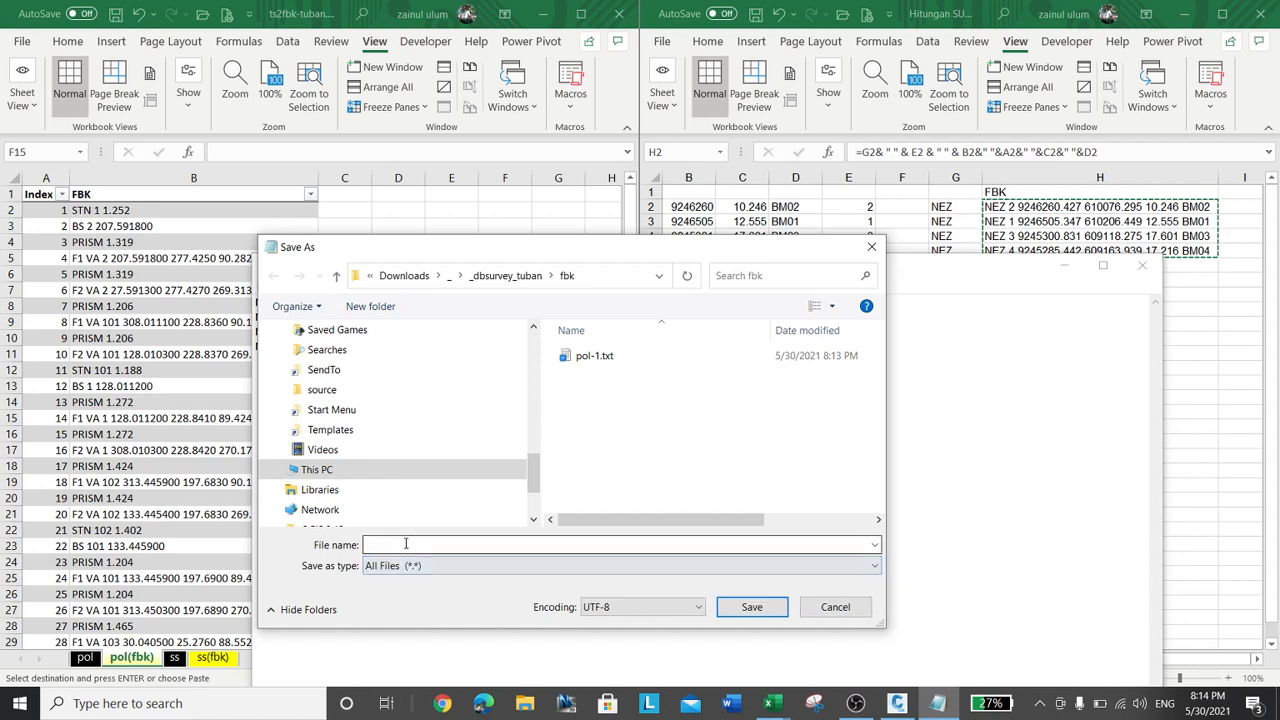
left_click(622, 360)
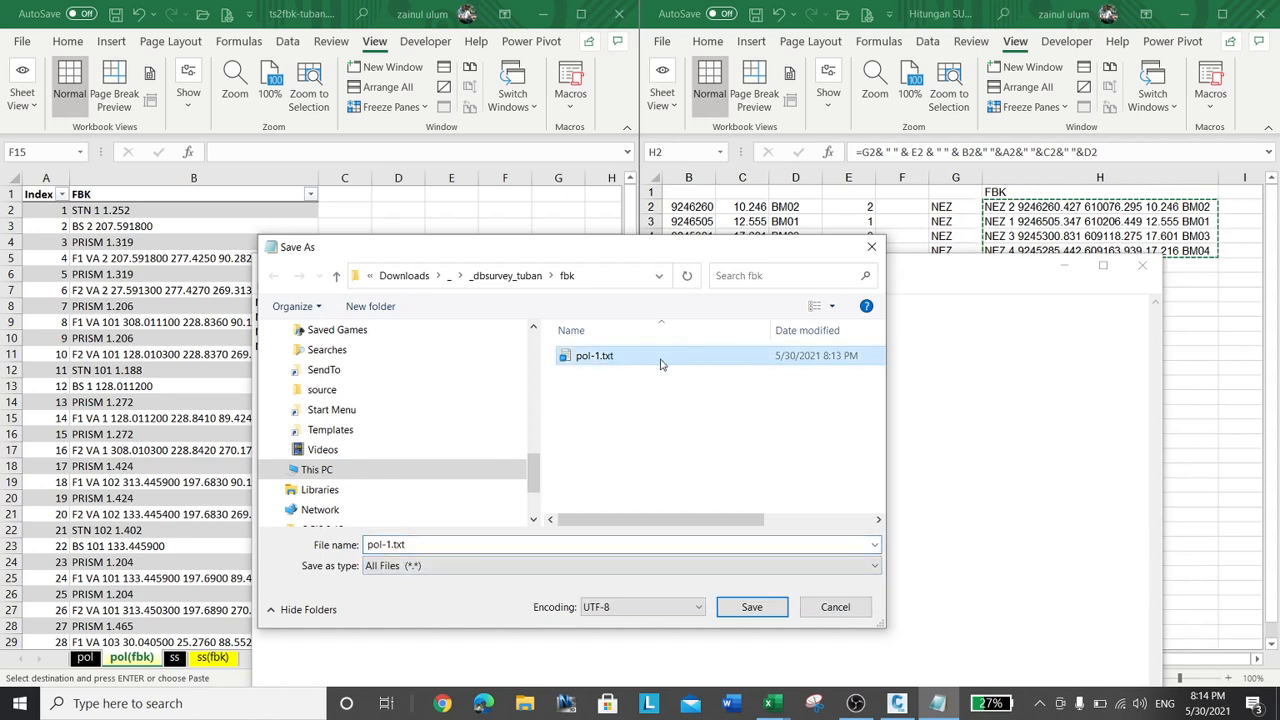
left_click(660, 362)
left_click(622, 352)
key("BackSpace")
key("BackSpace")
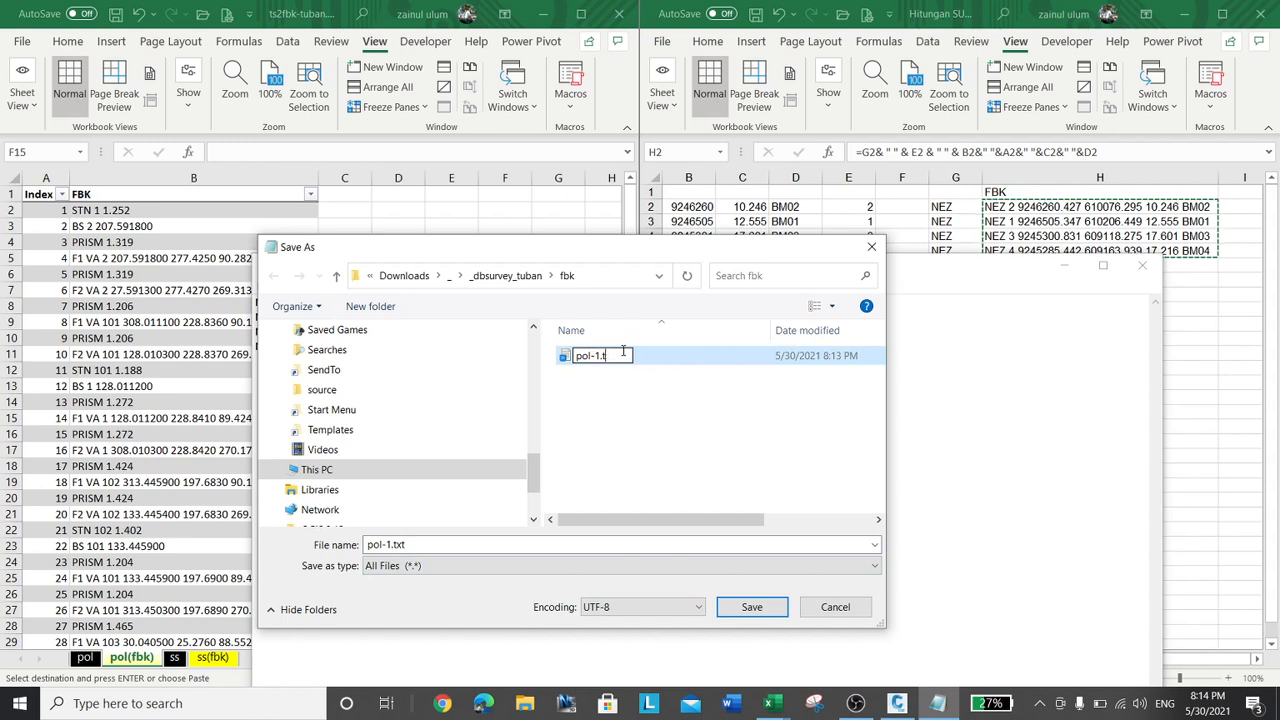
type("fb")
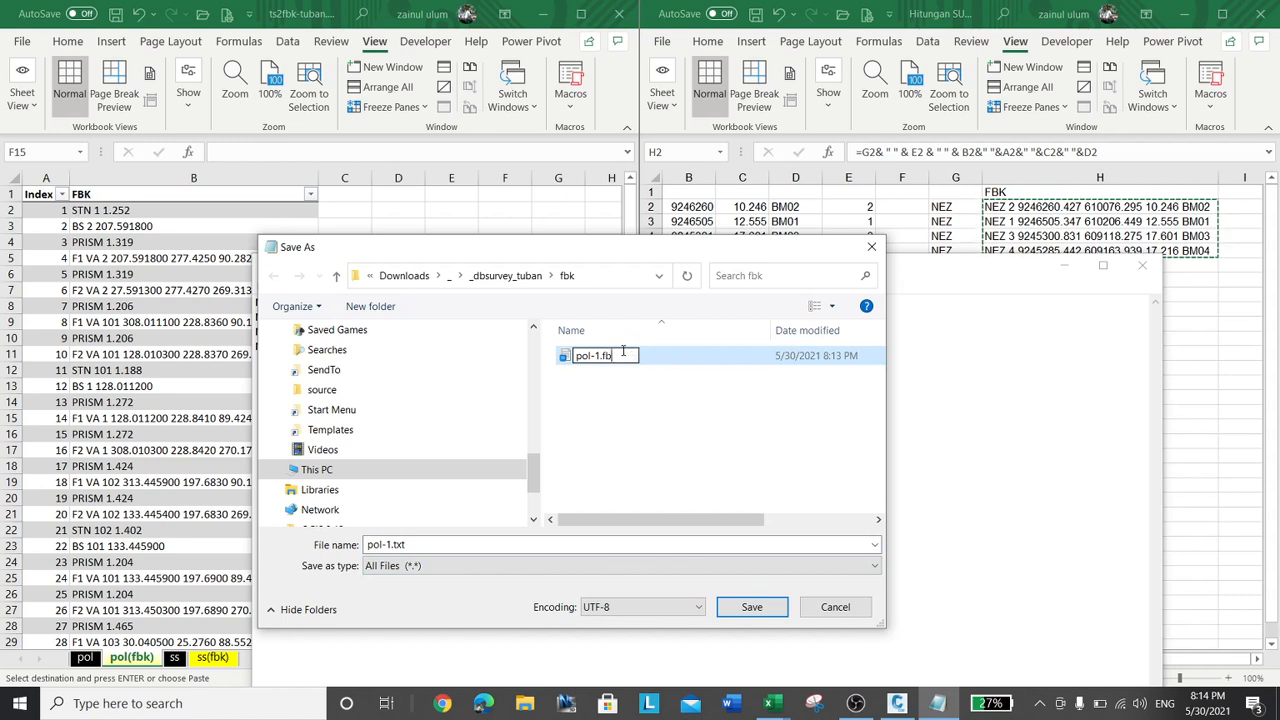
type("kd")
key("Return")
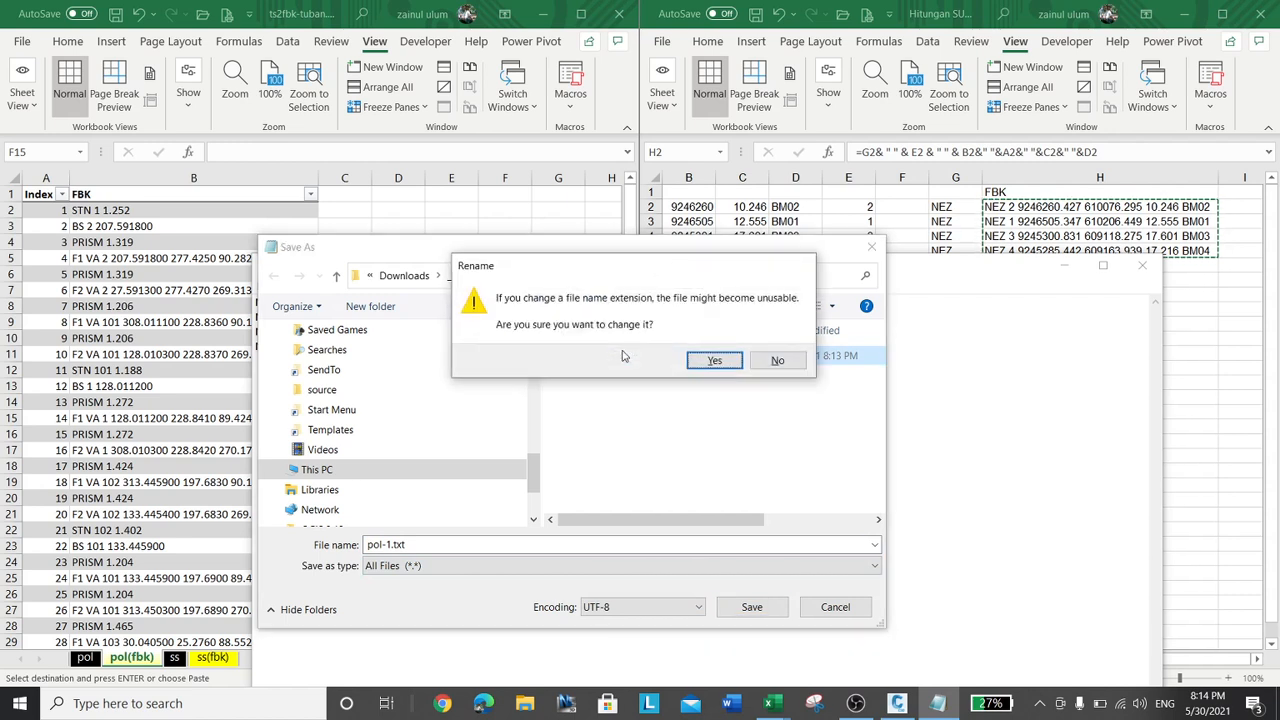
left_click(765, 364)
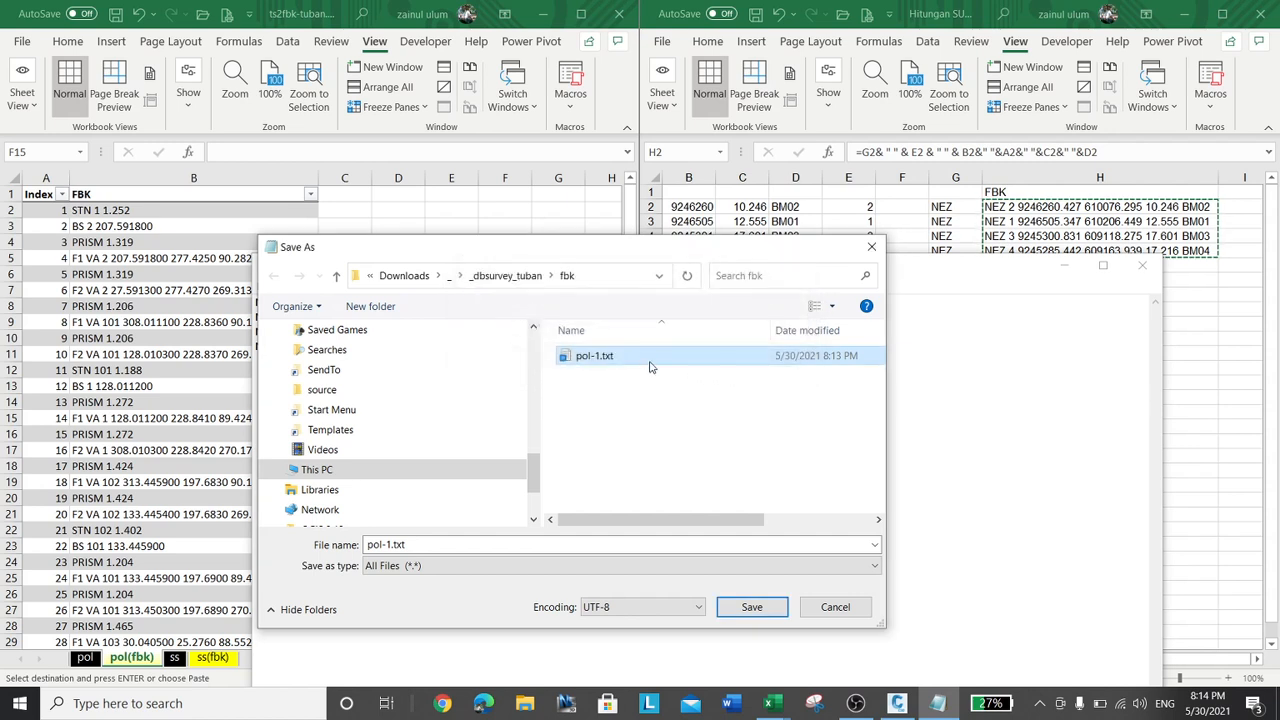
Rename the existing pol-1.txt file in the fbk folder as pol-1.fbk and accept the extension change
key("F2")
key("End")
key("BackSpace")
key("BackSpace")
key("BackSpace")
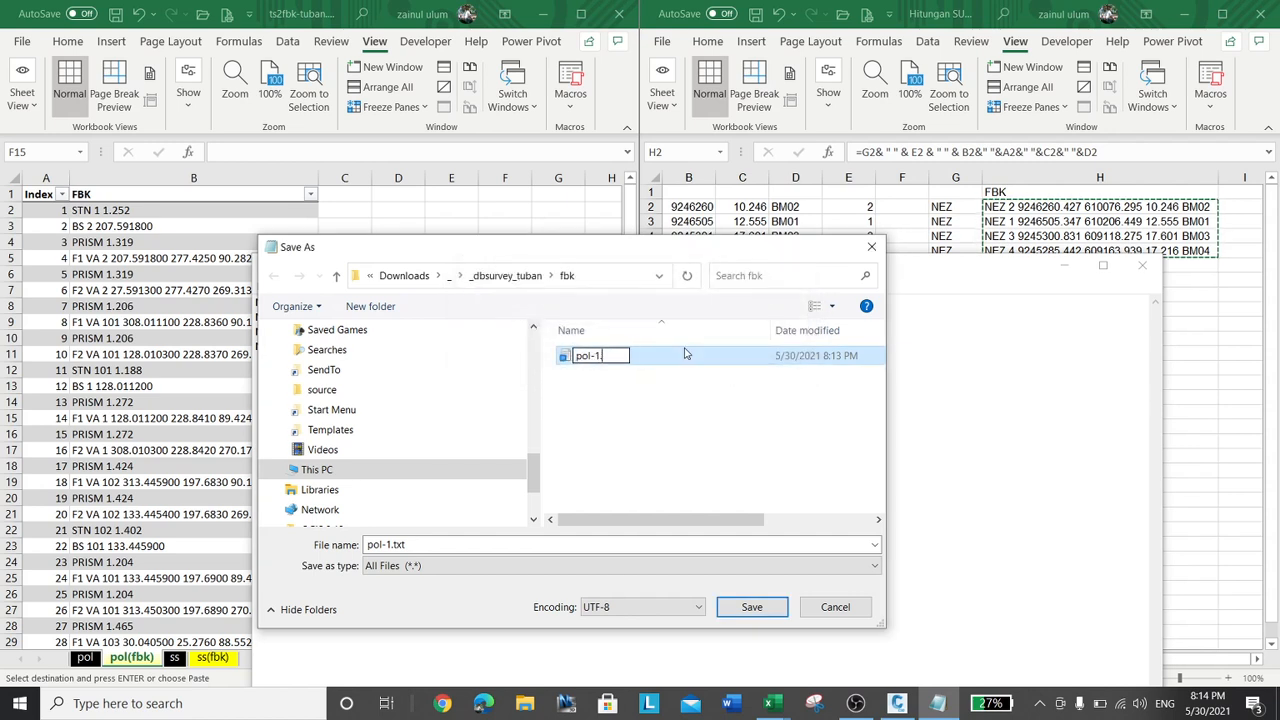
type("fbk")
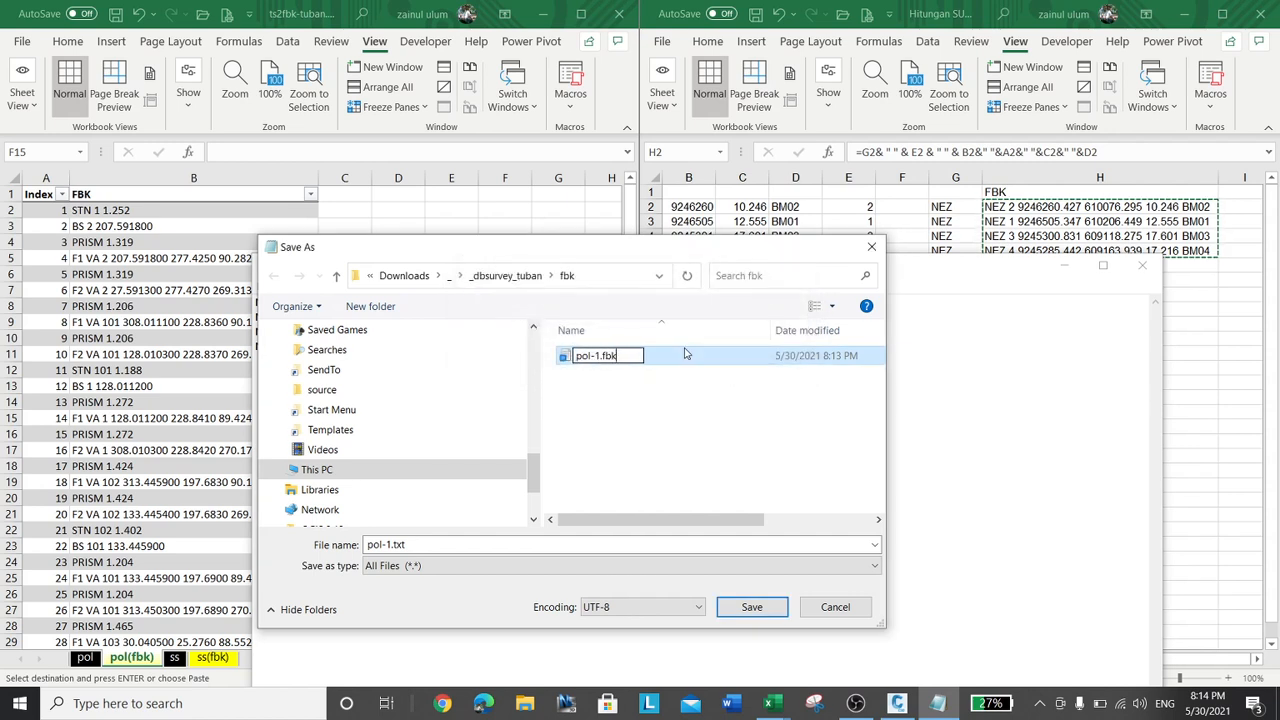
key("Return")
left_click(718, 362)
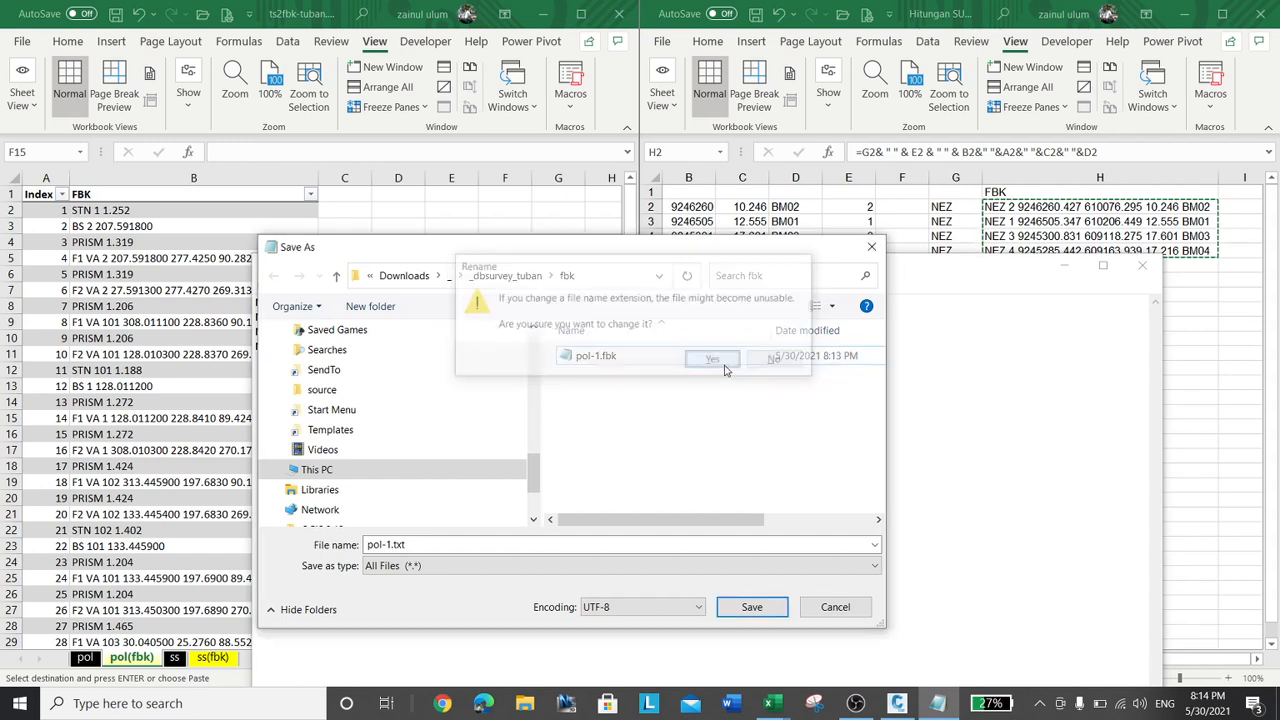
left_click(493, 565)
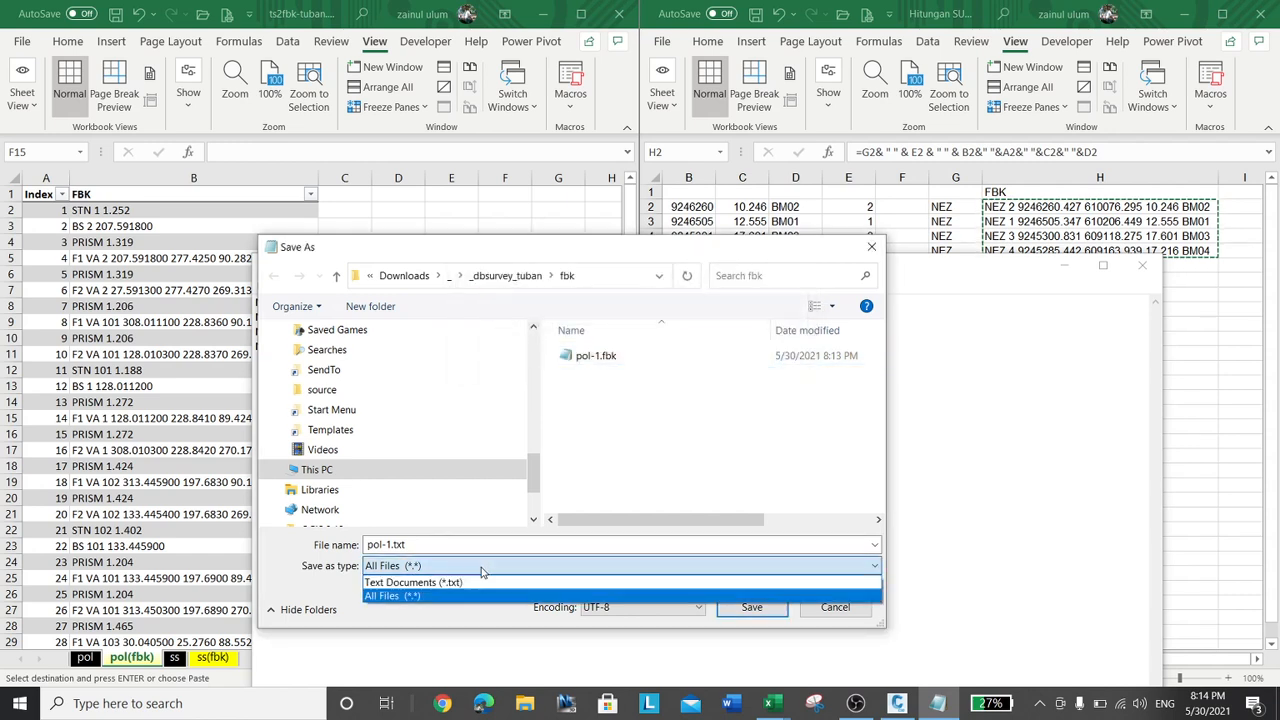
left_click(392, 595)
left_click_drag(386, 544, 434, 544)
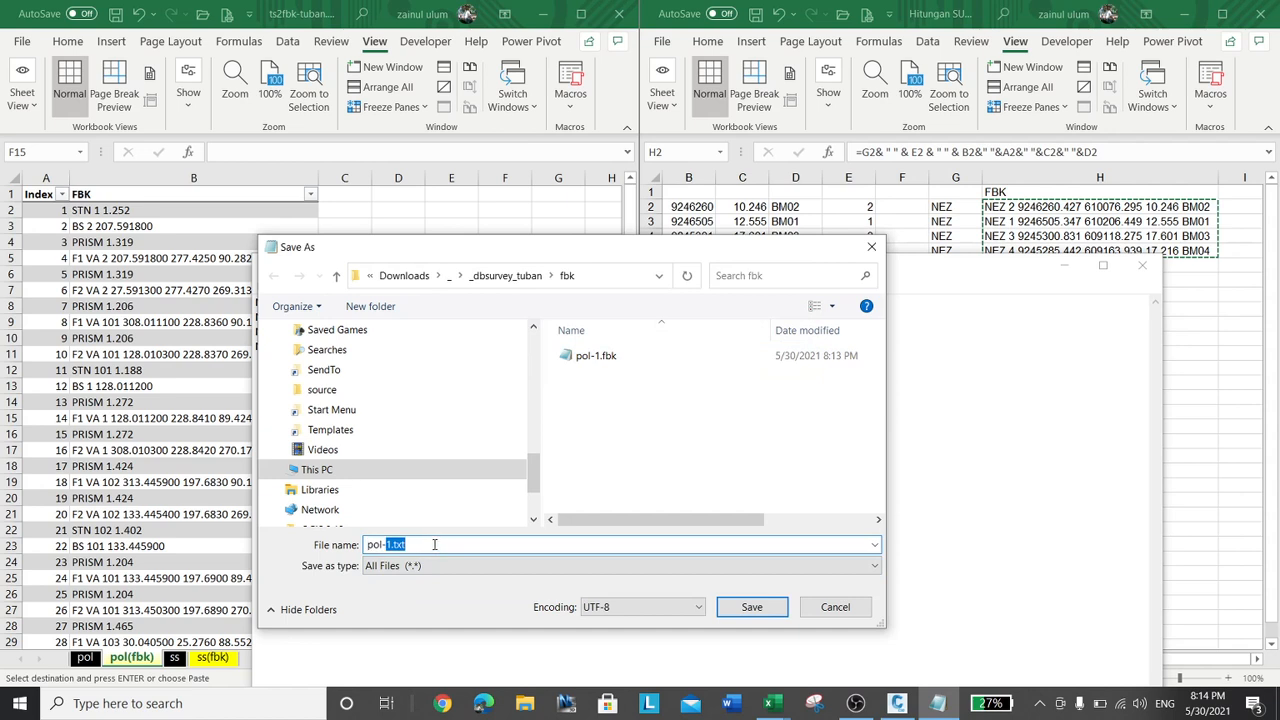
left_click(435, 544)
key("BackSpace")
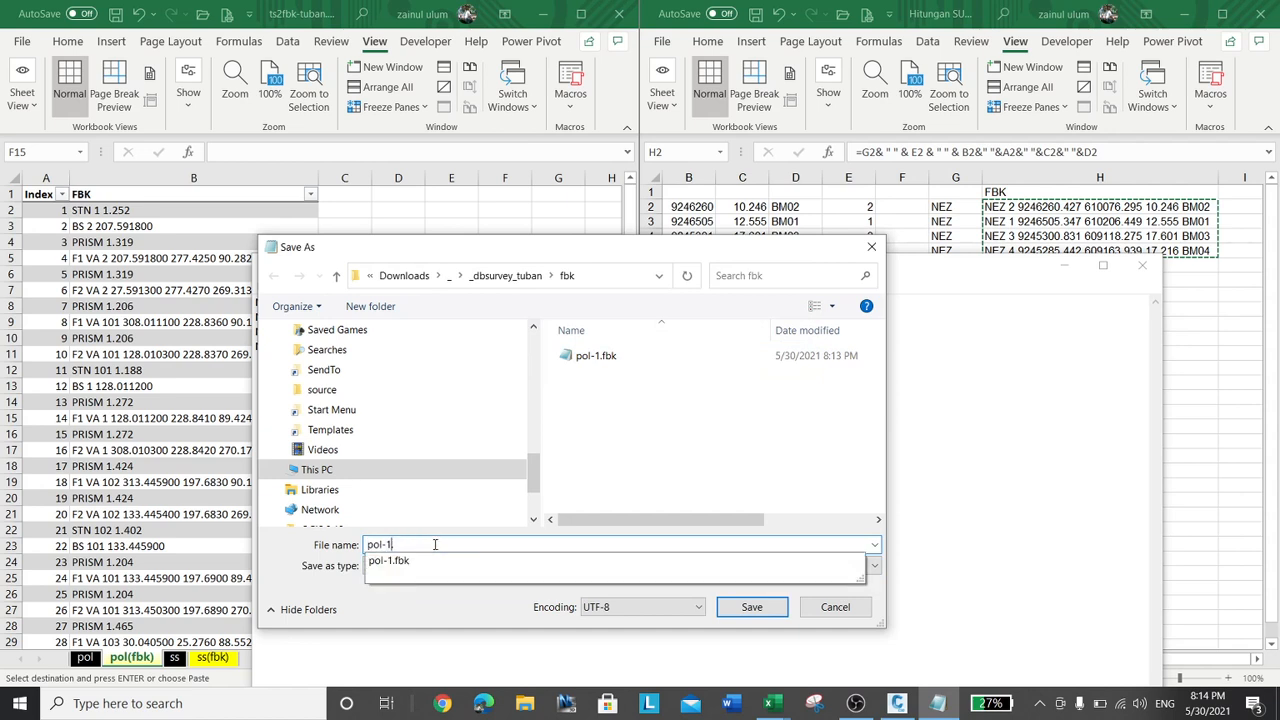
left_click(835, 609)
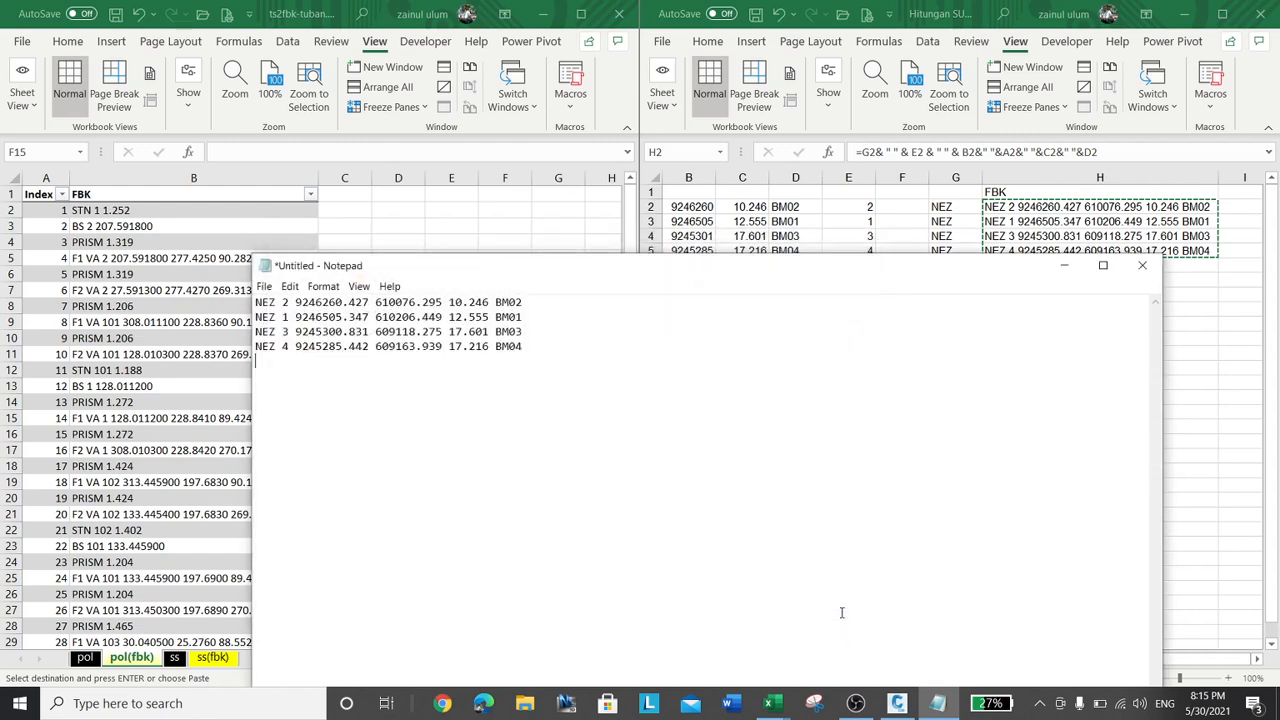
Save the benchmark text in the fbk folder as ctrpnts.fbk with the All Files type, and close Notepad
left_click(264, 286)
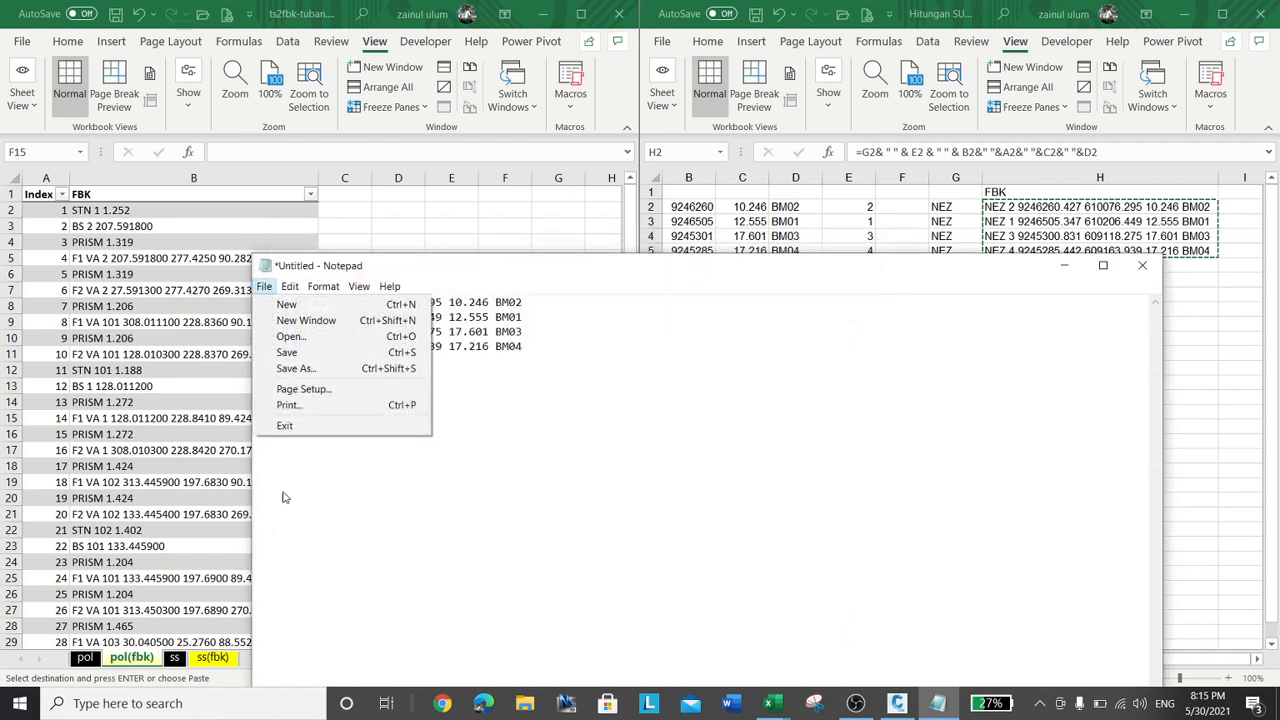
left_click(286, 368)
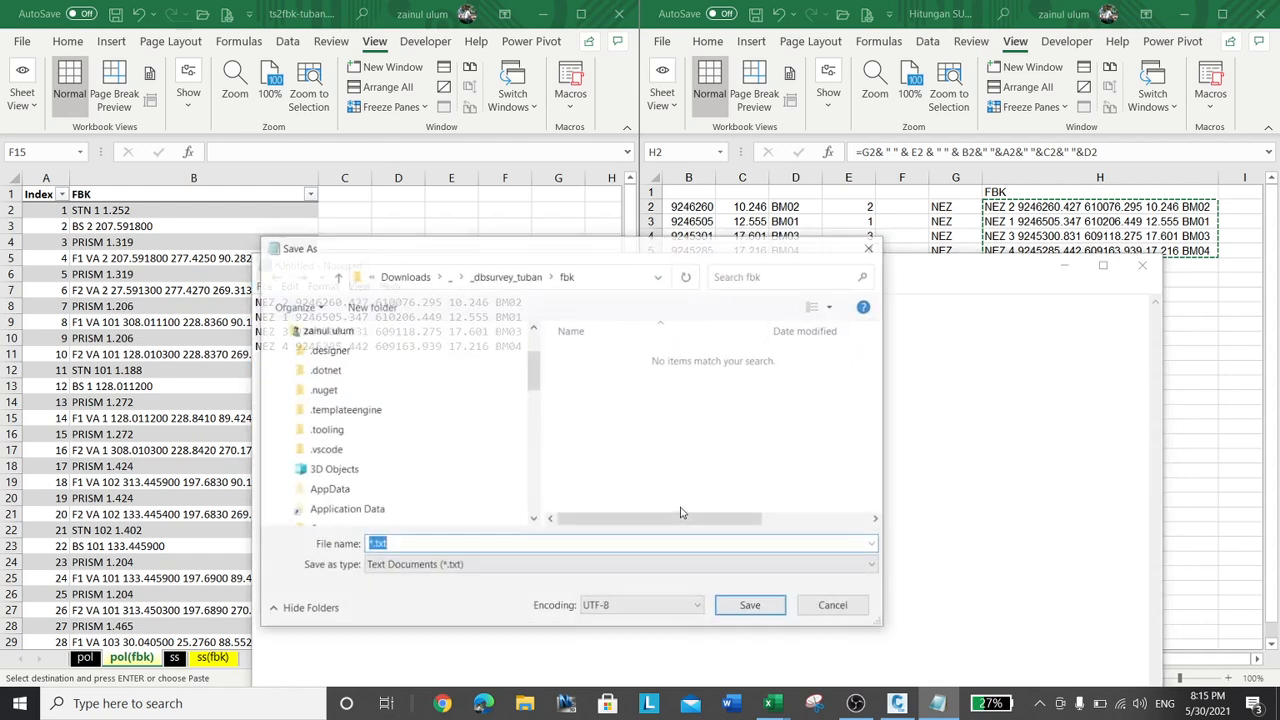
left_click(480, 566)
left_click(410, 604)
left_click(432, 543)
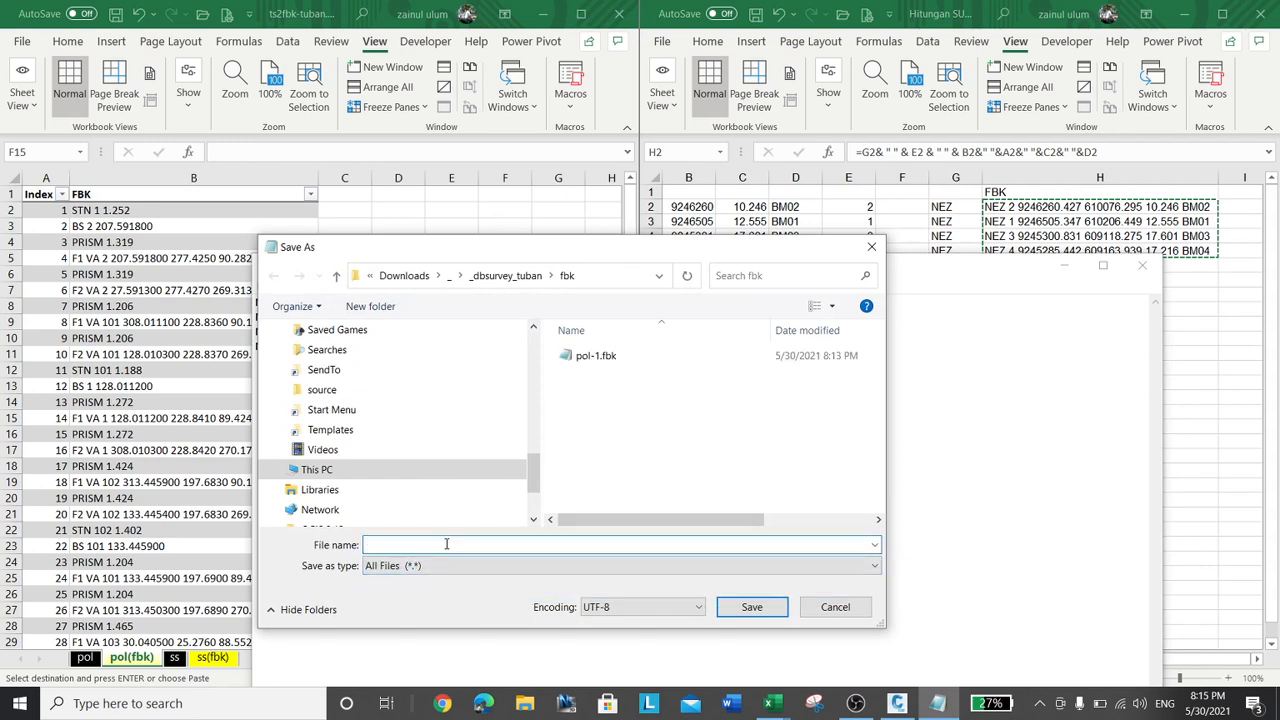
type("ctrpp")
left_click(760, 607)
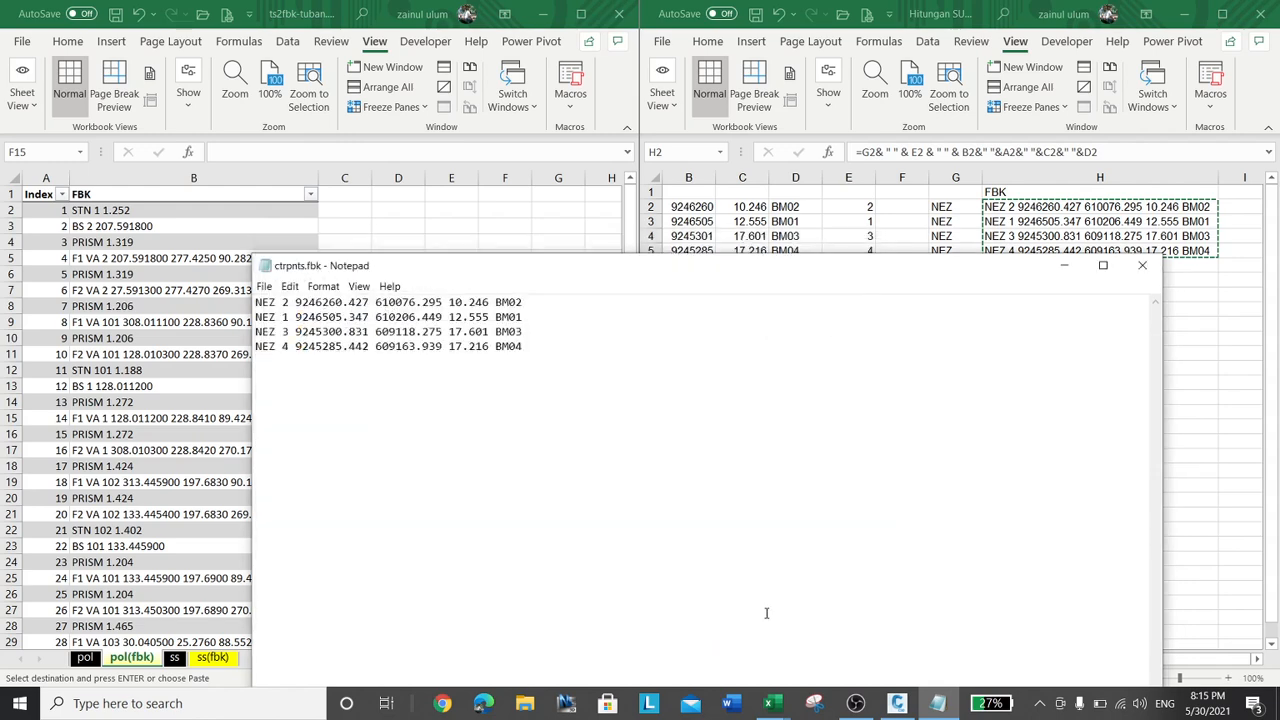
left_click(1142, 265)
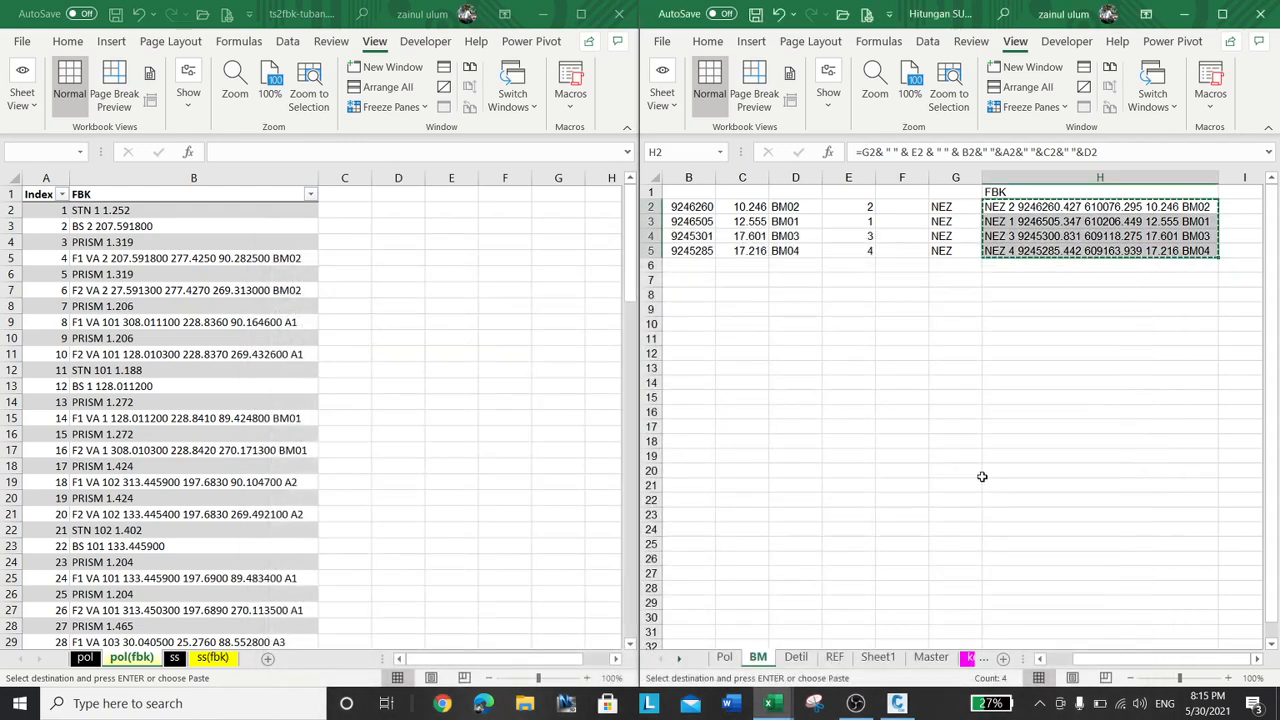
Examine the second traverse table in the Pol sheet, starting at station BM01, for its instrument and target heights
left_click(505, 418)
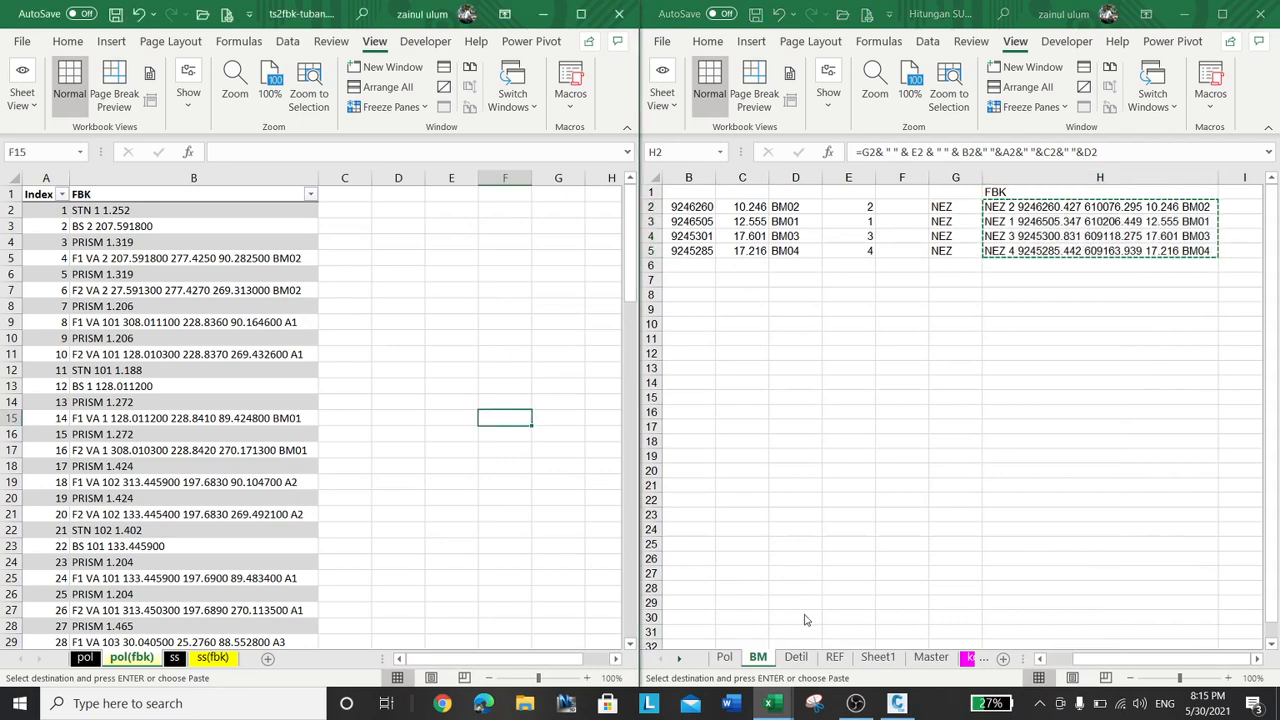
left_click(726, 658)
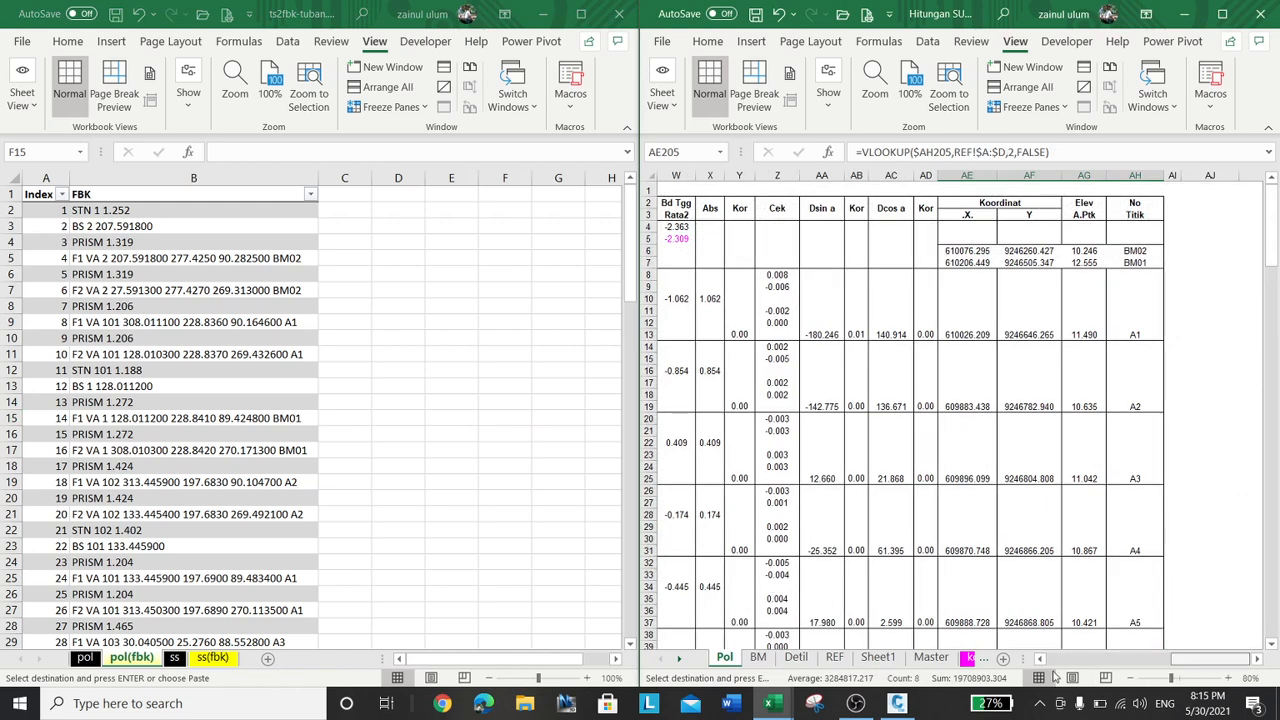
left_click_drag(1200, 658, 1058, 658)
scroll(698, 484, "down", 18)
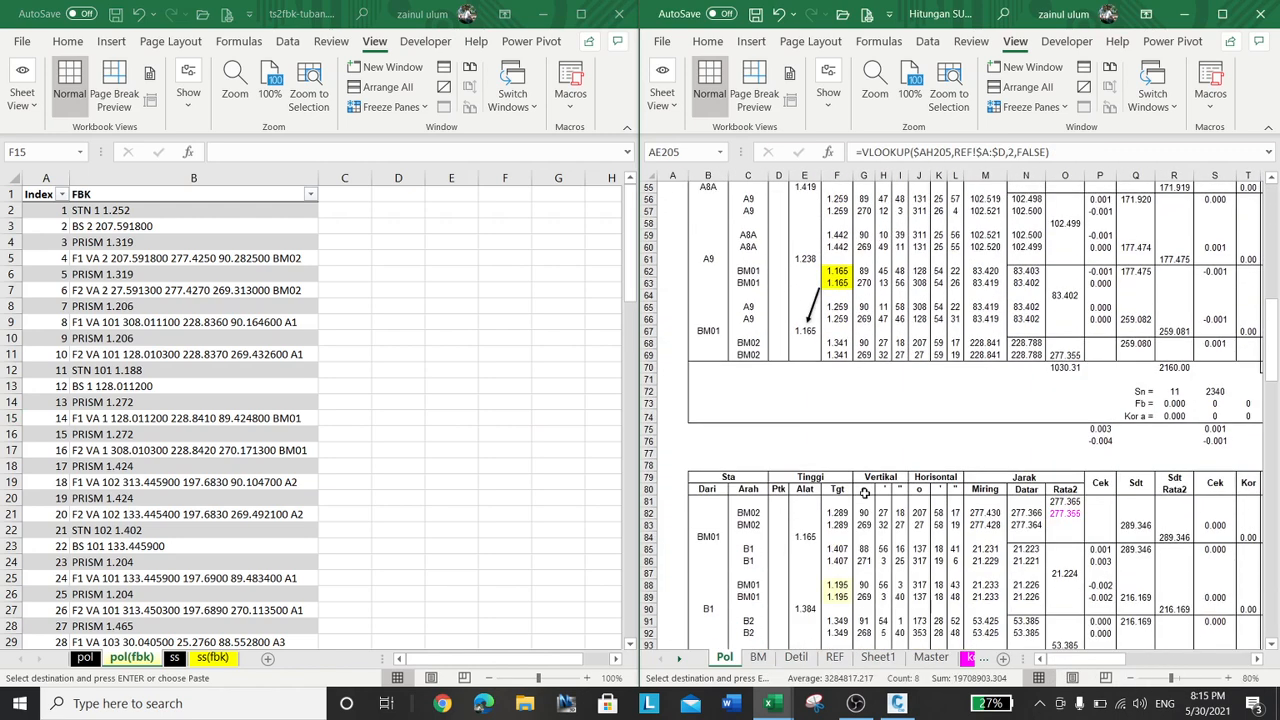
scroll(770, 523, "down", 1)
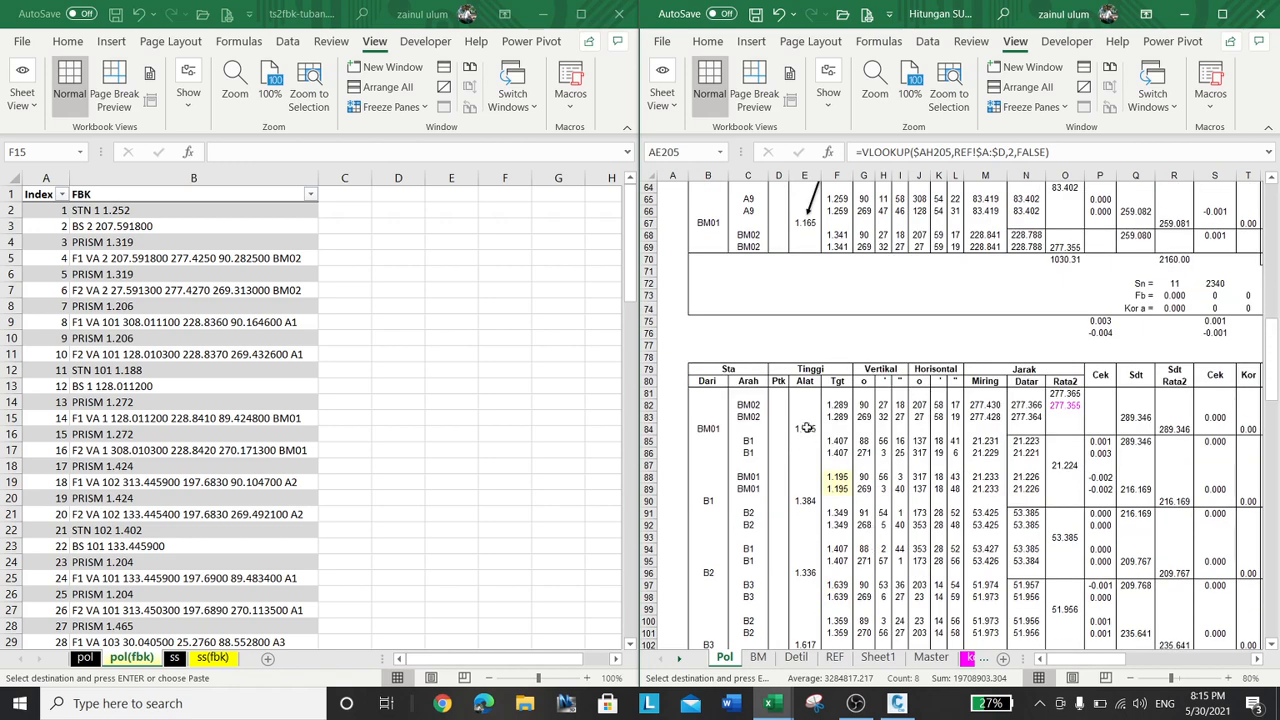
scroll(808, 425, "down", 5)
scroll(810, 417, "down", 2)
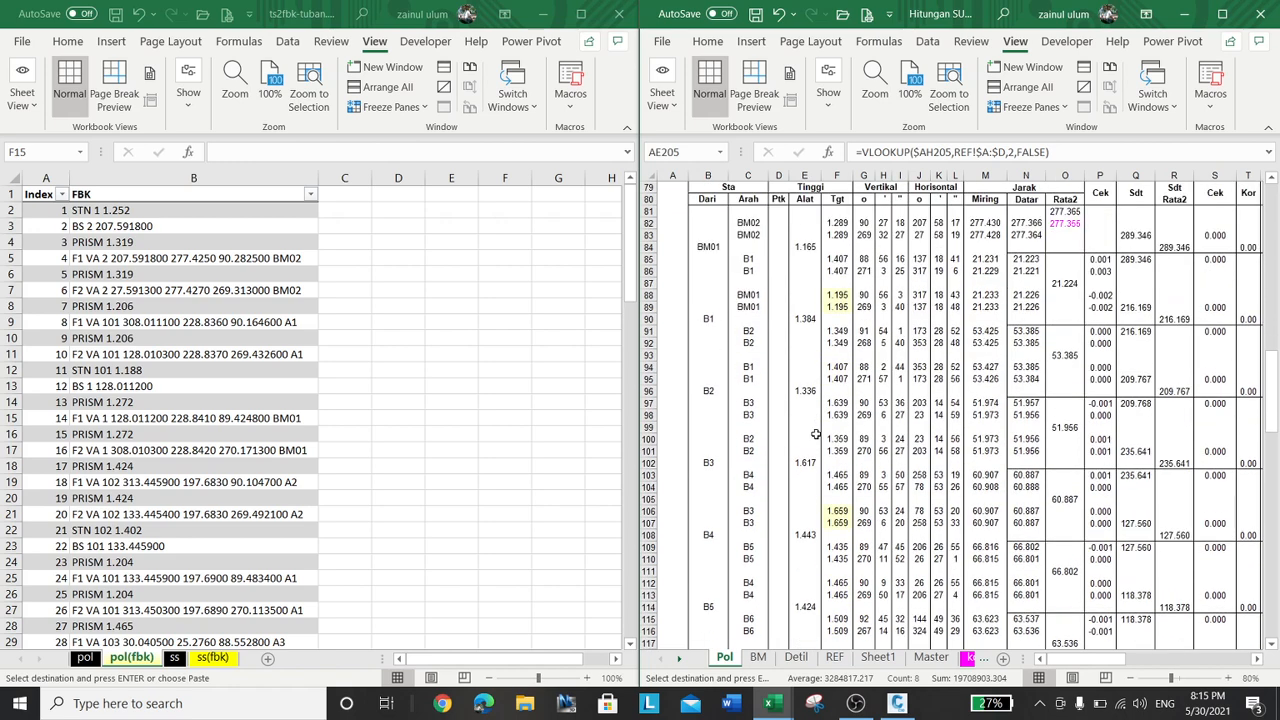
Open the konversi (2) sheet of the calculation workbook and check the Setup_id of its first traverse station
left_click(680, 660)
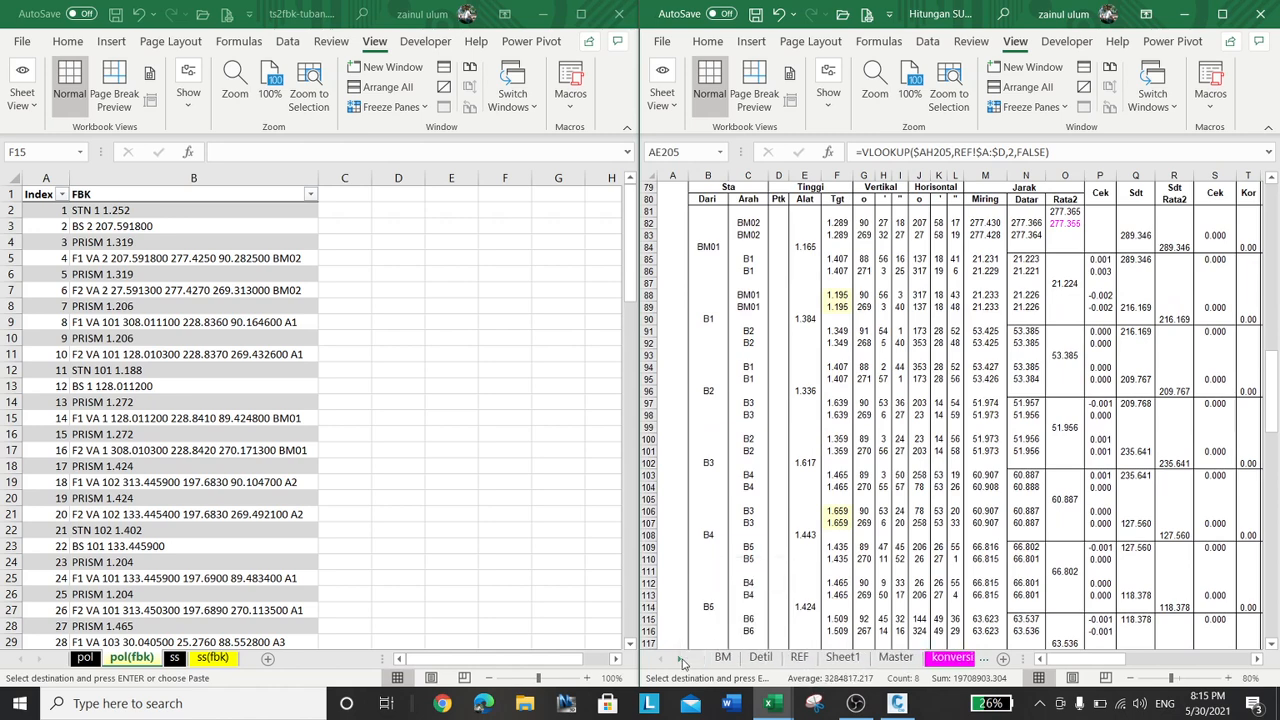
left_click(680, 660)
left_click(680, 660)
left_click(680, 660)
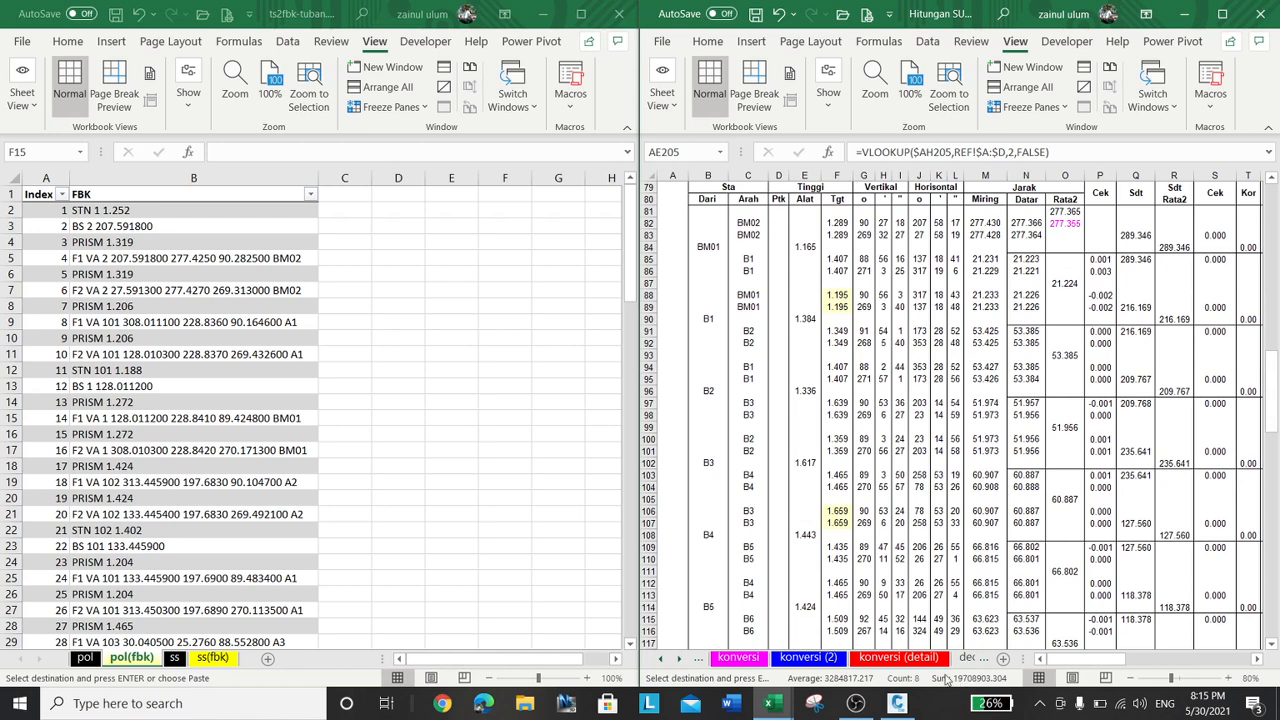
left_click(806, 658)
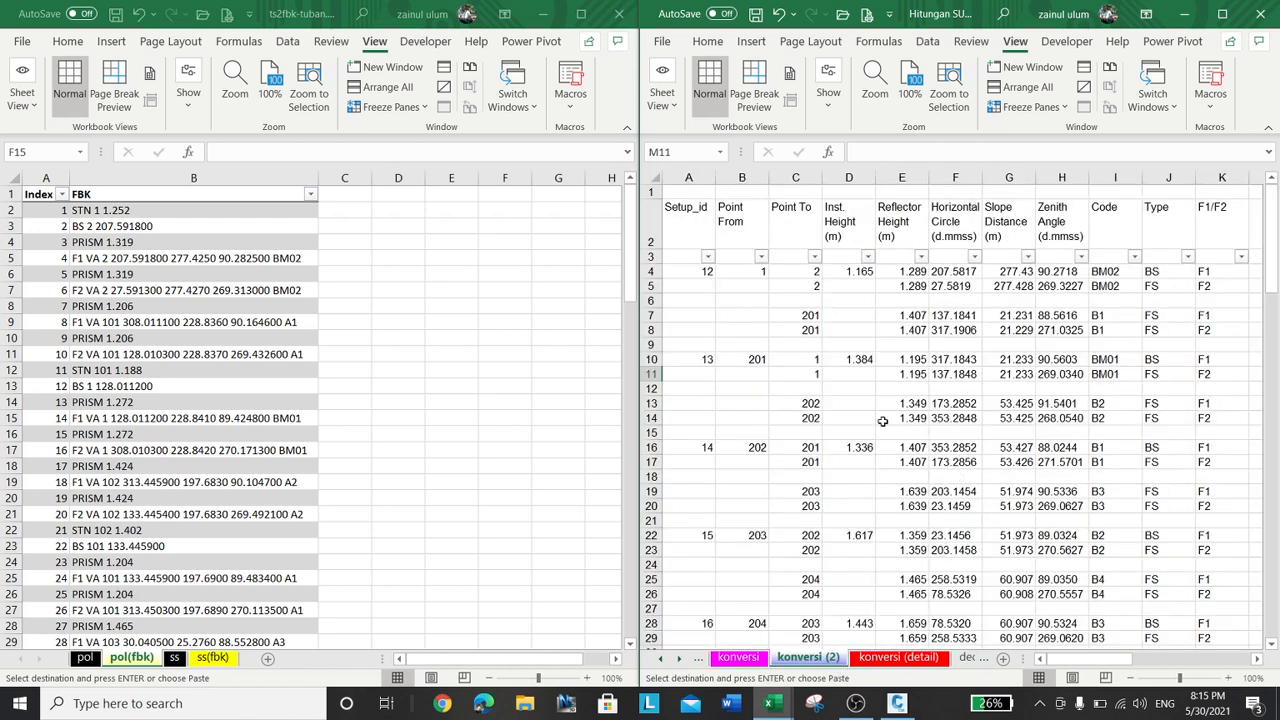
left_click(704, 271)
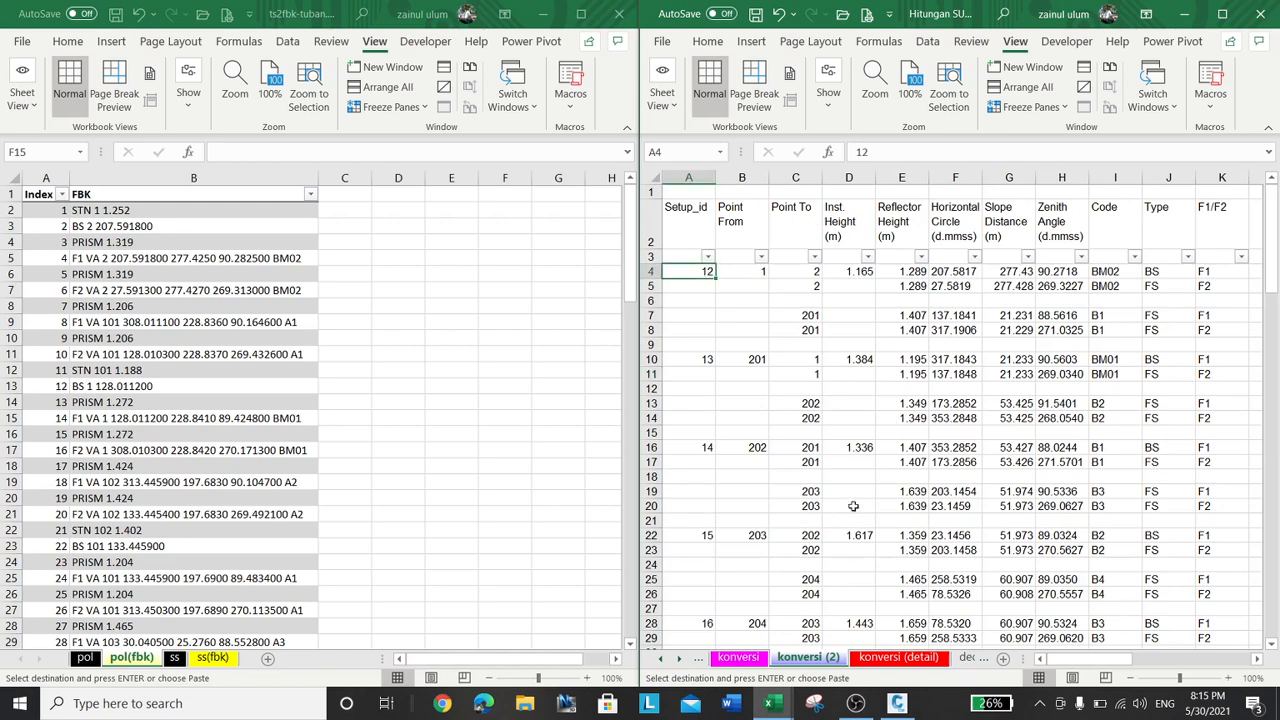
Compare the last Setup_id on the konversi sheet with the setup and point numbering throughout the konversi (2) sheet
left_click(738, 657)
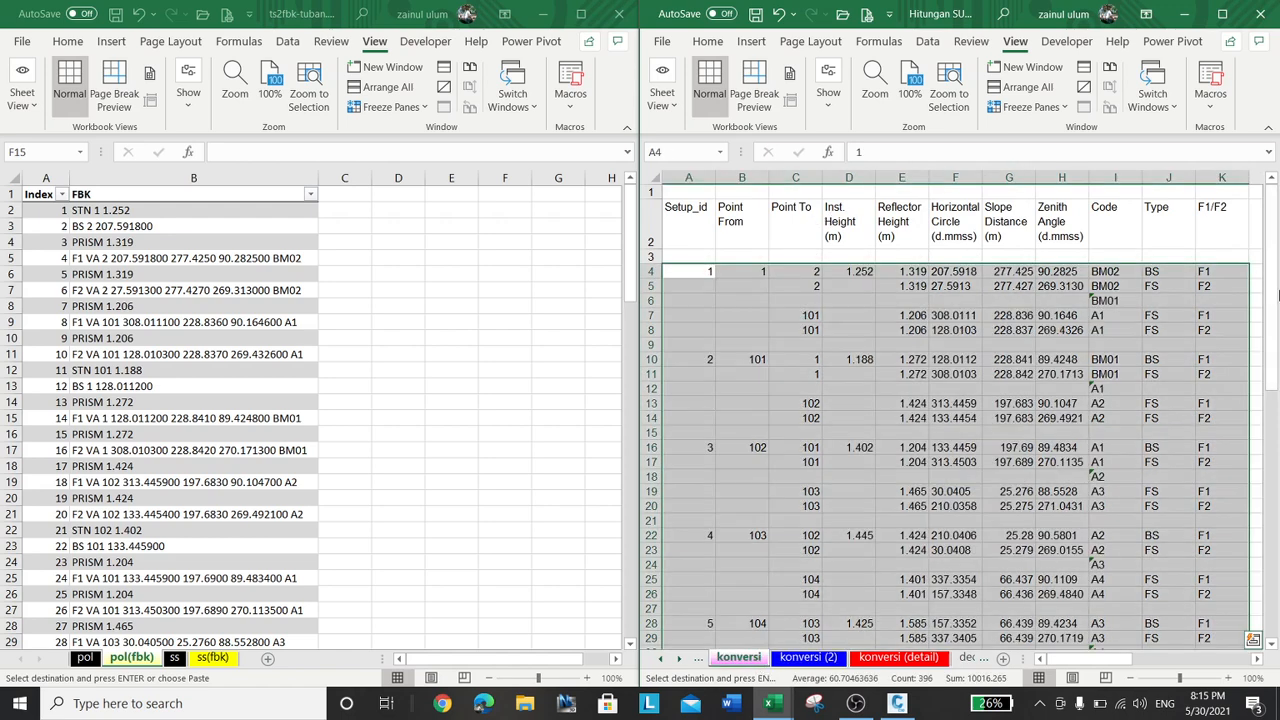
left_click_drag(1277, 296, 1264, 622)
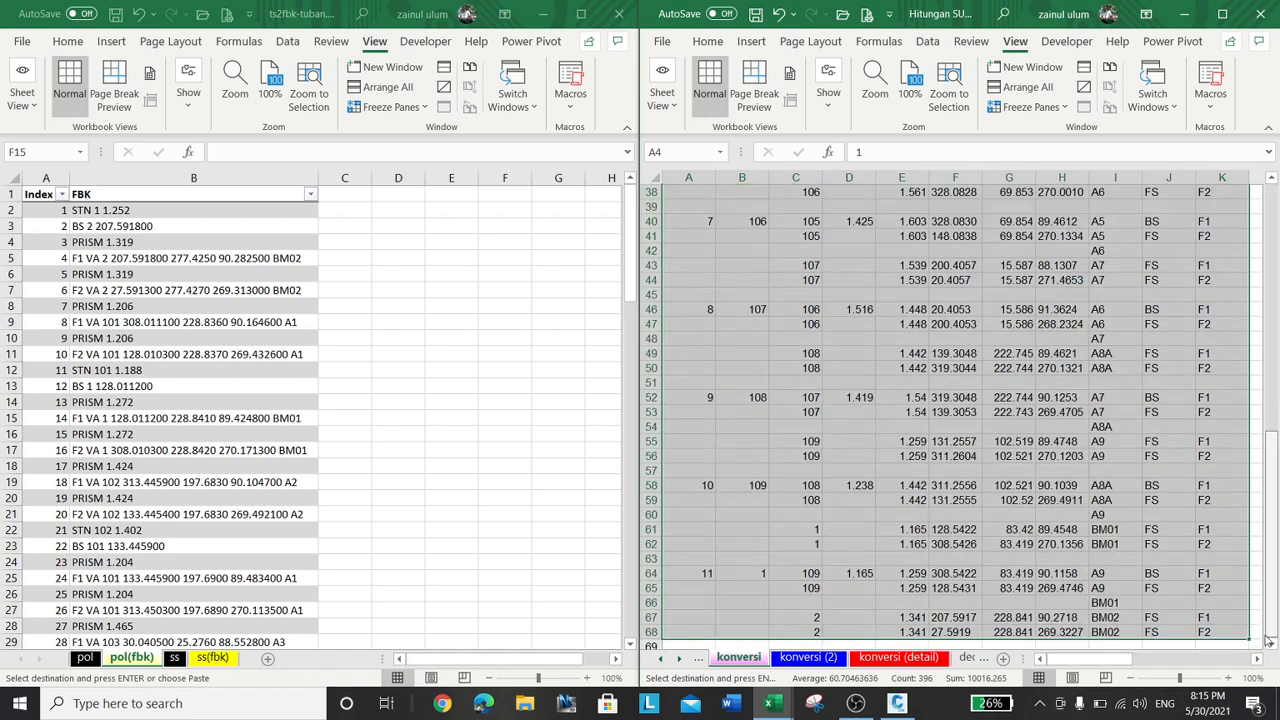
left_click(703, 573)
left_click(808, 657)
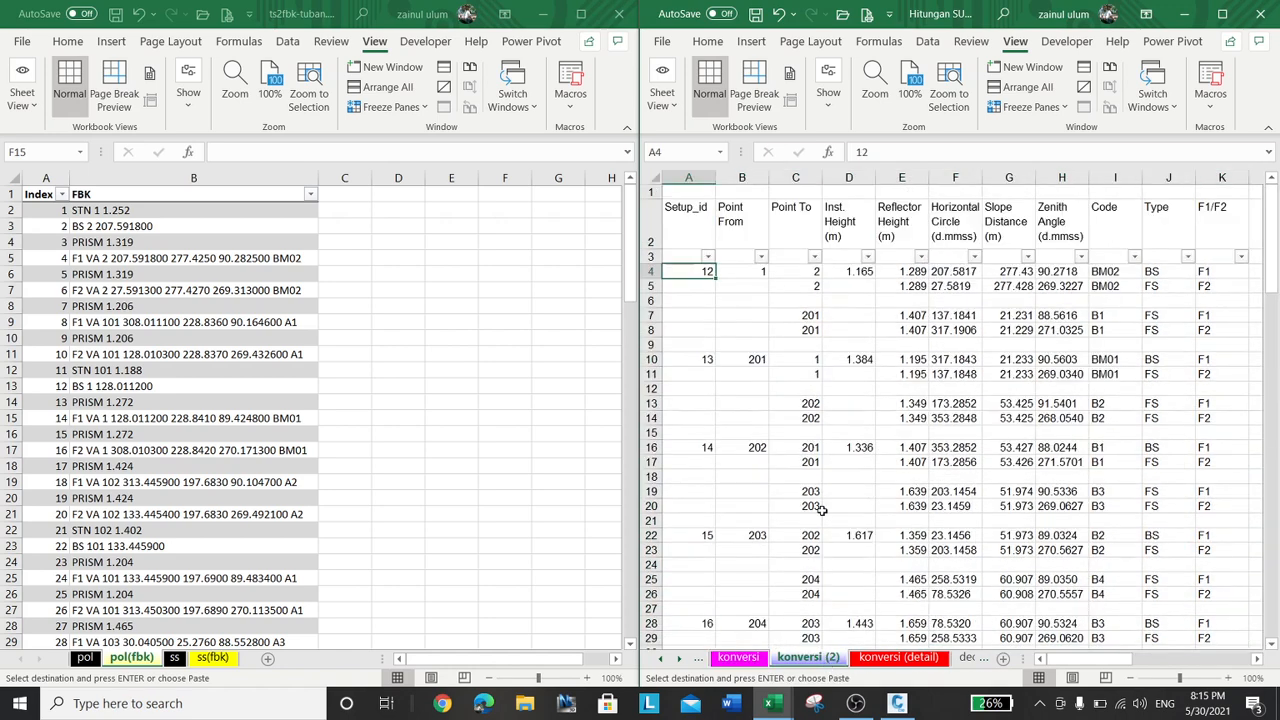
scroll(720, 480, "down", 20)
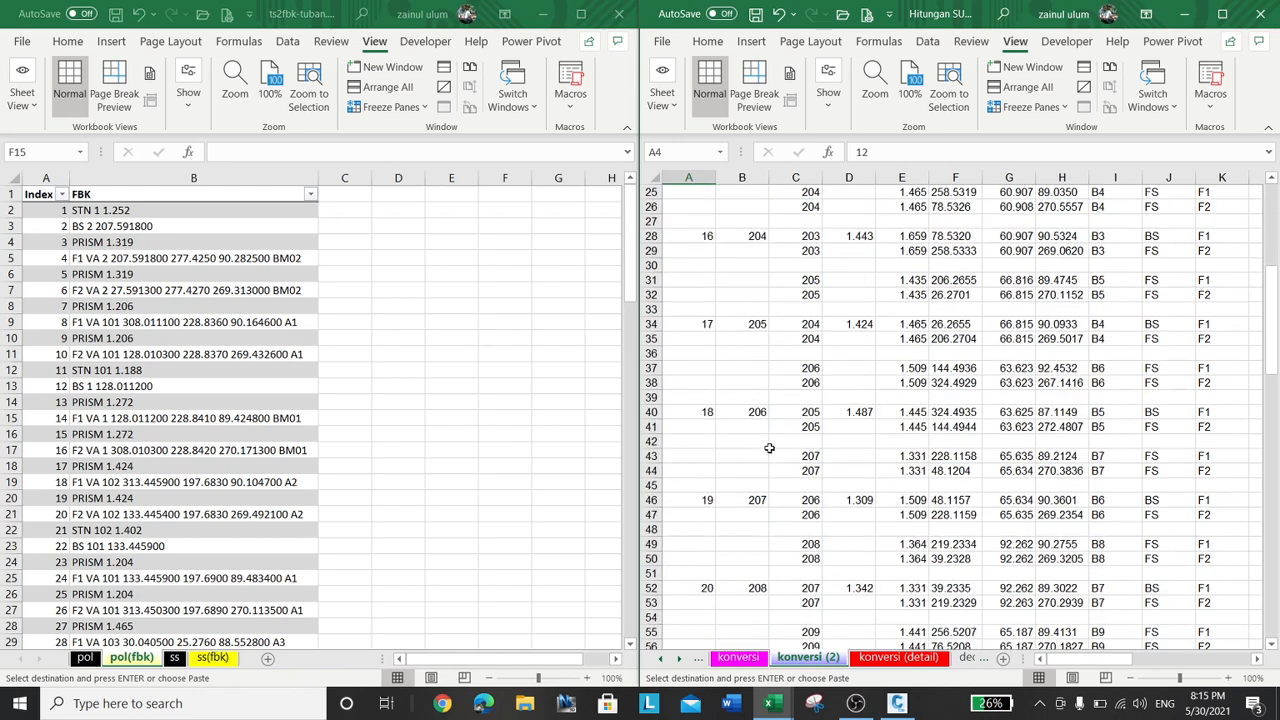
scroll(720, 506, "up", 18)
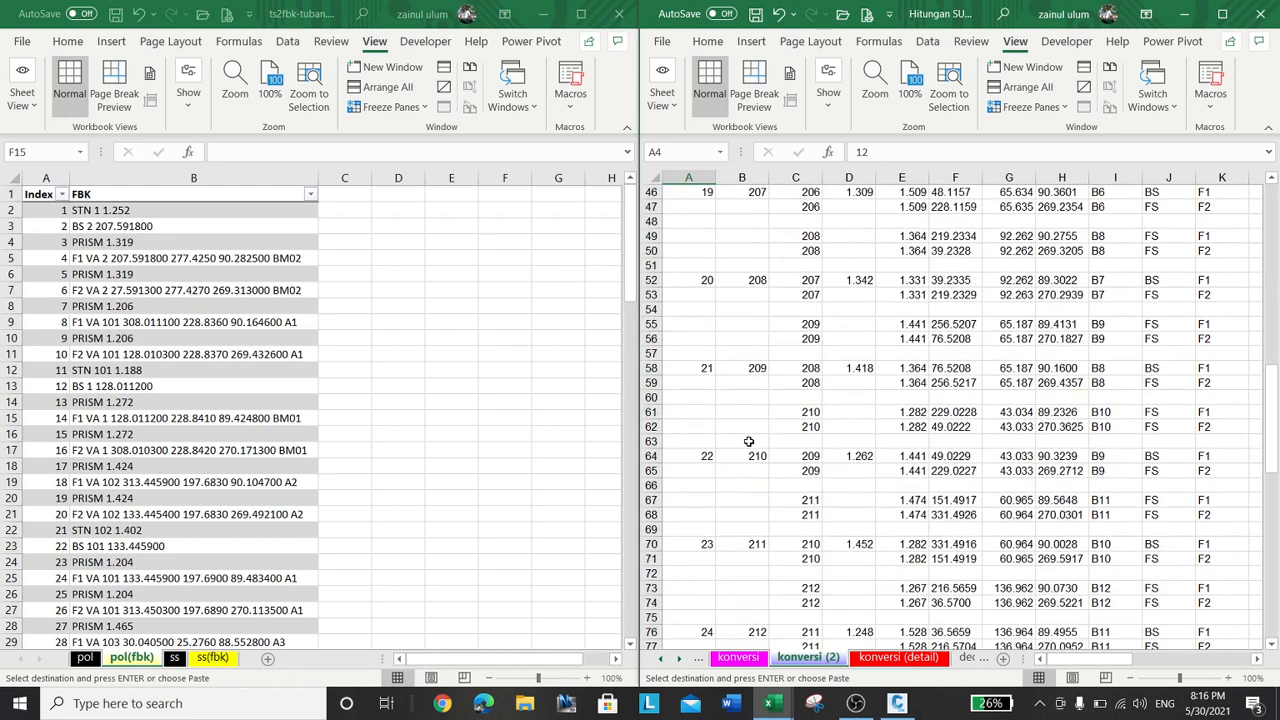
scroll(763, 453, "up", 3)
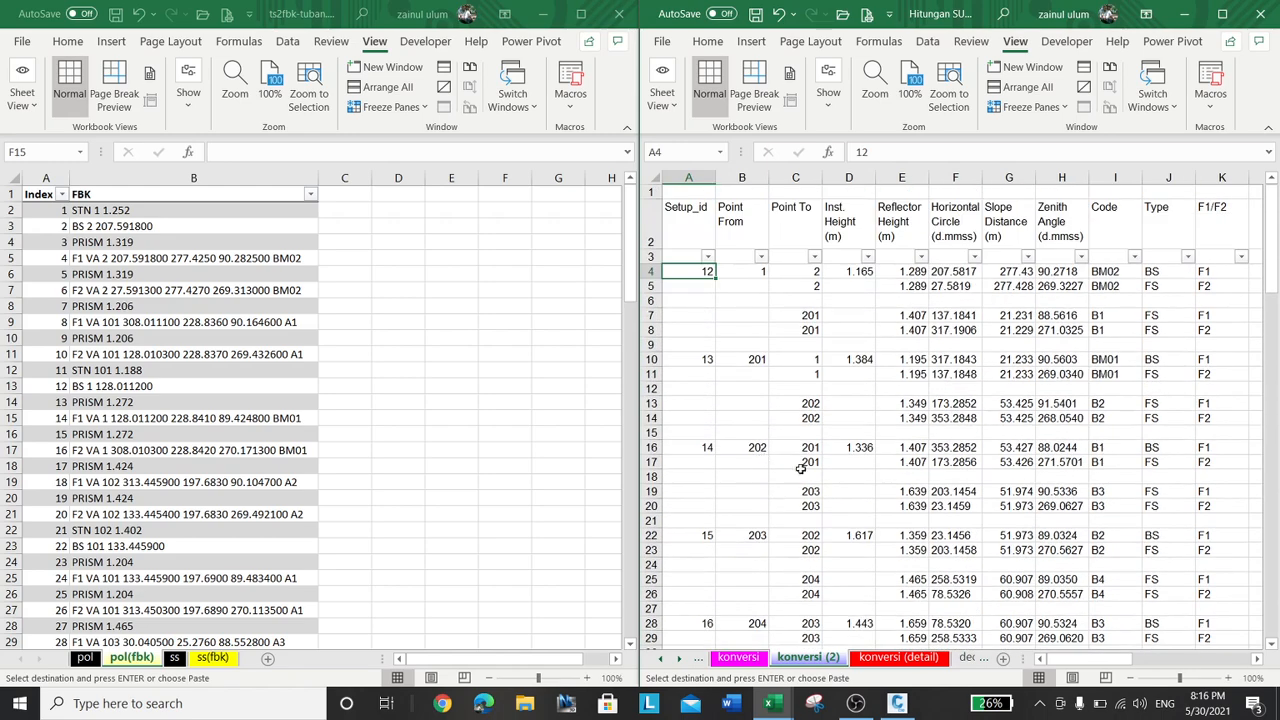
left_click(795, 405)
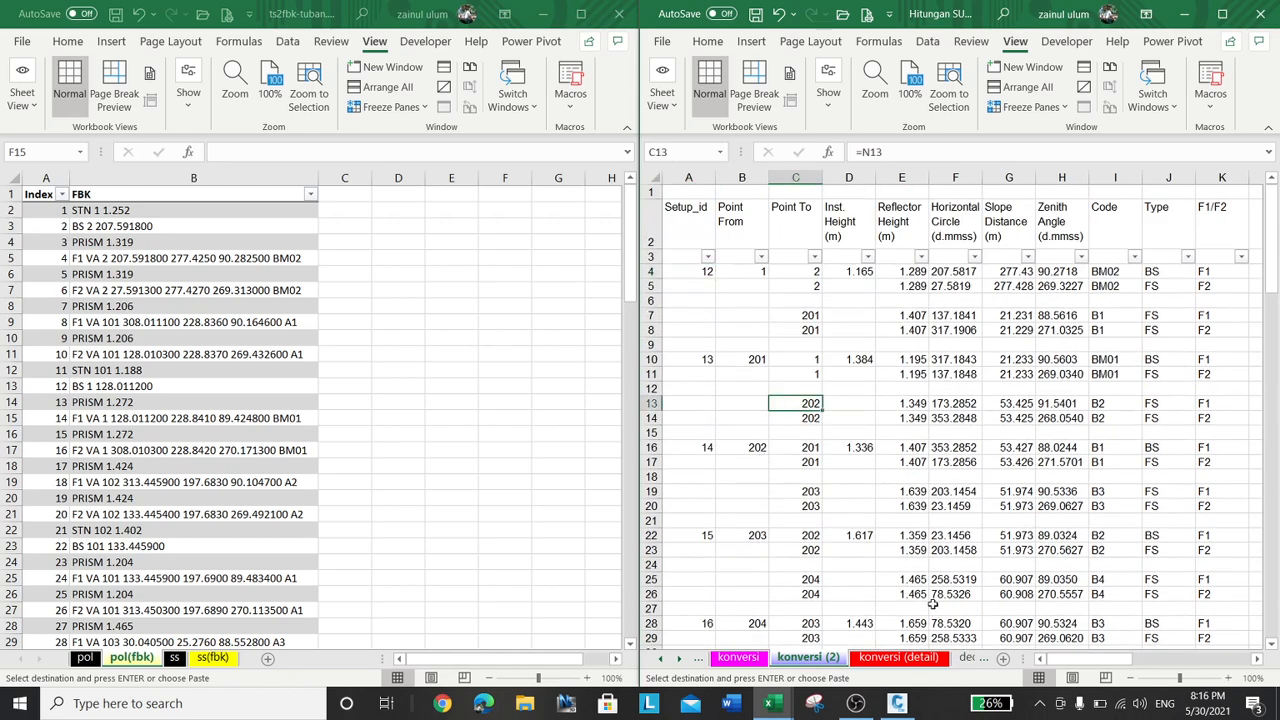
Examine the dec_pnt sheet for the point numbers assigned to the A, B and BM station descriptions
left_click(679, 662)
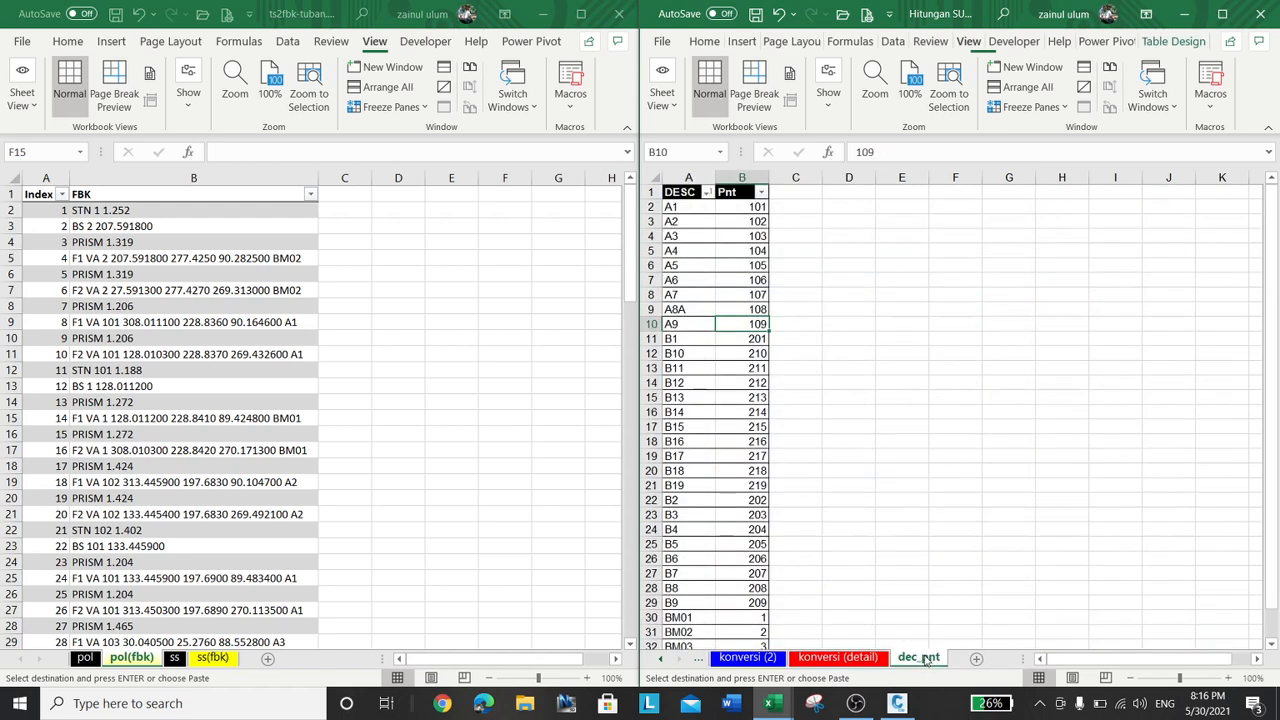
left_click(918, 657)
left_click(687, 327)
scroll(800, 500, "down", 3)
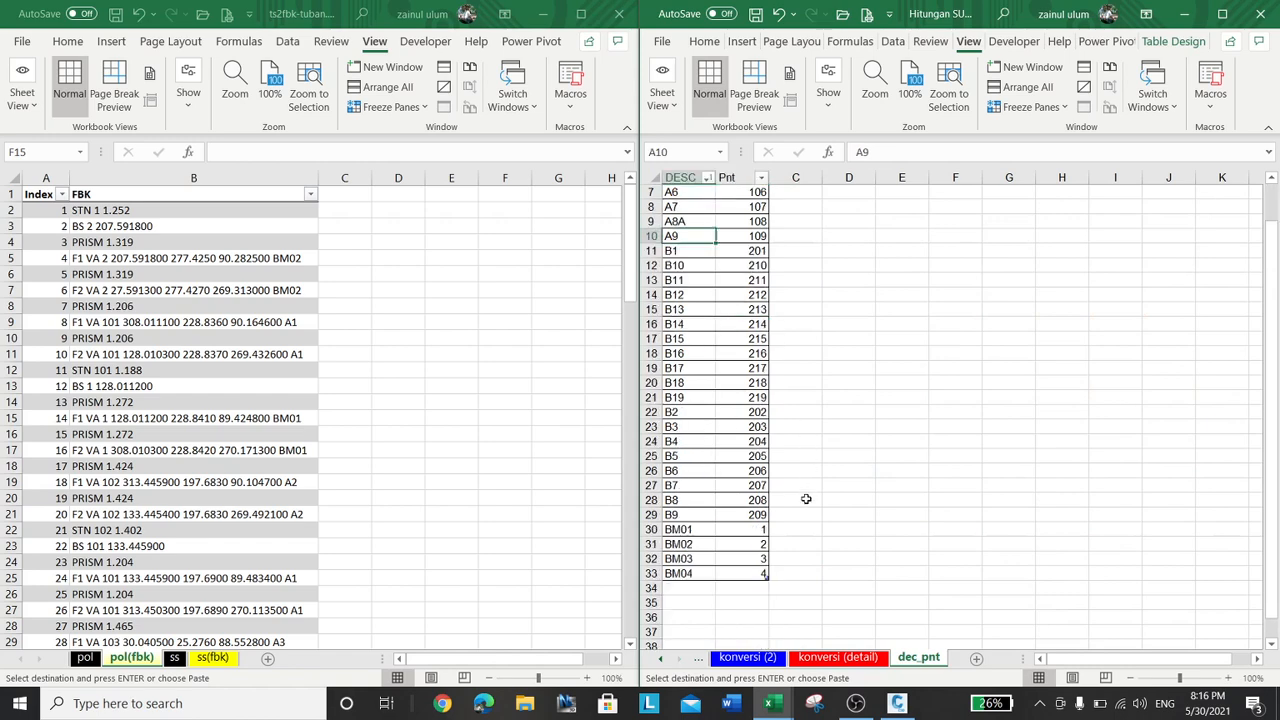
scroll(773, 186, "up", 3)
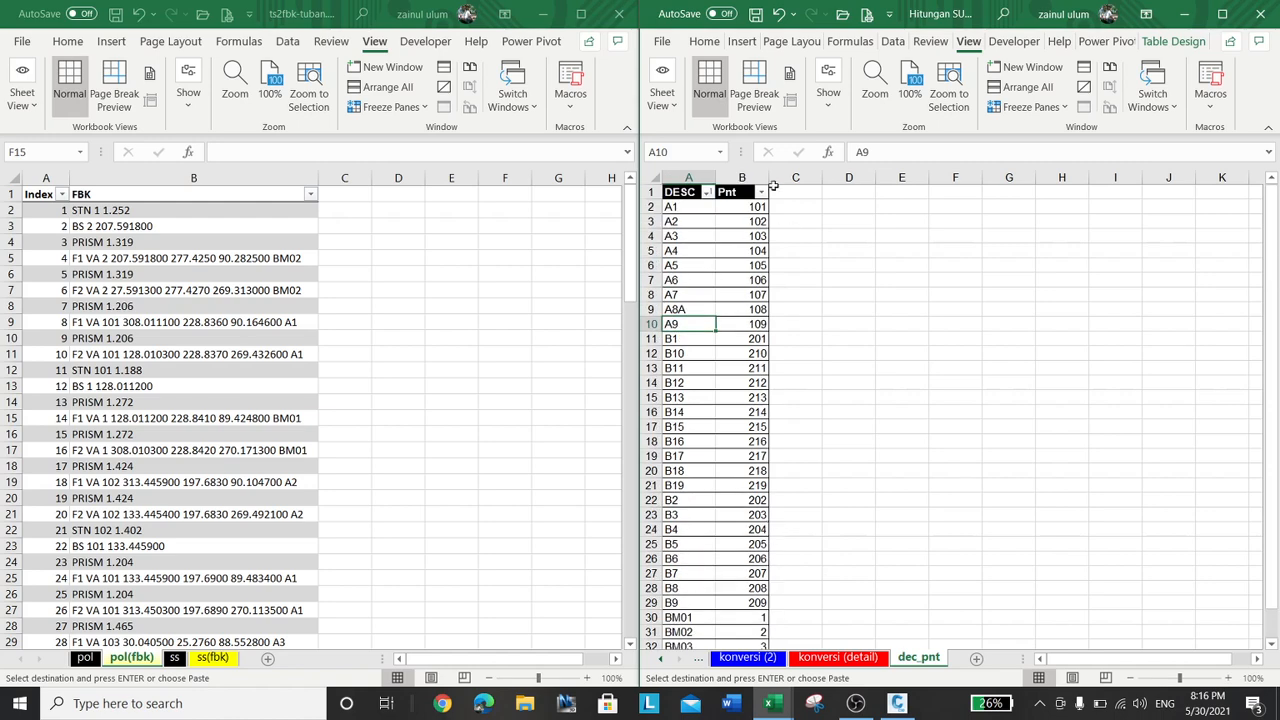
left_click(702, 340)
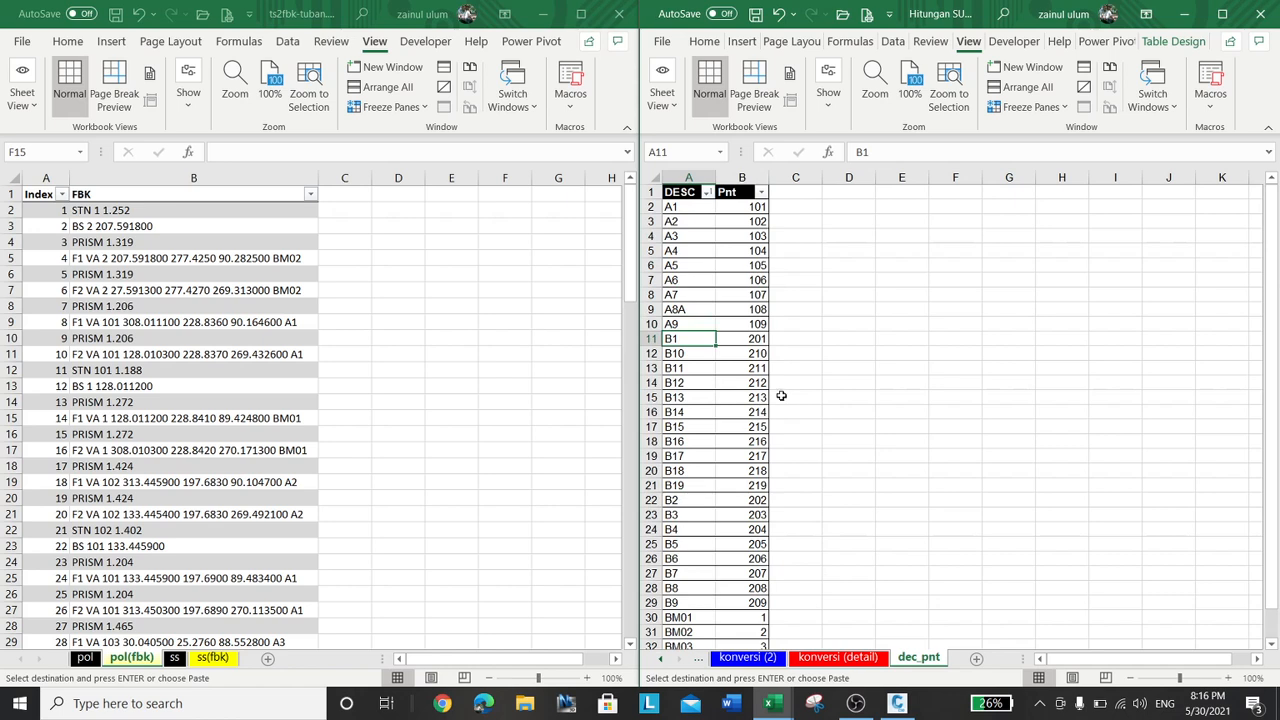
left_click(761, 340)
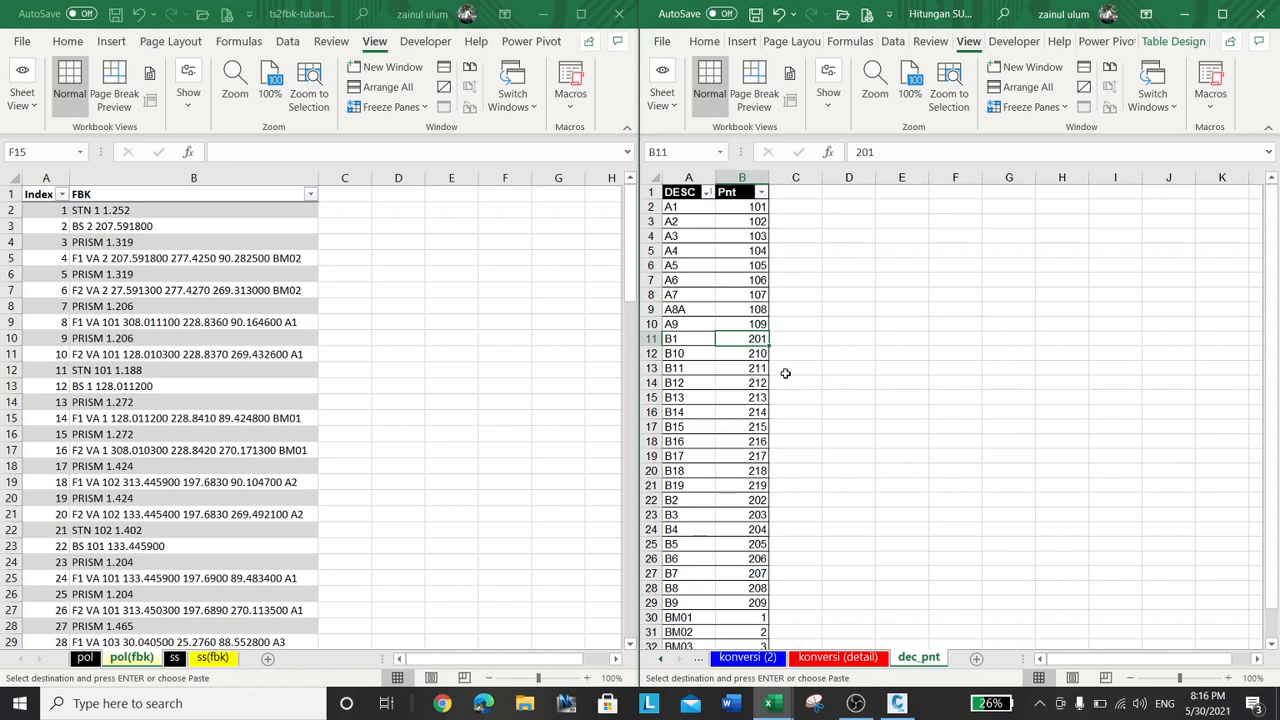
left_click(682, 352)
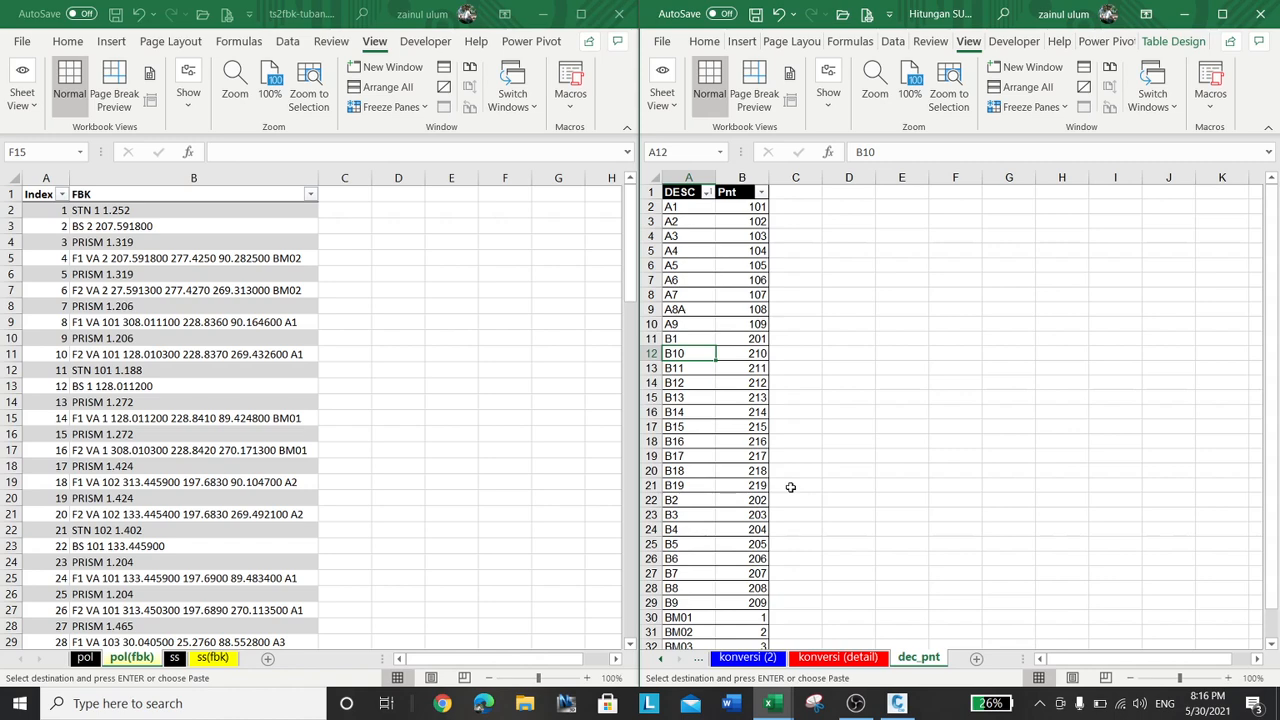
Copy the second traverse's data from the konversi (2) sheet, range A4:K128, without the header rows
left_click(747, 657)
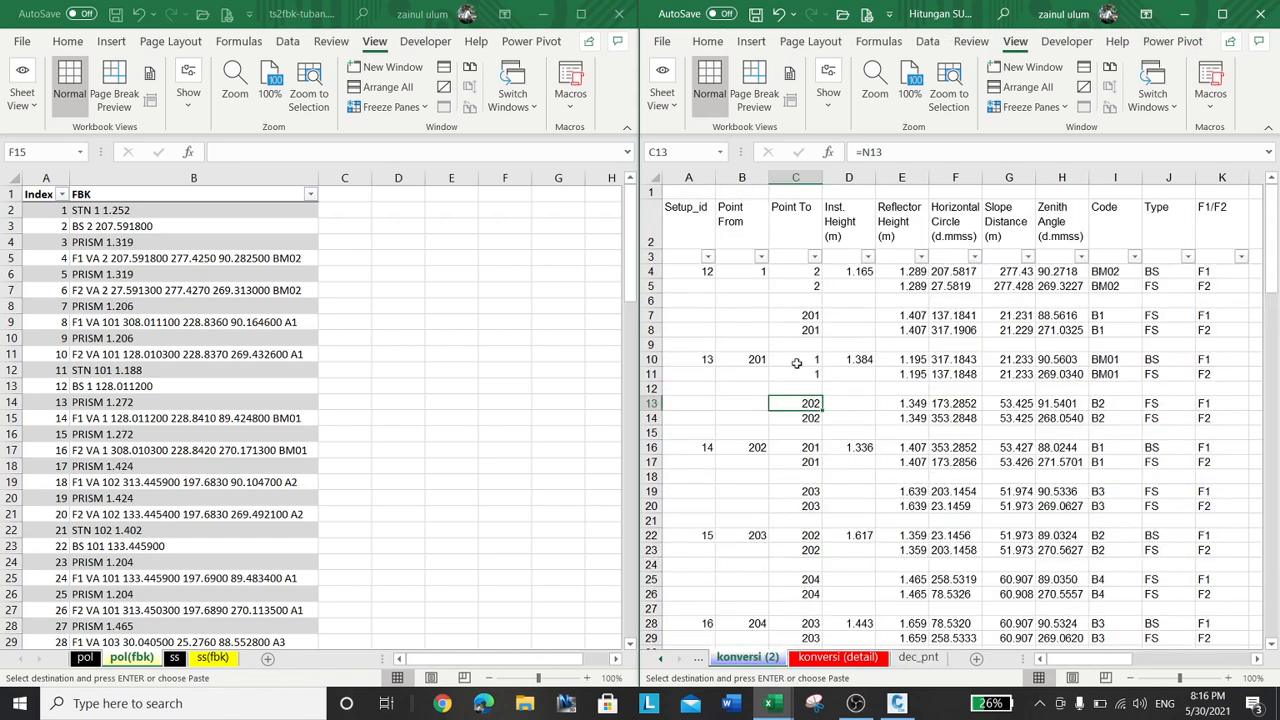
left_click(682, 274)
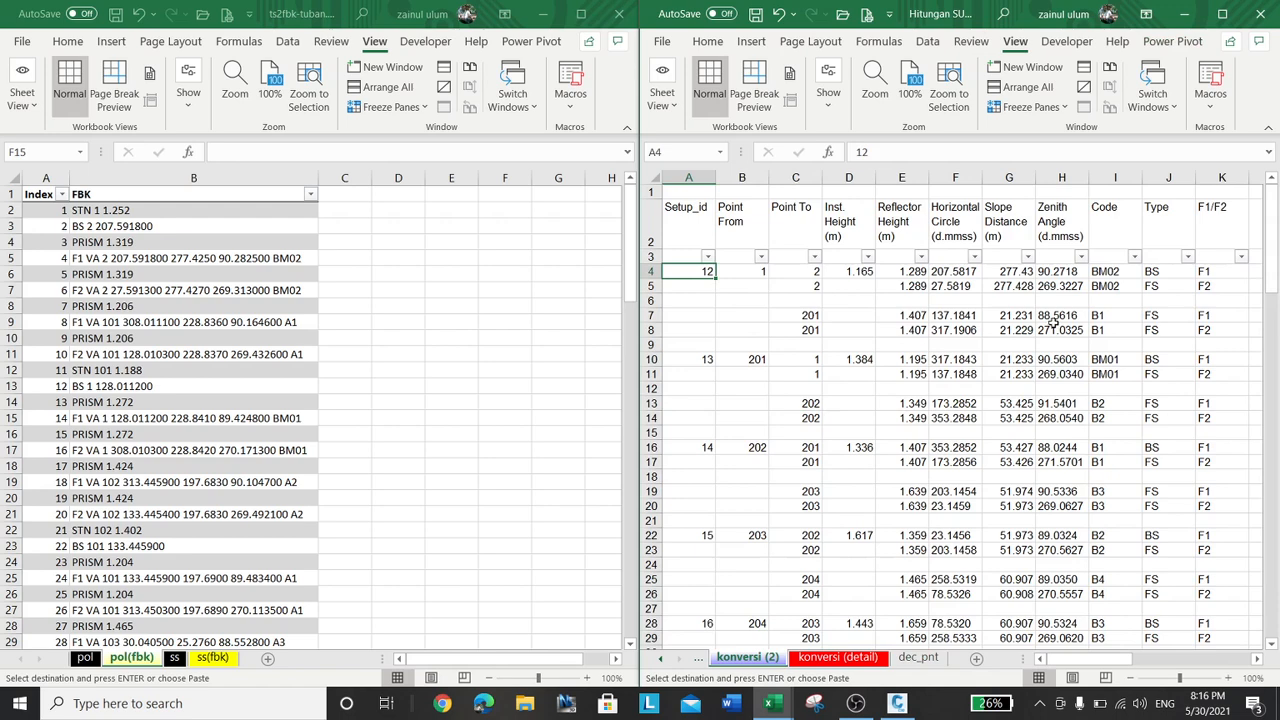
key("shift+Right")
key("shift+Right")
key("shift+Right")
key("shift+Right")
key("shift+Right")
key("shift+Right")
key("shift+Right")
key("shift+Right")
key("shift+Right")
key("shift+Right")
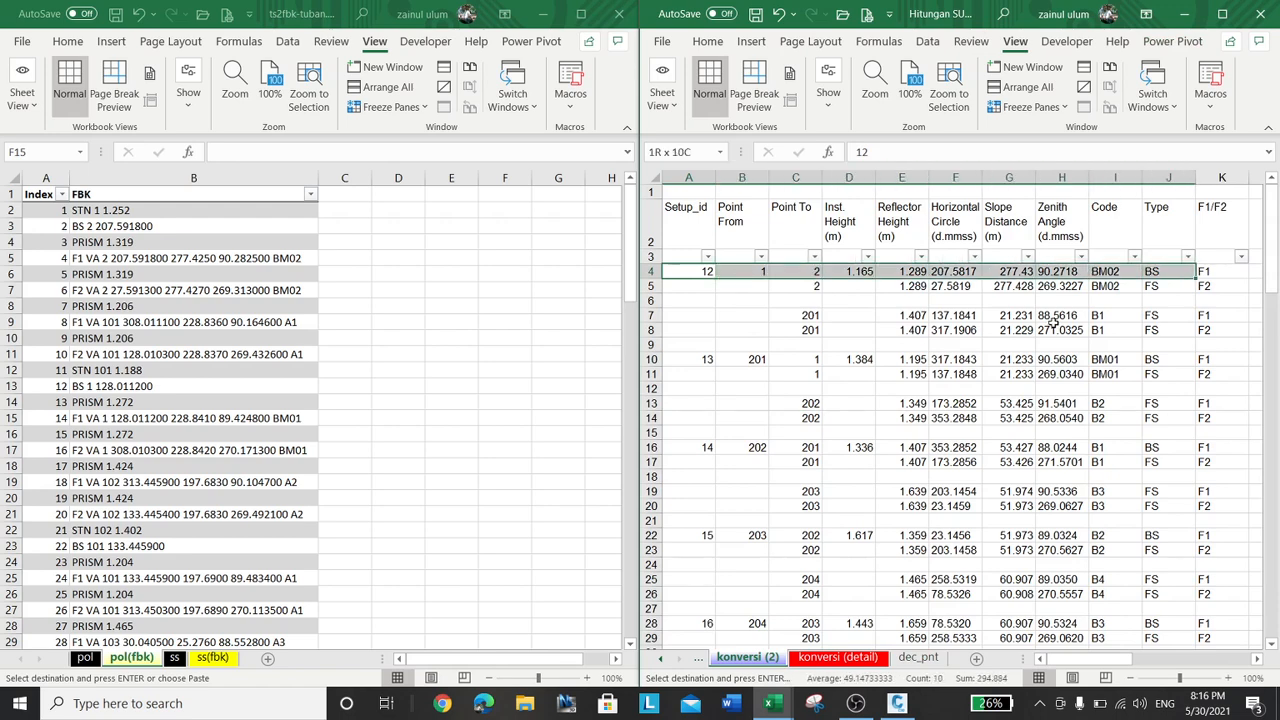
scroll(1159, 576, "down", 20)
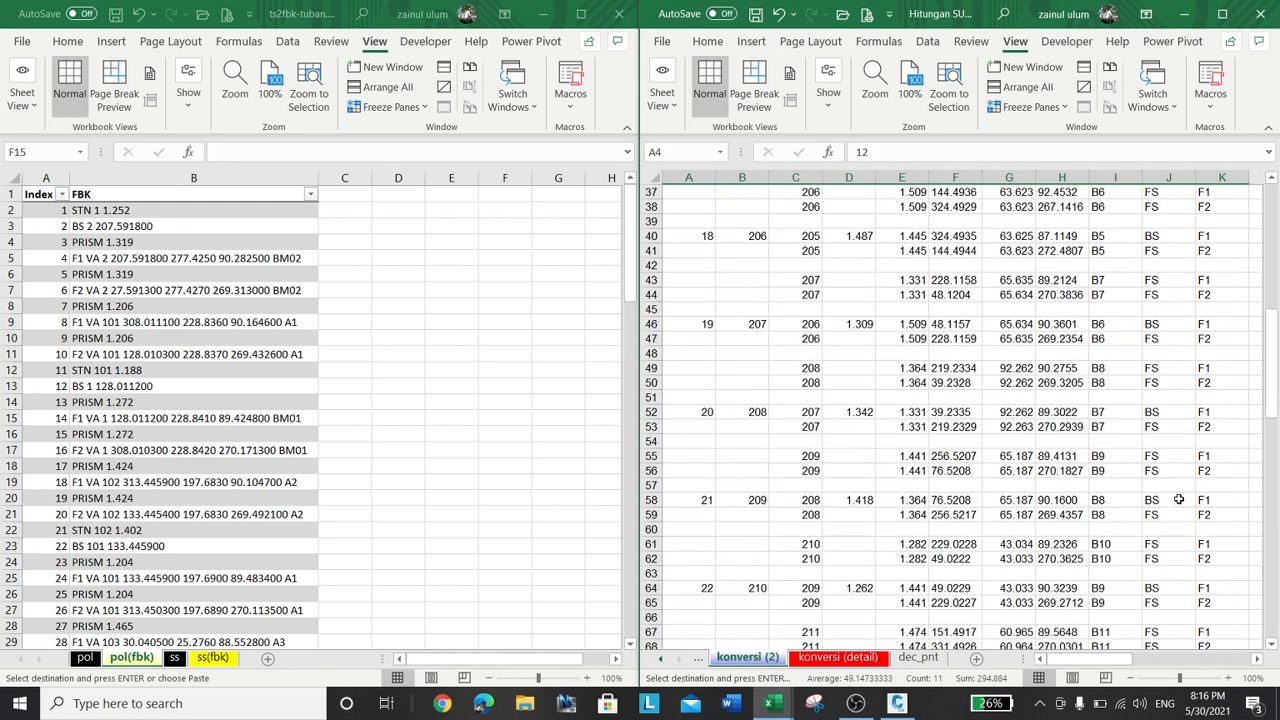
scroll(1159, 576, "down", 20)
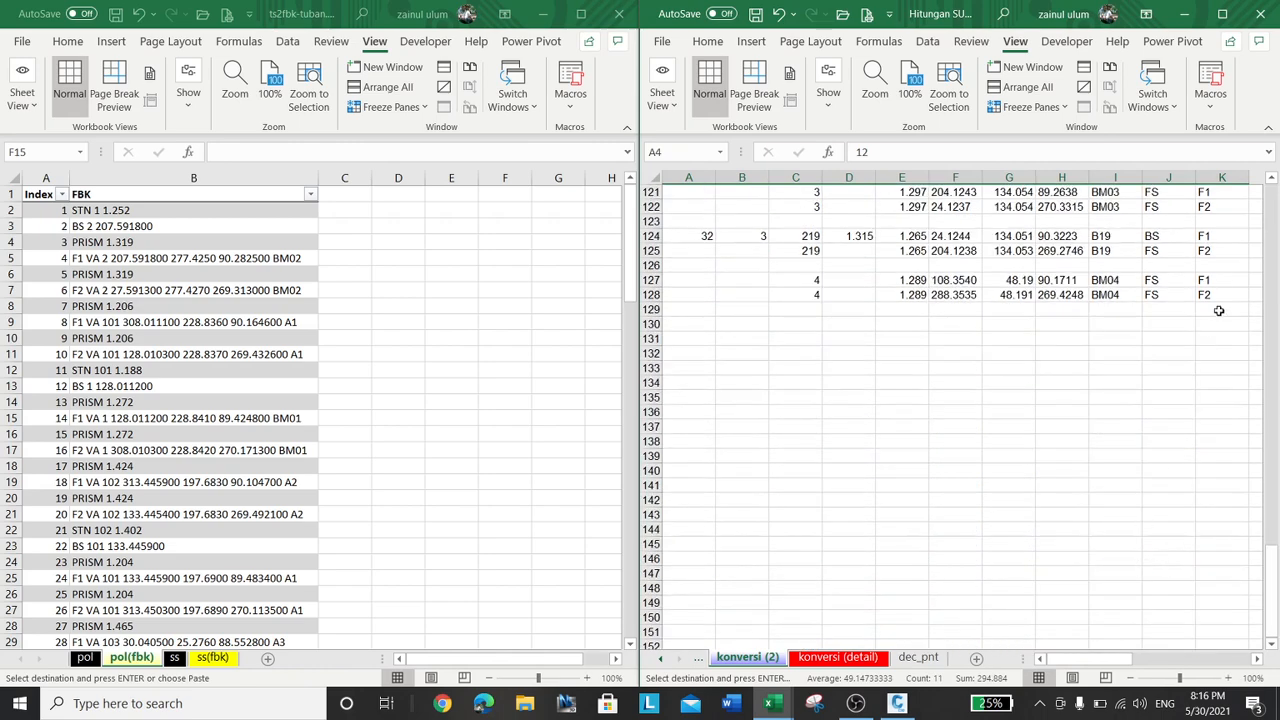
left_click(1221, 295, "shift")
right_click(960, 203)
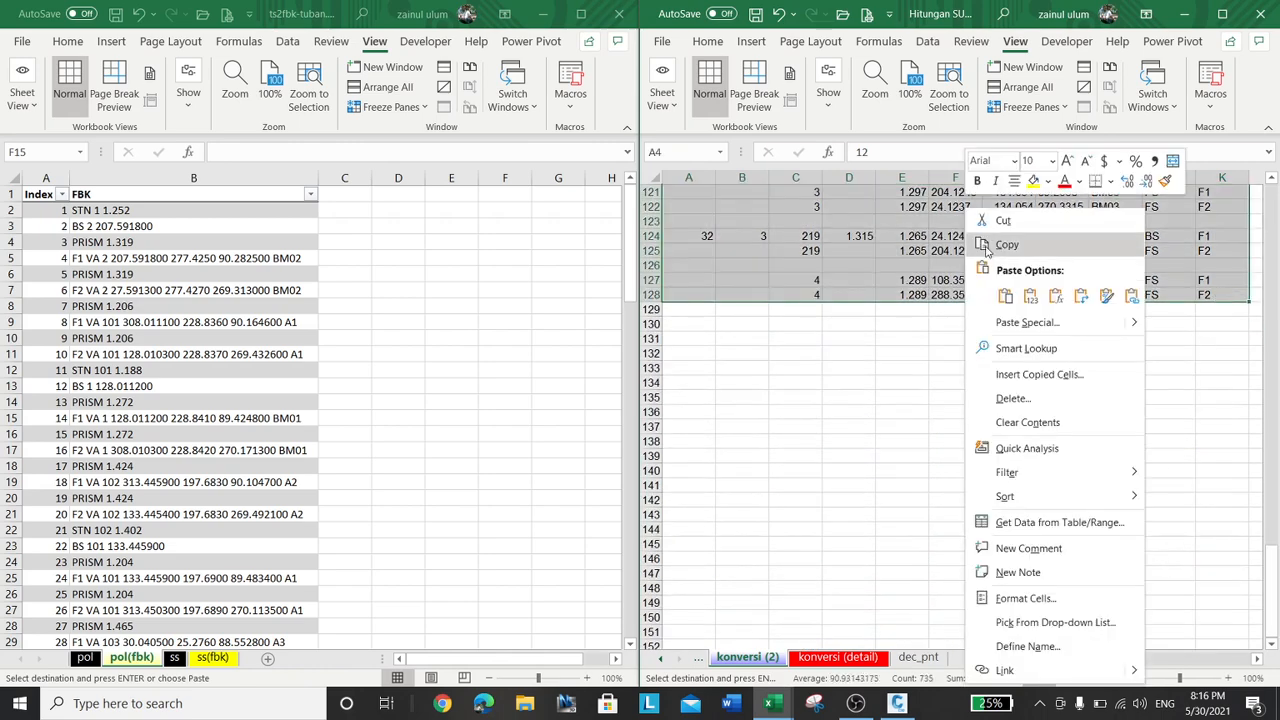
left_click(1000, 250)
Paste the copied traverse data as values over the pol sheet's input table in ts2fbk-tuban.xlsx, starting at cell A4
left_click(450, 330)
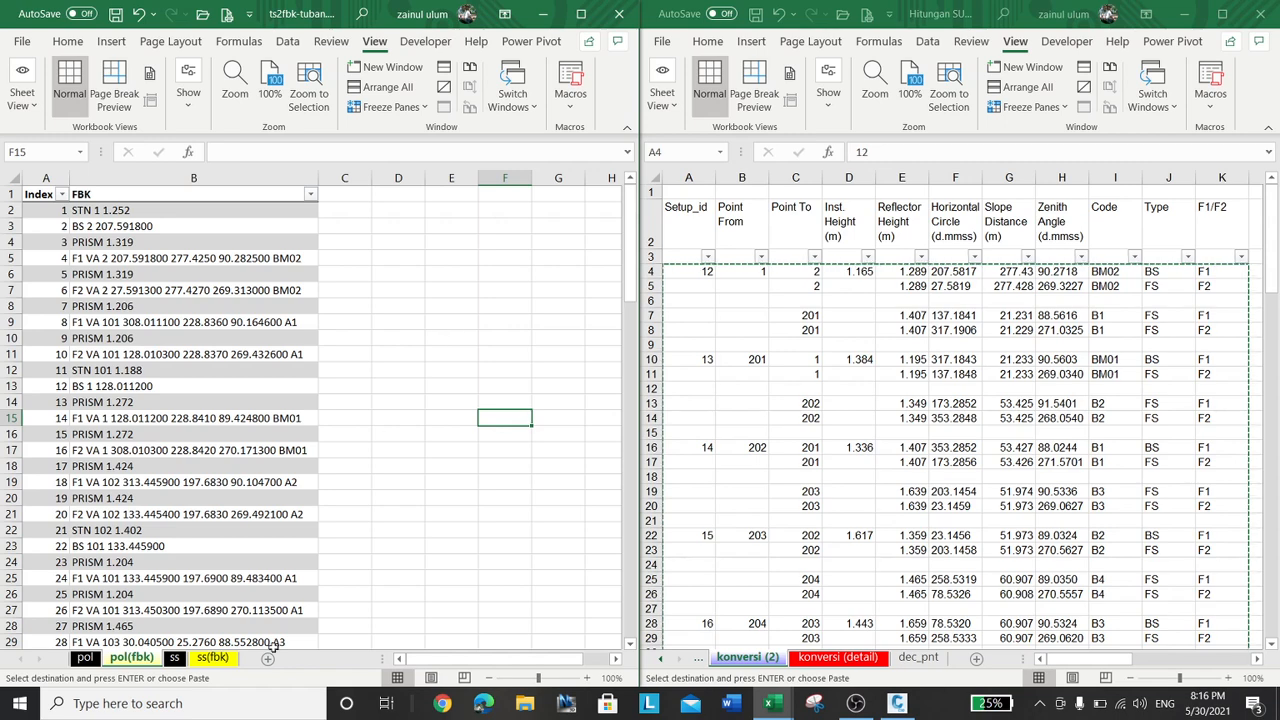
left_click(85, 657)
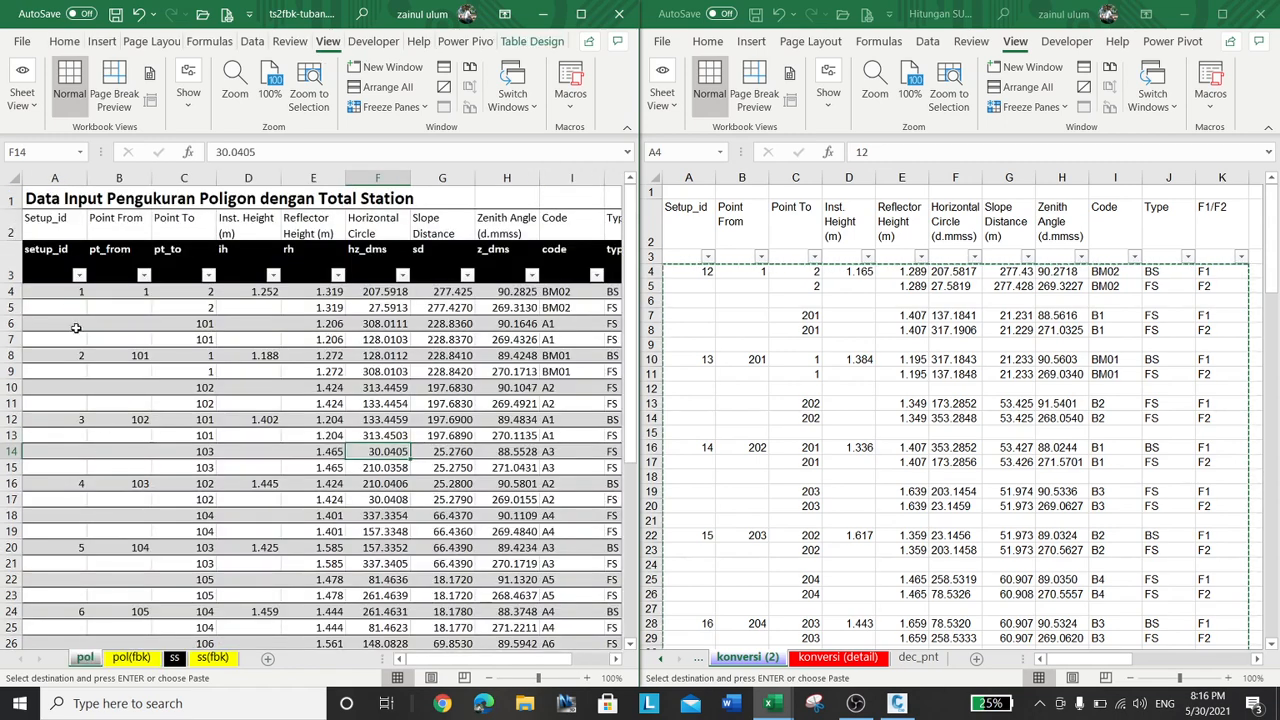
right_click(39, 289)
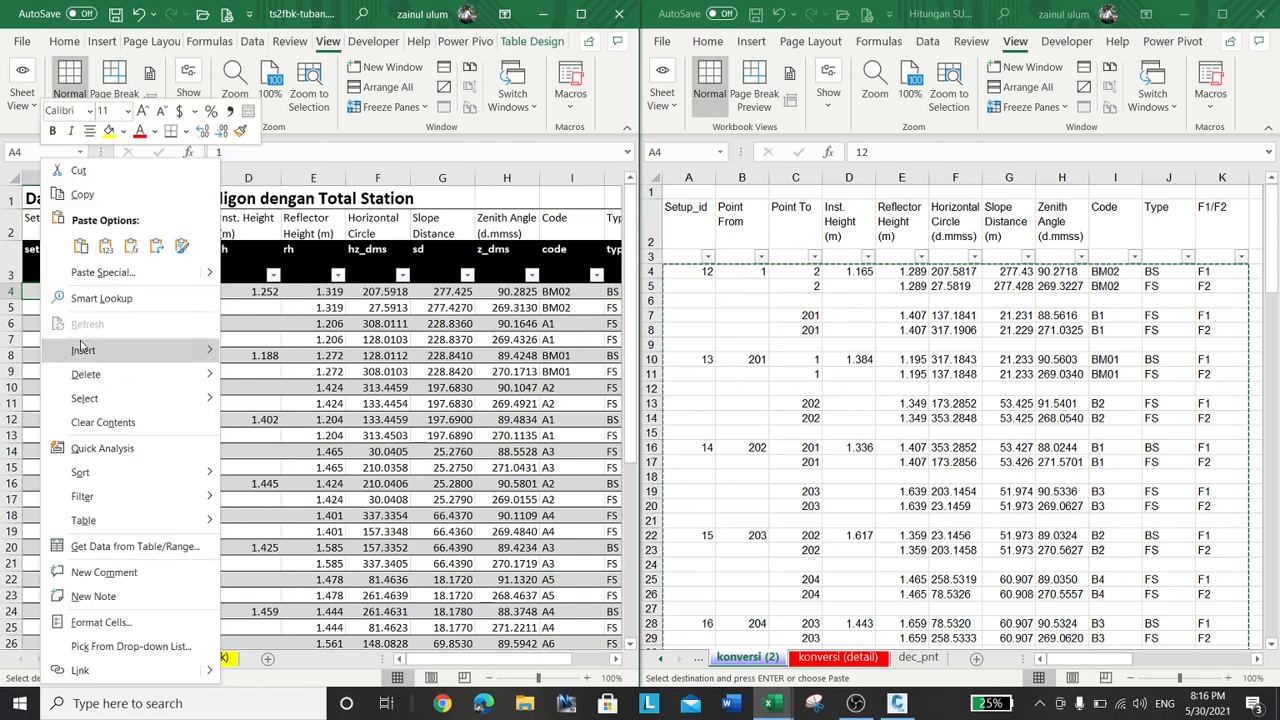
left_click(113, 249)
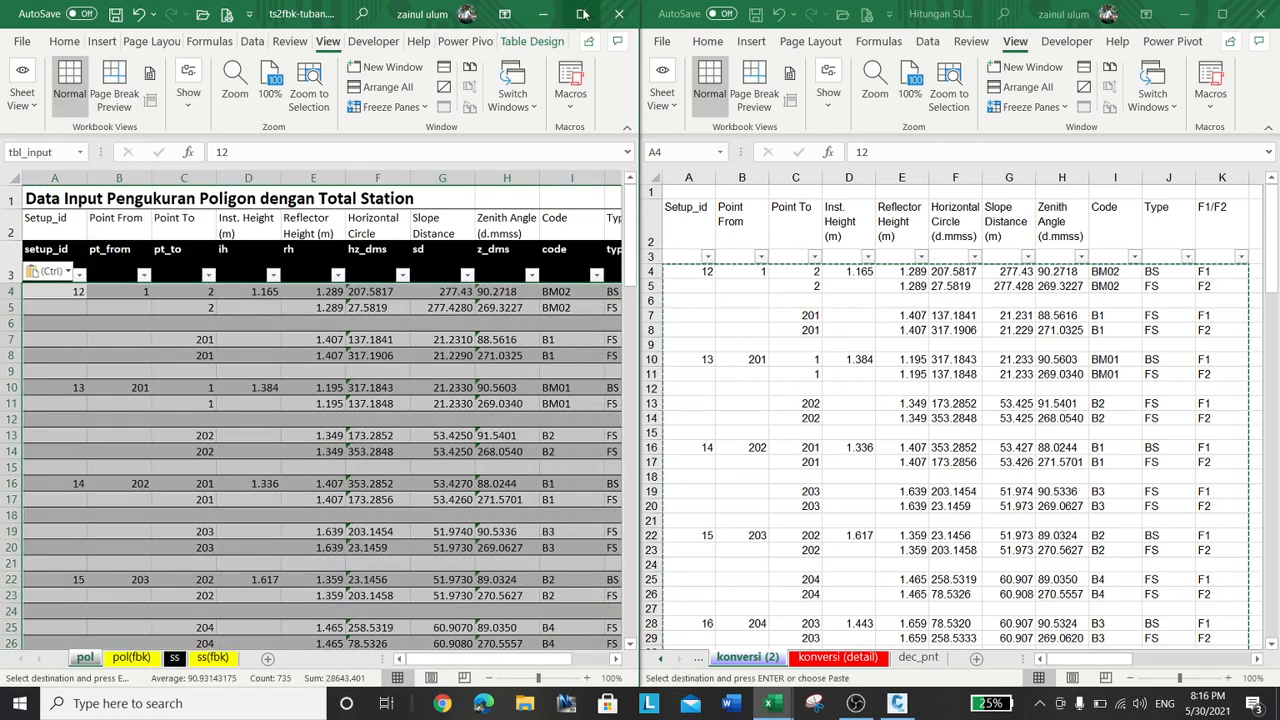
Maximize the ts2fbk-tuban.xlsx window and enter 0 in the empty cell M4 beside the input table
left_click(581, 13)
left_click(800, 288)
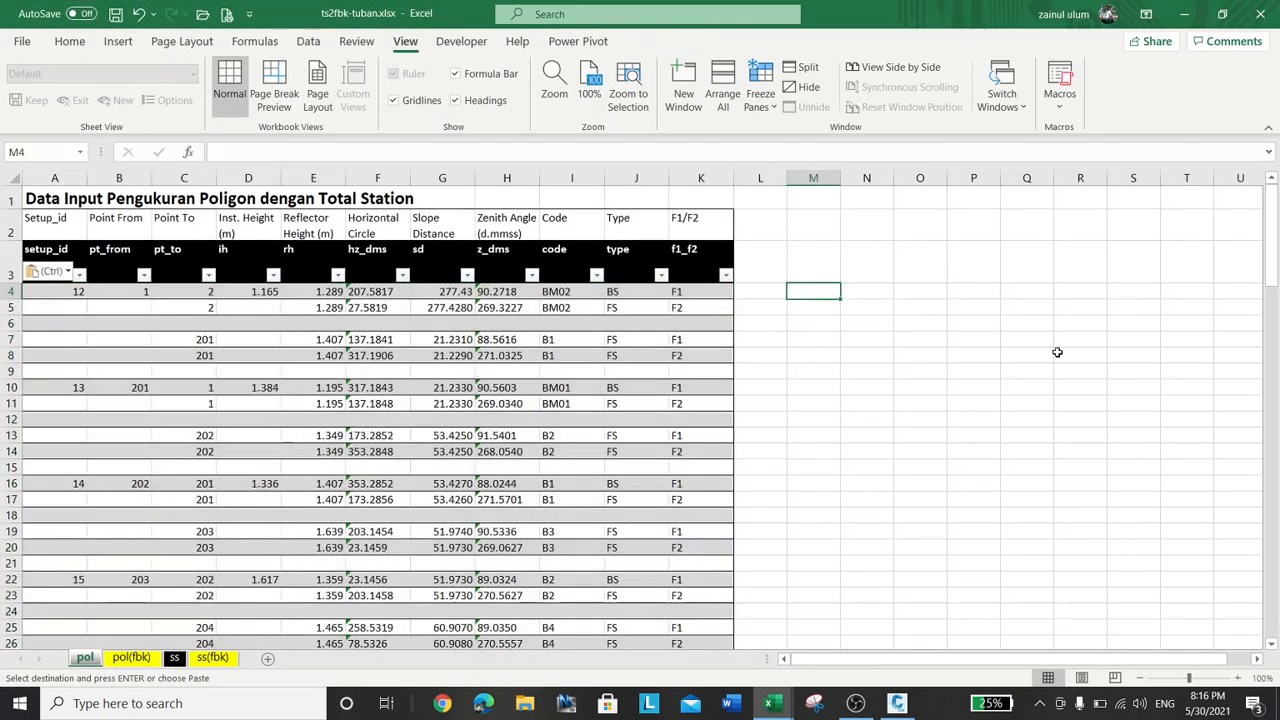
type("0")
key("Tab")
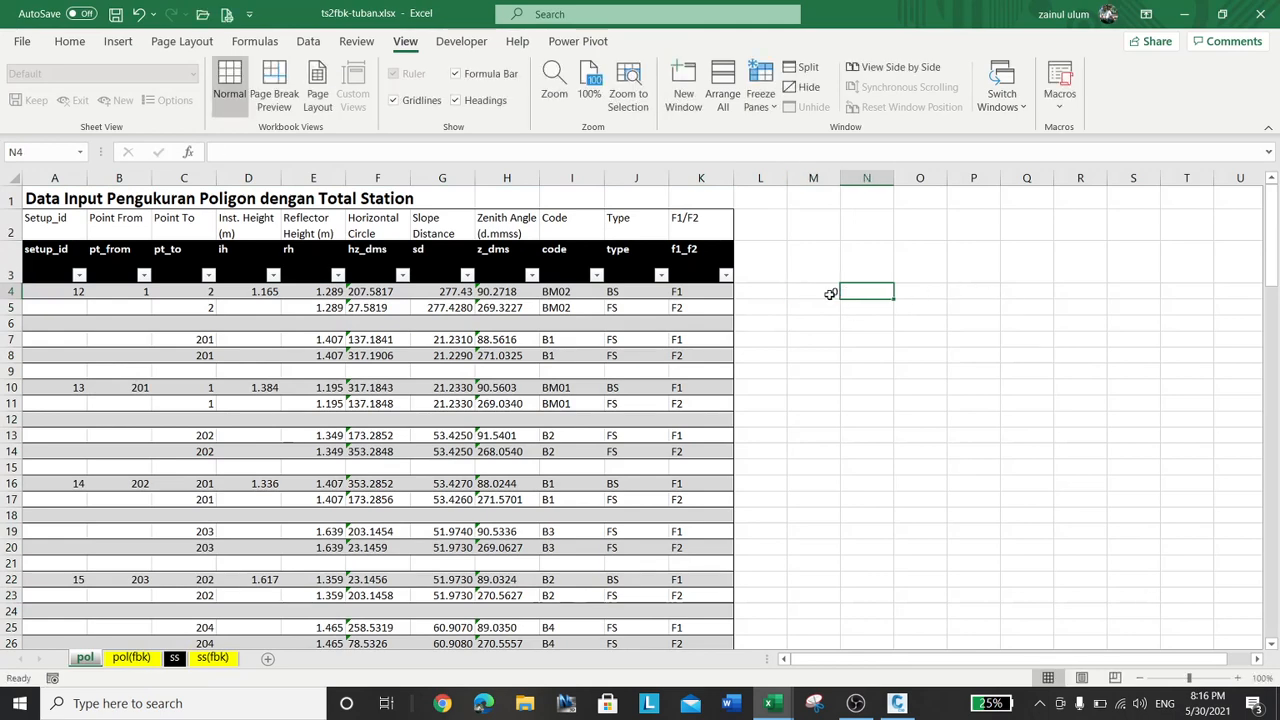
left_click(830, 293)
right_click(830, 293)
left_click(866, 243)
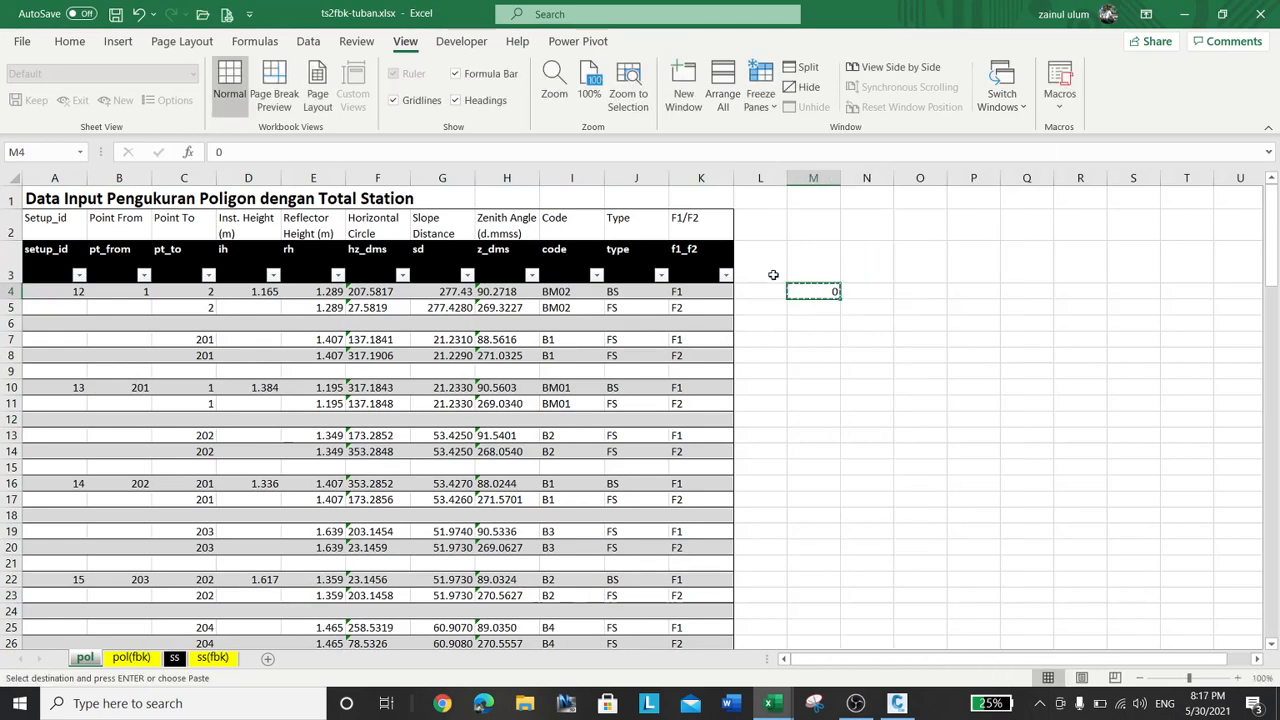
left_click(367, 290)
scroll(651, 449, "down", 20)
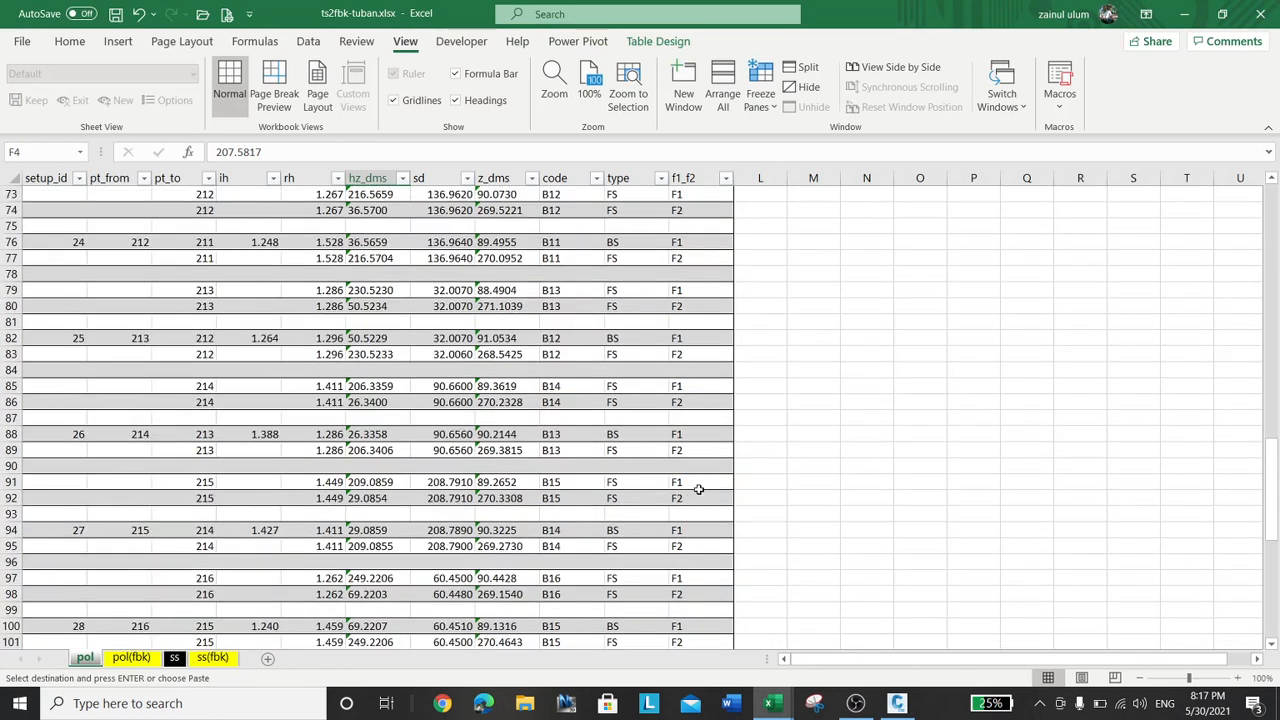
scroll(698, 489, "down", 14)
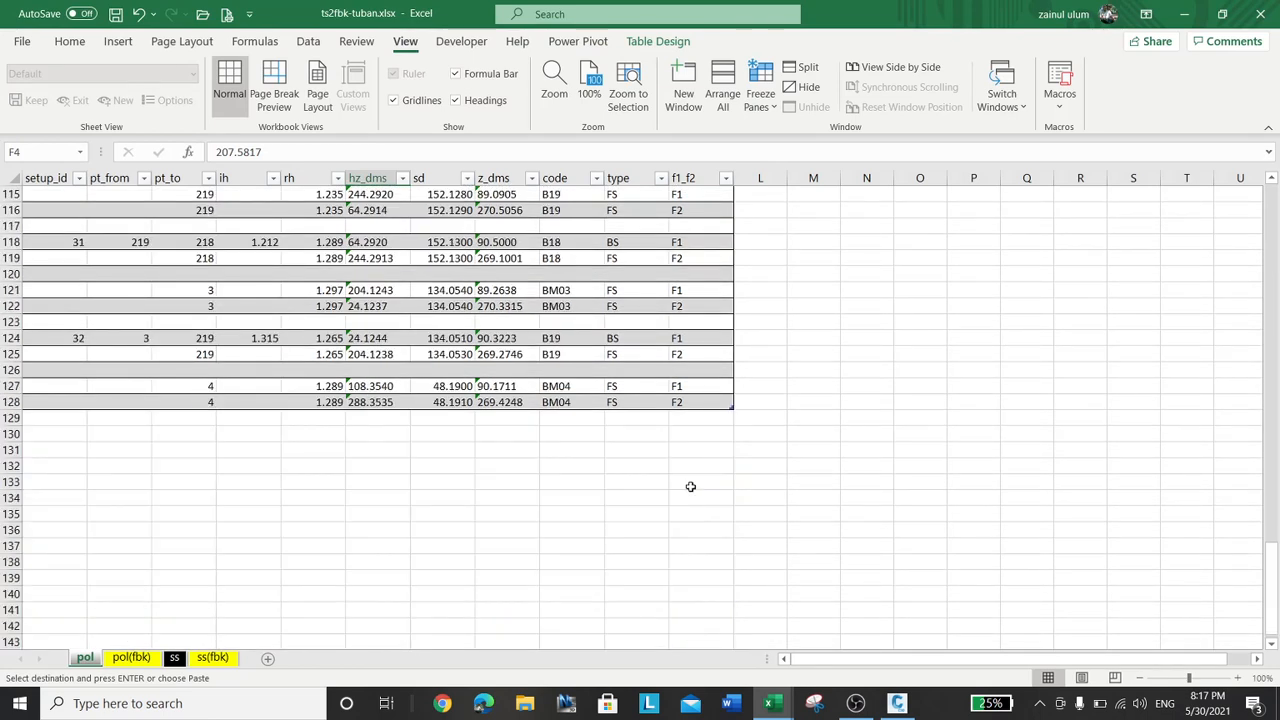
left_click(503, 400, "shift")
scroll(648, 411, "up", 20)
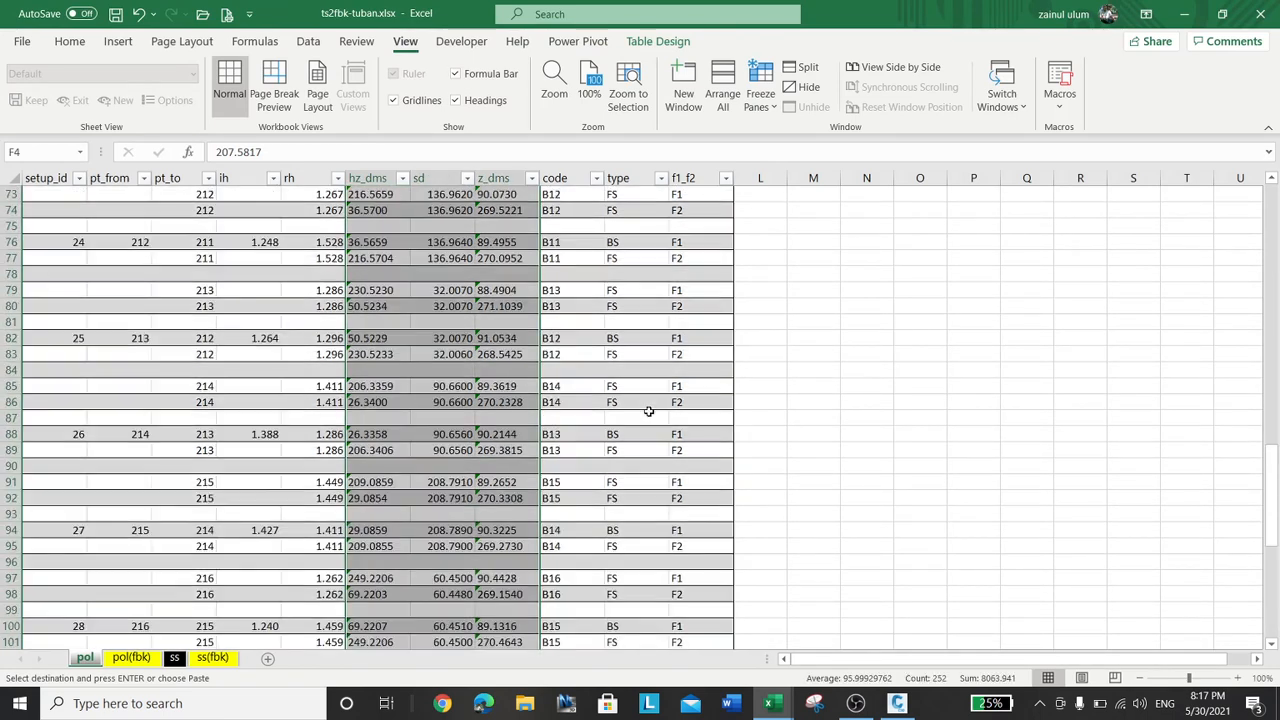
scroll(649, 411, "up", 16)
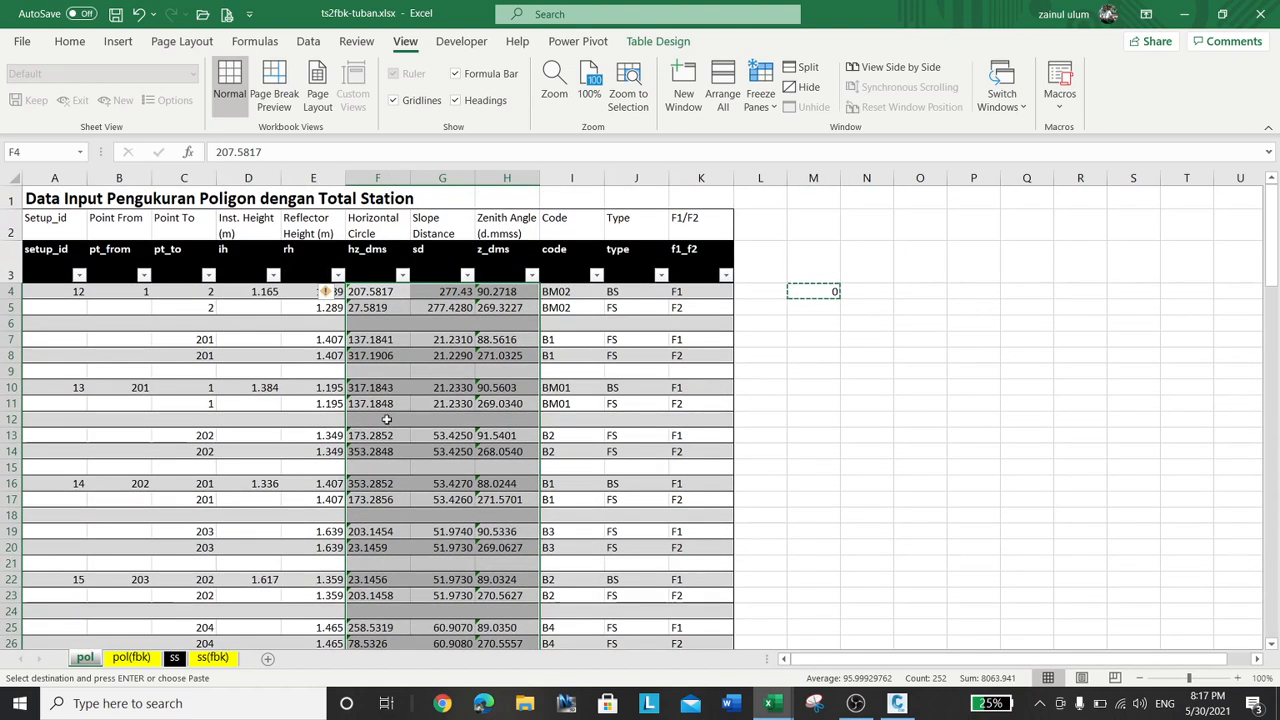
key("Escape")
Filter the pol sheet's hz_dms column to show only the blank rows
left_click(391, 326)
left_click(402, 275)
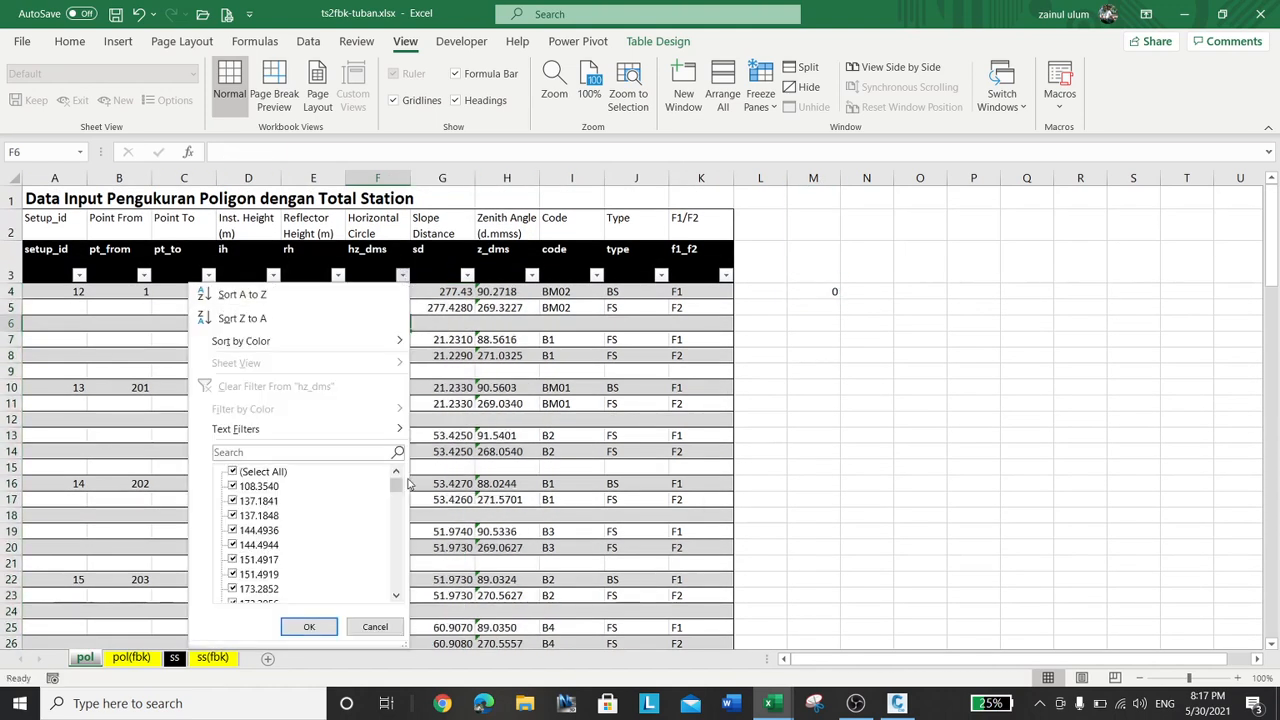
left_click(282, 473)
left_click_drag(396, 486, 396, 588)
left_click(239, 597)
left_click(331, 625)
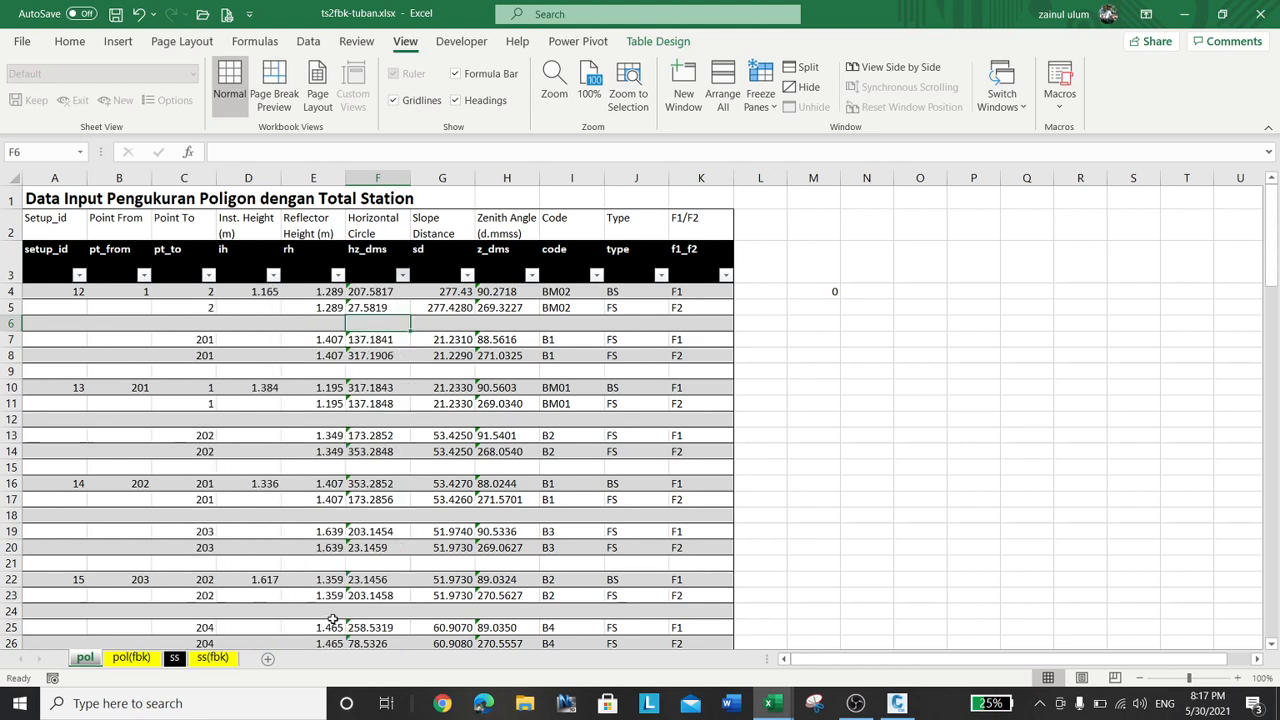
Delete the filtered blank table rows from the pol sheet's input table and clear the filter
left_click(622, 240)
right_click(631, 300)
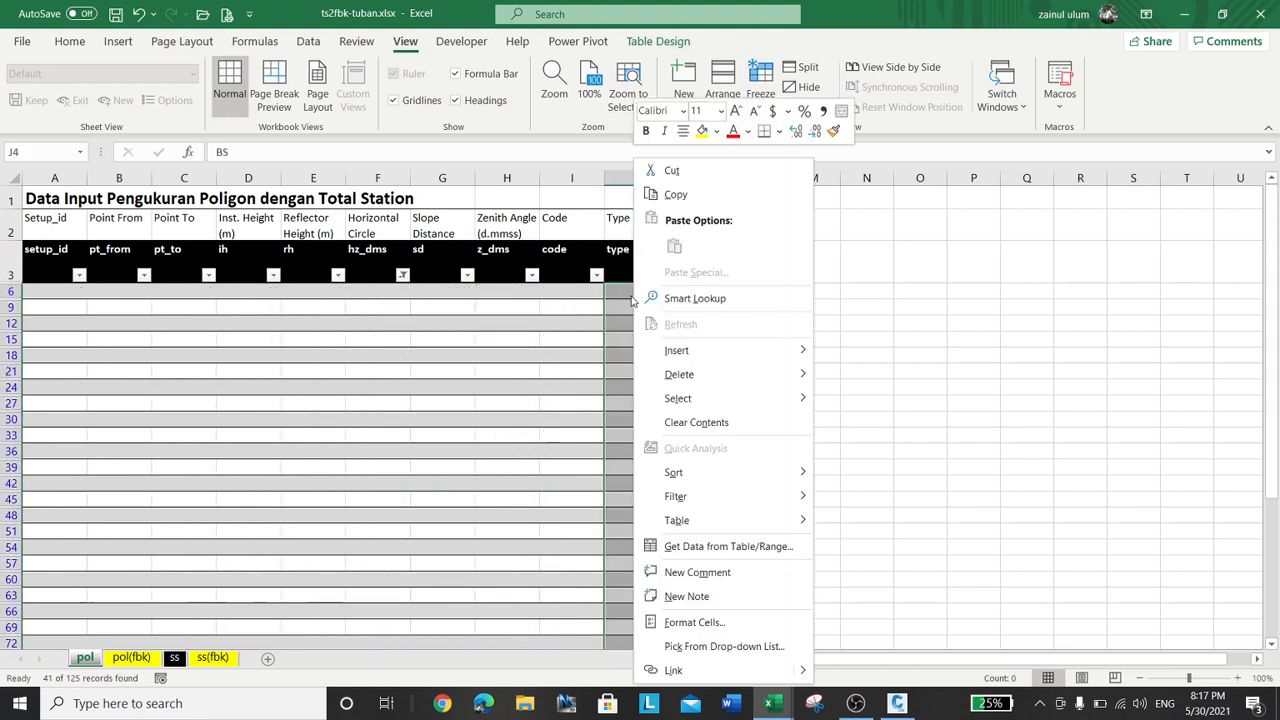
mouse_move(743, 374)
left_click(880, 397)
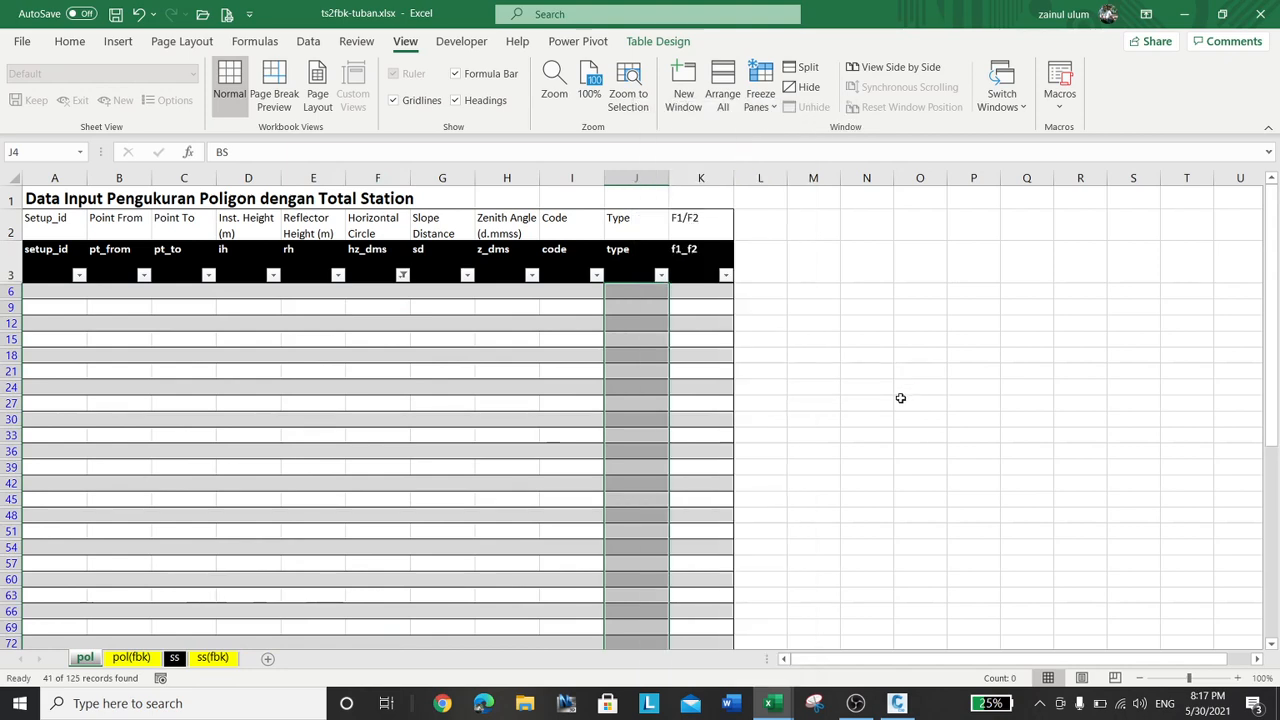
left_click(622, 262)
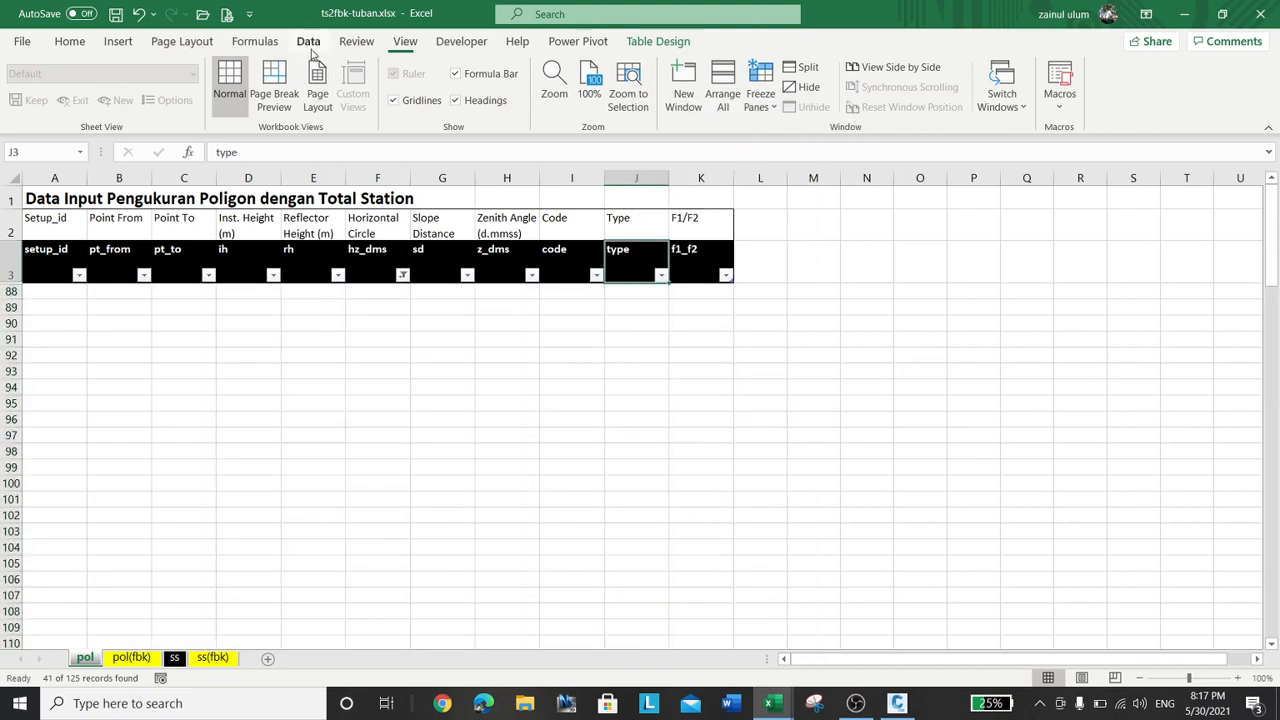
left_click(308, 41)
left_click(737, 67)
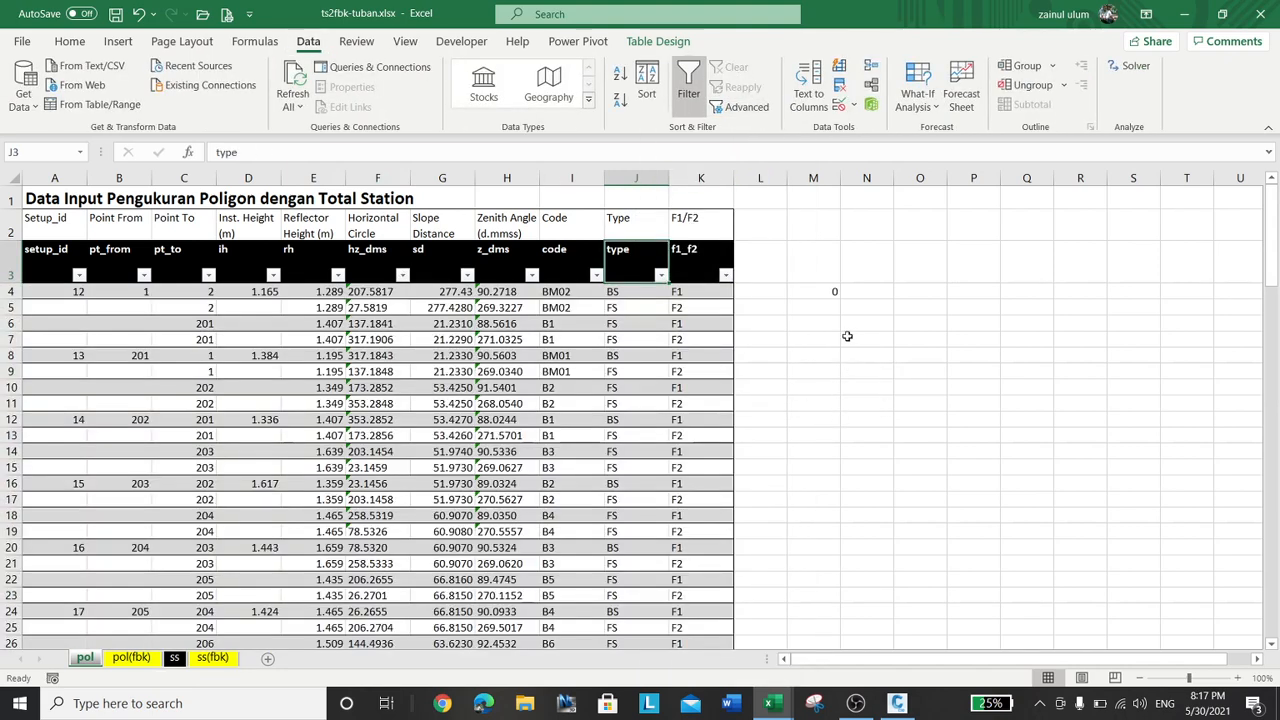
Convert the text entries in F4:H87 to numbers by pasting the 0 from M4 as values with the Add operation
left_click(834, 291)
right_click(834, 291)
left_click(862, 244)
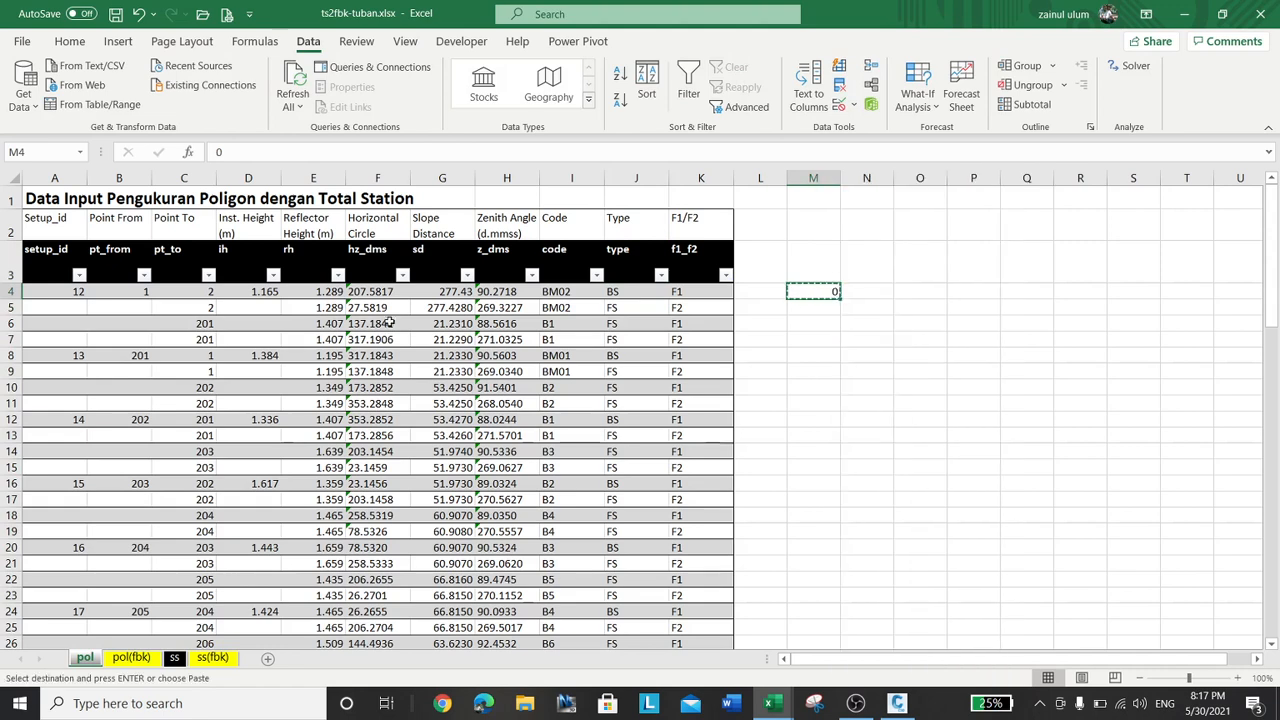
left_click(365, 291)
scroll(692, 533, "down", 18)
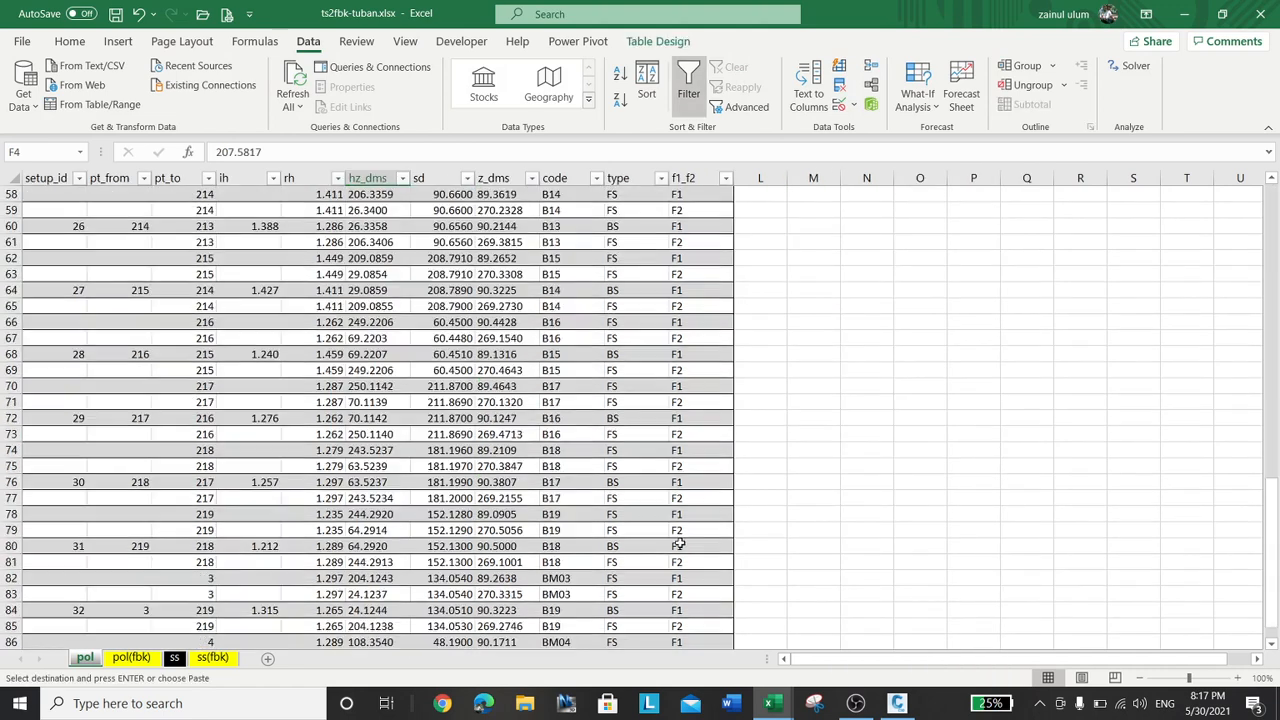
scroll(678, 540, "down", 5)
left_click(510, 418, "shift")
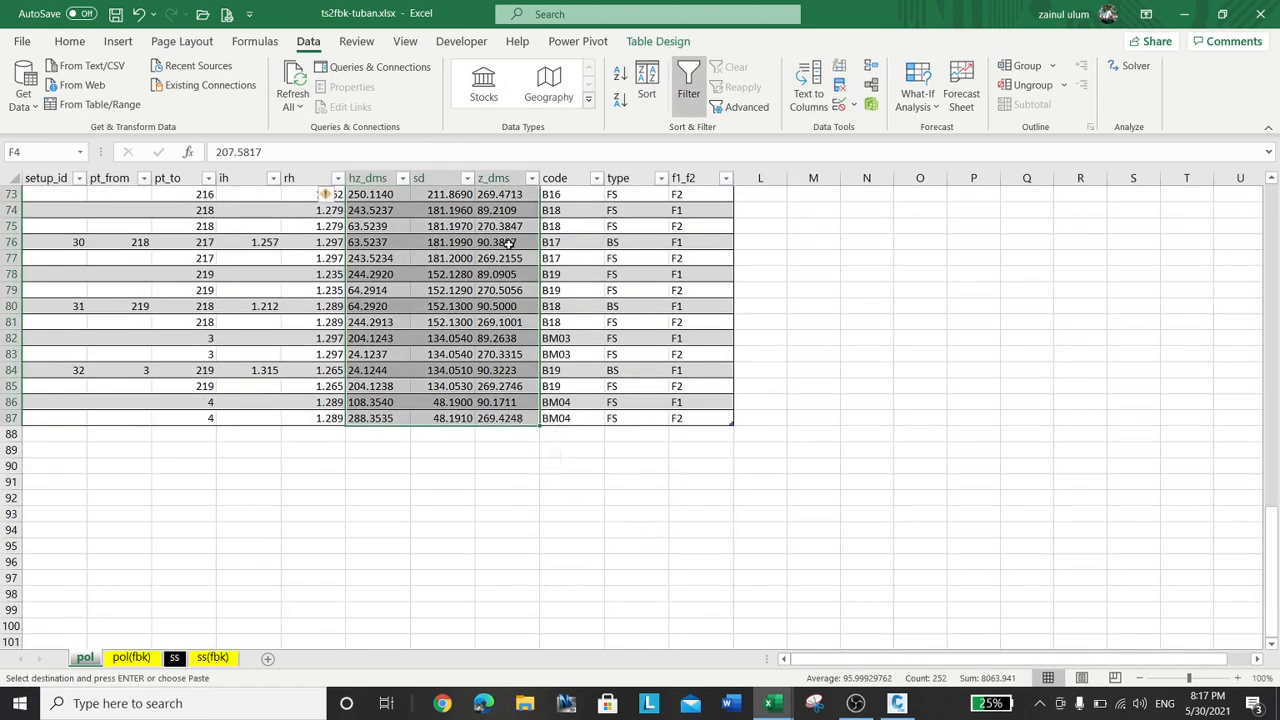
right_click(517, 245)
left_click(546, 272)
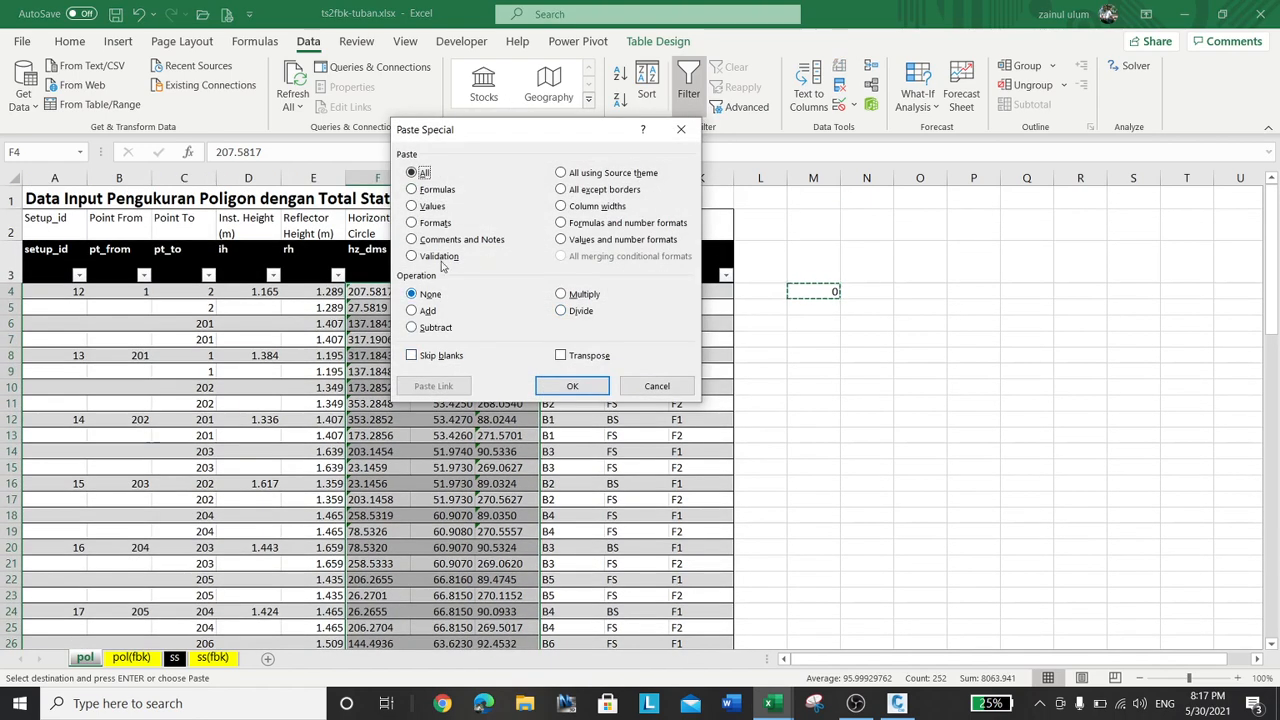
left_click(430, 206)
left_click(424, 311)
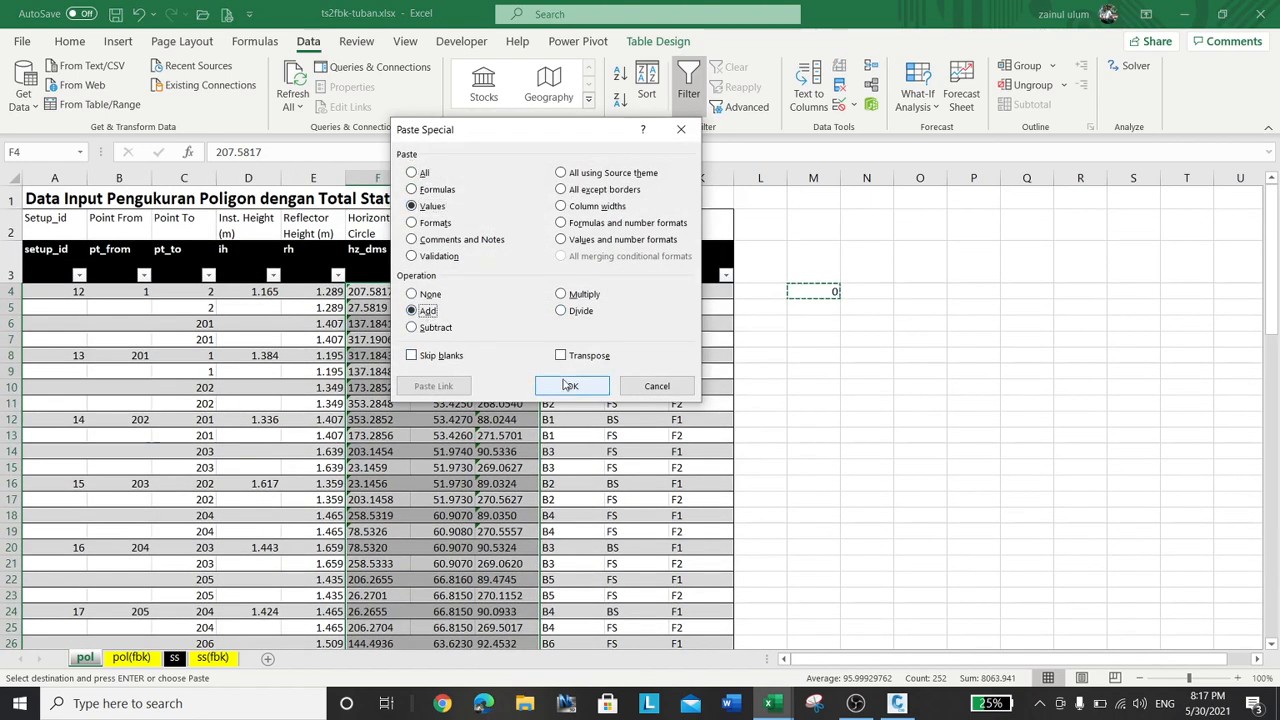
left_click(572, 386)
left_click(635, 421)
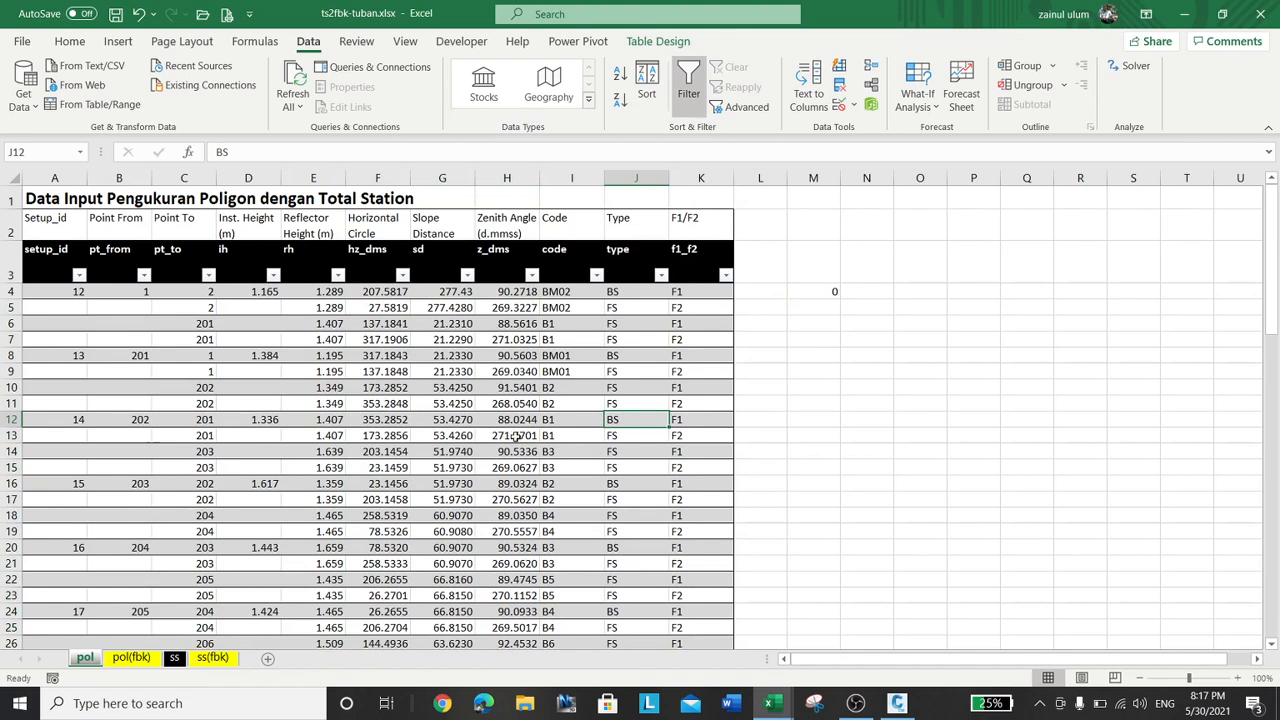
Refresh the FBK query table on the pol(fbk) sheet and review its records for the second traverse
left_click(131, 657)
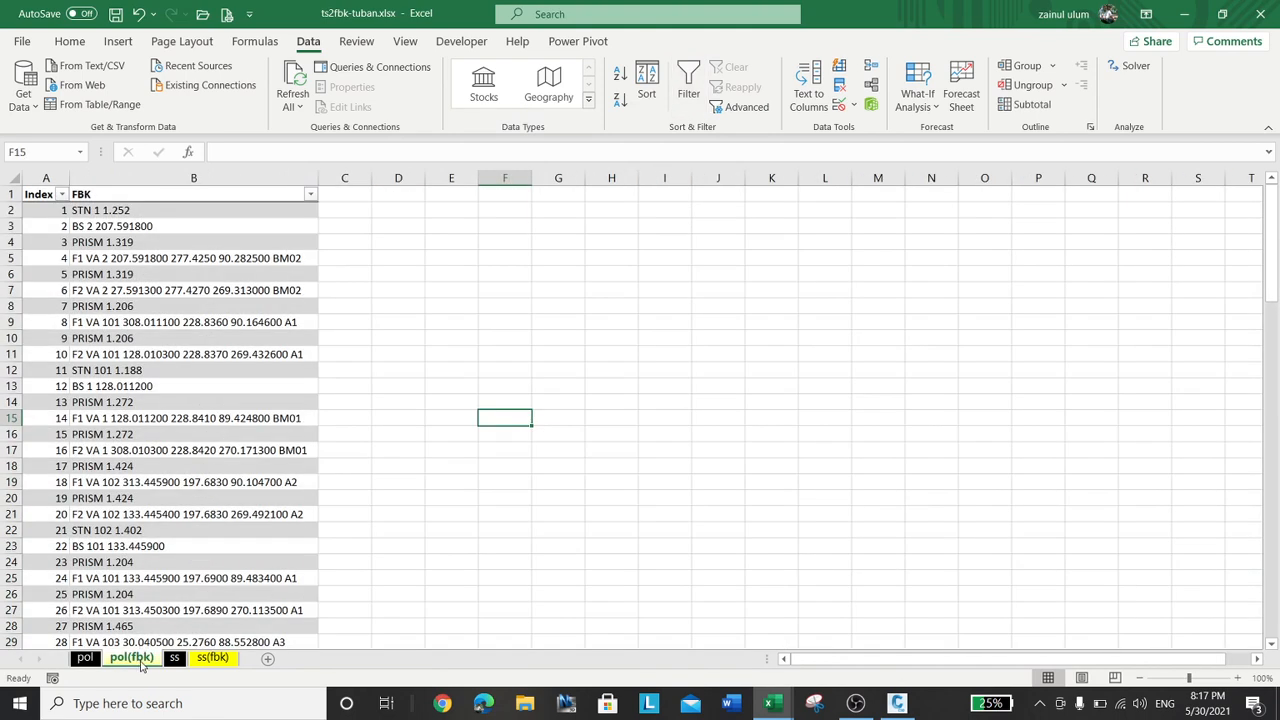
right_click(159, 324)
left_click(230, 326)
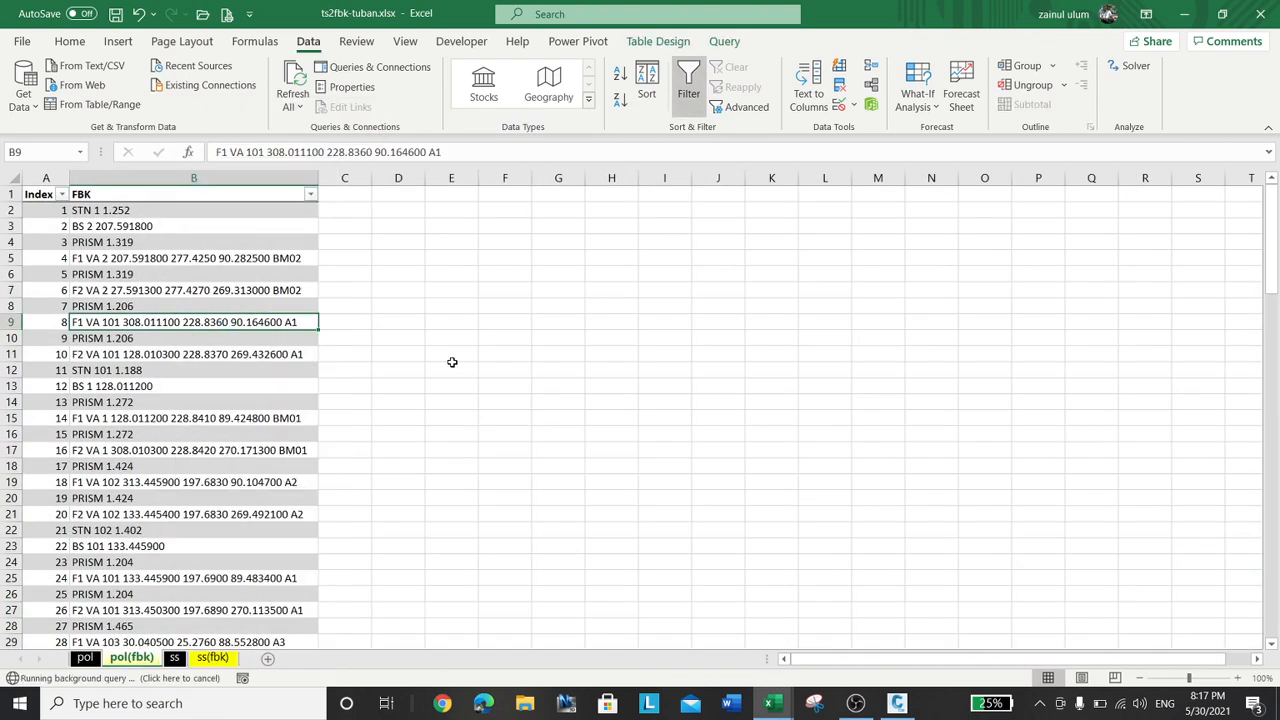
scroll(423, 335, "down", 20)
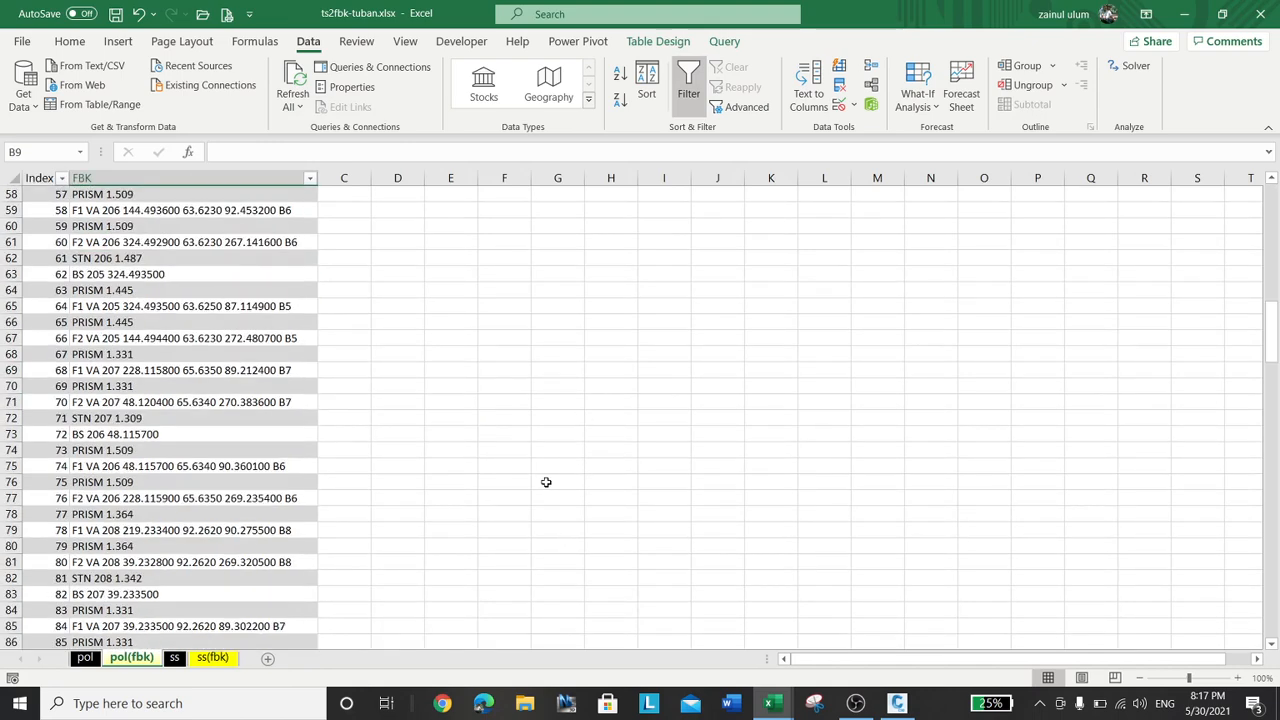
scroll(482, 526, "down", 17)
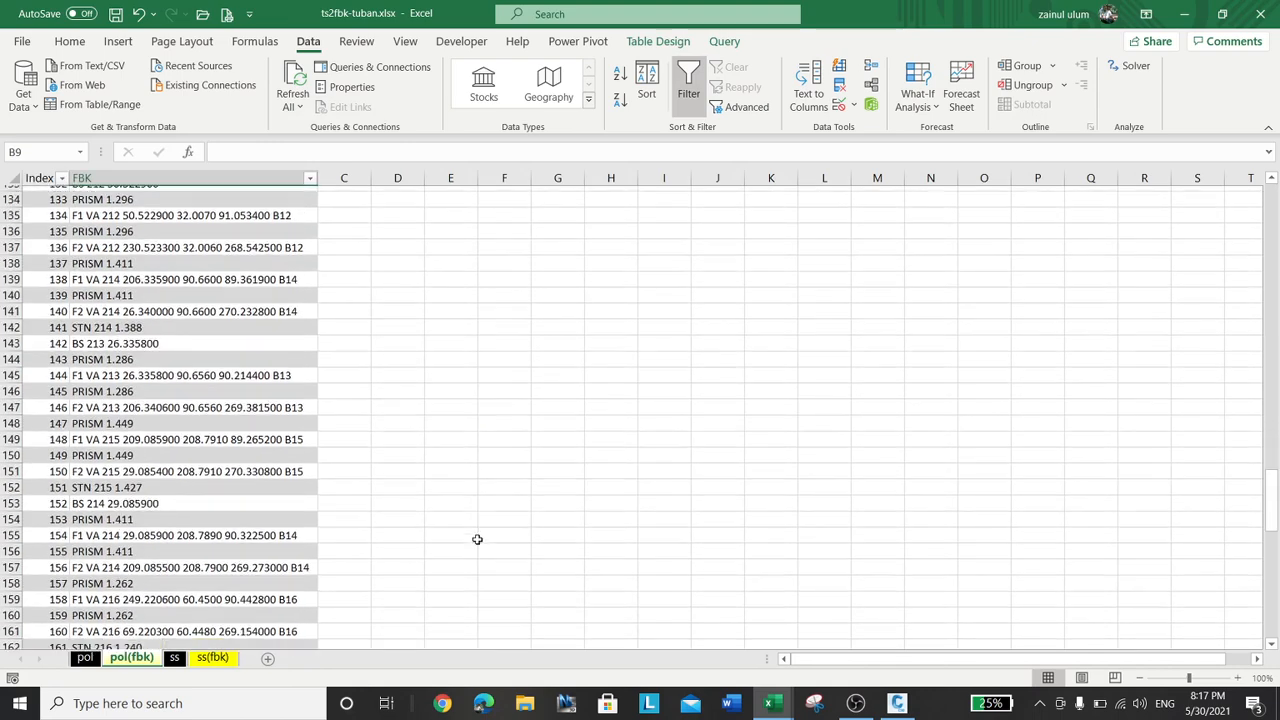
left_click(290, 453)
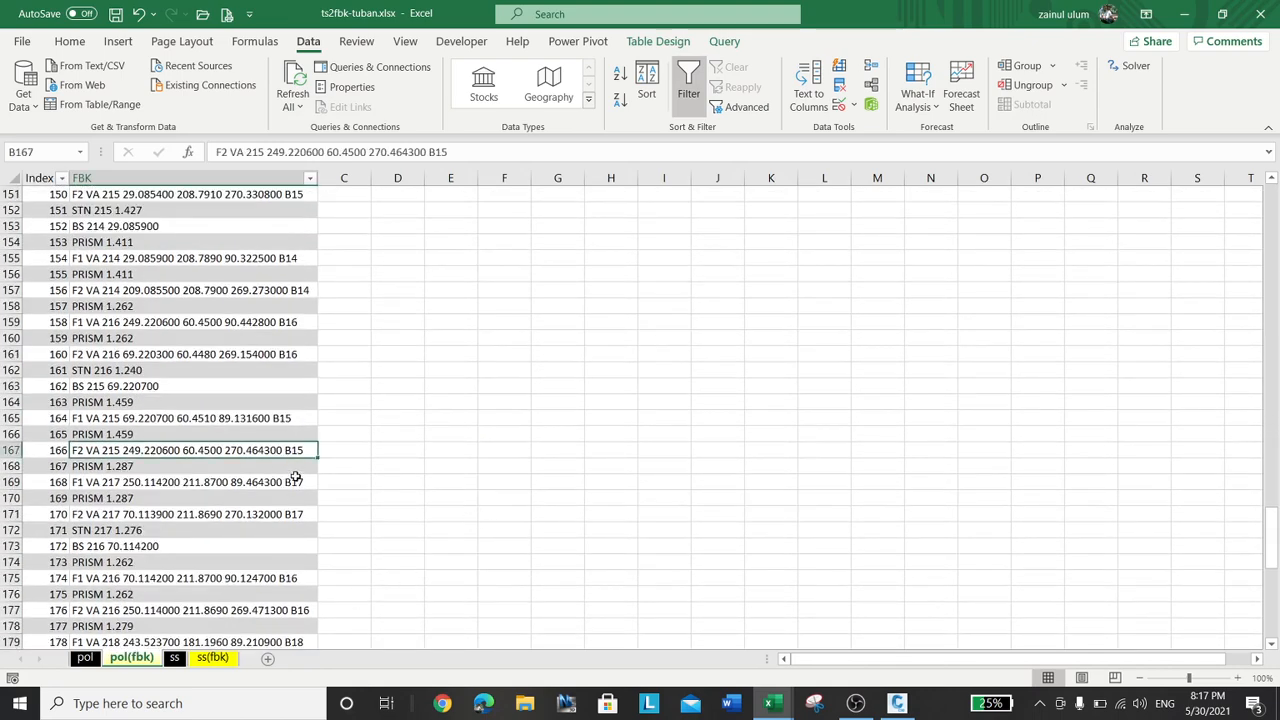
left_click(294, 480)
scroll(474, 457, "up", 20)
scroll(482, 451, "up", 20)
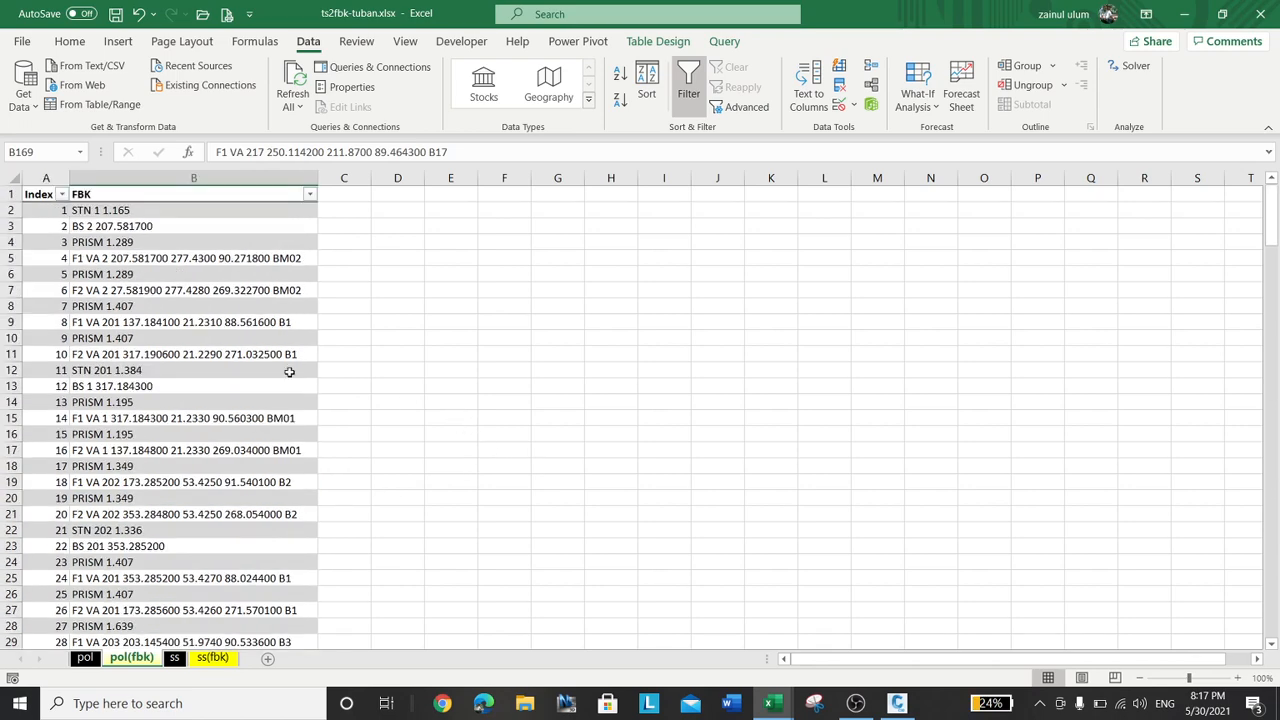
Copy all records of the FBK column on the pol(fbk) sheet, starting at cell B2, without the header
left_click(182, 208)
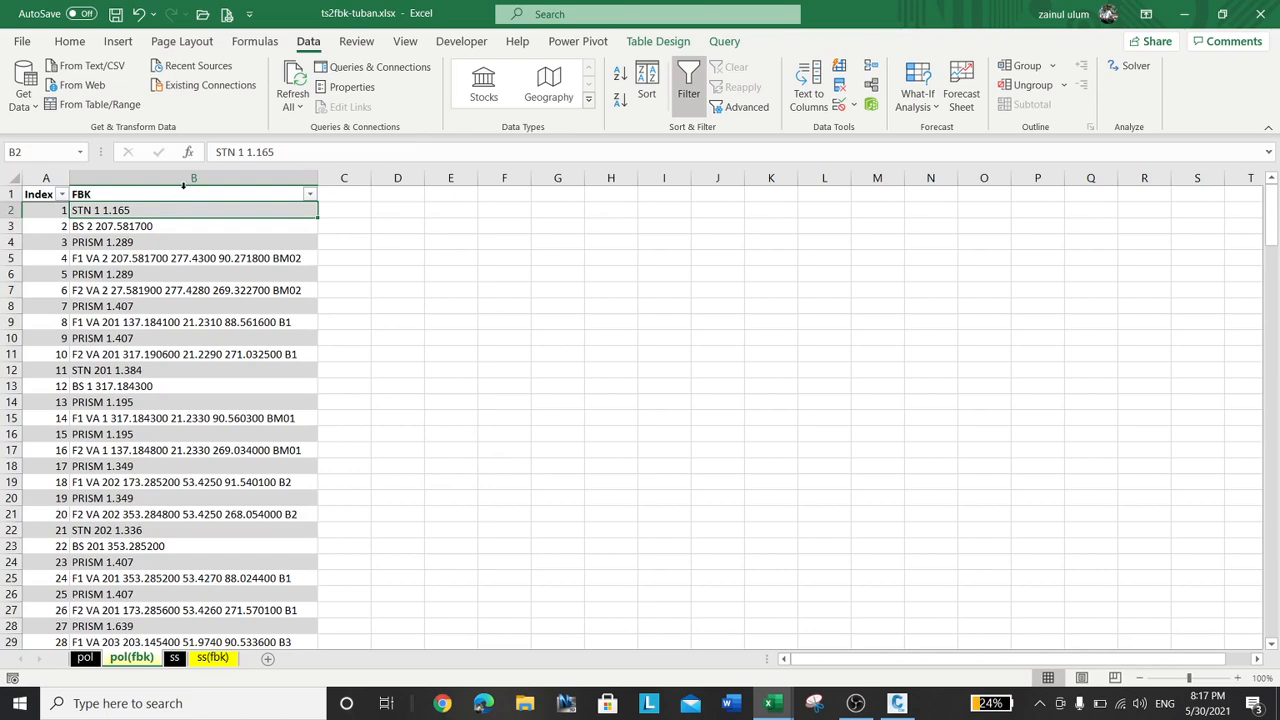
key("ctrl+shift+Down")
right_click(180, 230)
left_click(220, 196)
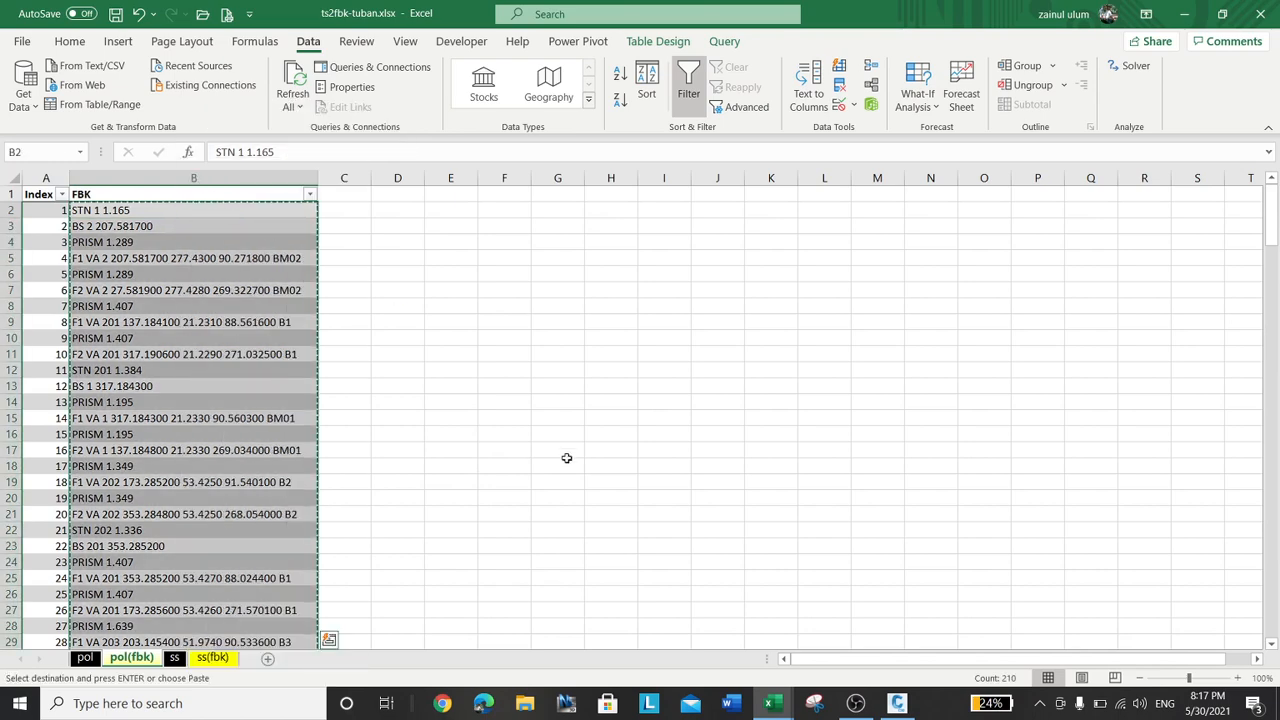
Switch to a new Notepad document and paste the copied FBK records into it
left_click(177, 704)
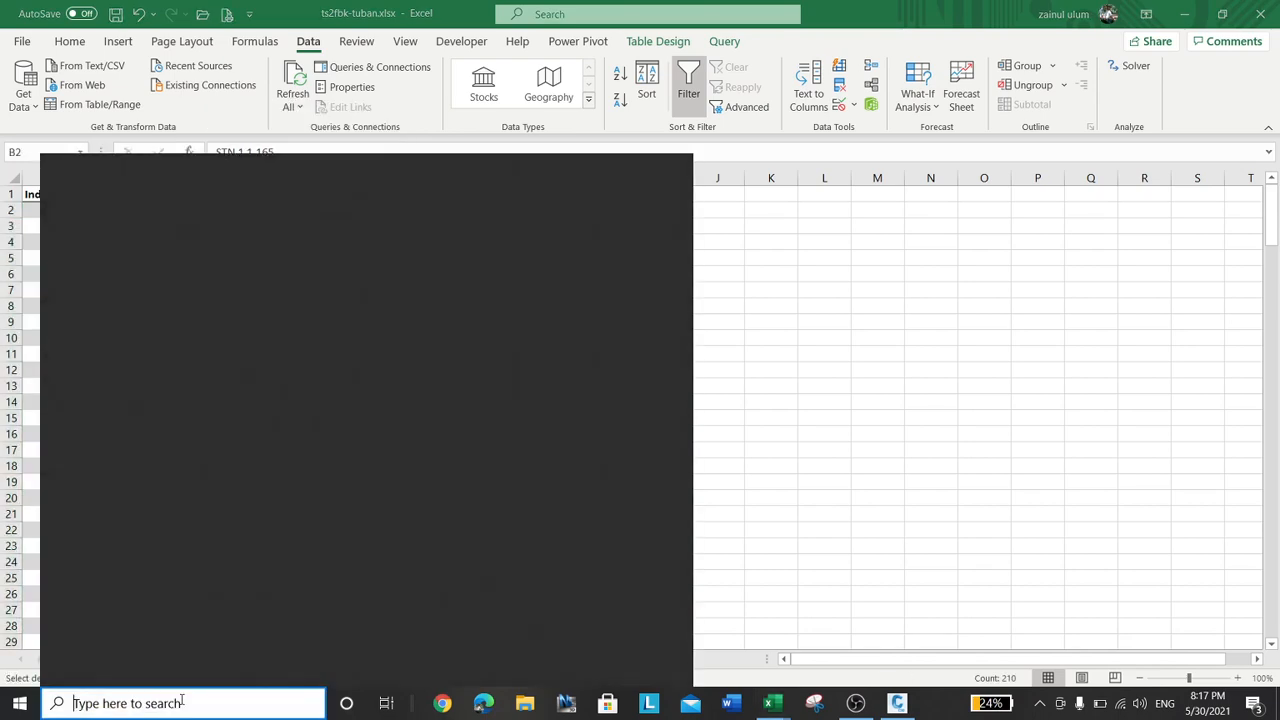
type("note")
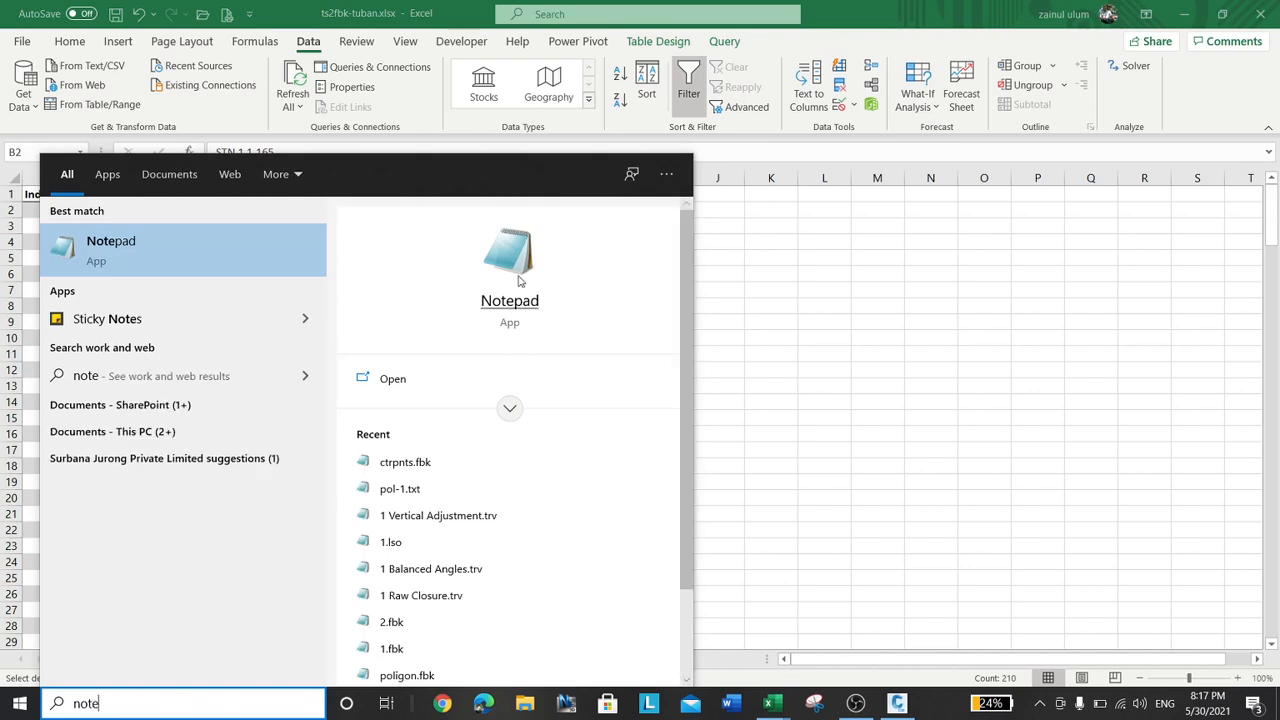
key("Return")
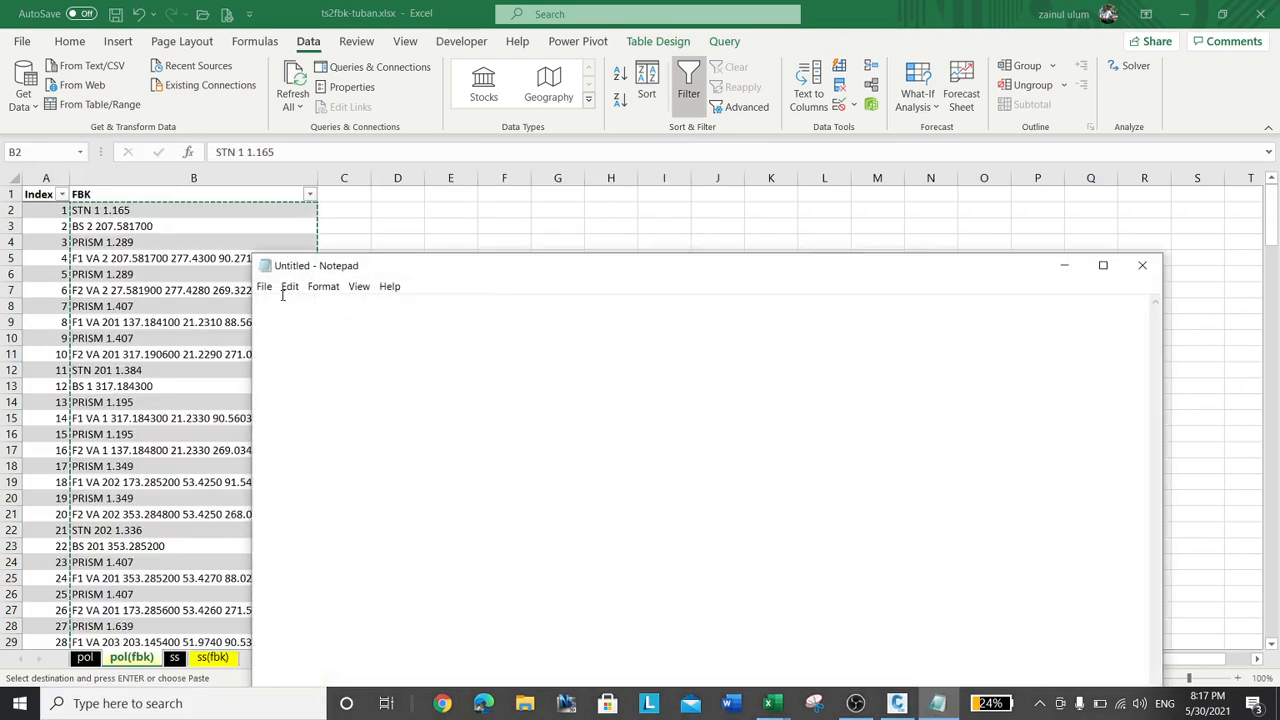
left_click(289, 288)
left_click(309, 358)
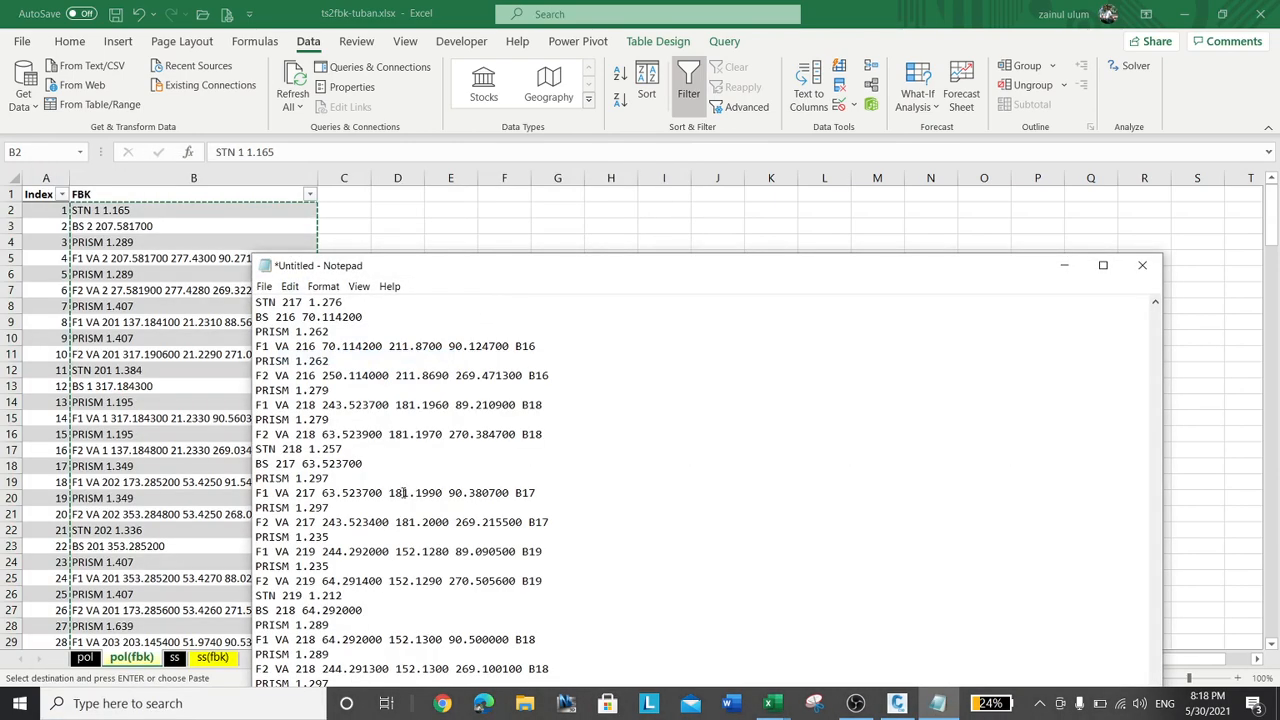
Save the text document as pol-2.fbk in the _dbsurvey_tuban fbk folder, using the All Files type
left_click(264, 286)
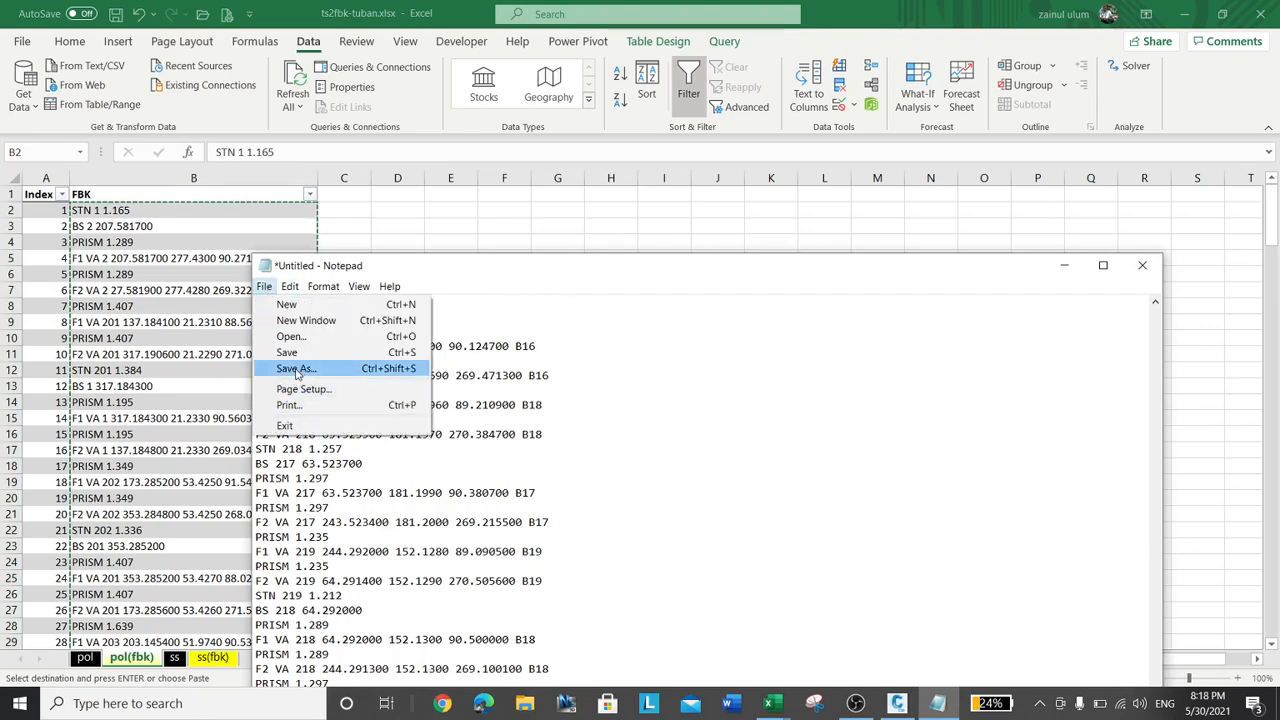
left_click(291, 366)
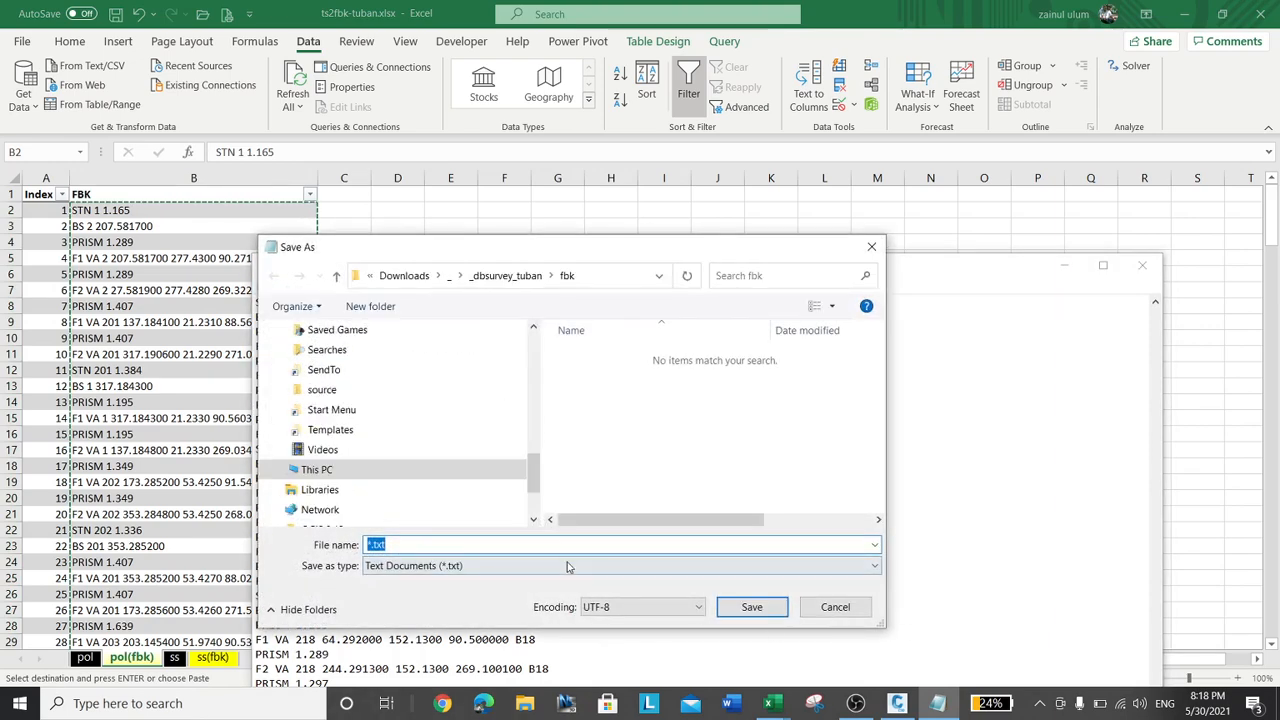
left_click(567, 567)
left_click(430, 592)
left_click(422, 543)
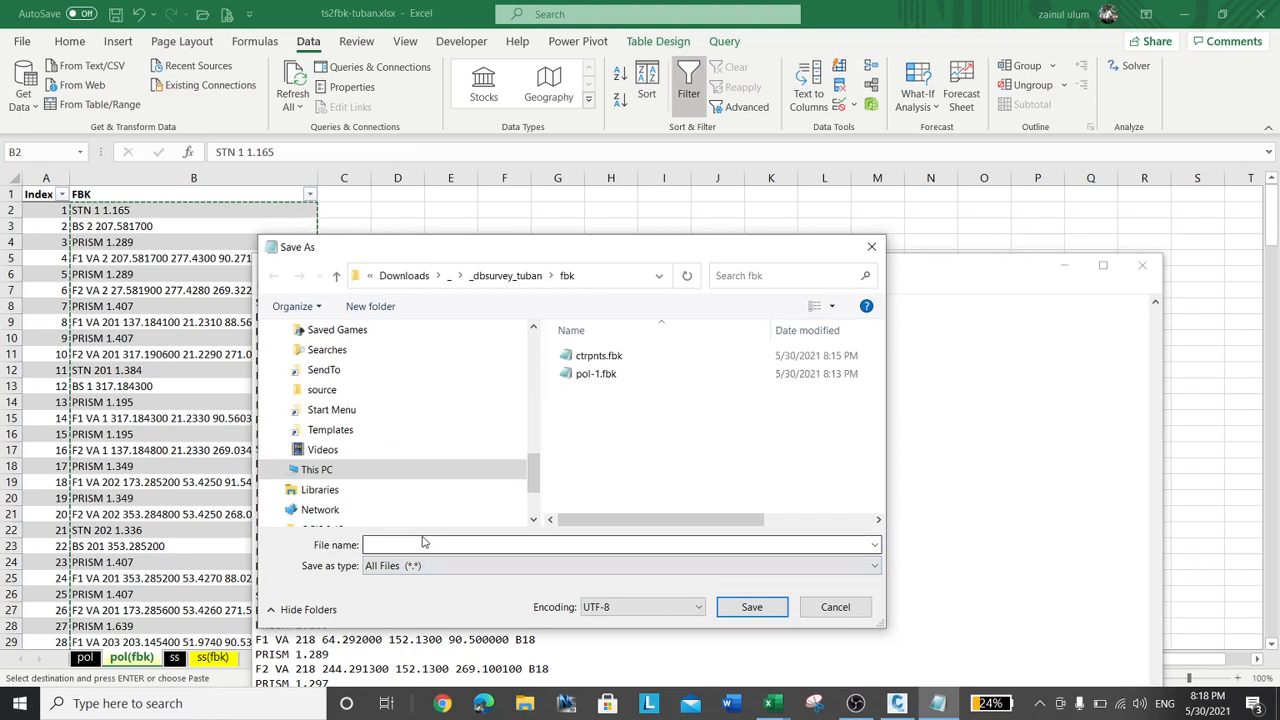
left_click(422, 544)
left_click(596, 374)
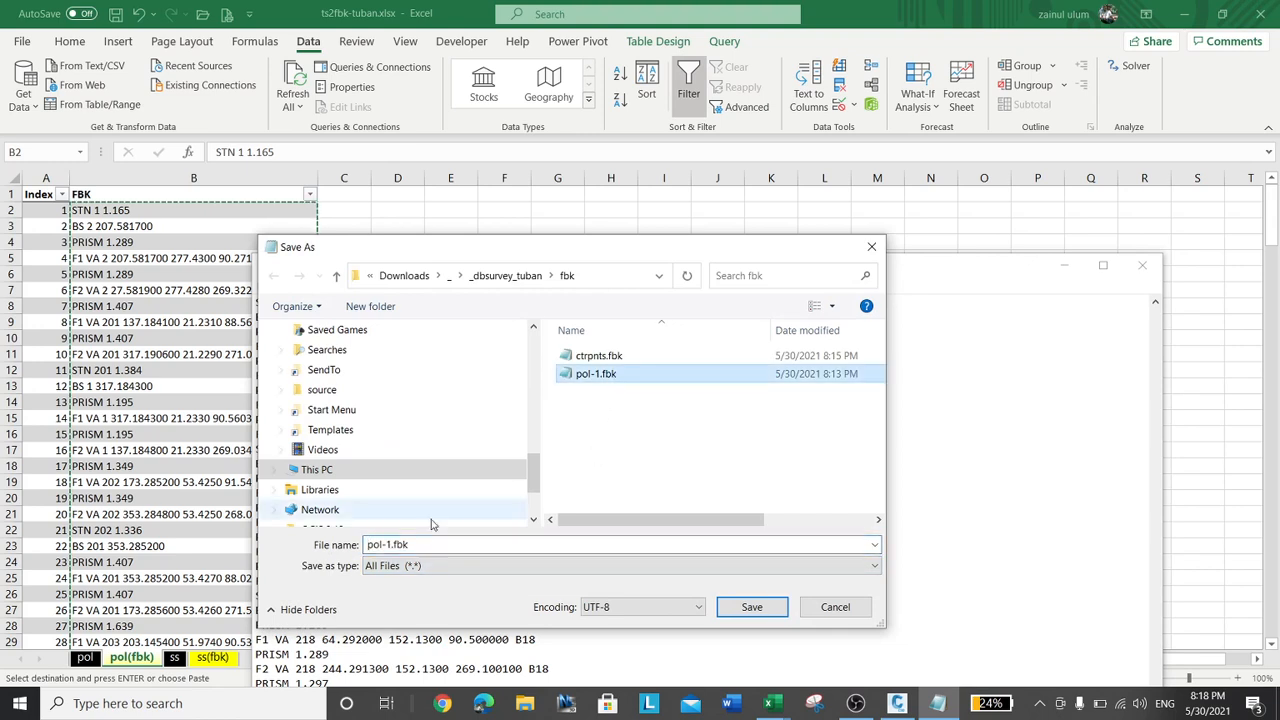
left_click(387, 546)
left_click(386, 545)
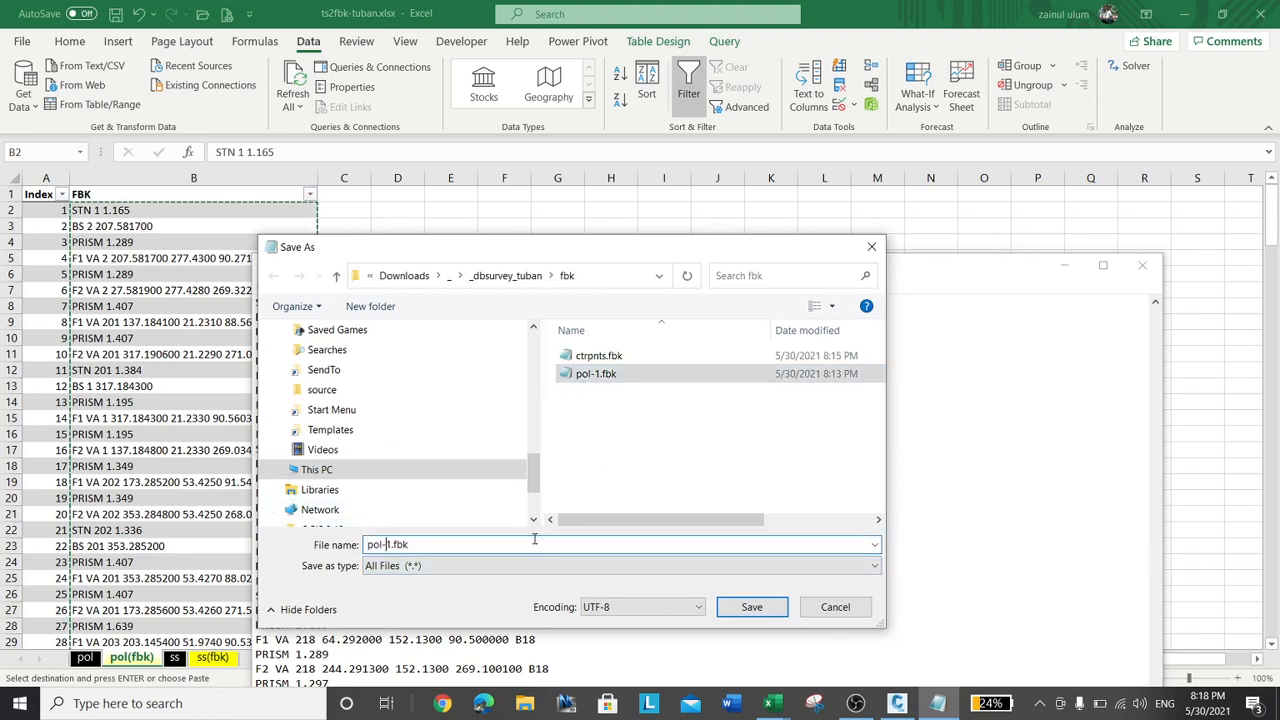
type("2")
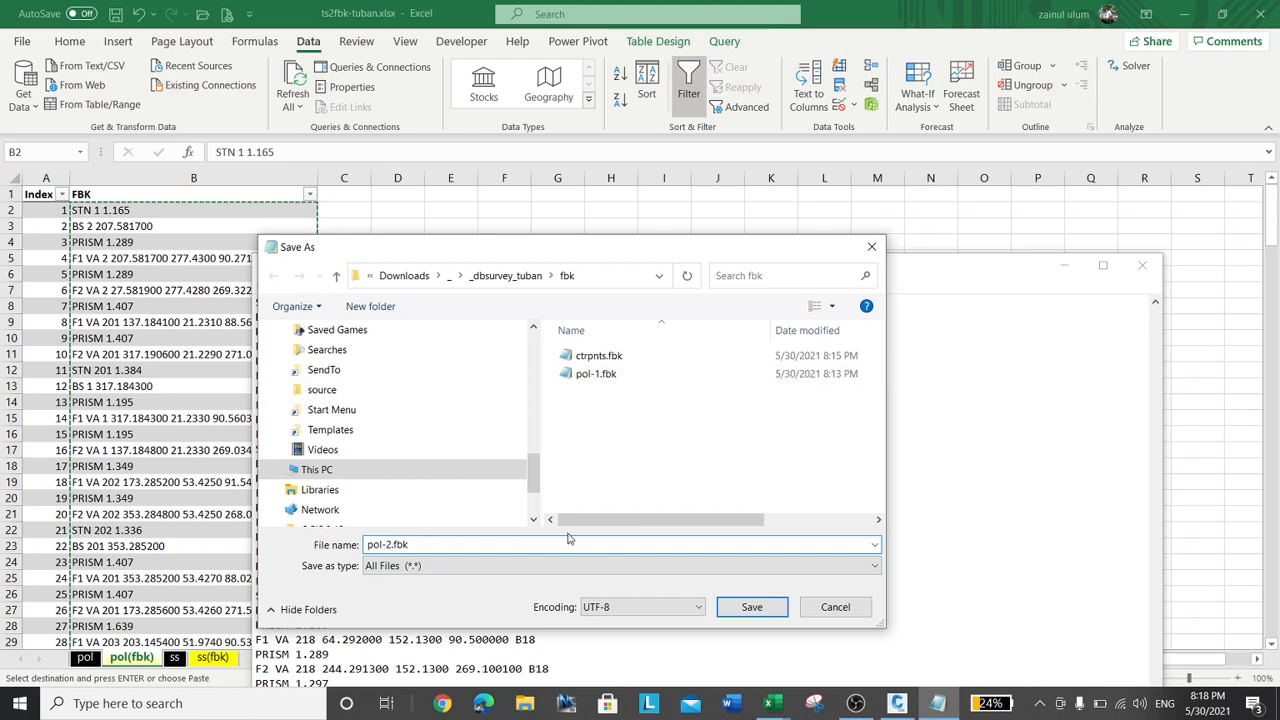
left_click(752, 608)
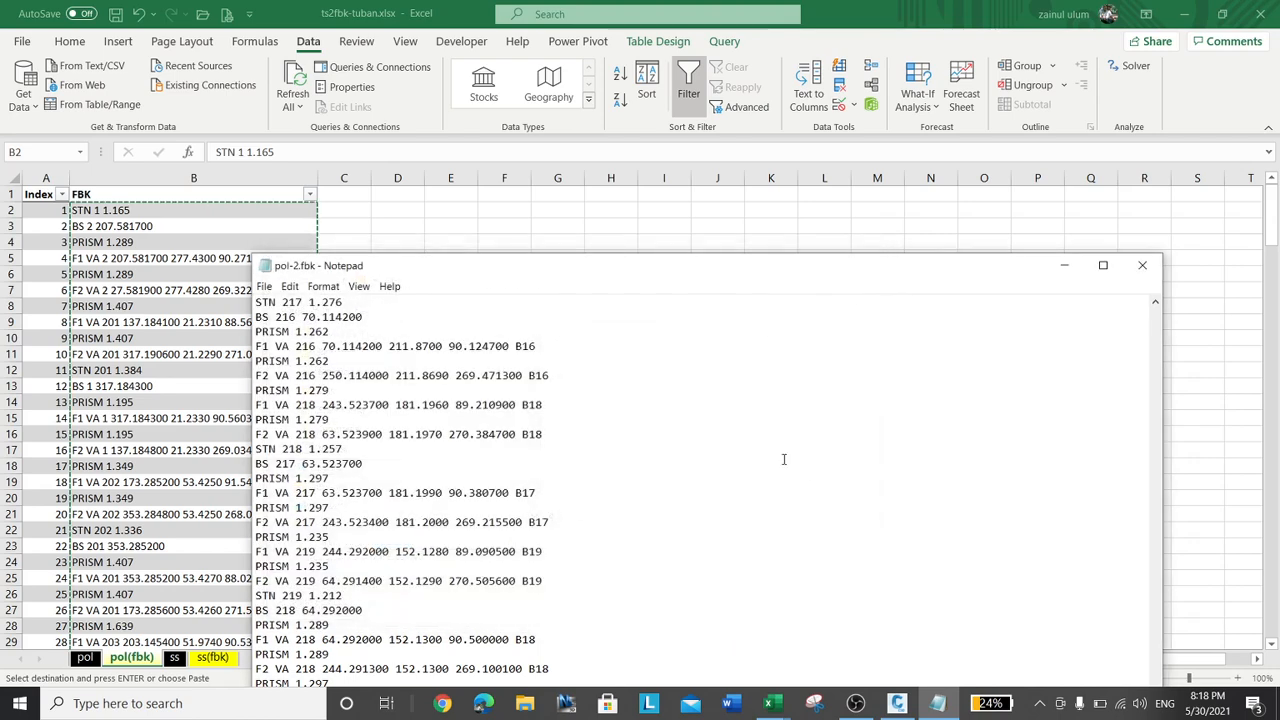
Close the pol-2.fbk document and save the ts2fbk-tuban.xlsx workbook
left_click(1142, 265)
left_click(664, 418)
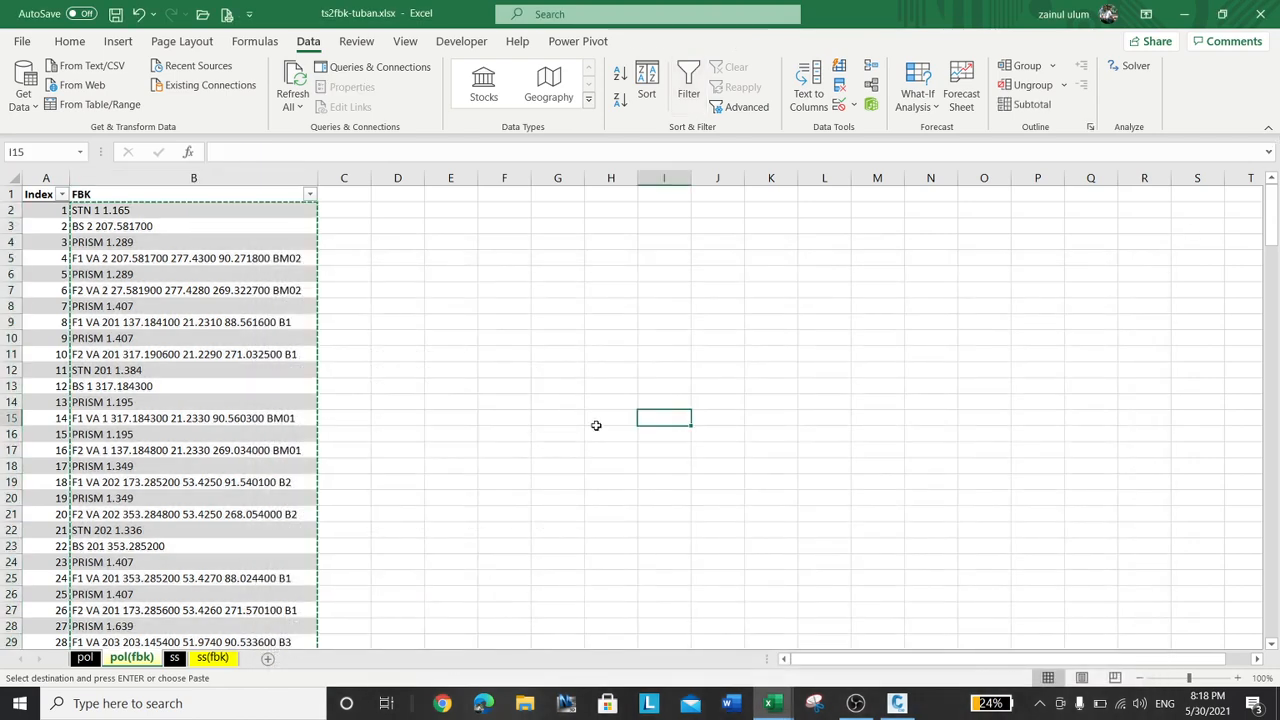
left_click(116, 14)
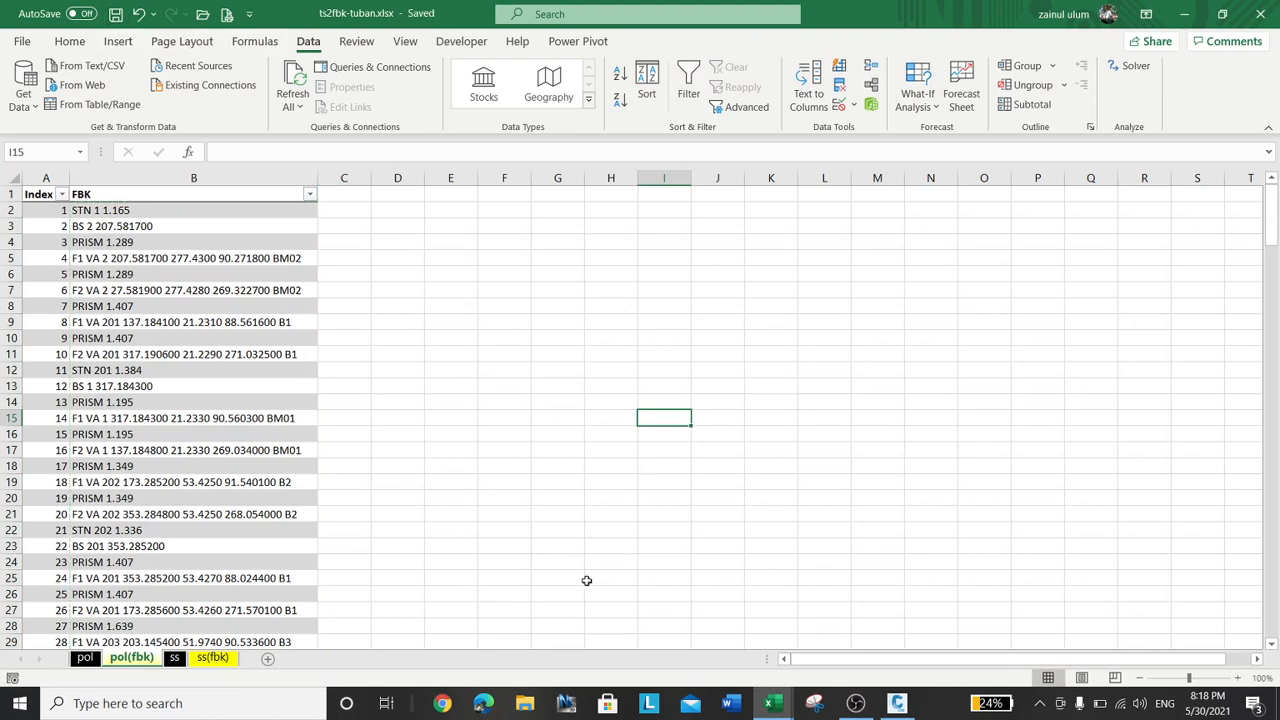
Switch to the Hitungan SUTT Tuban FIX_.xlsx workbook and maximize its window
left_click(783, 706)
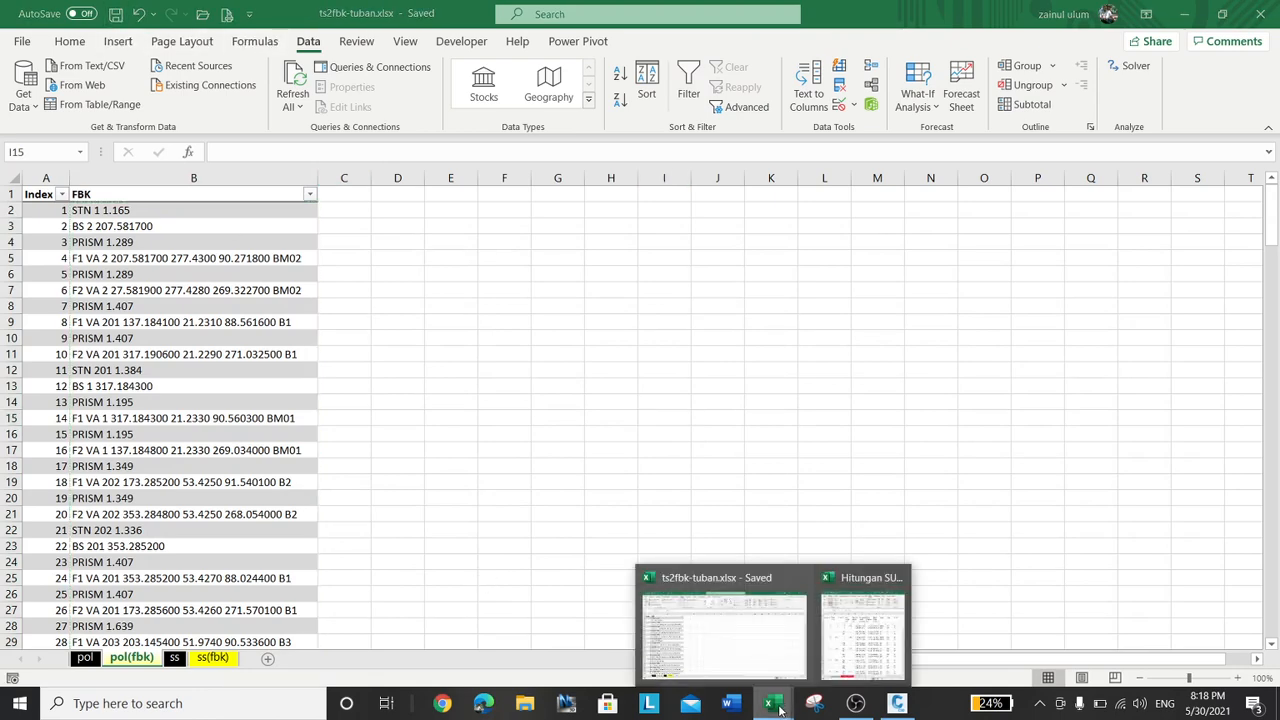
left_click(862, 620)
left_click(1222, 16)
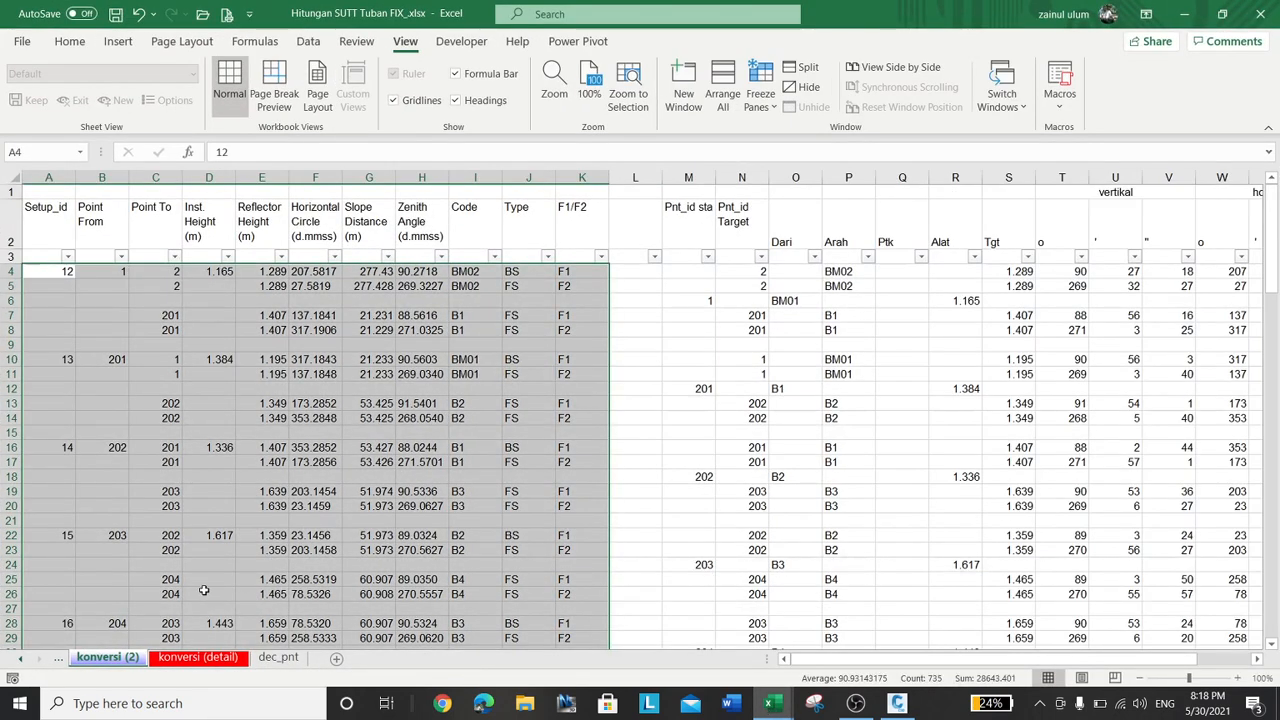
Open the Detil sheet and examine its raw detail measurements from station BM01
left_click(22, 659)
left_click(22, 659)
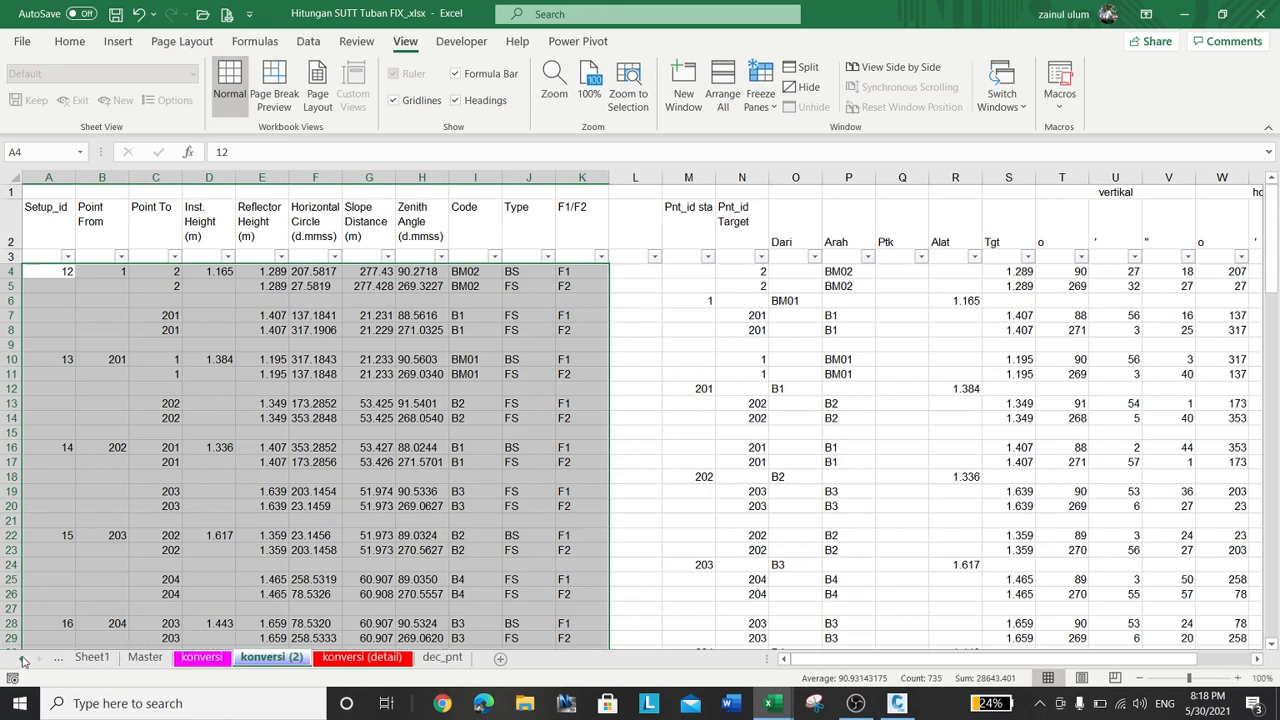
left_click(22, 659)
left_click(22, 659)
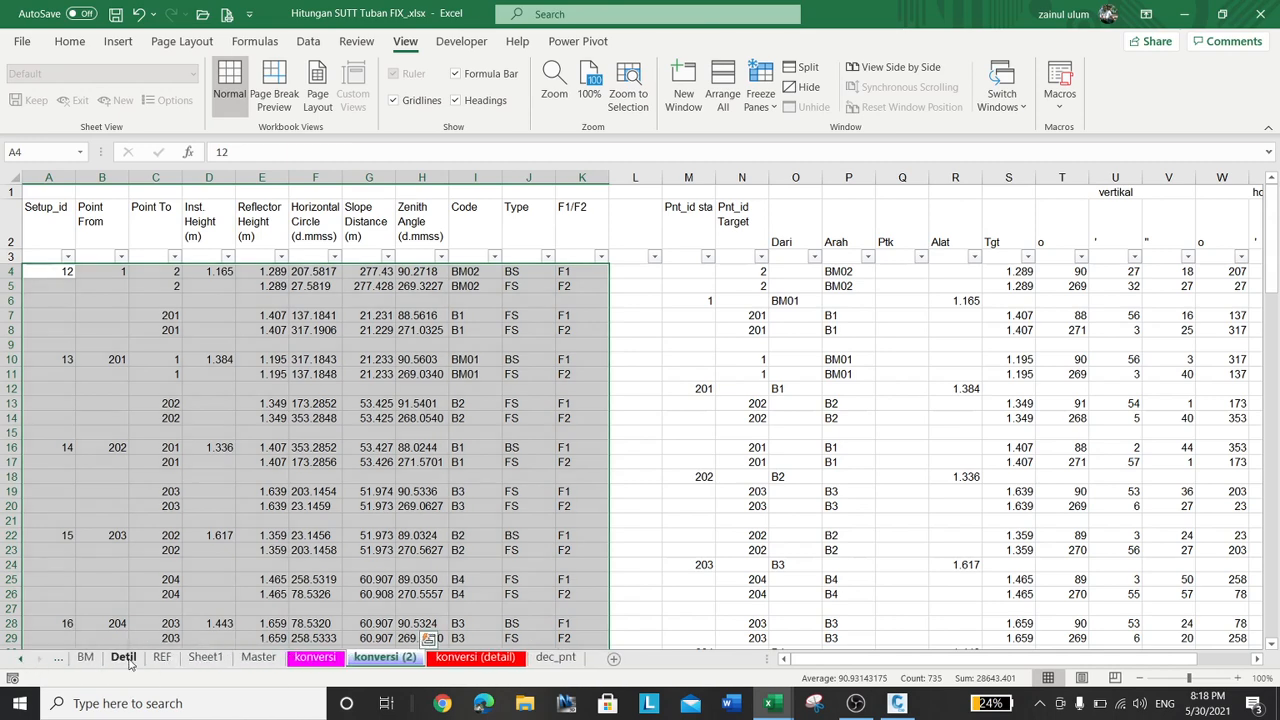
left_click(123, 658)
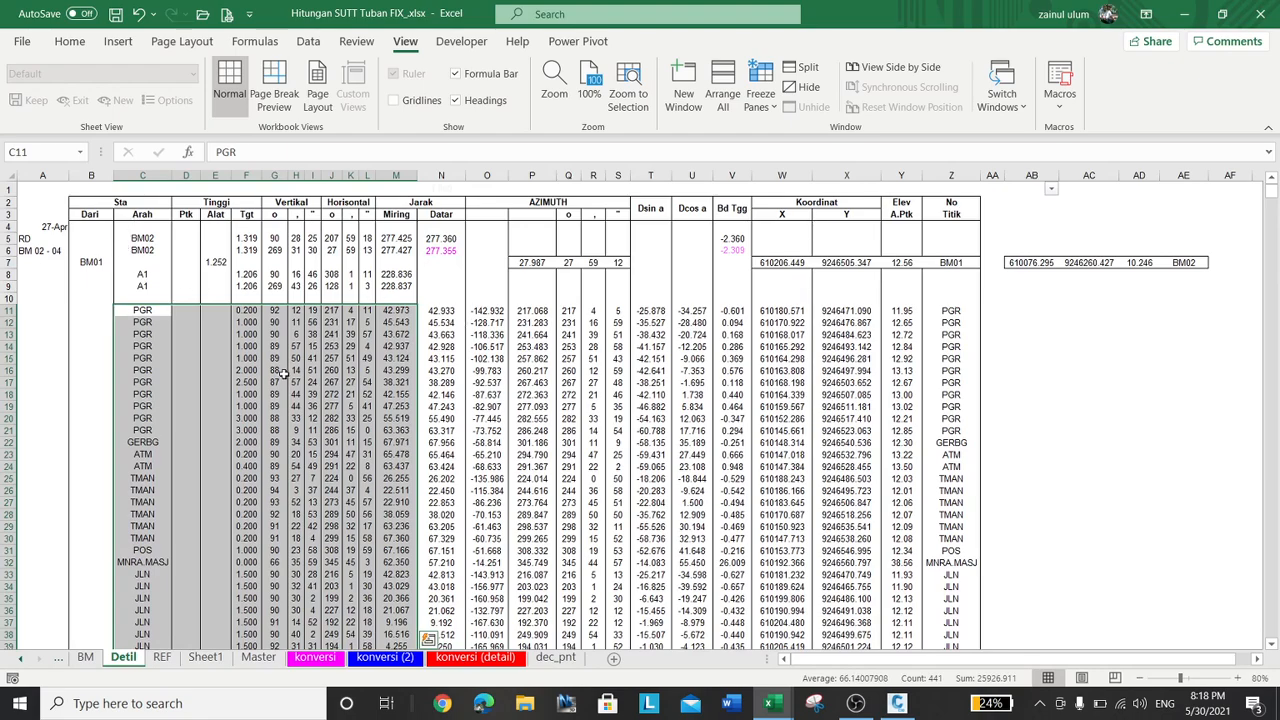
scroll(284, 374, "down", 7)
scroll(389, 477, "up", 7)
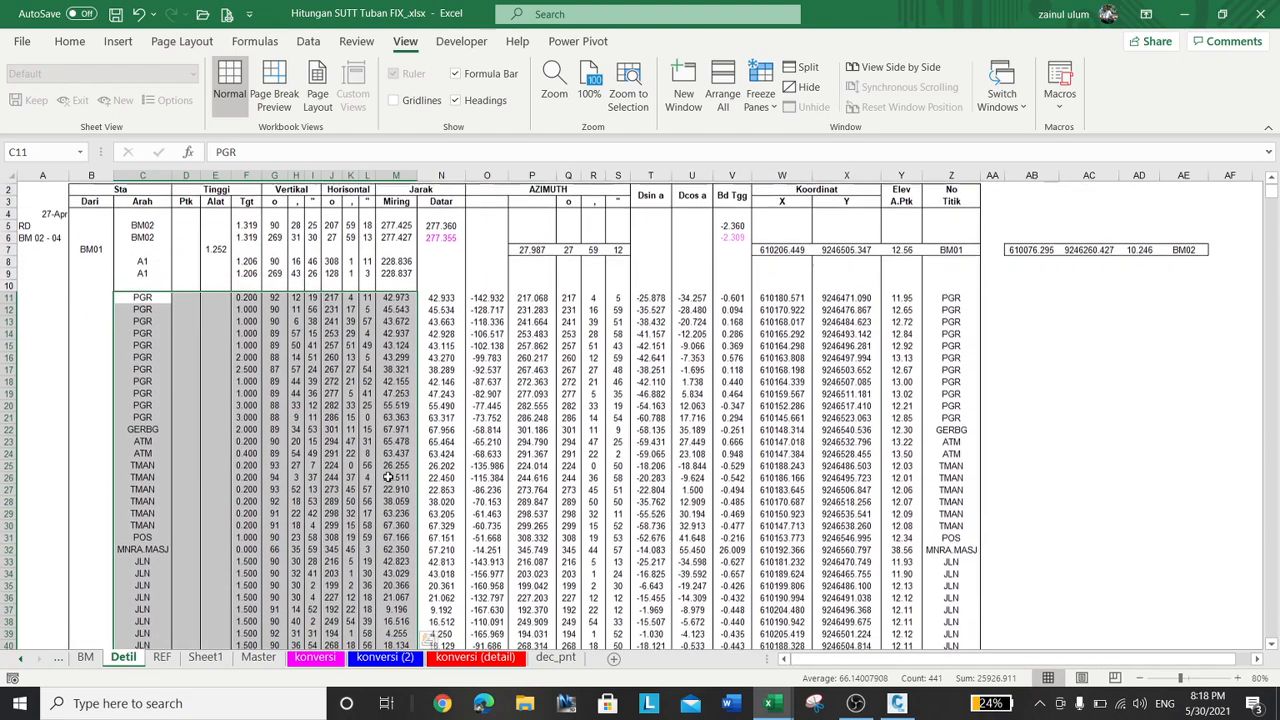
scroll(389, 477, "up", 1)
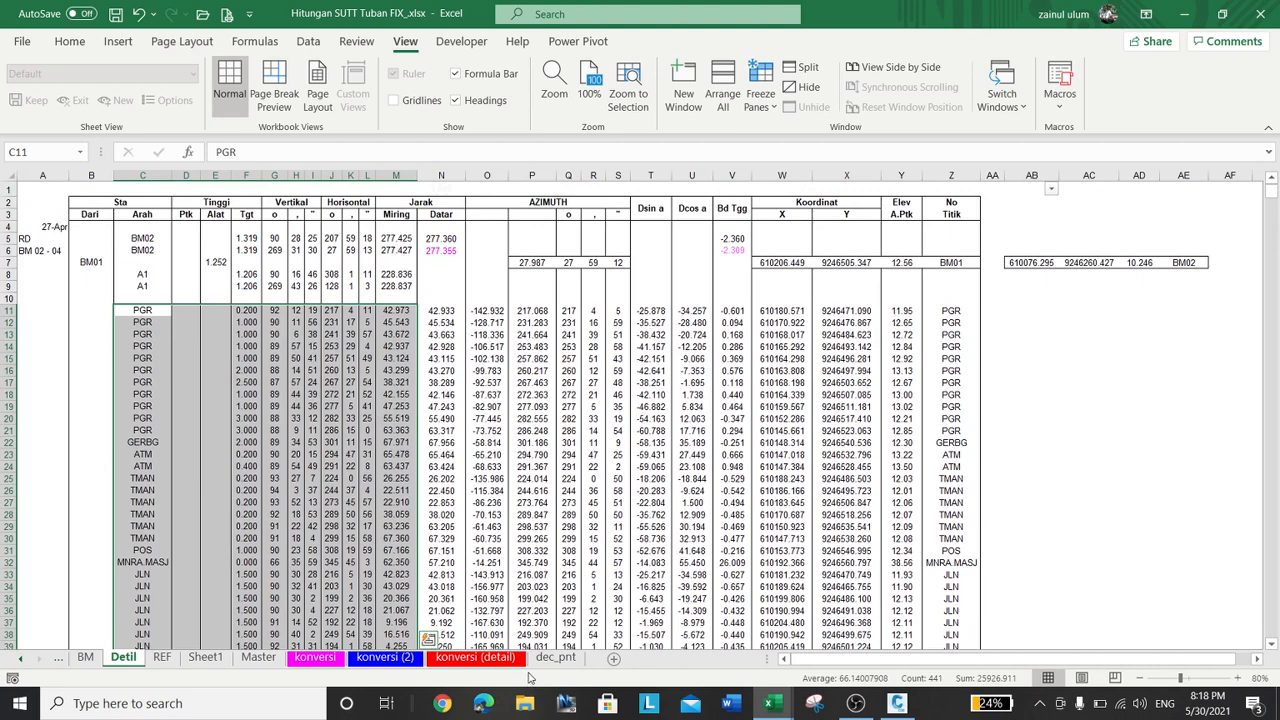
Open the konversi (detail) sheet and review the fields of its first record, from Setup_id across row 4
left_click(475, 658)
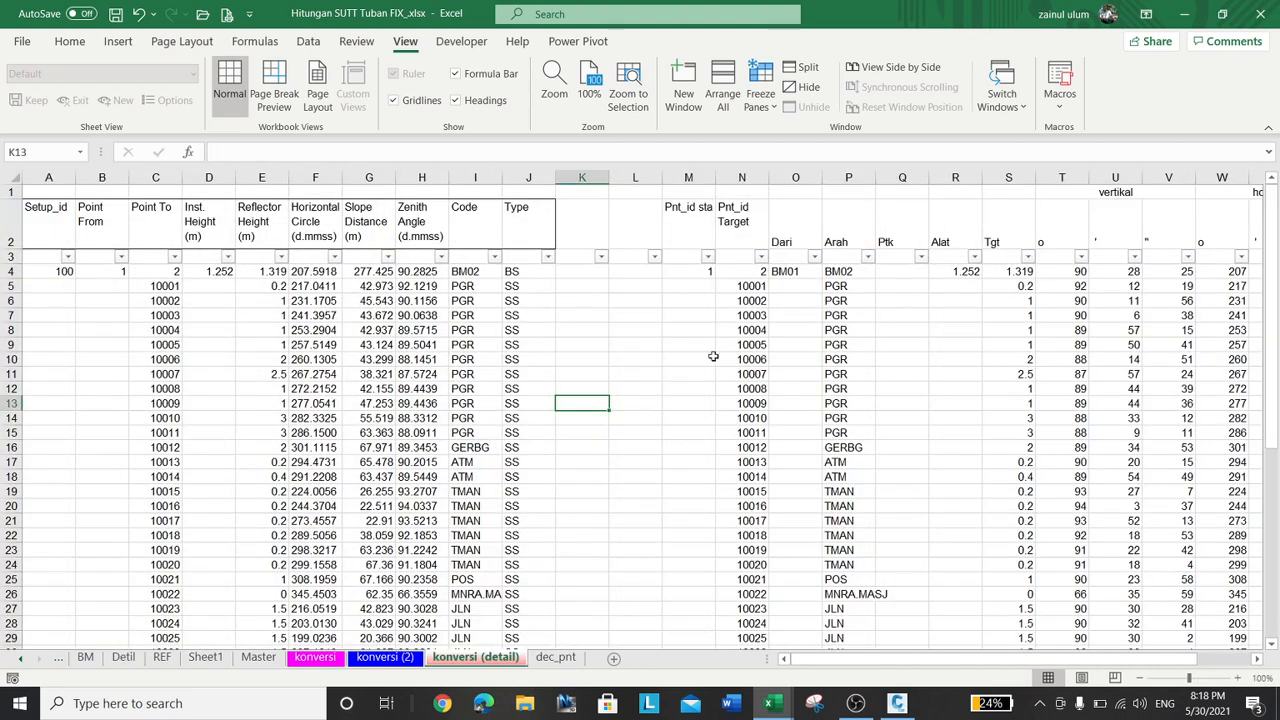
left_click(62, 270)
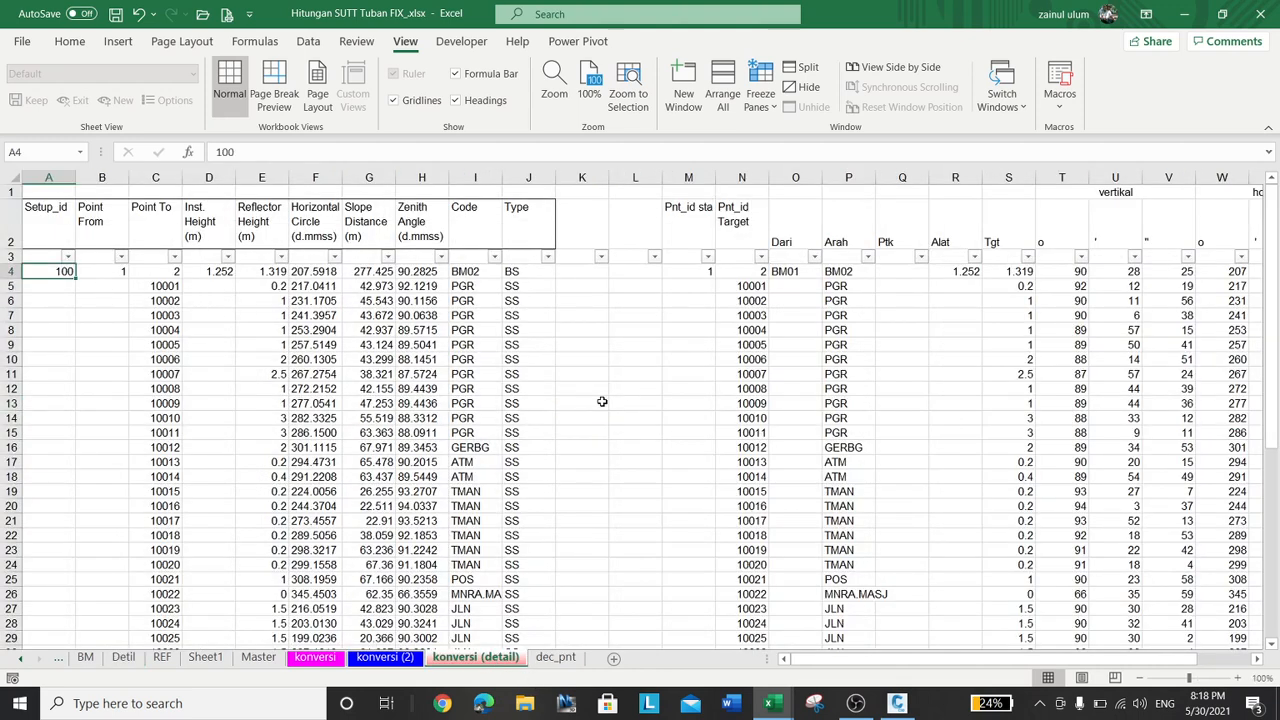
key("Right")
key("Right")
key("Right")
key("Right")
key("Right")
key("Right")
key("Right")
key("Right")
key("Right")
key("Right")
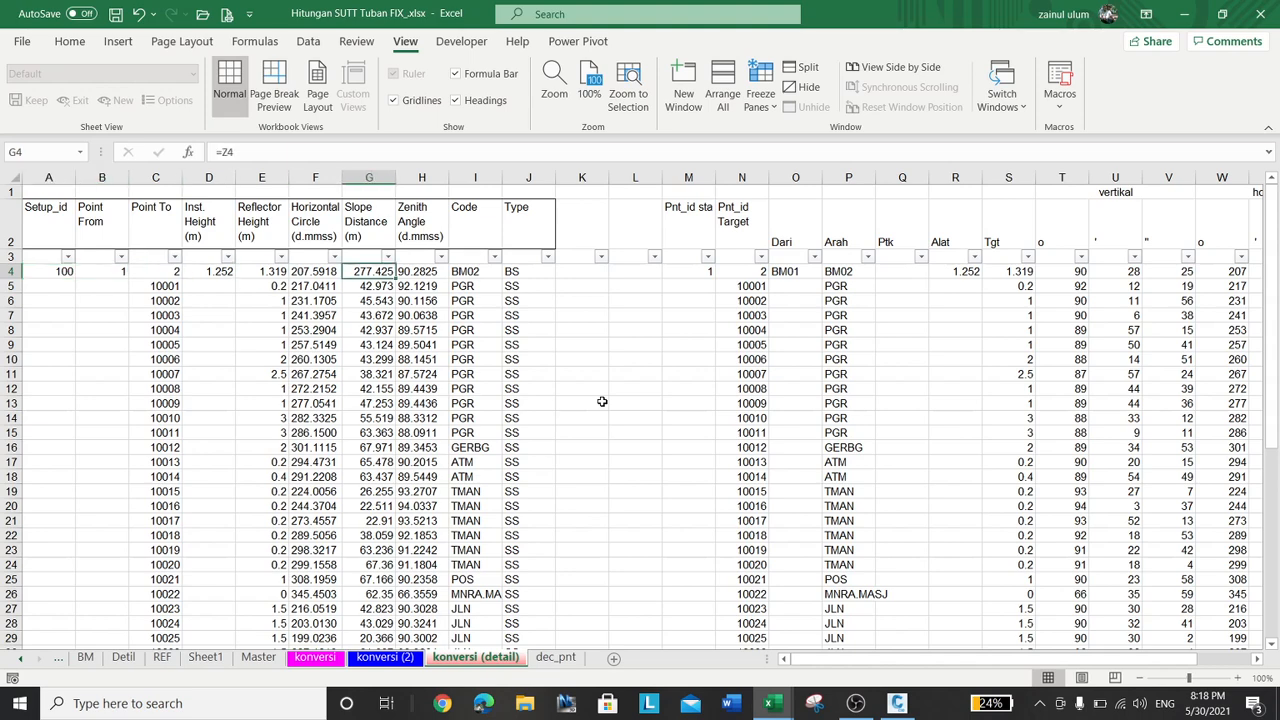
key("Left")
key("Left")
key("Left")
key("Left")
key("Left")
key("Left")
key("Left")
key("Left")
key("Left")
key("Left")
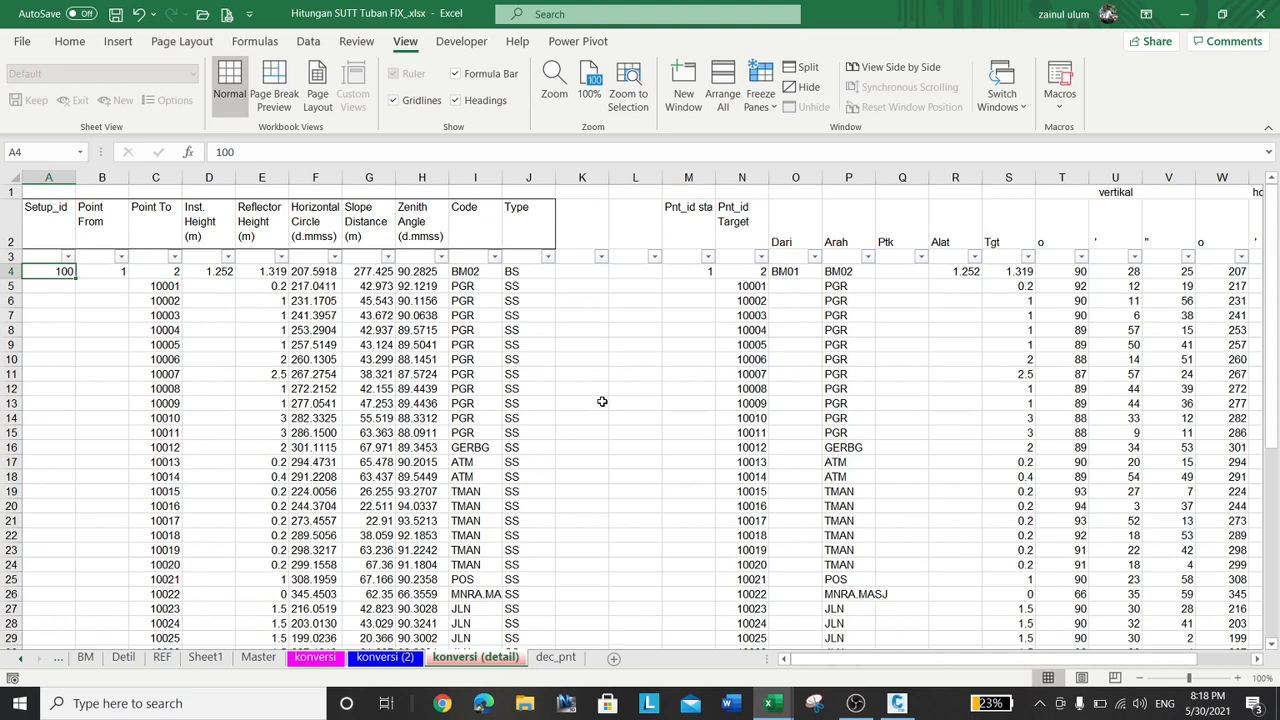
key("Right")
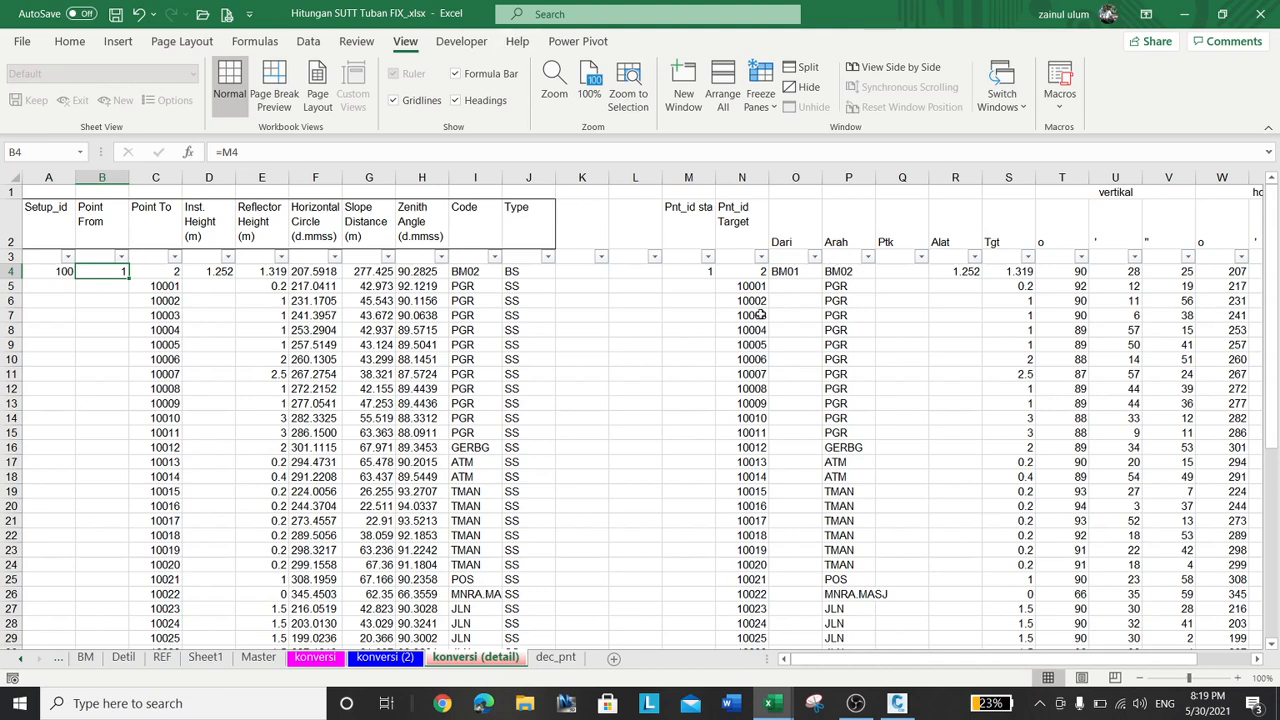
Compare the BM02 backsight in the Detil sheet with the instrument height and target height cells in row 4 of konversi (detail)
left_click(123, 657)
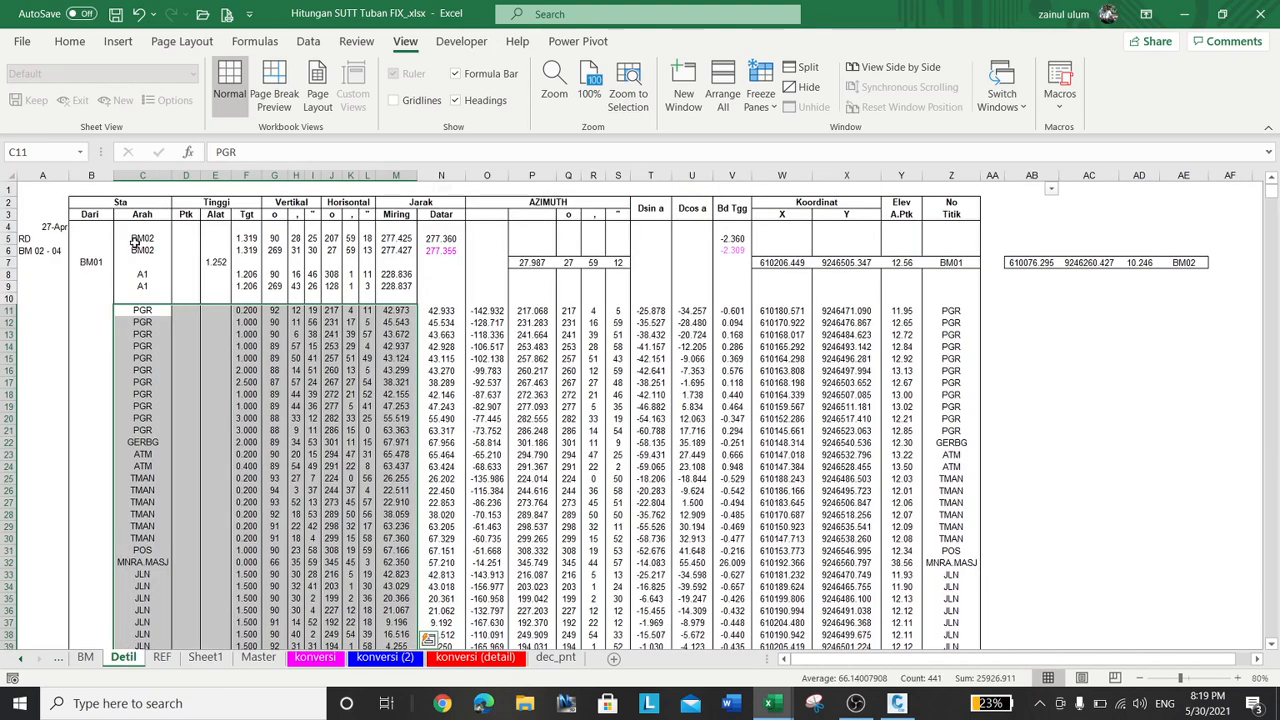
left_click(475, 657)
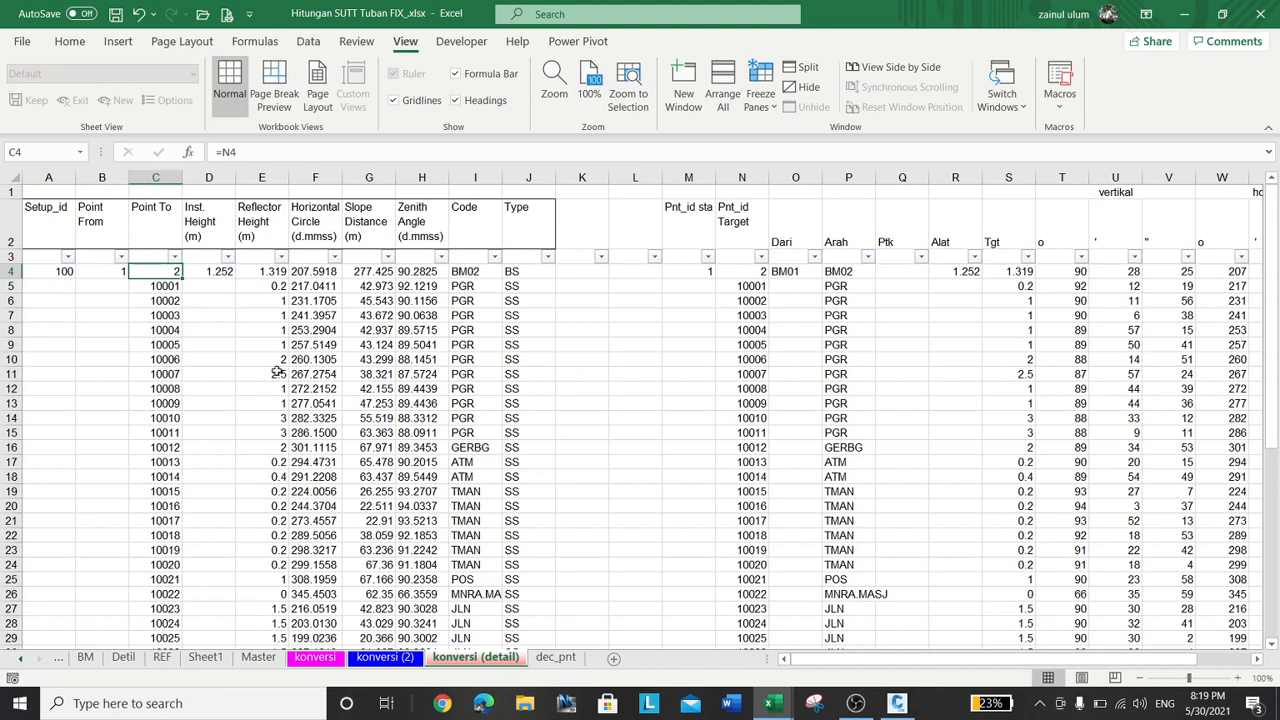
left_click(220, 270)
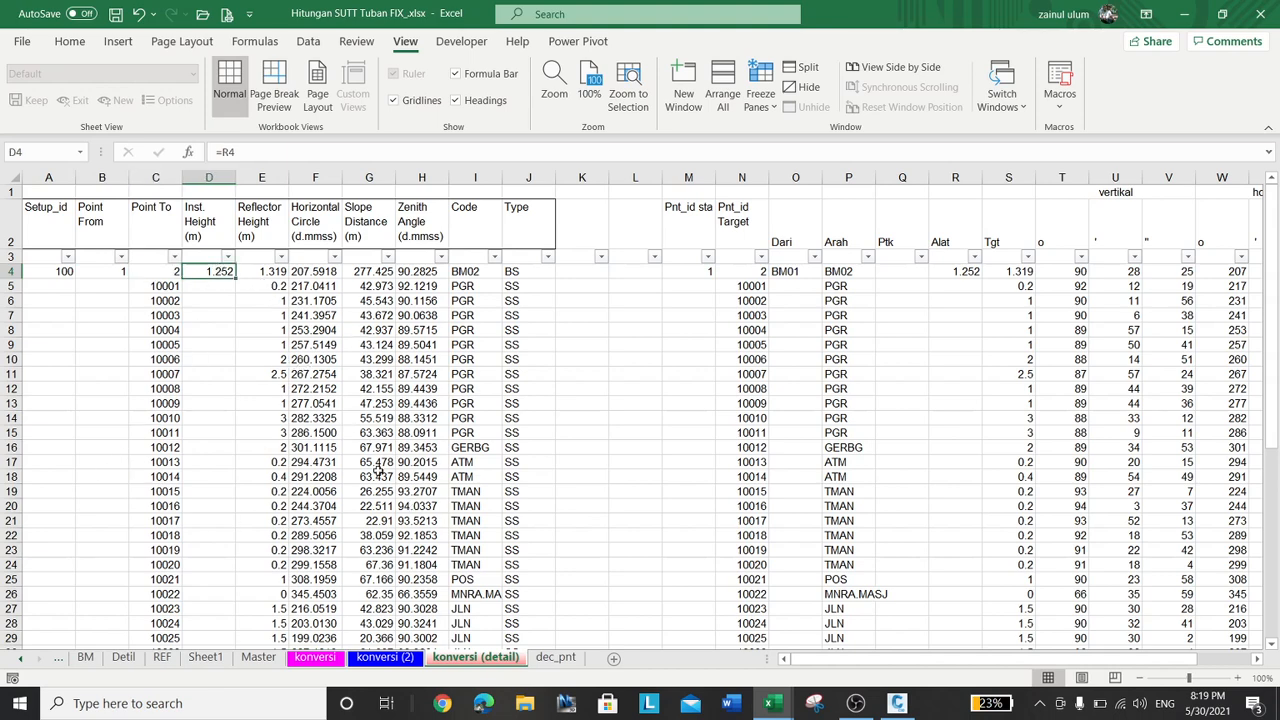
scroll(410, 520, "down", 10)
scroll(443, 574, "up", 10)
left_click(1029, 271)
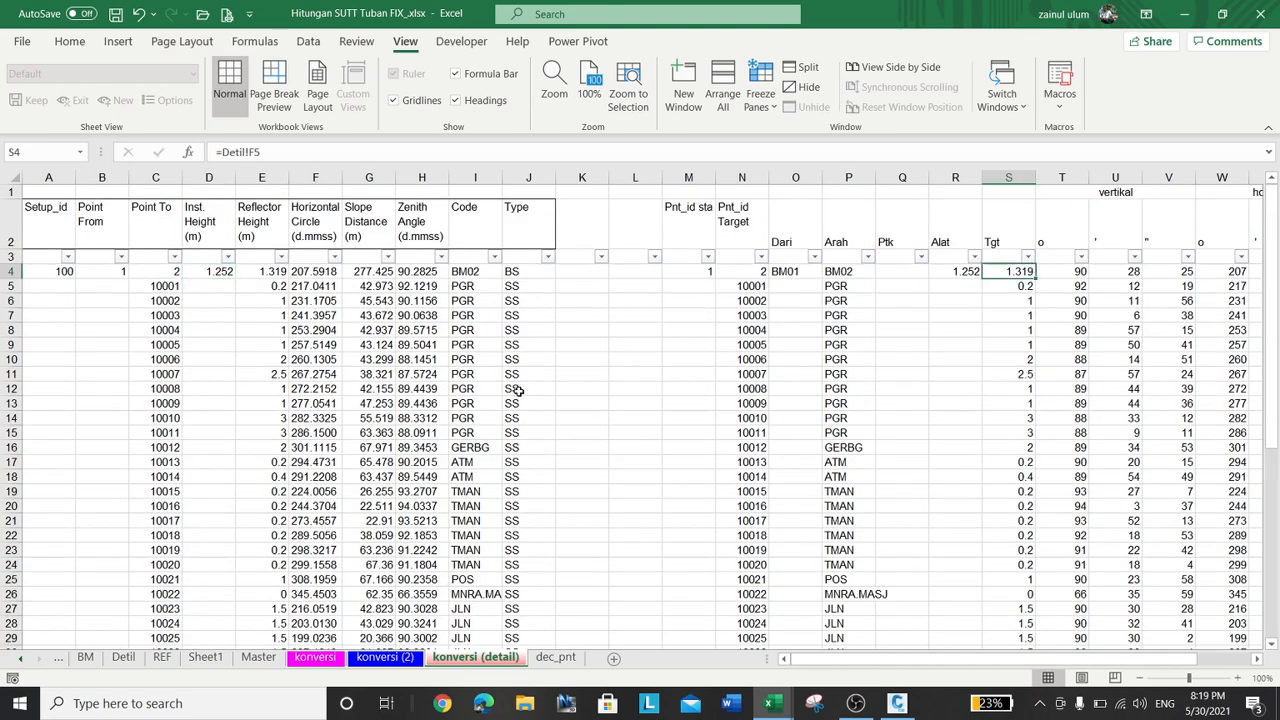
Check the BS and SS codes in the Type column of the konversi (detail) sheet
scroll(383, 360, "down", 4)
scroll(620, 525, "up", 4)
left_click(529, 288)
left_click(524, 327)
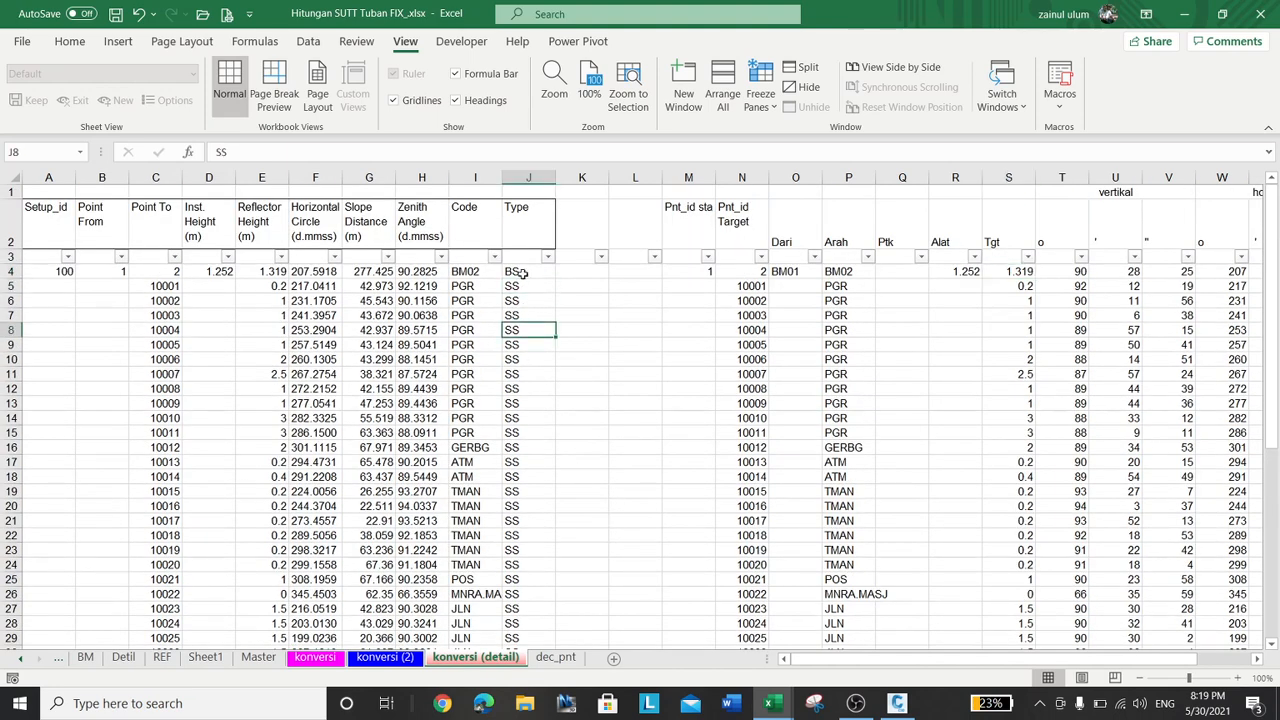
left_click(522, 273)
left_click(516, 287)
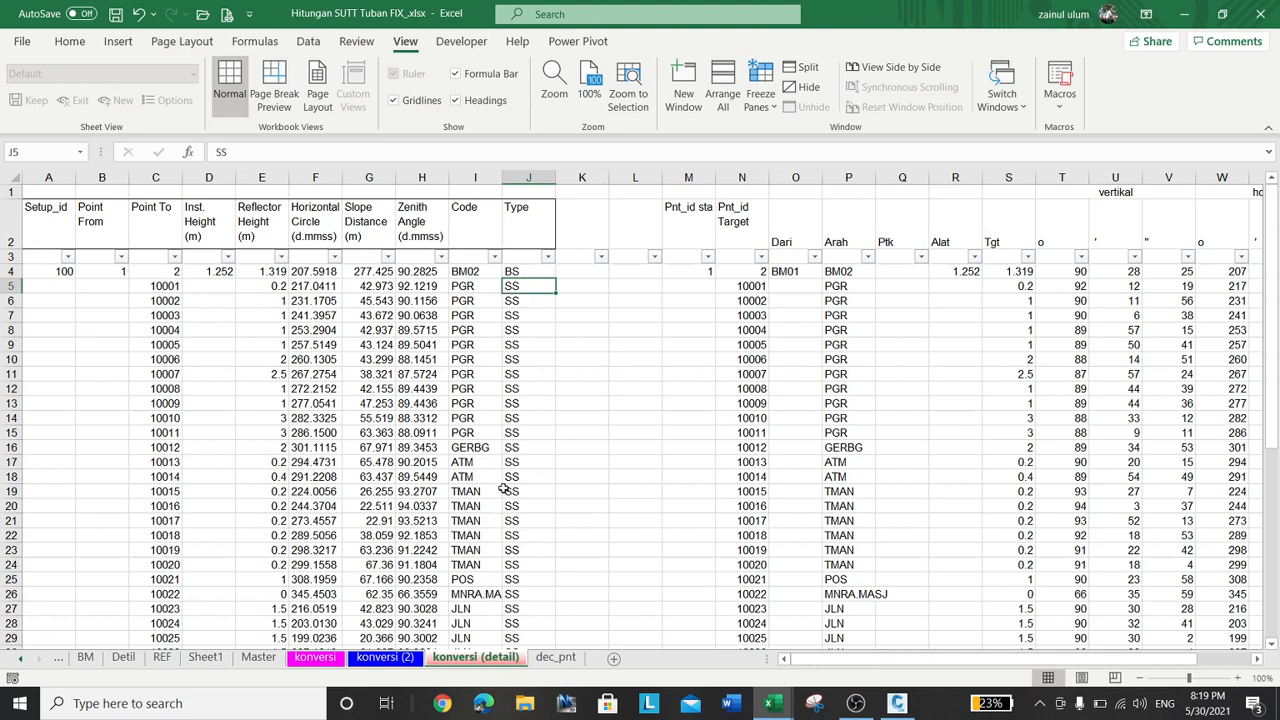
Select and copy the detail records in A4:J53 of the konversi (detail) sheet
left_click(47, 271)
scroll(600, 456, "down", 13)
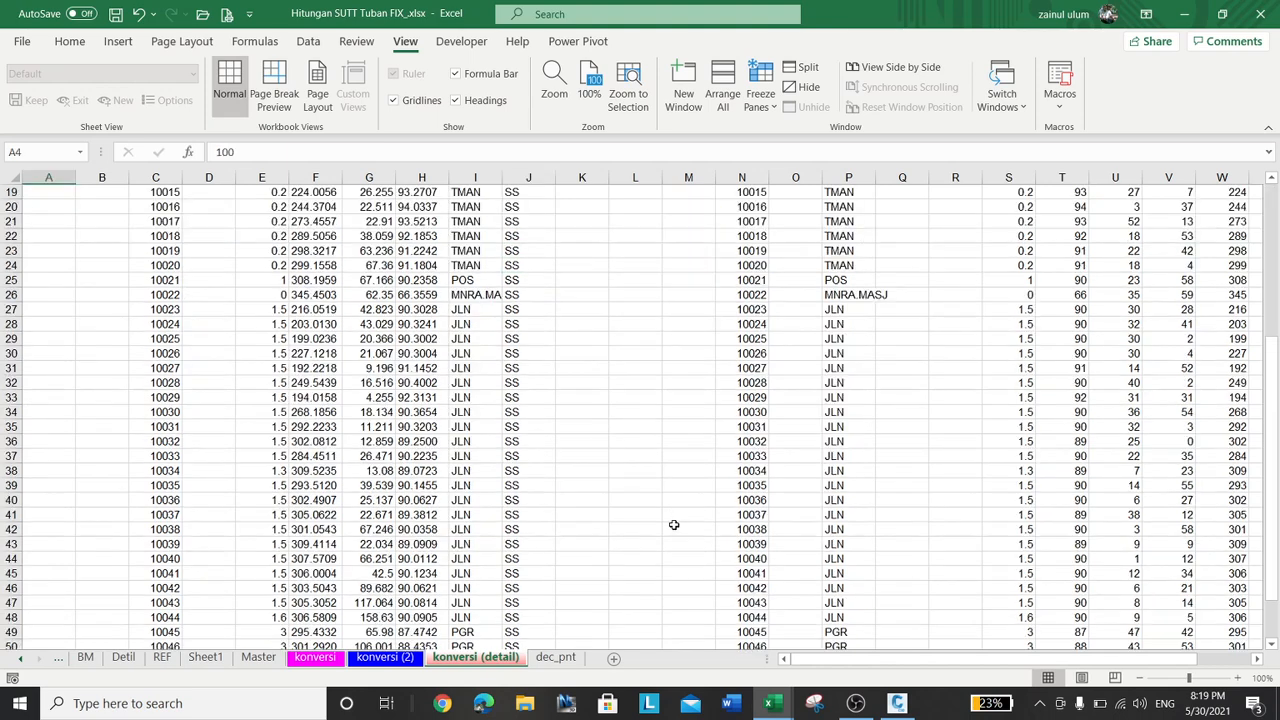
left_click(519, 384, "shift")
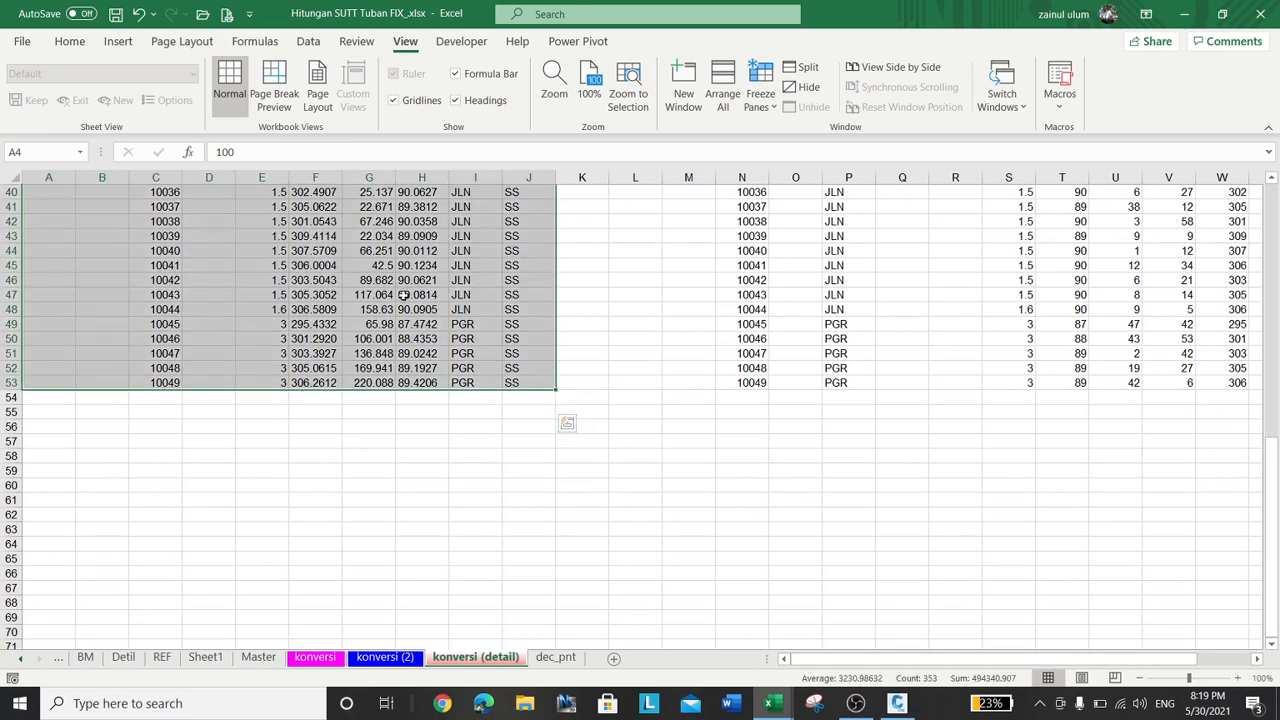
right_click(404, 296)
left_click(452, 220)
scroll(626, 425, "up", 13)
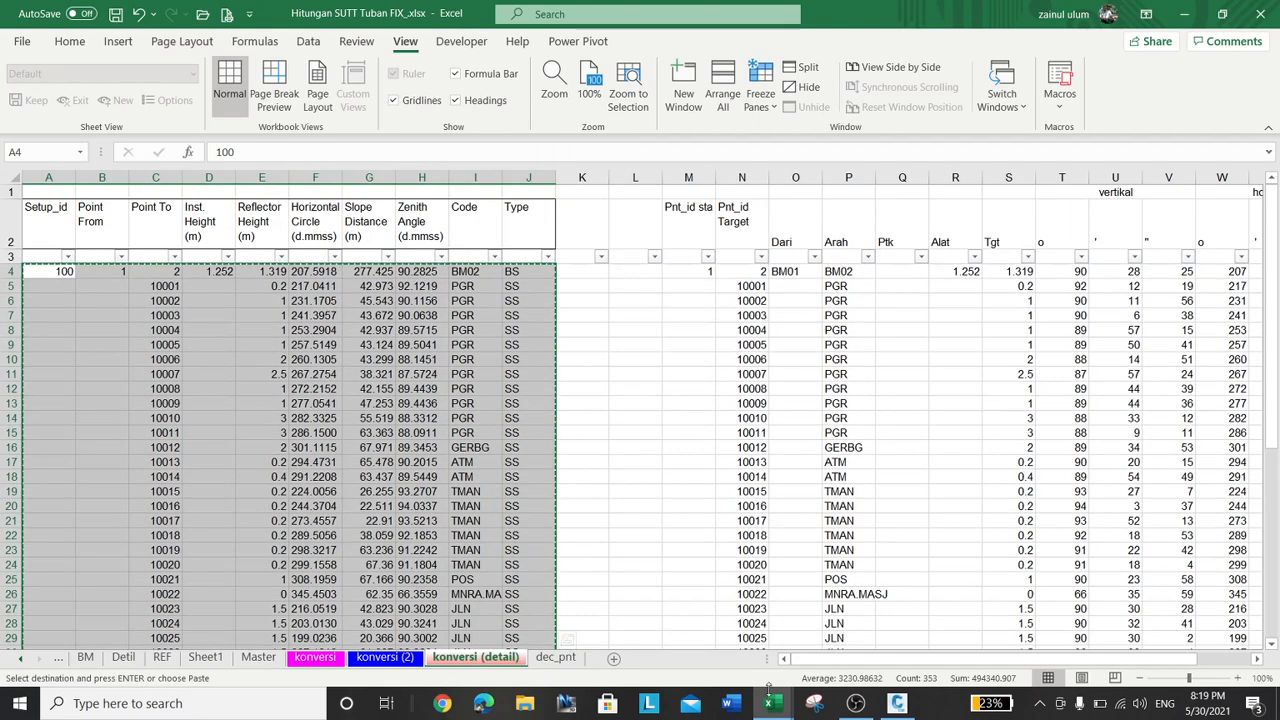
Switch to the ss sheet of ts2fbk-tuban.xlsx and delete table rows 5 to 53, keeping the first record row
mouse_move(771, 703)
left_click(691, 632)
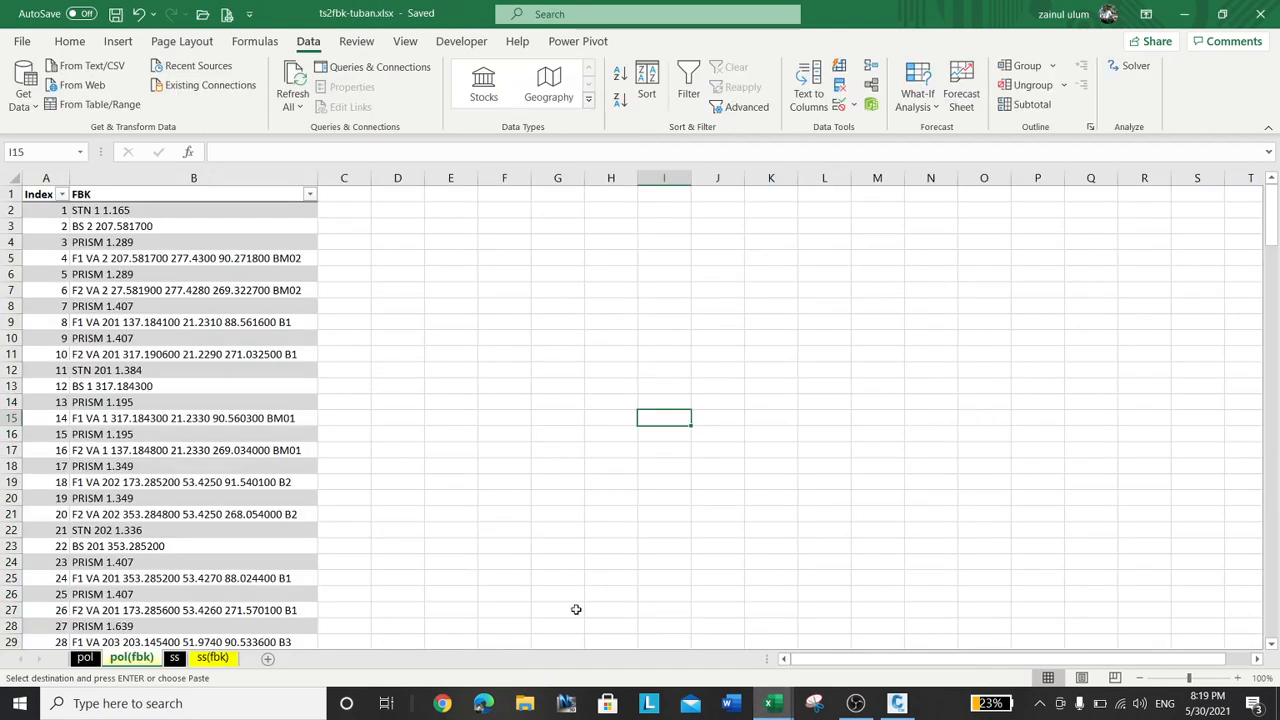
left_click(175, 658)
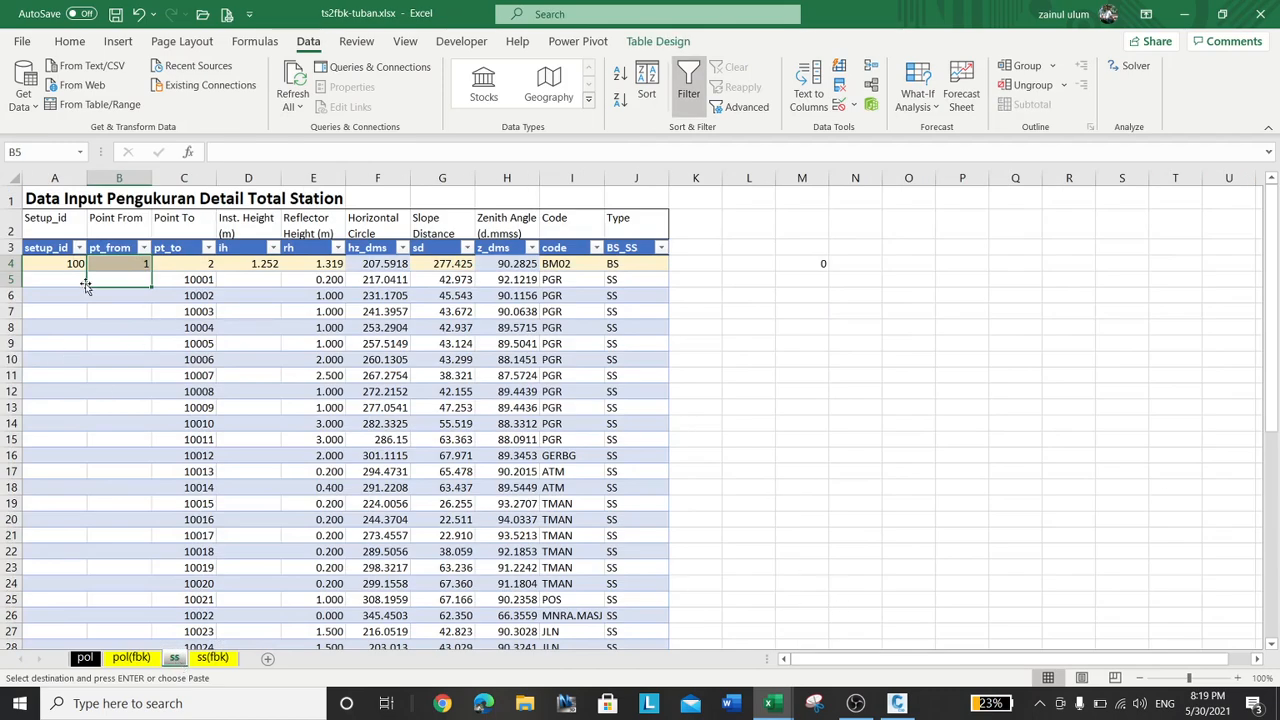
left_click(84, 283)
scroll(662, 443, "down", 20)
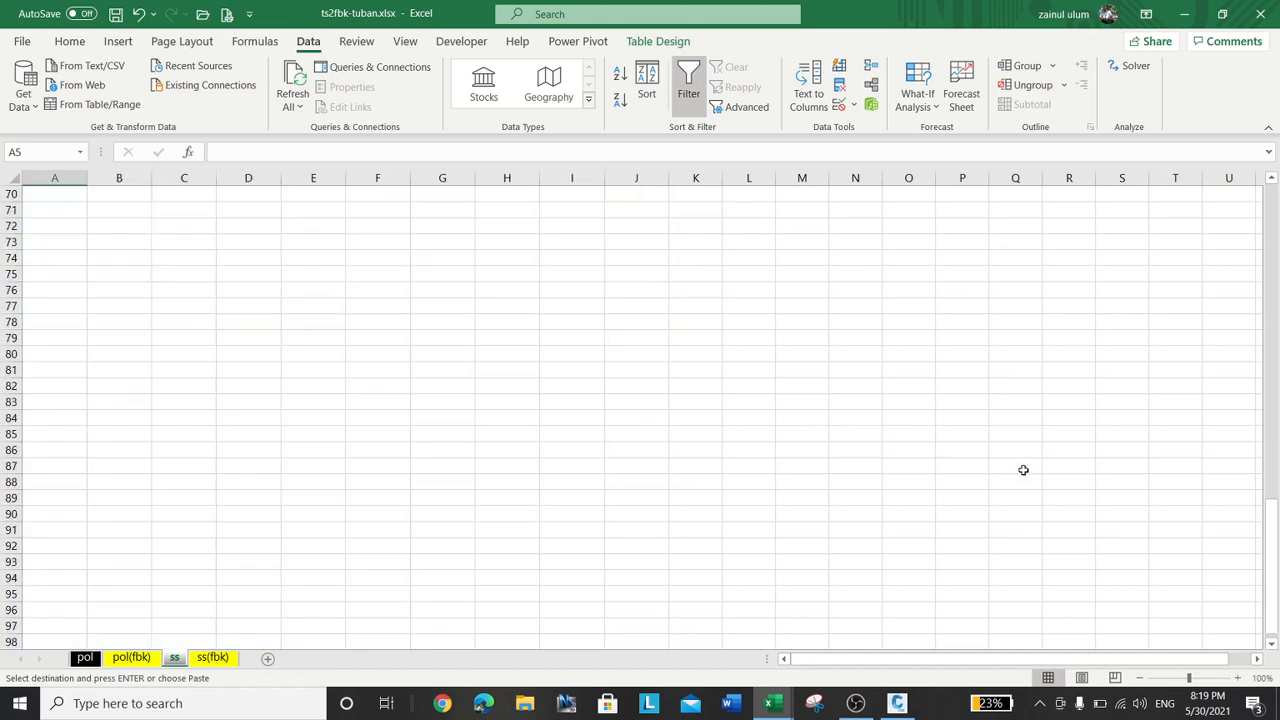
scroll(1023, 469, "up", 11)
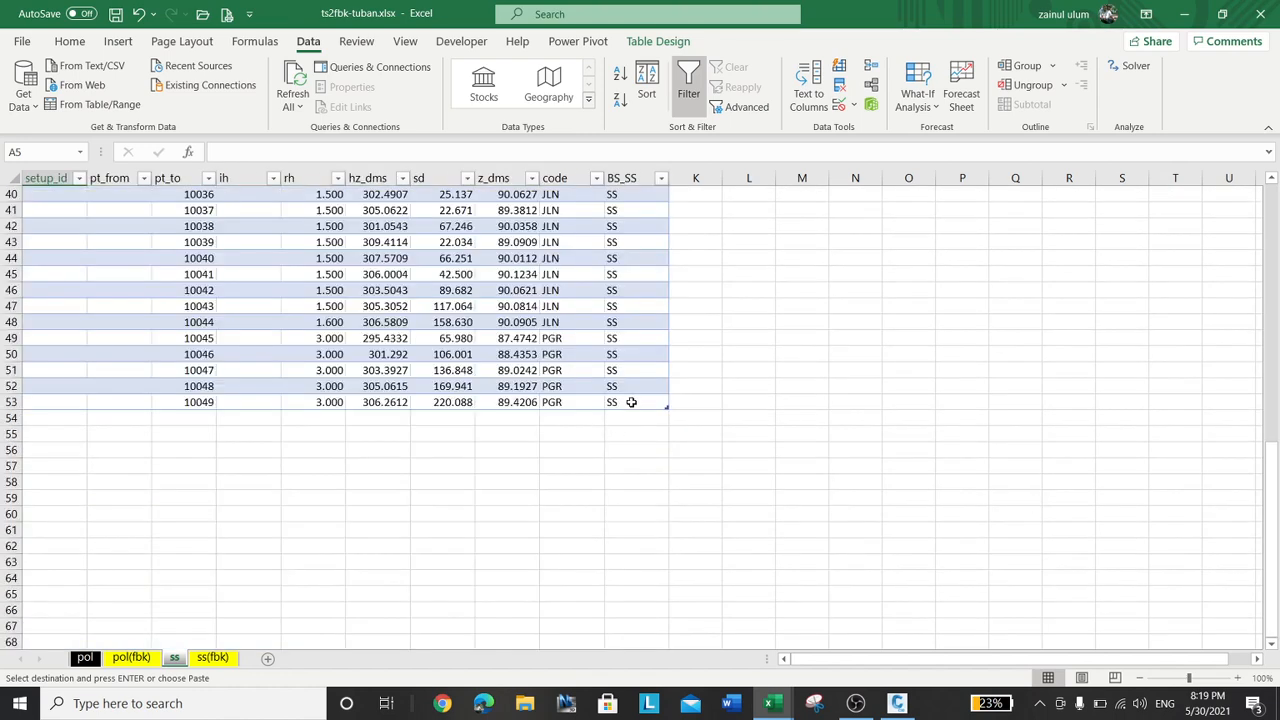
left_click(631, 402, "shift")
right_click(585, 400)
mouse_move(671, 373)
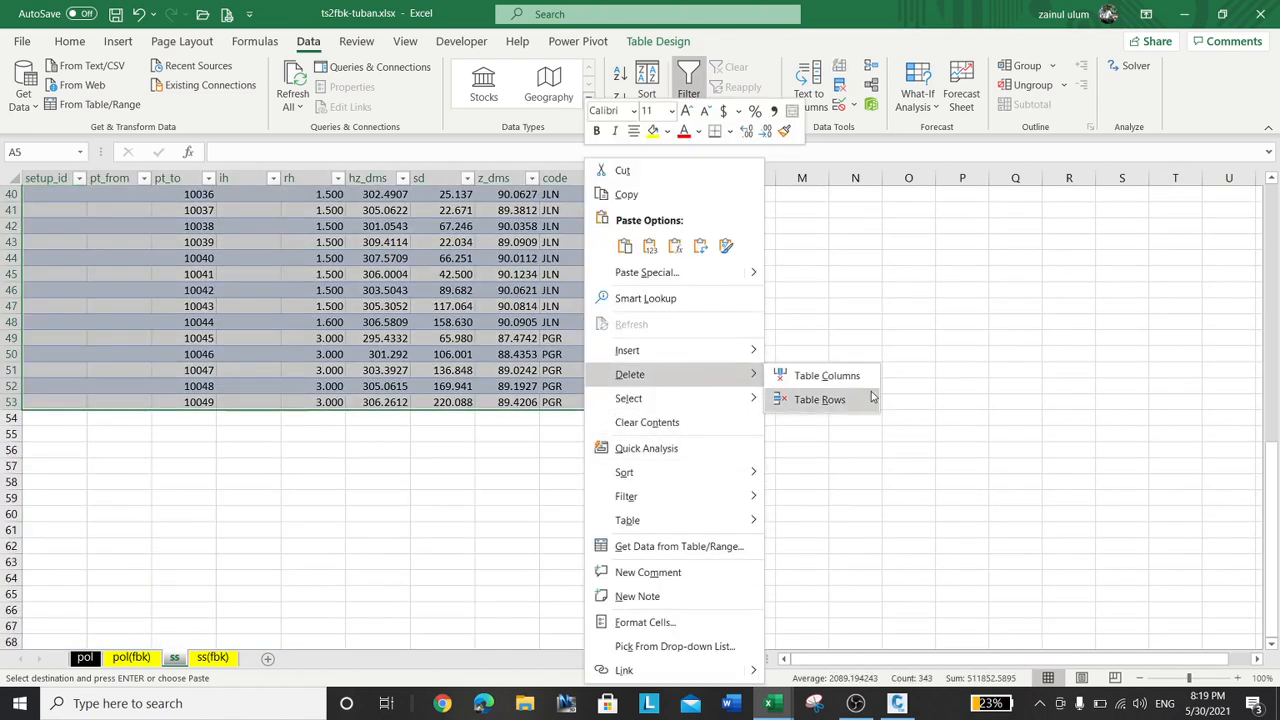
left_click(868, 399)
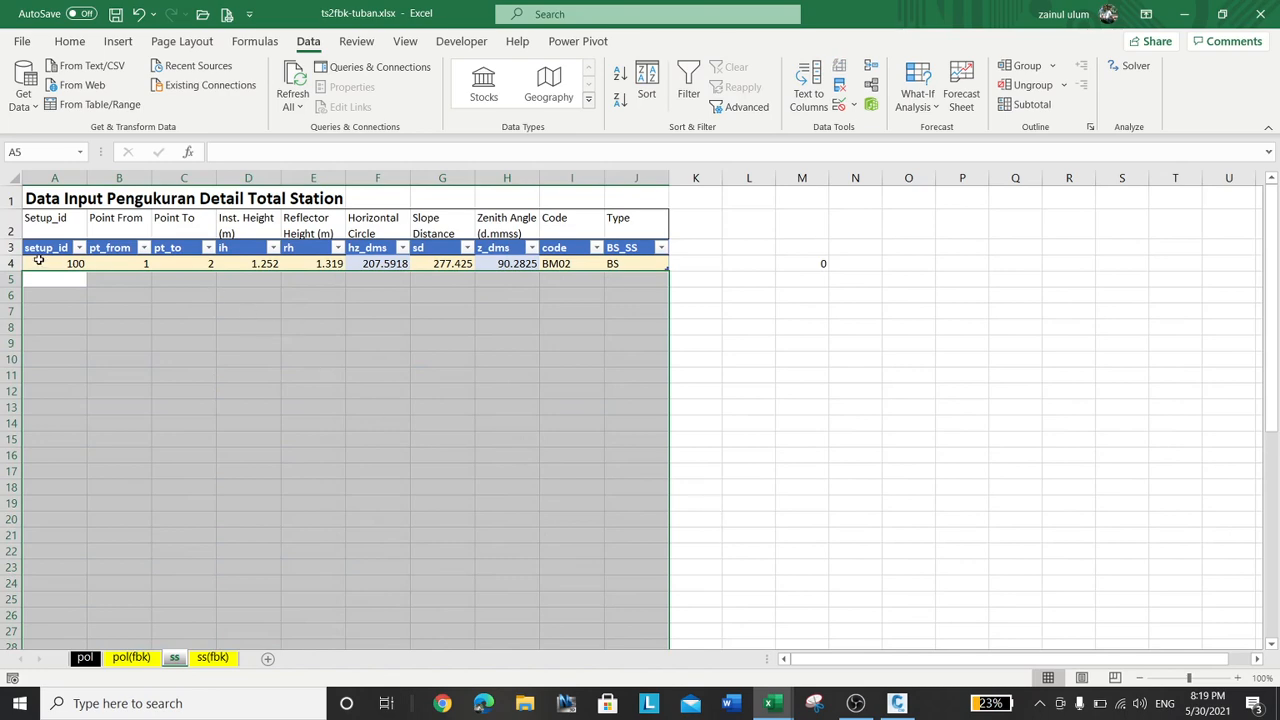
Select A4 as the paste target, return to Hitungan SUTT Tuban FIX_.xlsx and copy the selected detail records again
left_click(38, 263)
mouse_move(772, 708)
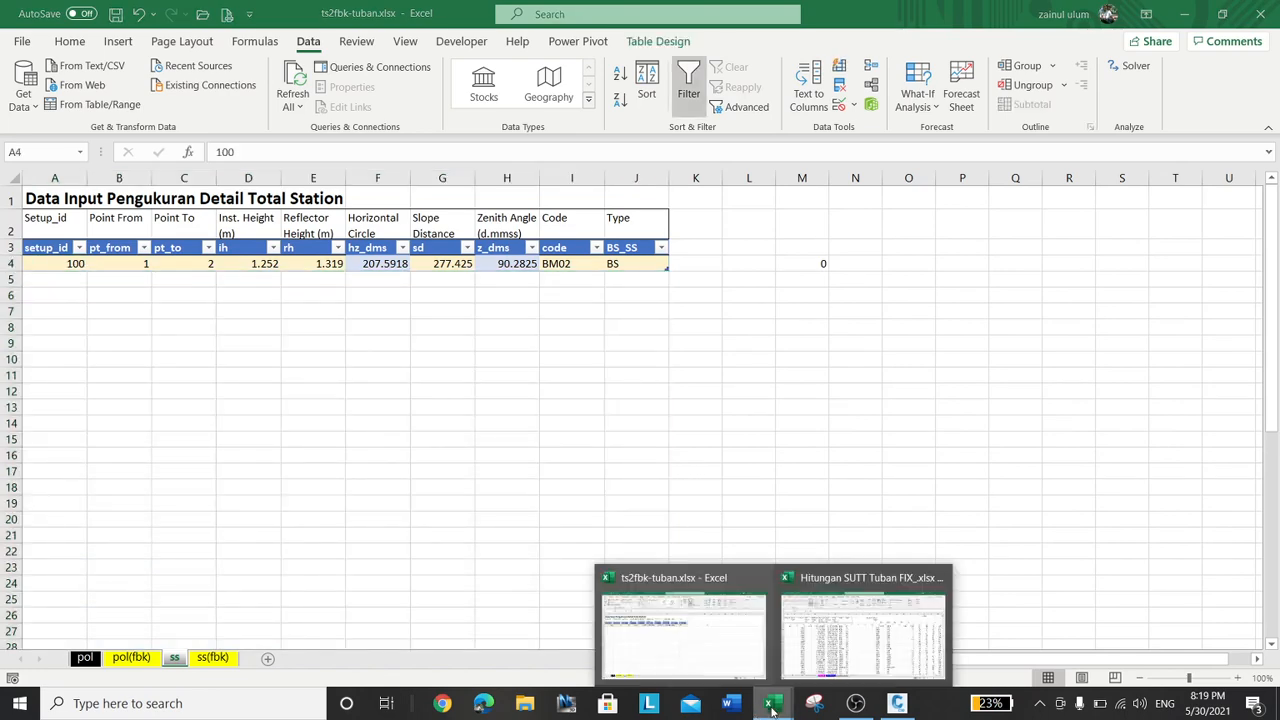
left_click(843, 627)
right_click(378, 364)
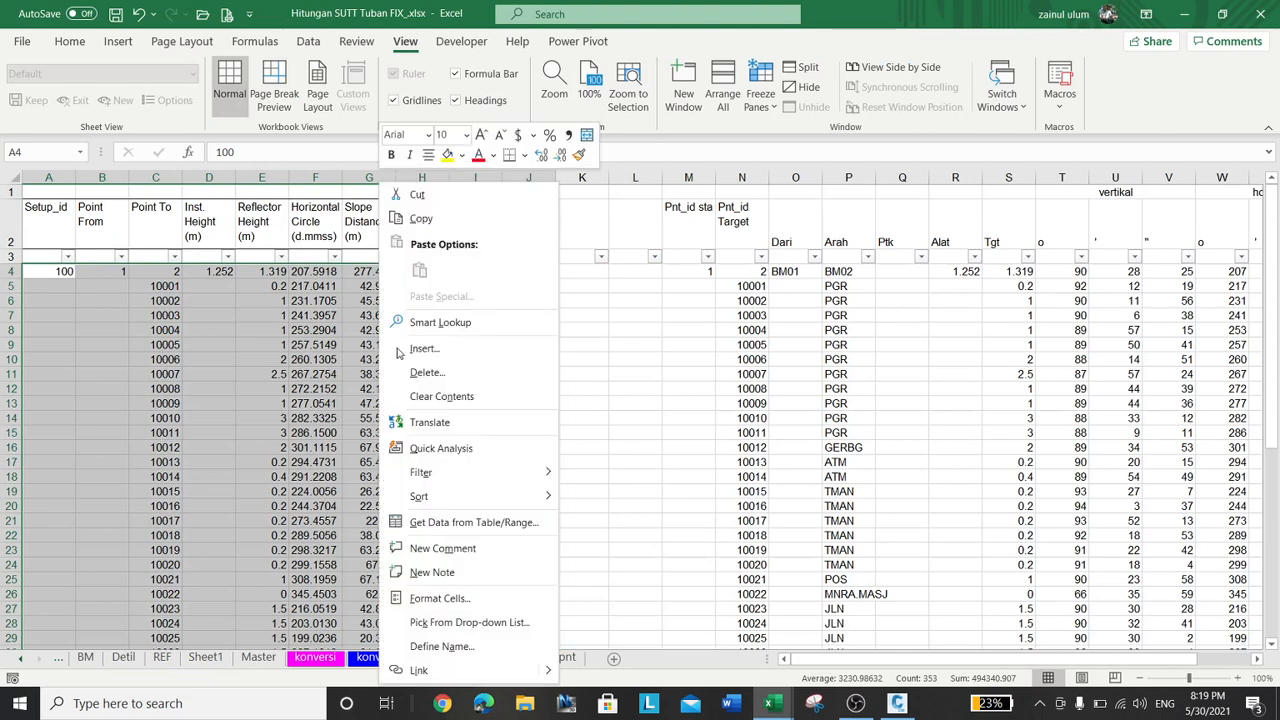
left_click(421, 218)
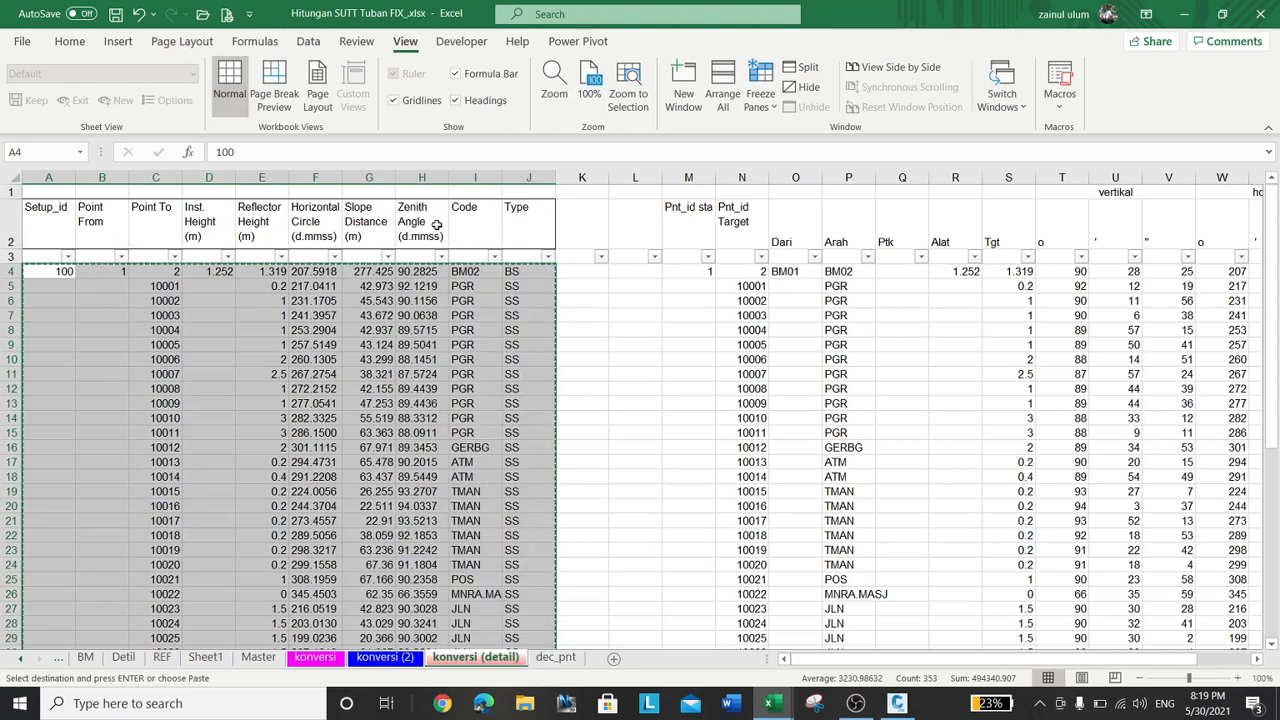
Paste the copied detail records as values into the ss table of ts2fbk-tuban.xlsx, starting at cell A4
left_click(770, 703)
left_click(684, 624)
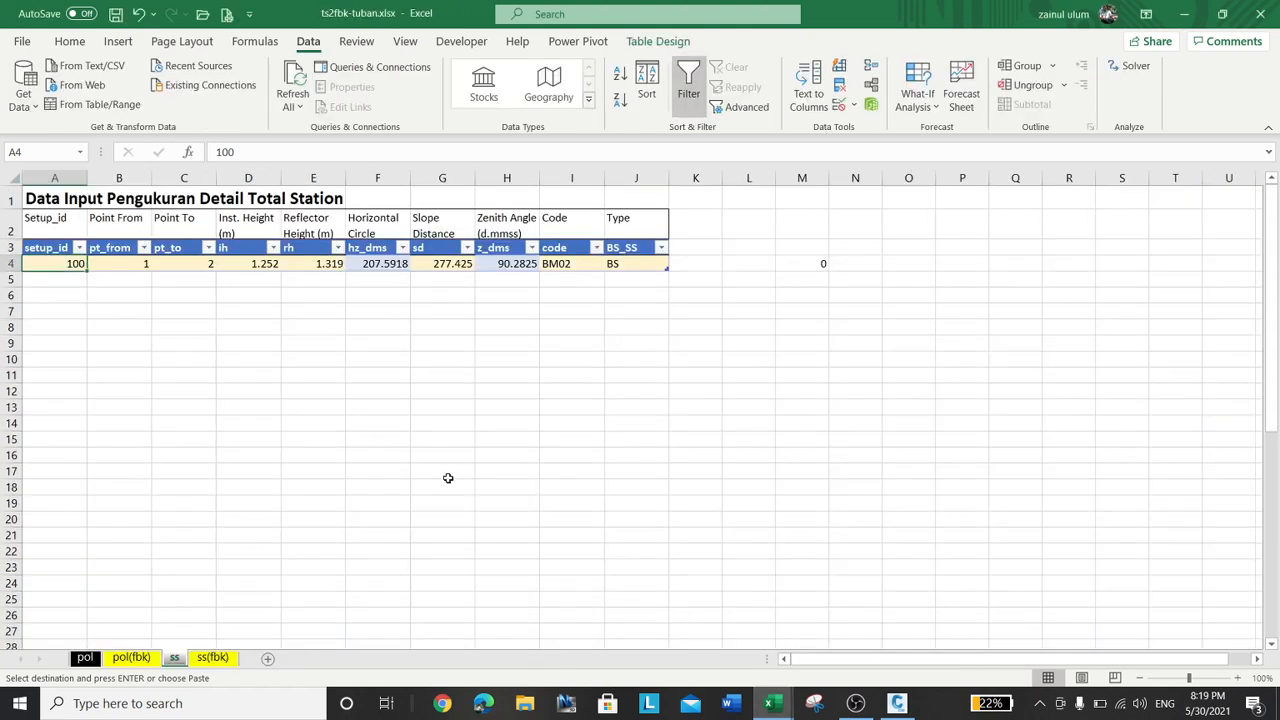
right_click(75, 263)
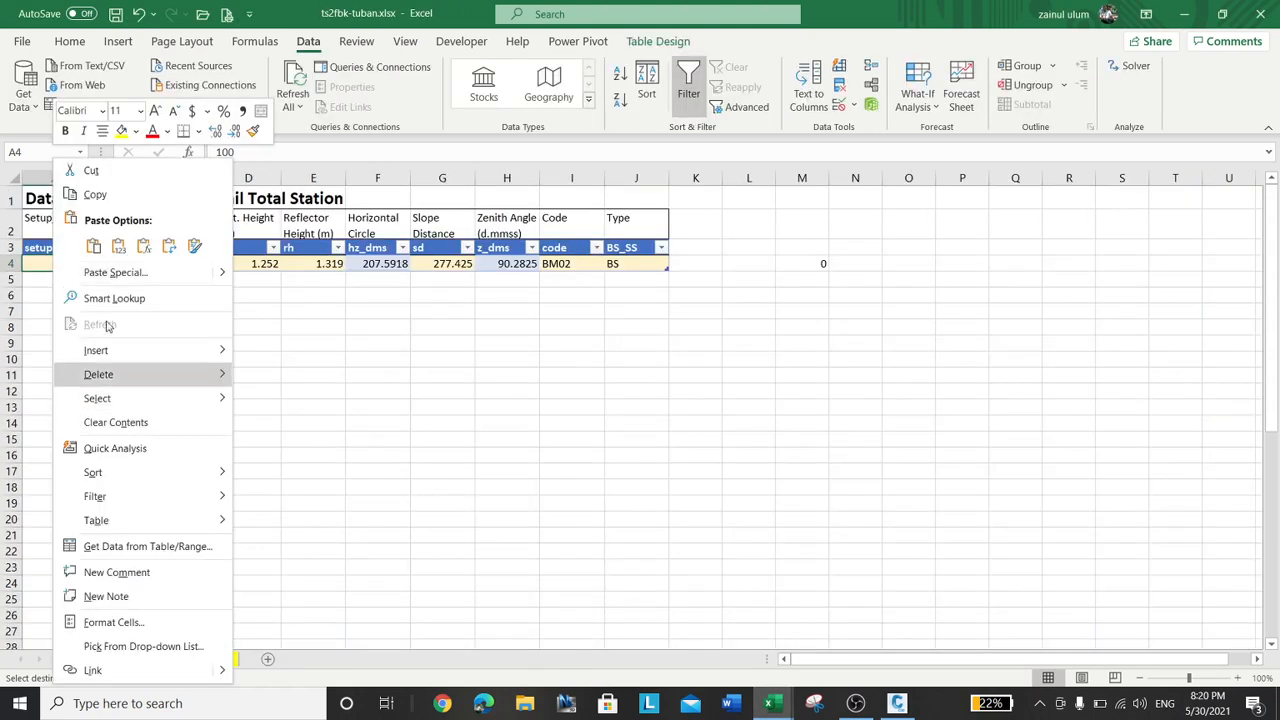
left_click(118, 248)
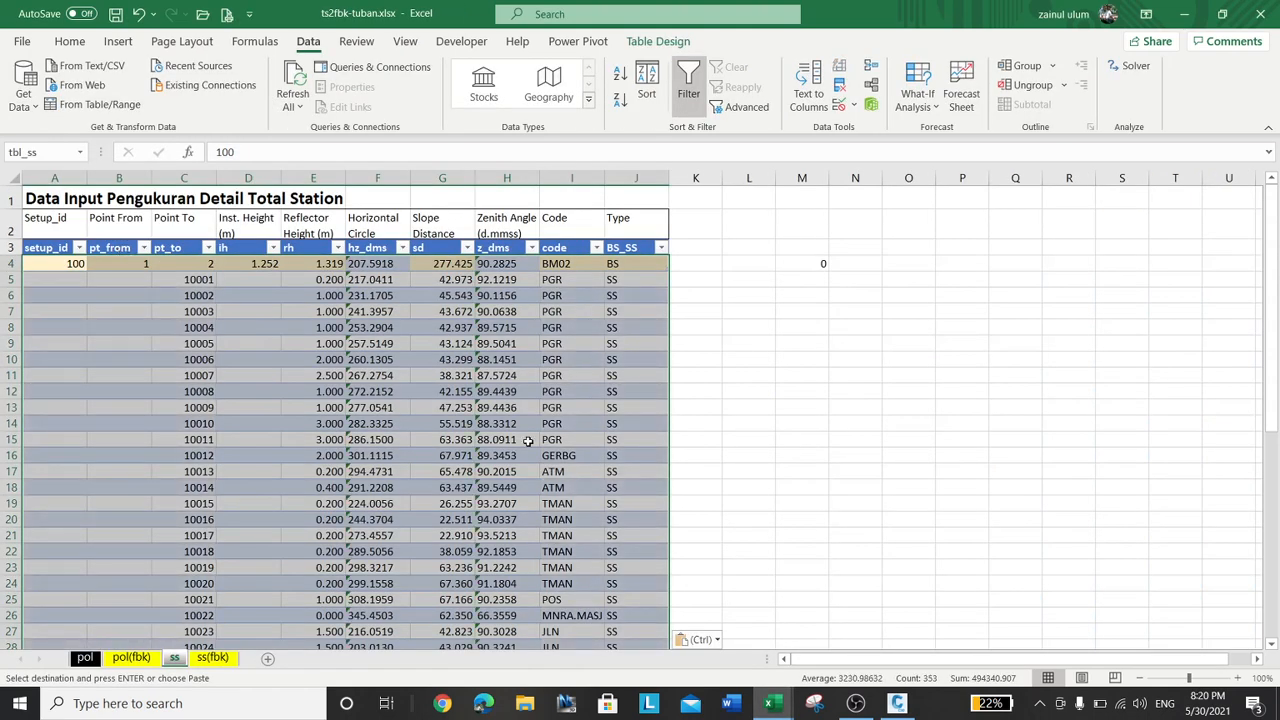
Convert the hz_dms, sd and z_dms data of the ss table to numbers by paste-special adding the zero from M4 as values
left_click(824, 265)
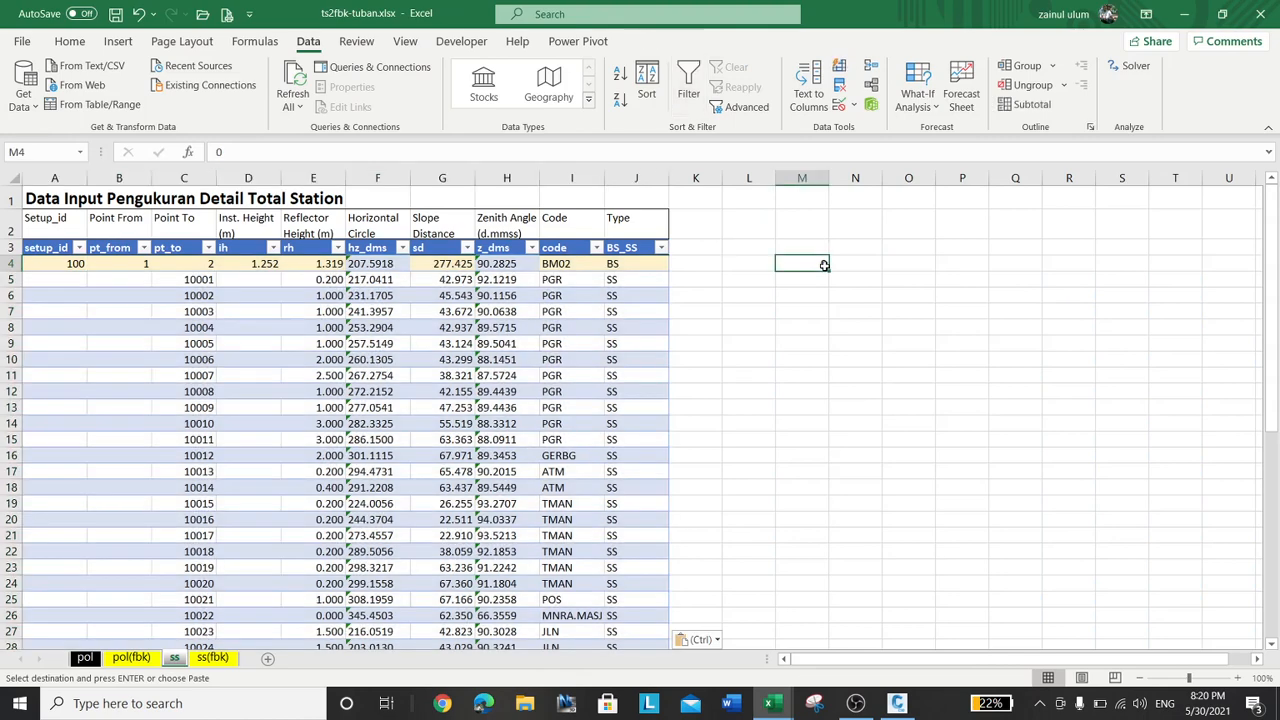
right_click(824, 265)
left_click(849, 273)
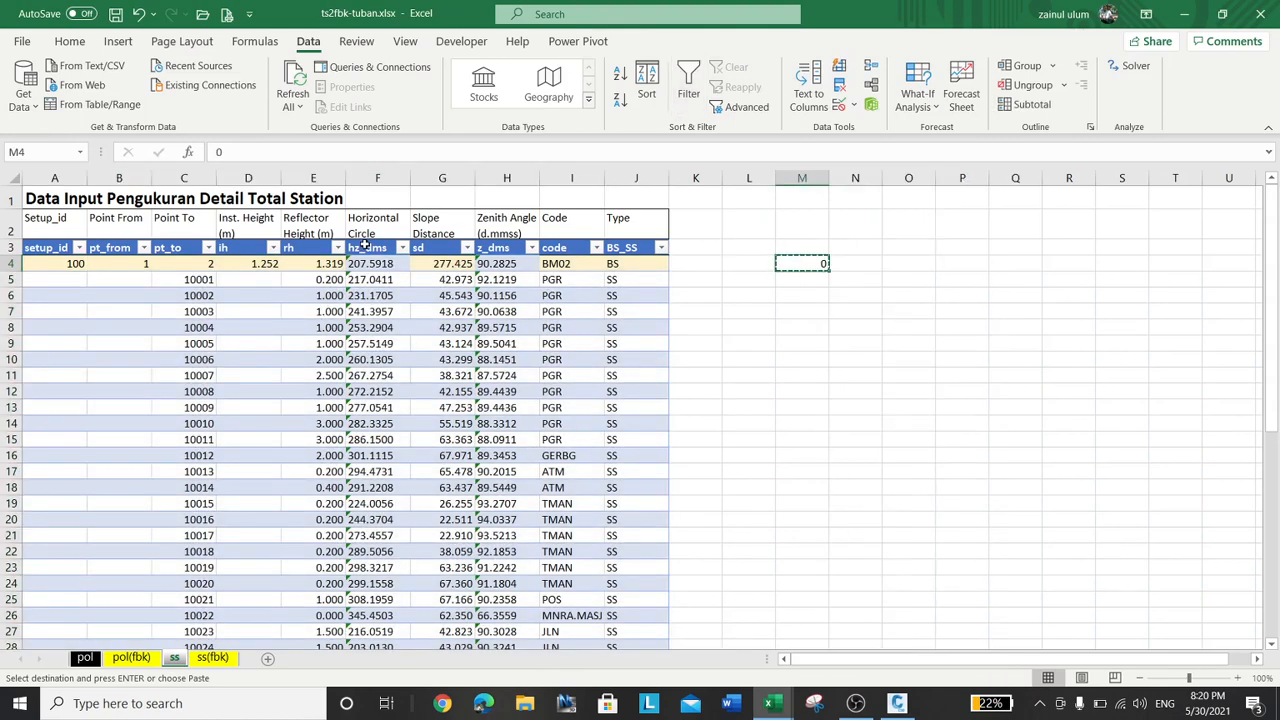
left_click_drag(366, 236, 507, 240)
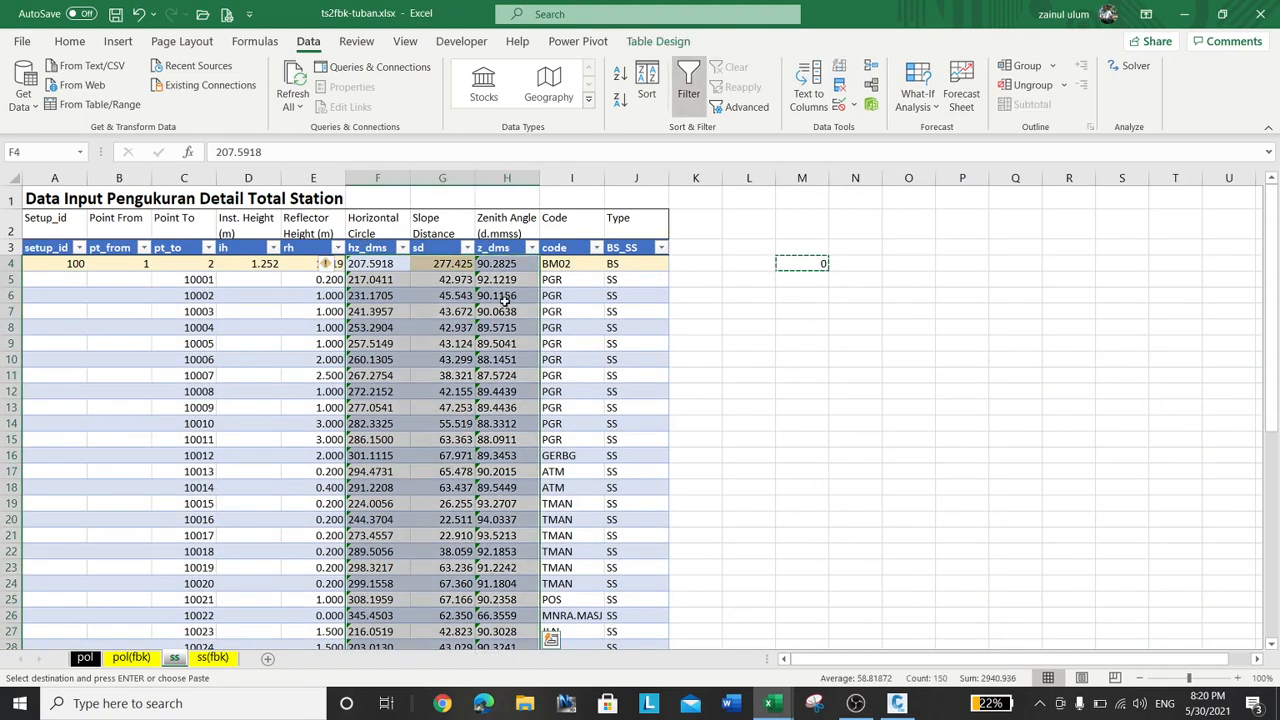
right_click(510, 256)
left_click(568, 272)
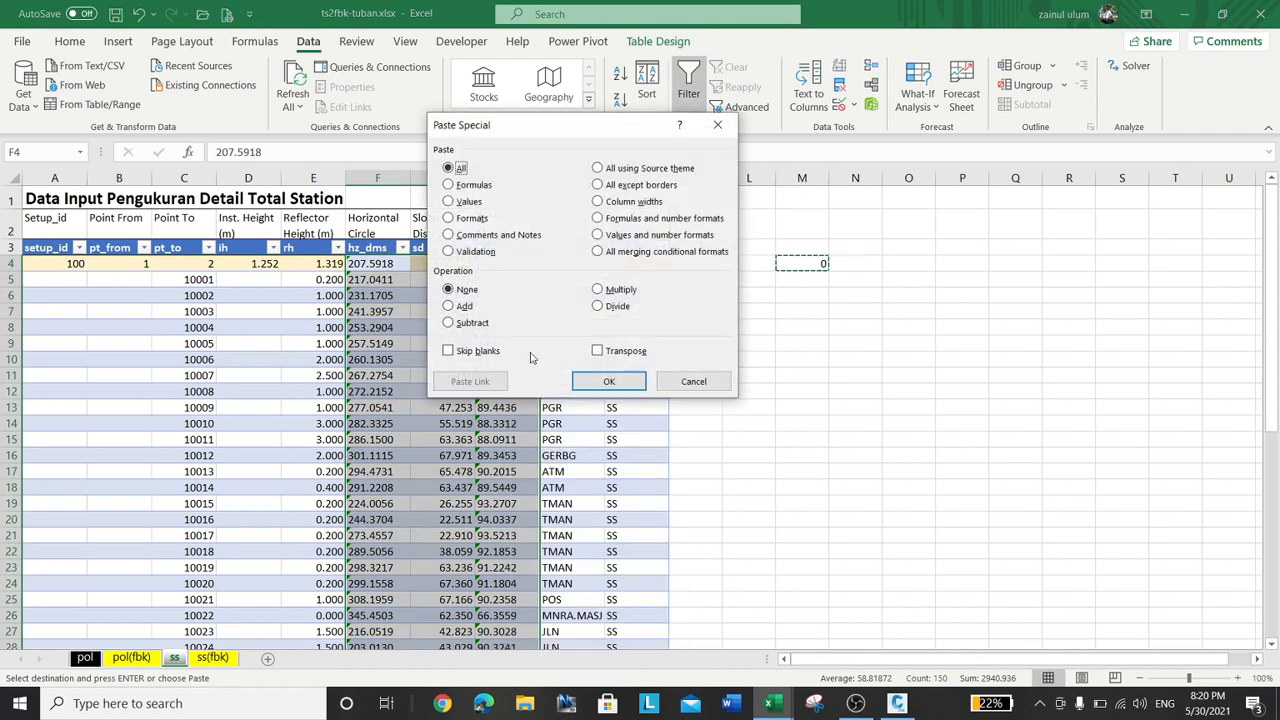
left_click(466, 203)
left_click(449, 306)
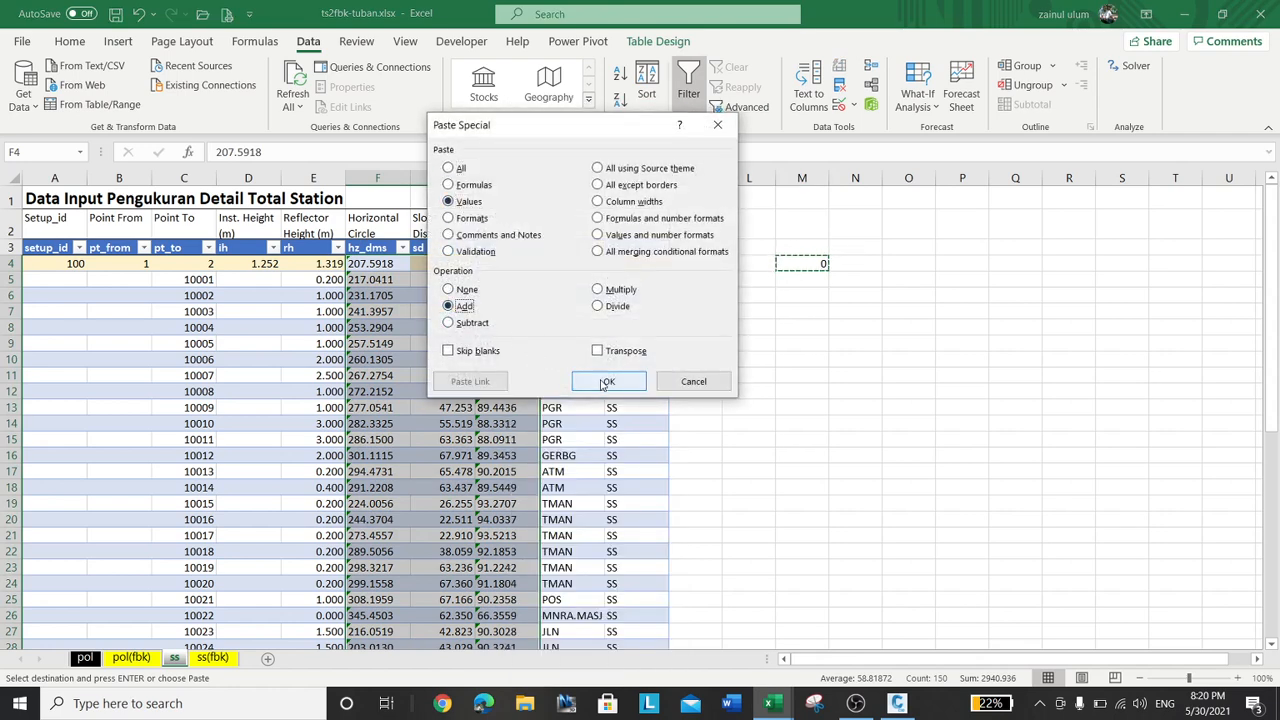
left_click(608, 381)
left_click_drag(750, 439, 798, 440)
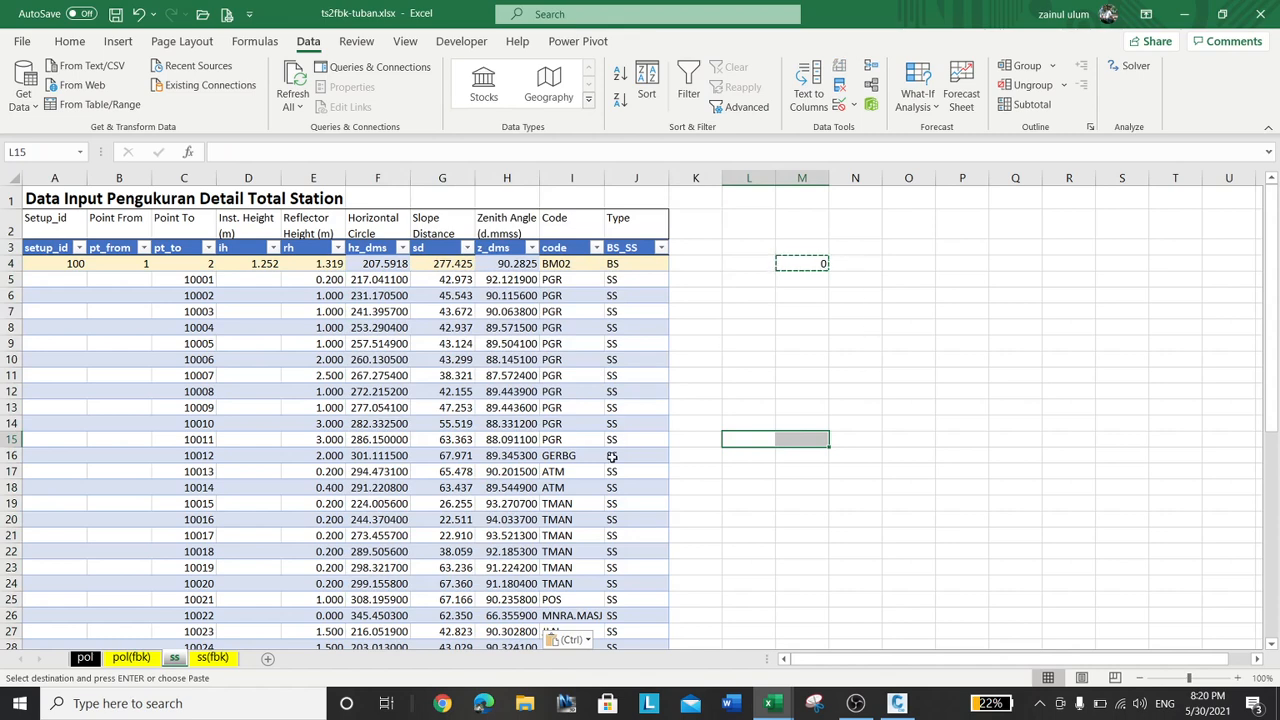
left_click(270, 405)
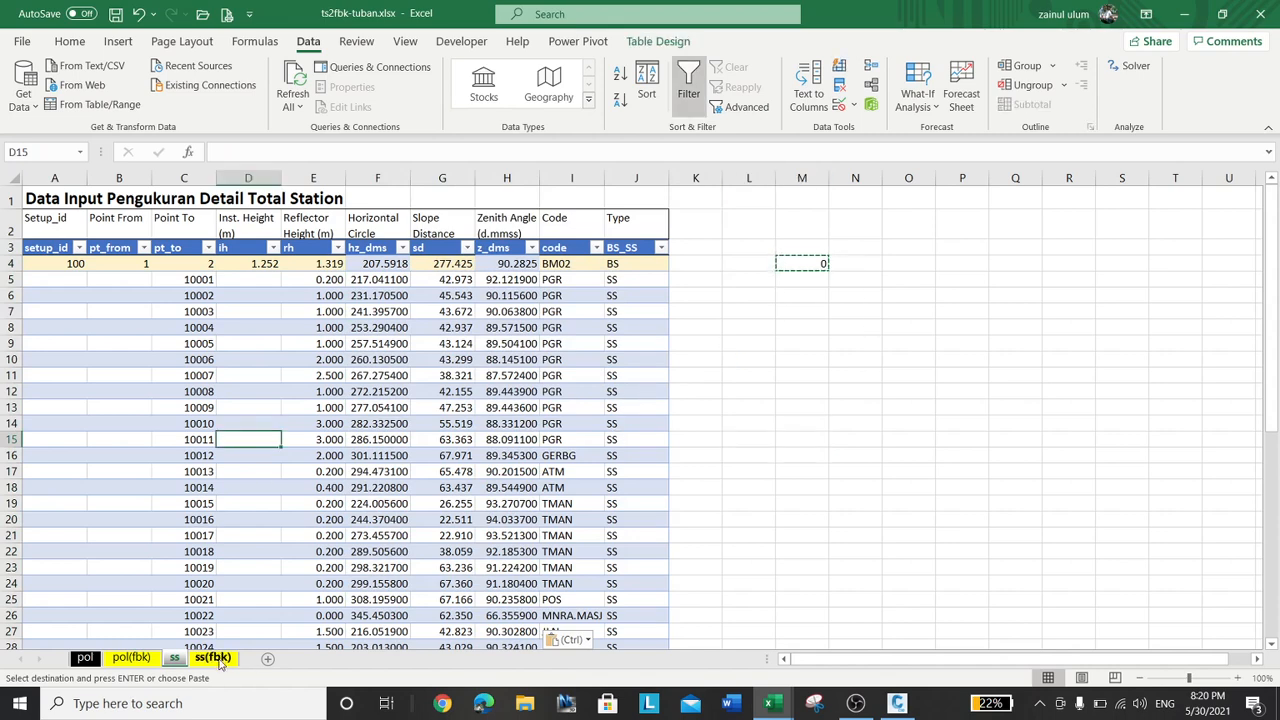
Refresh the query table on the ss(fbk) sheet and check its FBK lines through to the last row
left_click(212, 657)
right_click(230, 257)
left_click(296, 322)
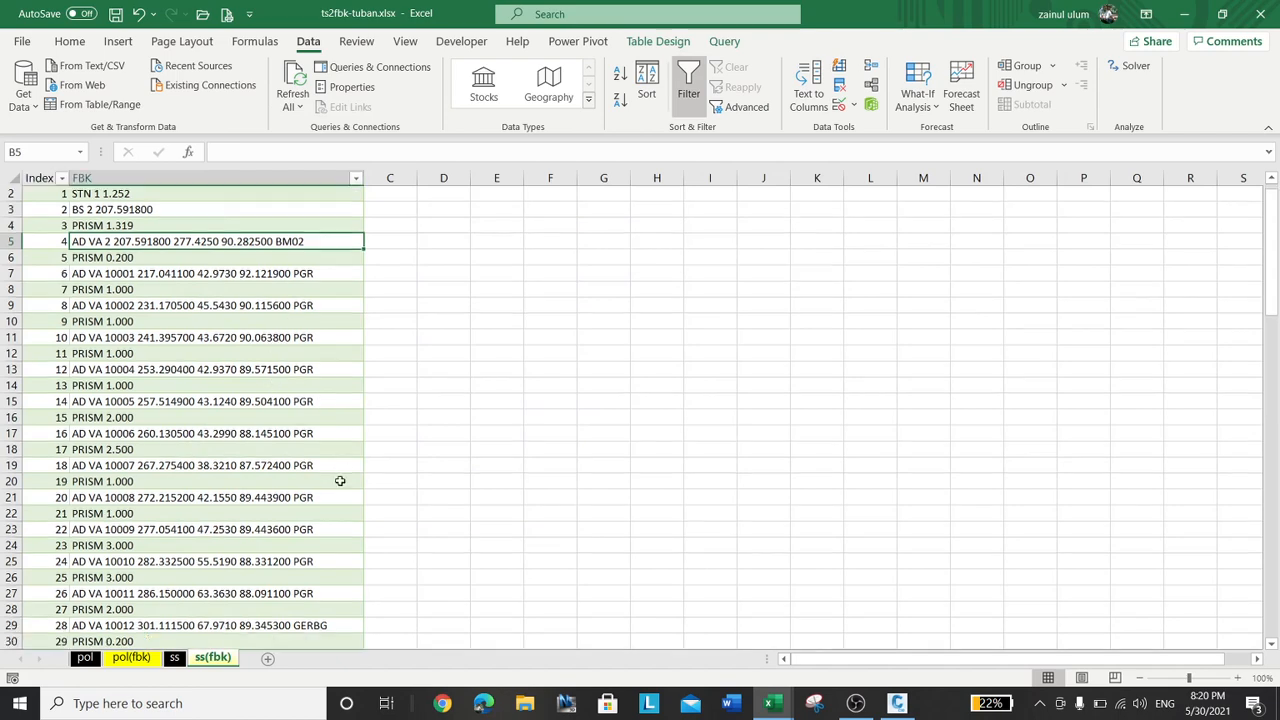
scroll(340, 480, "down", 20)
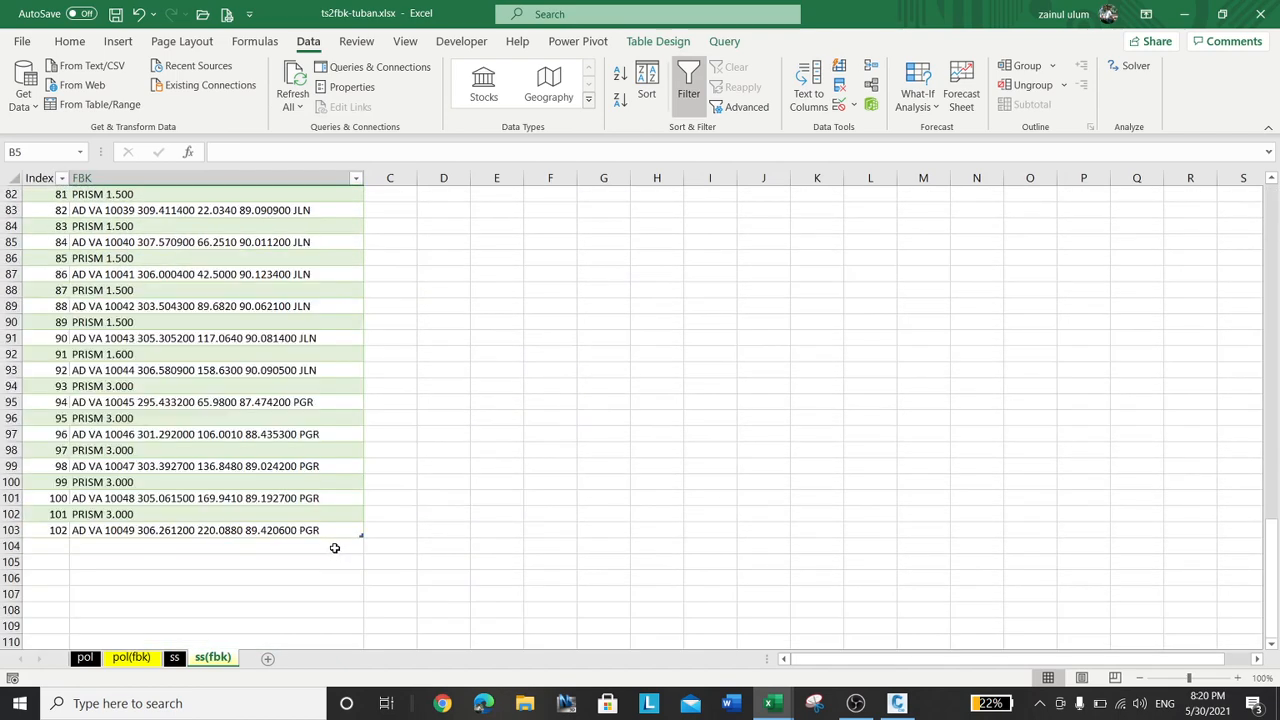
scroll(335, 550, "up", 20)
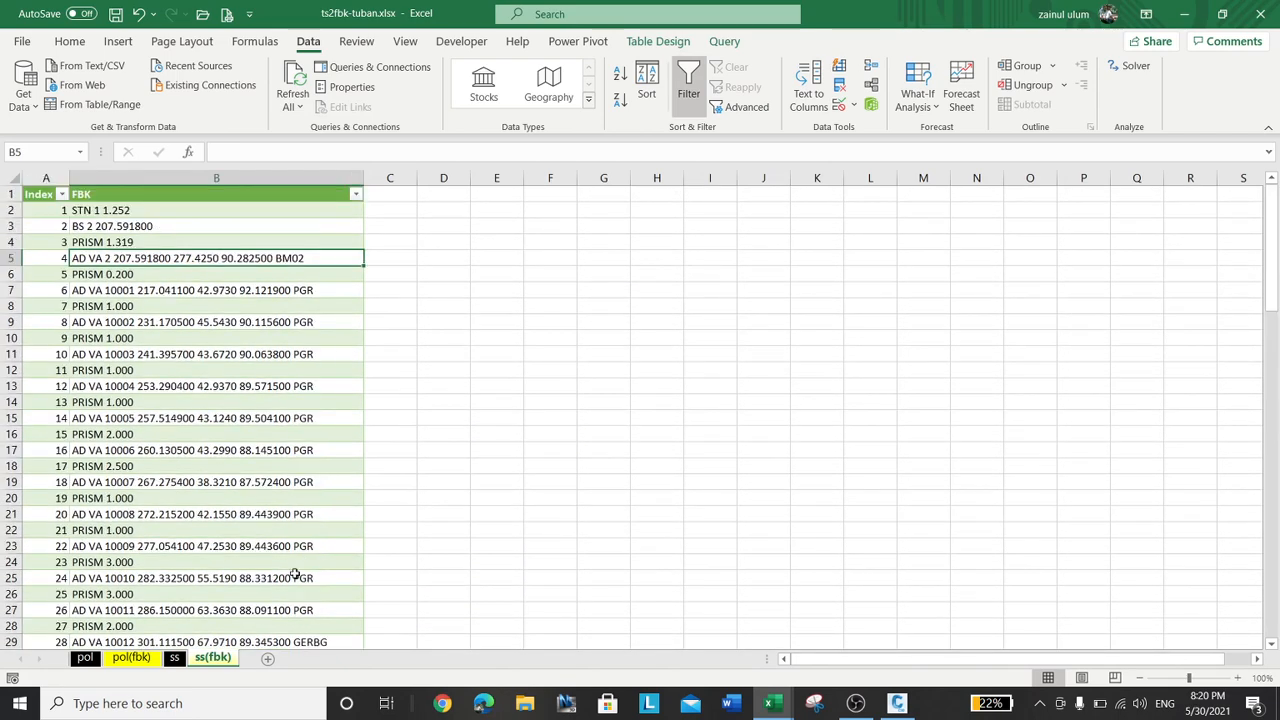
Select and copy all data in the FBK column of the ss(fbk) table, without the header
left_click(230, 186)
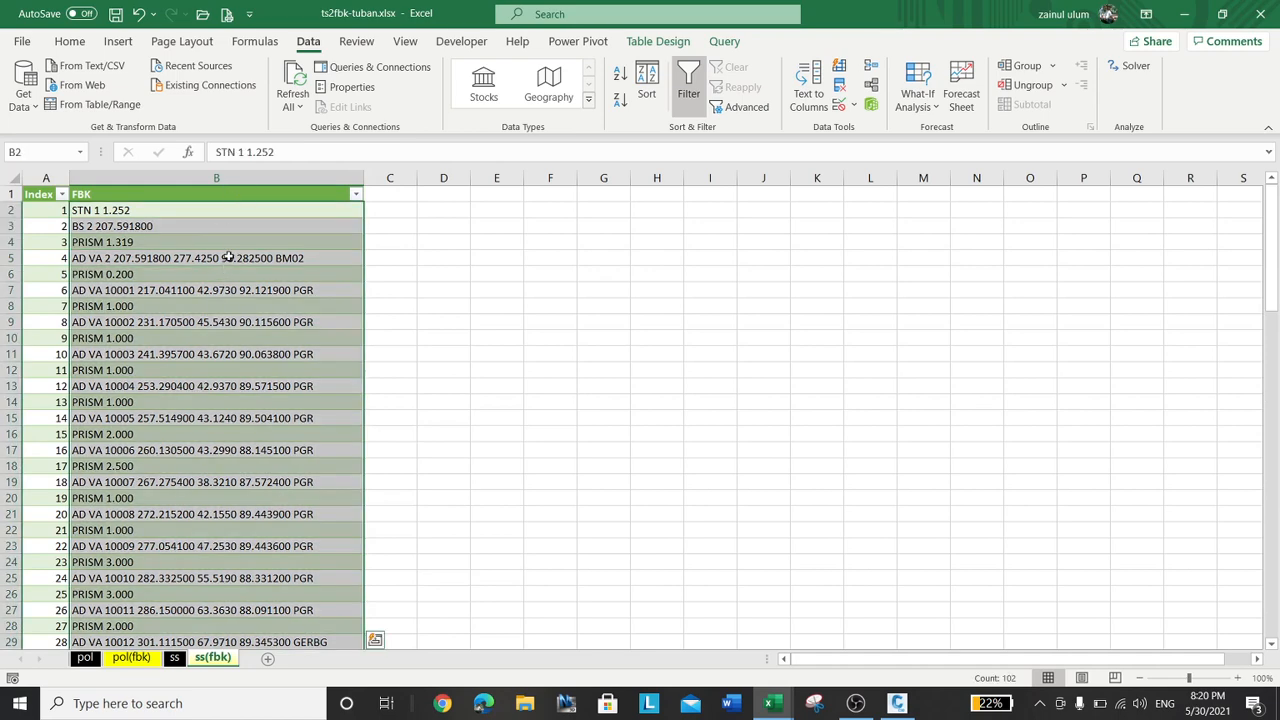
right_click(232, 240)
left_click(268, 194)
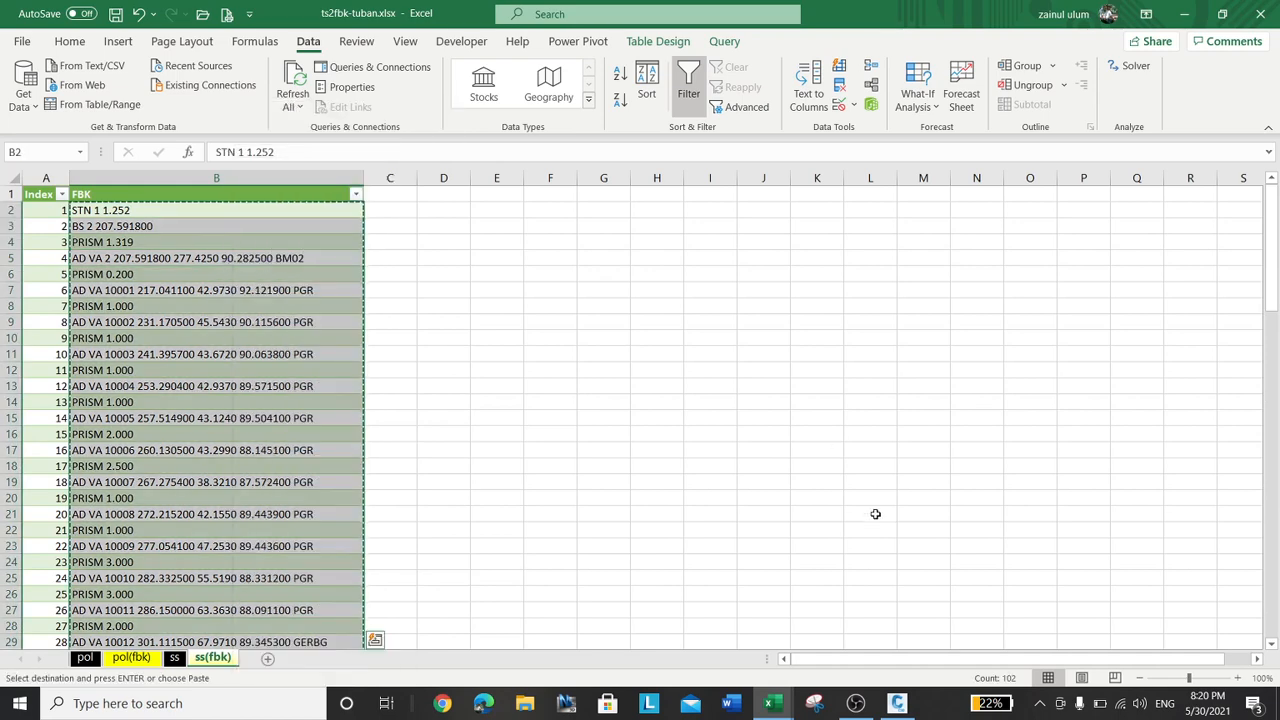
Open Notepad and paste the copied detail FBK lines into the blank document
left_click(121, 707)
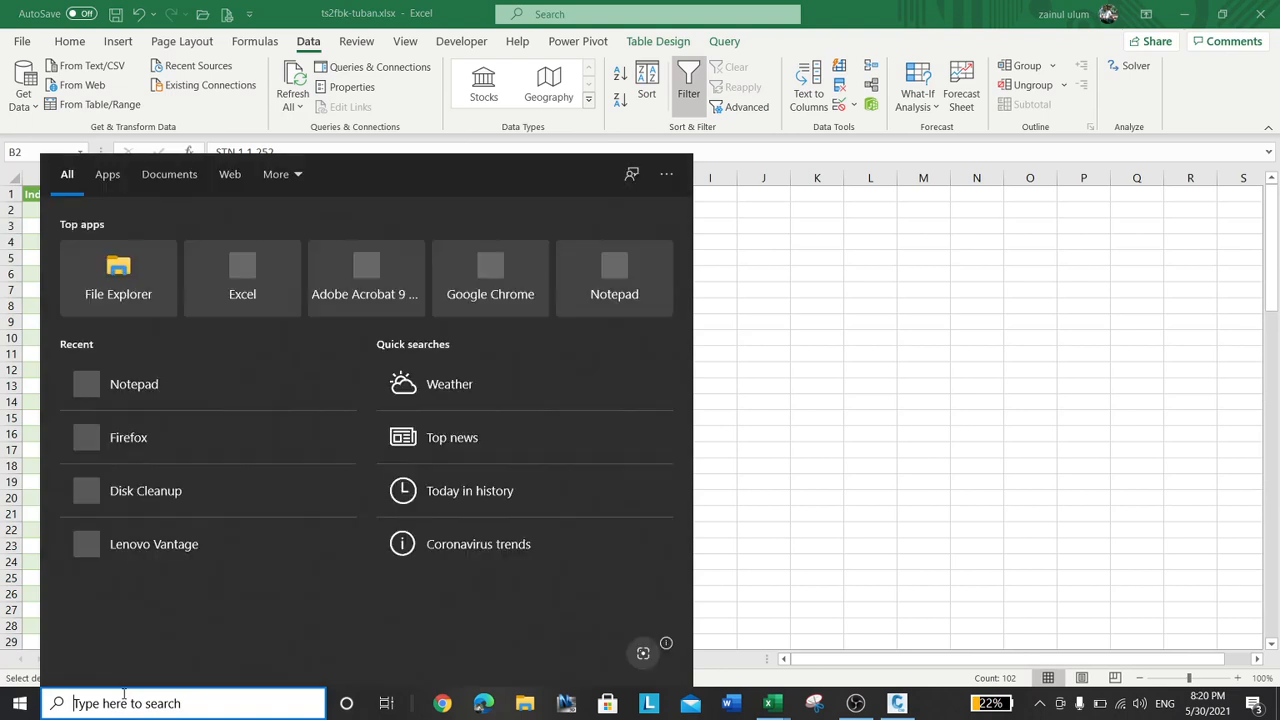
type("note")
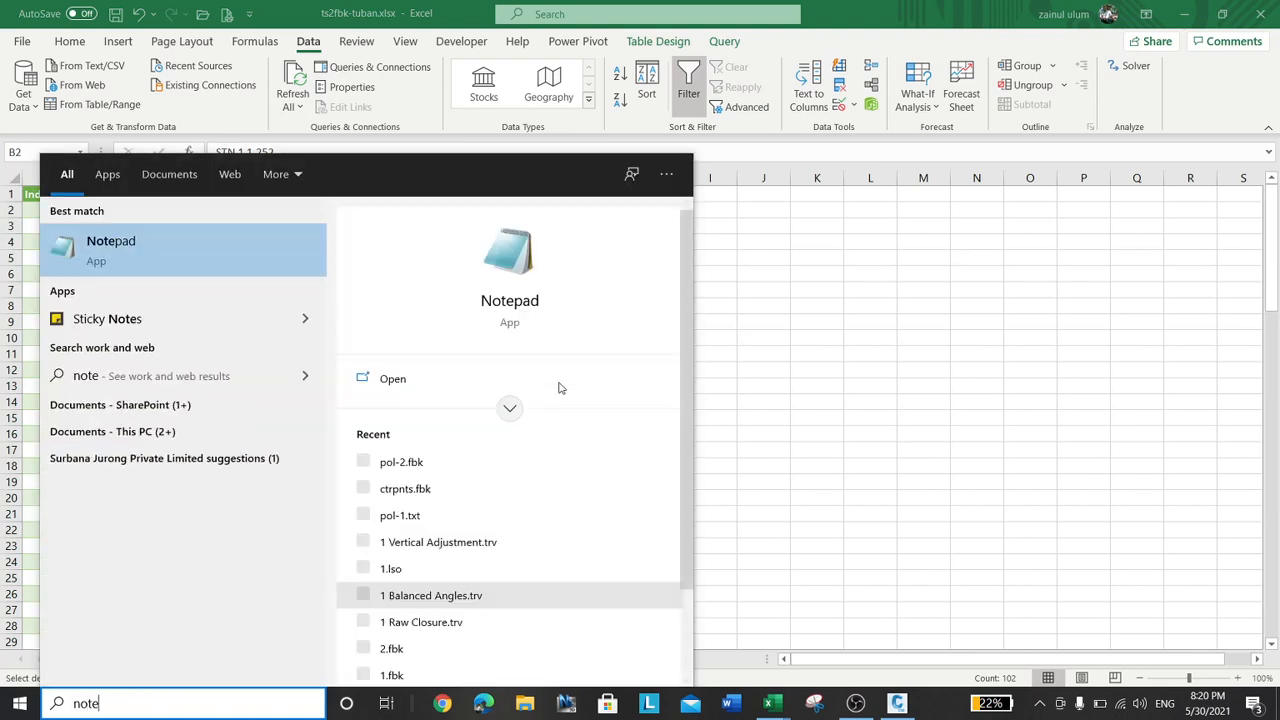
left_click(501, 248)
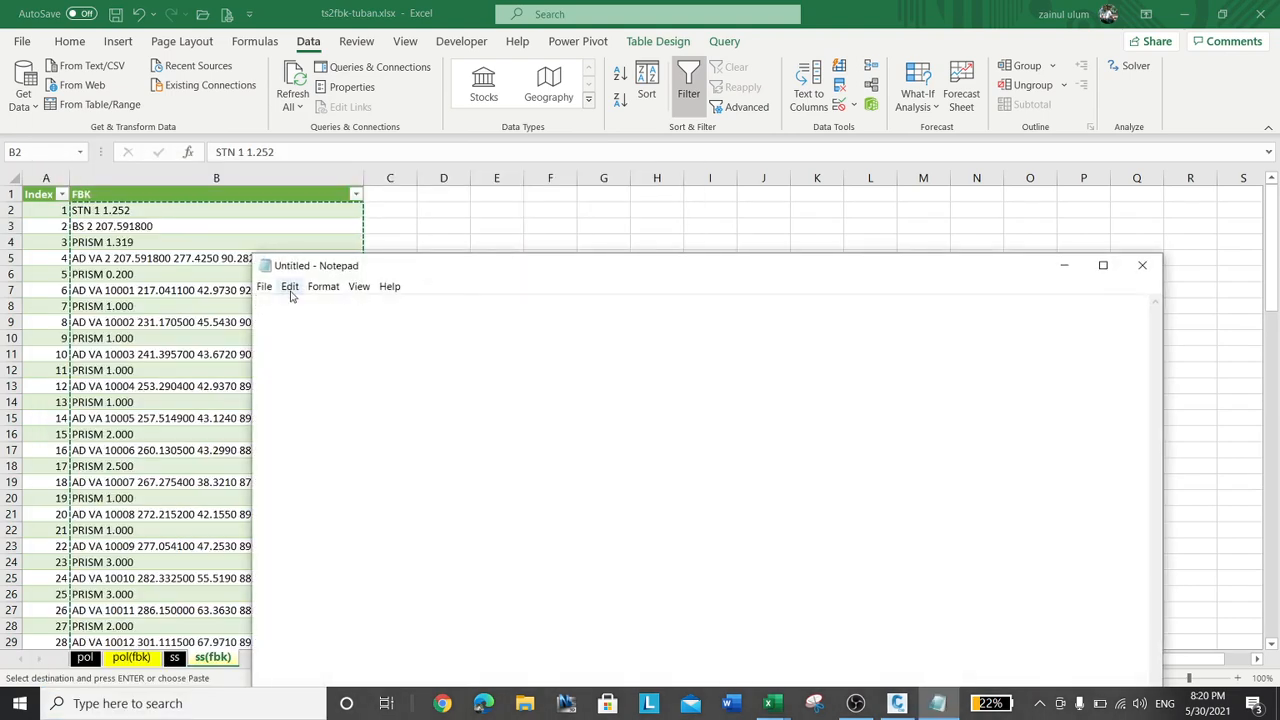
left_click(289, 287)
left_click(310, 357)
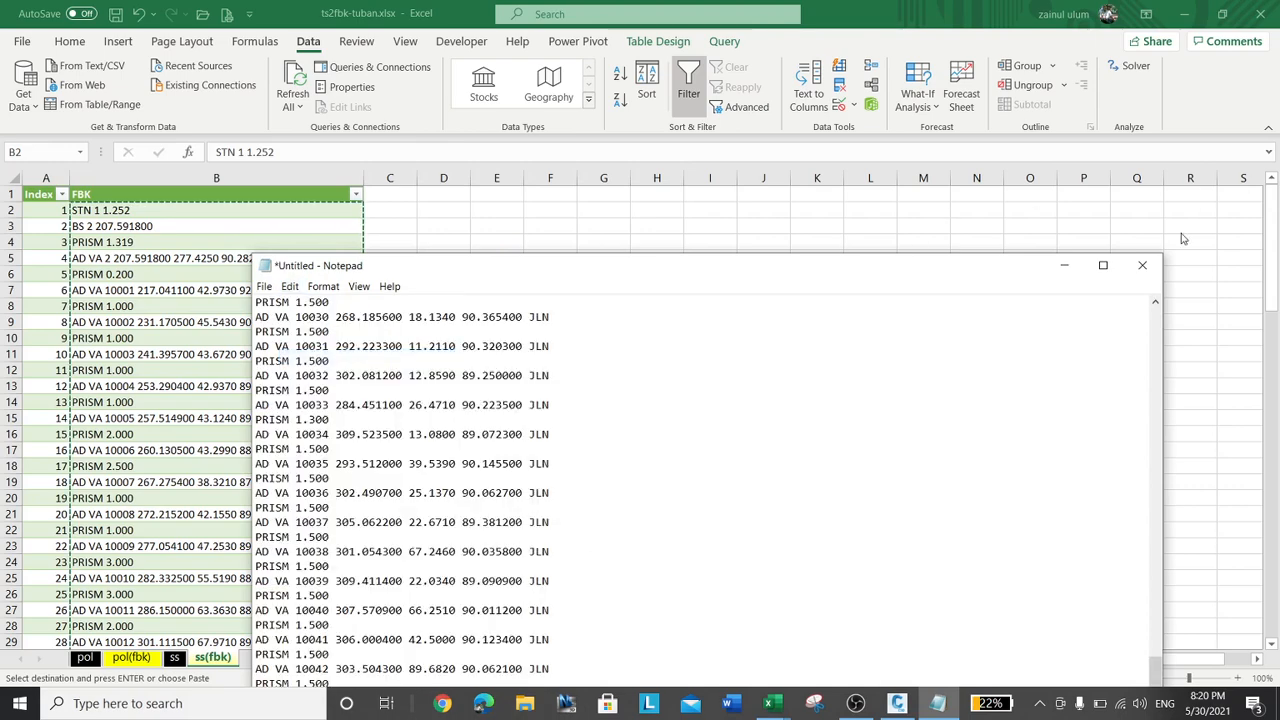
Save the text as detail.fbk in the _dbsurvey_tuban fbk folder with file type All Files, and close Notepad
left_click(264, 286)
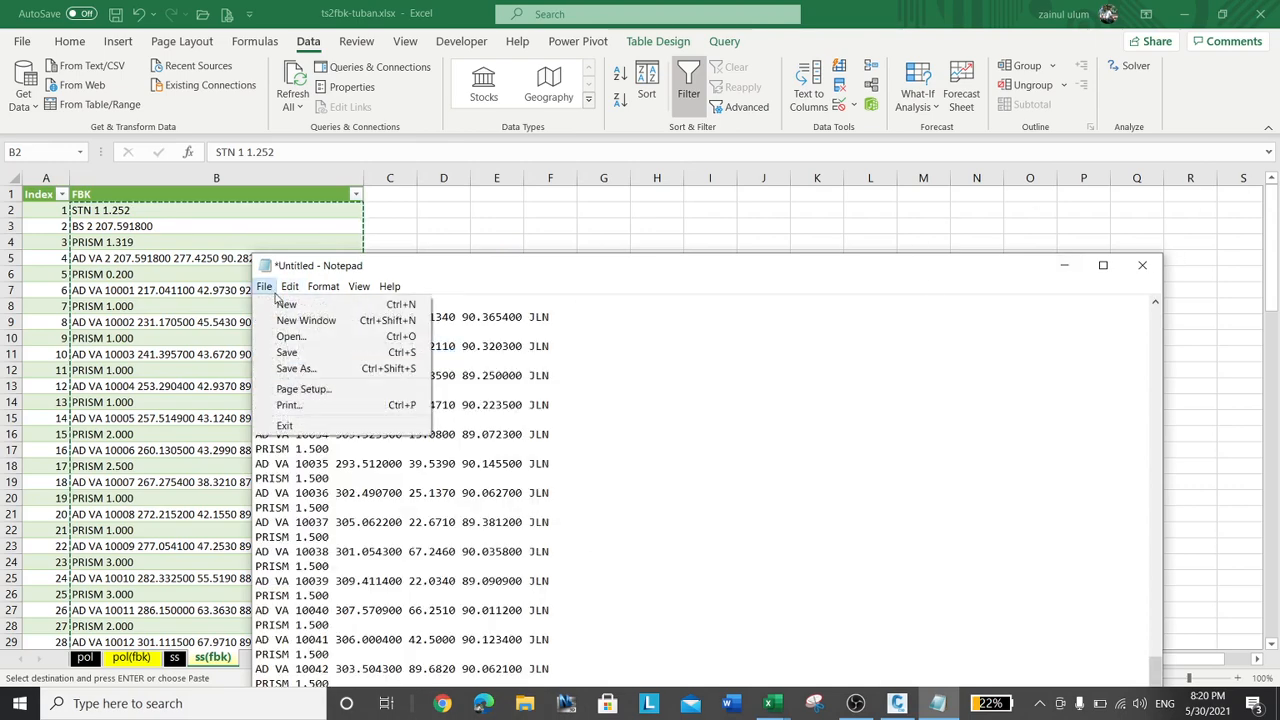
left_click(288, 366)
left_click(808, 566)
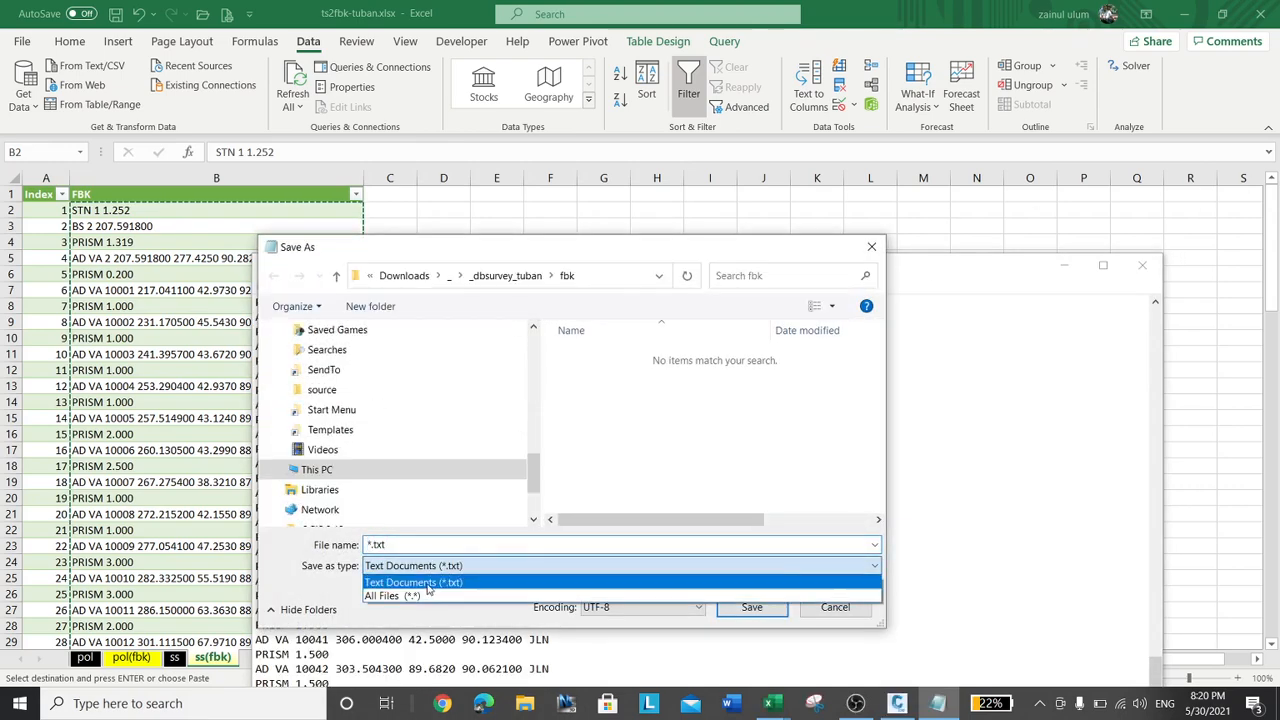
left_click(434, 597)
left_click(406, 545)
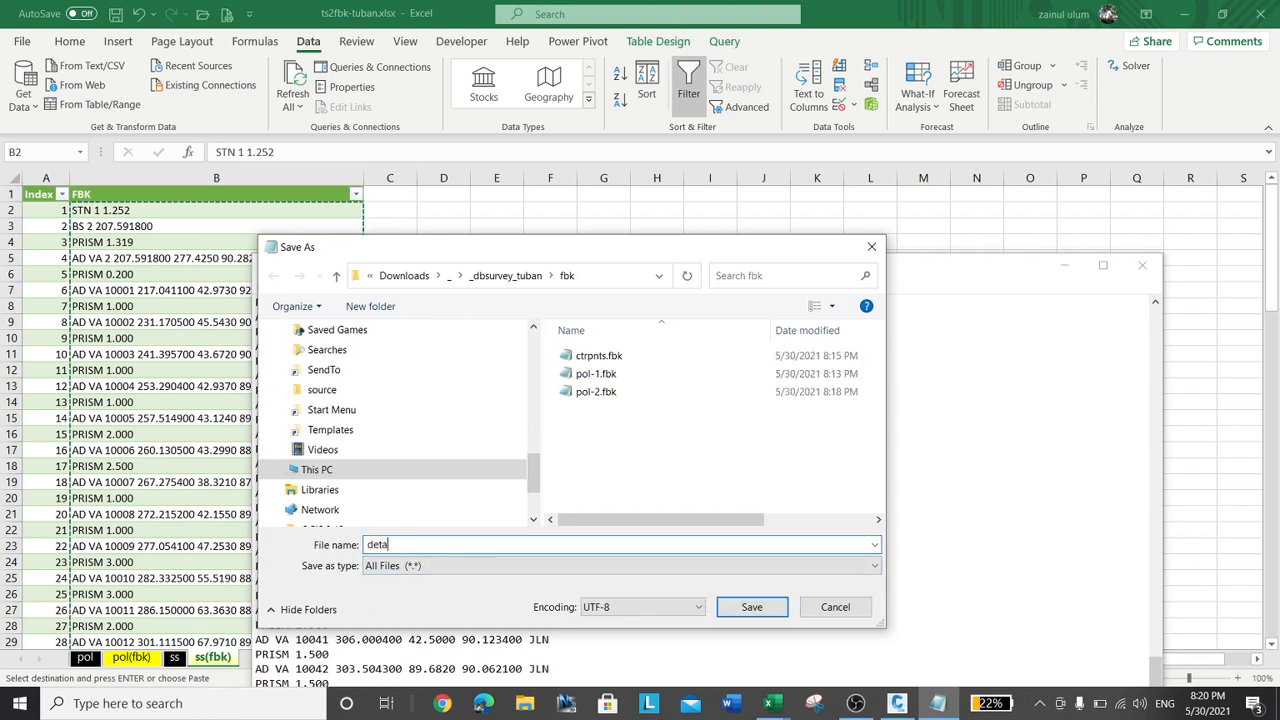
type("detail.fbk")
left_click(754, 610)
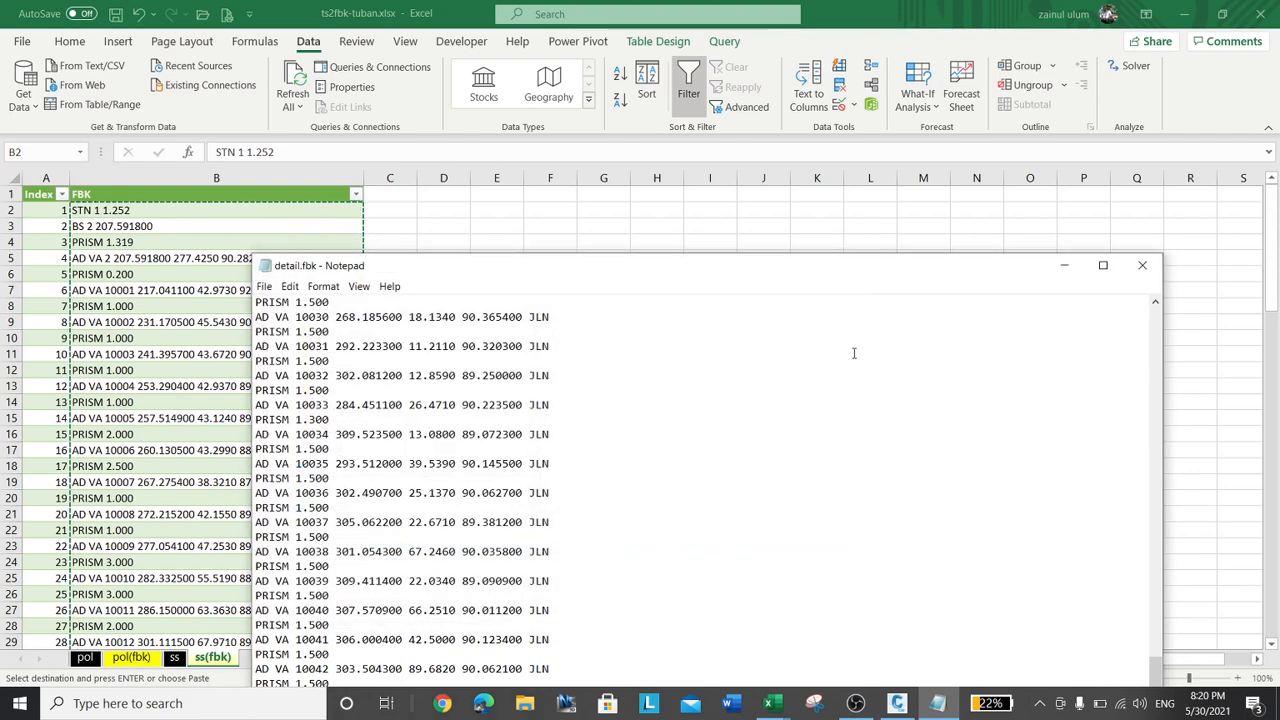
left_click(1142, 265)
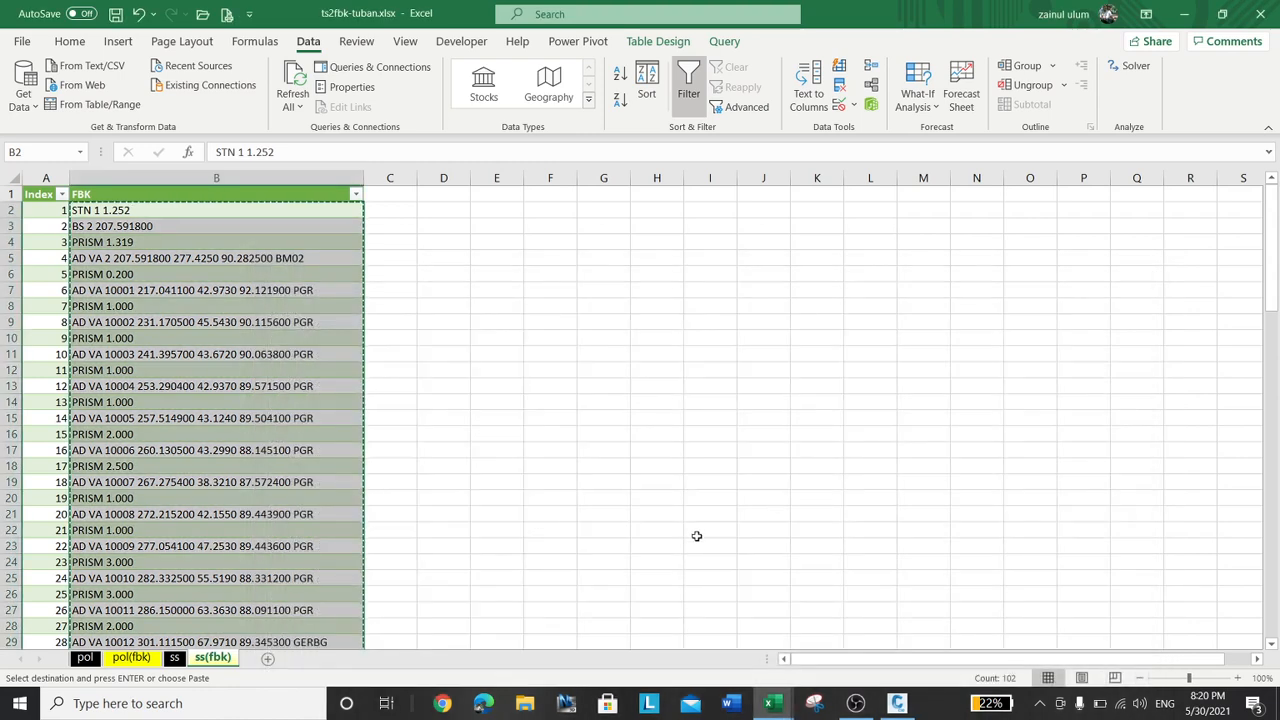
Save and close ts2fbk-tuban.xlsx, and close Hitungan SUTT Tuban FIX_.xlsx with its changes saved
left_click(116, 14)
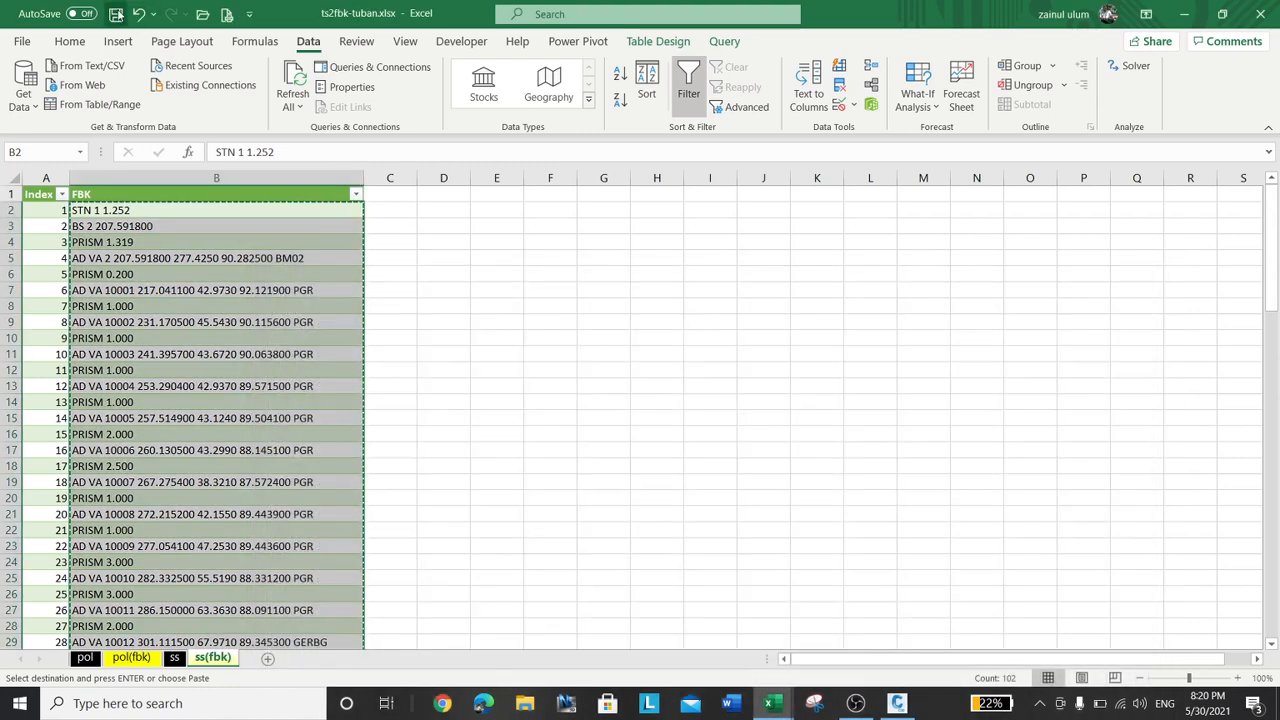
left_click(1276, 16)
left_click(1262, 14)
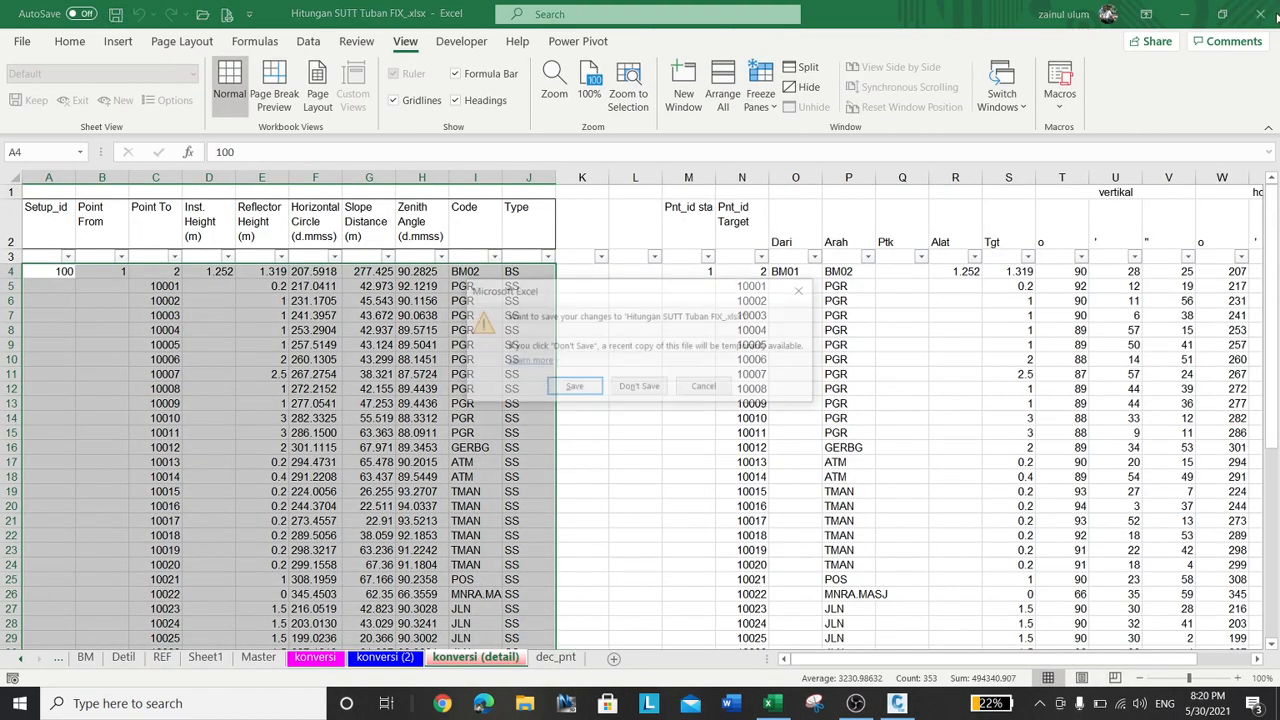
left_click(585, 386)
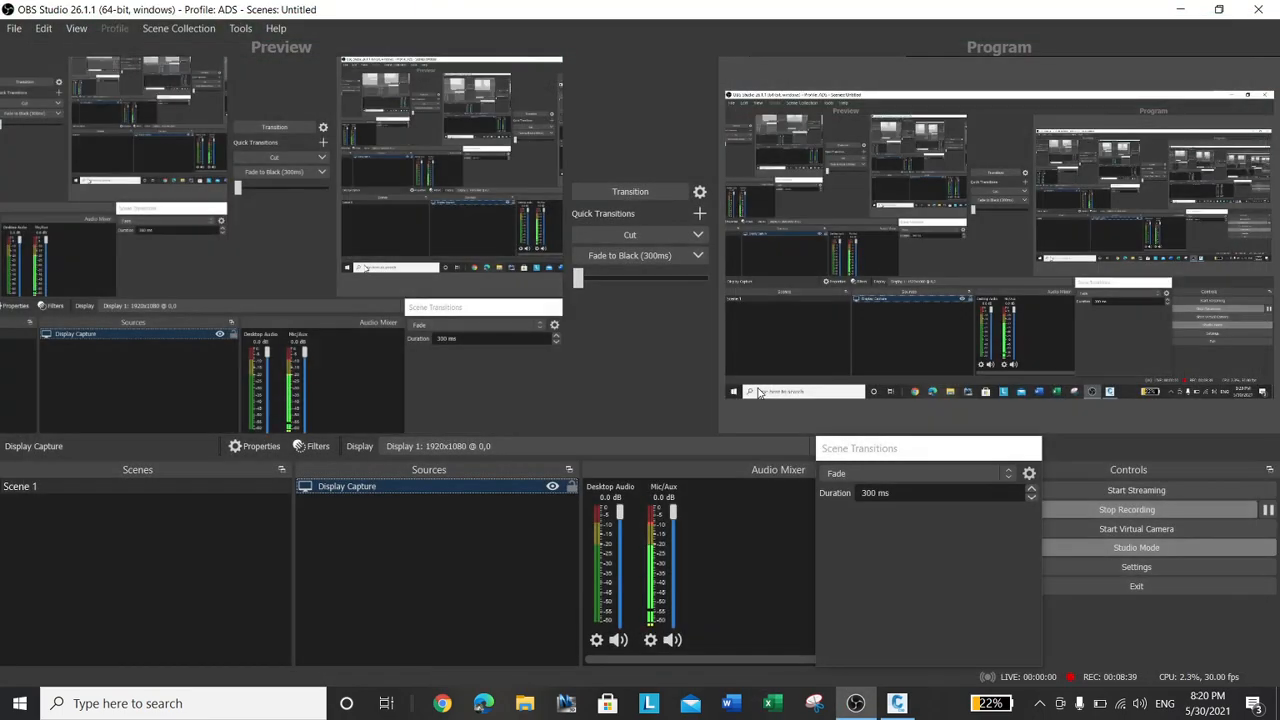
Clear the remaining window, switch to File Explorer and open the _dbsurvey_tuban folder inside the _ folder of Downloads
left_click(1180, 10)
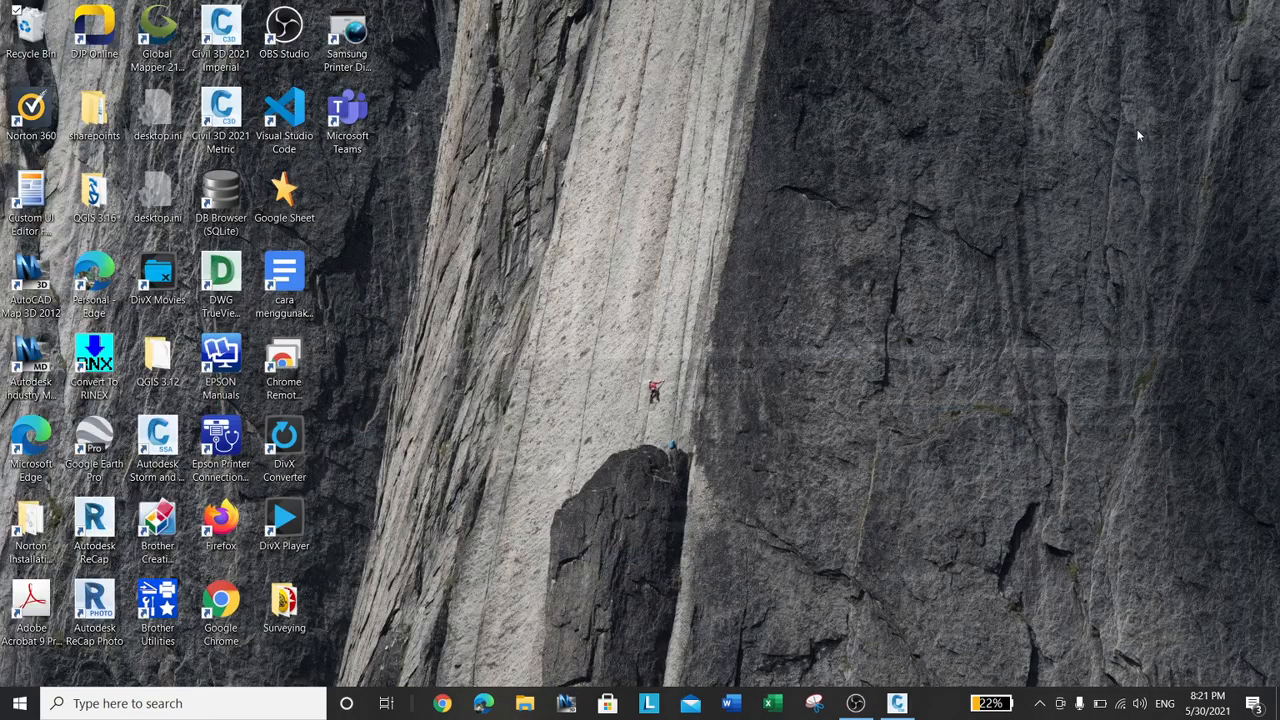
left_click(897, 703)
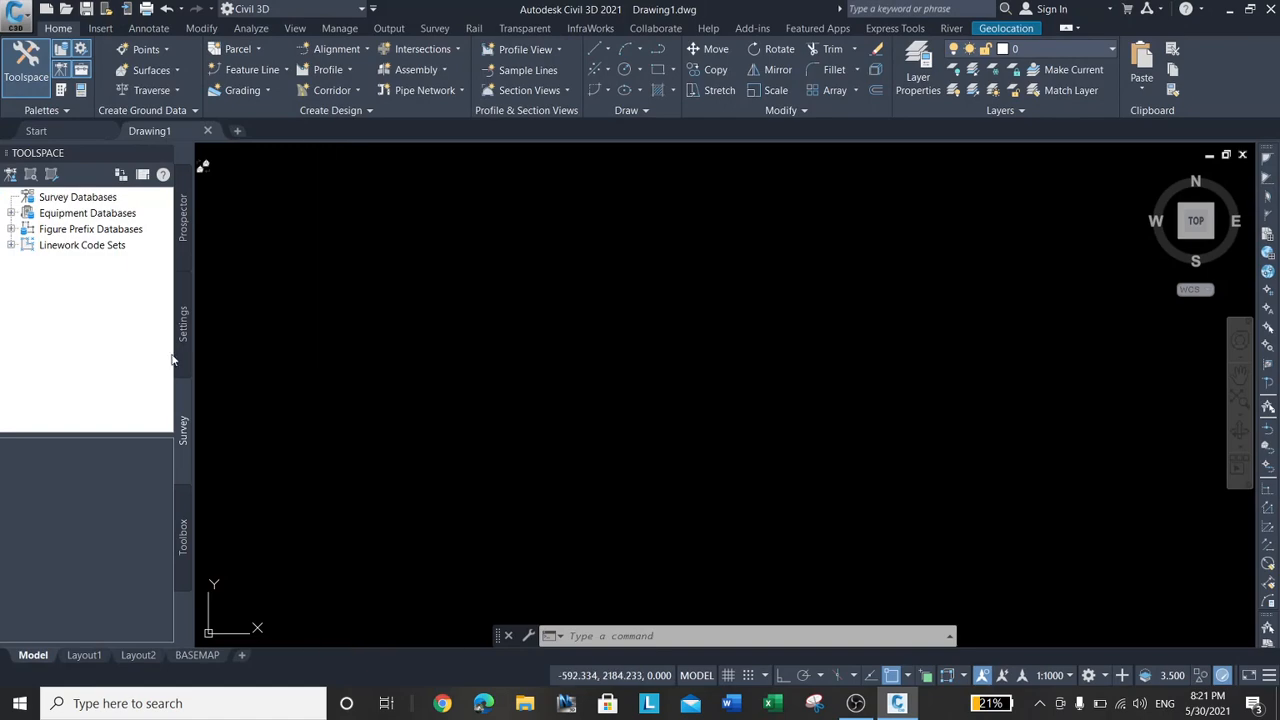
left_click(540, 710)
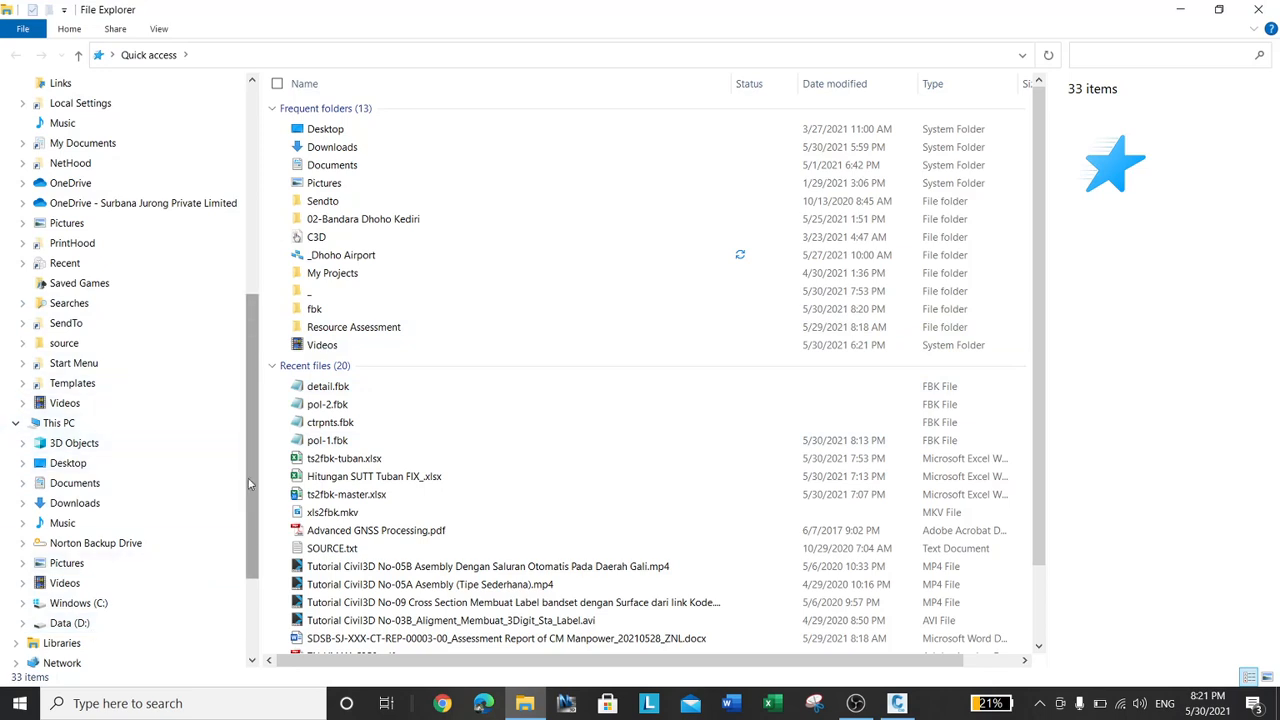
left_click_drag(253, 488, 258, 265)
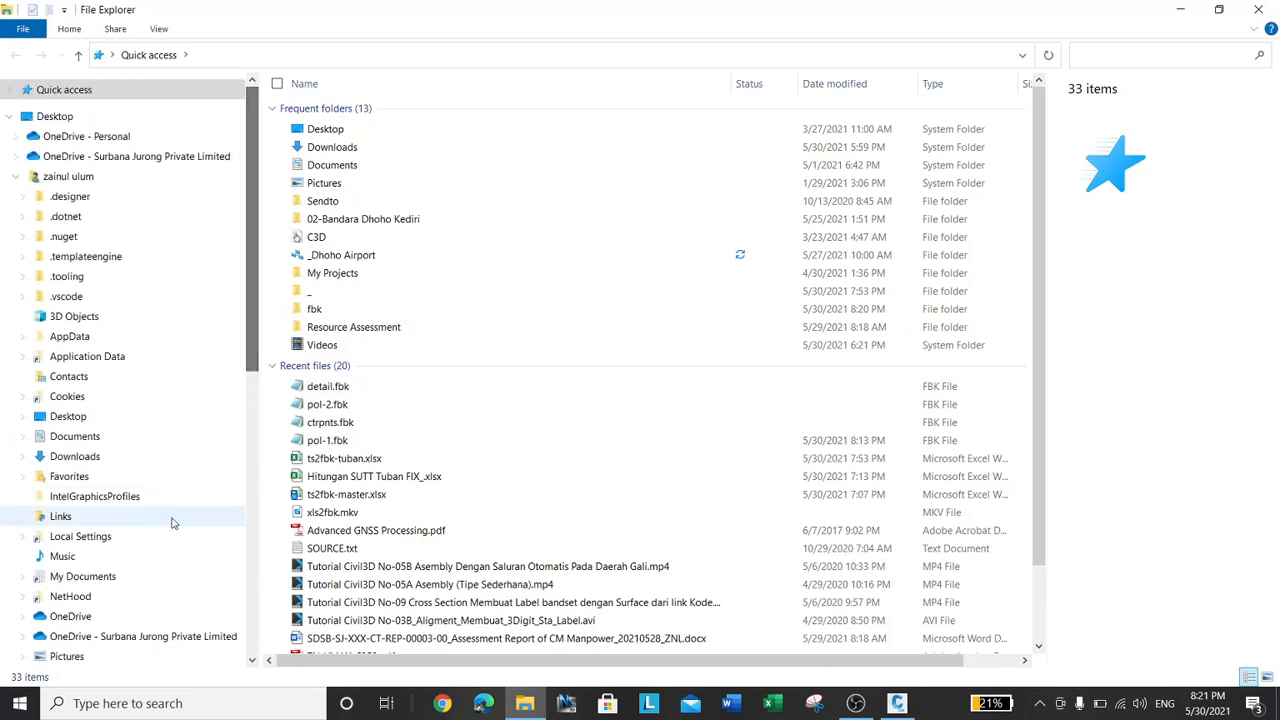
left_click(108, 456)
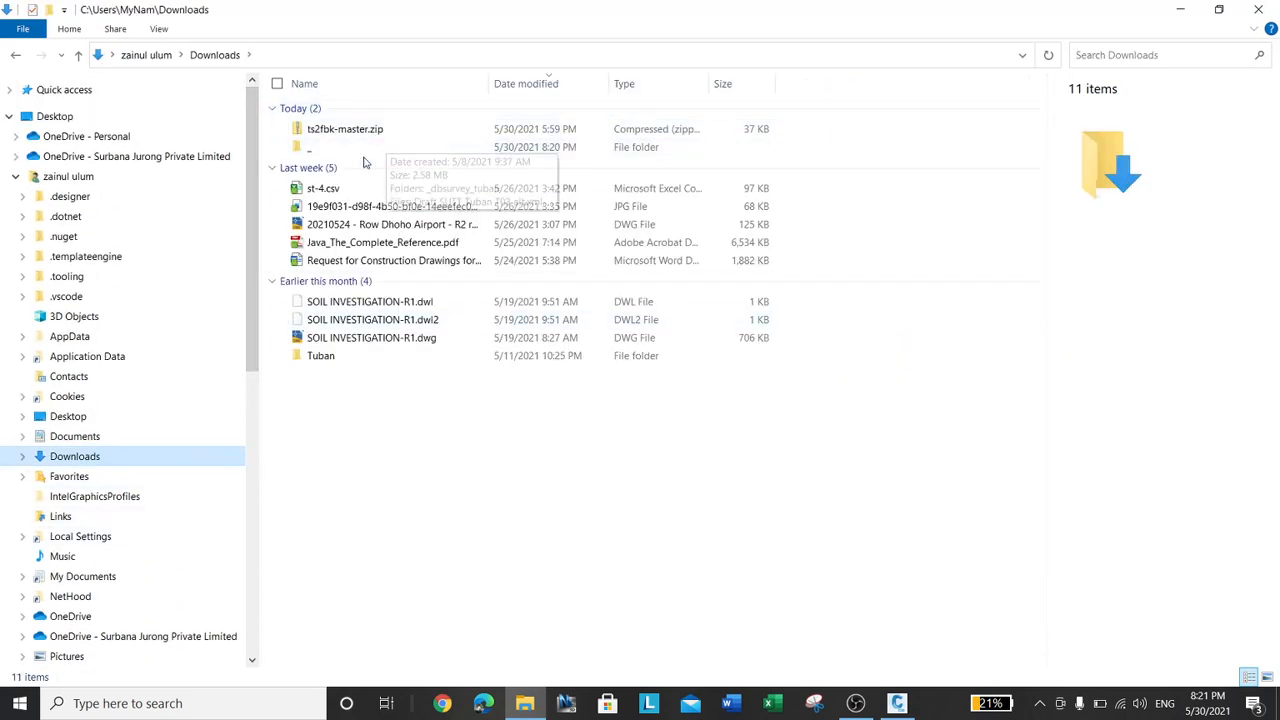
double_click(364, 155)
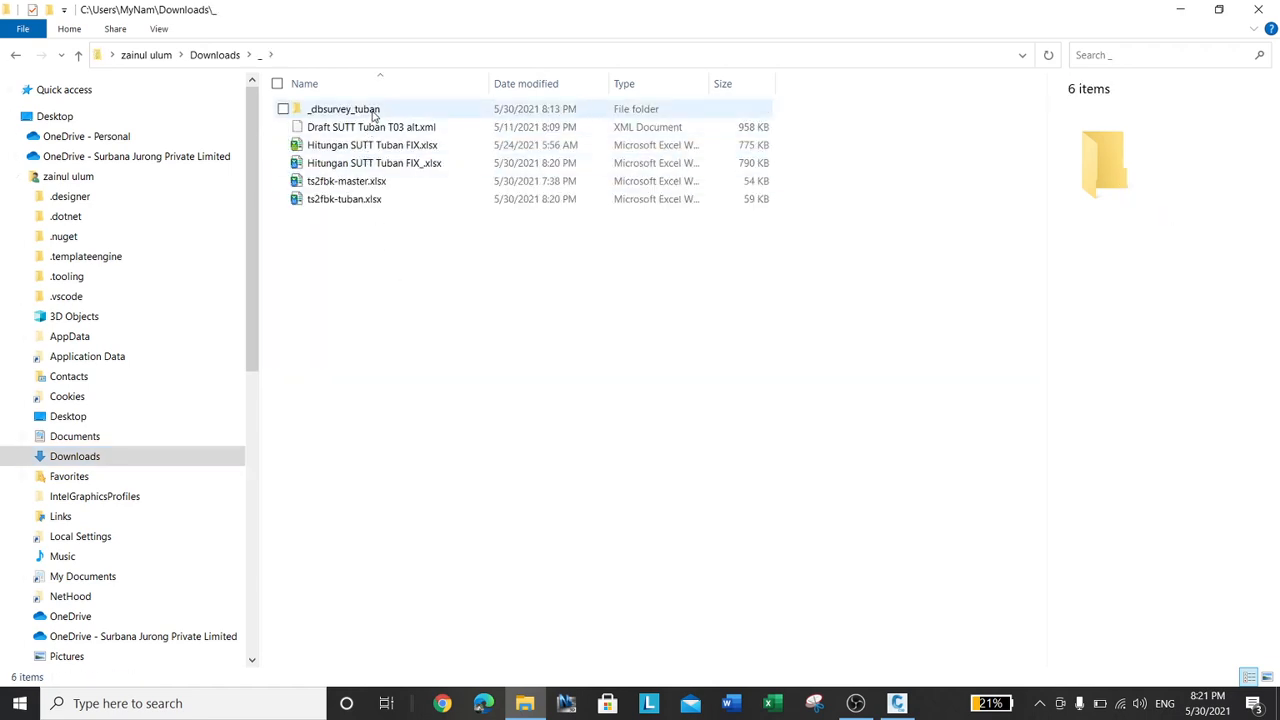
double_click(368, 116)
Copy the full path of the _dbsurvey_tuban folder
left_click(410, 58)
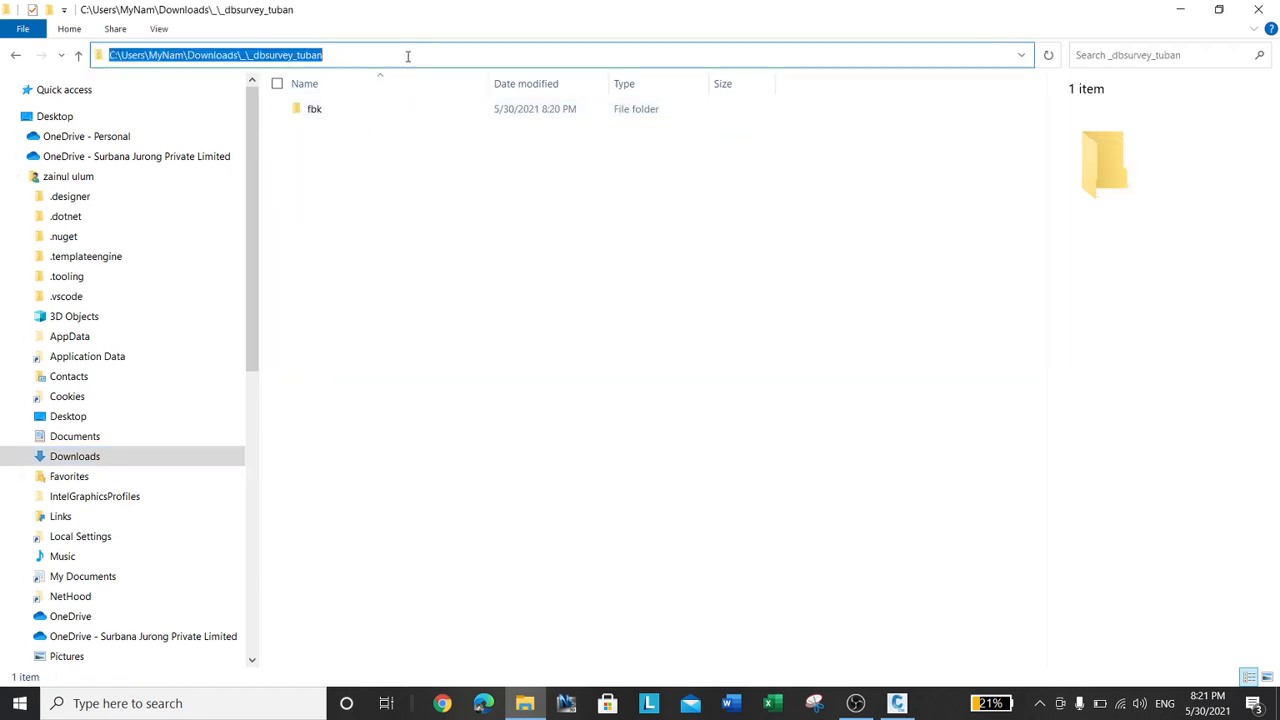
right_click(298, 56)
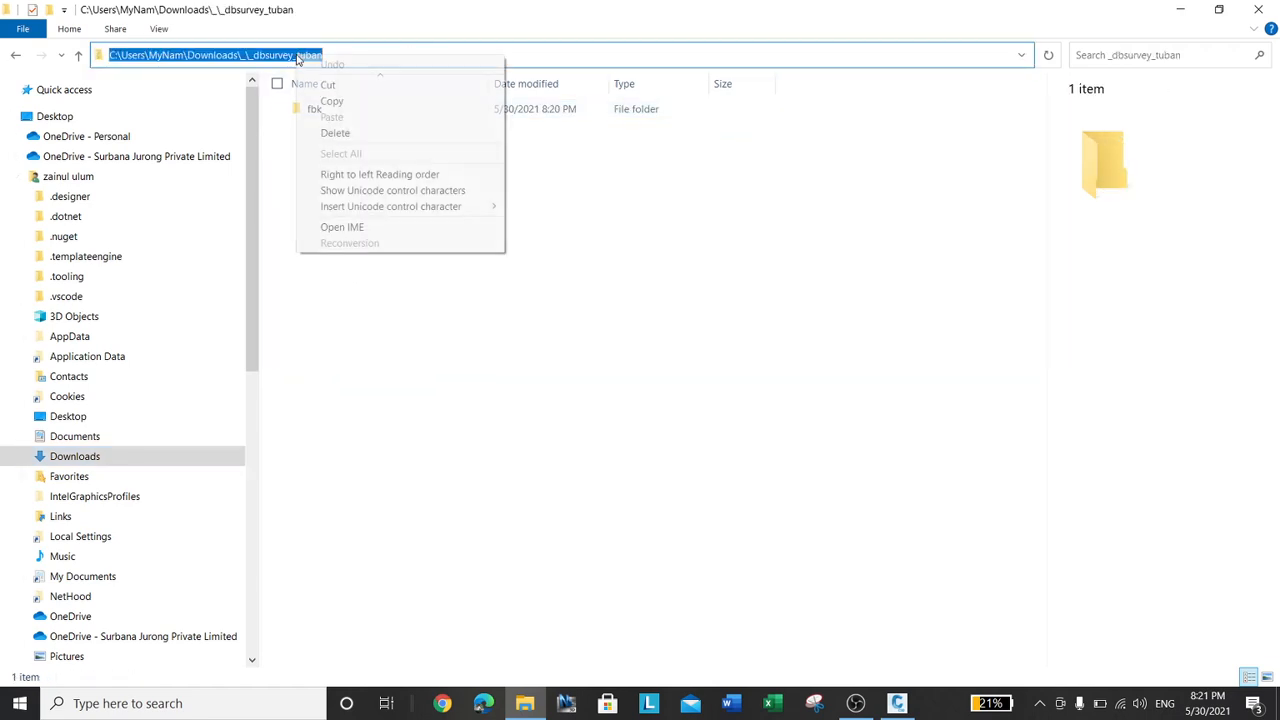
left_click(331, 101)
left_click(416, 200)
Switch to Civil 3D, widen the Toolspace and bring up its survey databases
left_click(897, 703)
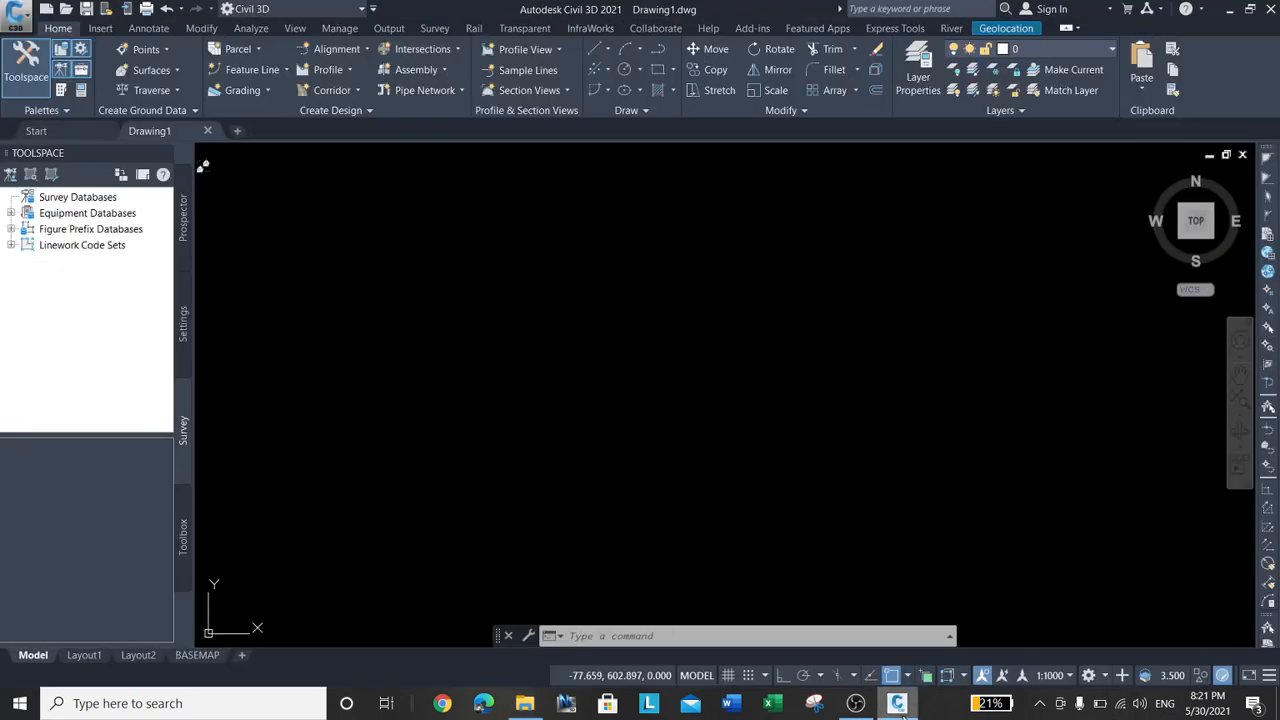
left_click(91, 200)
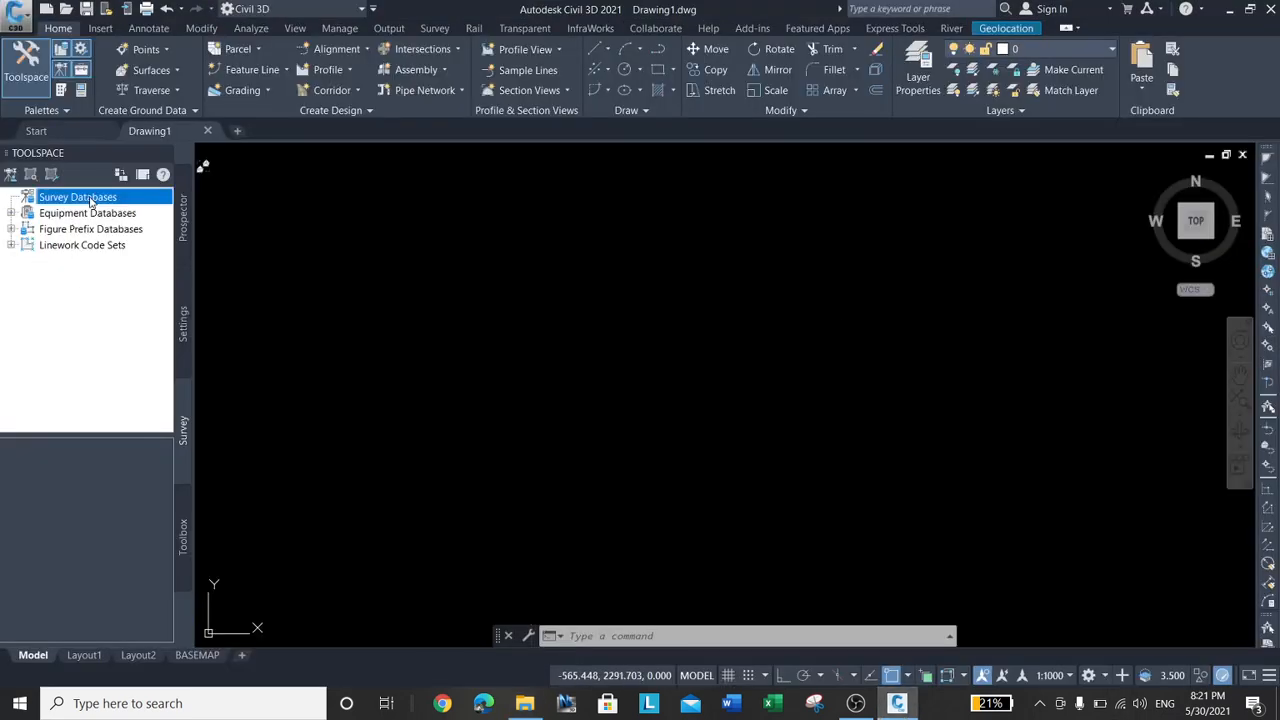
left_click(183, 197)
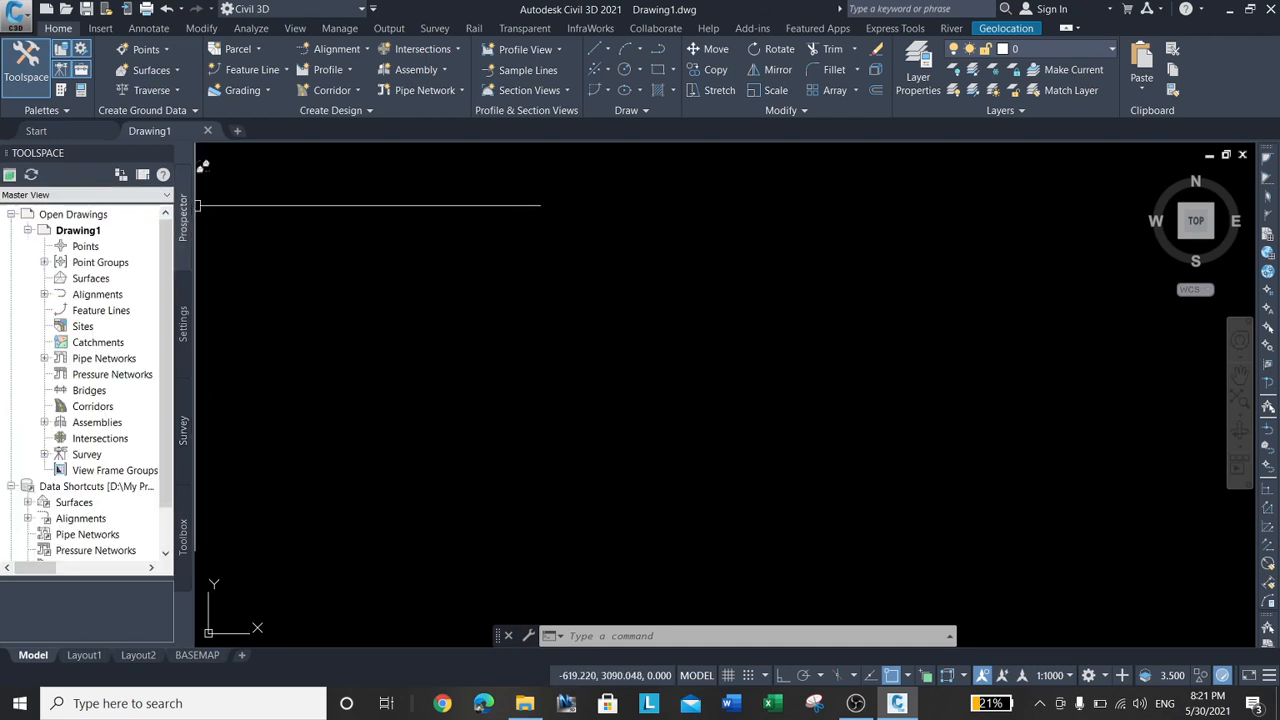
left_click(35, 78)
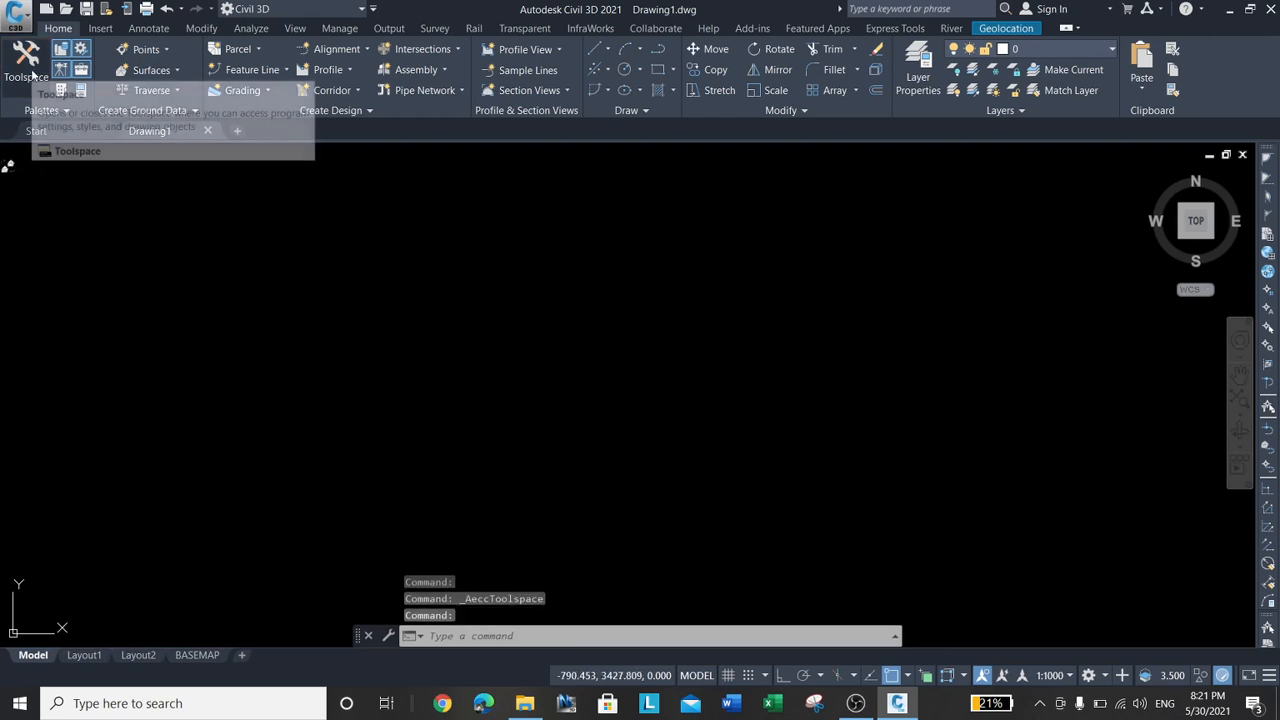
left_click(35, 78)
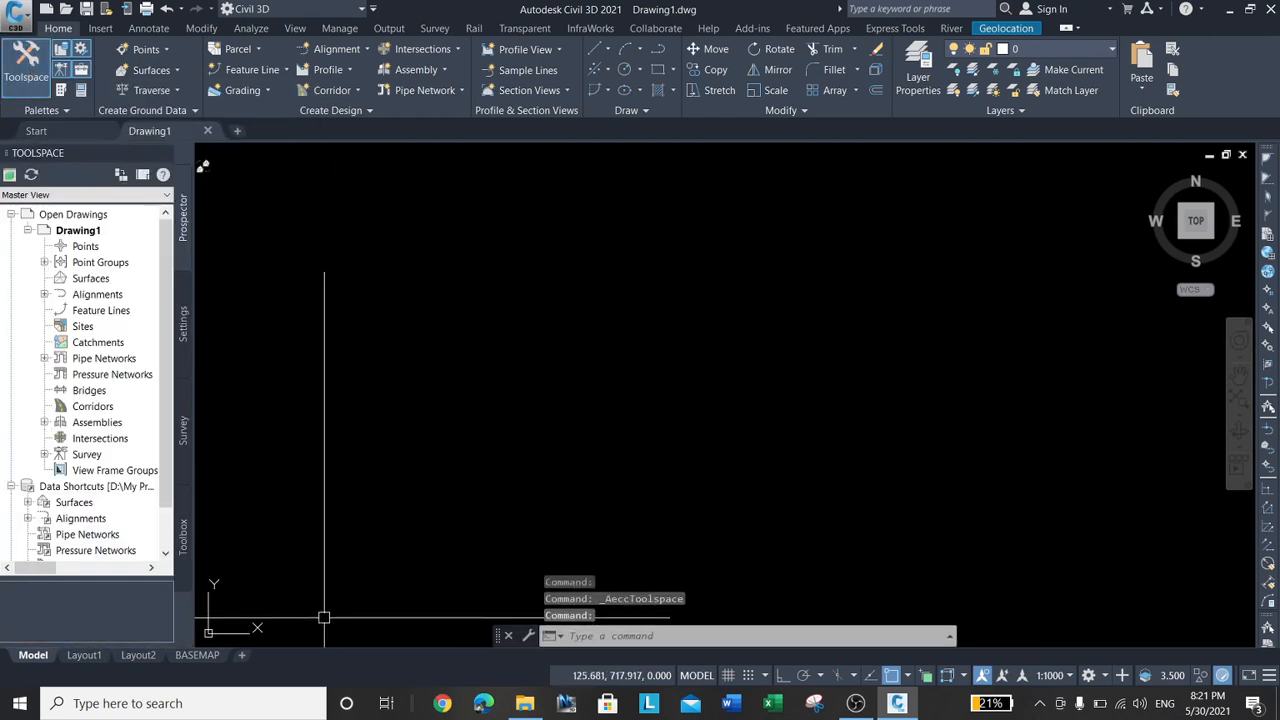
left_click_drag(195, 342, 314, 343)
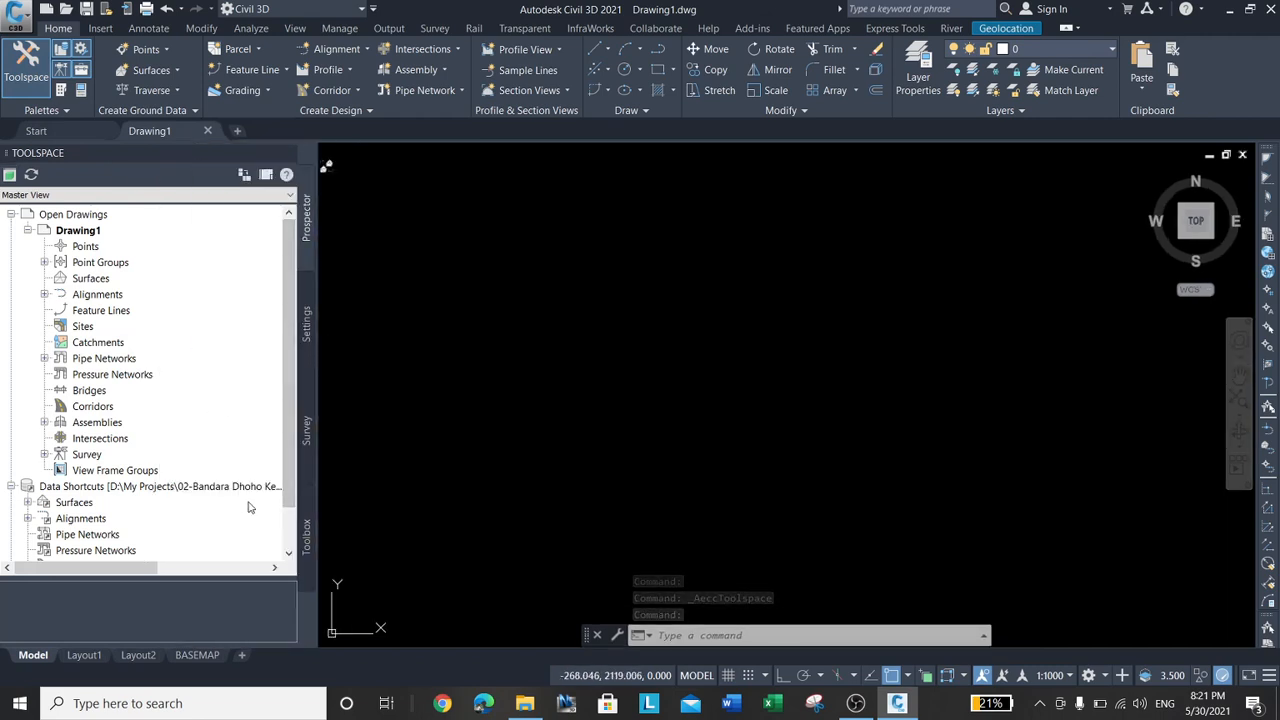
left_click(308, 428)
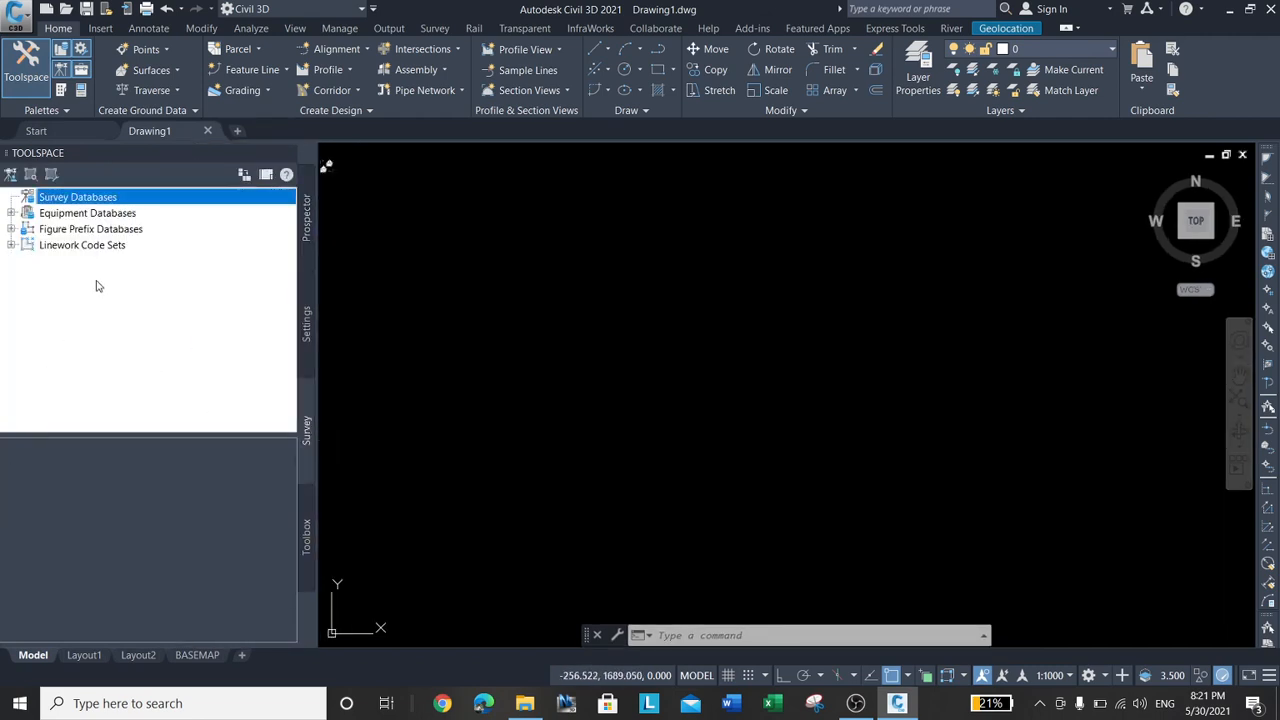
Set the survey databases' working folder to the _dbsurvey_tuban folder in Downloads\_, using the copied path
right_click(82, 198)
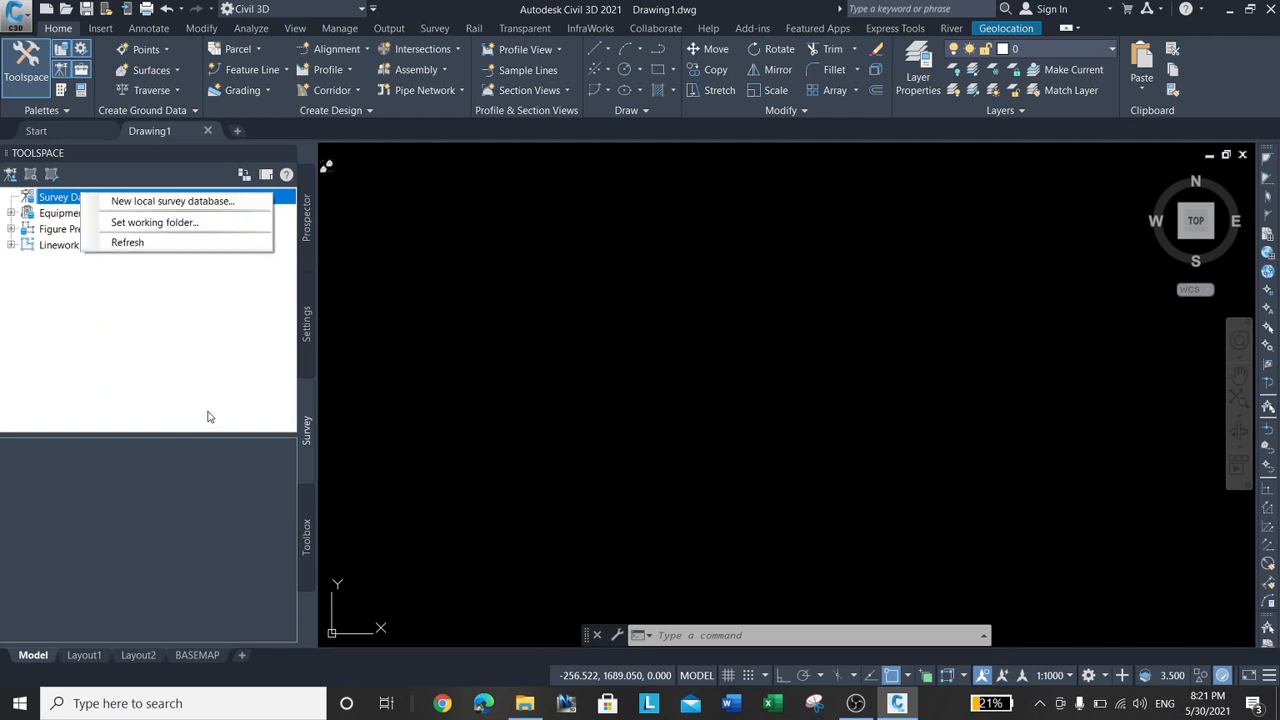
left_click(155, 224)
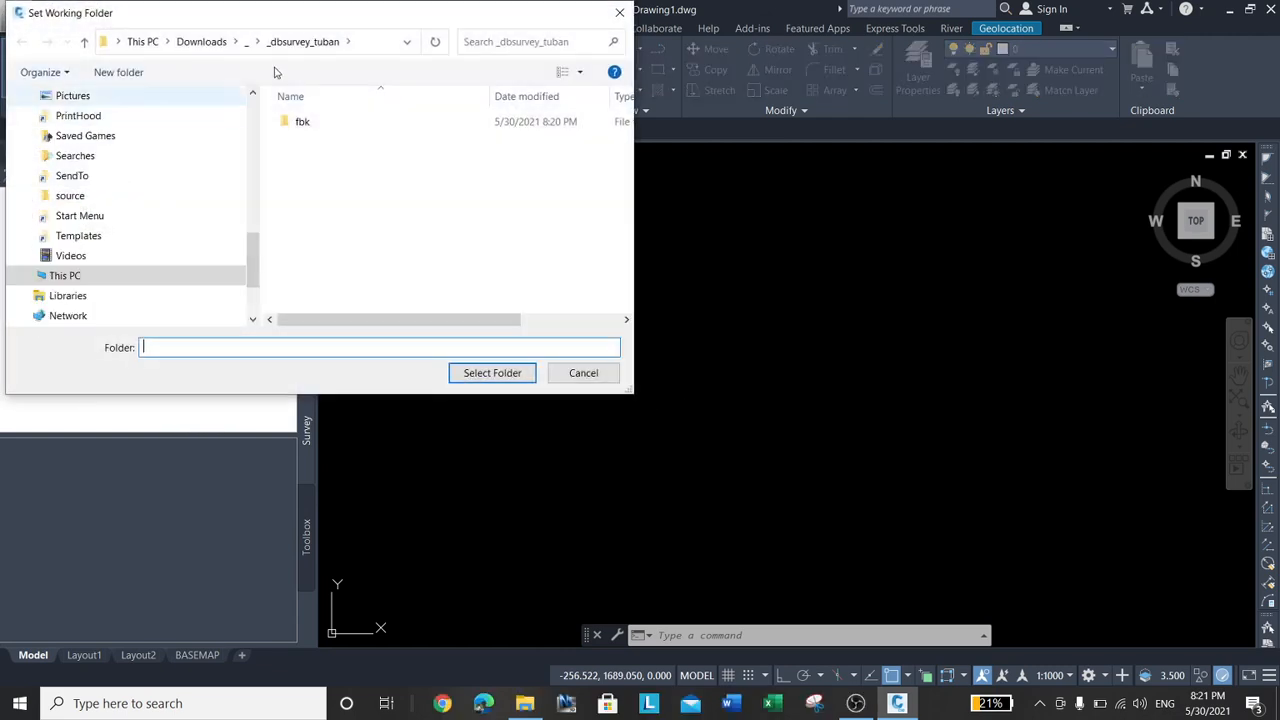
left_click(364, 44)
left_click(359, 46)
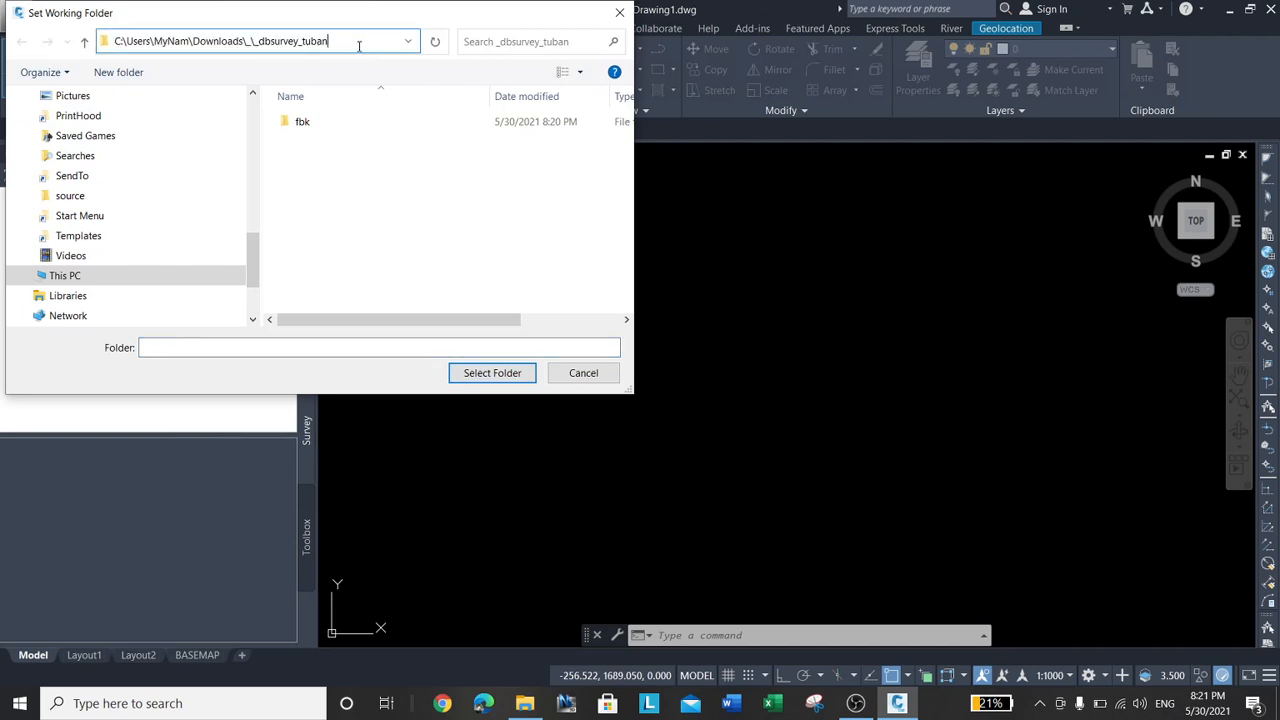
key("Return")
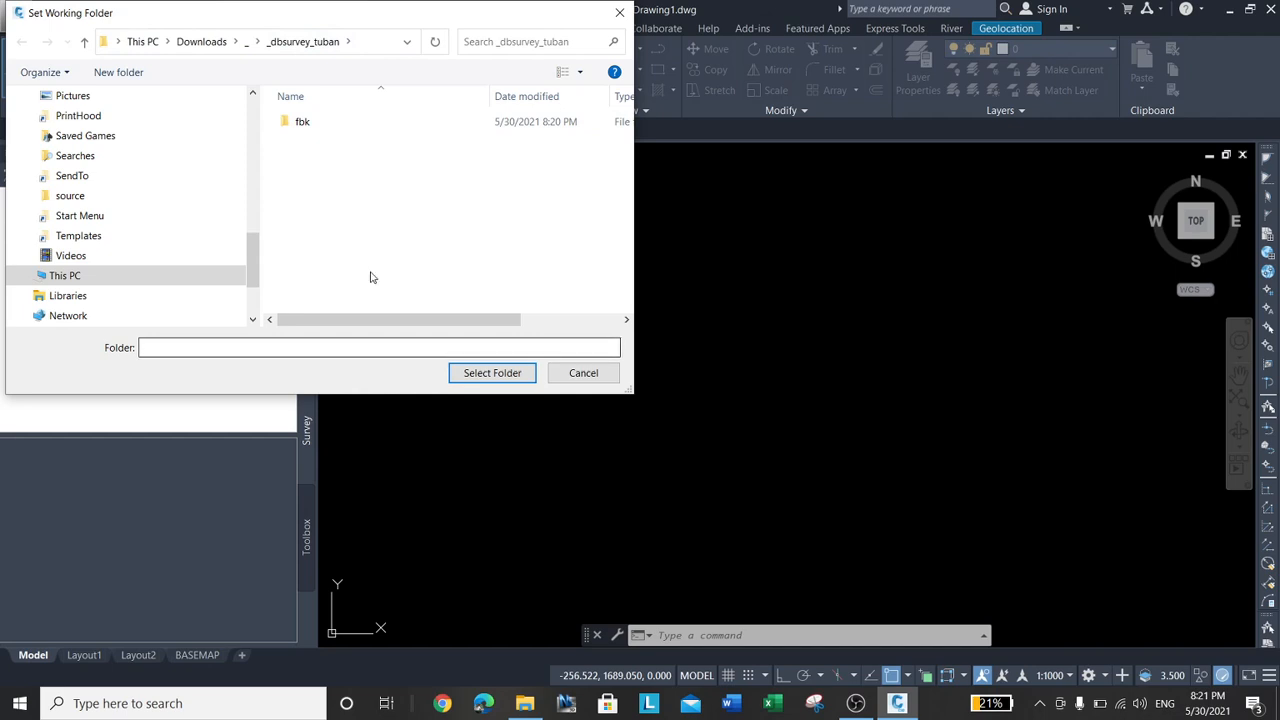
left_click(491, 373)
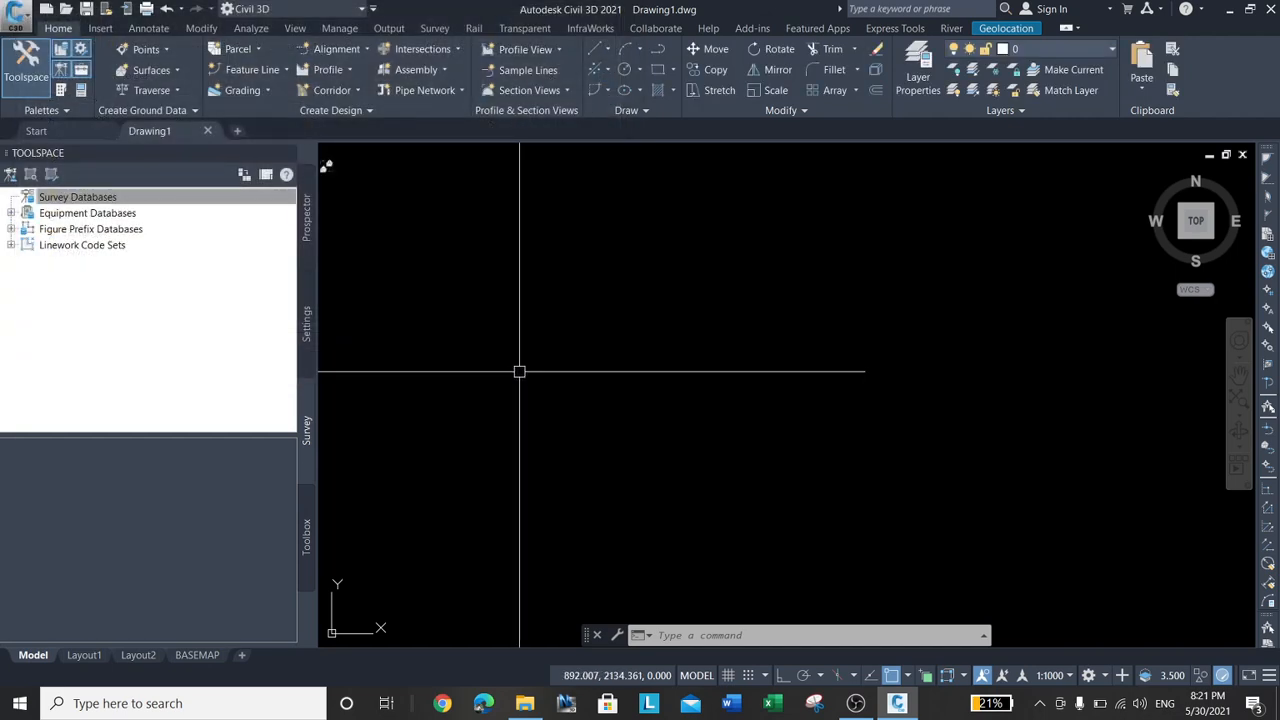
right_click(106, 197)
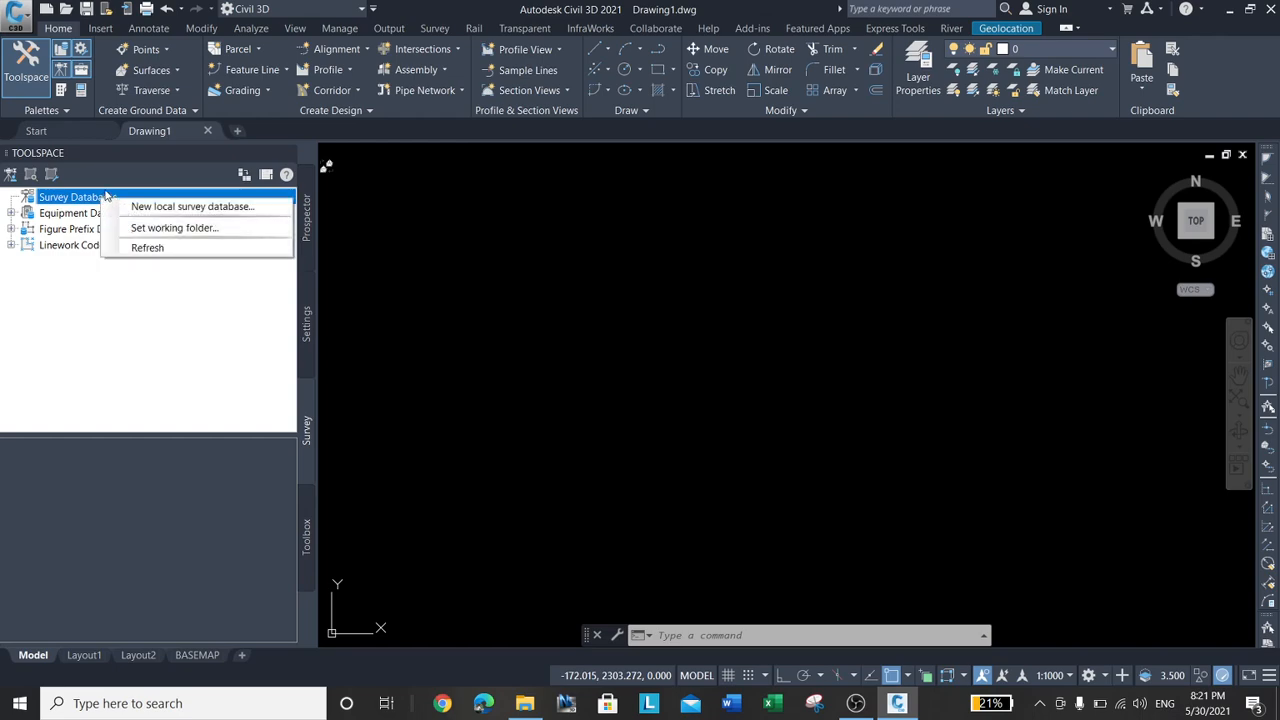
left_click(163, 227)
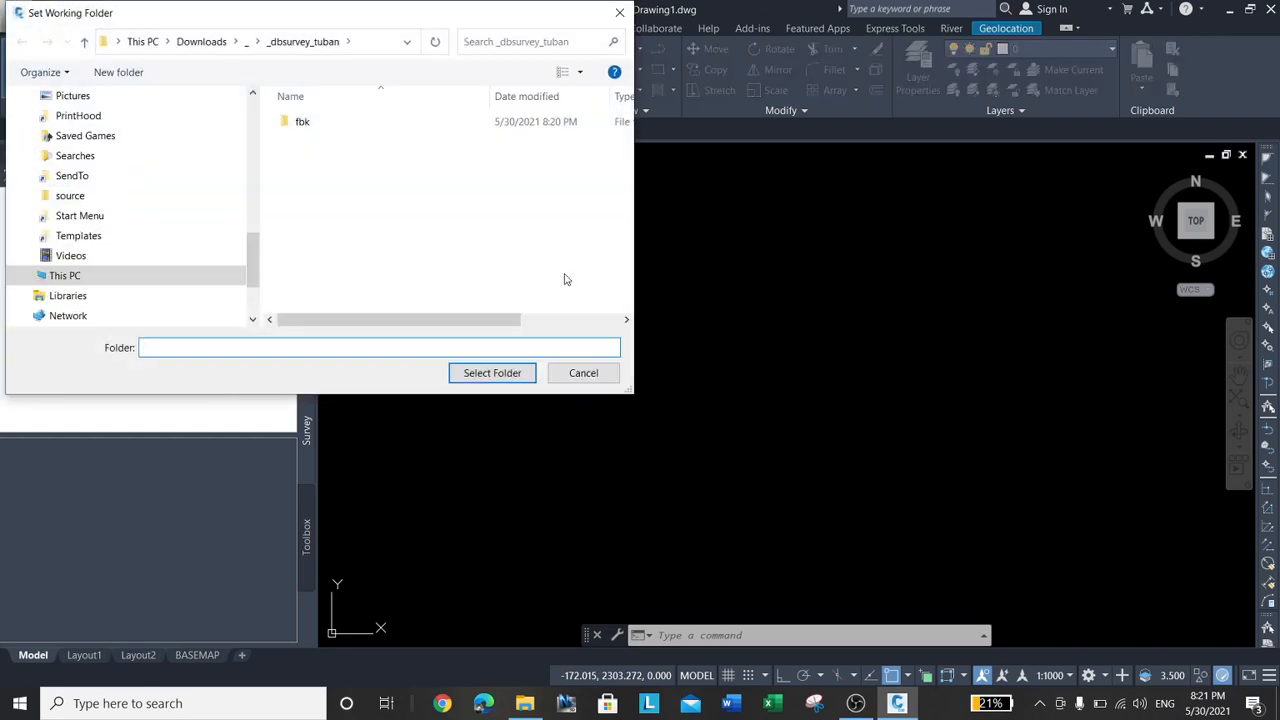
left_click(583, 373)
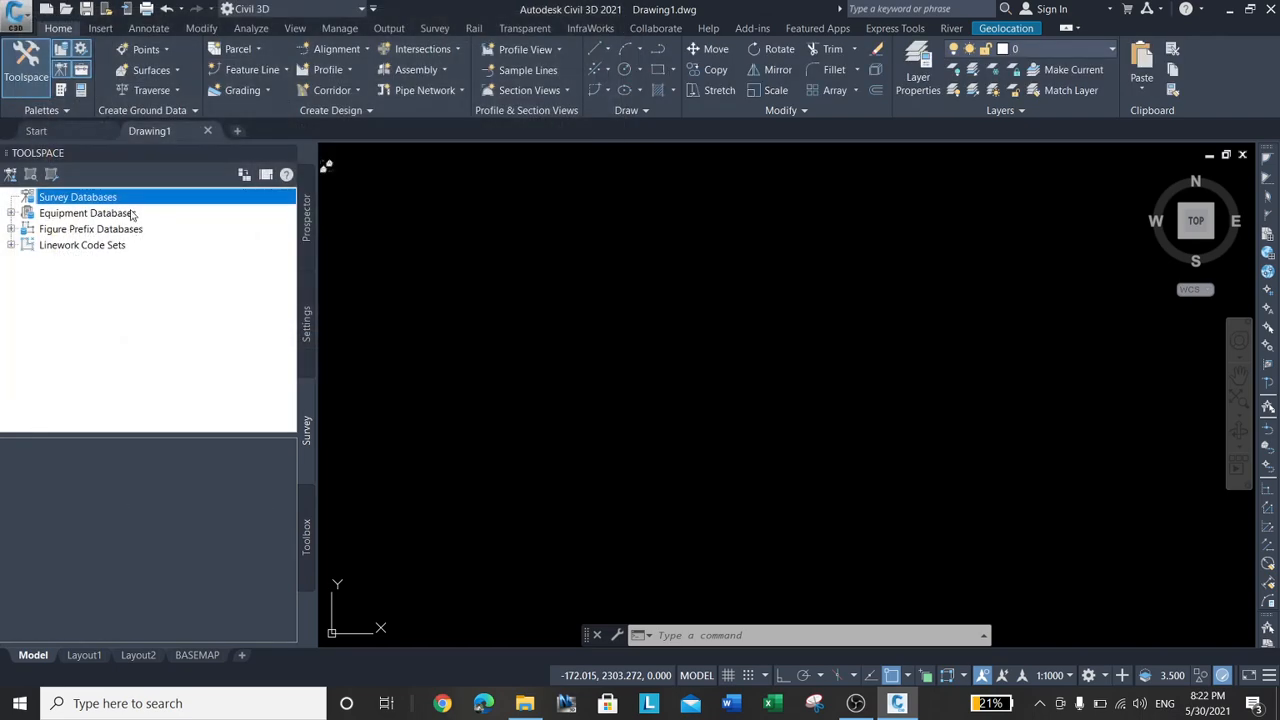
Create a new local survey database named topo_tuban
right_click(115, 197)
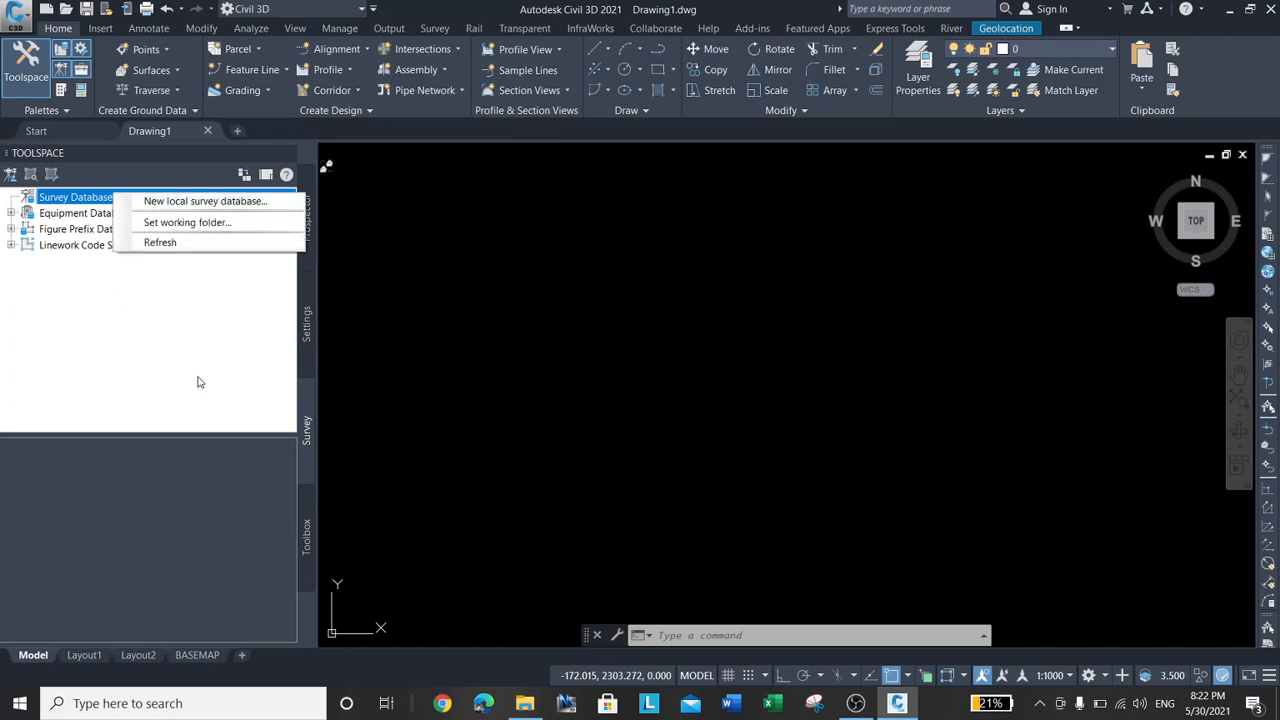
left_click(205, 201)
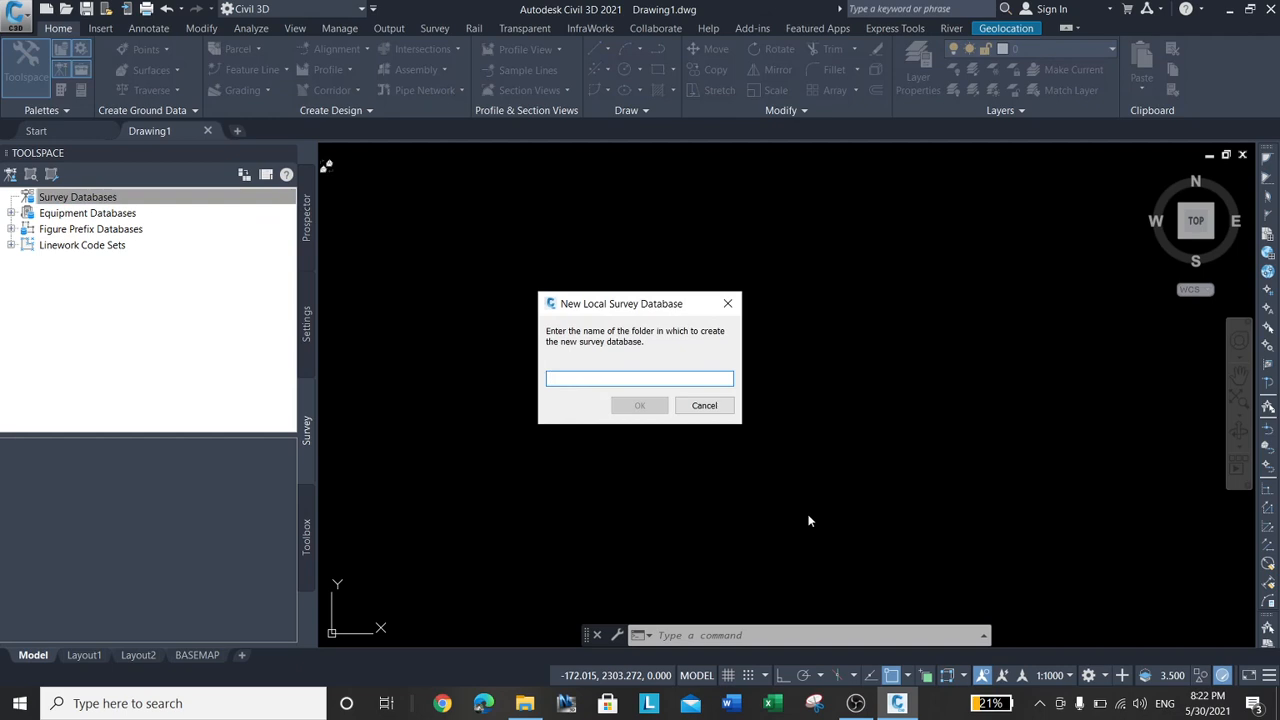
type("tuba")
type("topo")
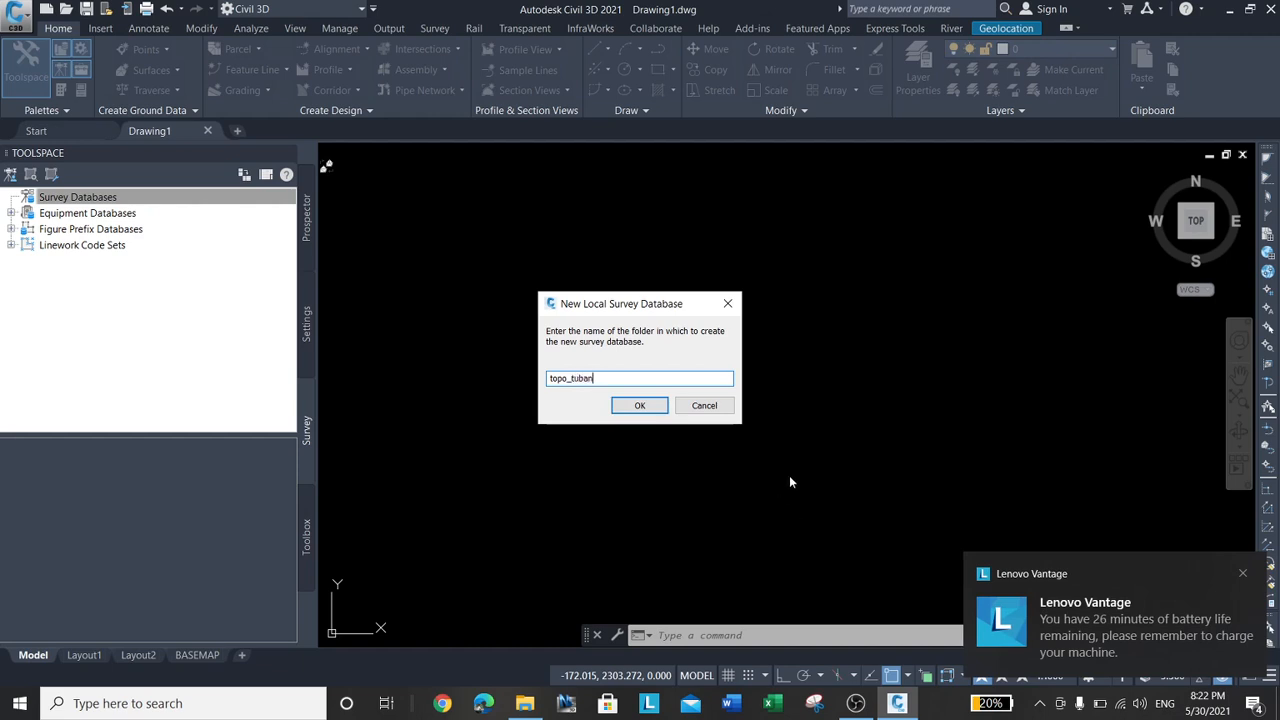
left_click(640, 405)
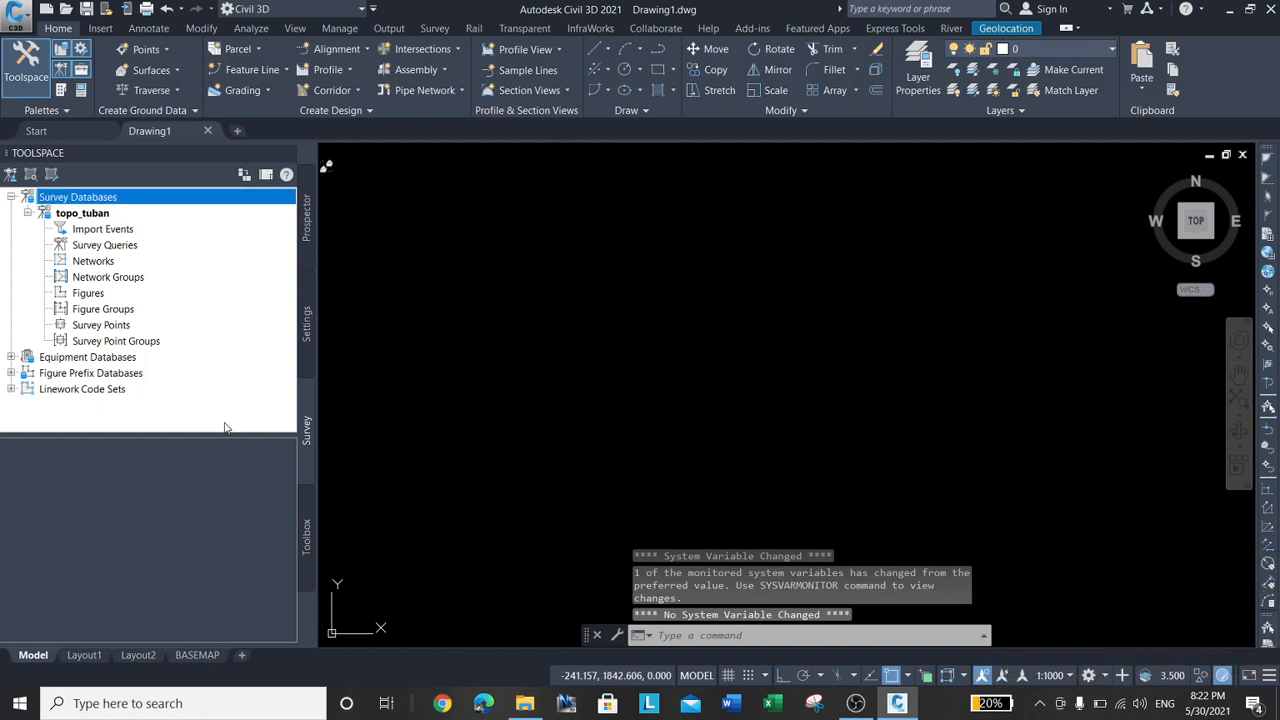
Create two networks named poligon and detail in the topo_tuban survey database
right_click(113, 262)
left_click(152, 266)
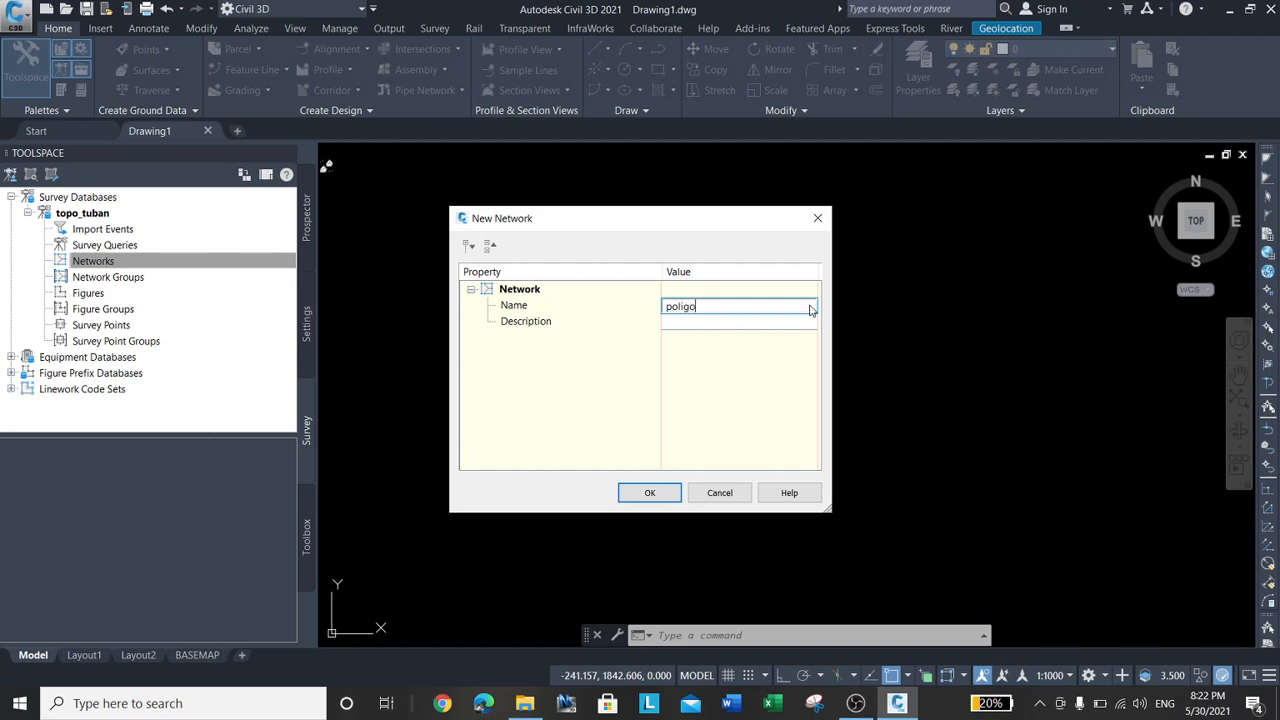
left_click(650, 491)
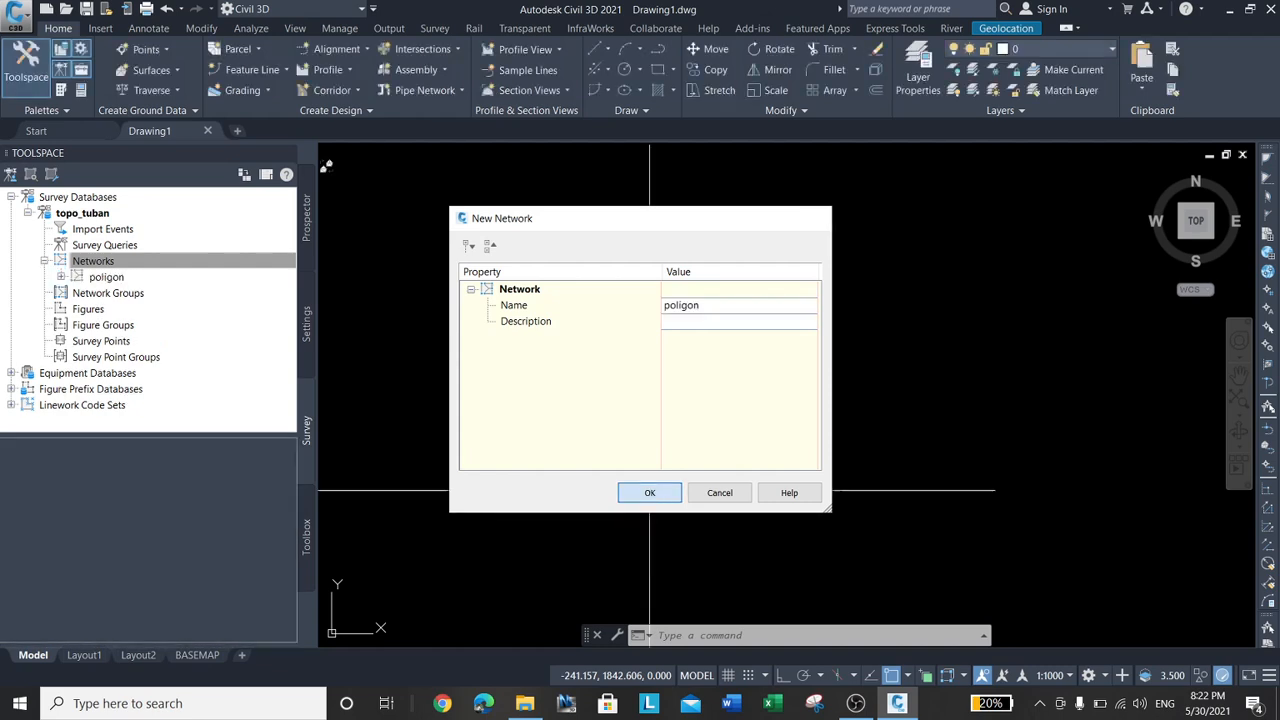
right_click(104, 264)
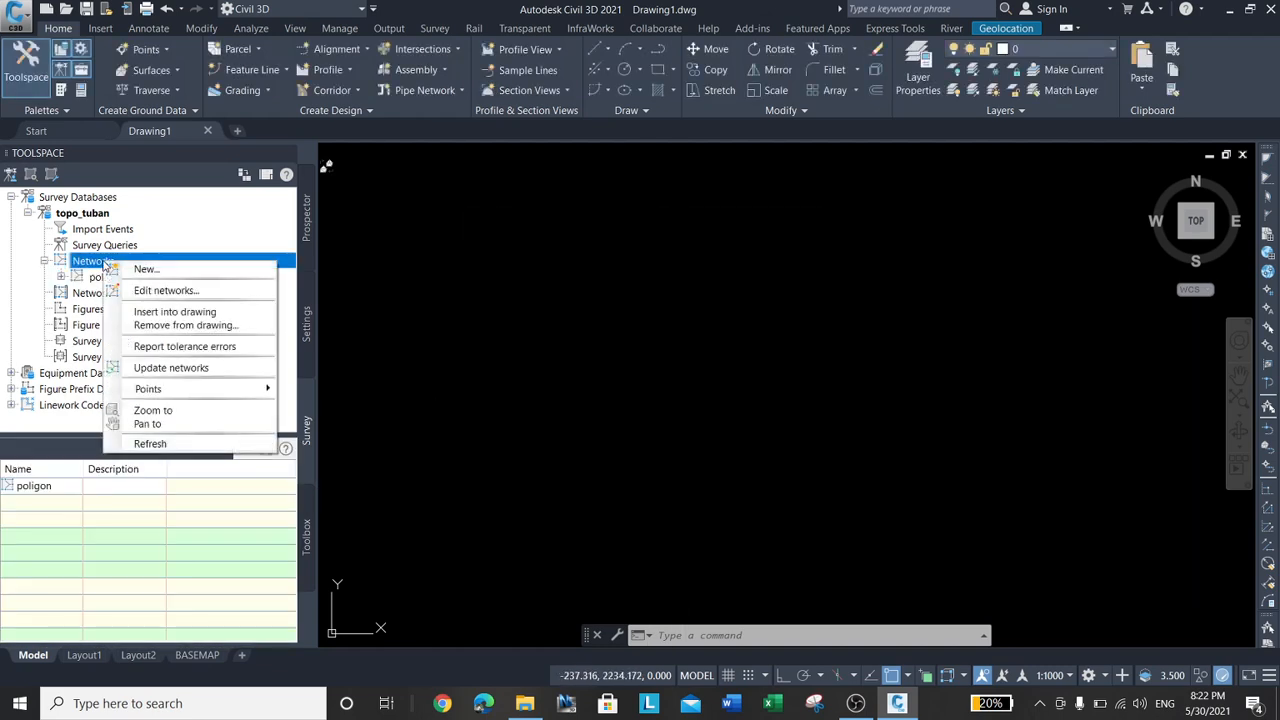
left_click(145, 269)
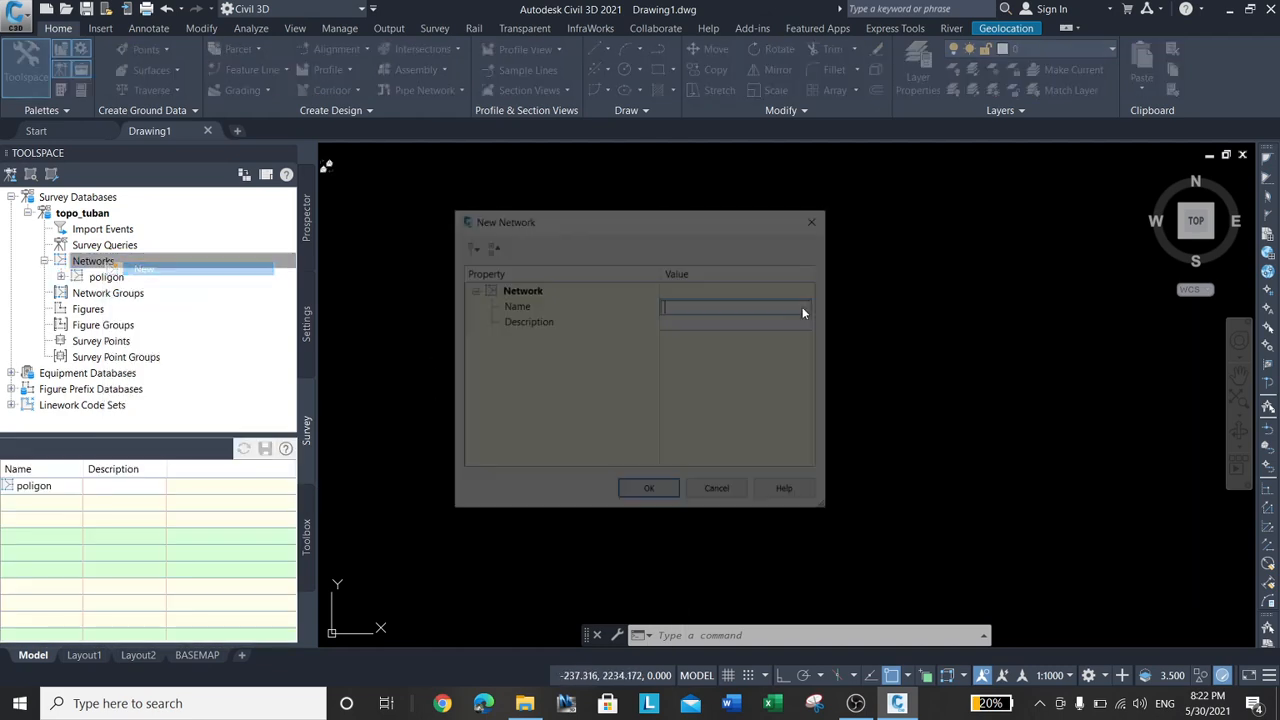
type("detail")
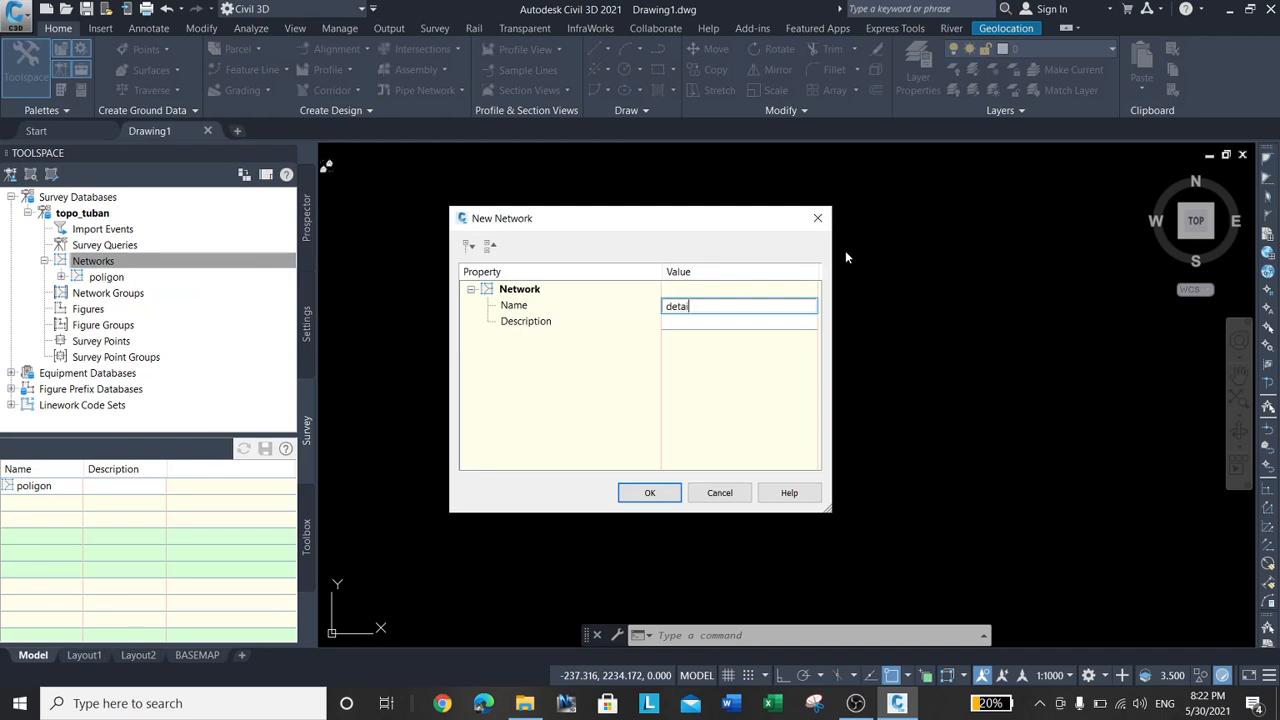
left_click(649, 493)
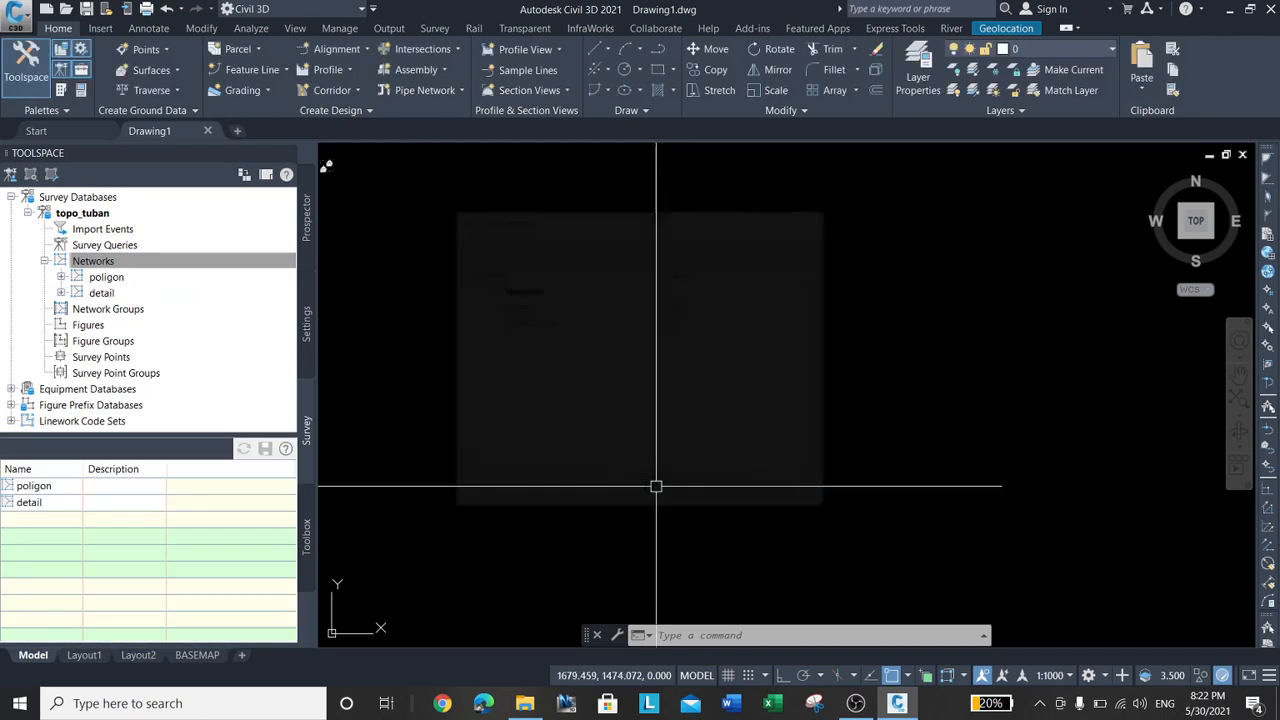
left_click(61, 278)
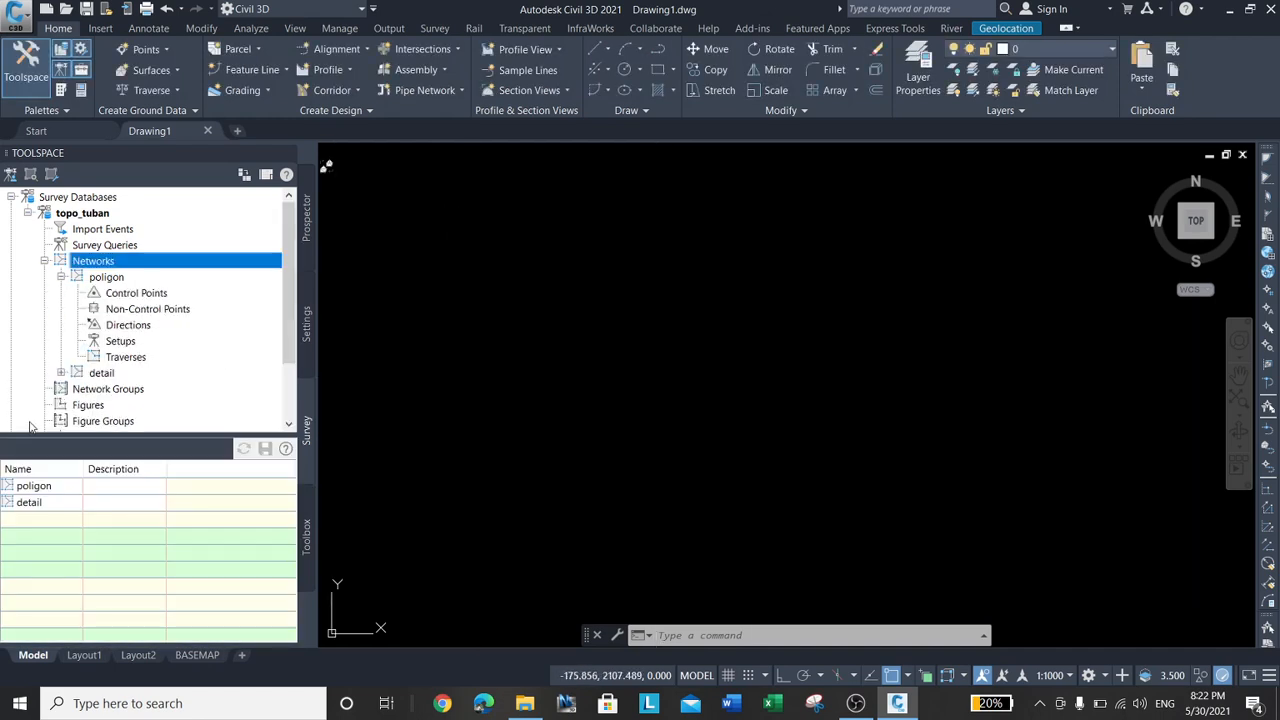
left_click(145, 293)
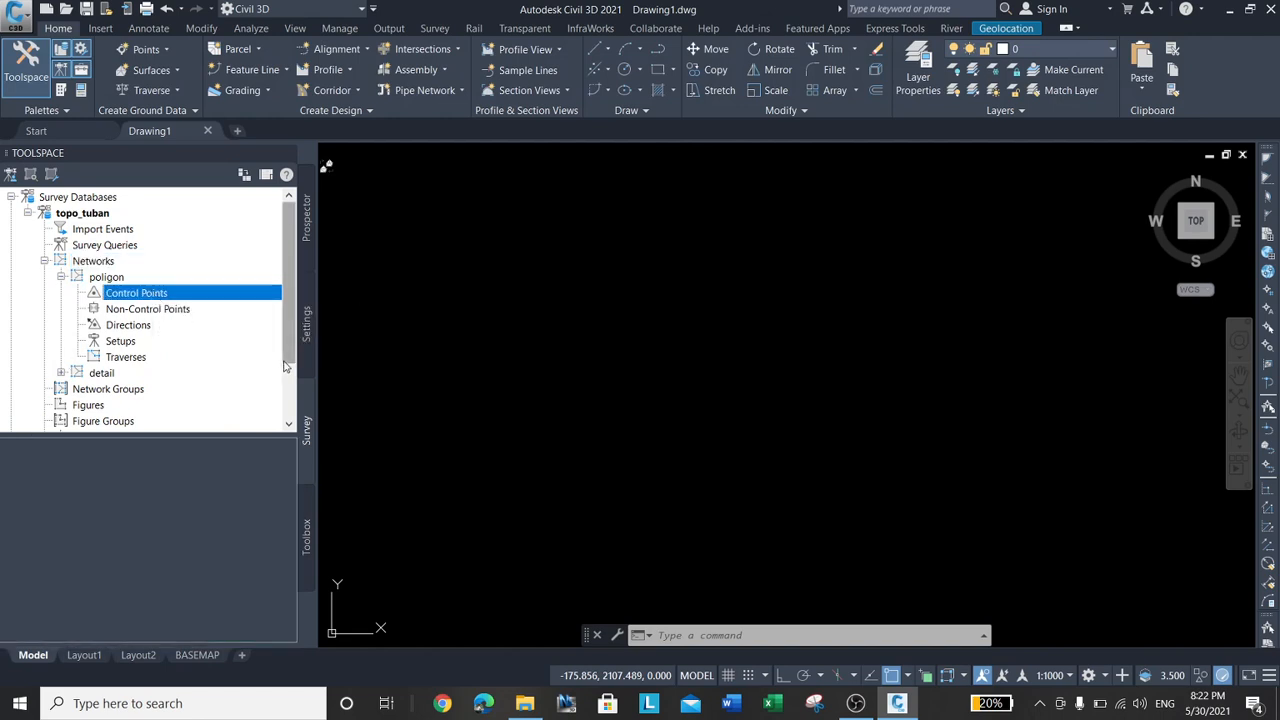
right_click(164, 293)
left_click(203, 297)
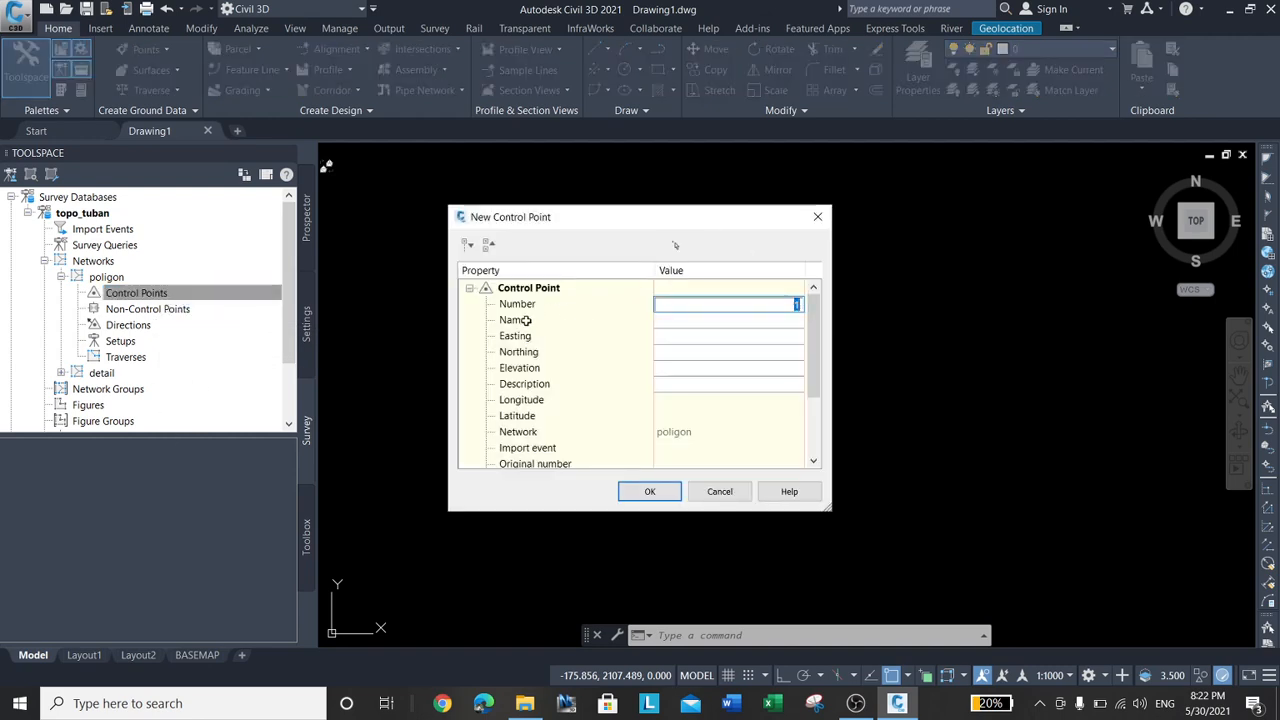
left_click(774, 310)
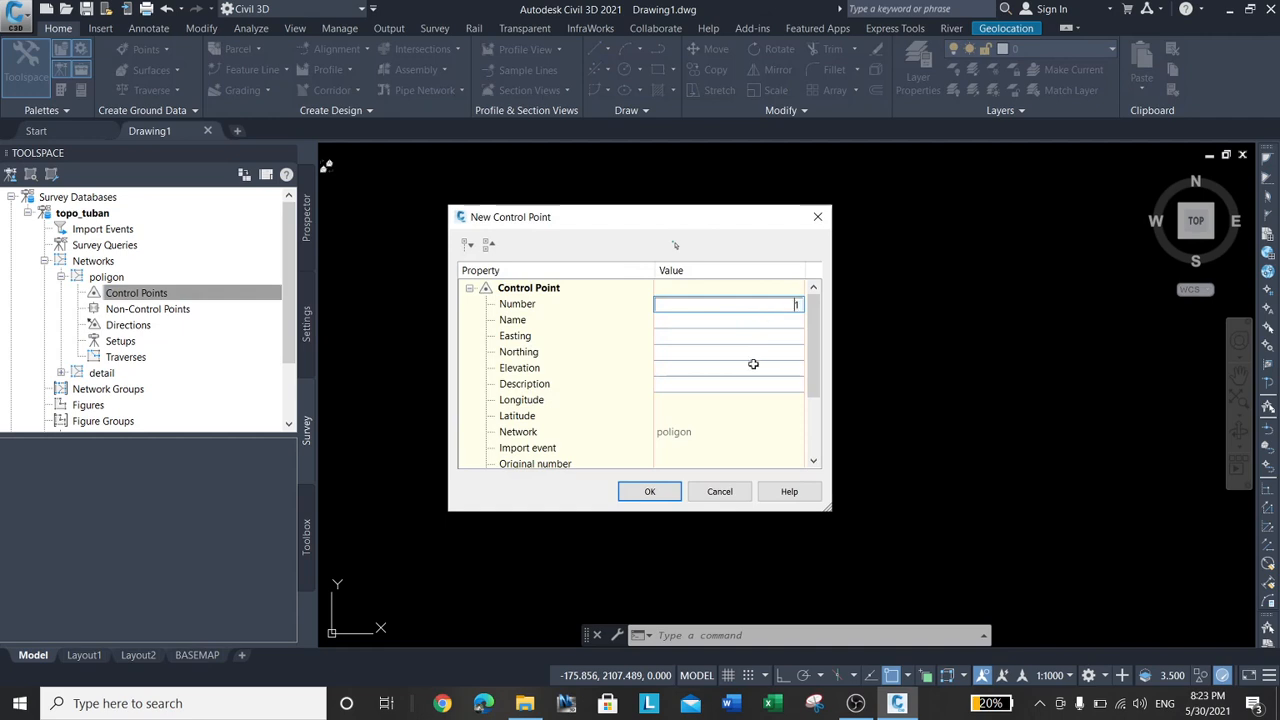
left_click(711, 336)
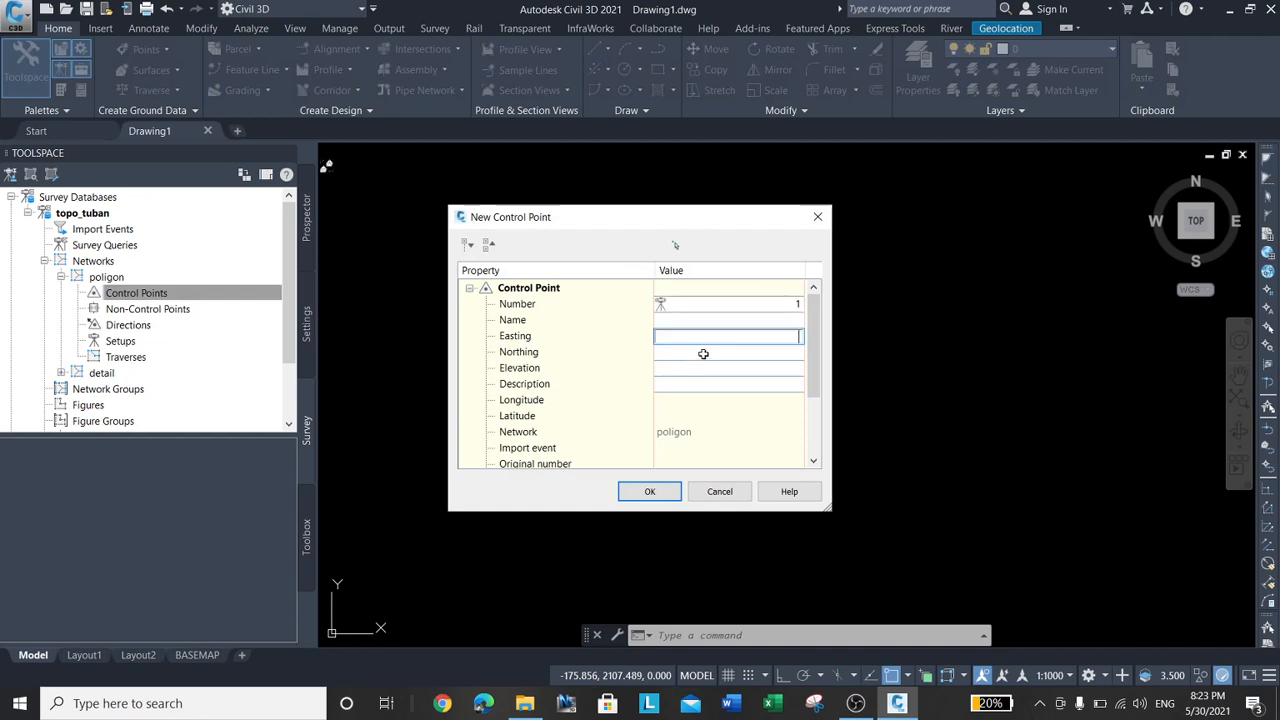
left_click(703, 353)
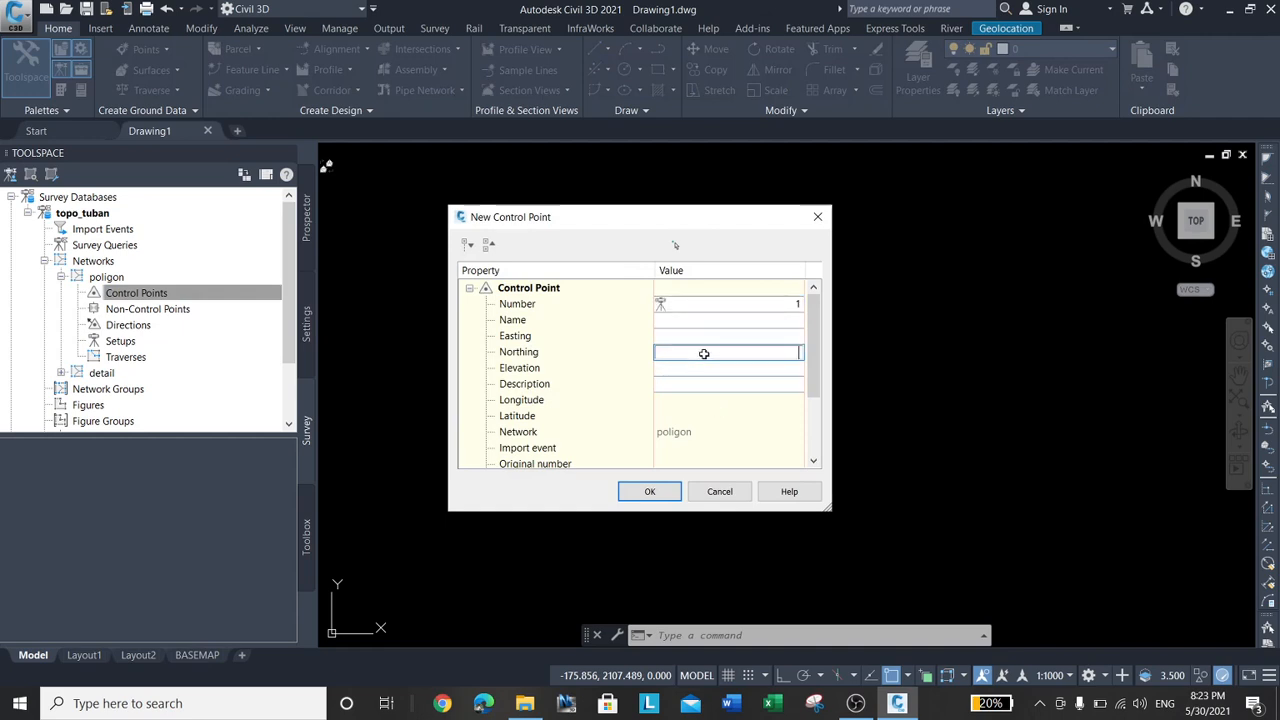
left_click(720, 492)
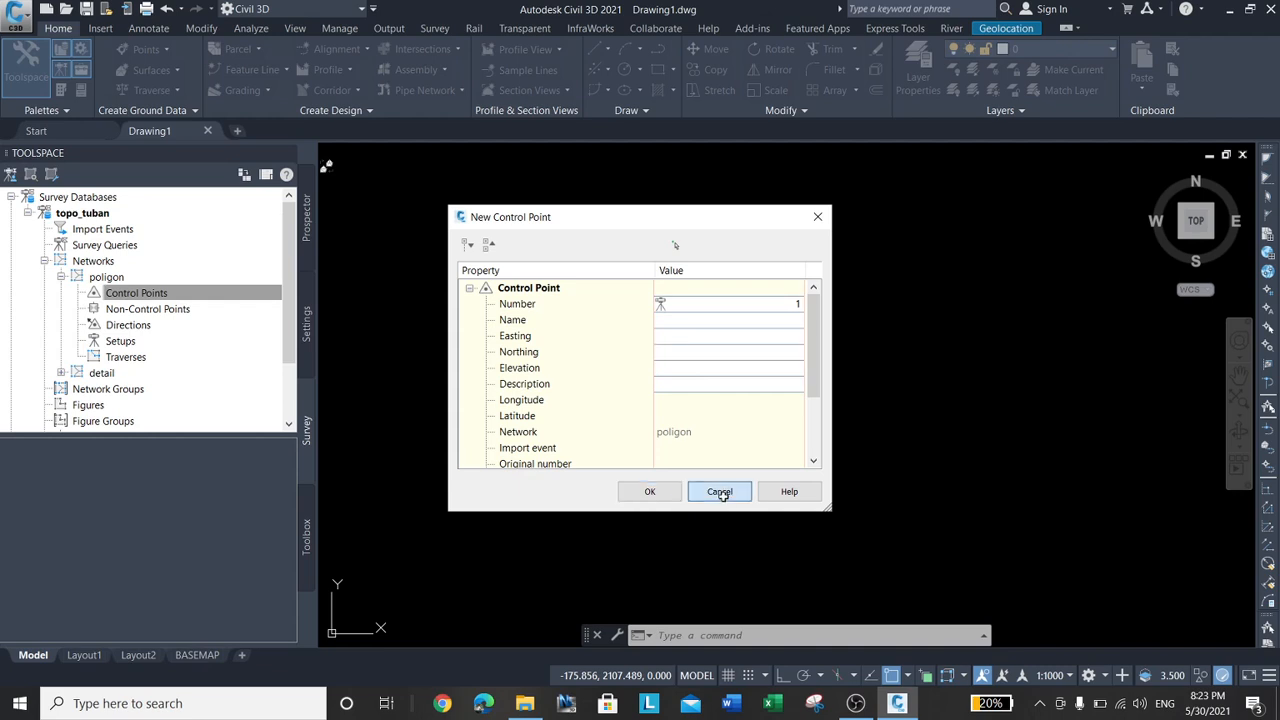
left_click(169, 292)
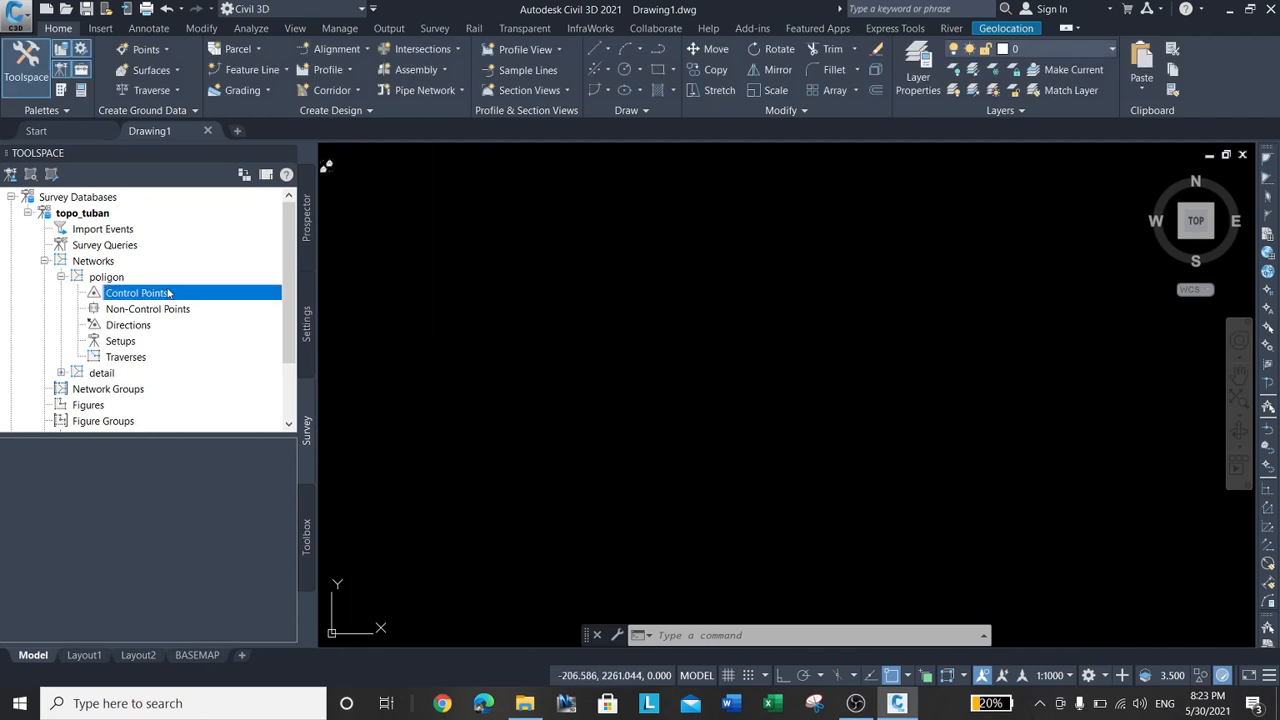
right_click(114, 278)
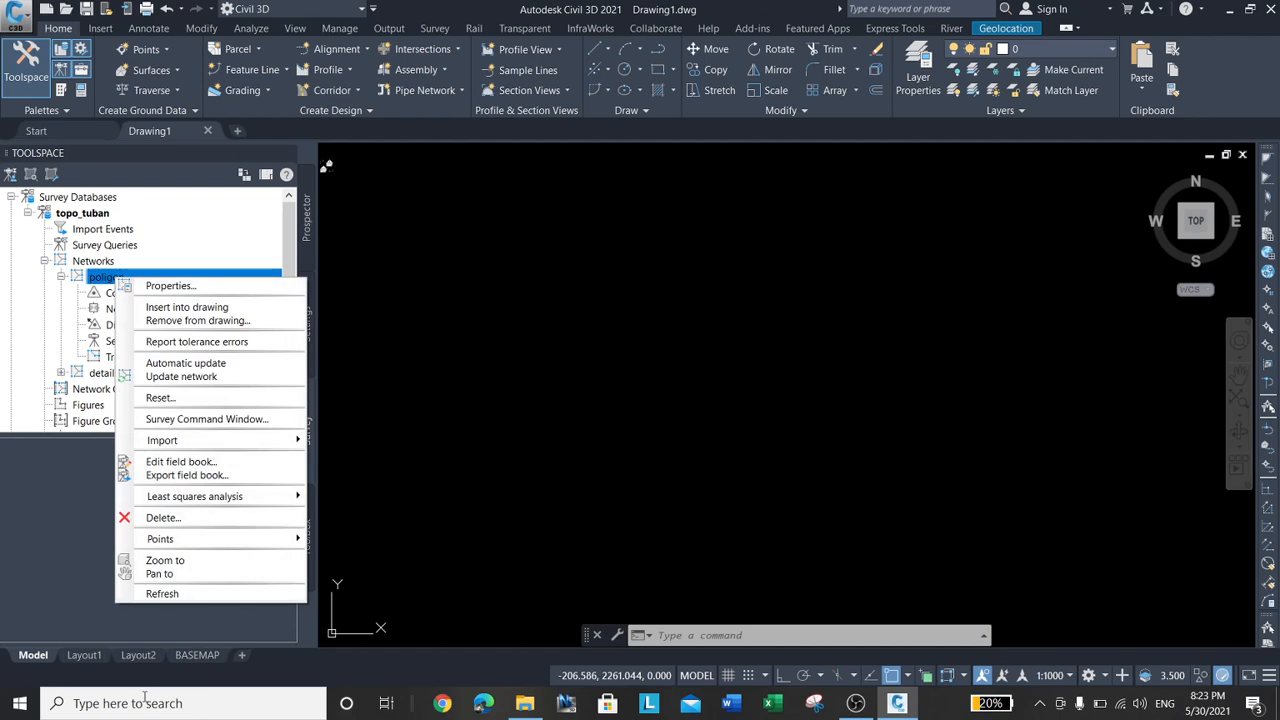
mouse_move(260, 440)
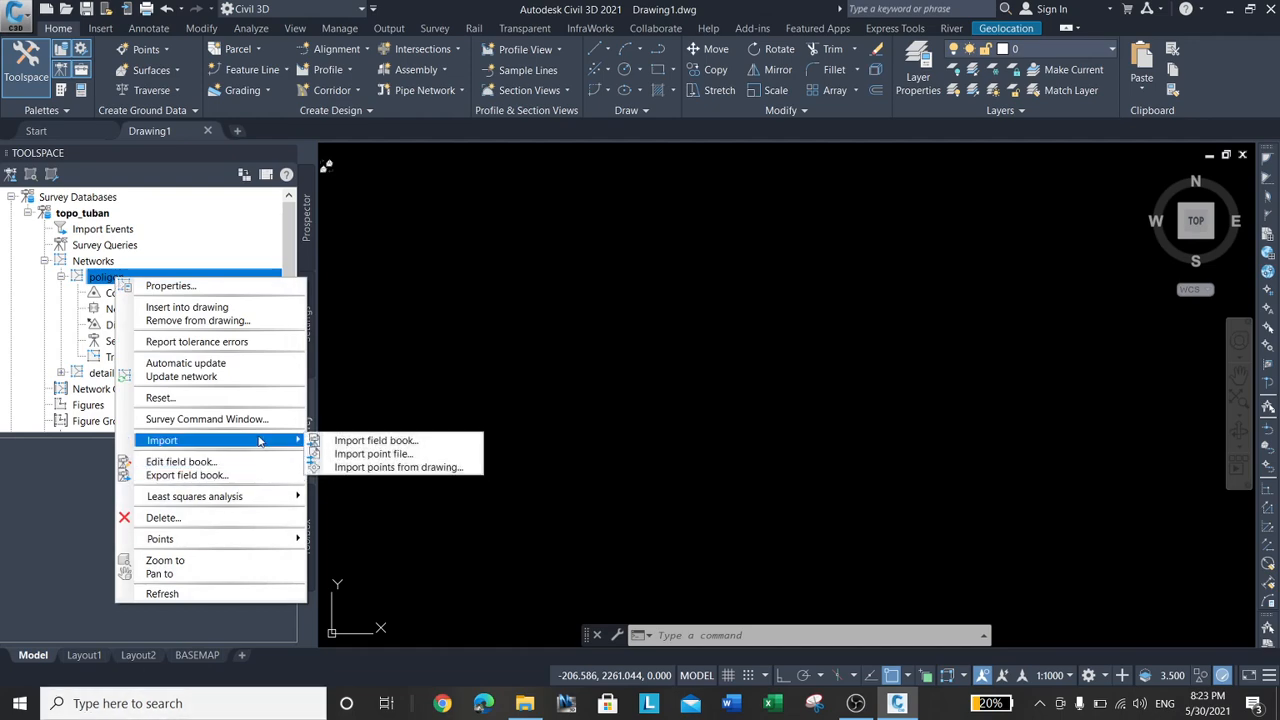
left_click(378, 441)
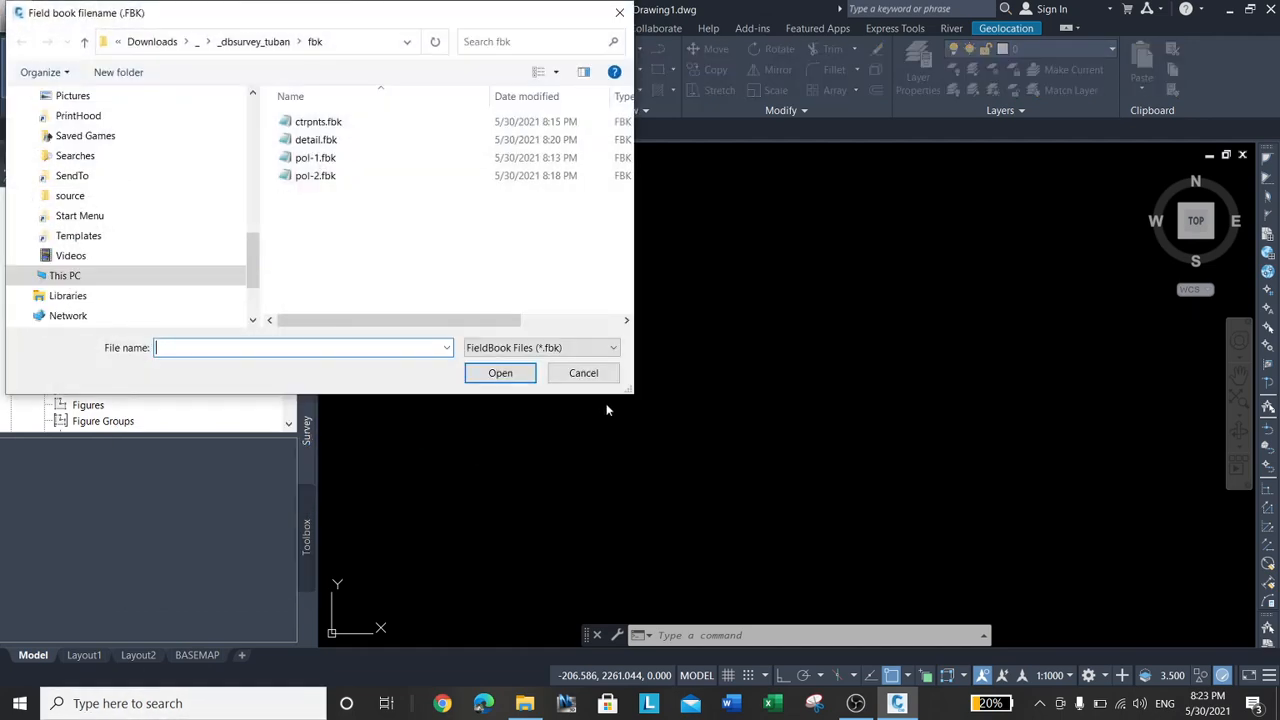
left_click(335, 122)
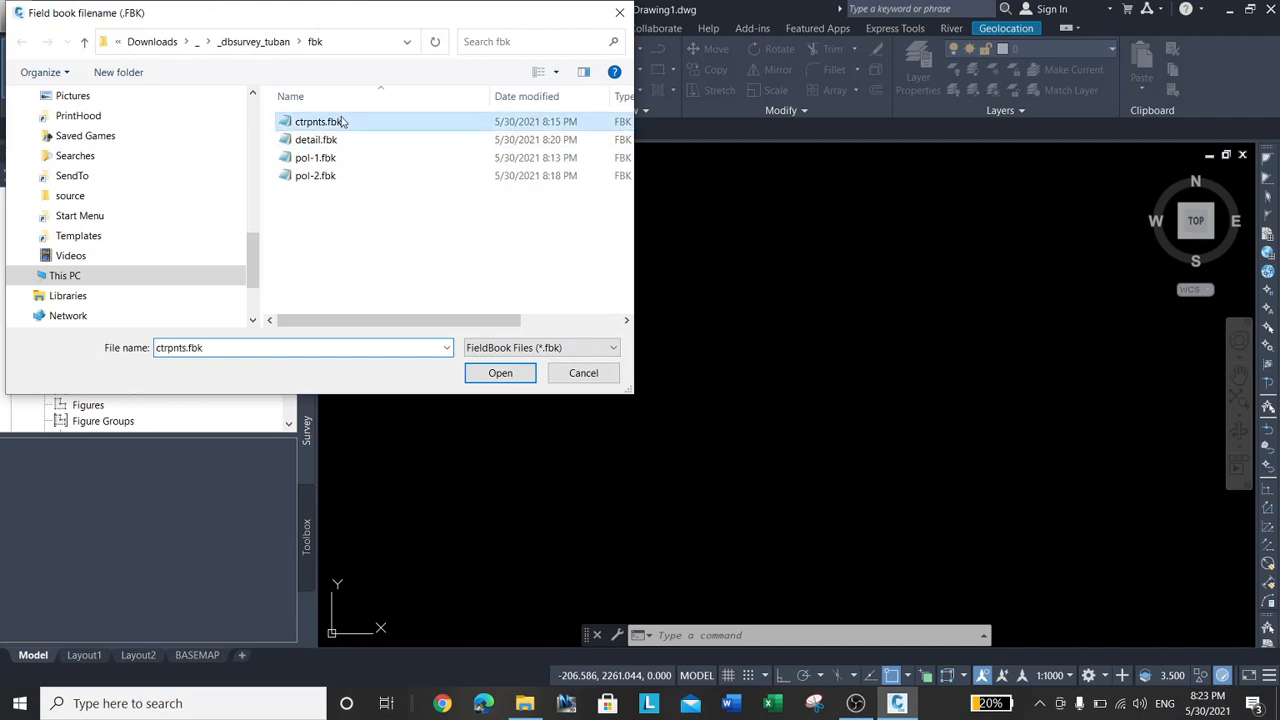
left_click(500, 373)
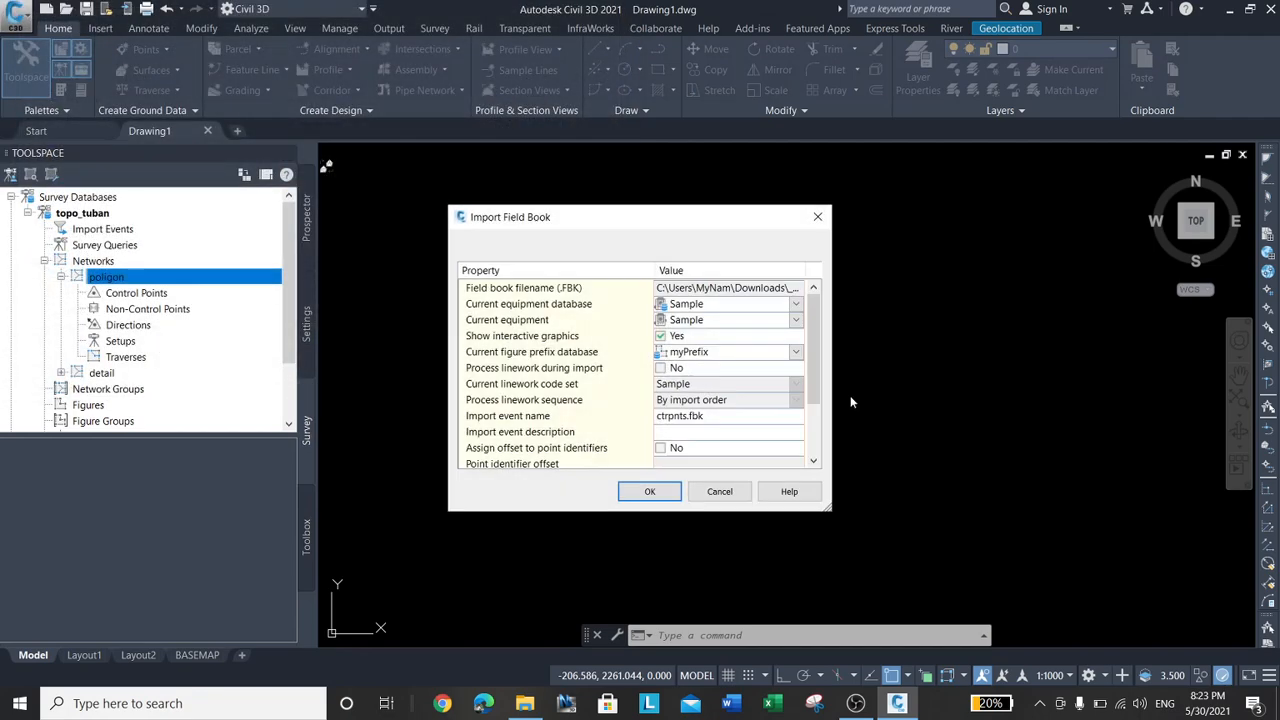
left_click(730, 494)
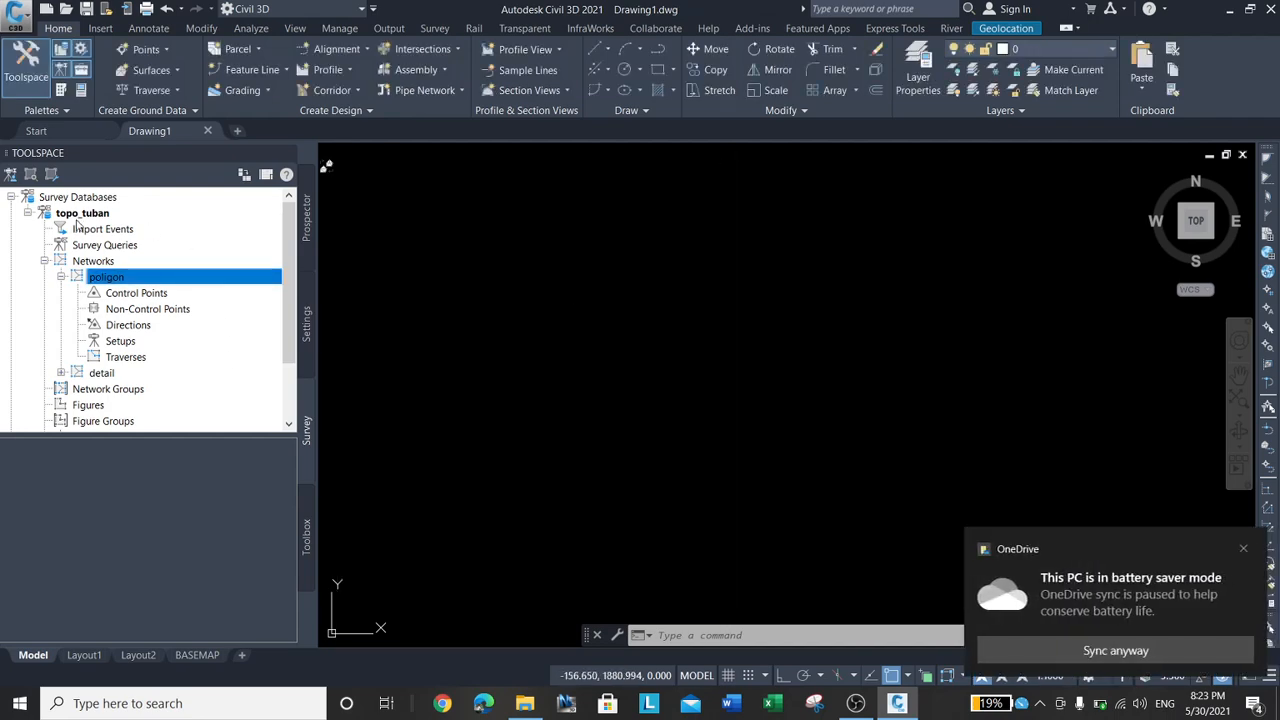
Set the topo_tuban survey database's coordinate zone to UTM-WGS 1984 datum, Zone 49 South, using the code utm84-49s
right_click(82, 213)
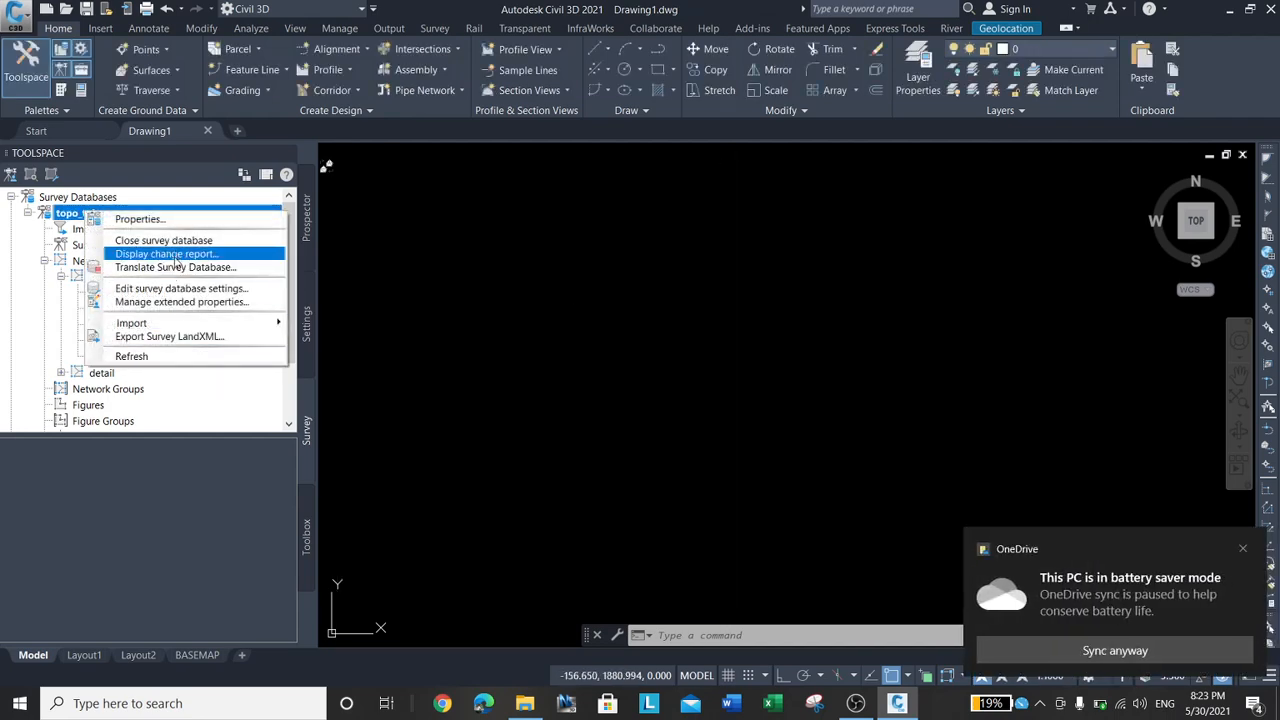
left_click(181, 288)
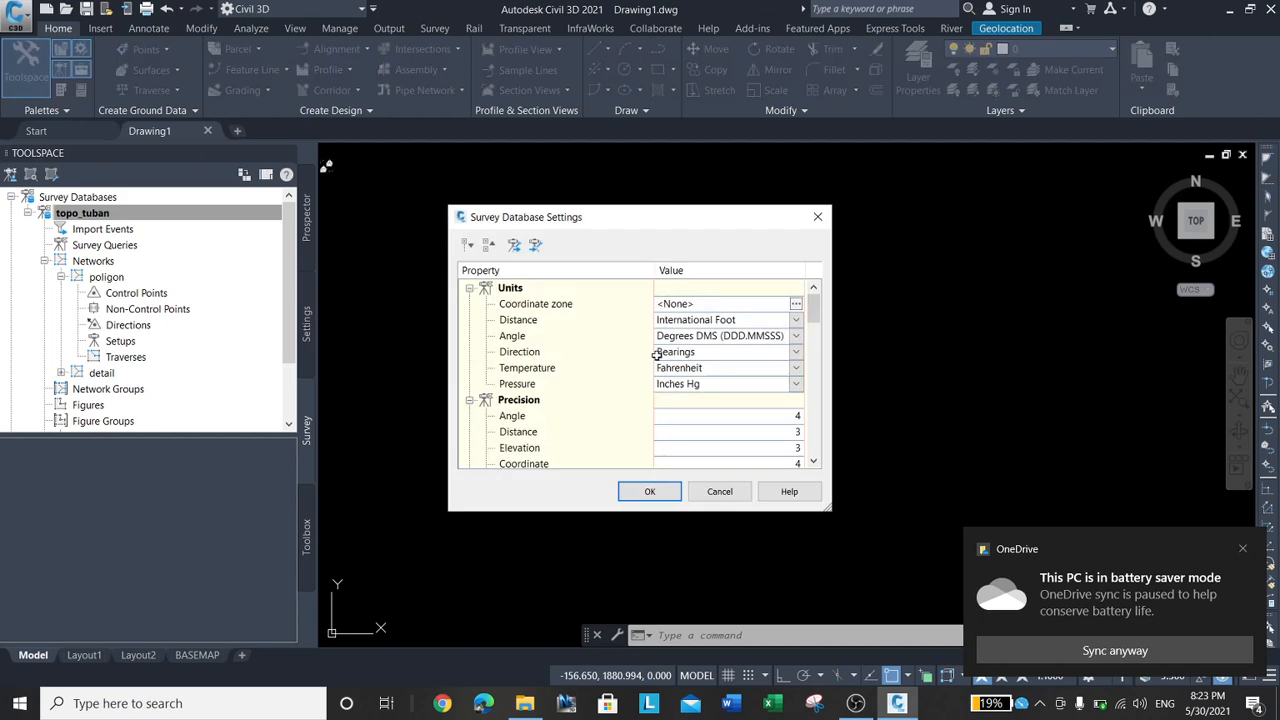
left_click(763, 320)
left_click(763, 320)
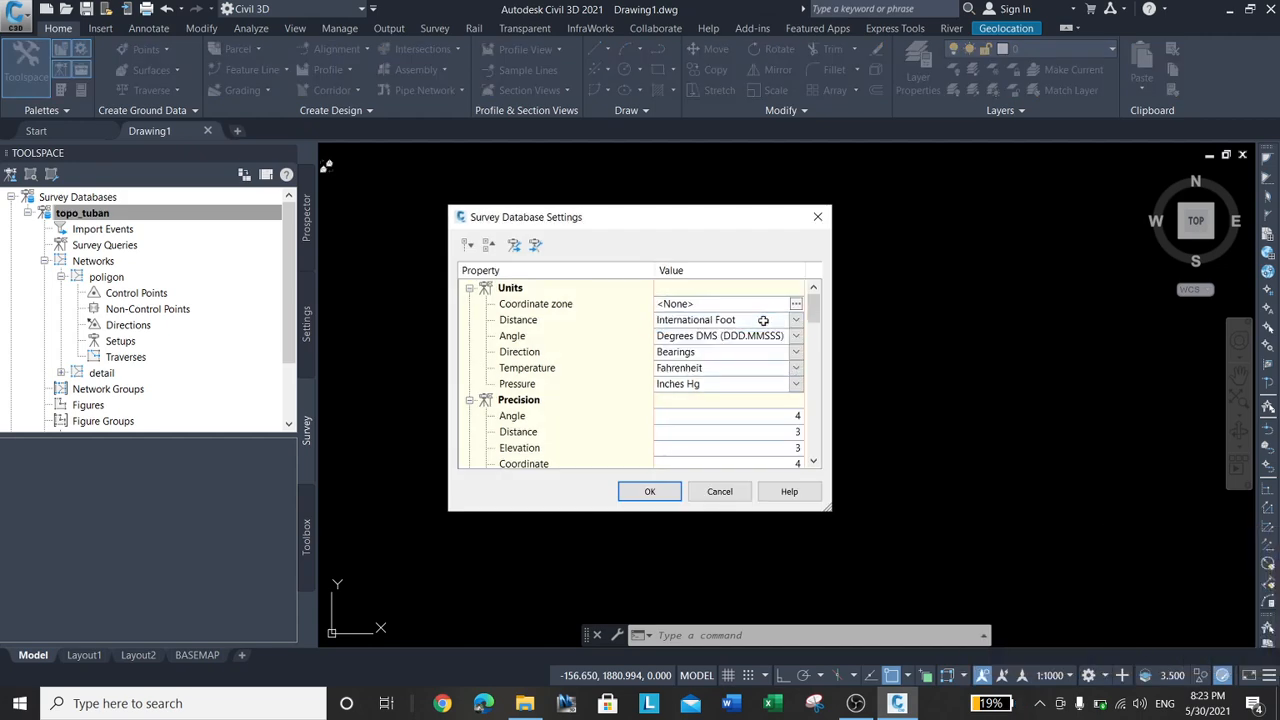
left_click(796, 304)
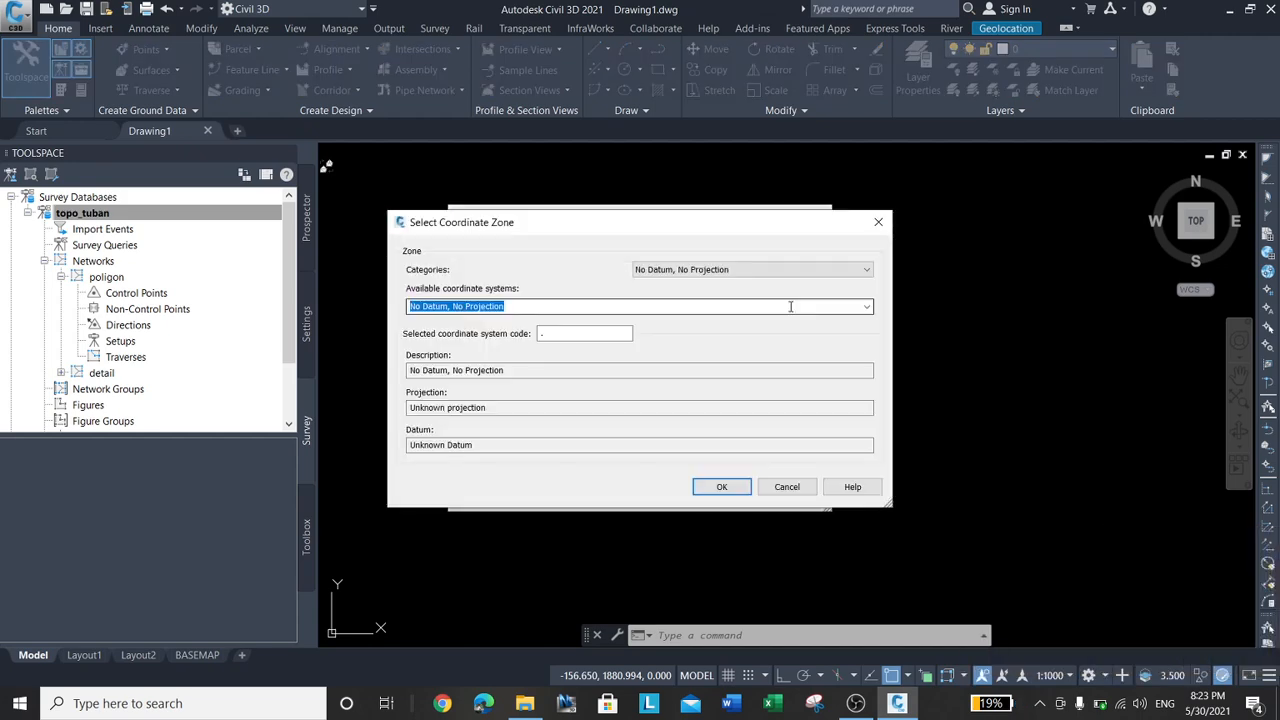
left_click(594, 333)
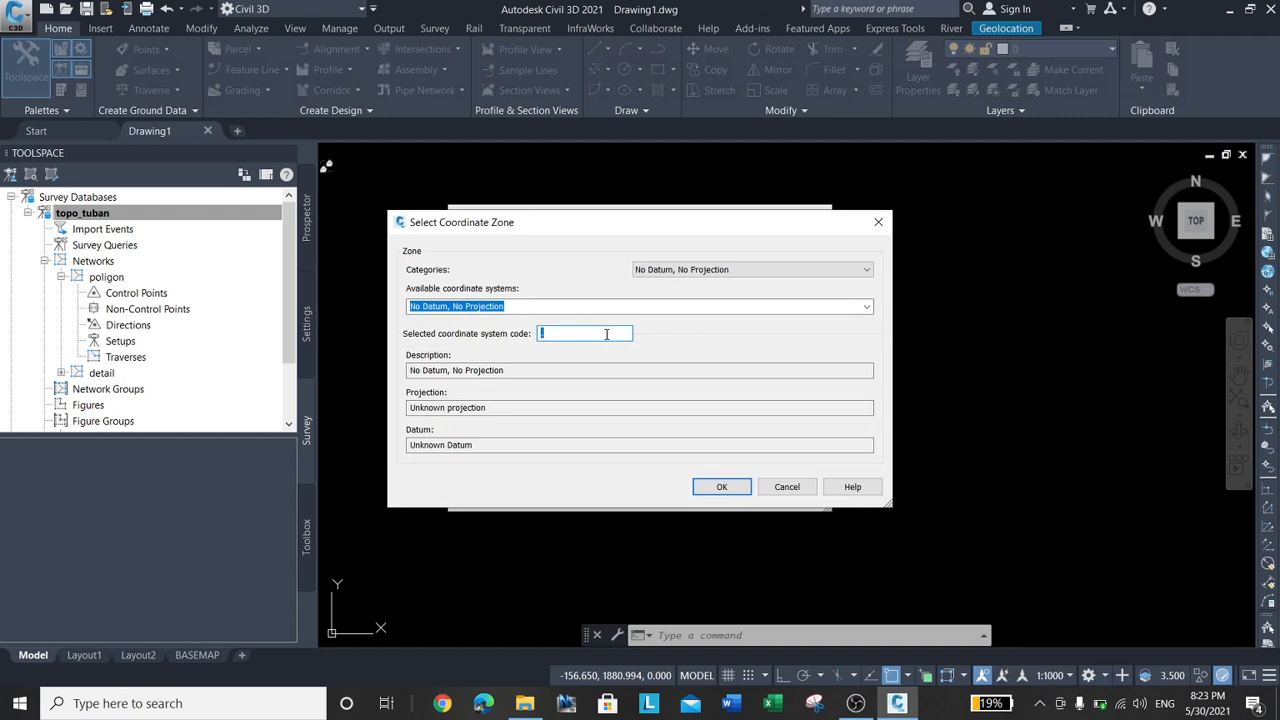
type("utm84")
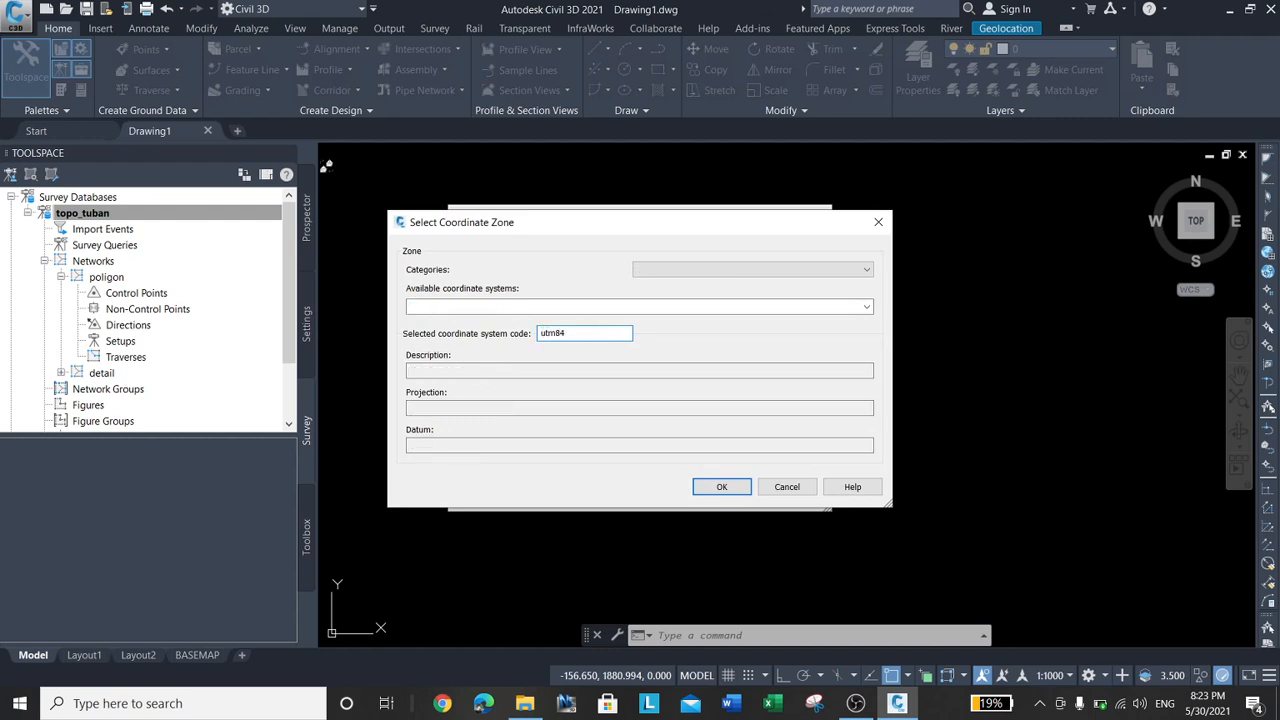
type("-49s")
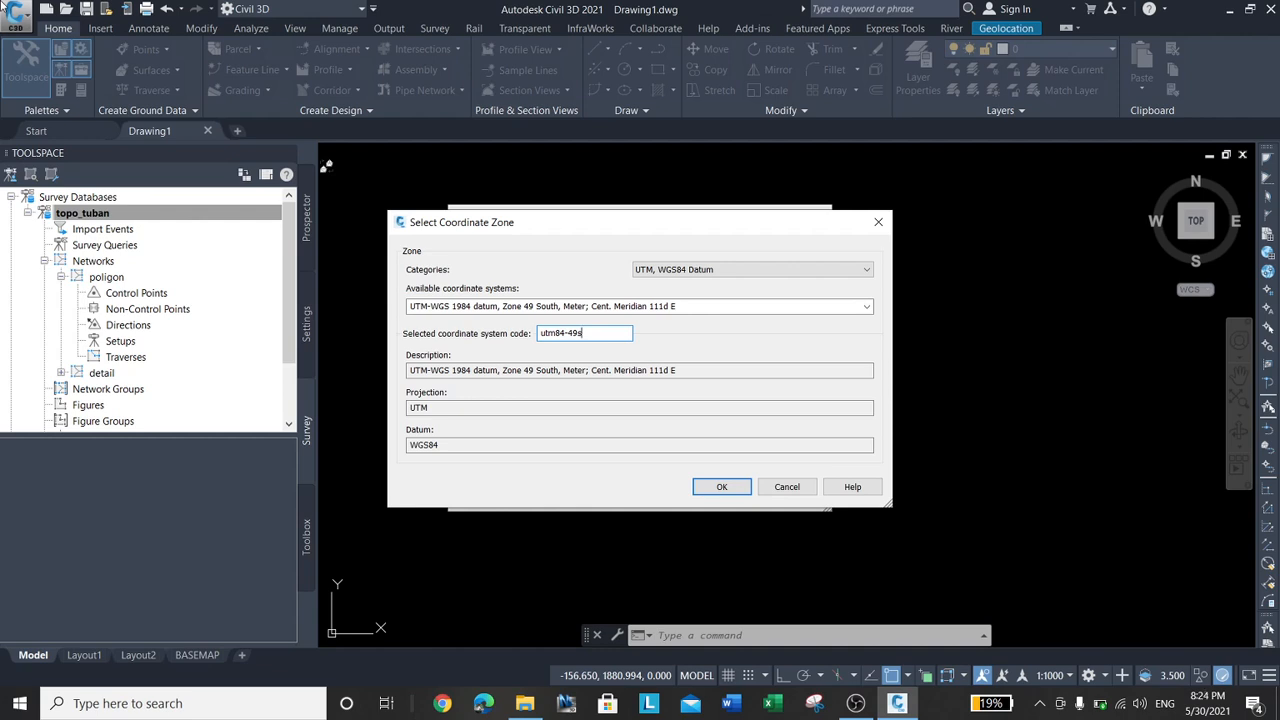
key("Return")
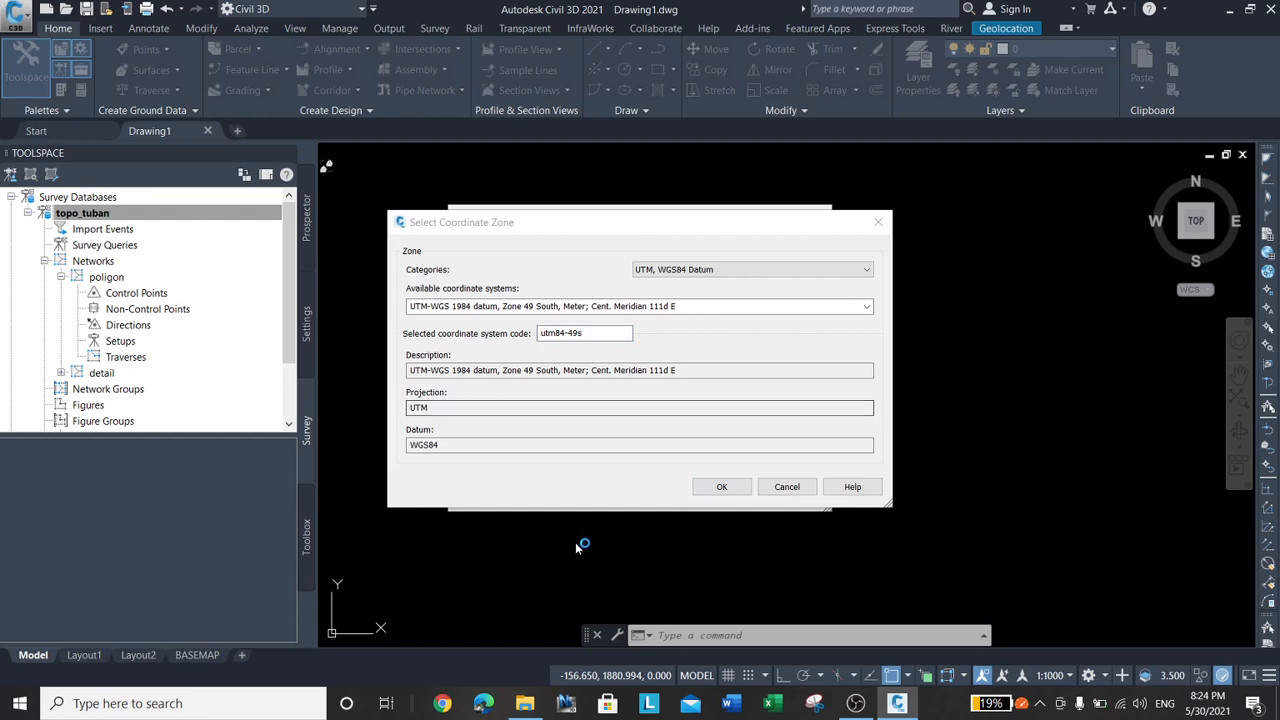
left_click(736, 490)
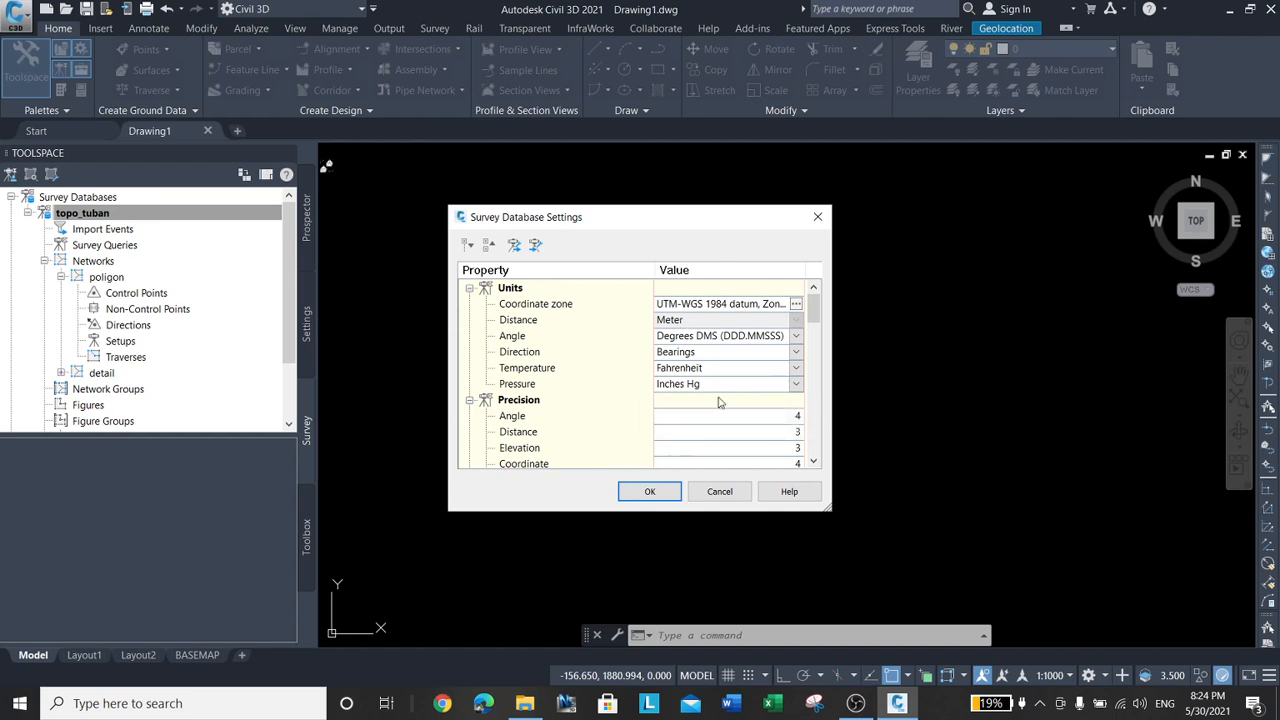
Set the traverse analysis closure limits to 1:10000 horizontal and 1:5000 vertical, and accept the survey database settings
scroll(813, 310, "down", 2)
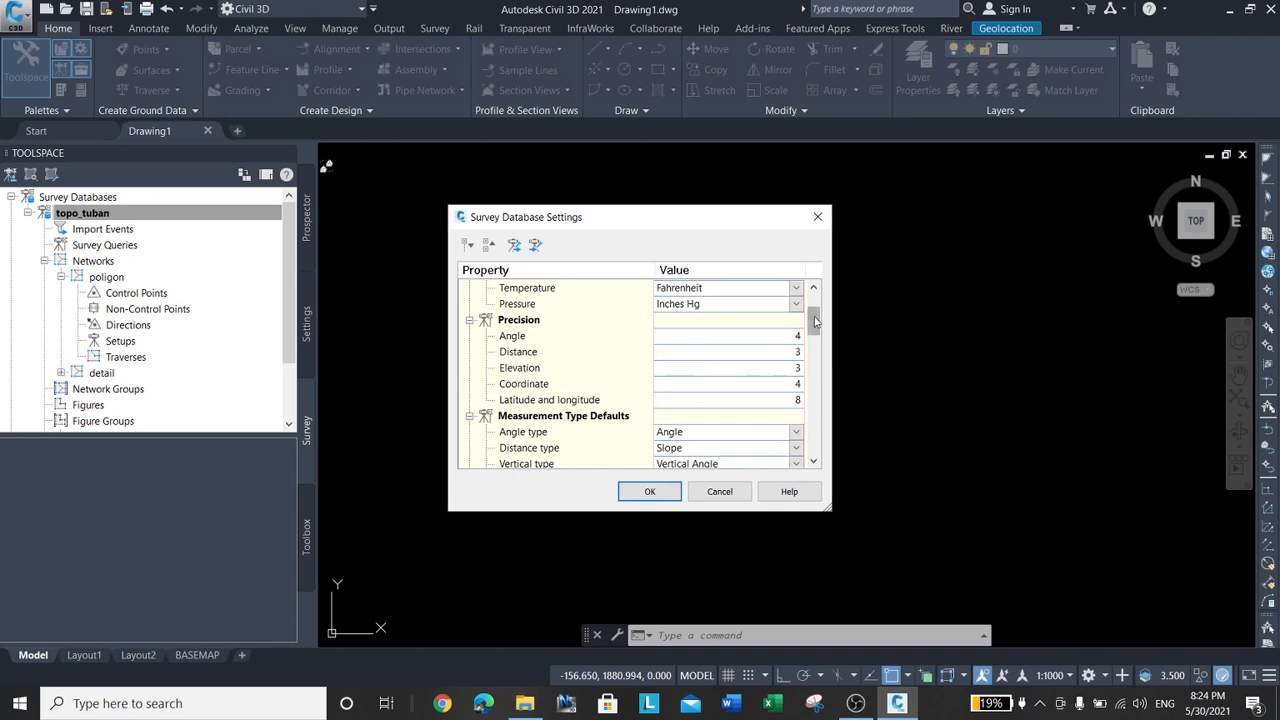
left_click_drag(814, 320, 813, 372)
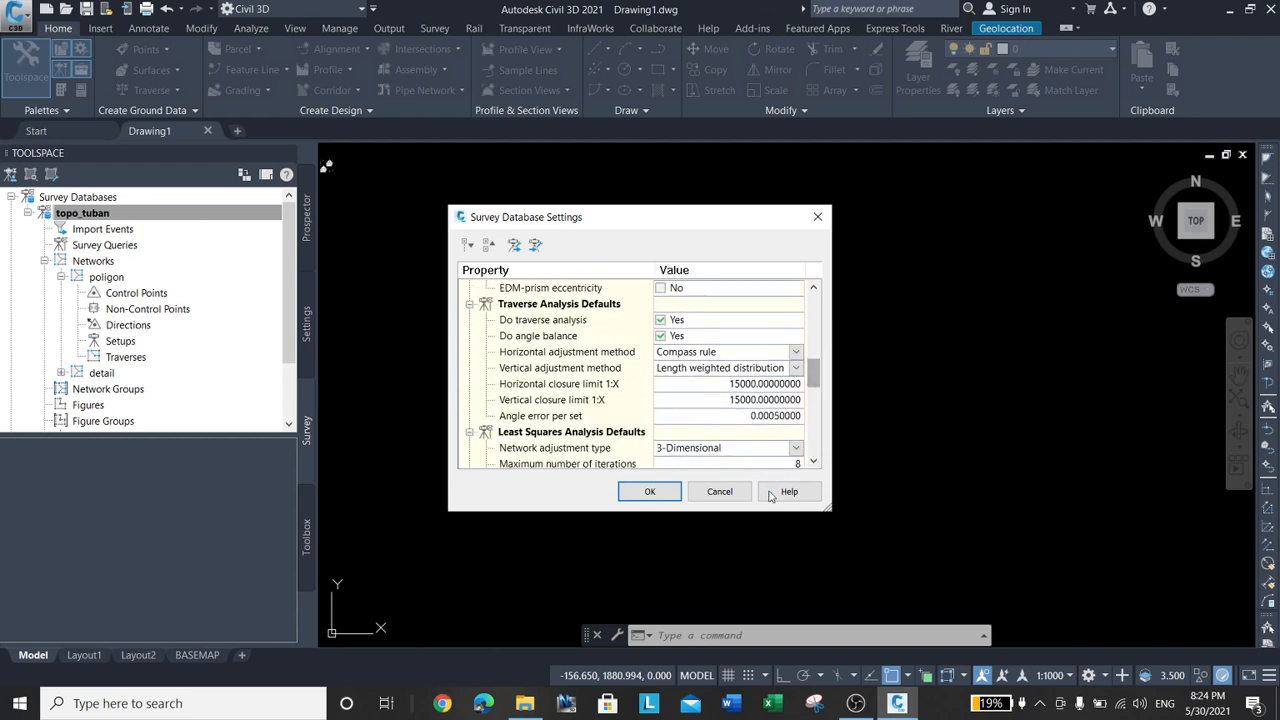
left_click(737, 385)
left_click(737, 385)
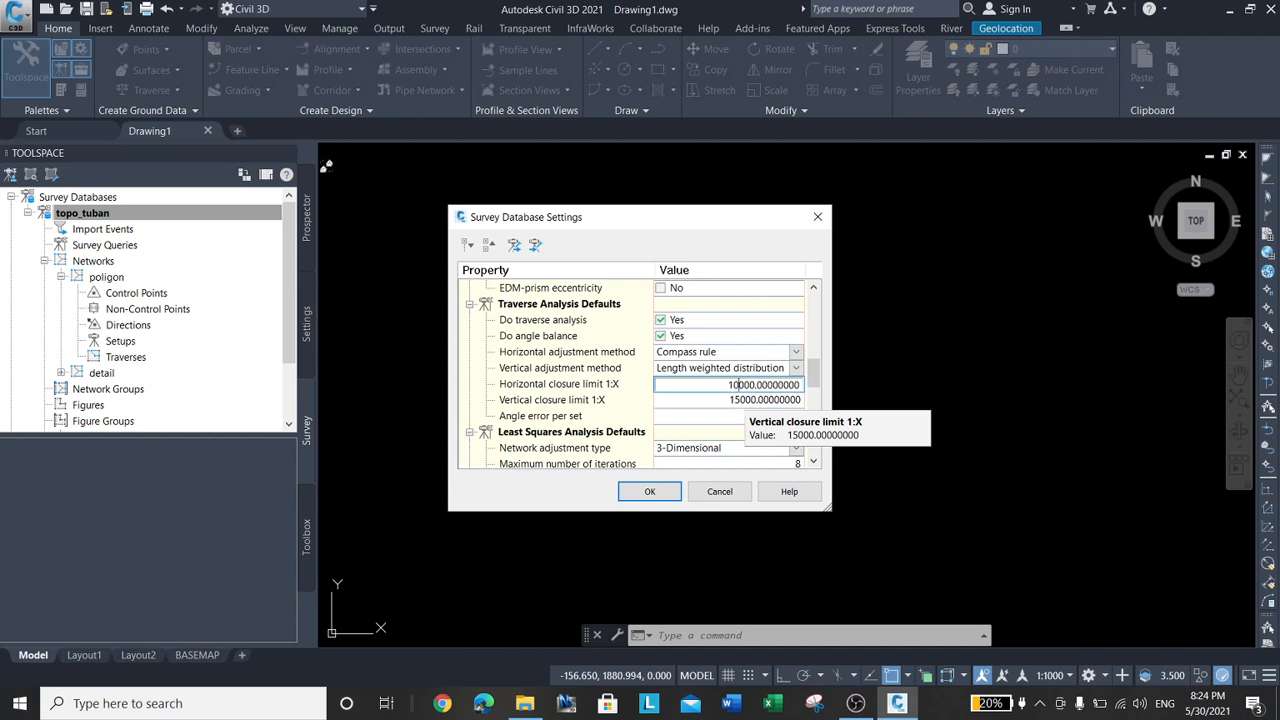
left_click(740, 401)
left_click(740, 401)
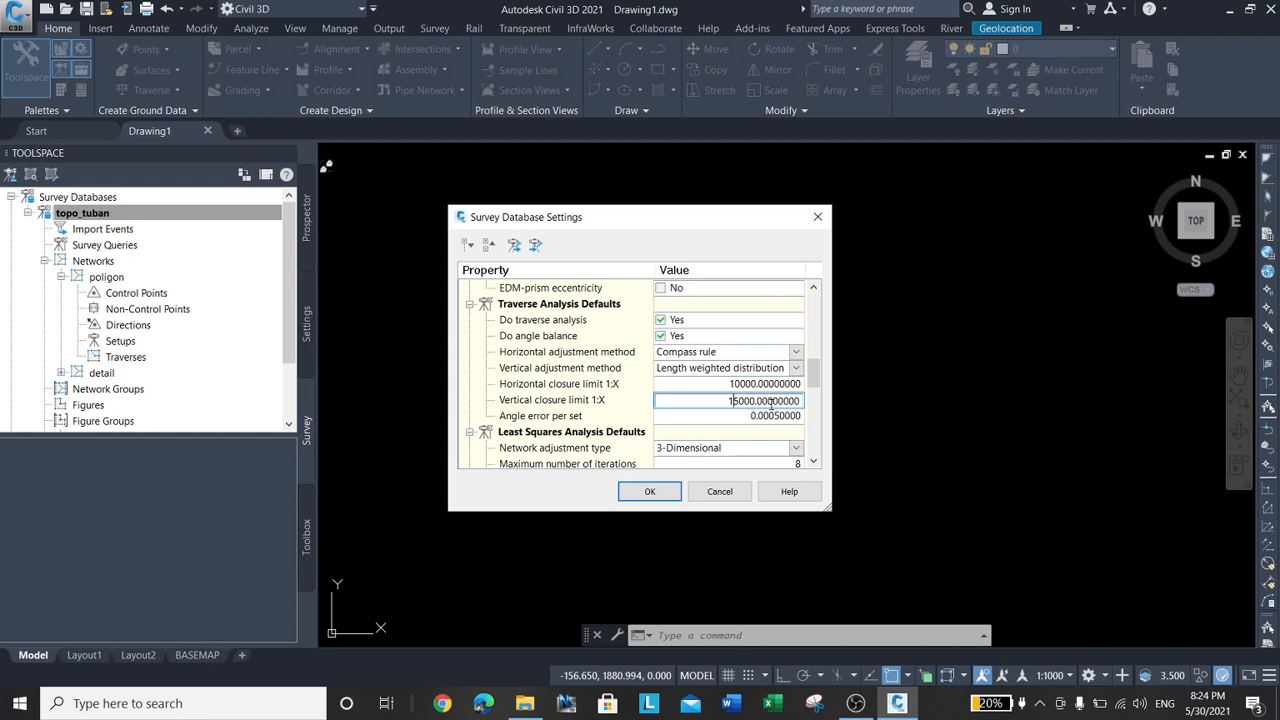
key("Return")
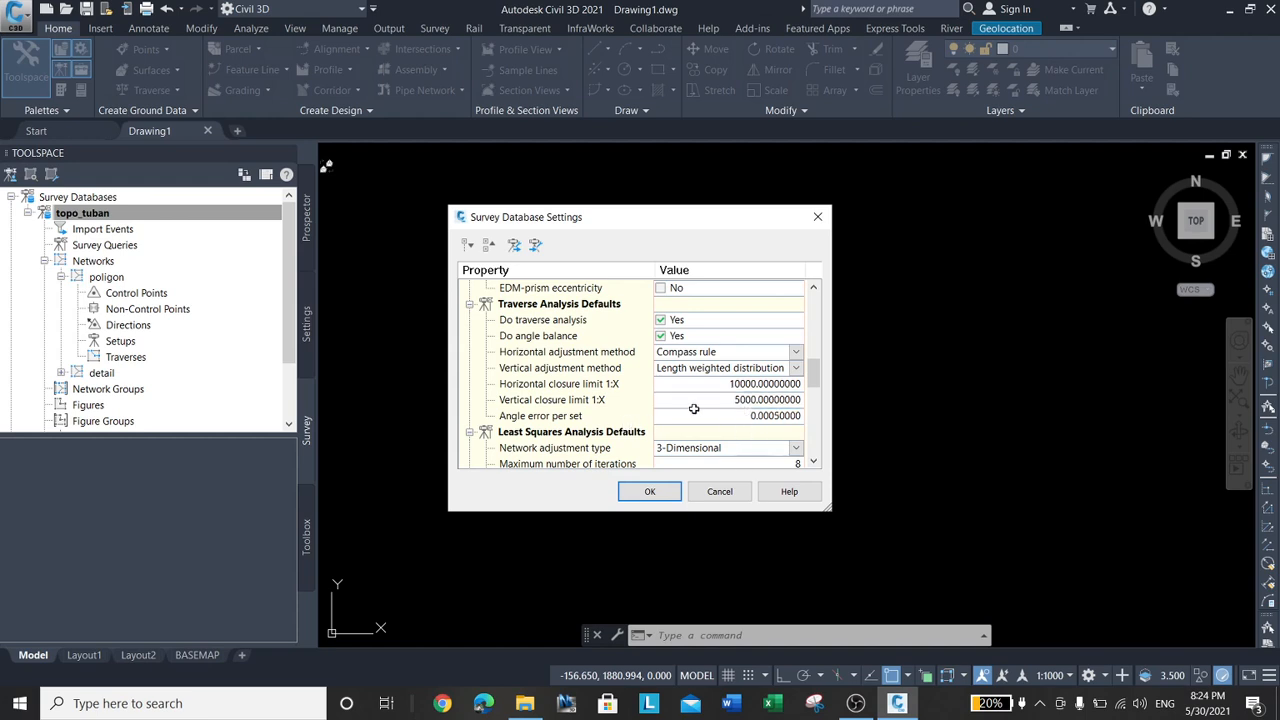
left_click(745, 415)
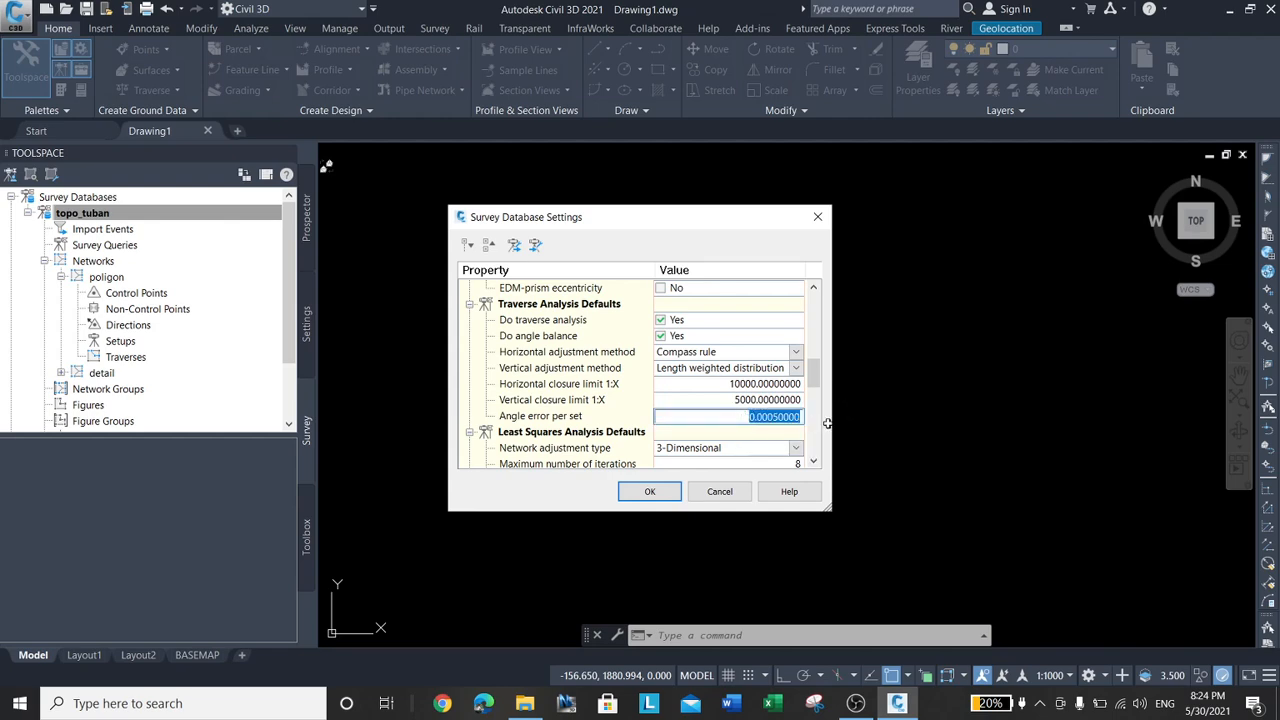
left_click(650, 491)
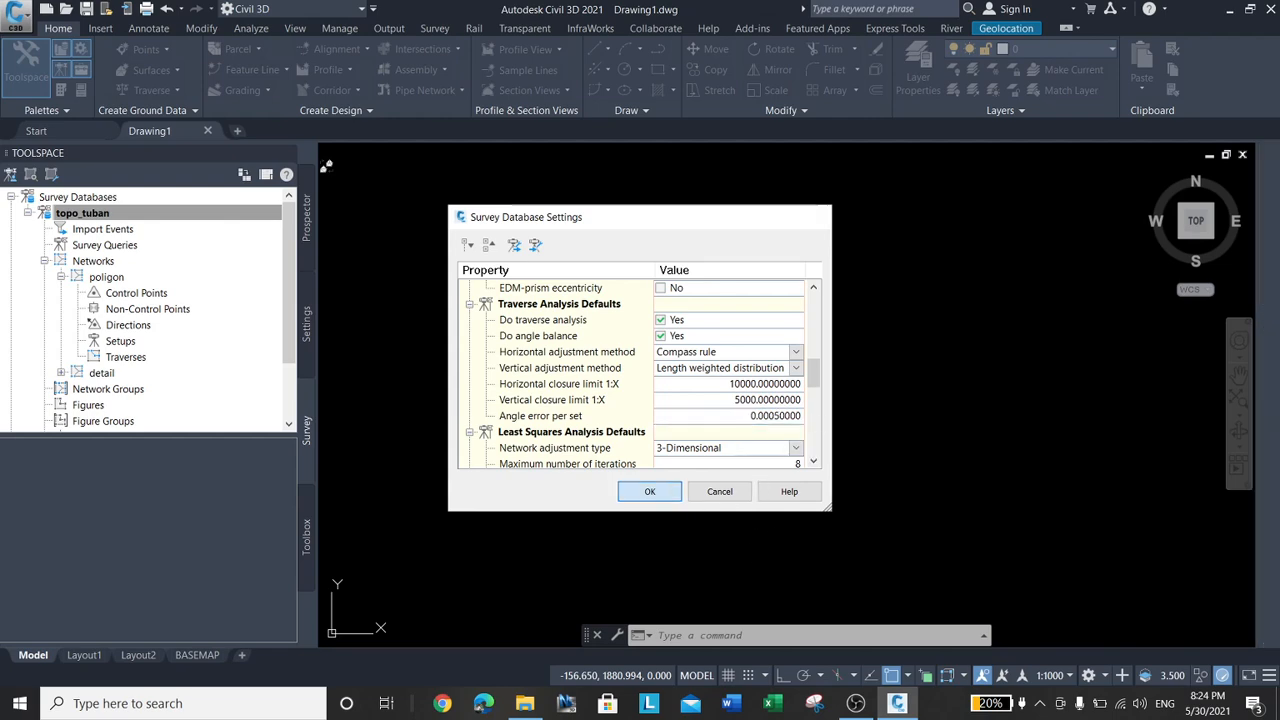
Import the field book ctrpnts.fbk into the poligon network with the default import settings
right_click(110, 278)
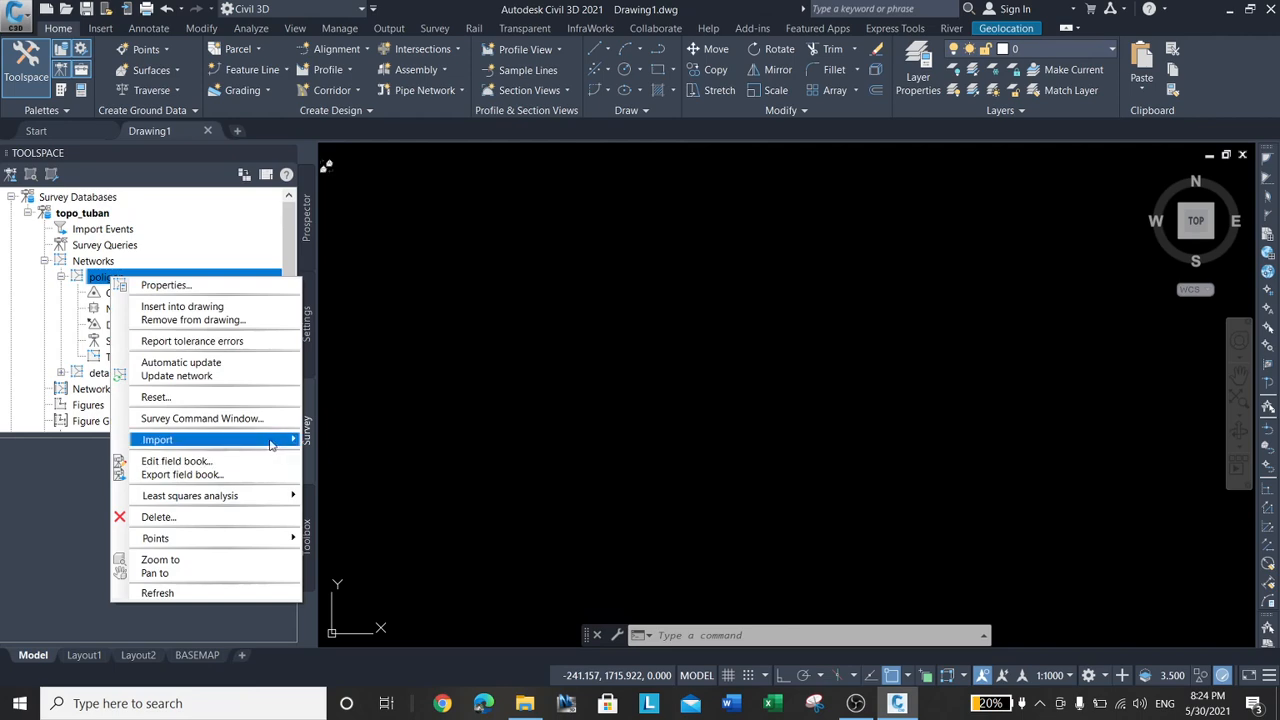
mouse_move(270, 444)
left_click(400, 440)
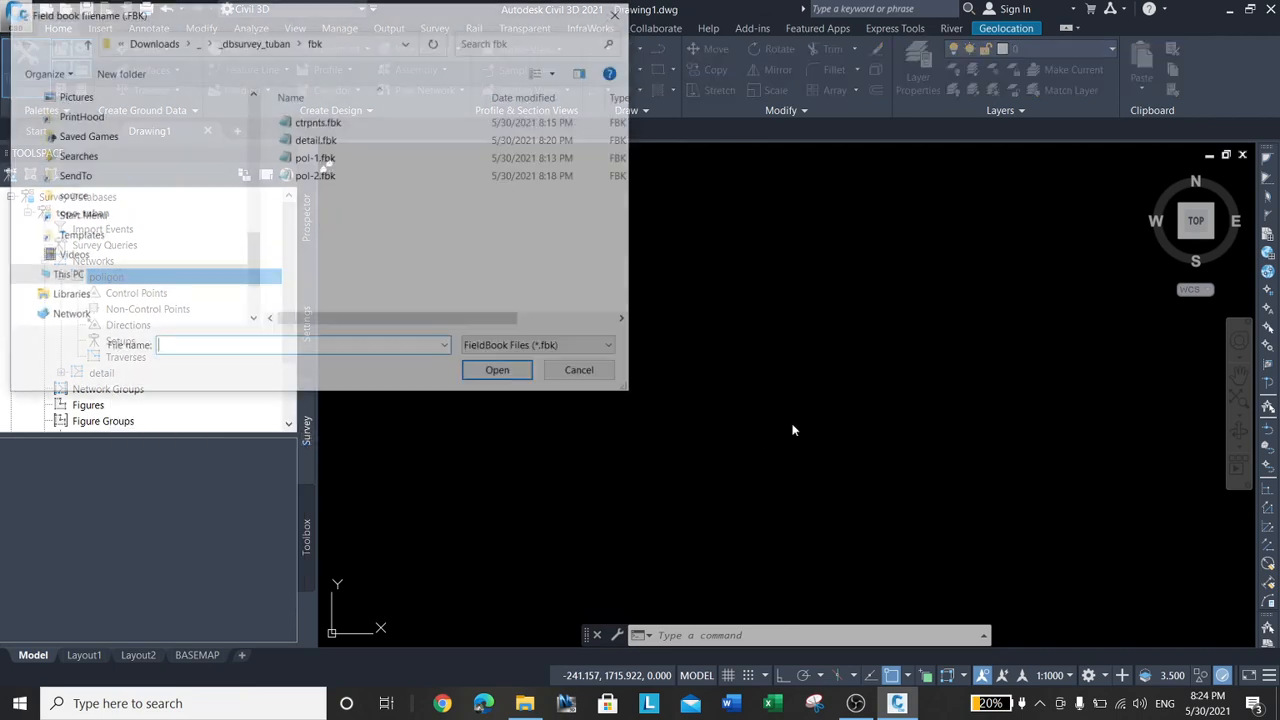
left_click(322, 123)
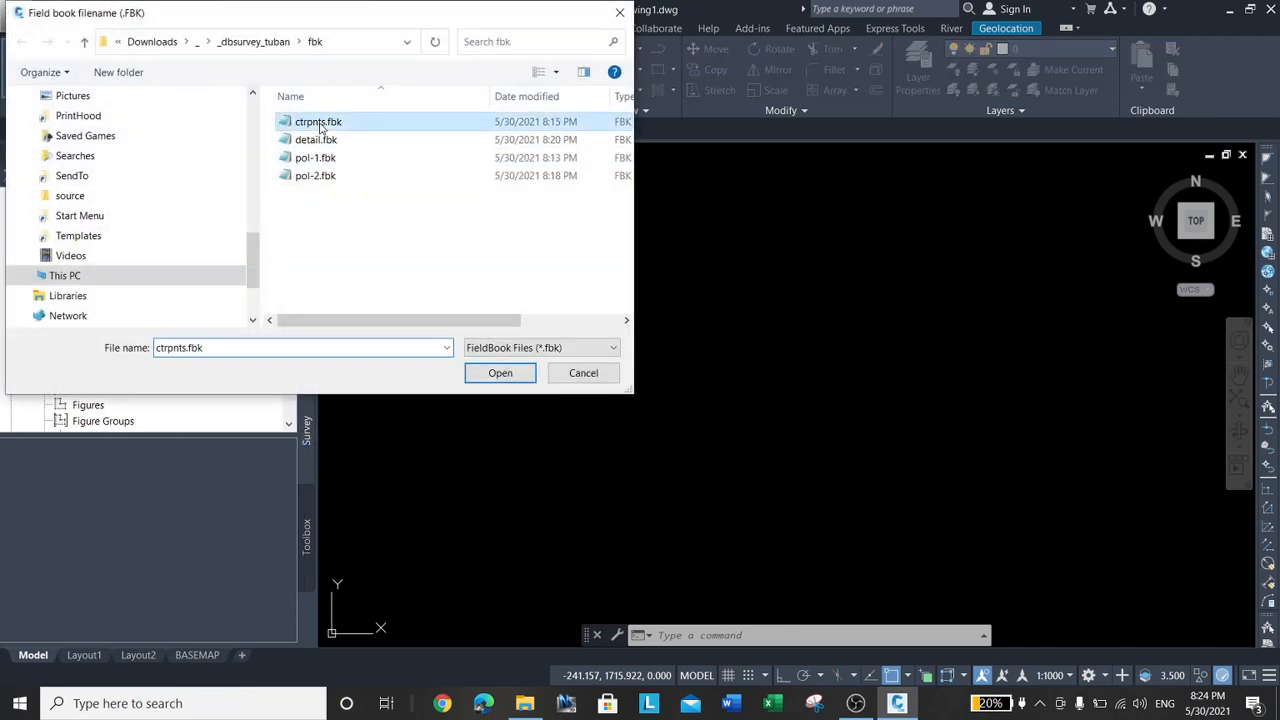
left_click(497, 374)
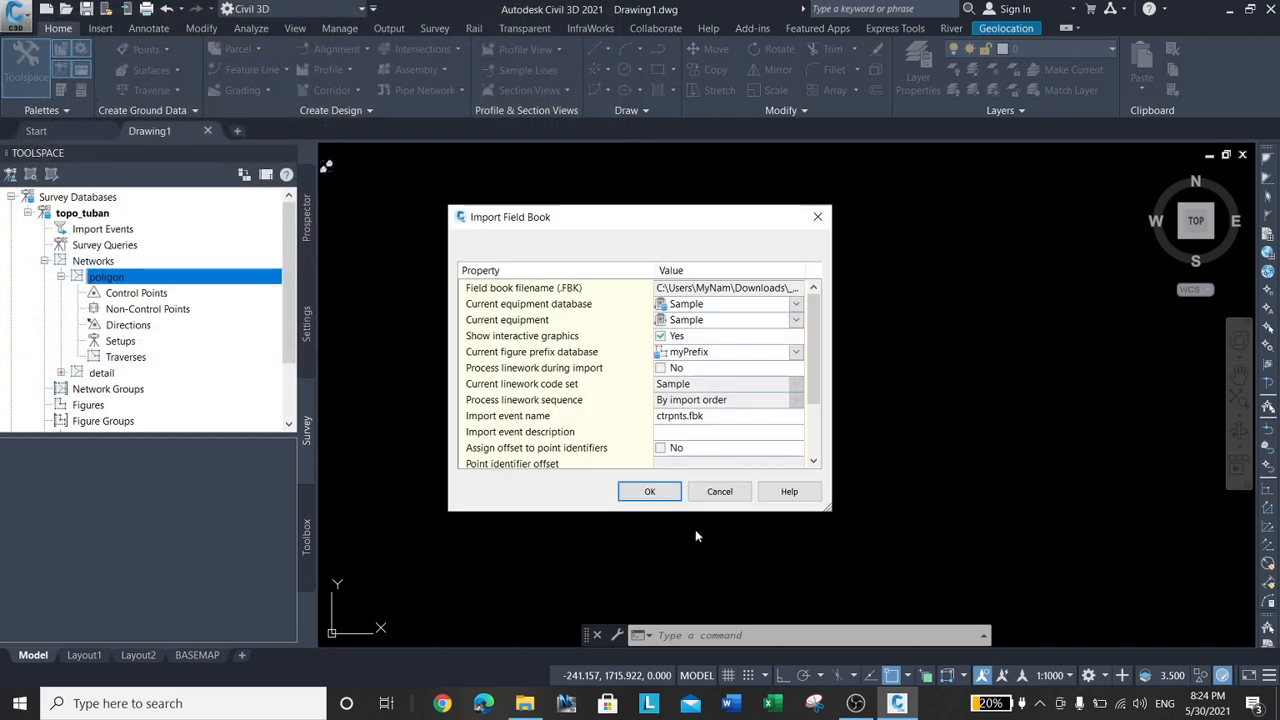
left_click(650, 491)
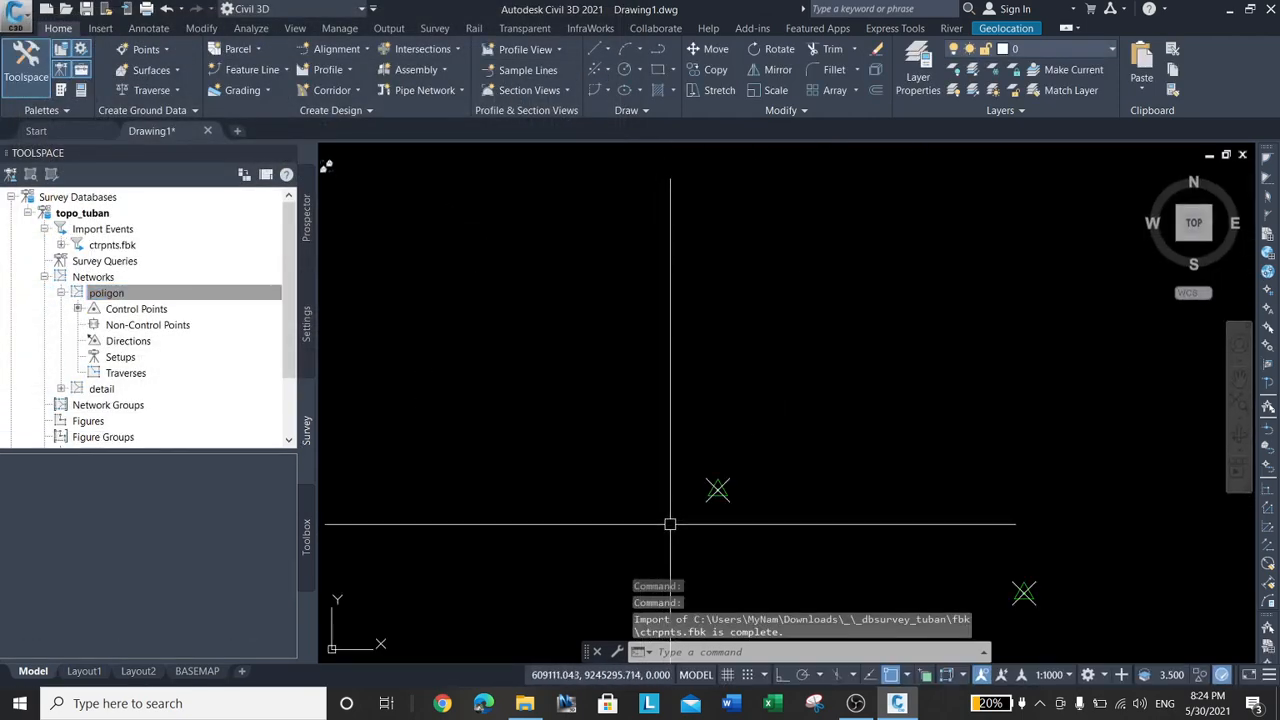
Examine the imported benchmarks in the drawing and the coordinates, elevations and descriptions of the poligon network's control points
scroll(783, 491, "up", 6)
scroll(586, 352, "down", 6)
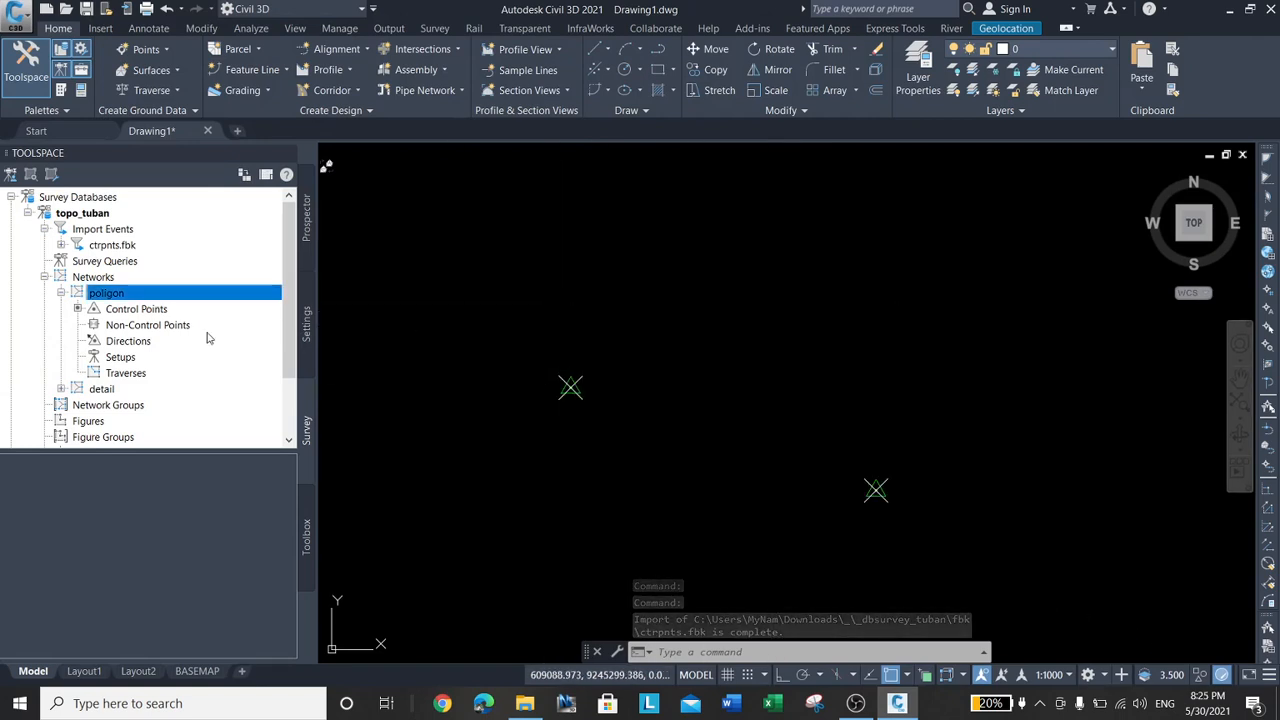
left_click(150, 309)
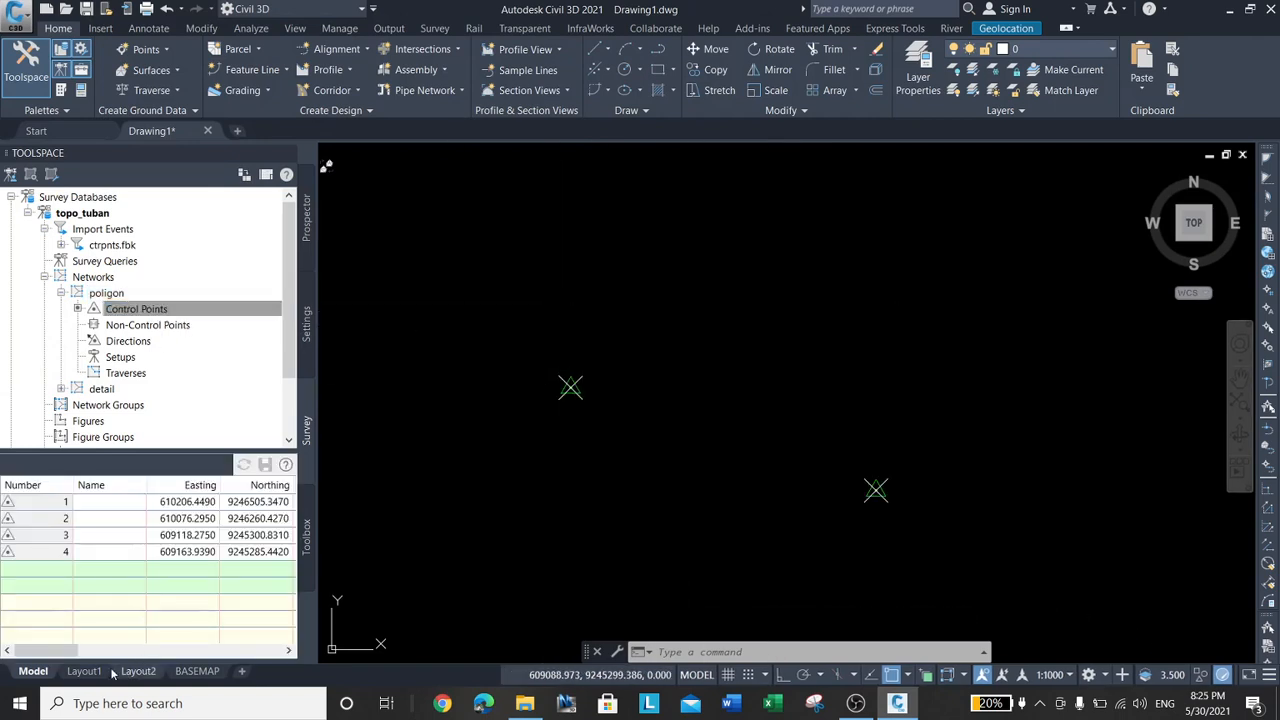
left_click_drag(50, 651, 129, 621)
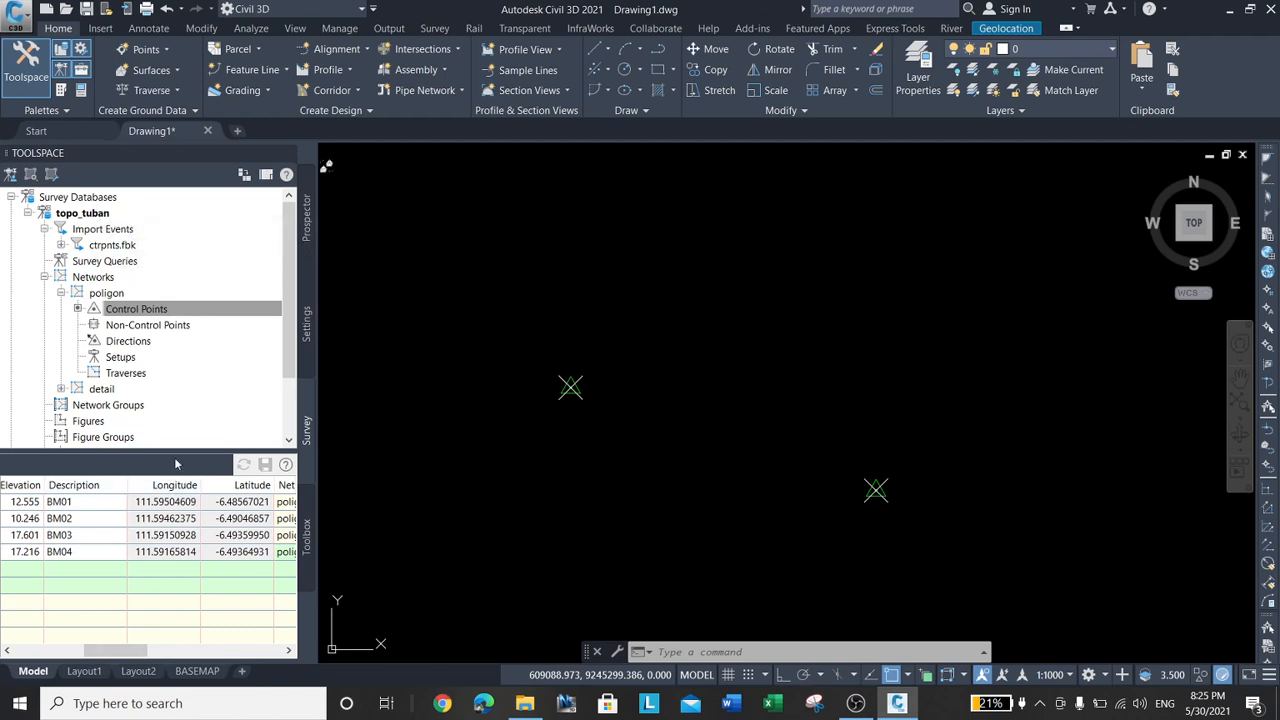
left_click_drag(121, 655, 118, 683)
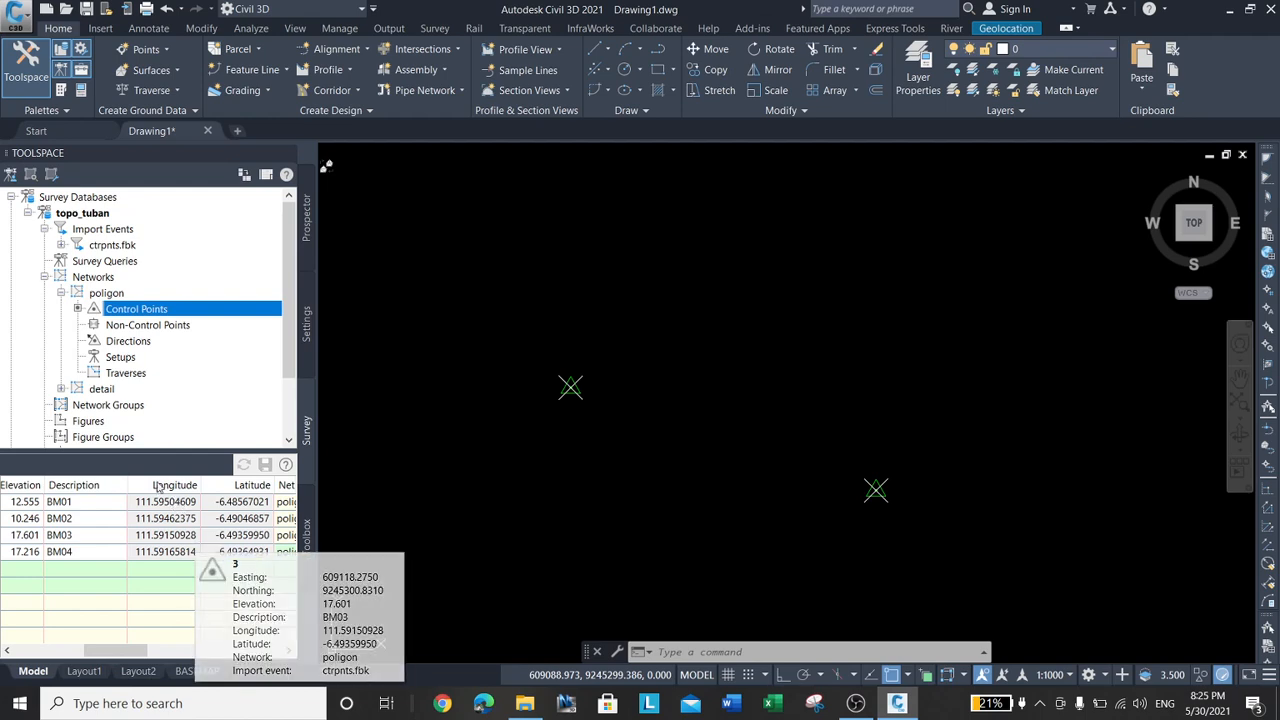
Import the field book pol-1.fbk into the poligon network with the default import settings
right_click(112, 277)
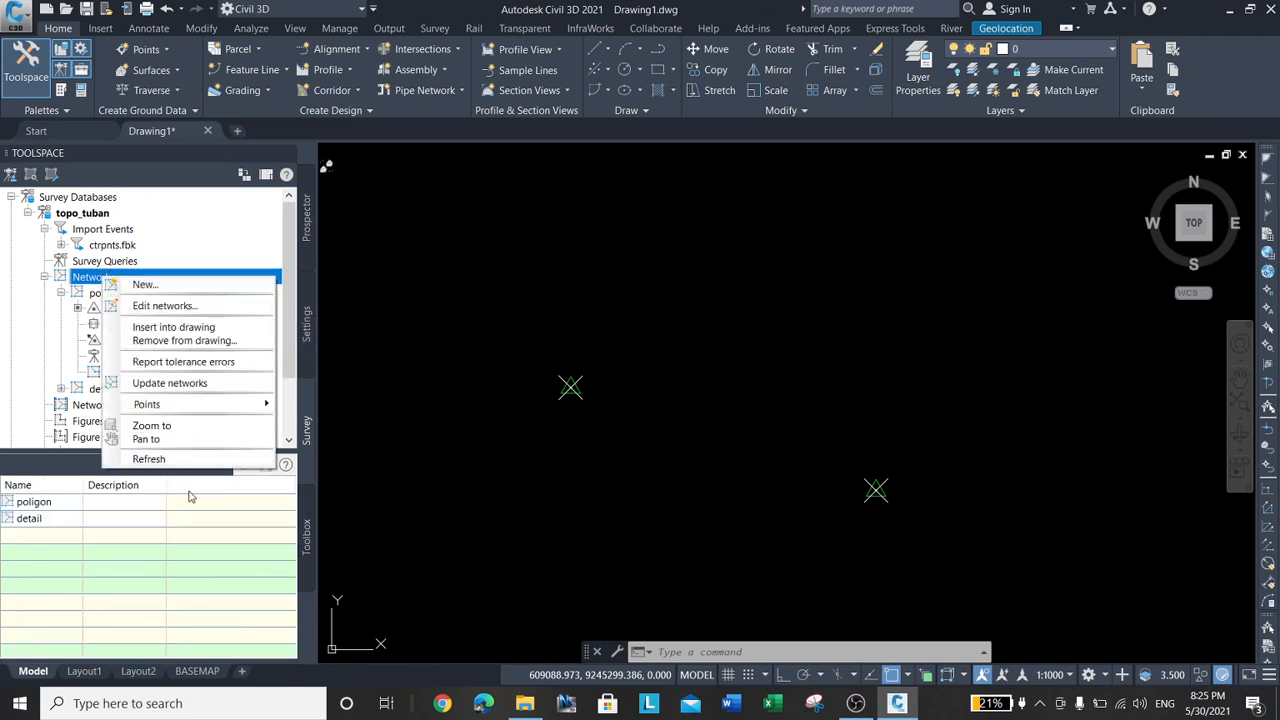
left_click(100, 293)
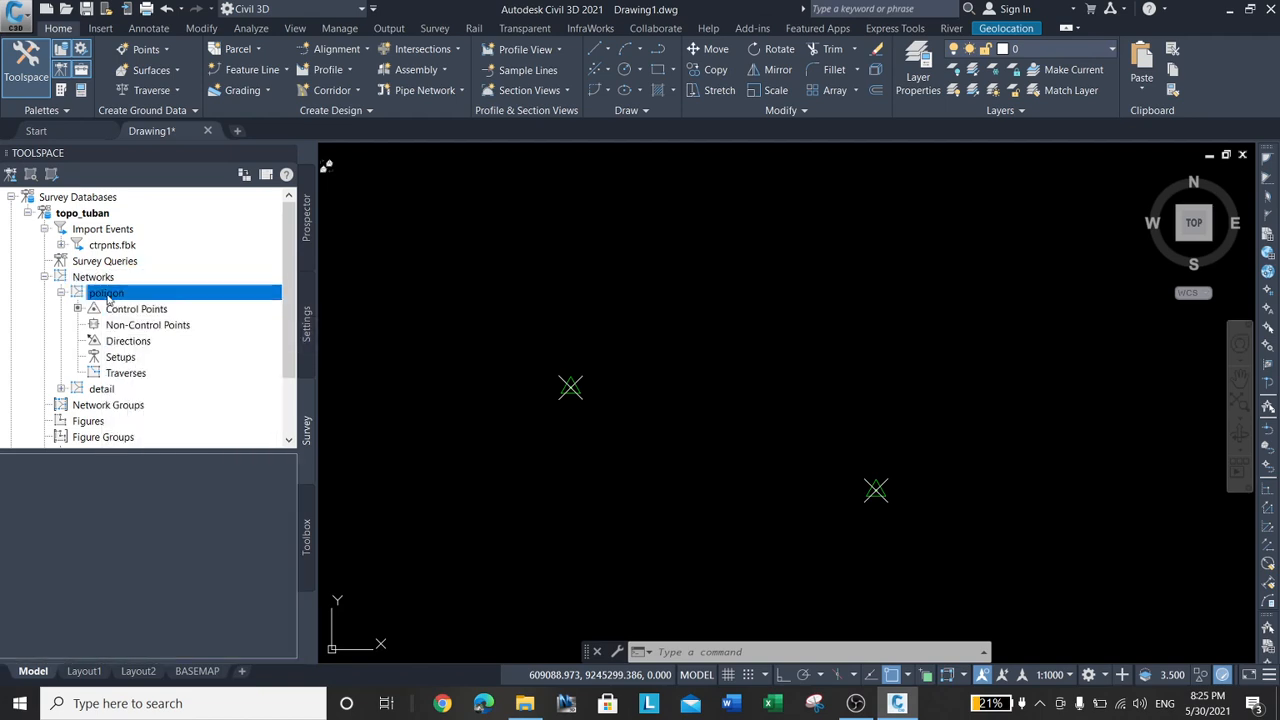
right_click(102, 293)
mouse_move(205, 458)
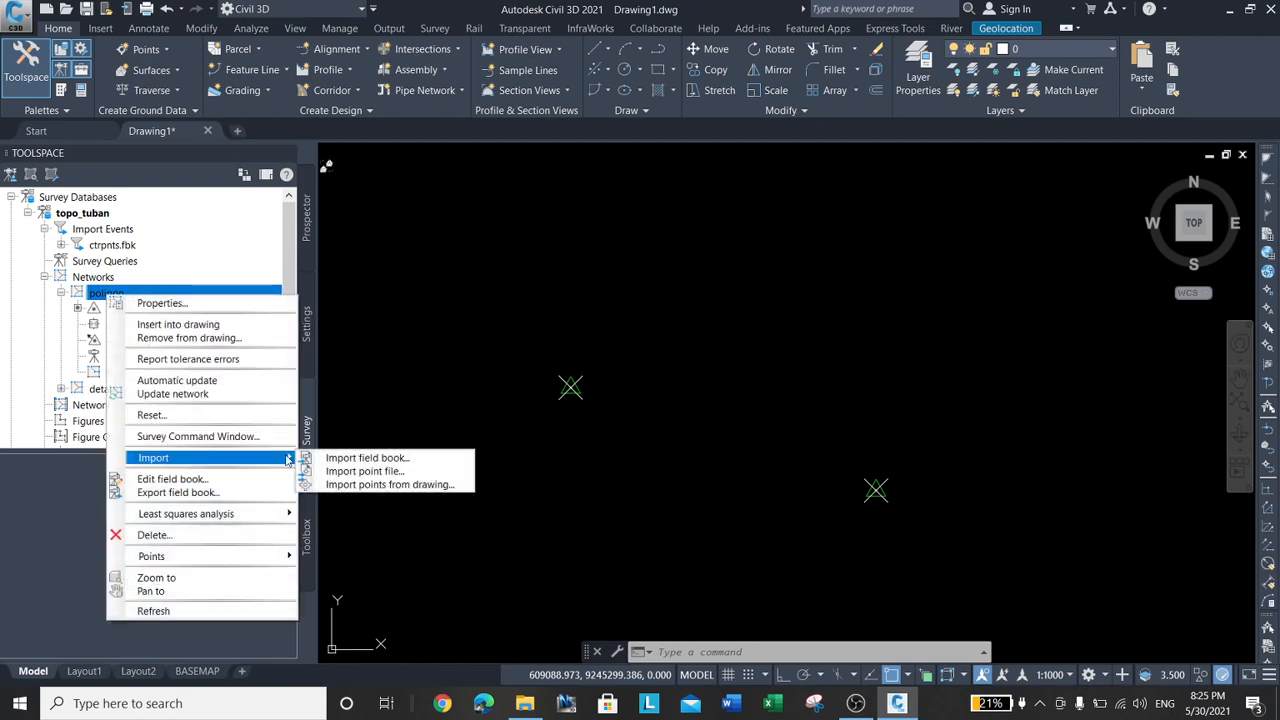
left_click(345, 457)
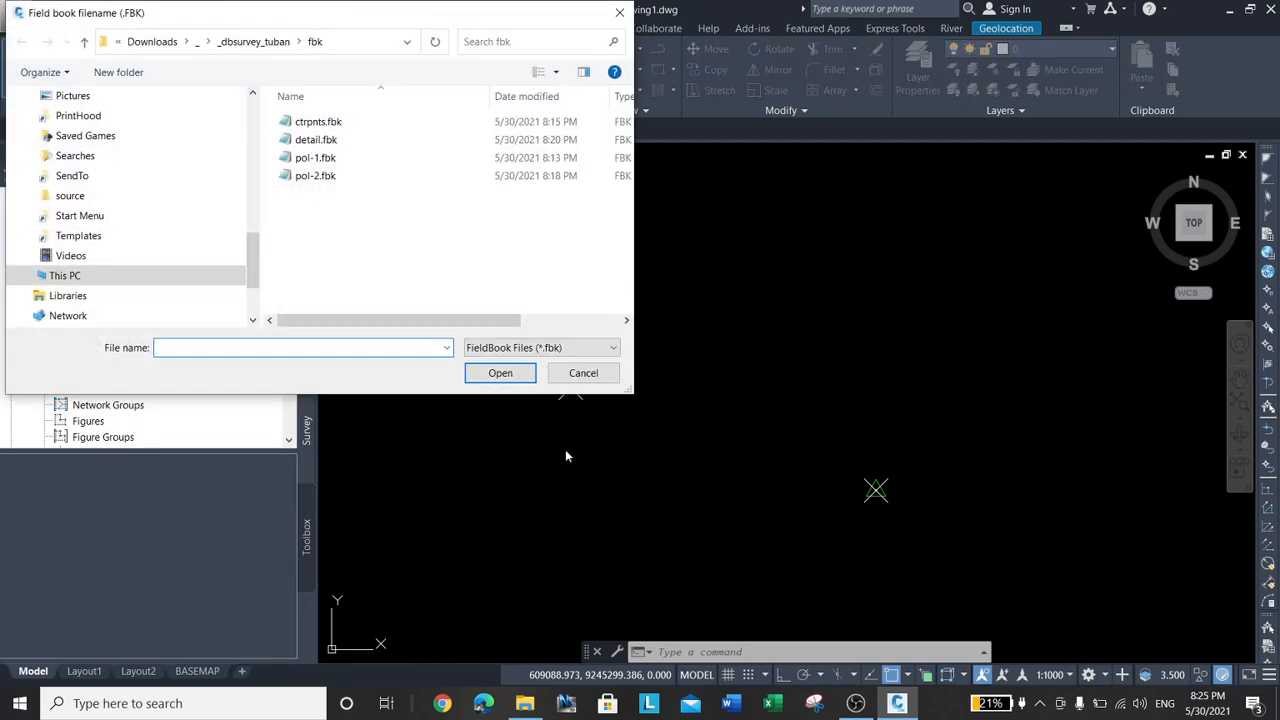
left_click(315, 158)
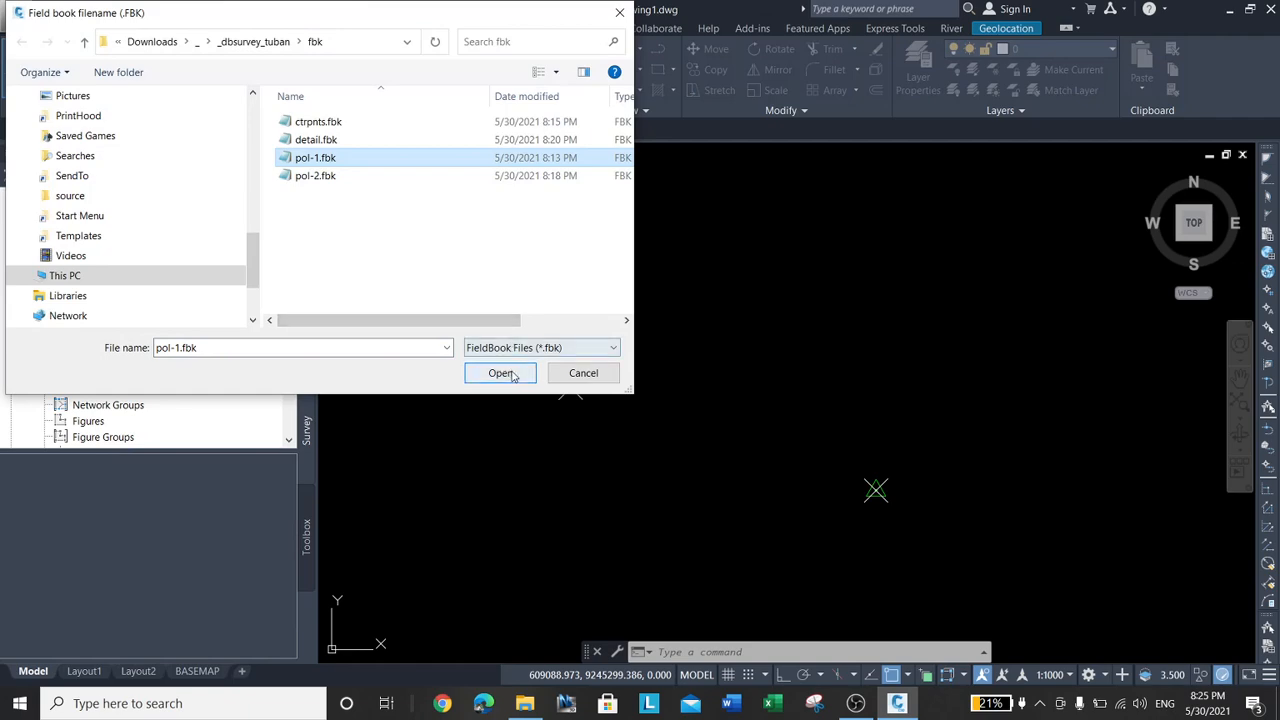
left_click(500, 373)
left_click(666, 494)
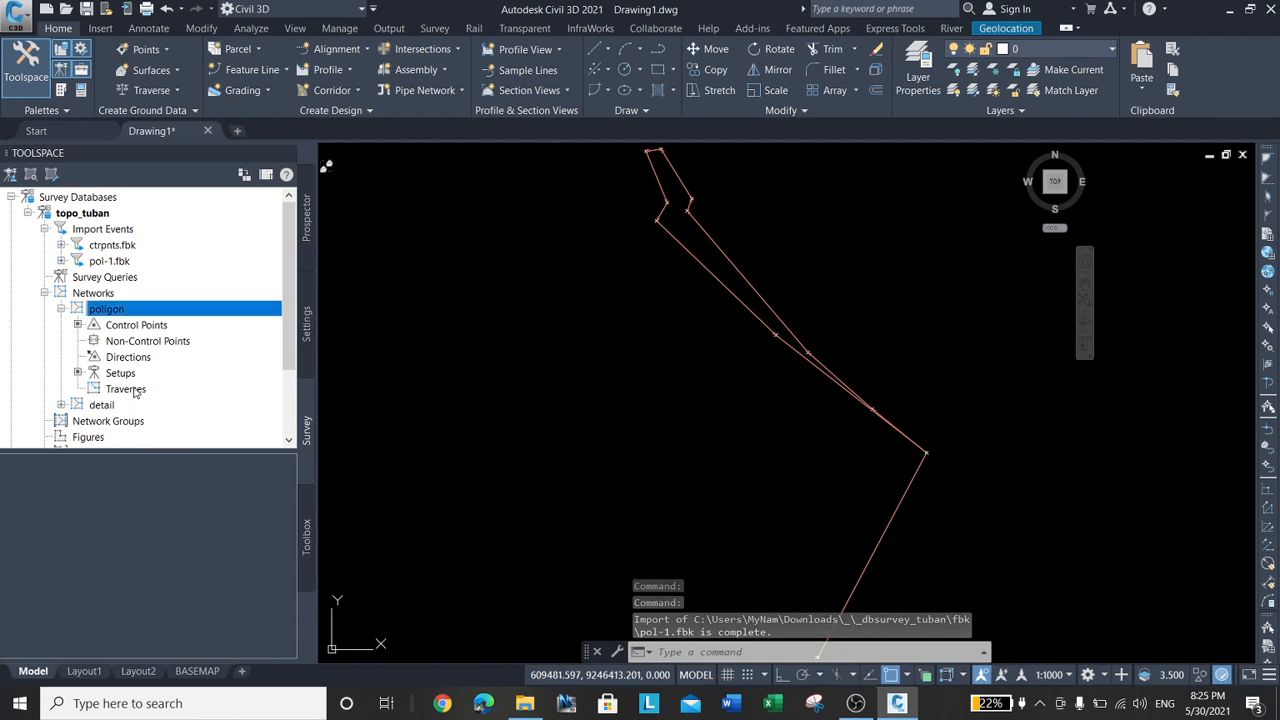
Examine the station and backsight points of the poligon network's setups, from the first to the last, and its control points
left_click(120, 372)
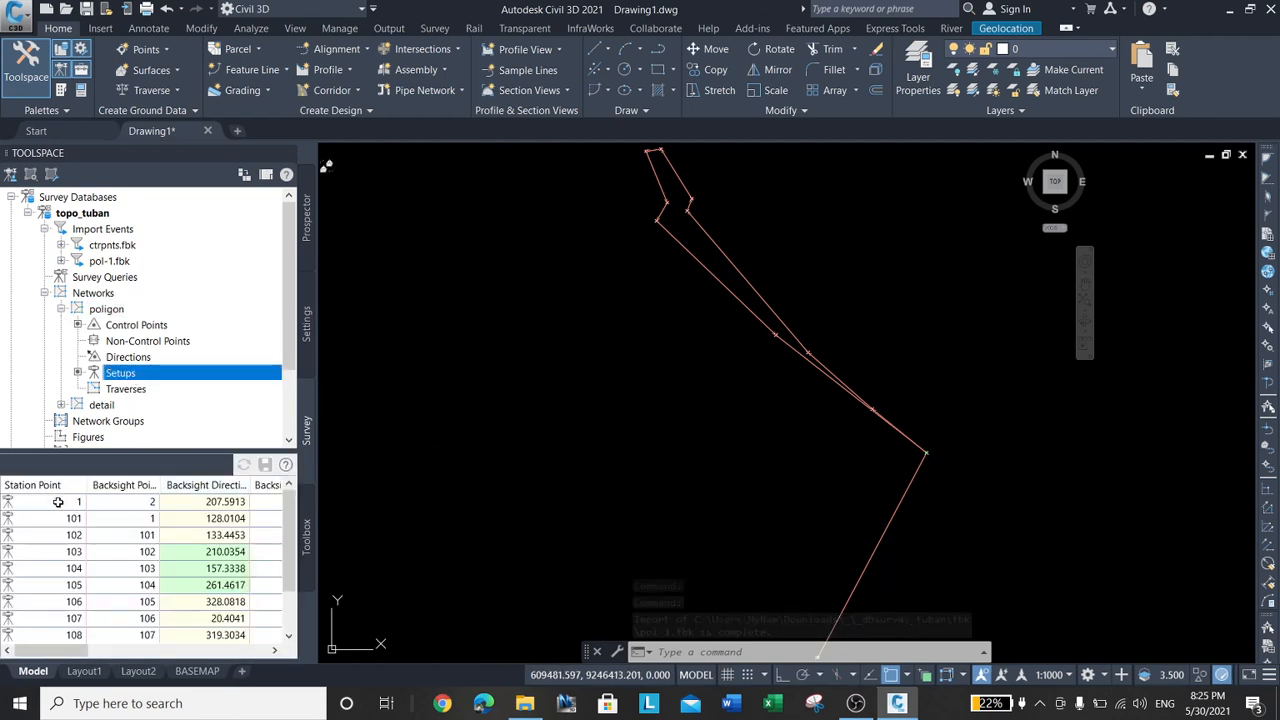
left_click(68, 503)
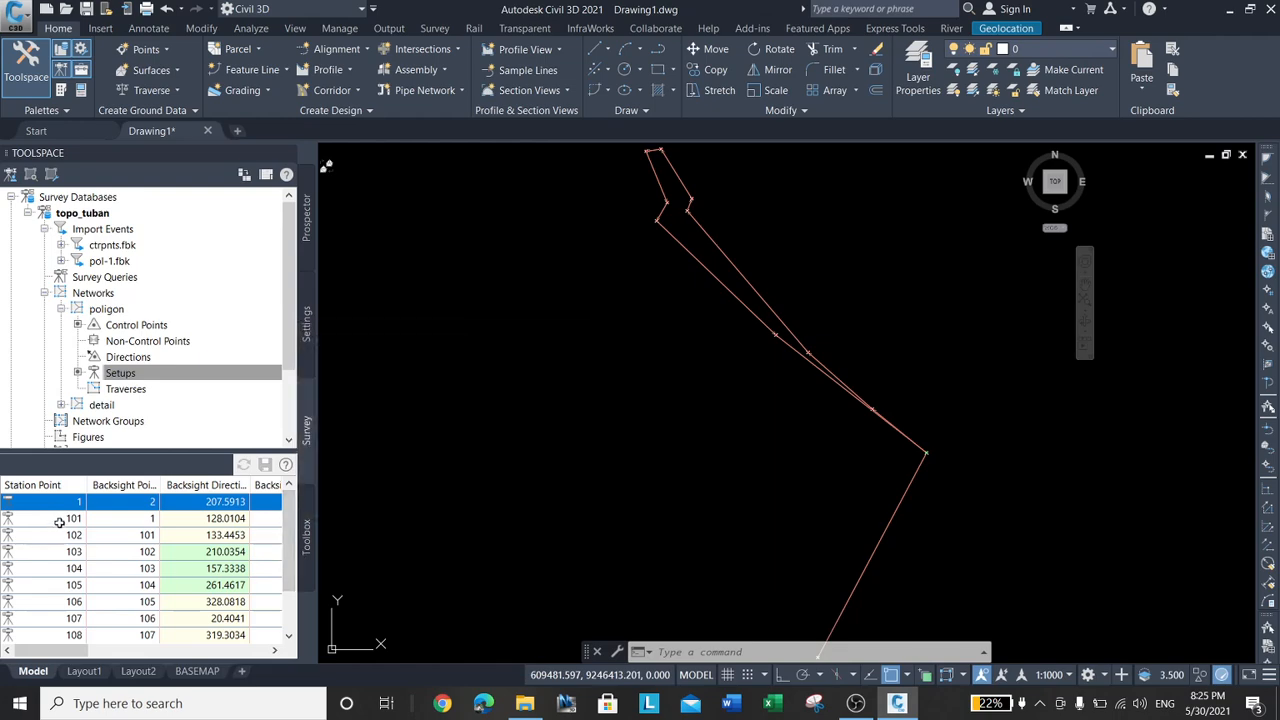
left_click(64, 519)
left_click(64, 535)
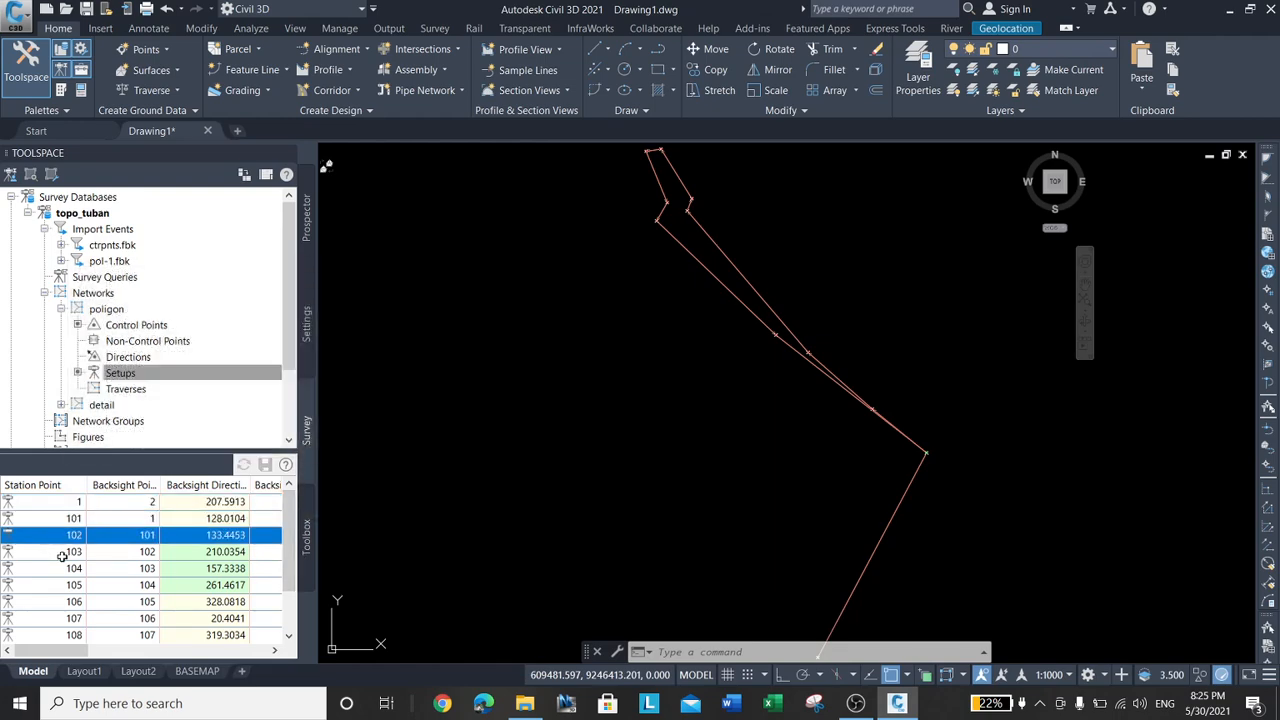
left_click(64, 552)
left_click_drag(288, 520, 287, 615)
left_click(60, 618)
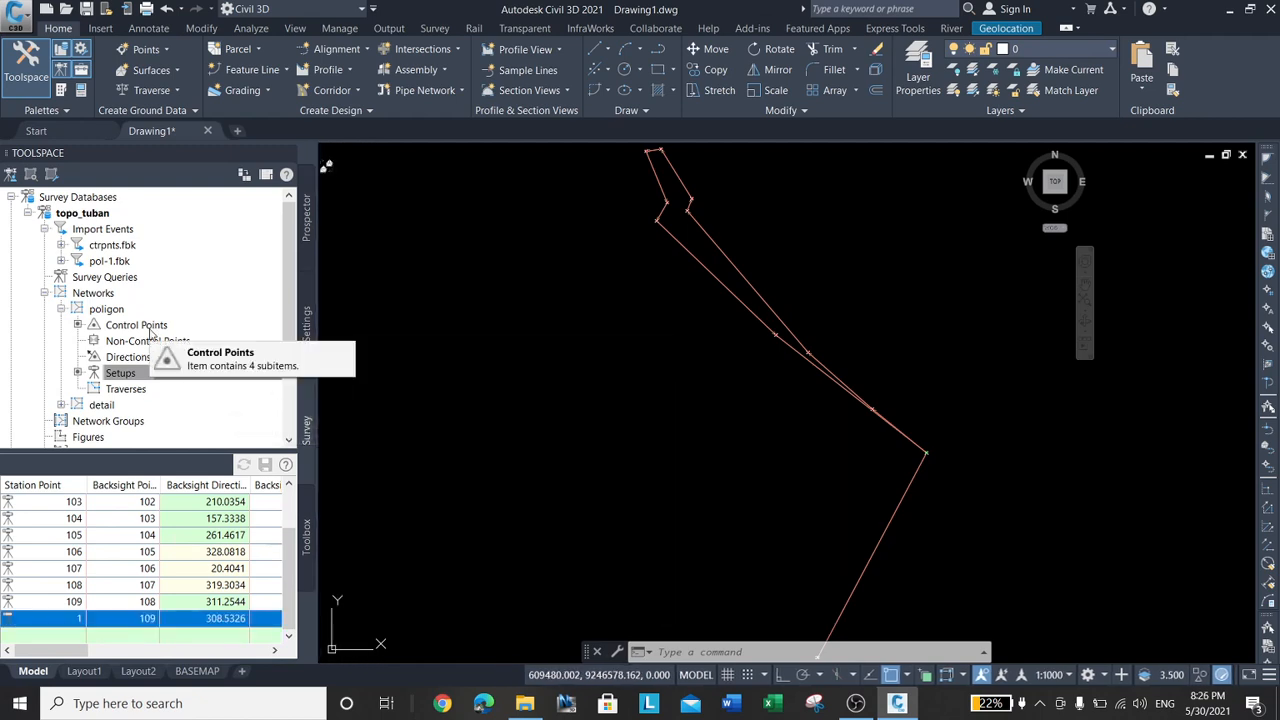
left_click(150, 328)
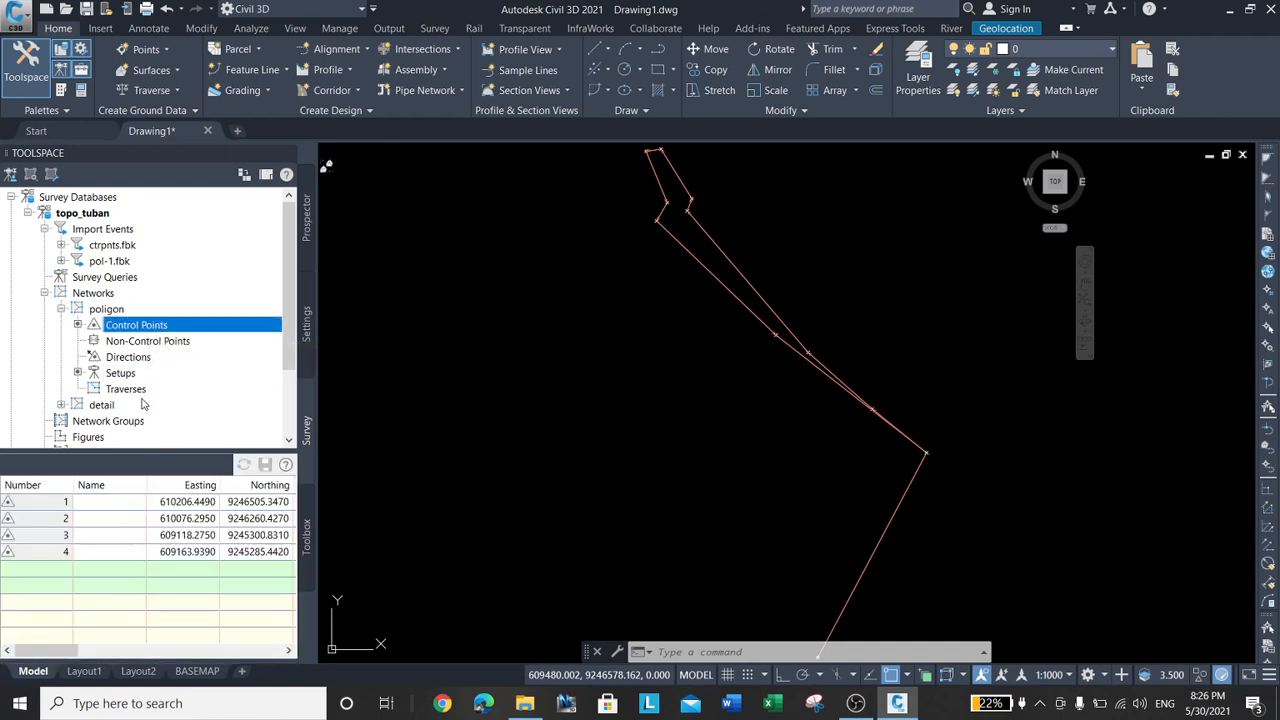
Import the field book pol-2.fbk into the poligon network with the default import settings
right_click(113, 312)
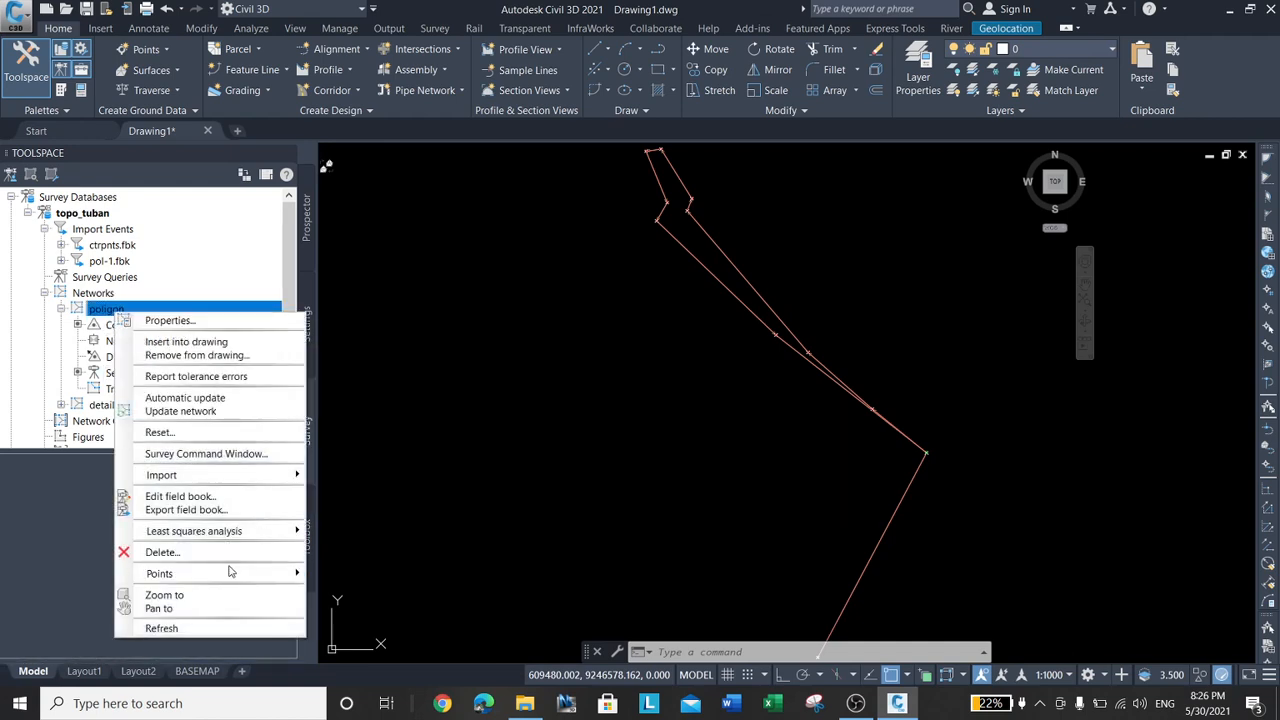
mouse_move(248, 475)
left_click(362, 472)
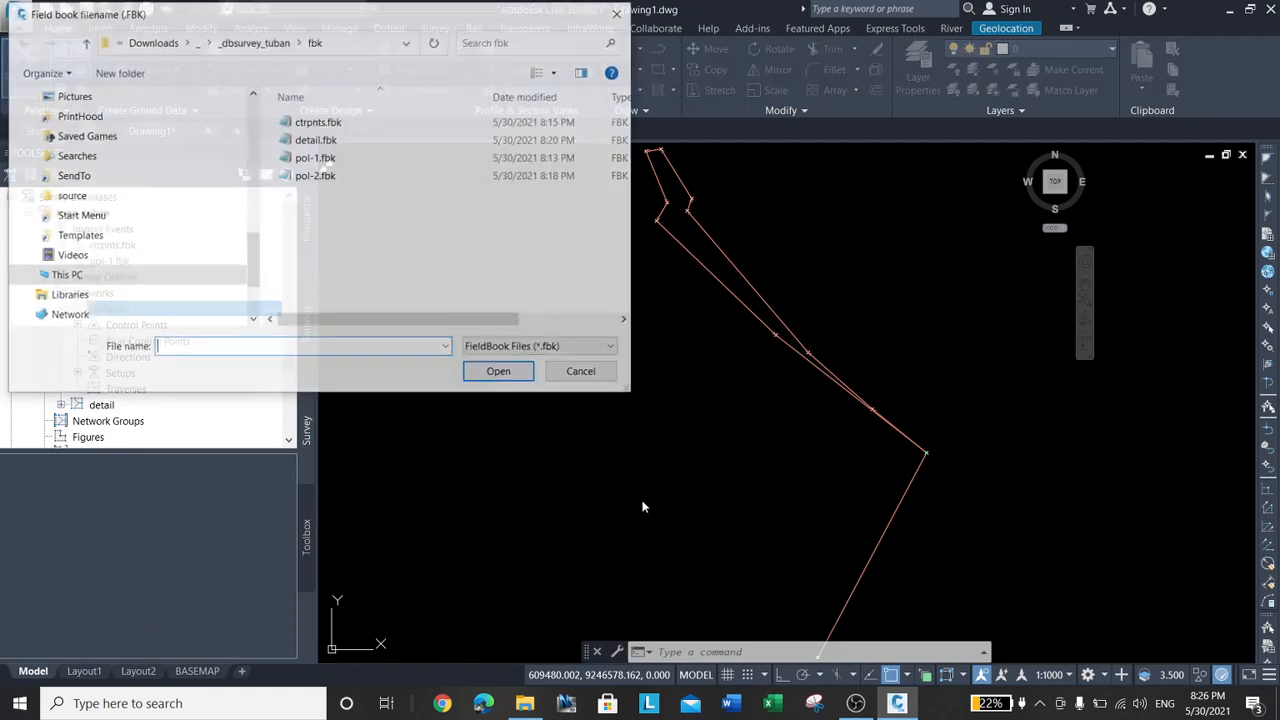
left_click(318, 176)
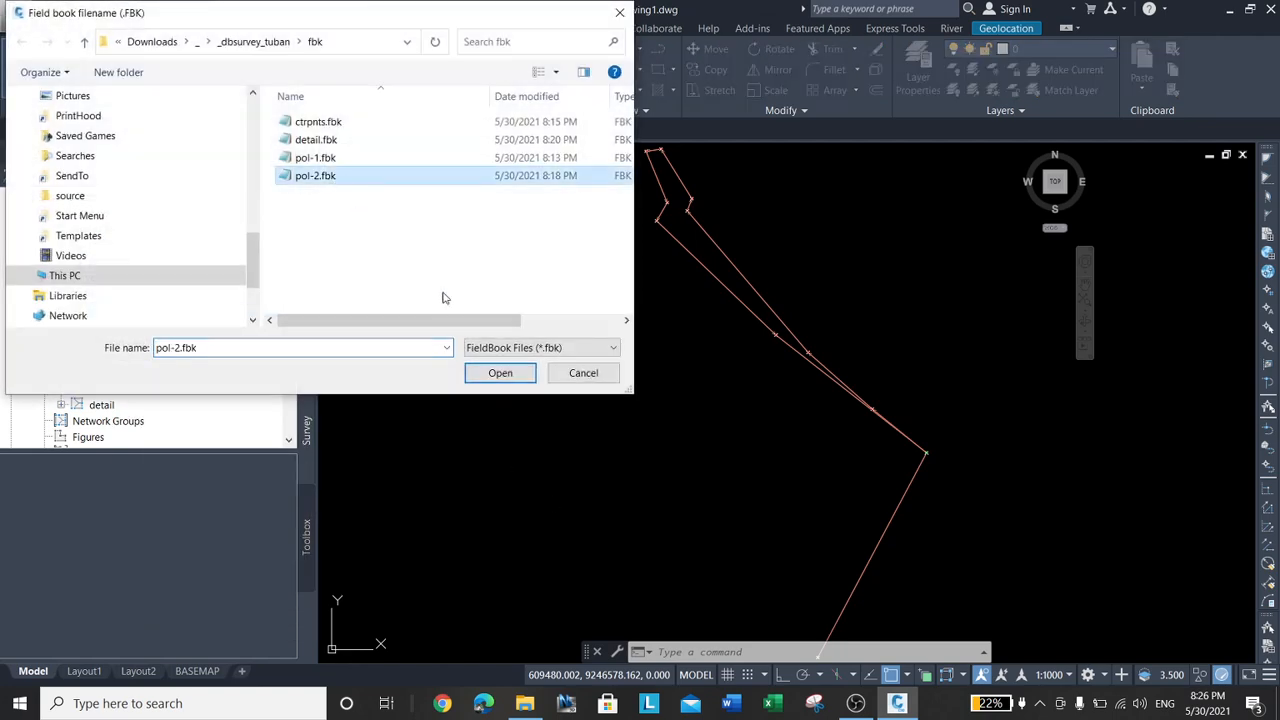
left_click(501, 372)
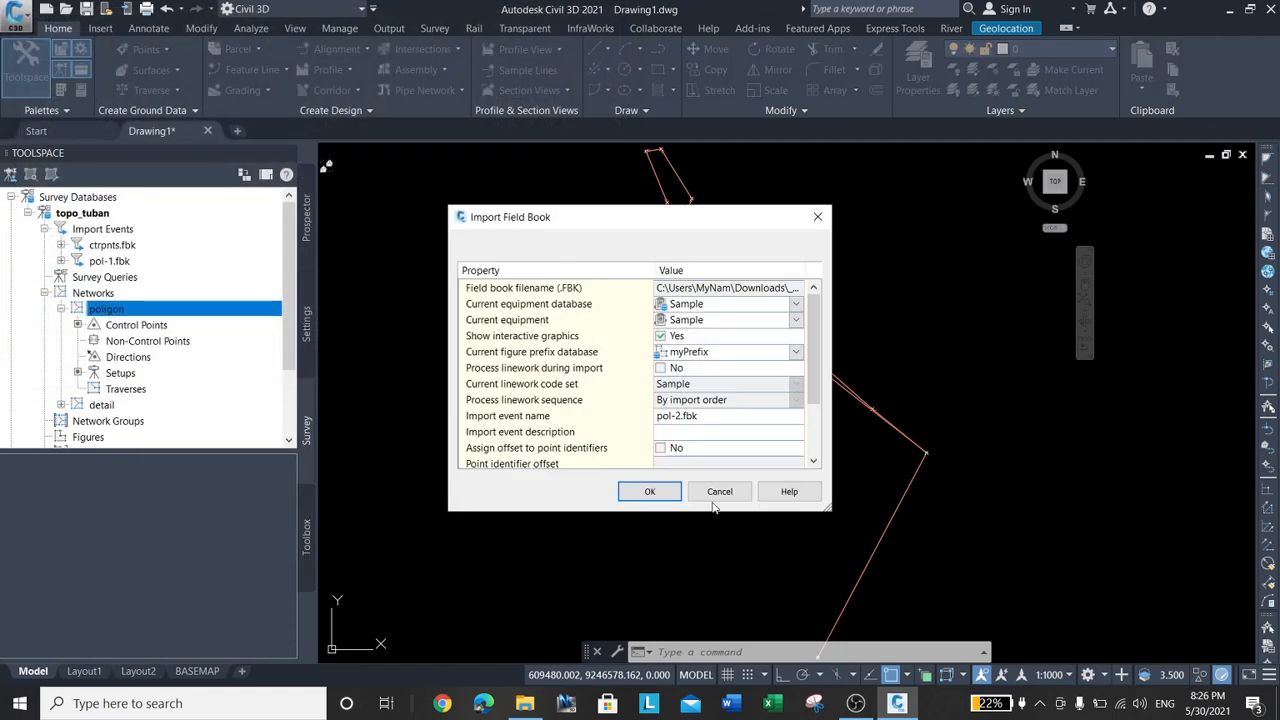
left_click(650, 492)
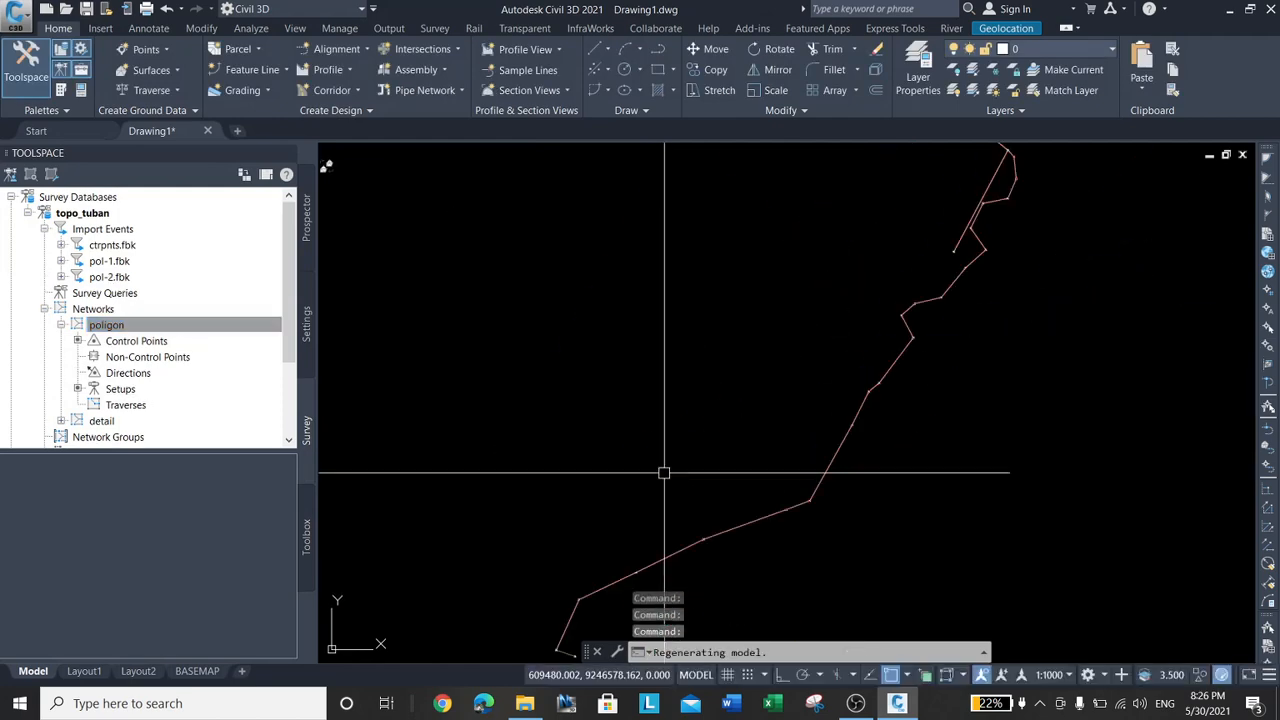
scroll(599, 331, "down", 2)
middle_click_drag(643, 381, 650, 334)
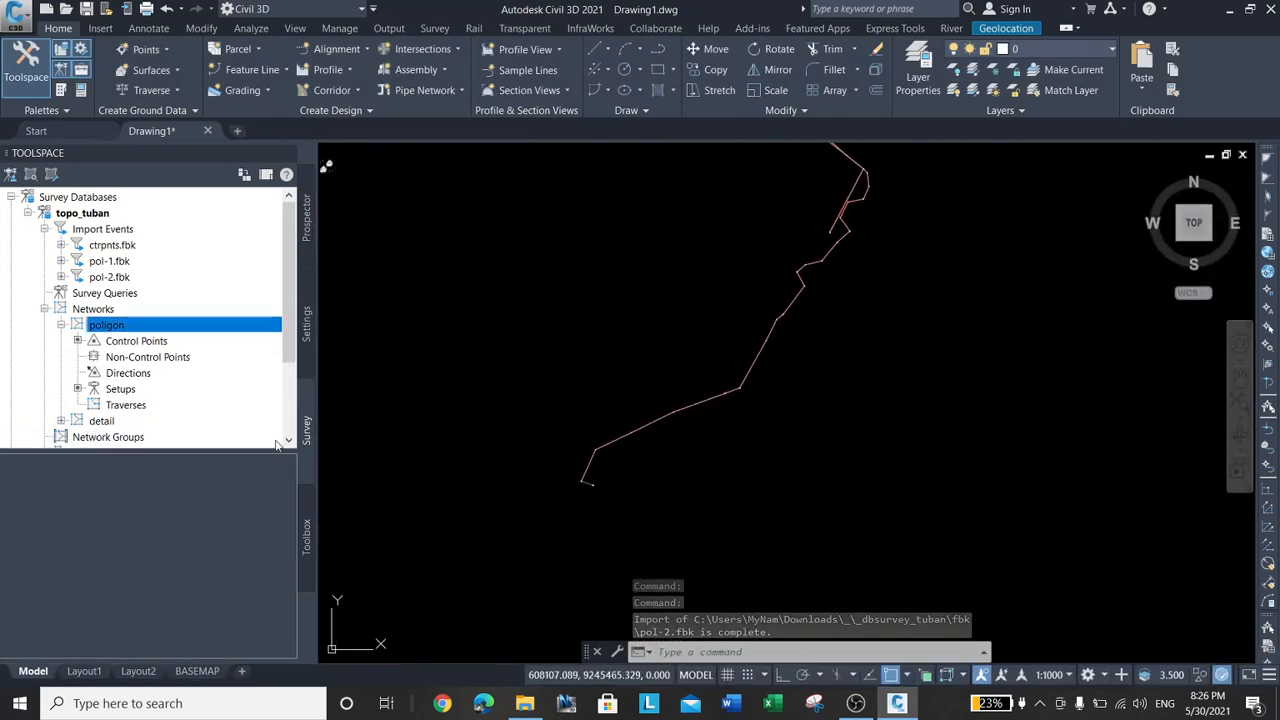
Import the field book detail.fbk into the detail network with the default import settings and inspect the detail shots in the drawing
right_click(125, 326)
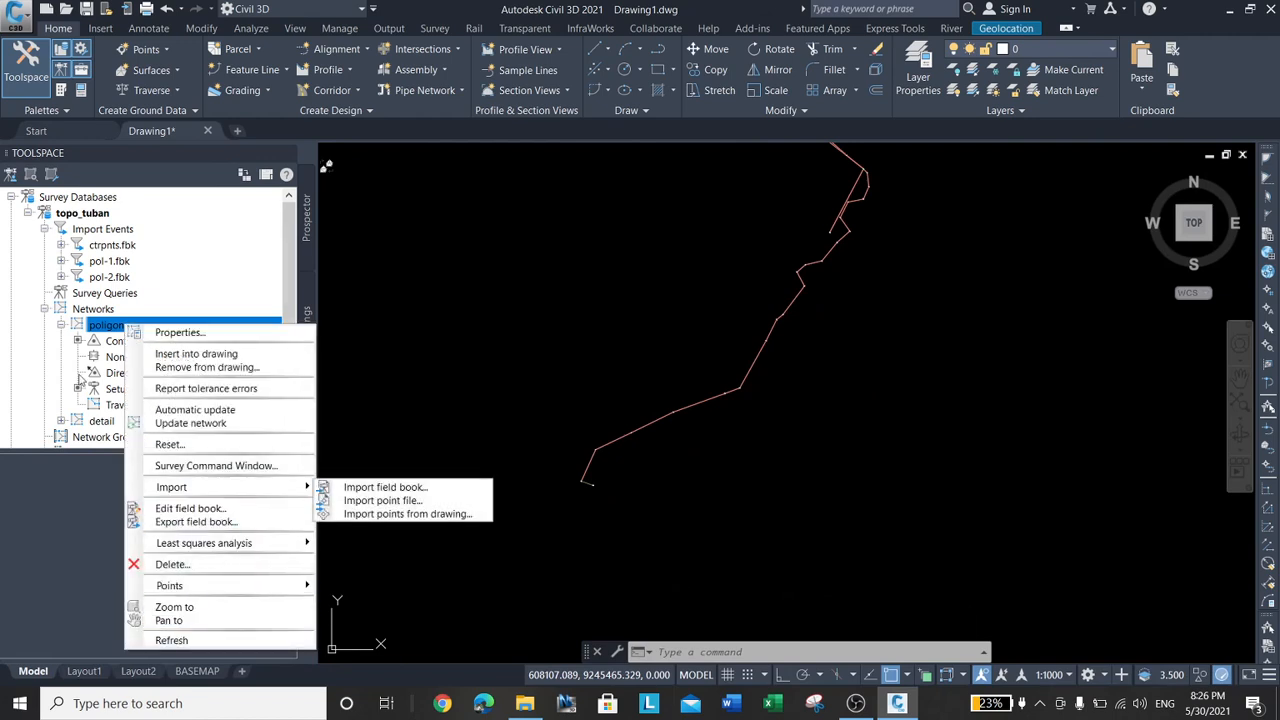
left_click(61, 325)
left_click(60, 341)
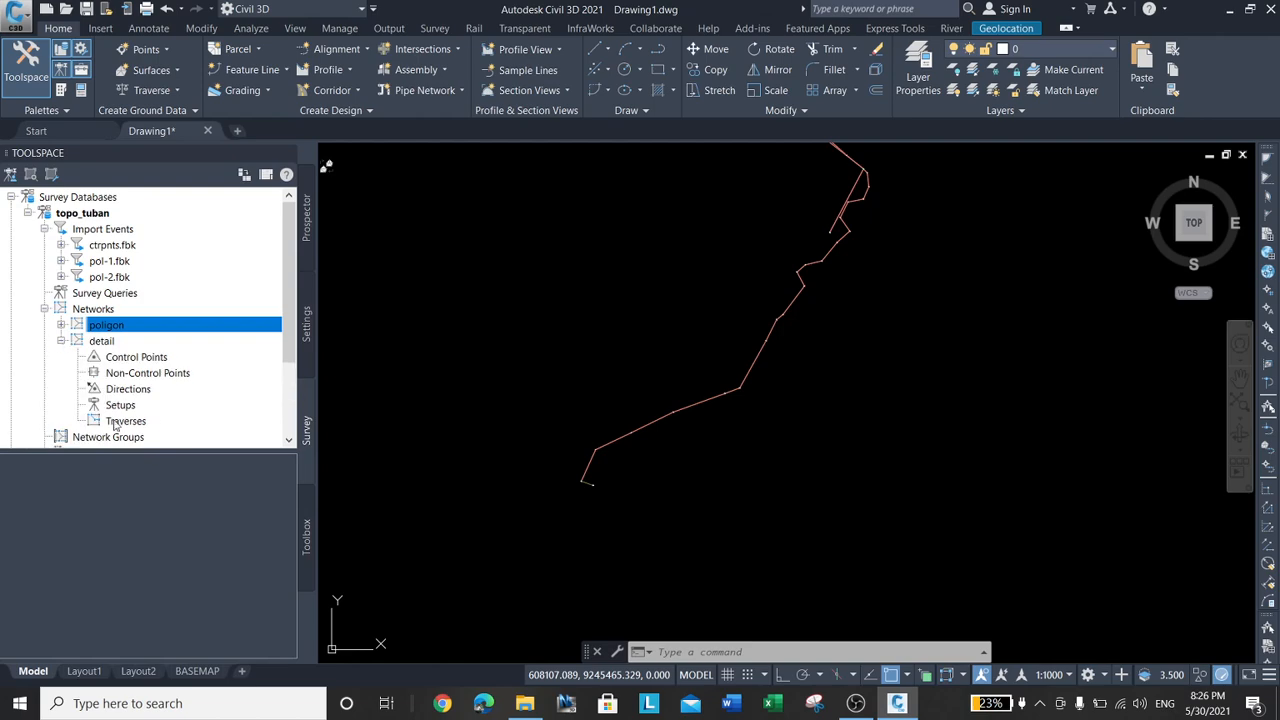
right_click(104, 341)
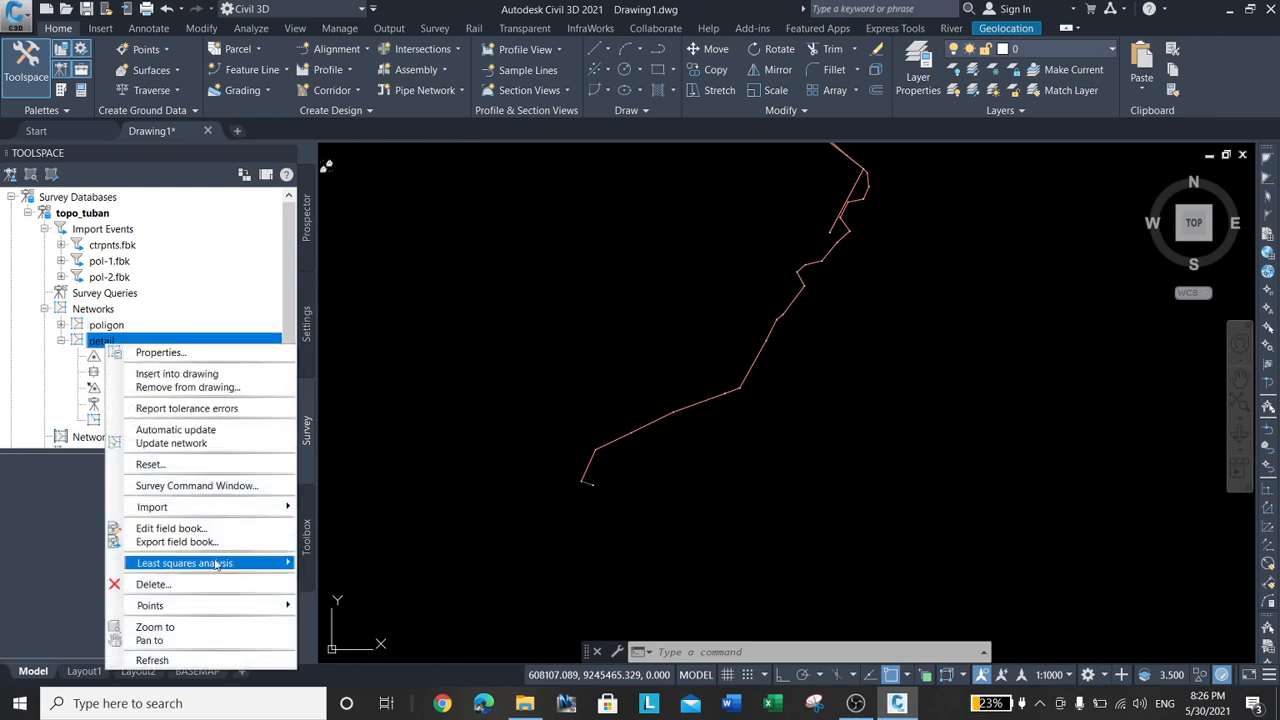
mouse_move(218, 510)
left_click(366, 507)
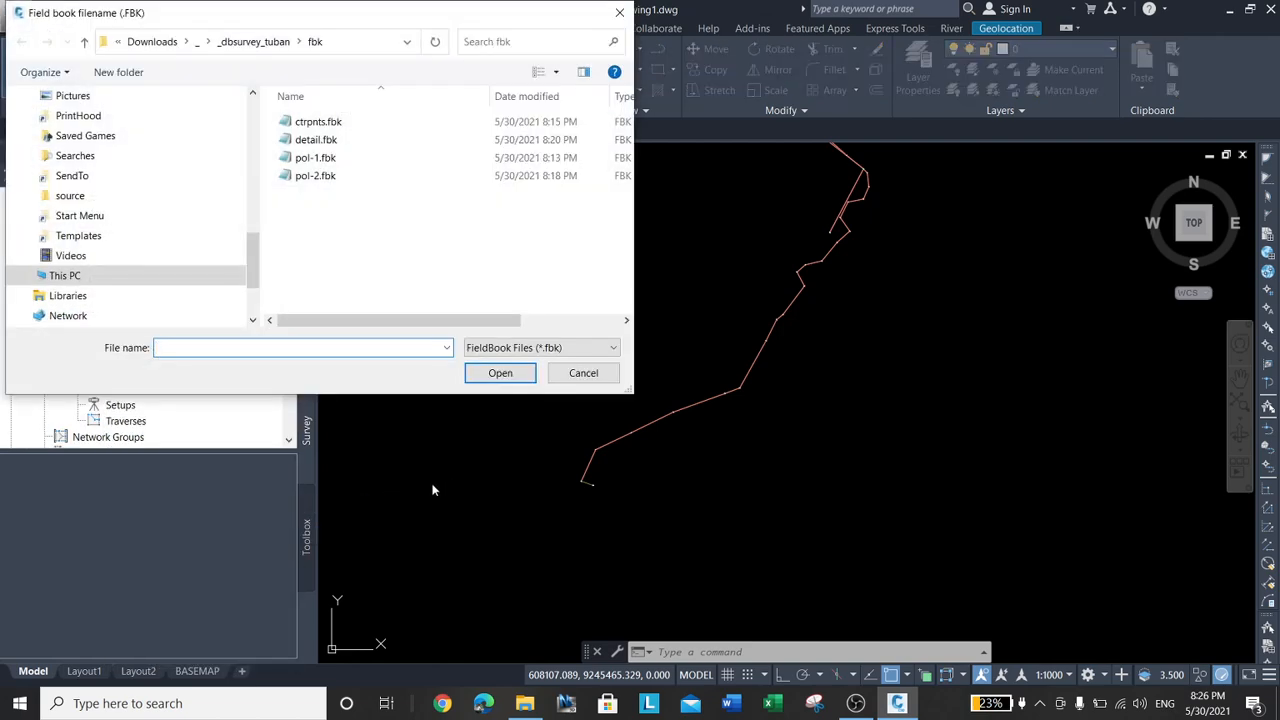
left_click(318, 139)
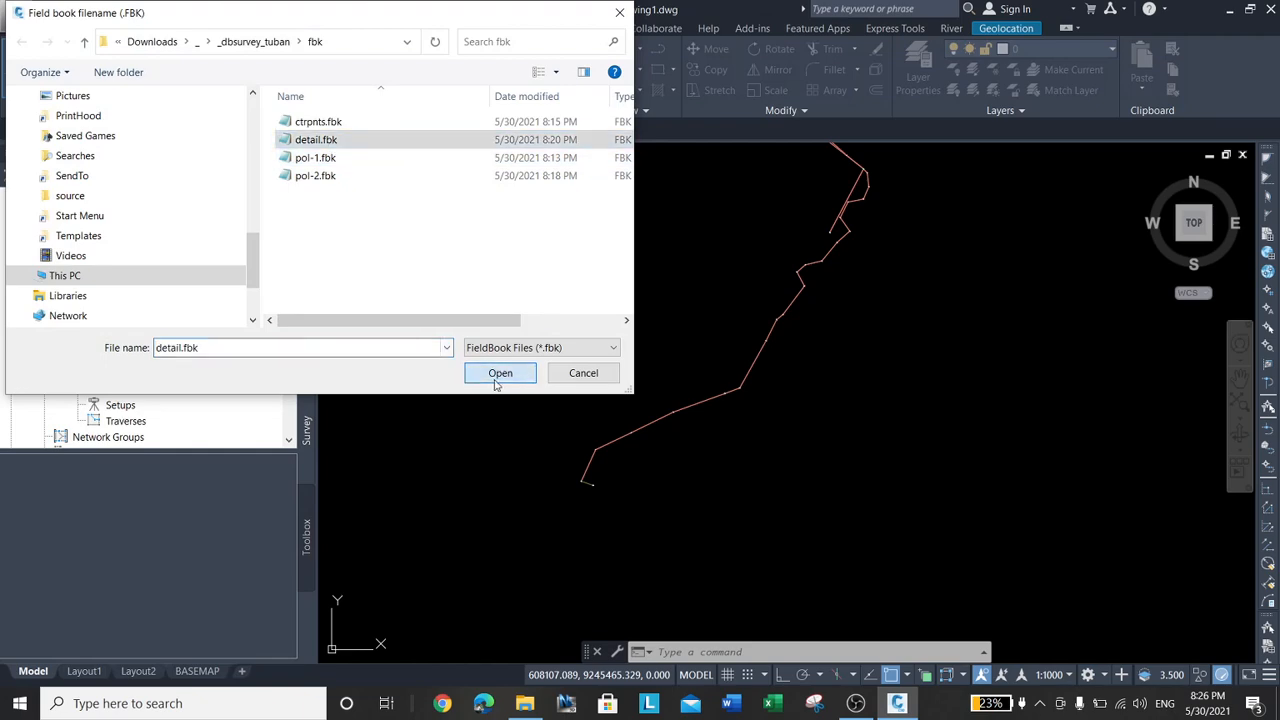
left_click(499, 376)
key("Return")
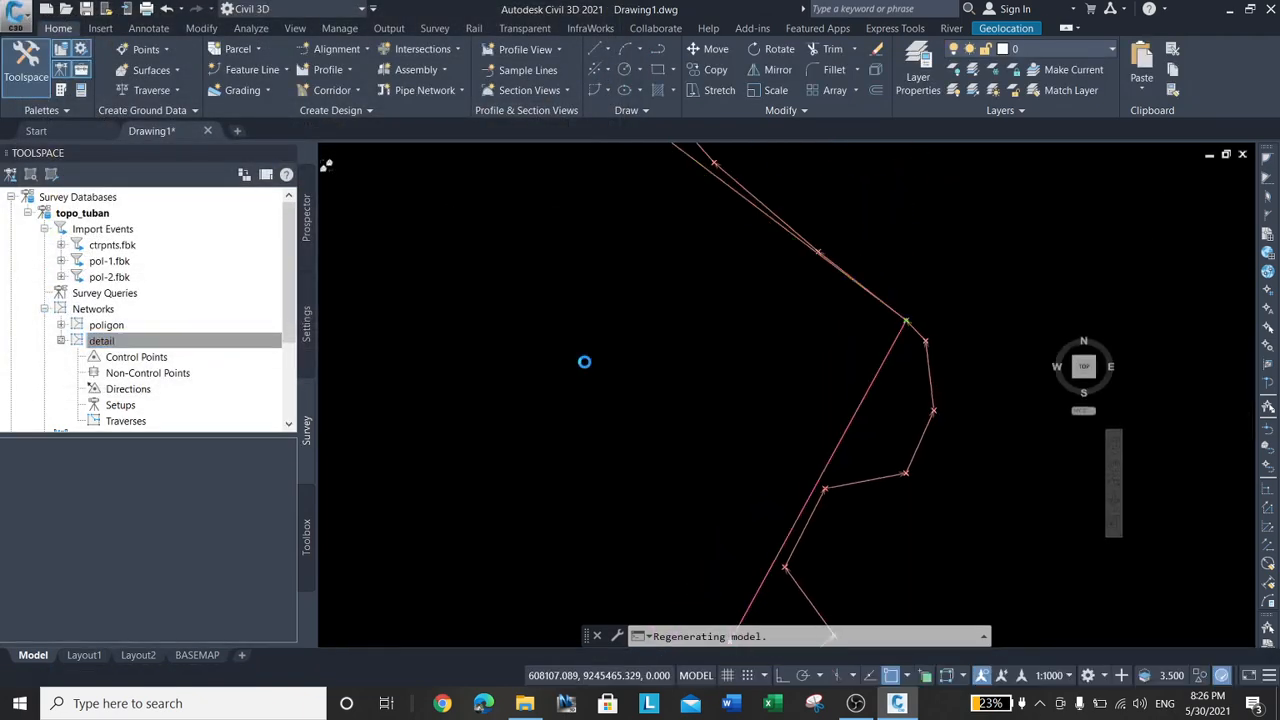
scroll(869, 376, "up", 5)
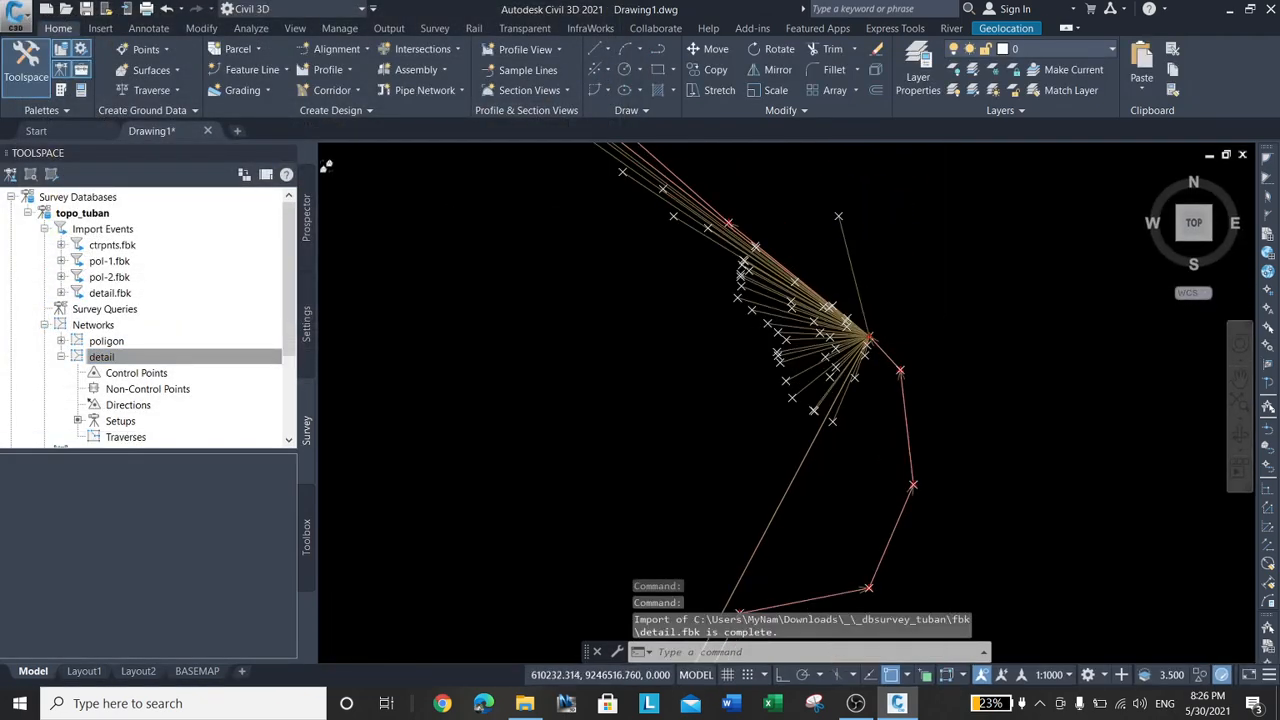
scroll(869, 376, "down", 8)
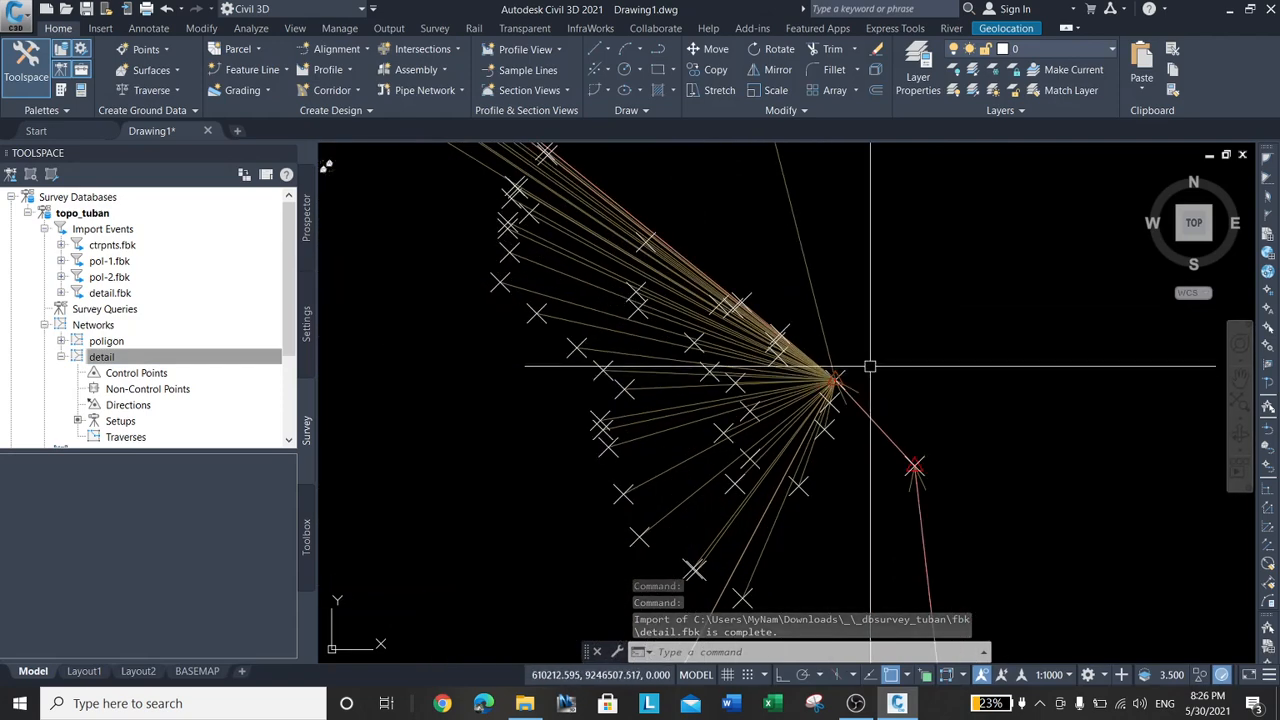
scroll(751, 432, "up", 3)
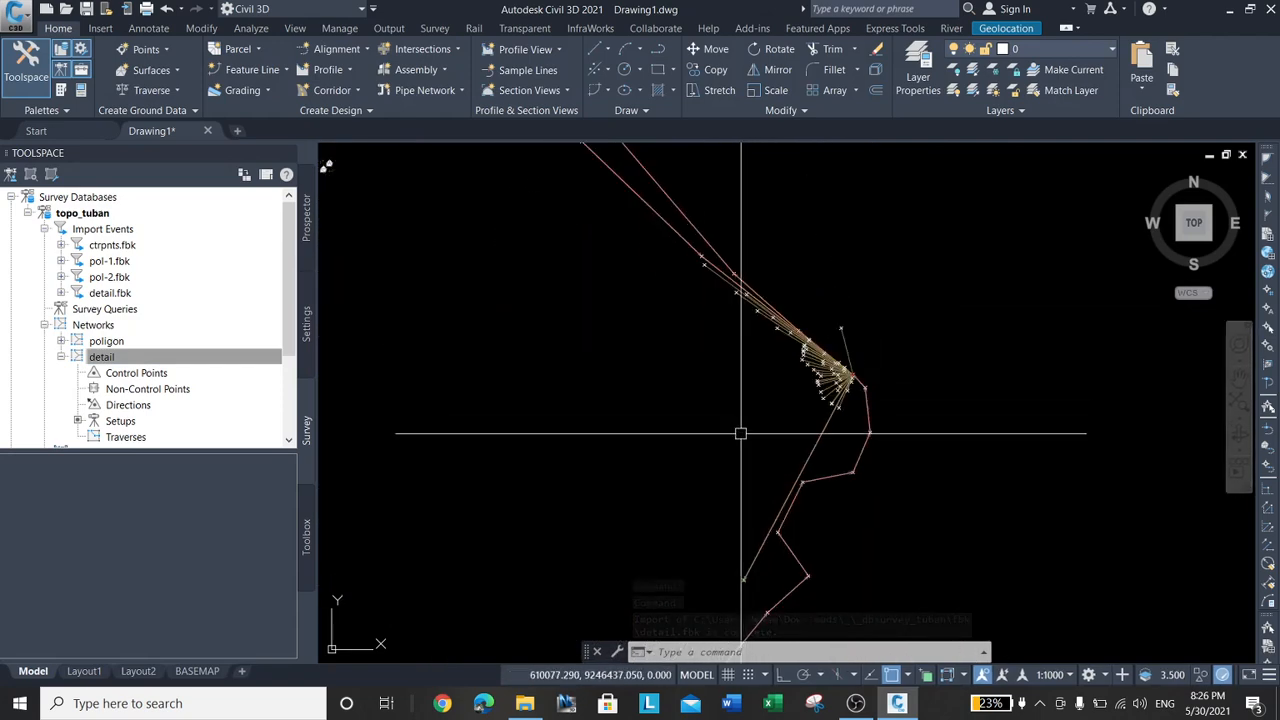
Collapse the detail network and expand the poligon network in the survey database
left_click(68, 358)
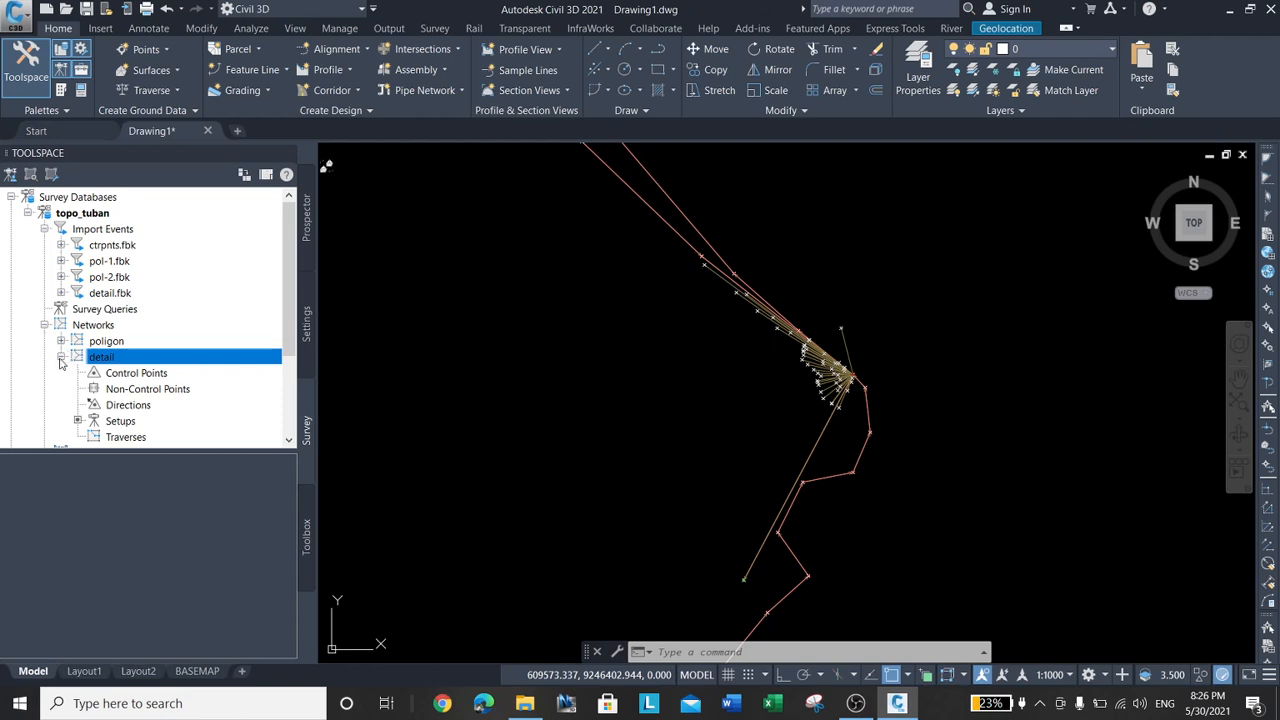
left_click(61, 358)
left_click(61, 341)
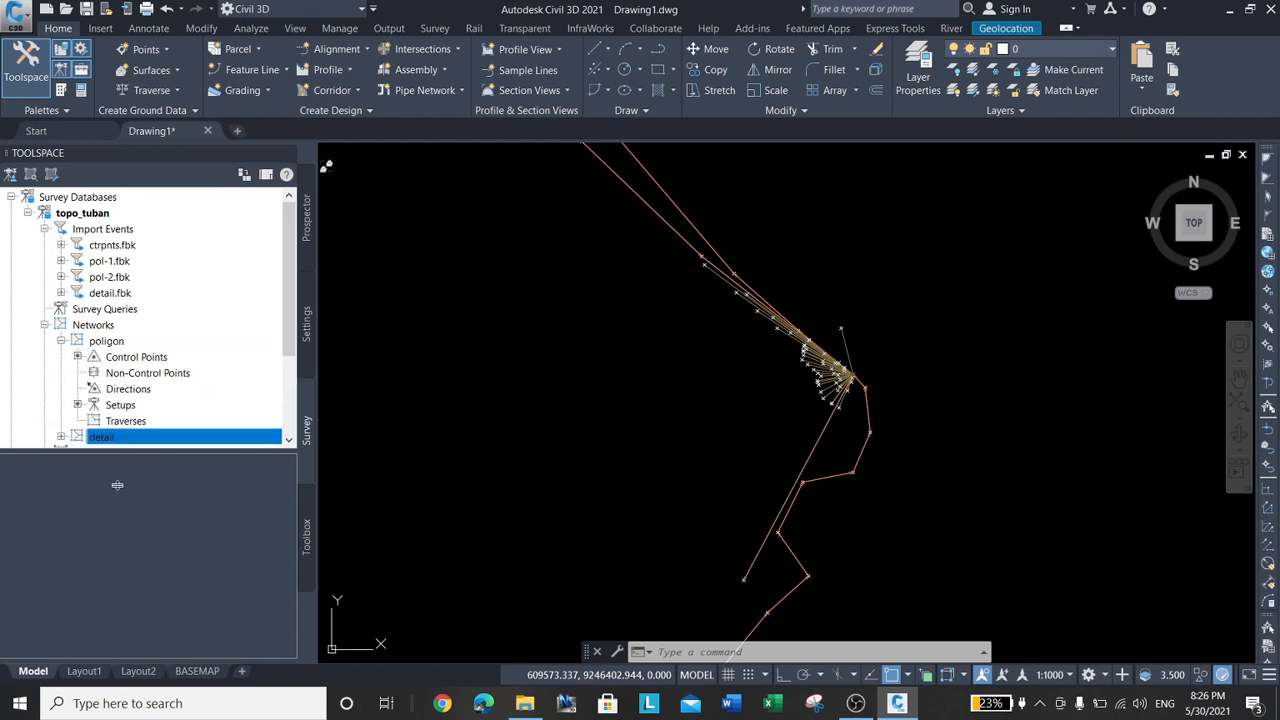
Insert the poligon network's control points into the drawing
left_click(137, 358)
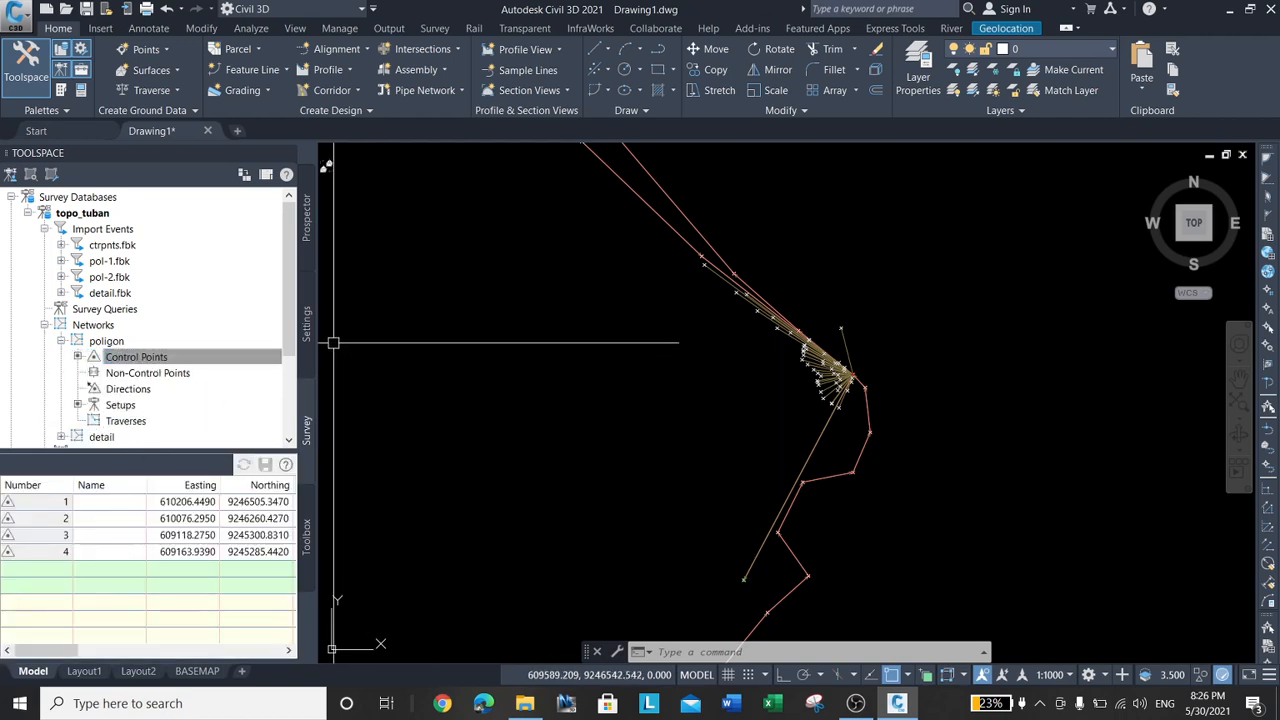
right_click(137, 358)
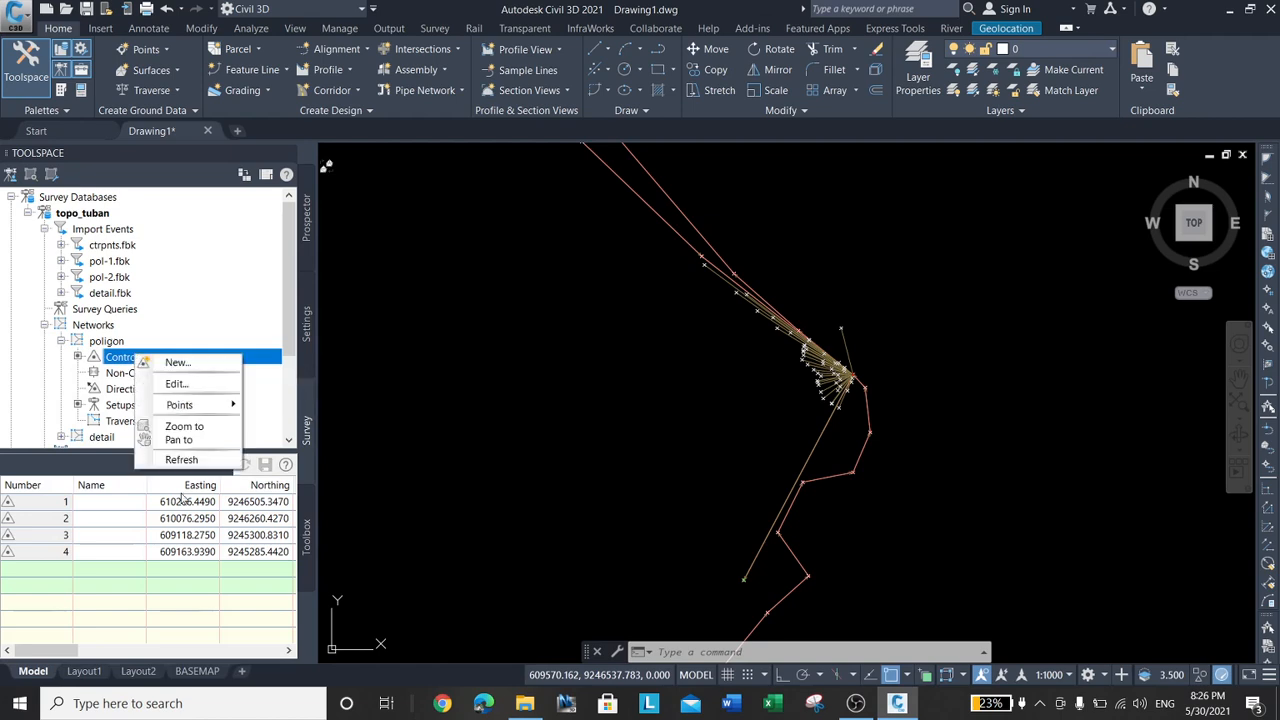
mouse_move(210, 408)
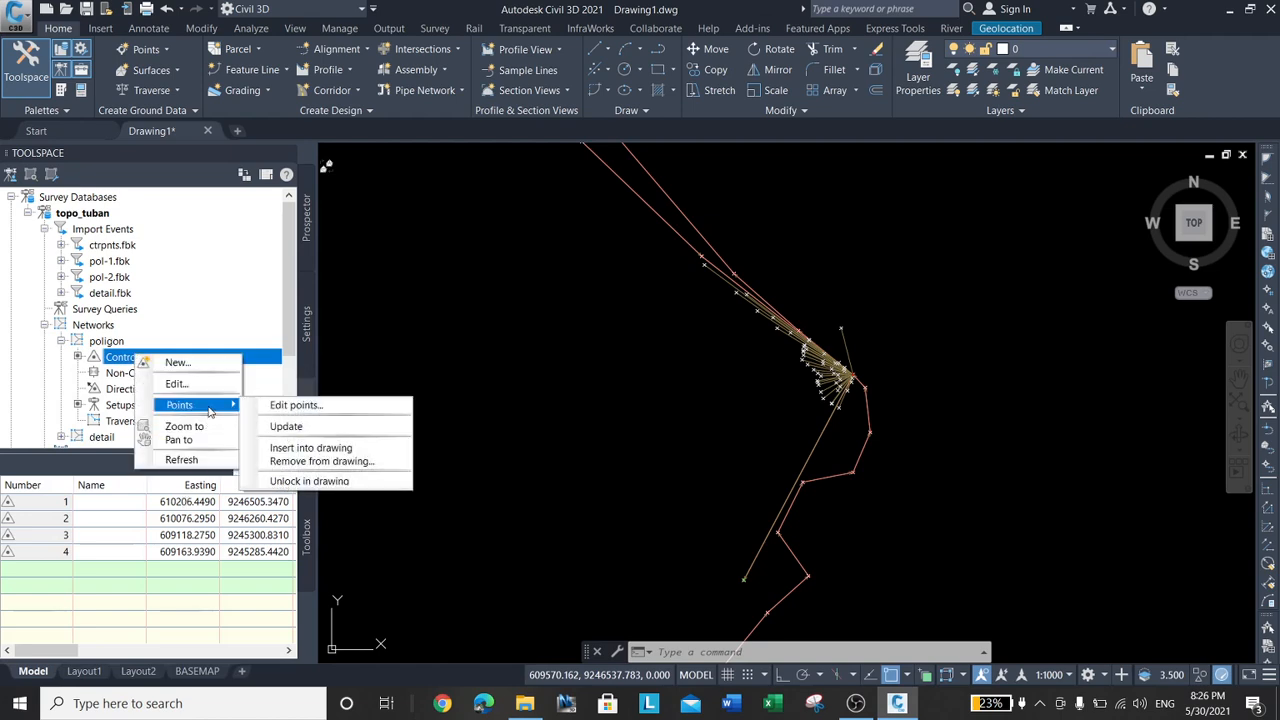
left_click(388, 455)
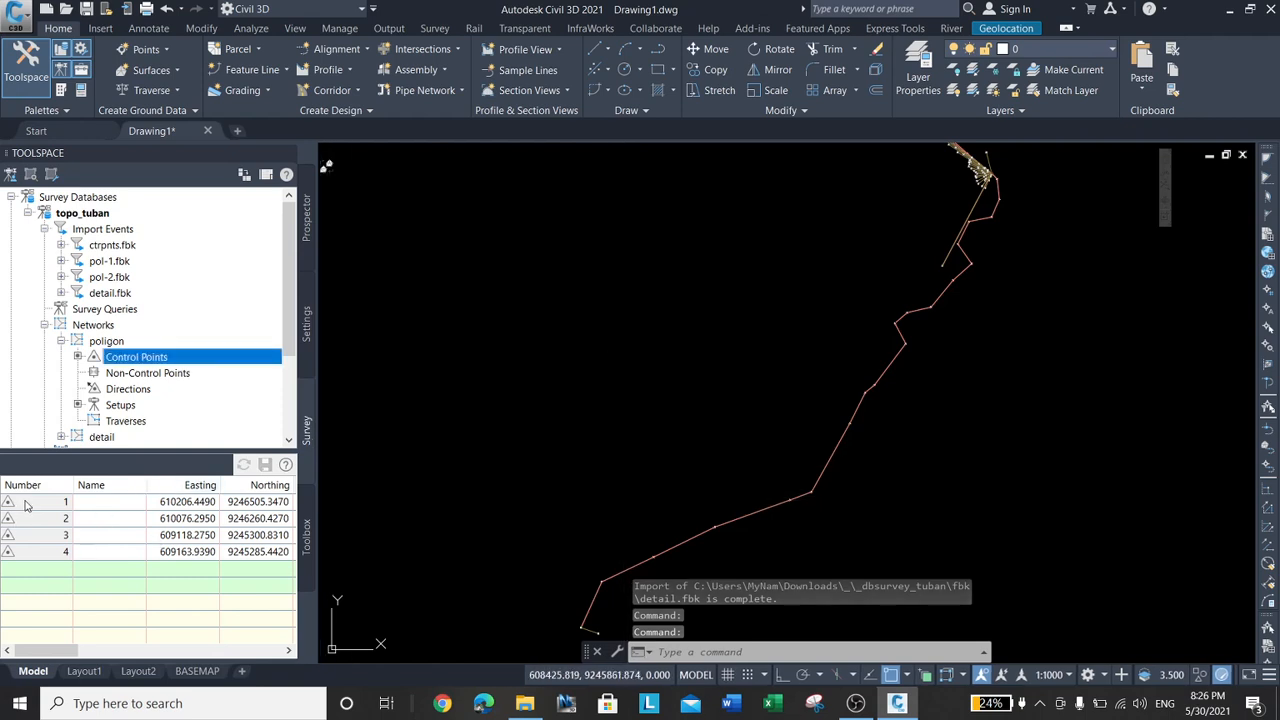
Zoom to the poligon network's control points and inspect the southernmost one up close in the drawing
right_click(163, 357)
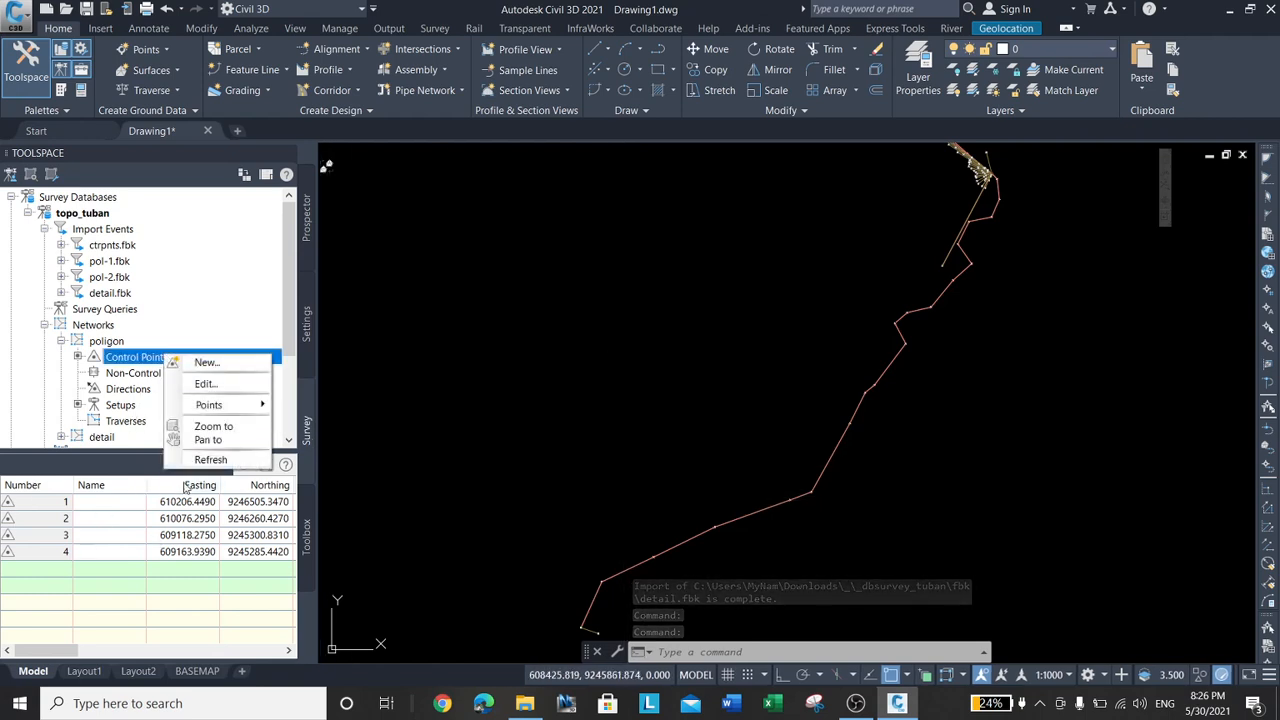
left_click(237, 428)
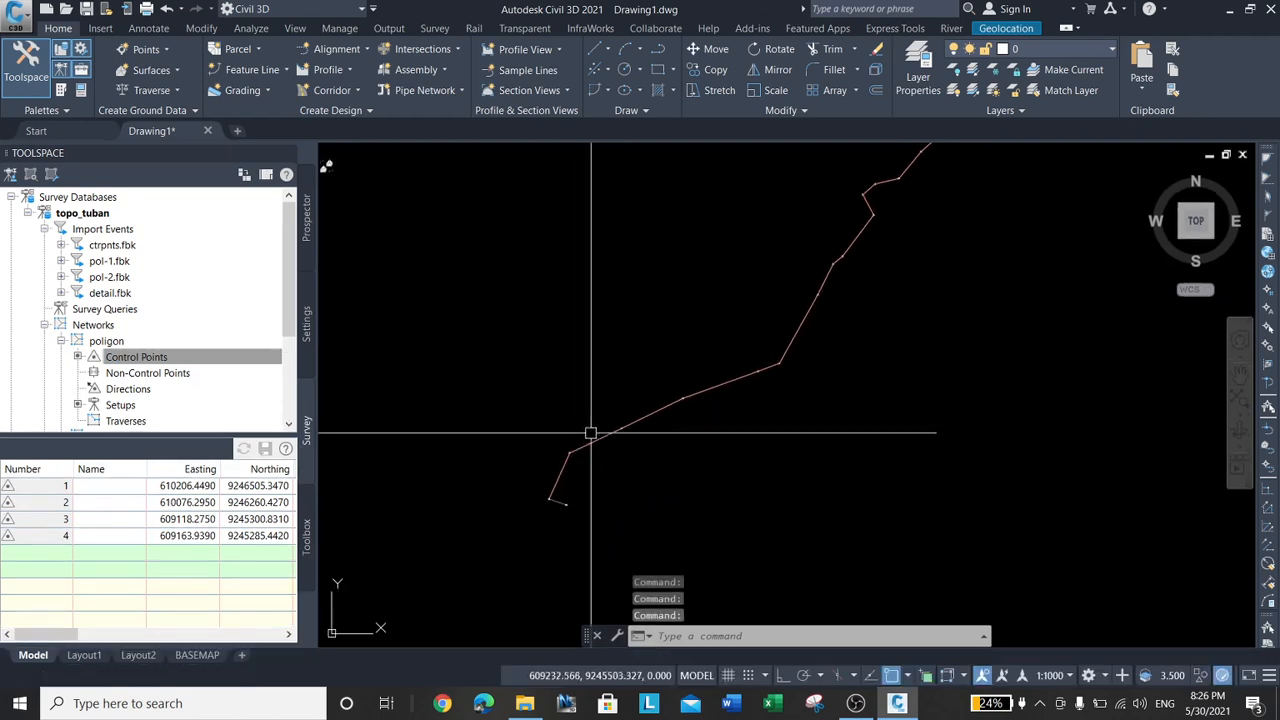
scroll(565, 502, "up", 15)
scroll(586, 543, "down", 2)
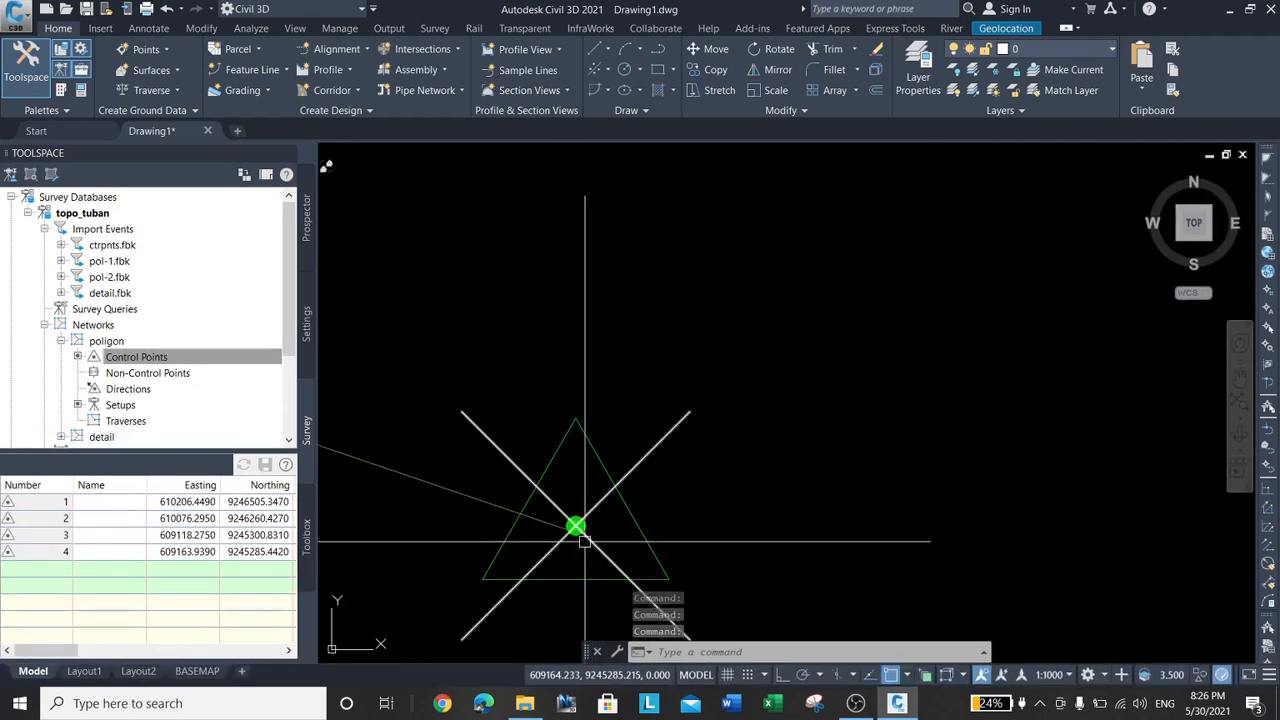
Zoom to control point 1 of the poligon network and inspect its survey point and the surrounding observations
left_click(116, 506)
right_click(116, 506)
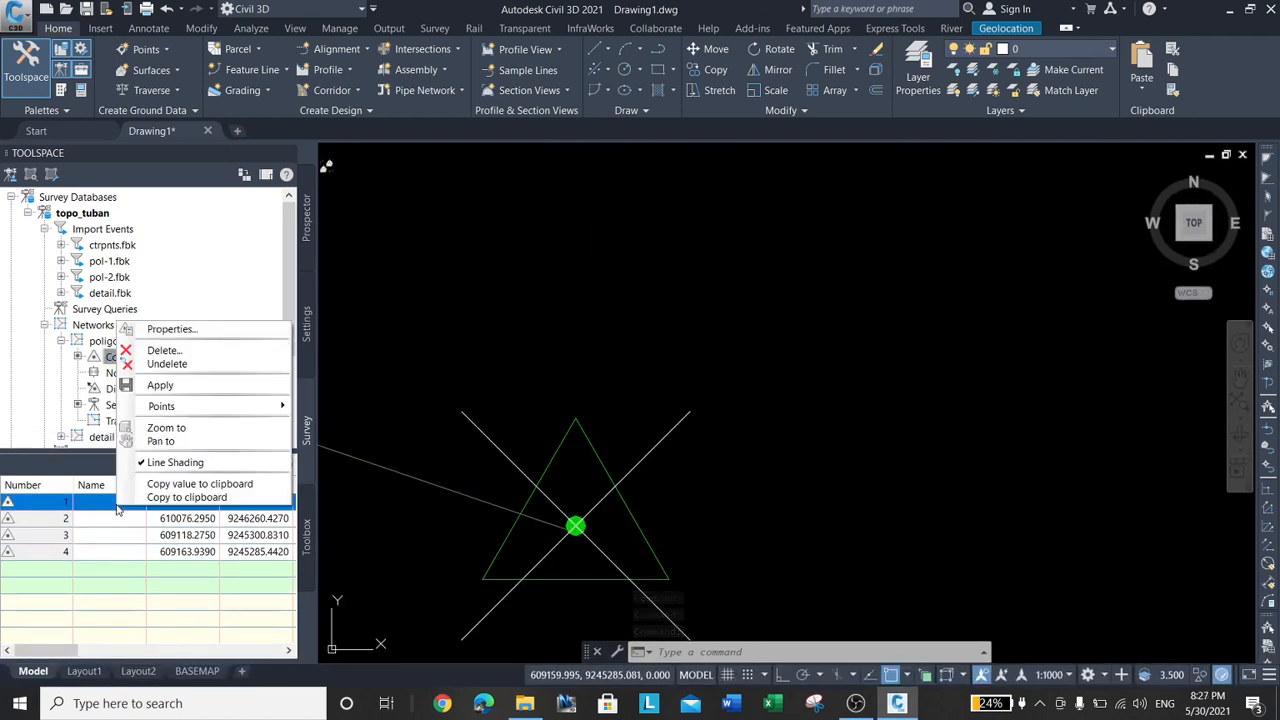
left_click(180, 428)
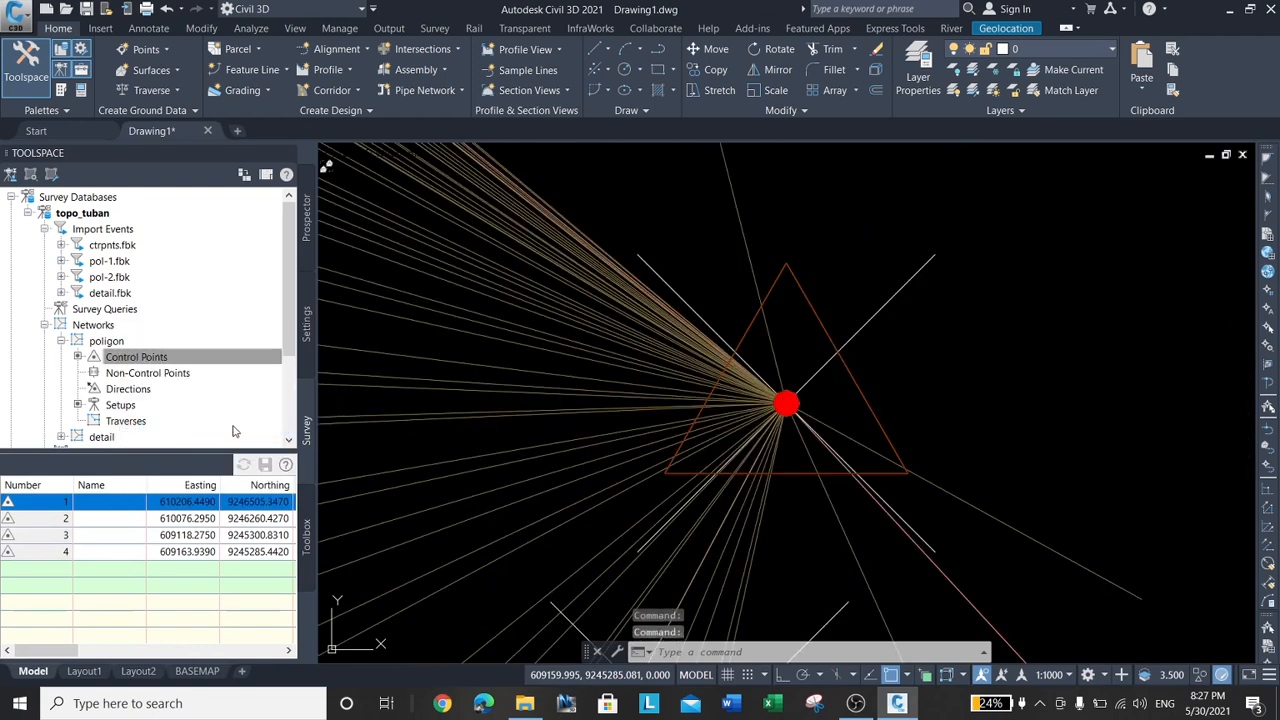
scroll(785, 384, "up", 4)
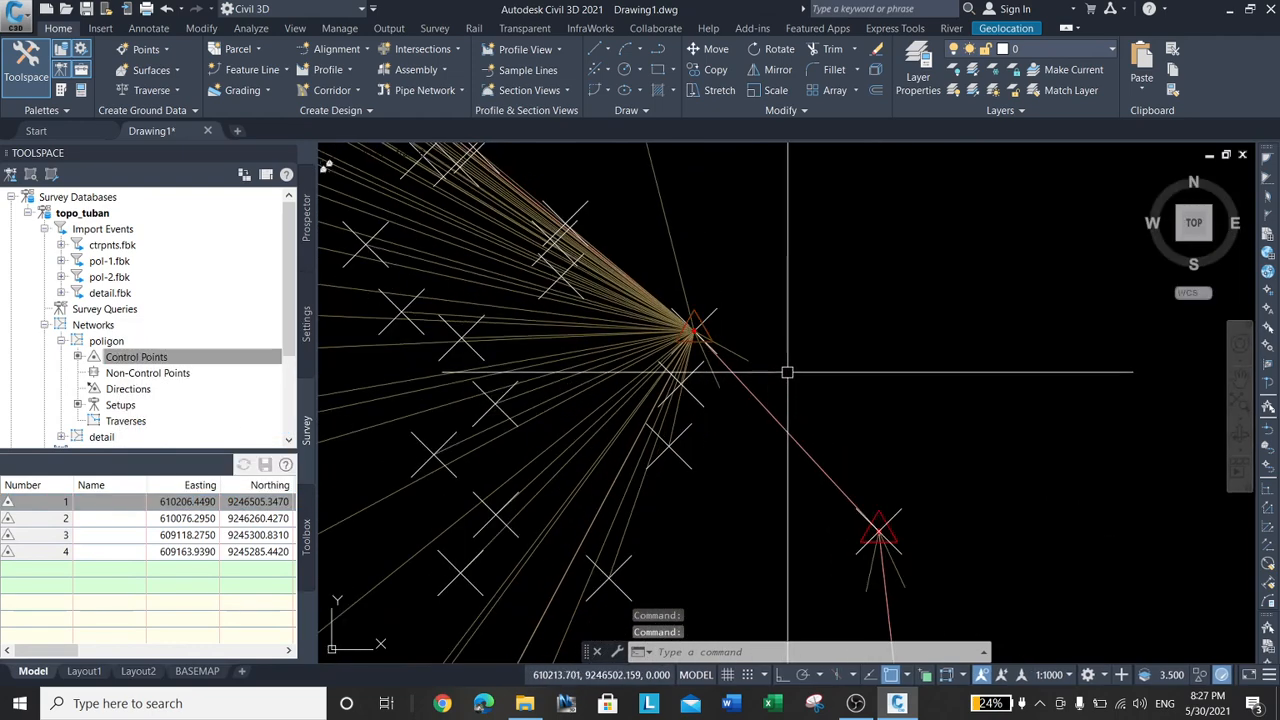
scroll(780, 336, "up", 2)
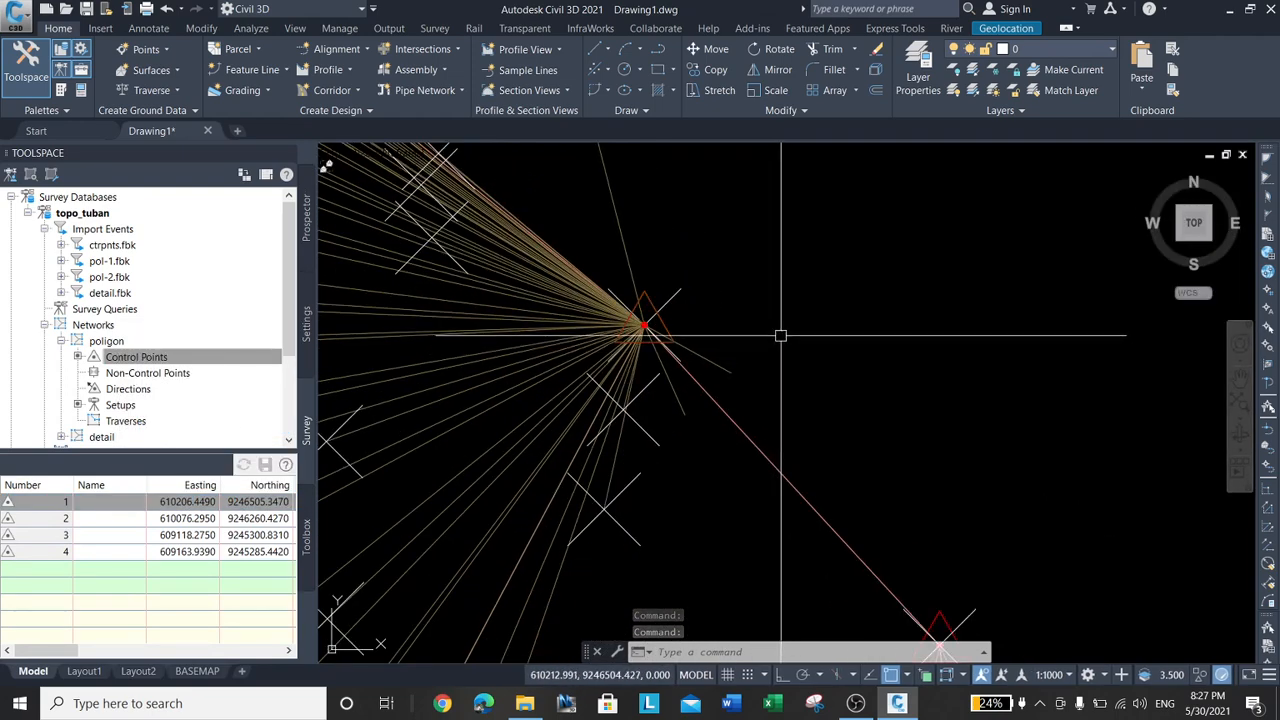
left_click(677, 291)
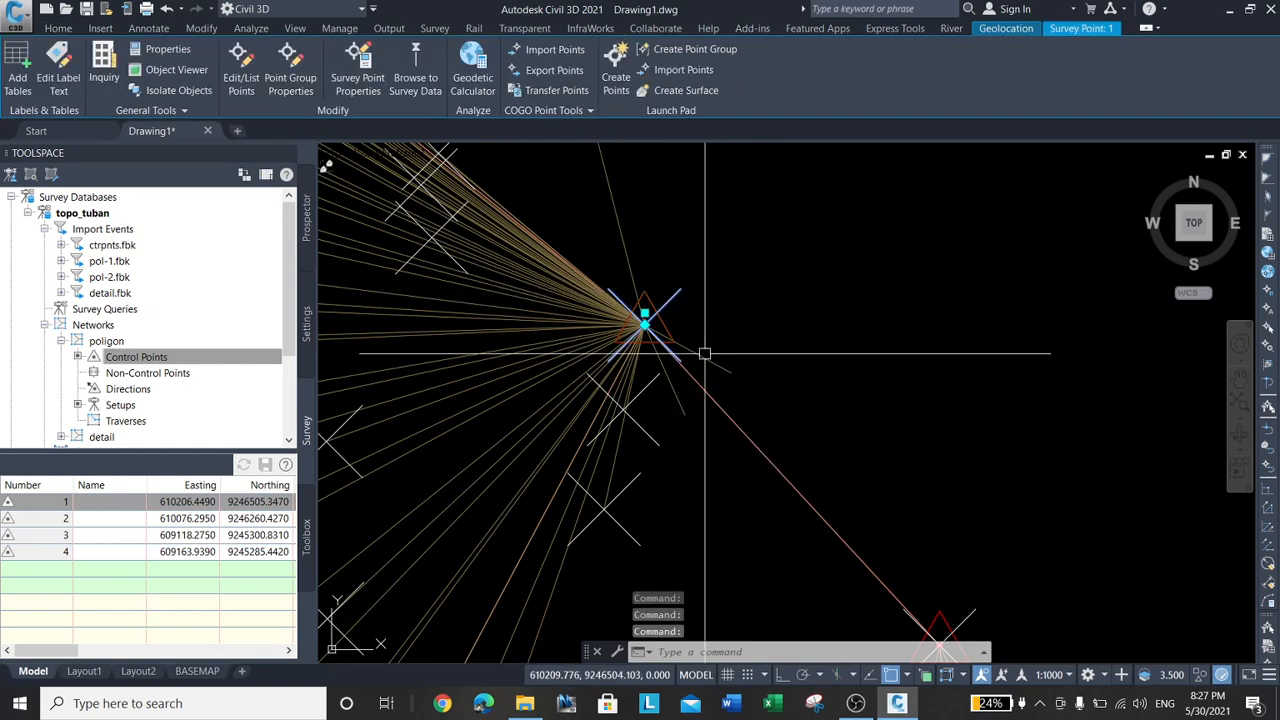
scroll(757, 342, "down", 3)
key("Escape")
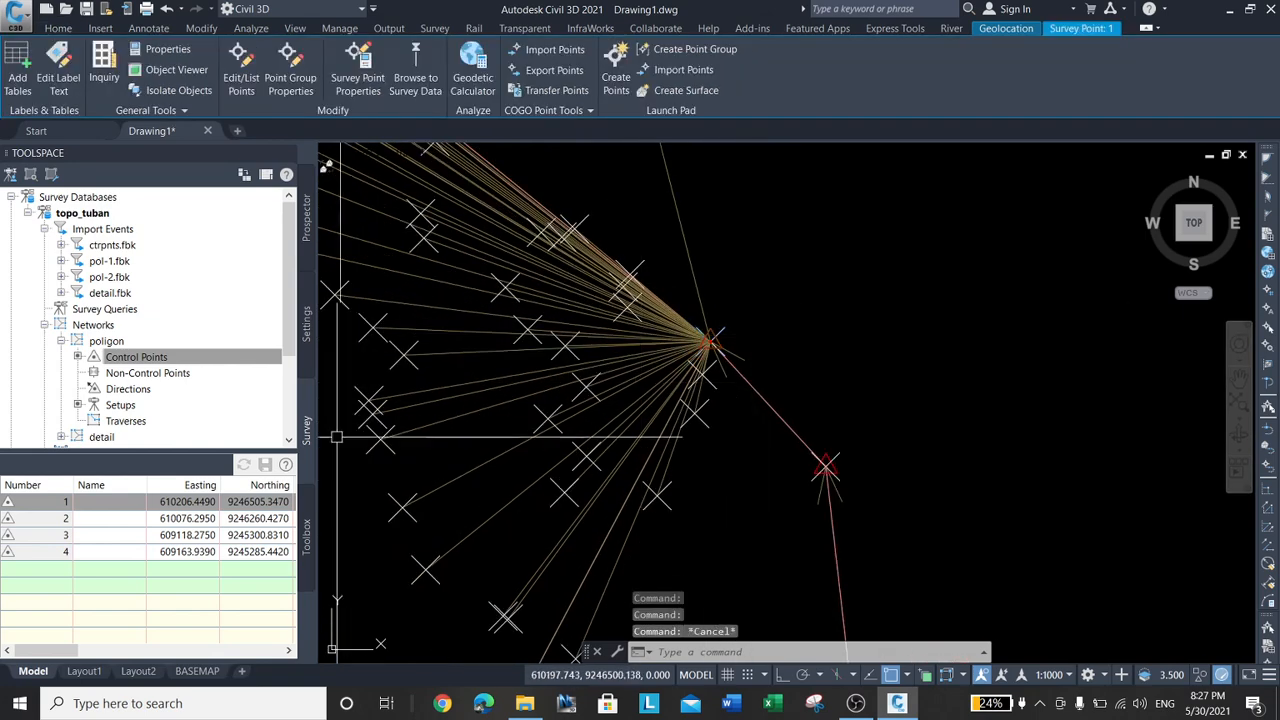
left_click(170, 504)
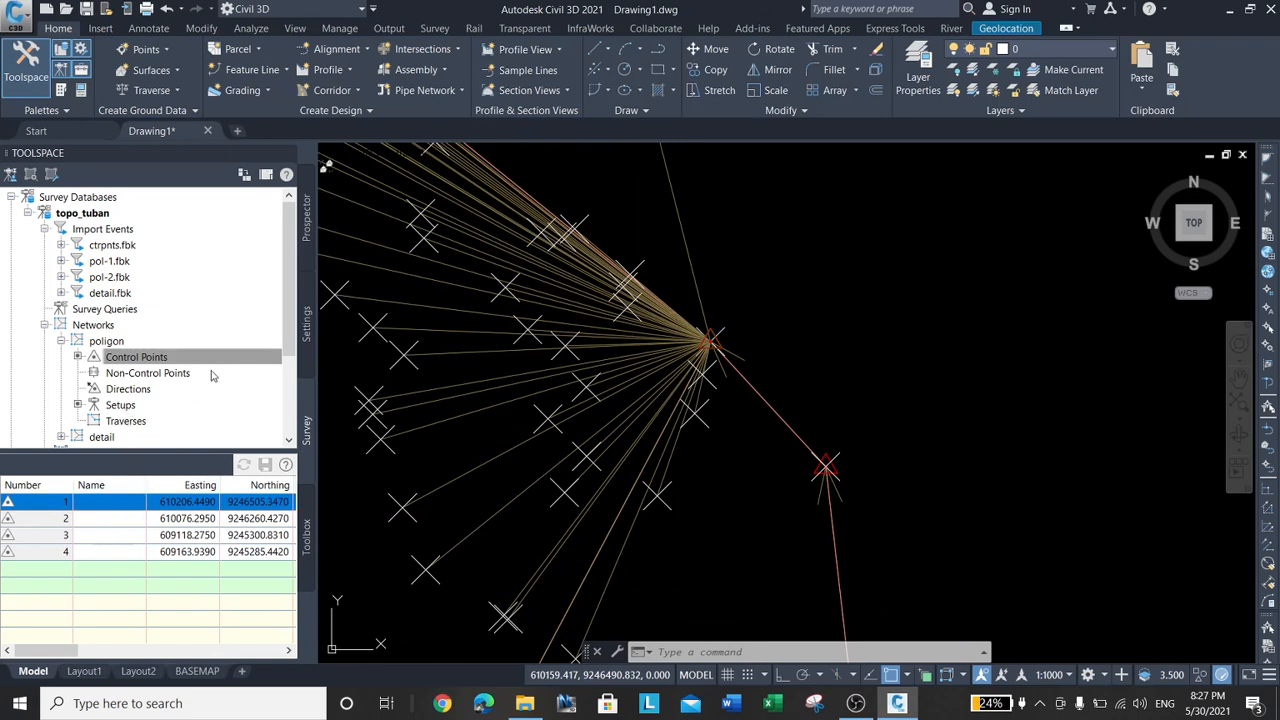
Review the non-control points, directions and setups of the poligon network
left_click_drag(289, 290, 285, 357)
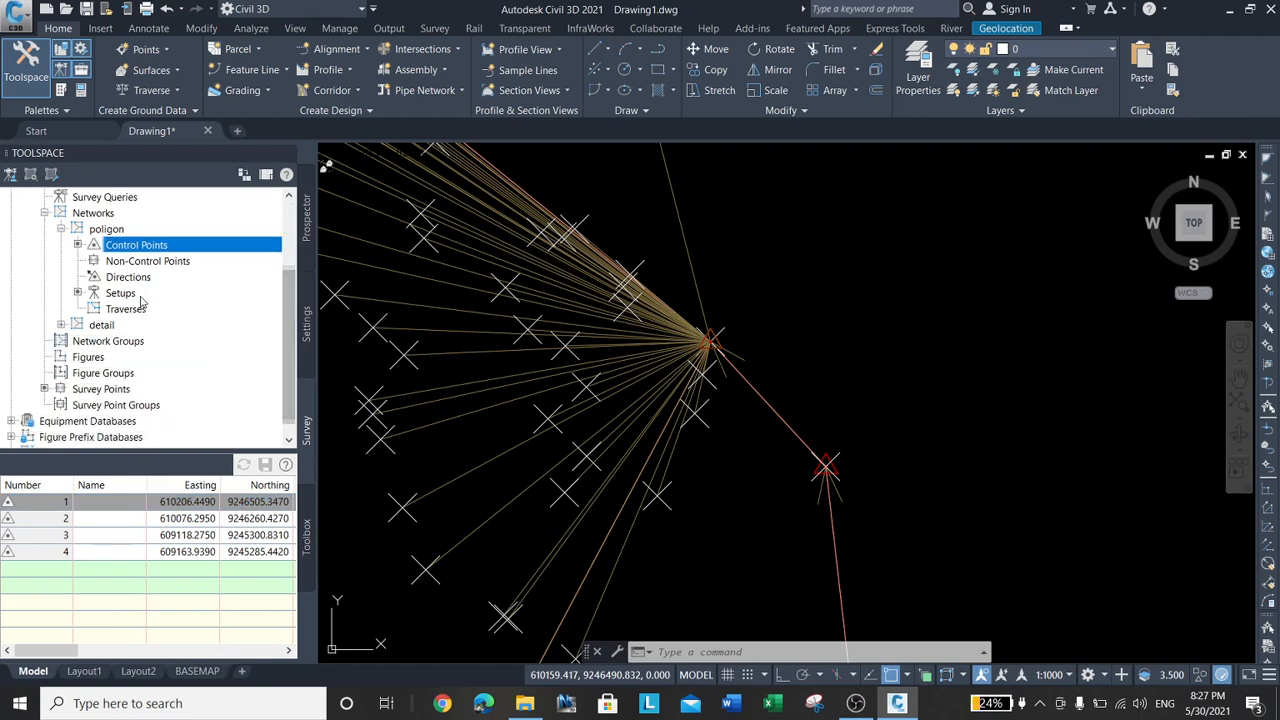
left_click(136, 261)
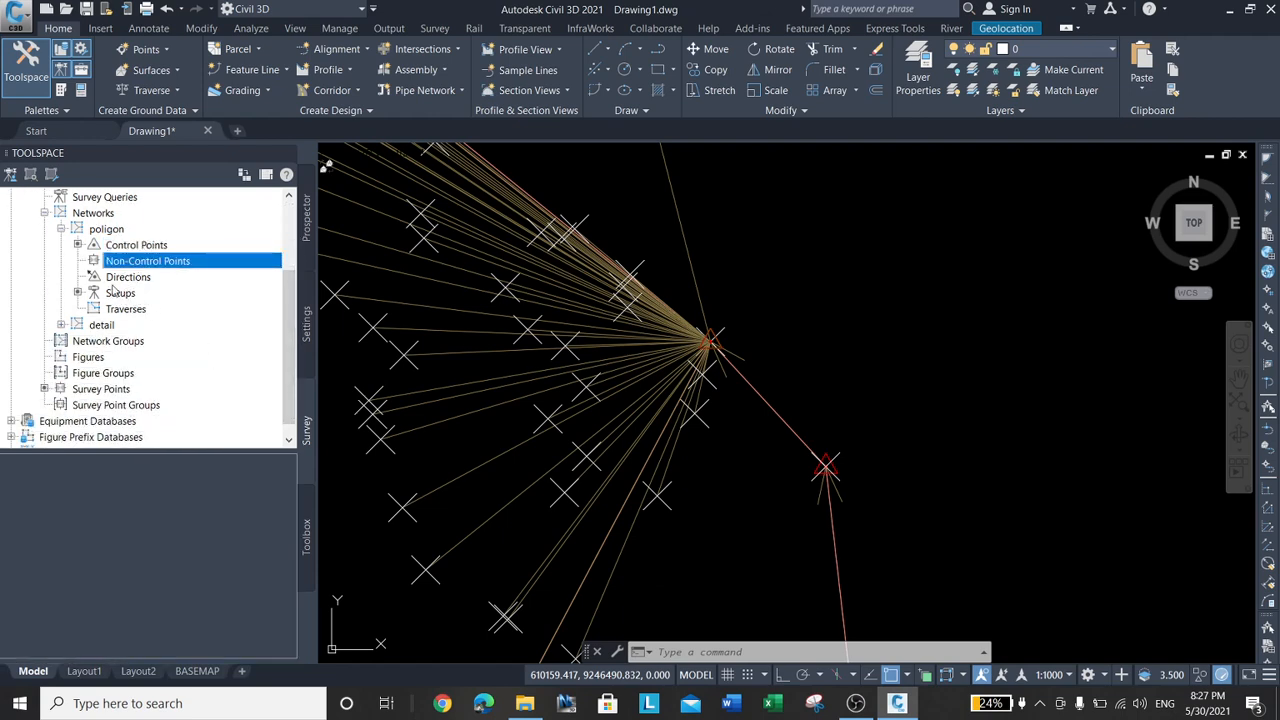
left_click(115, 278)
left_click(118, 293)
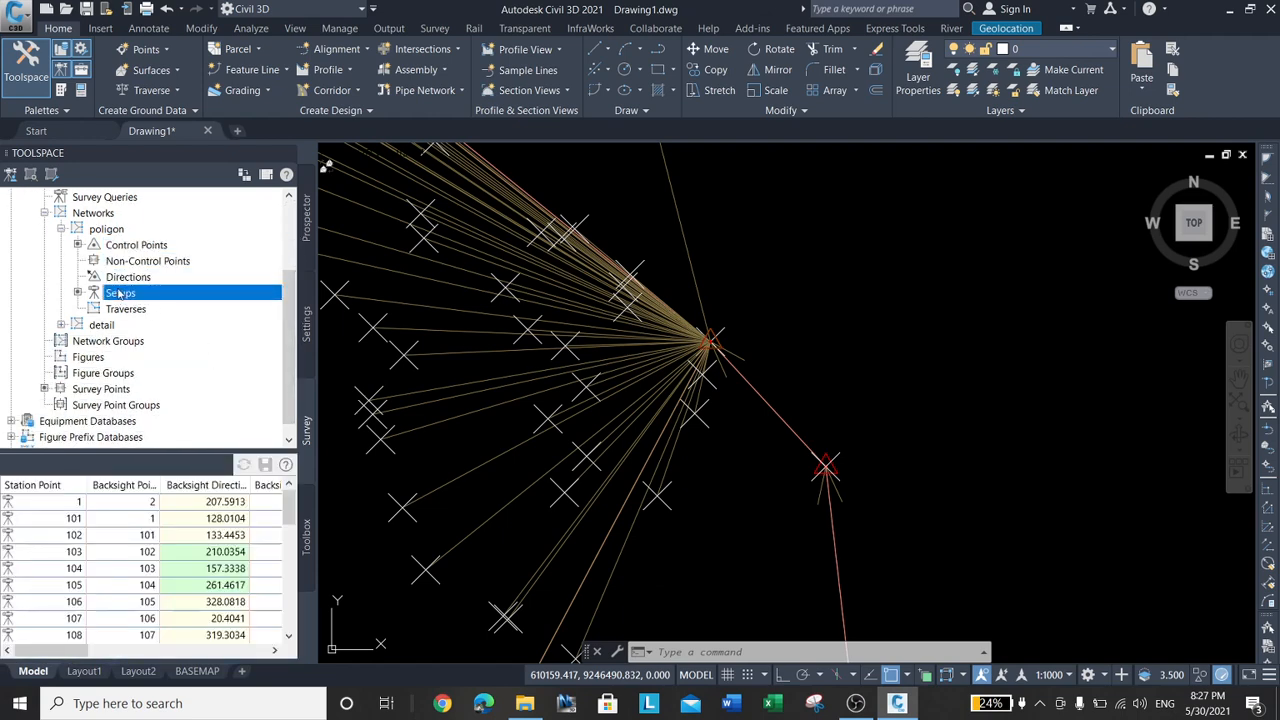
scroll(150, 330, "up", 3)
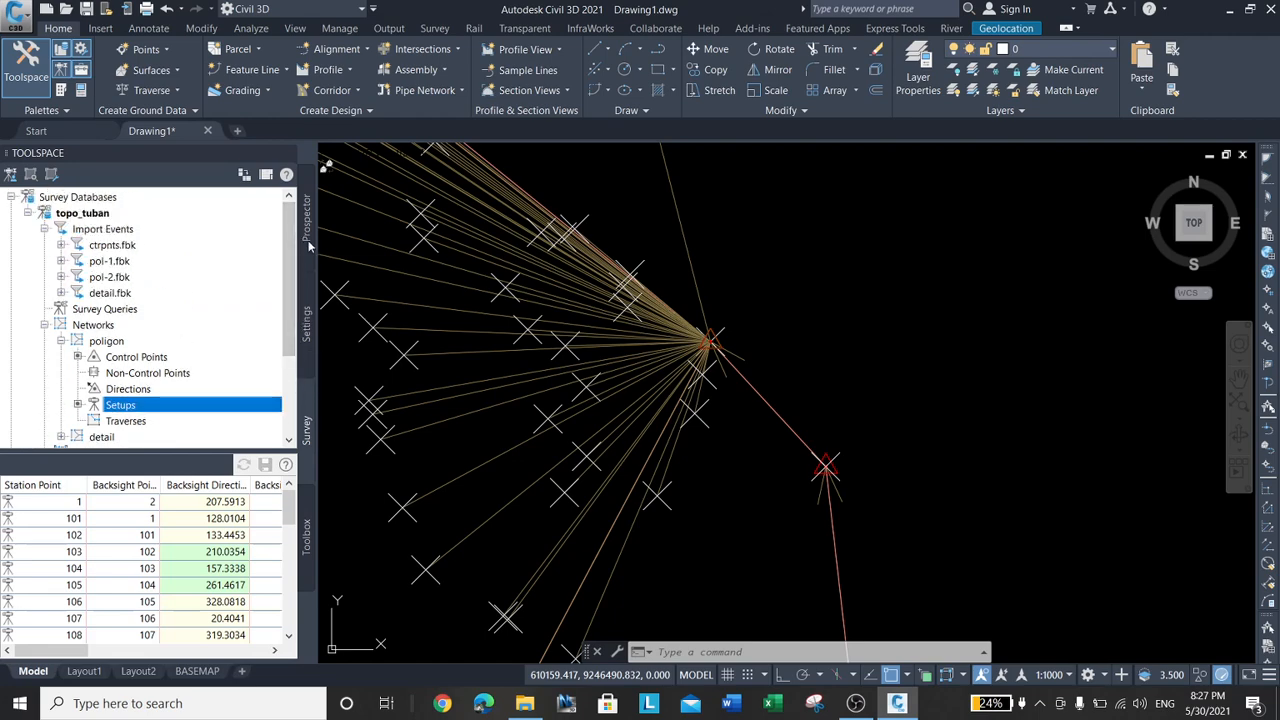
List the points of Drawing1 in an enlarged table, expand the point groups and look through all coordinates
left_click(306, 245)
left_click(86, 247)
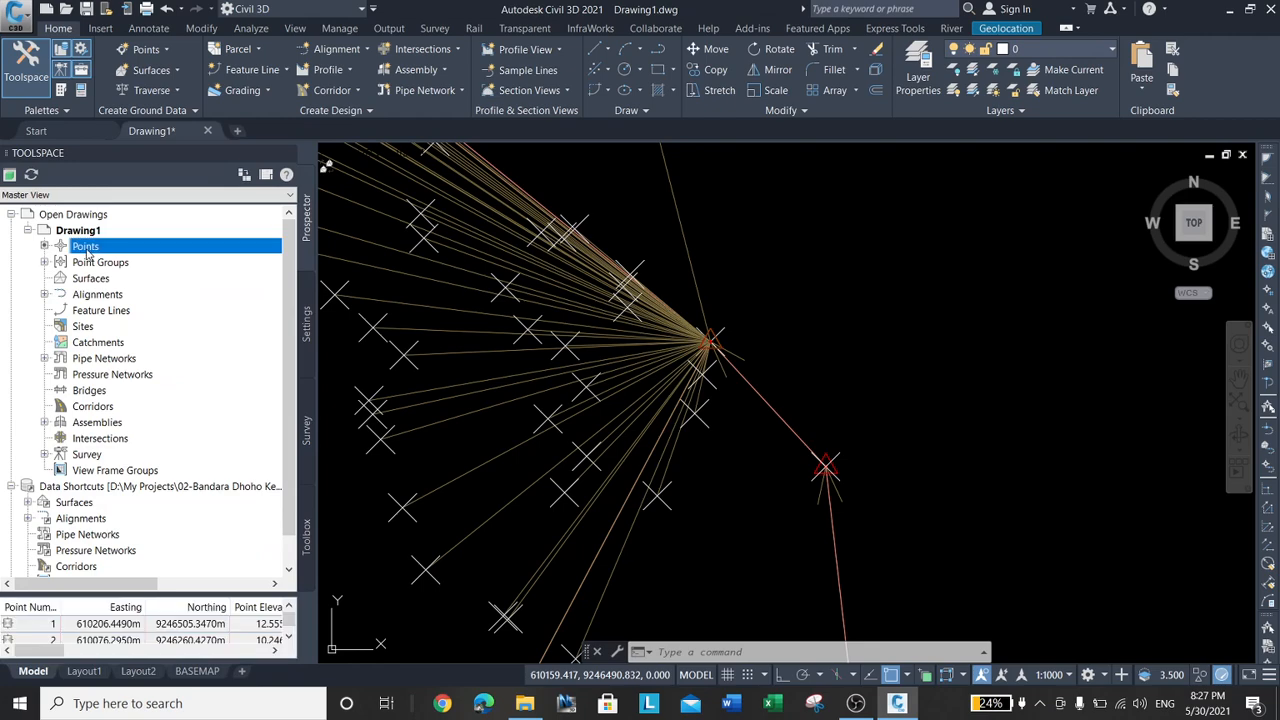
left_click(44, 262)
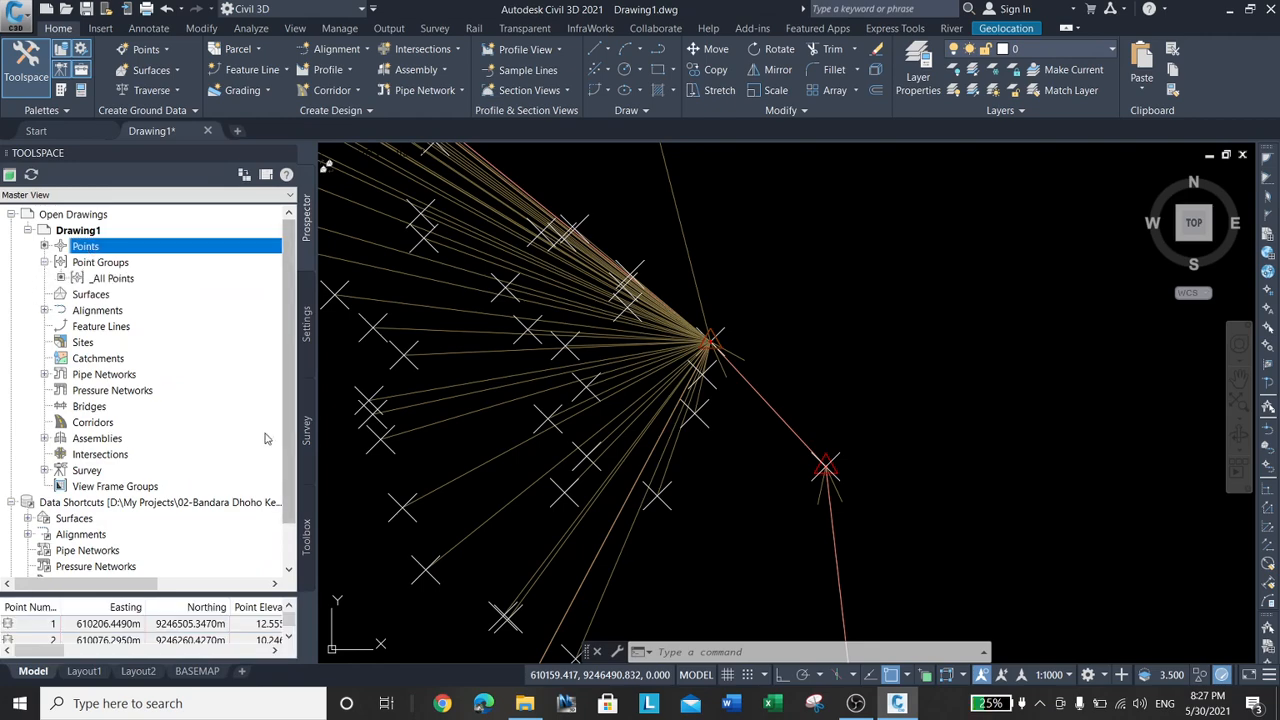
scroll(150, 450, "down", 1)
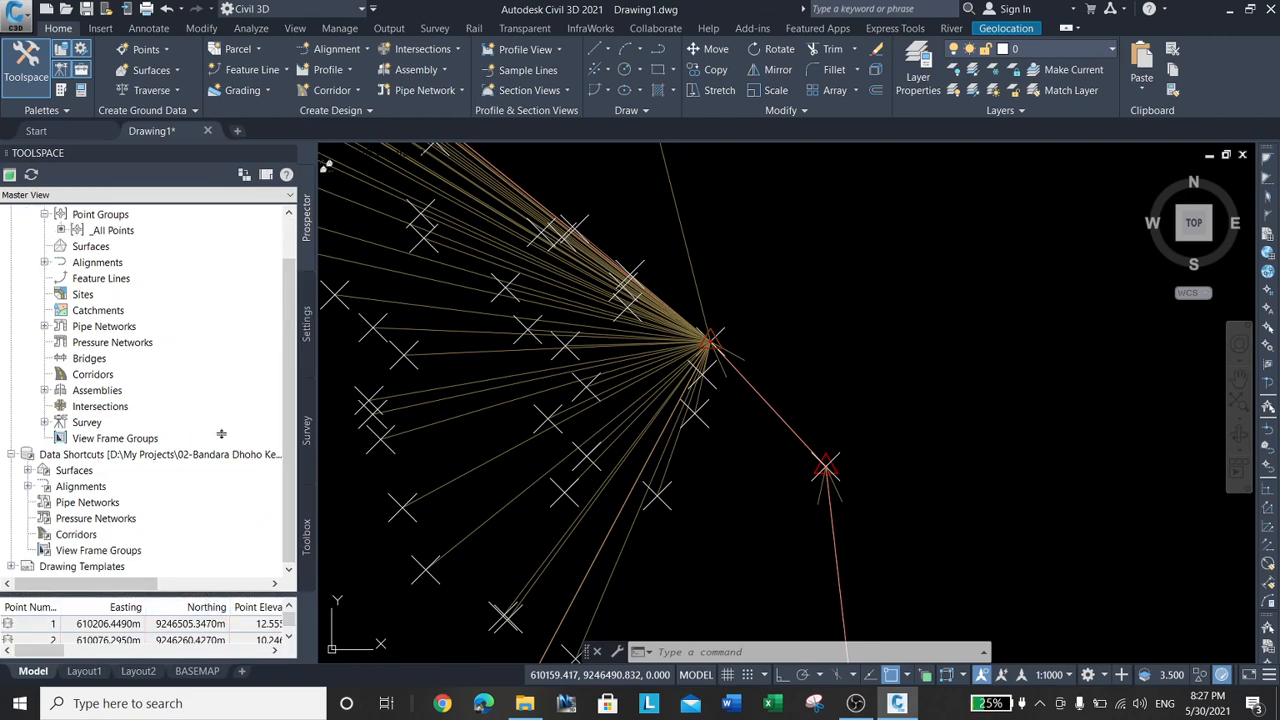
left_click_drag(221, 433, 221, 412)
left_click_drag(289, 448, 289, 578)
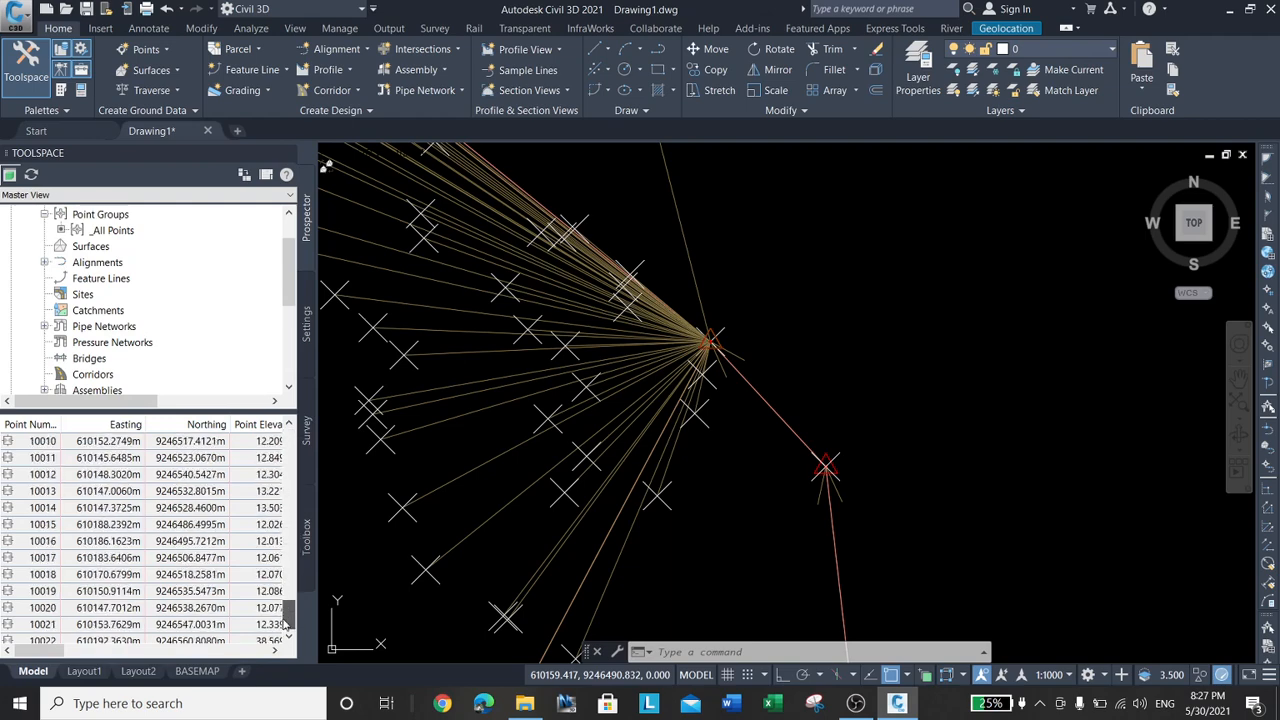
left_click_drag(284, 624, 298, 248)
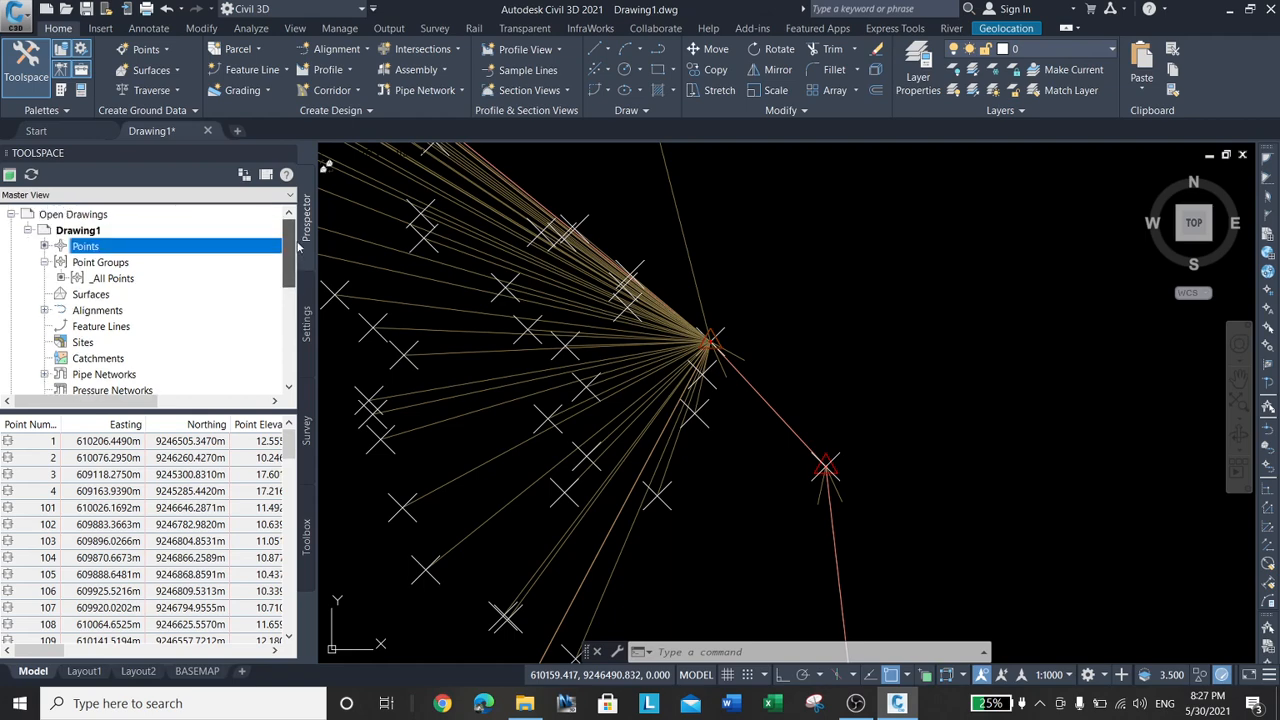
Set the _All Points group's label style to Point#-Elevation-Description, keeping the Standard point style, and apply it
left_click(108, 279)
right_click(105, 279)
left_click(130, 286)
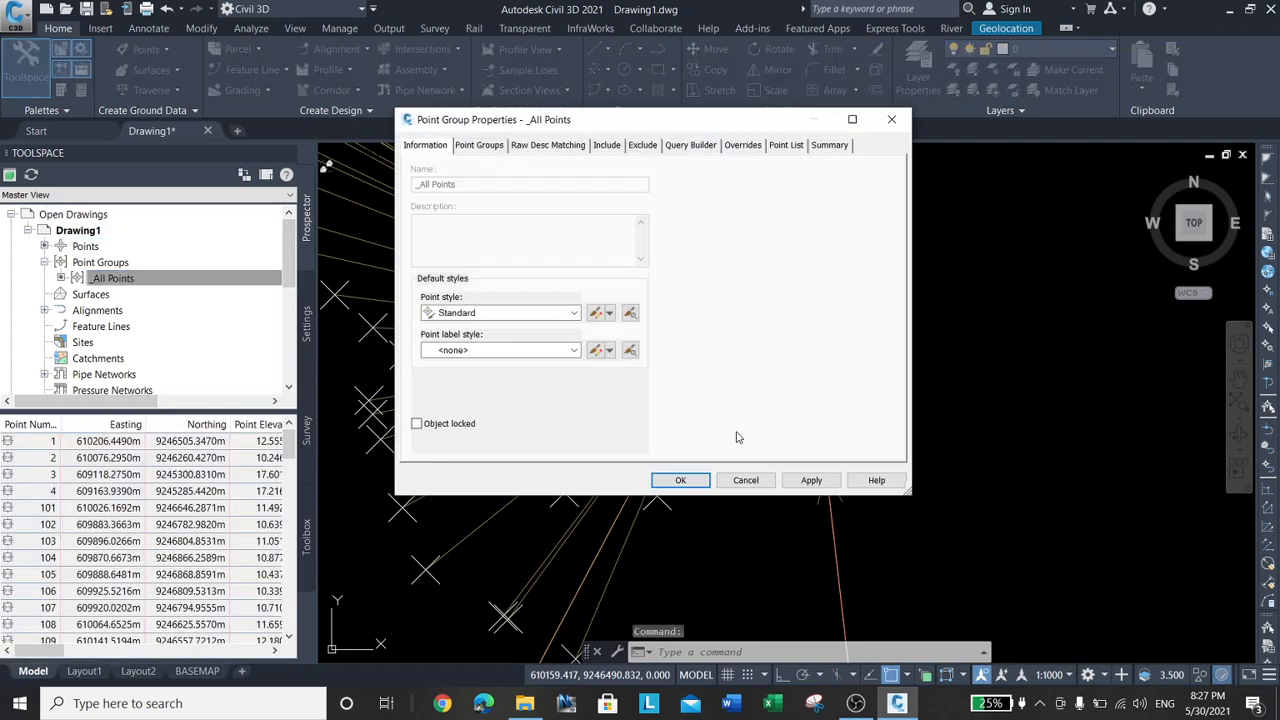
left_click(575, 352)
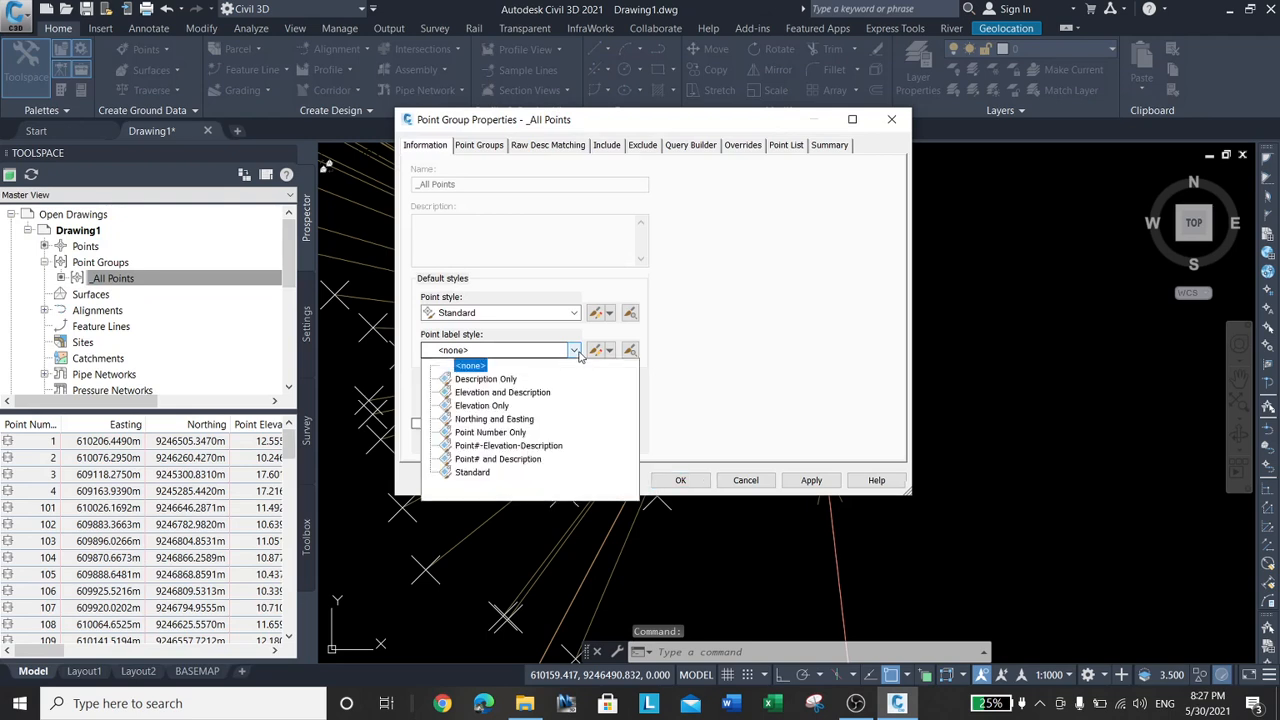
left_click(520, 446)
left_click(573, 314)
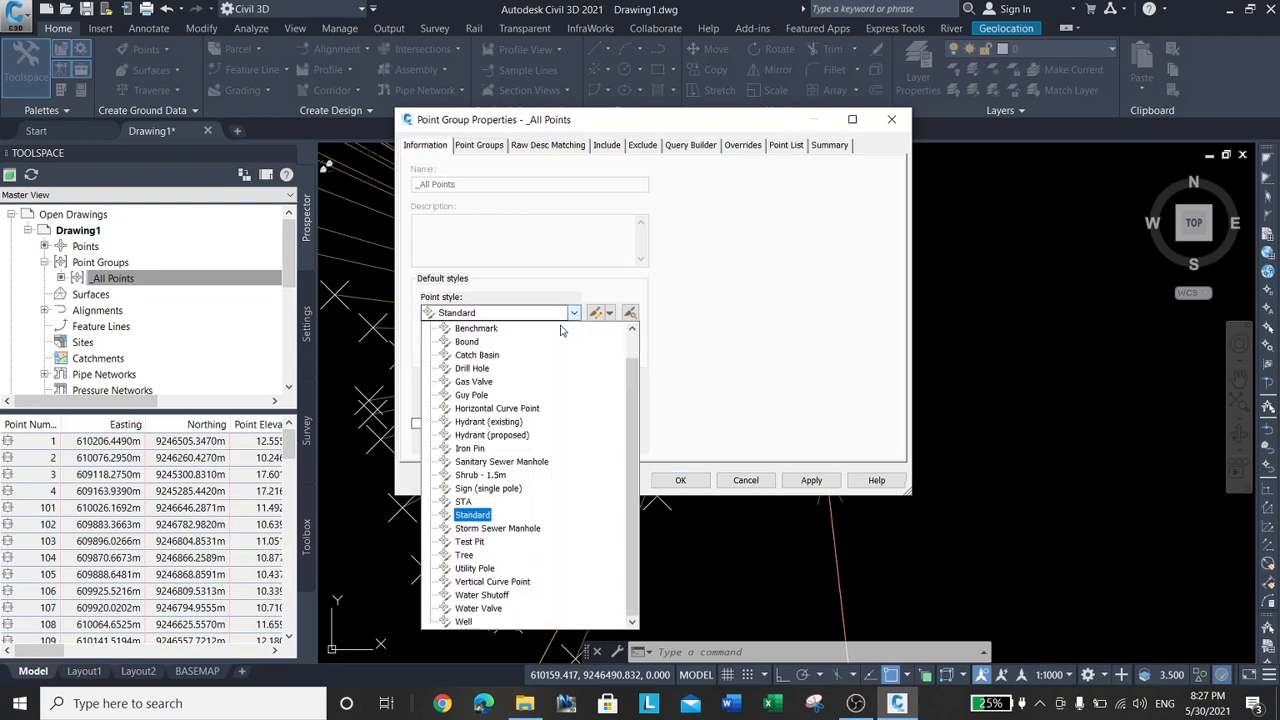
left_click(485, 515)
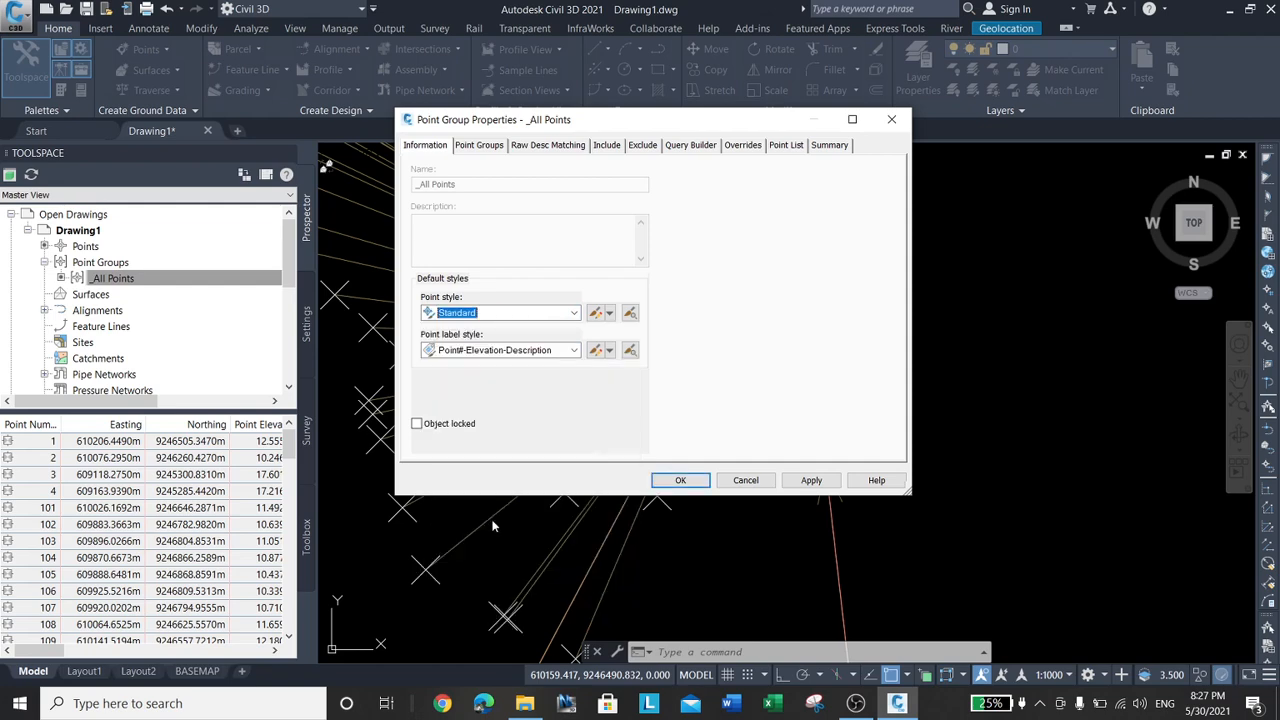
left_click(825, 484)
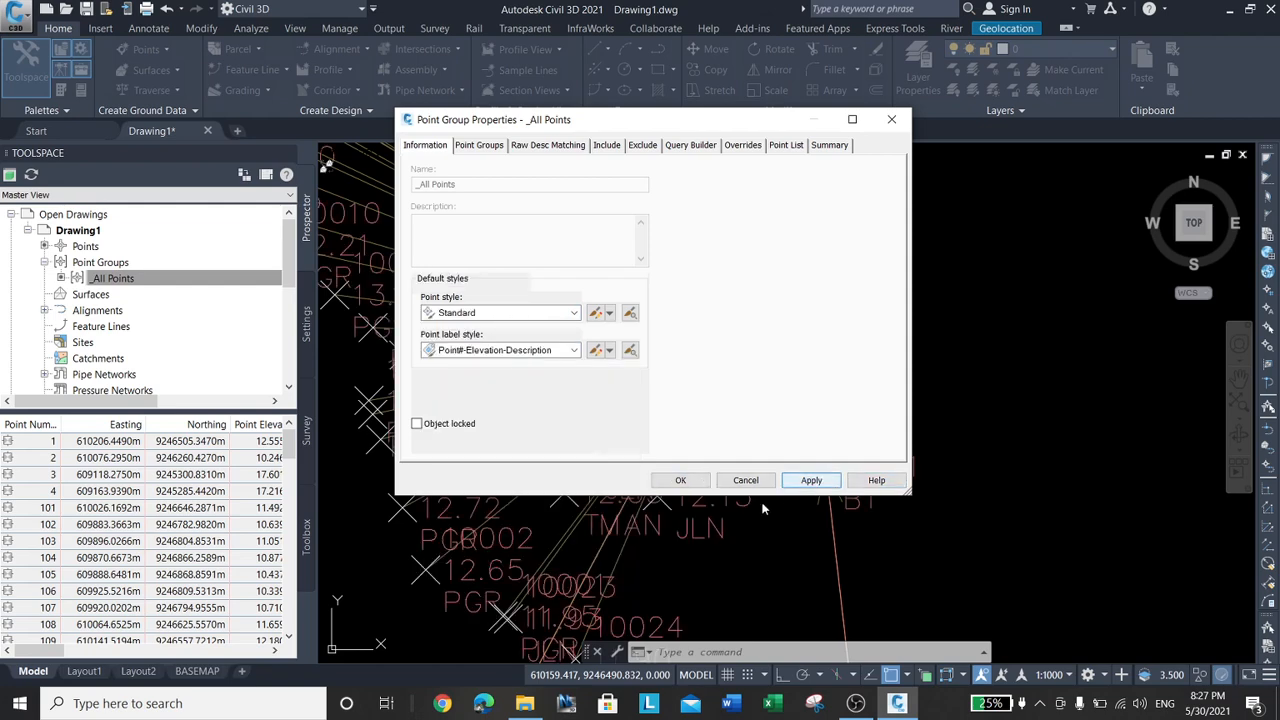
left_click(681, 480)
Set the annotation scale to 1:500 for the point labels and check their size along the traverse
scroll(740, 480, "down", 3)
scroll(698, 386, "up", 4)
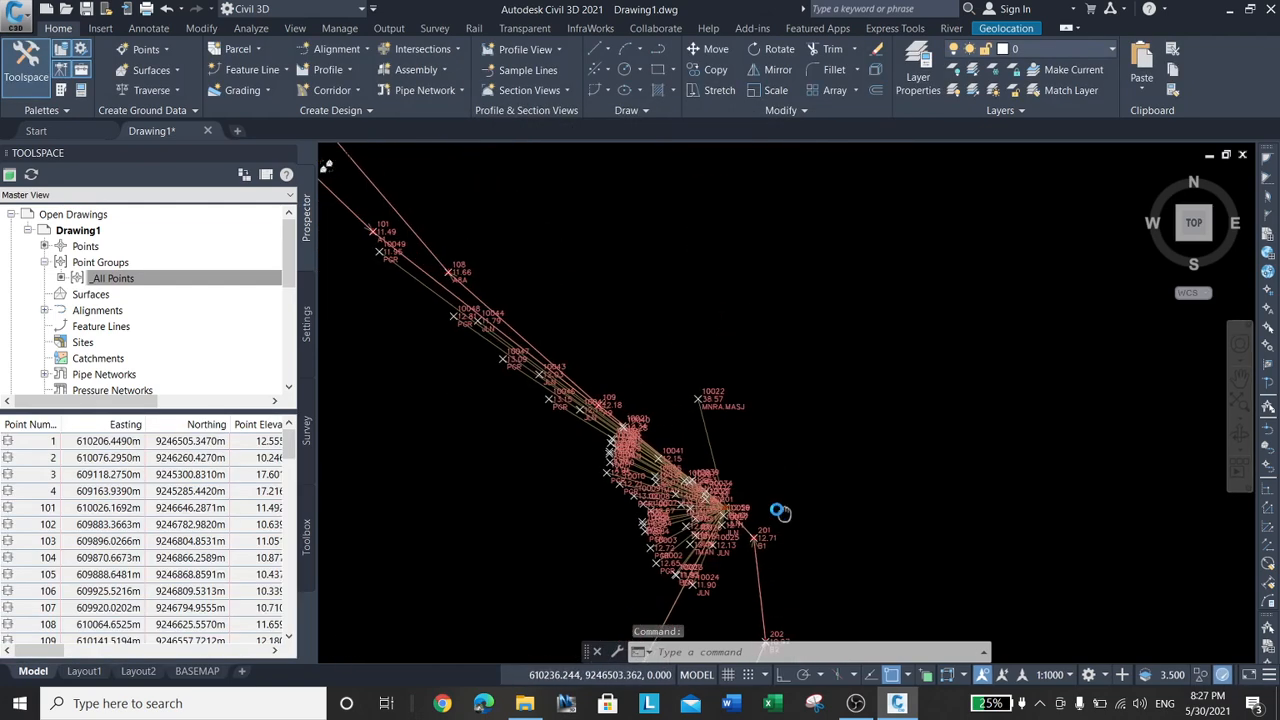
scroll(698, 386, "up", 4)
scroll(797, 288, "down", 8)
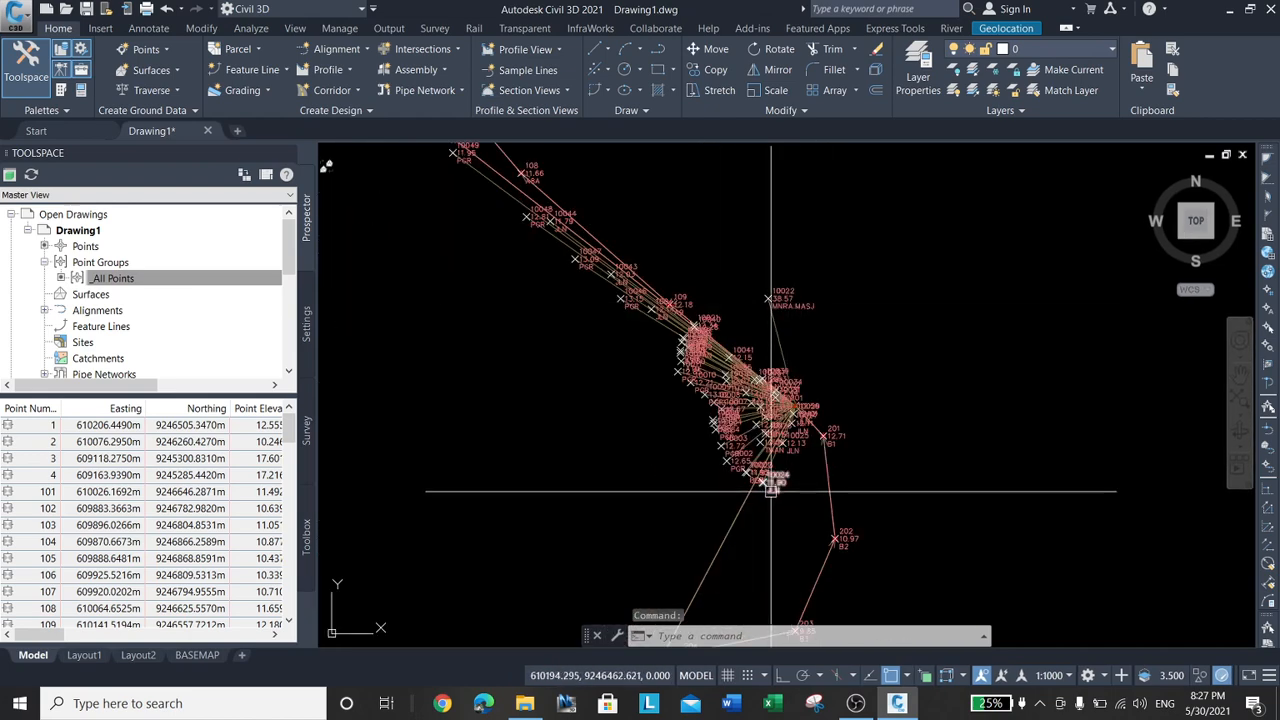
middle_click_drag(771, 486, 711, 317)
scroll(620, 440, "up", 5)
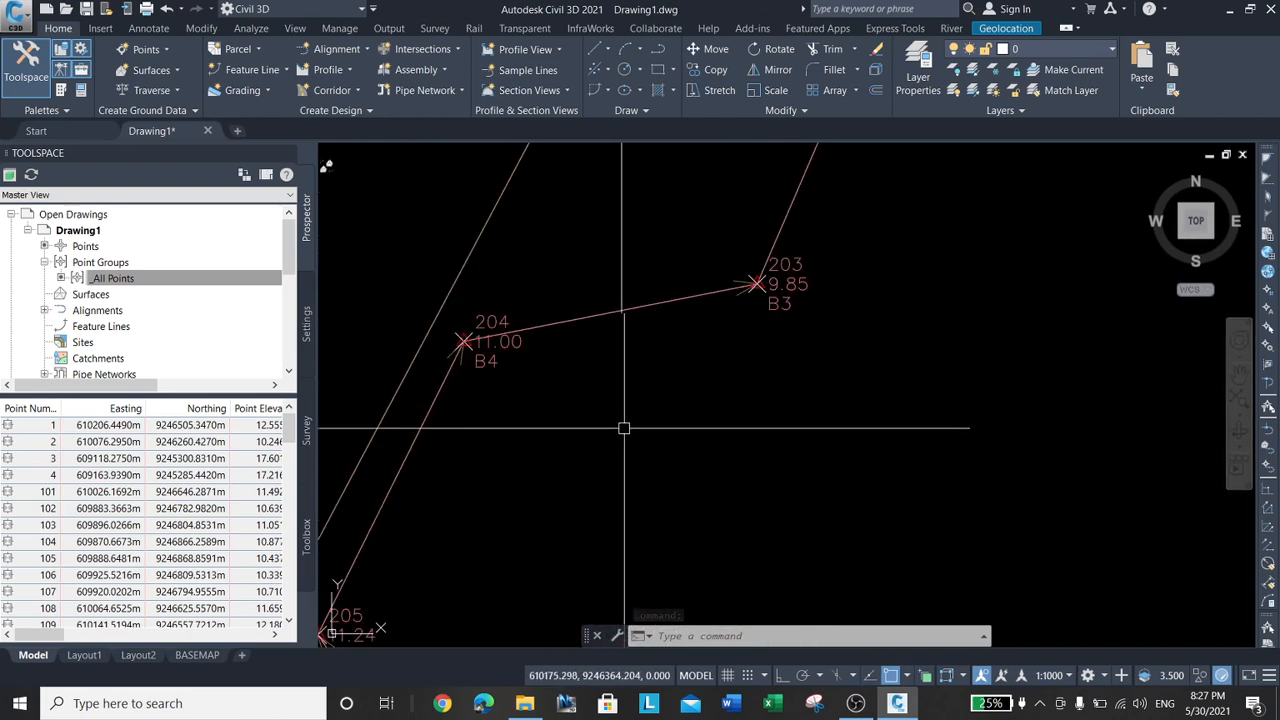
left_click(1065, 677)
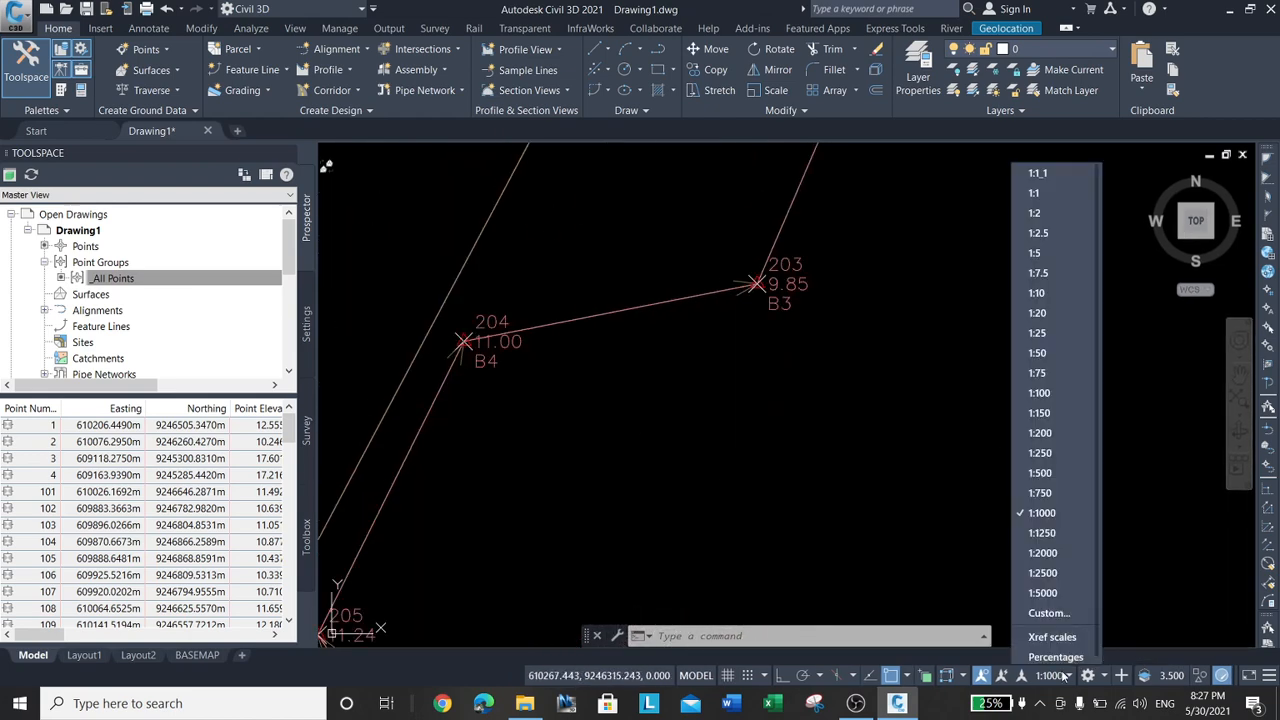
left_click(1040, 469)
scroll(829, 506, "down", 5)
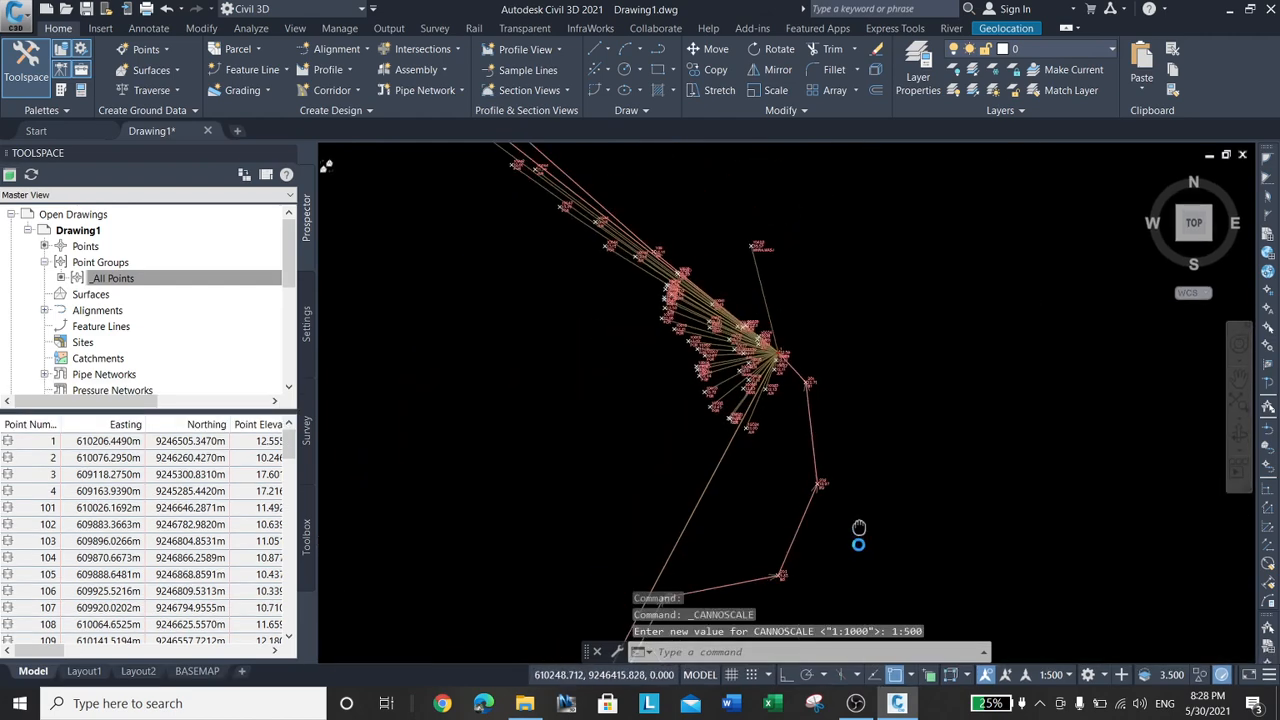
scroll(716, 296, "up", 4)
scroll(816, 380, "down", 7)
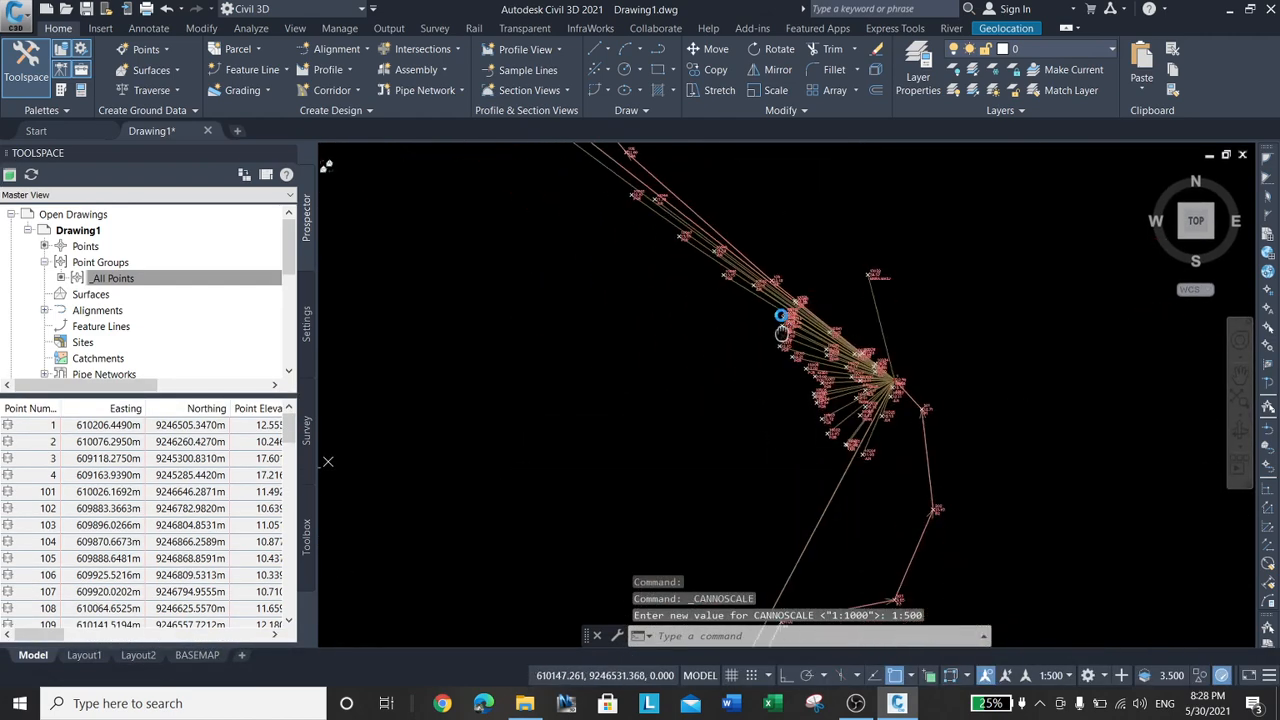
scroll(766, 371, "up", 6)
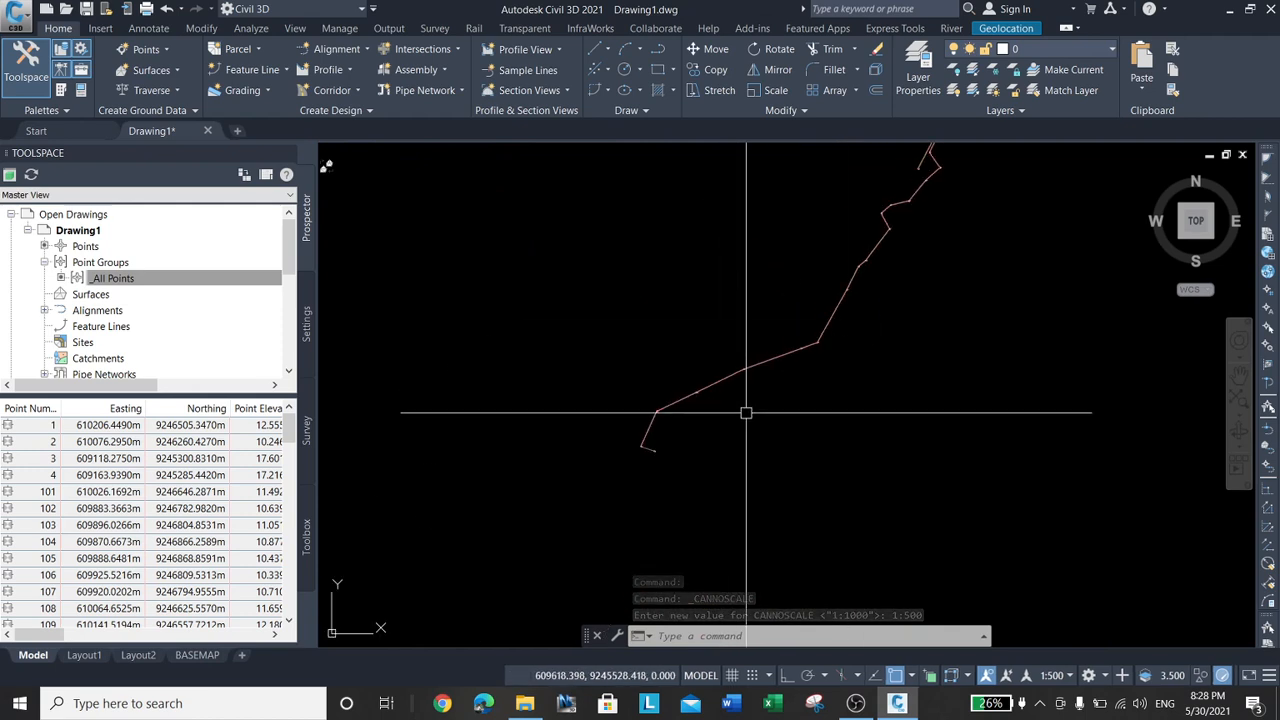
scroll(644, 461, "up", 5)
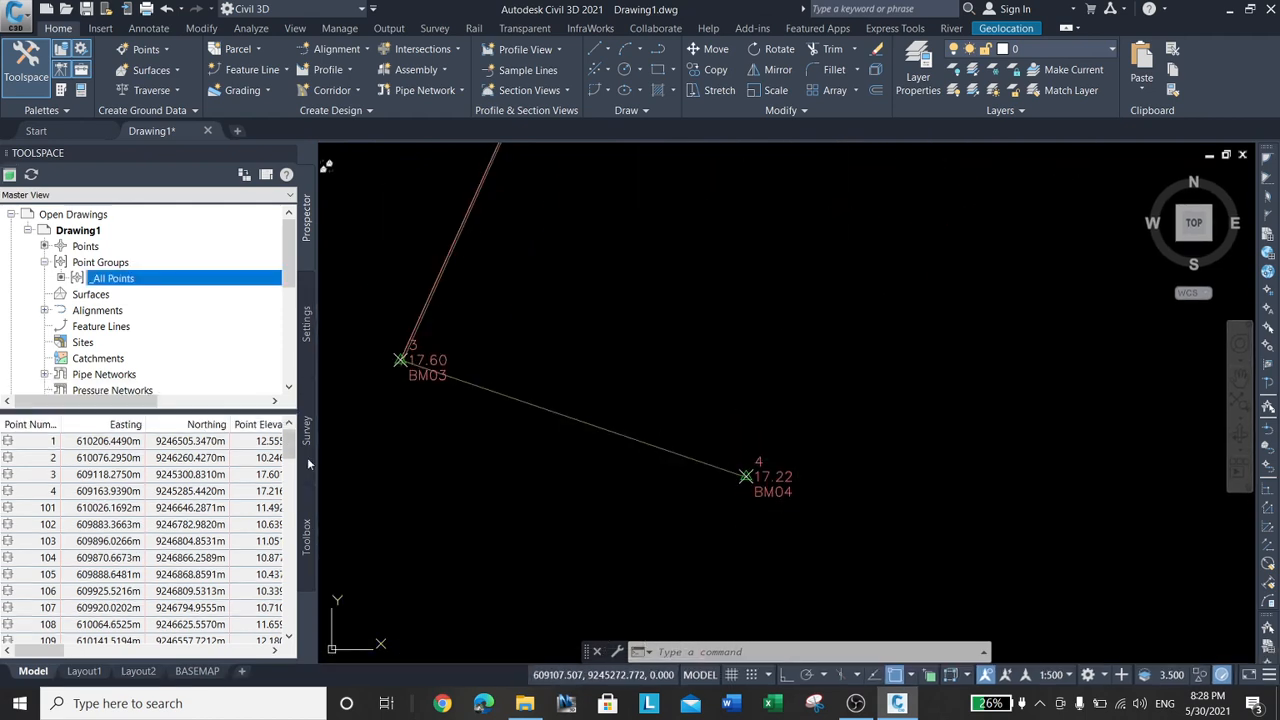
left_click(307, 495)
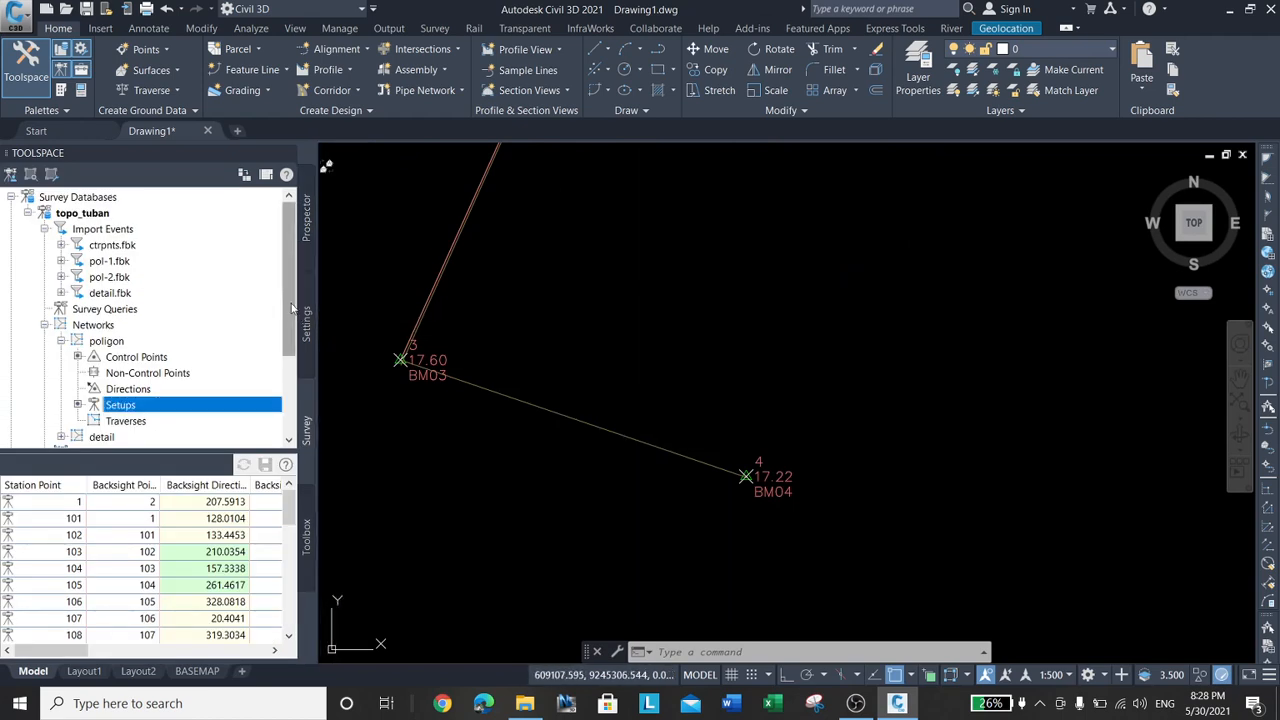
scroll(289, 357, "down", 2)
scroll(289, 357, "down", 1)
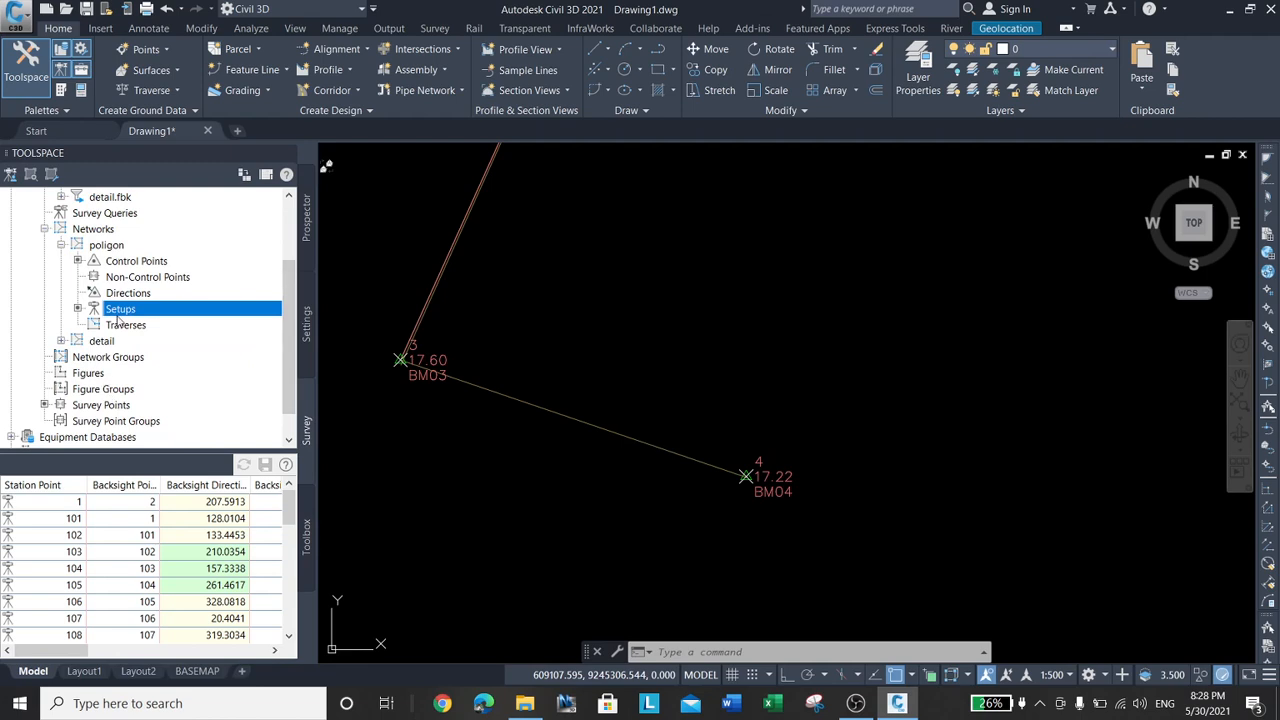
left_click(122, 326)
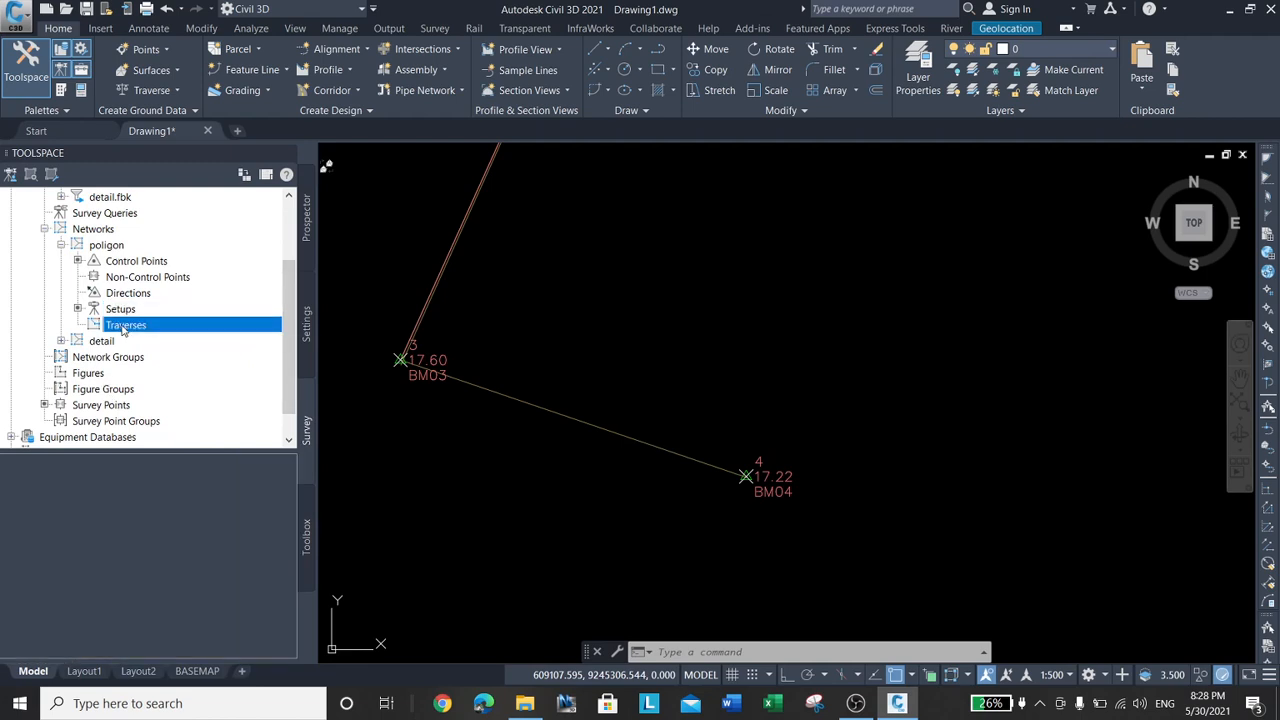
right_click(126, 331)
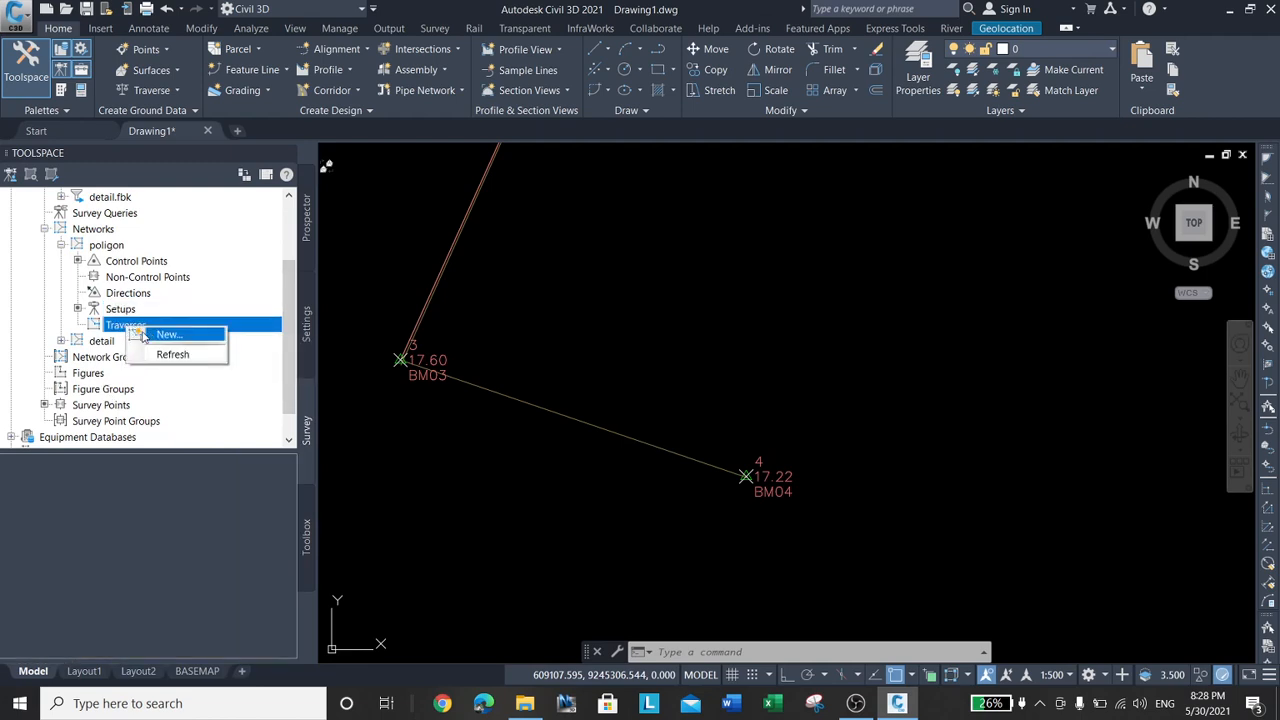
left_click(160, 335)
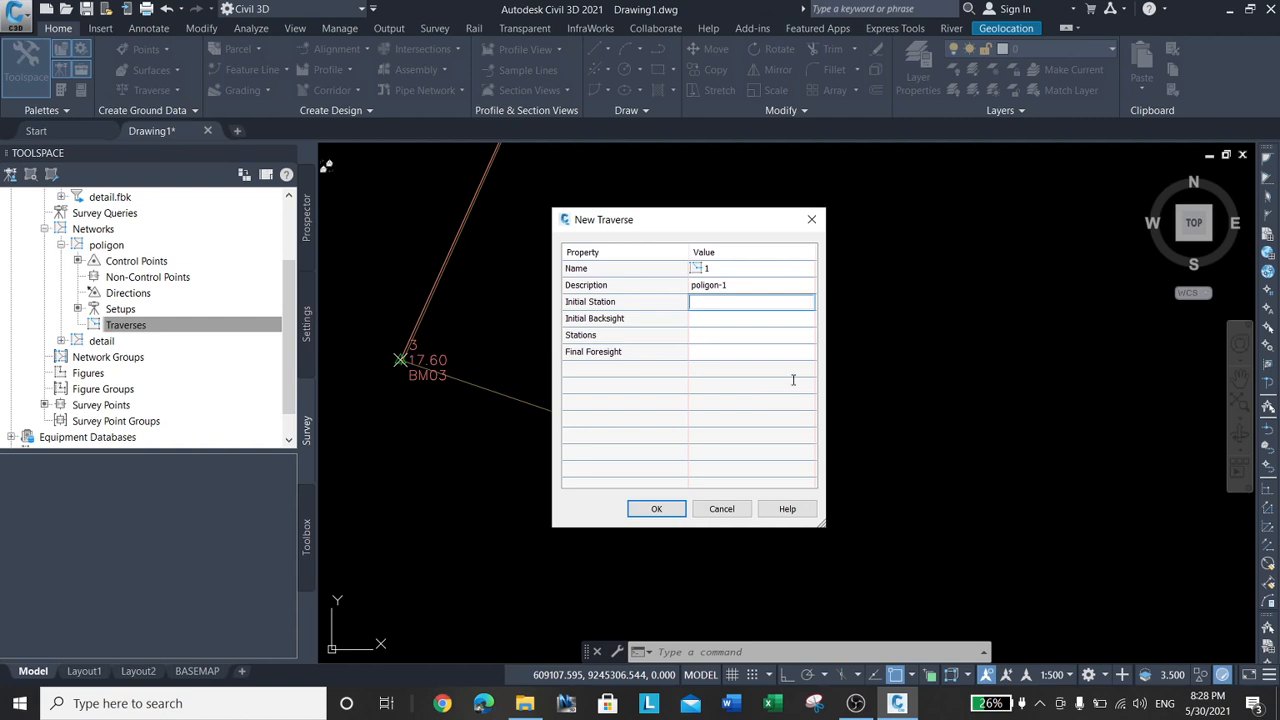
left_click(791, 318)
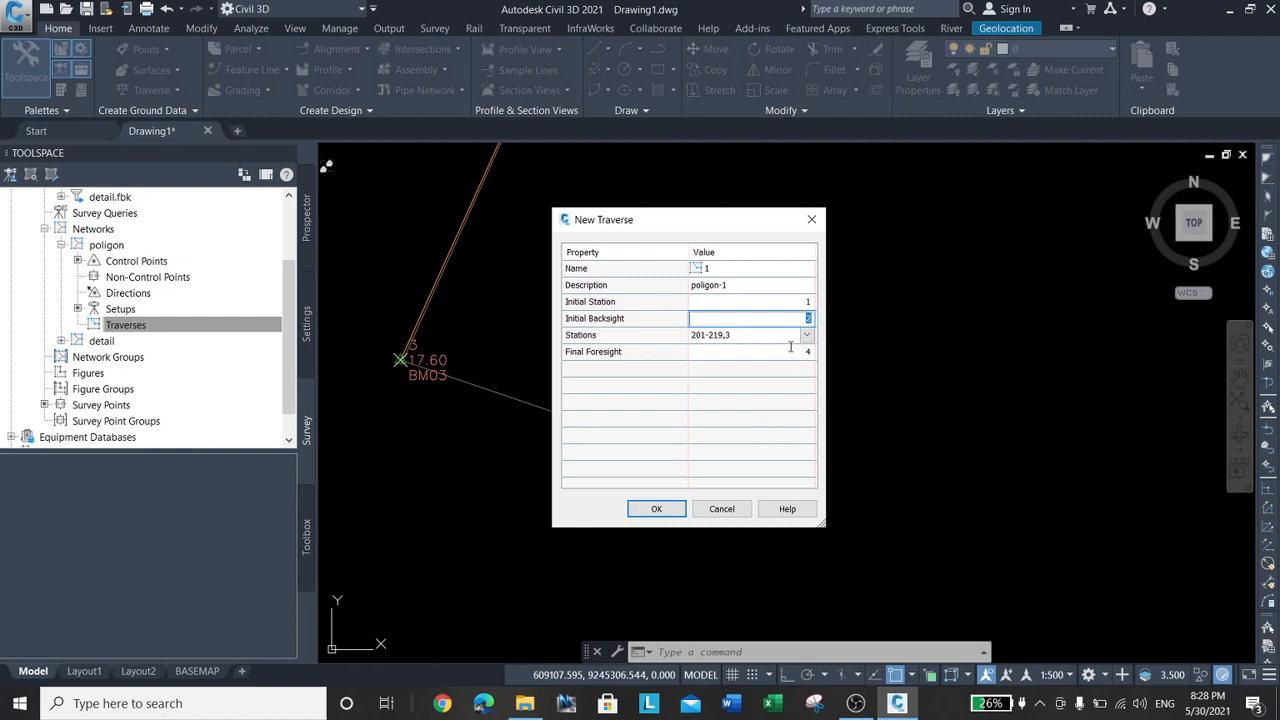
left_click(745, 334)
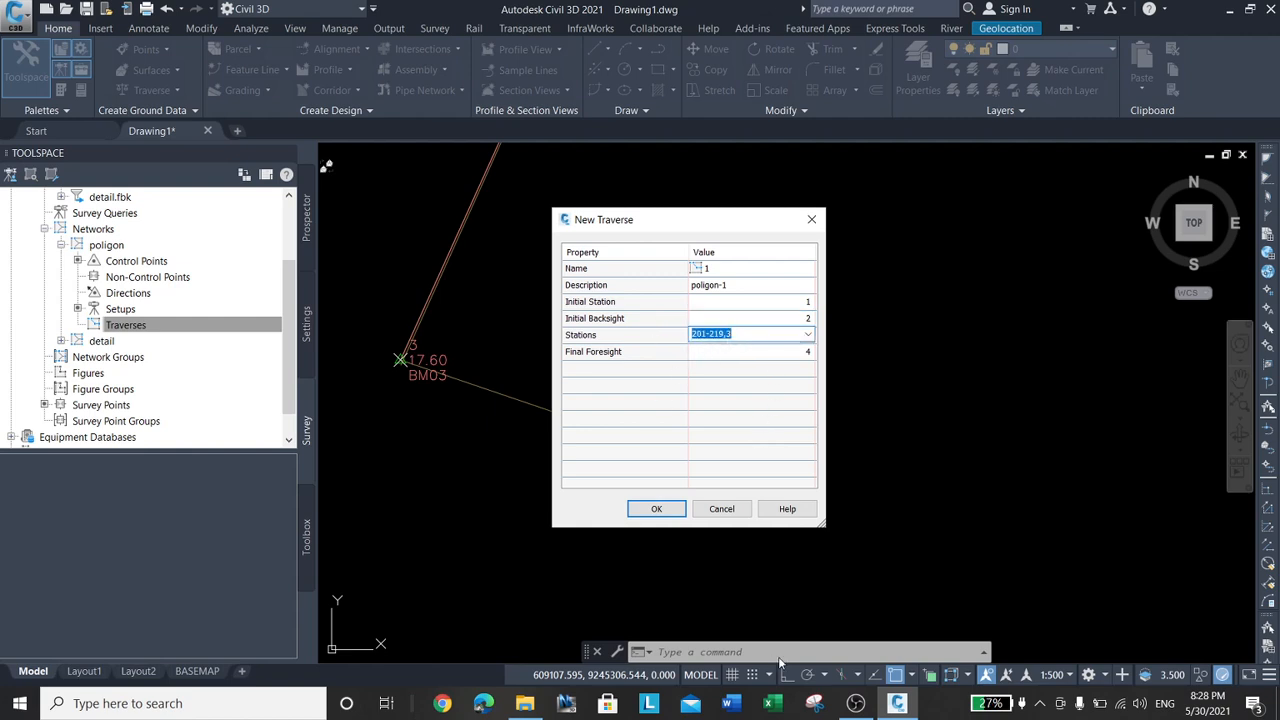
left_click(779, 705)
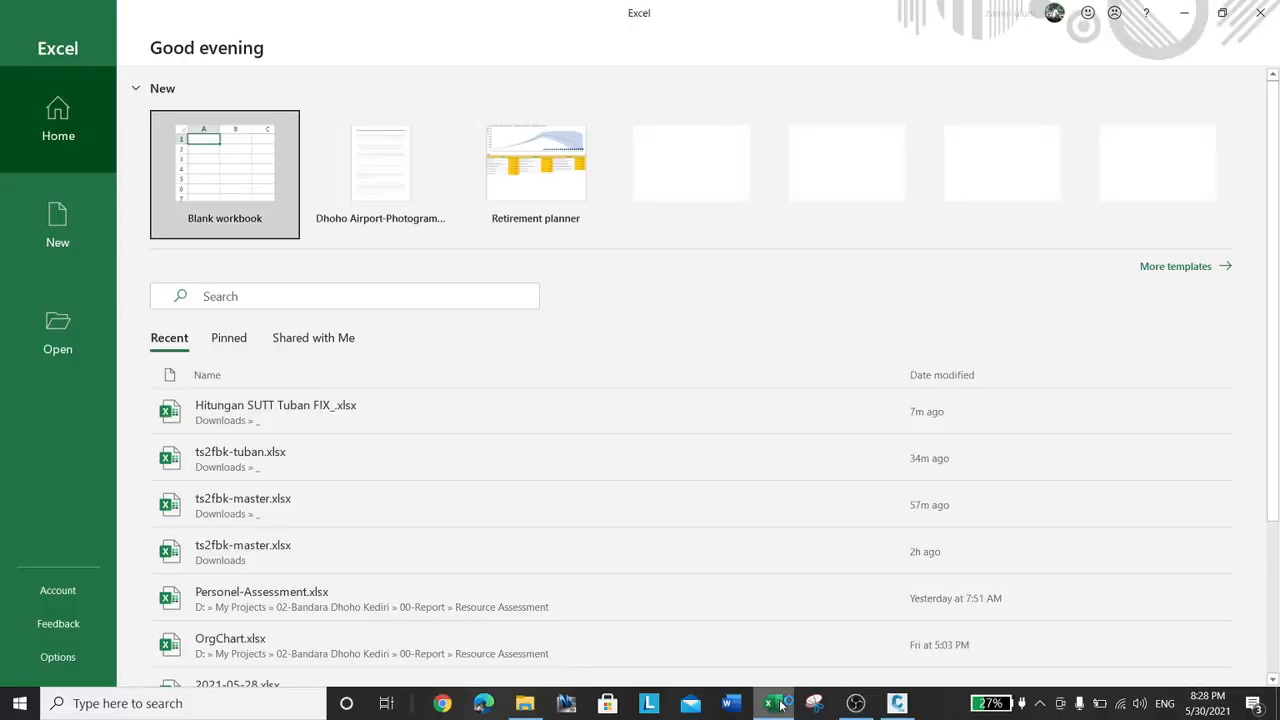
left_click(252, 413)
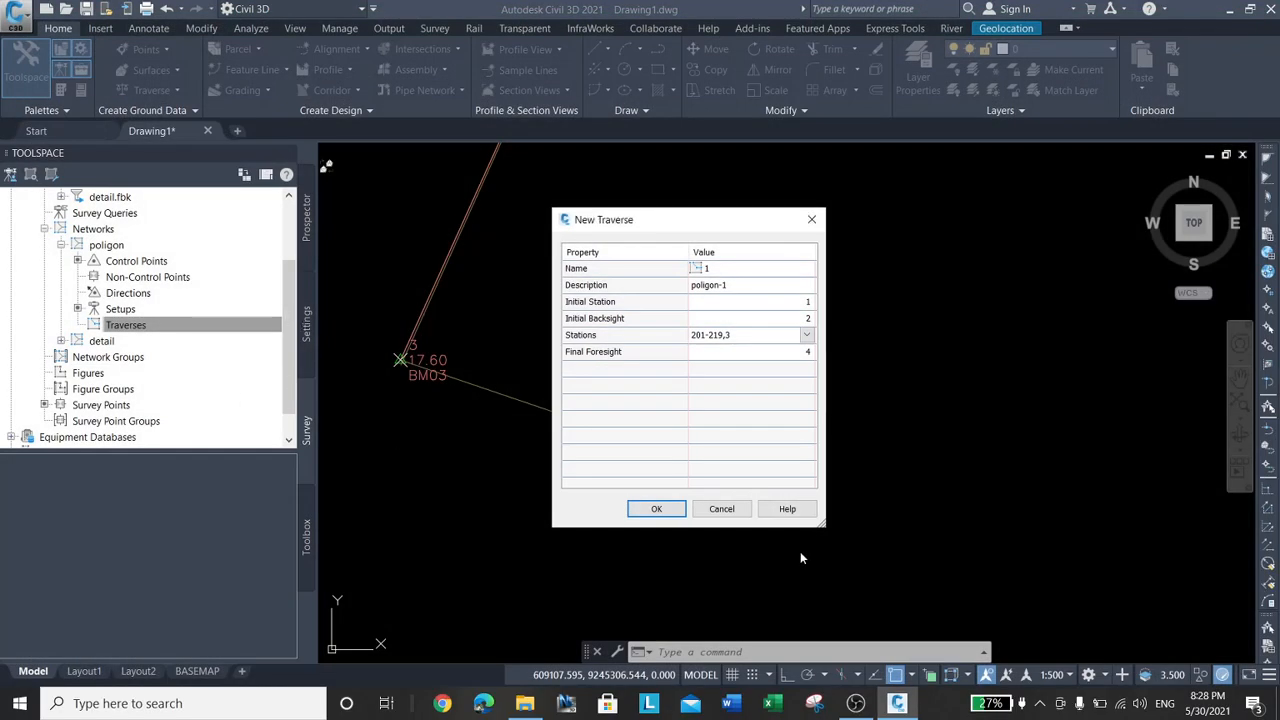
left_click(722, 509)
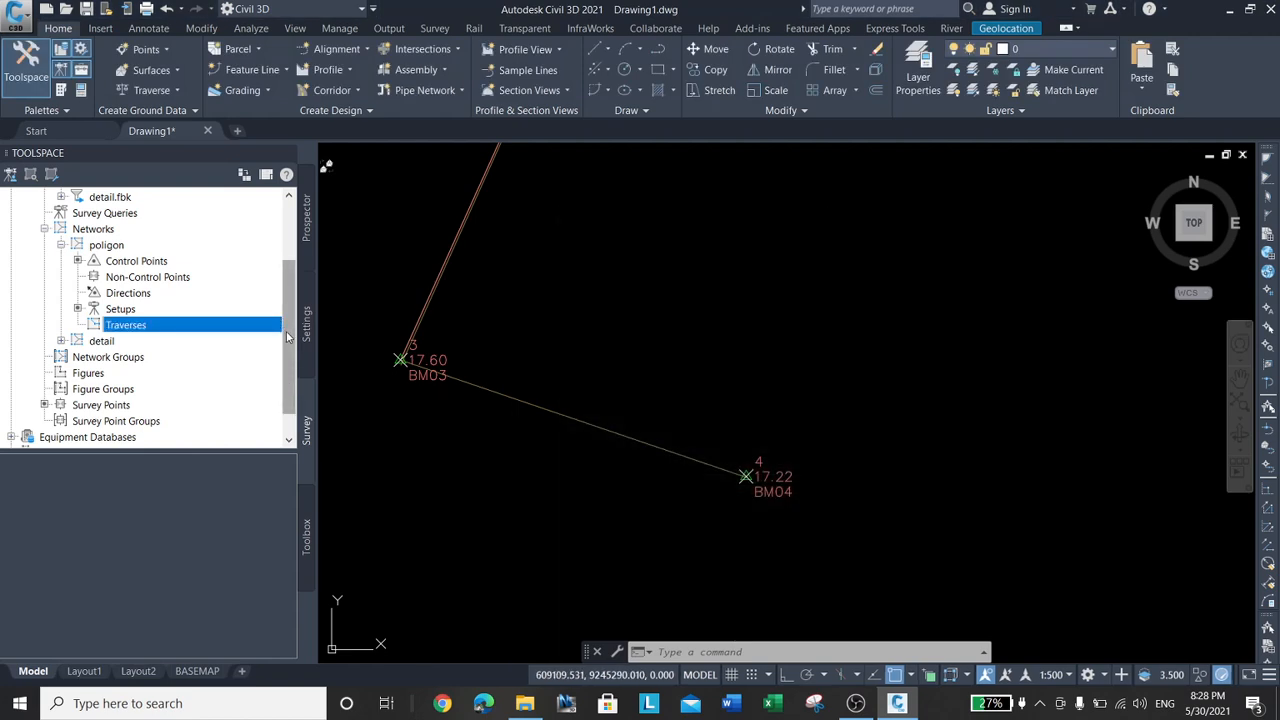
Expand the detail network and list the setups of the poligon network
left_click_drag(287, 337, 294, 350)
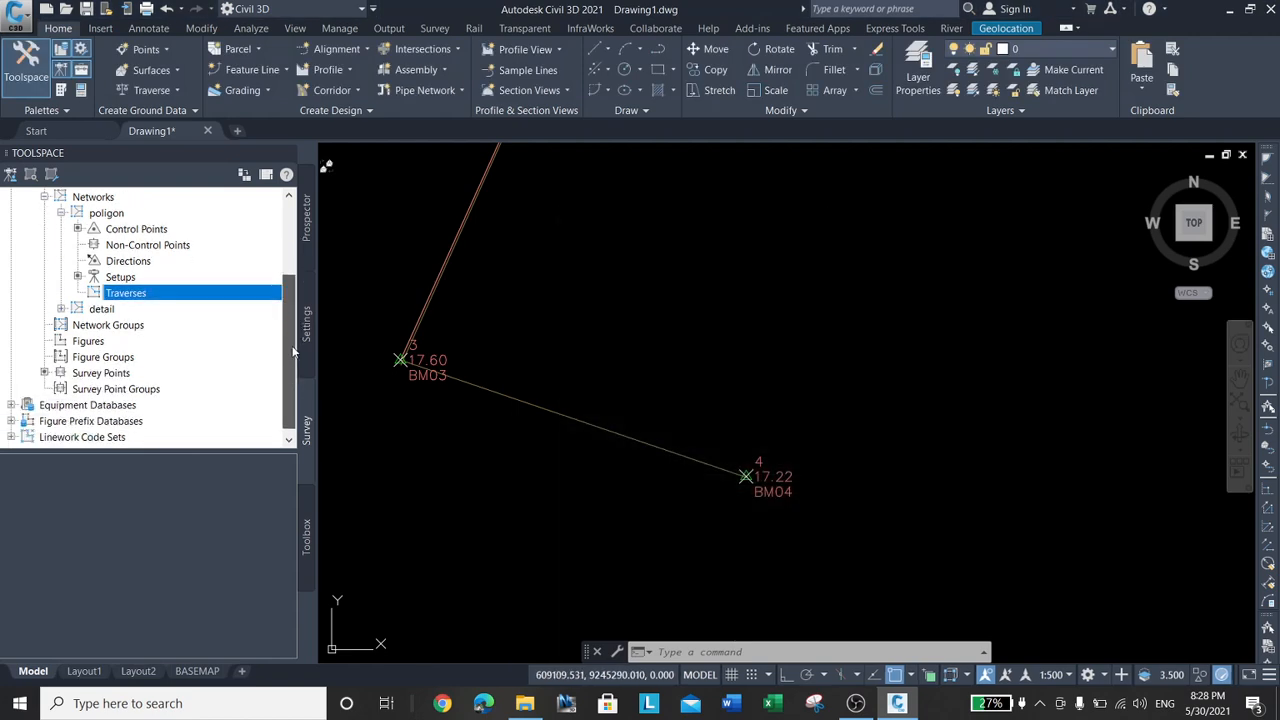
left_click(61, 309)
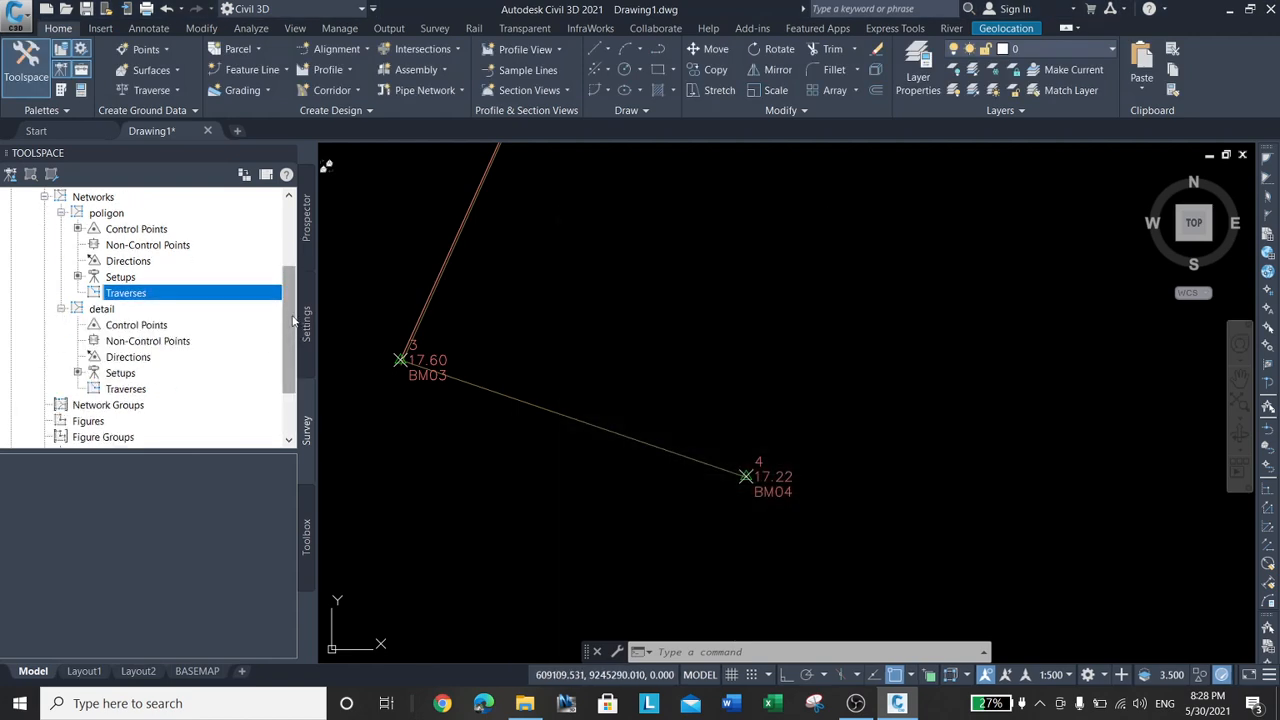
left_click(121, 277)
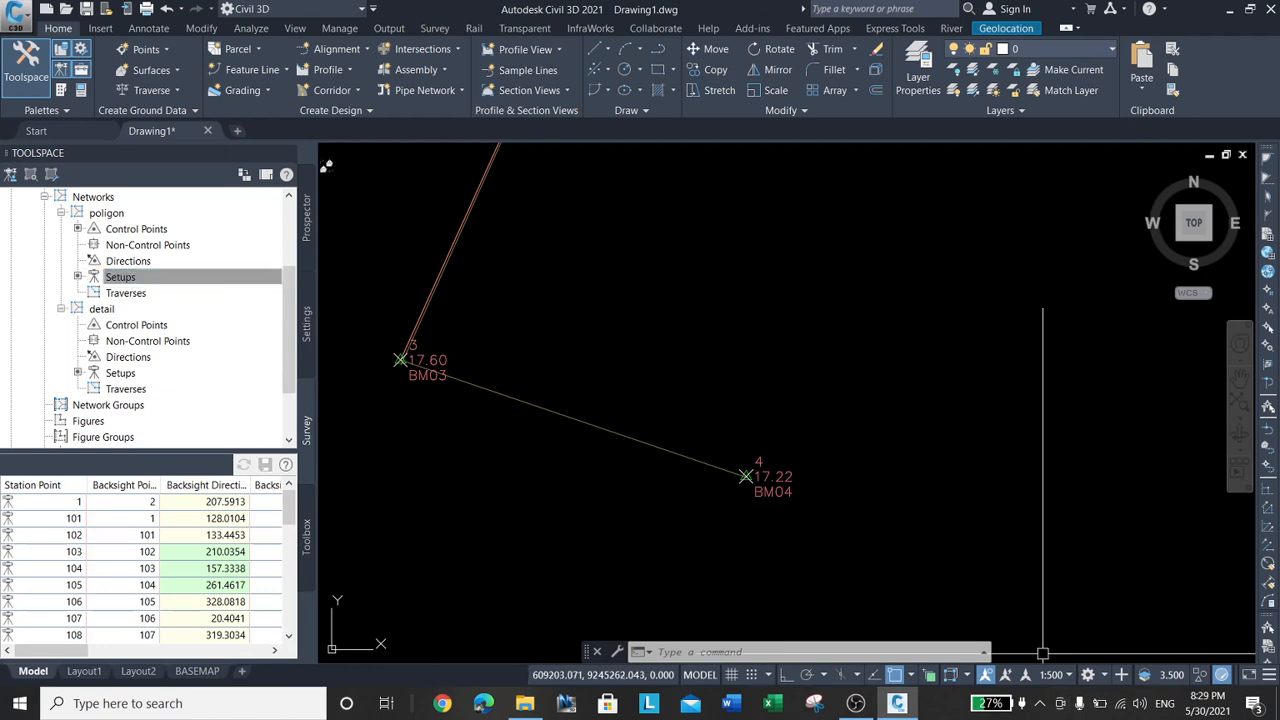
Switch to Excel, open Hitungan SUTT Tuban FIX_.xlsx and show the beginning of the konversi sheet
left_click(771, 703)
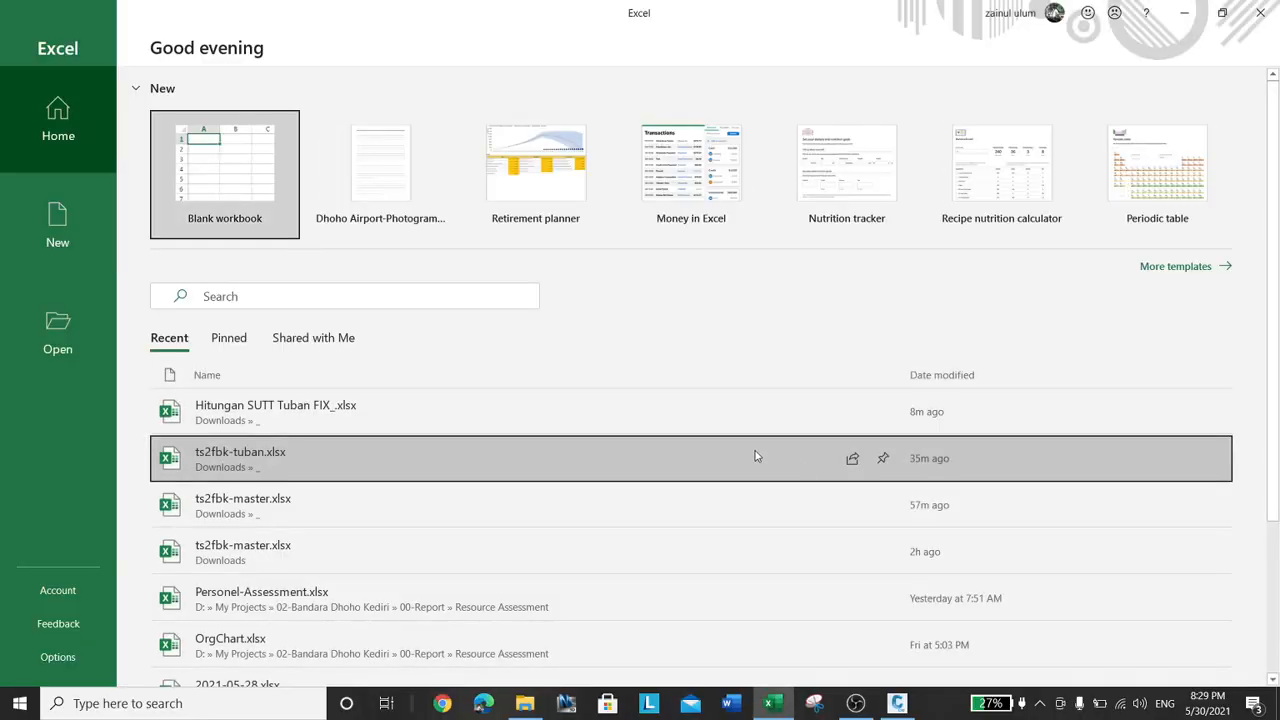
left_click(447, 428)
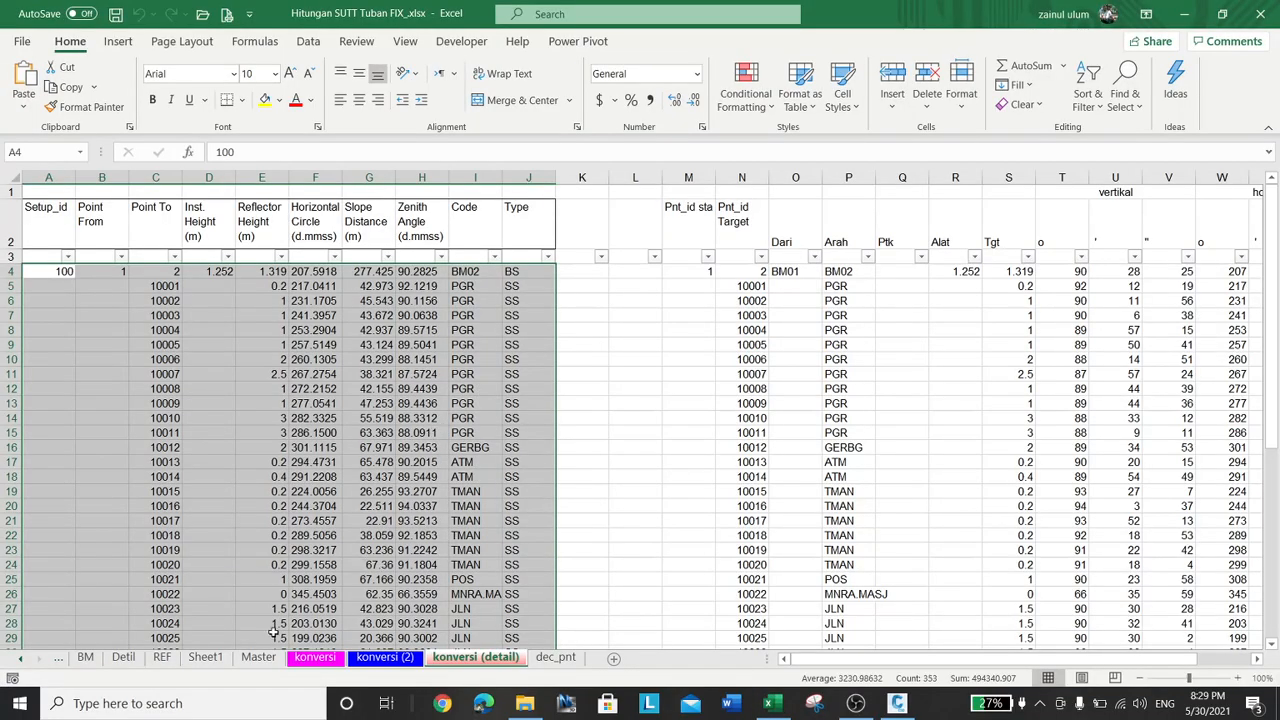
left_click(336, 661)
scroll(266, 525, "up", 12)
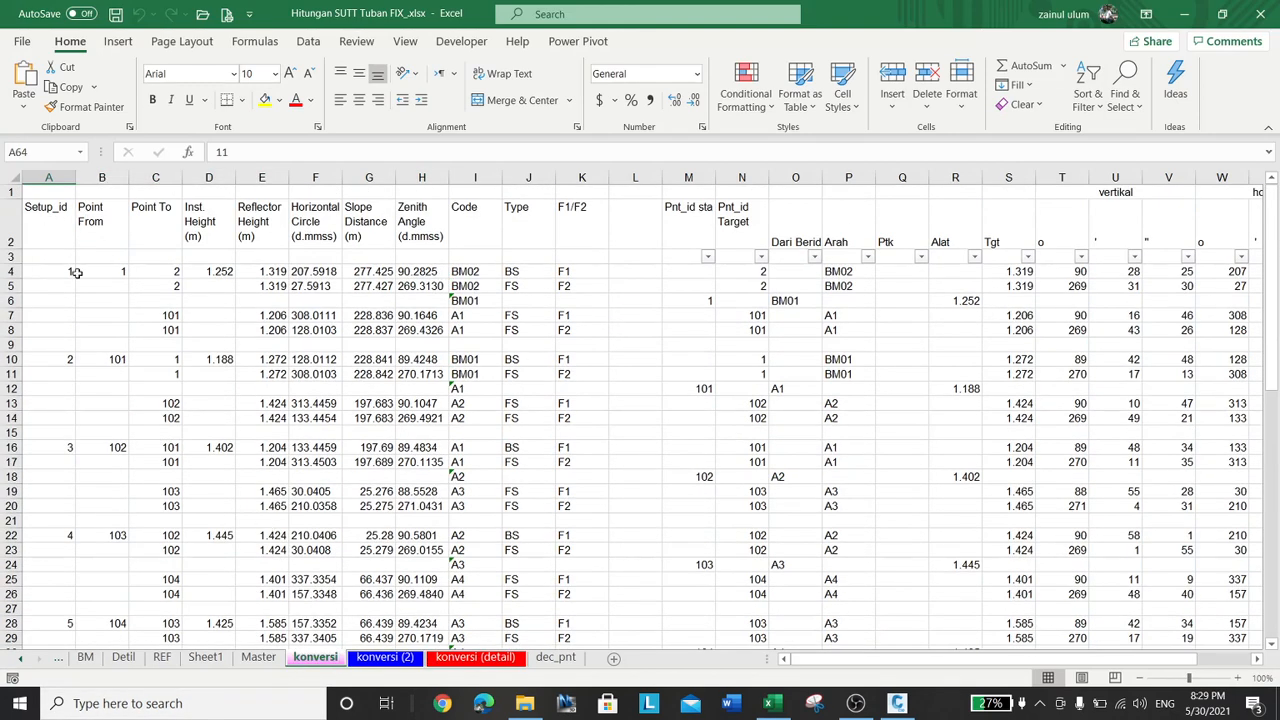
Highlight the Point From column in yellow and trace the traverse stations from the first setup to the last
left_click(111, 266)
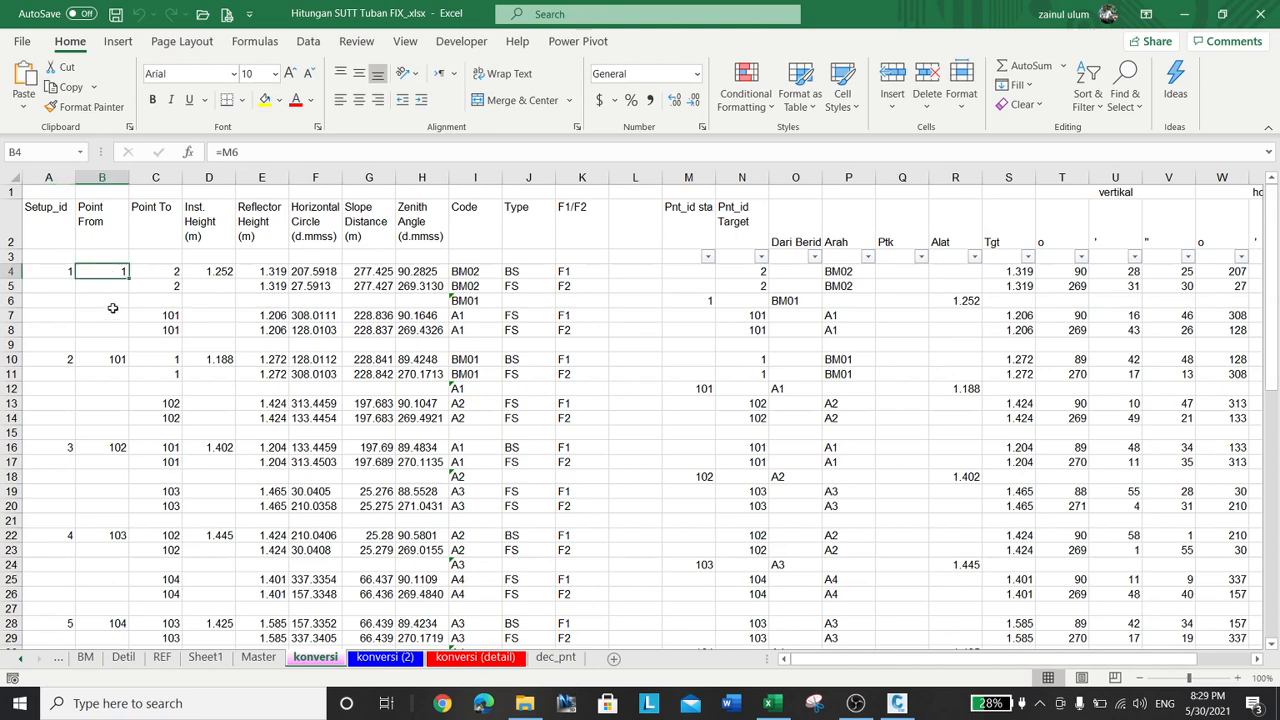
left_click(100, 177)
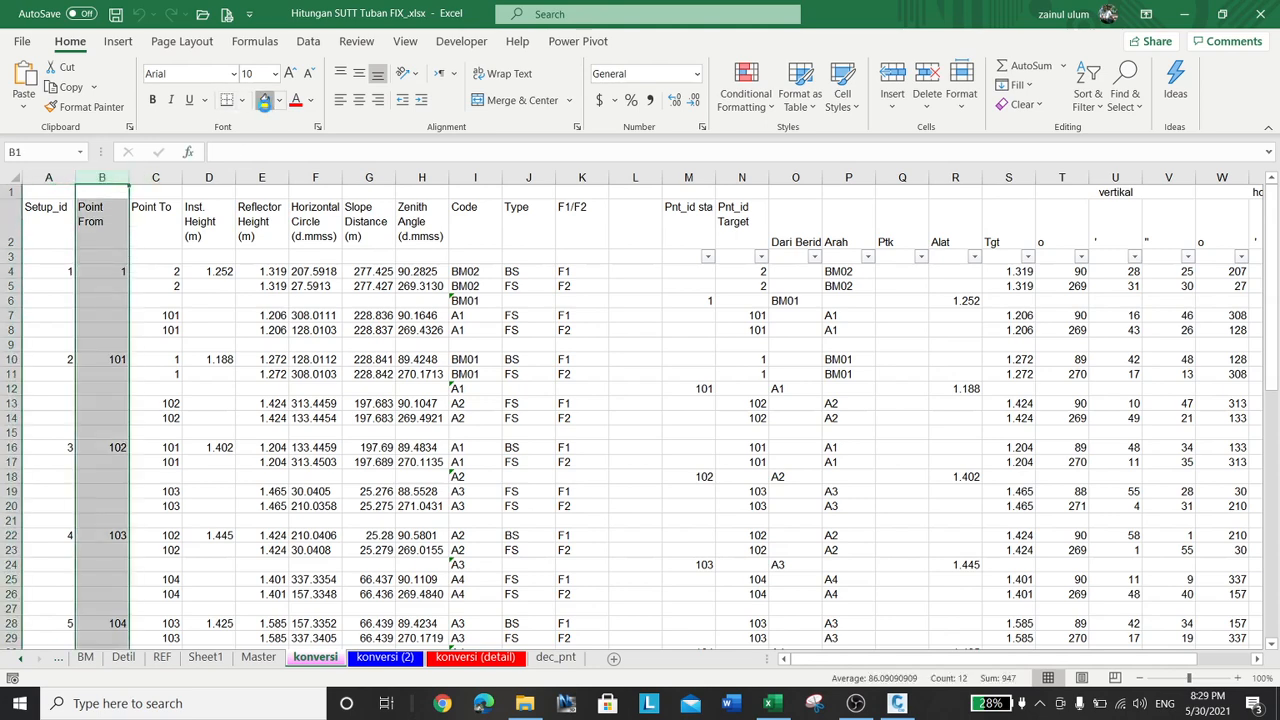
left_click(265, 99)
left_click(119, 271)
scroll(300, 400, "down", 16)
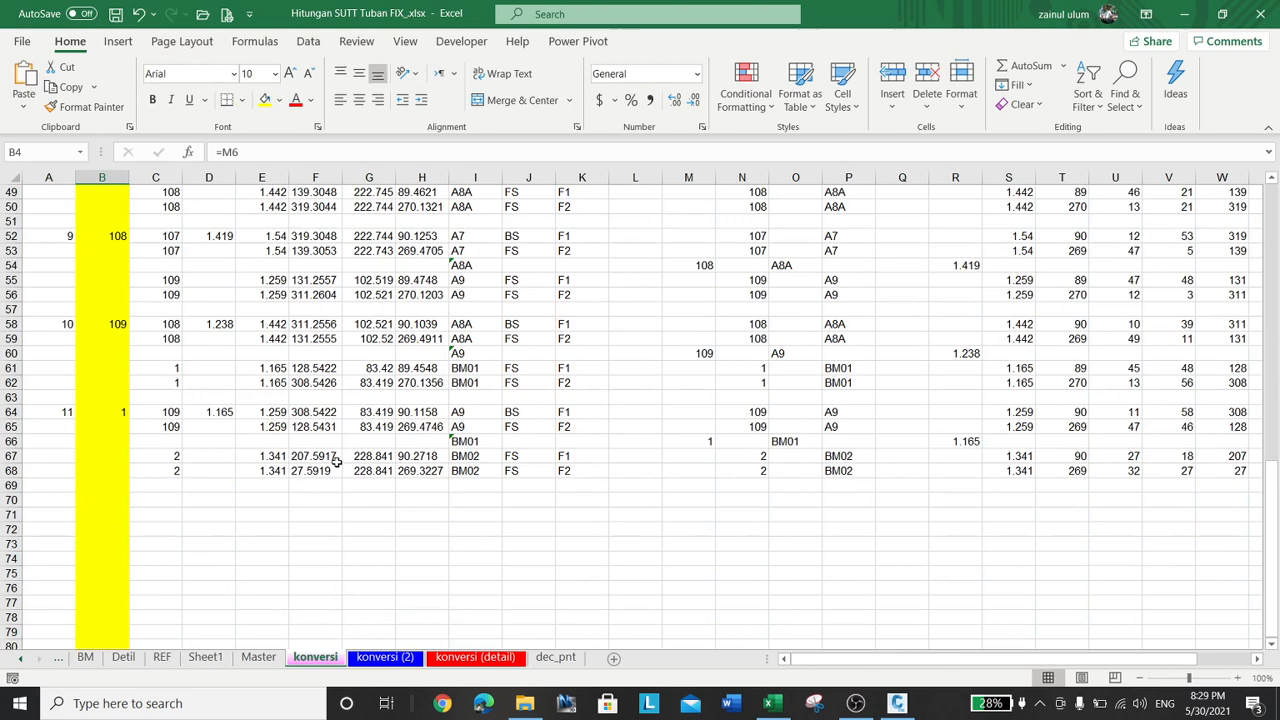
left_click(168, 456)
scroll(439, 495, "up", 16)
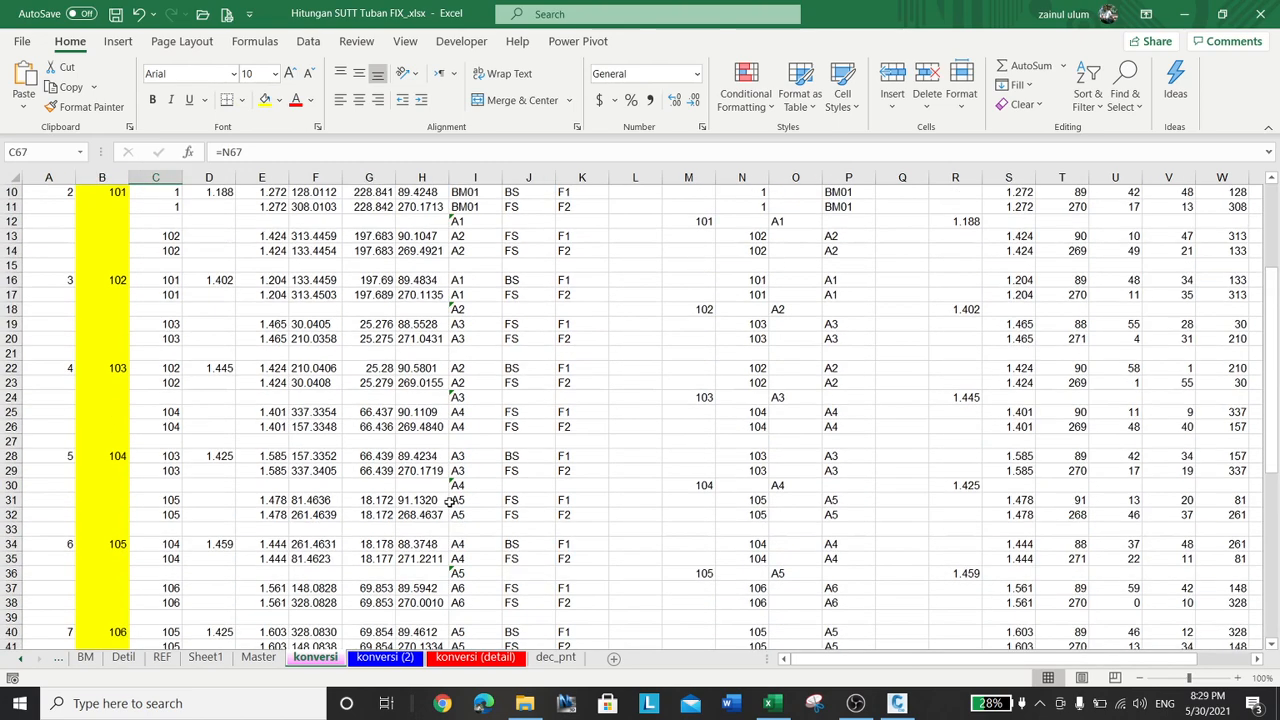
left_click(117, 359)
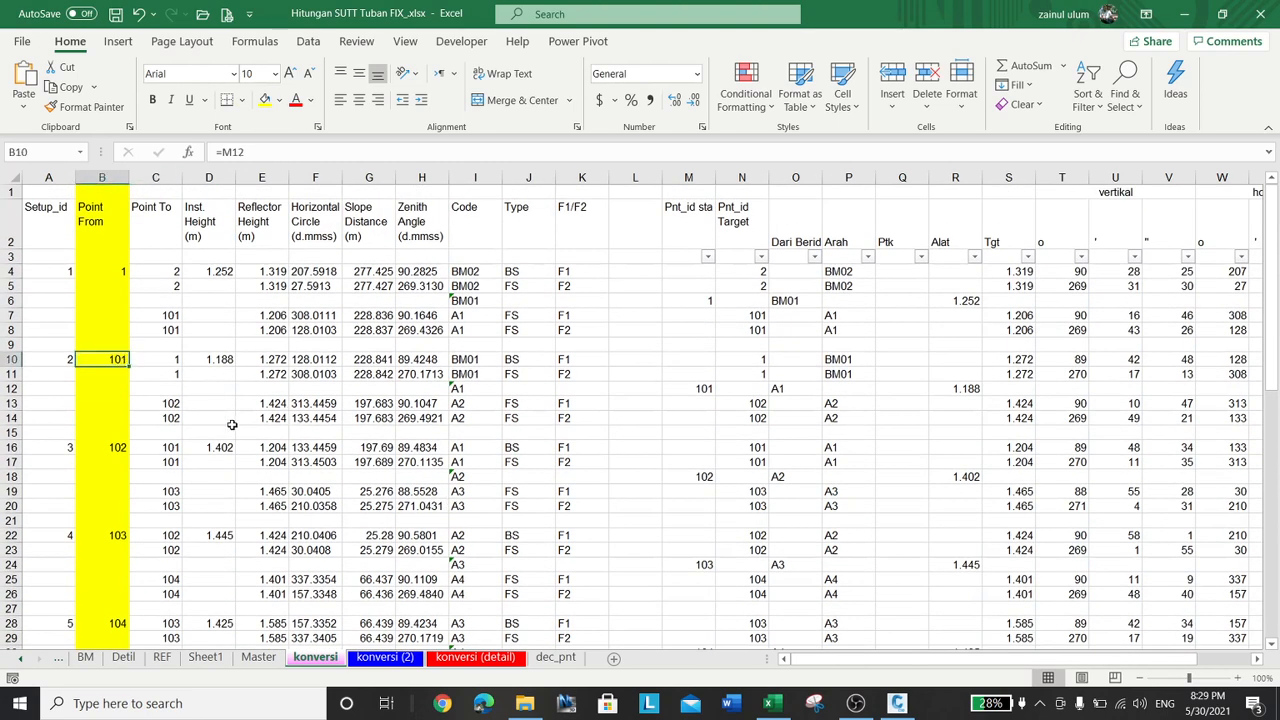
Open Notepad and note the traverse's initial station as "init sta 1"
left_click(183, 705)
type("note")
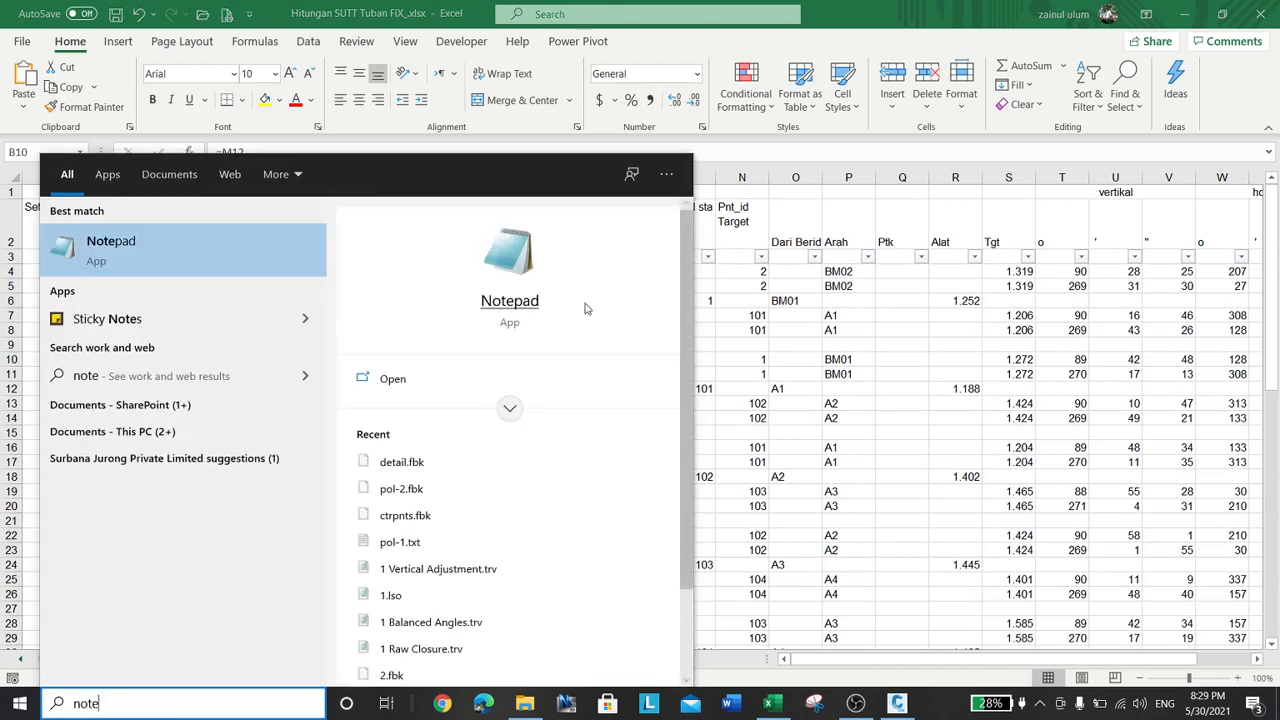
left_click(519, 255)
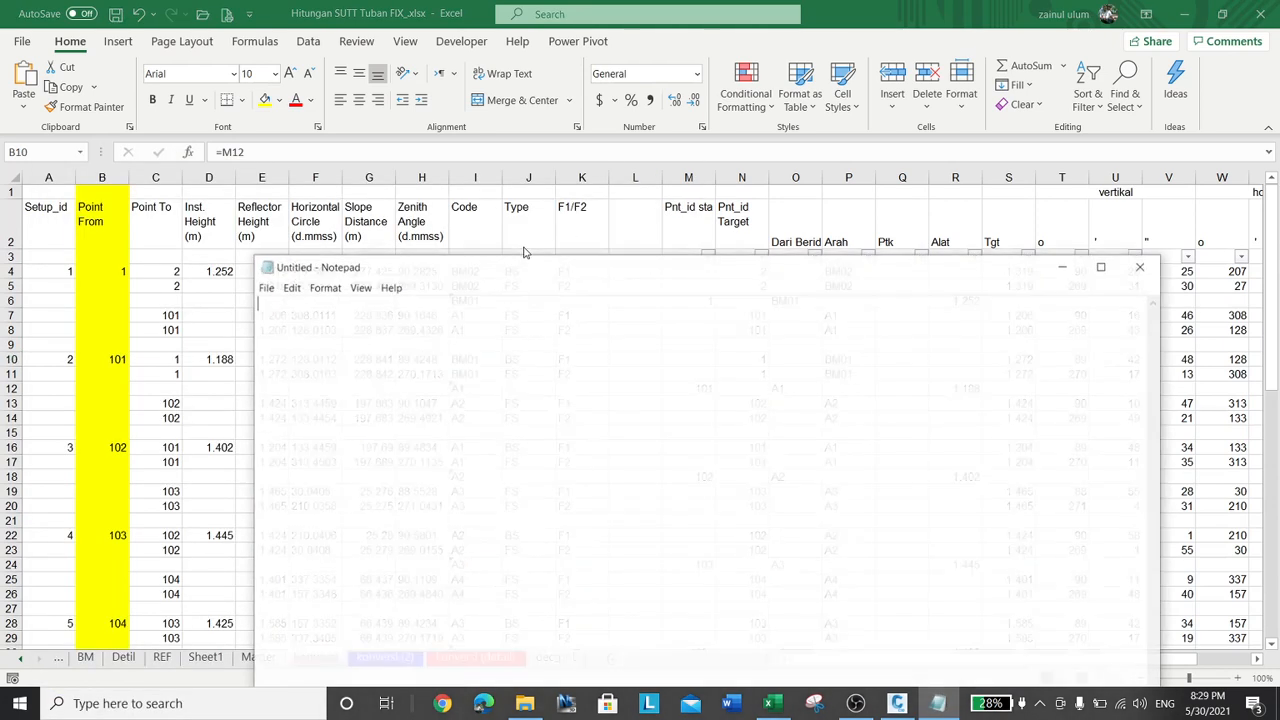
type("init sta")
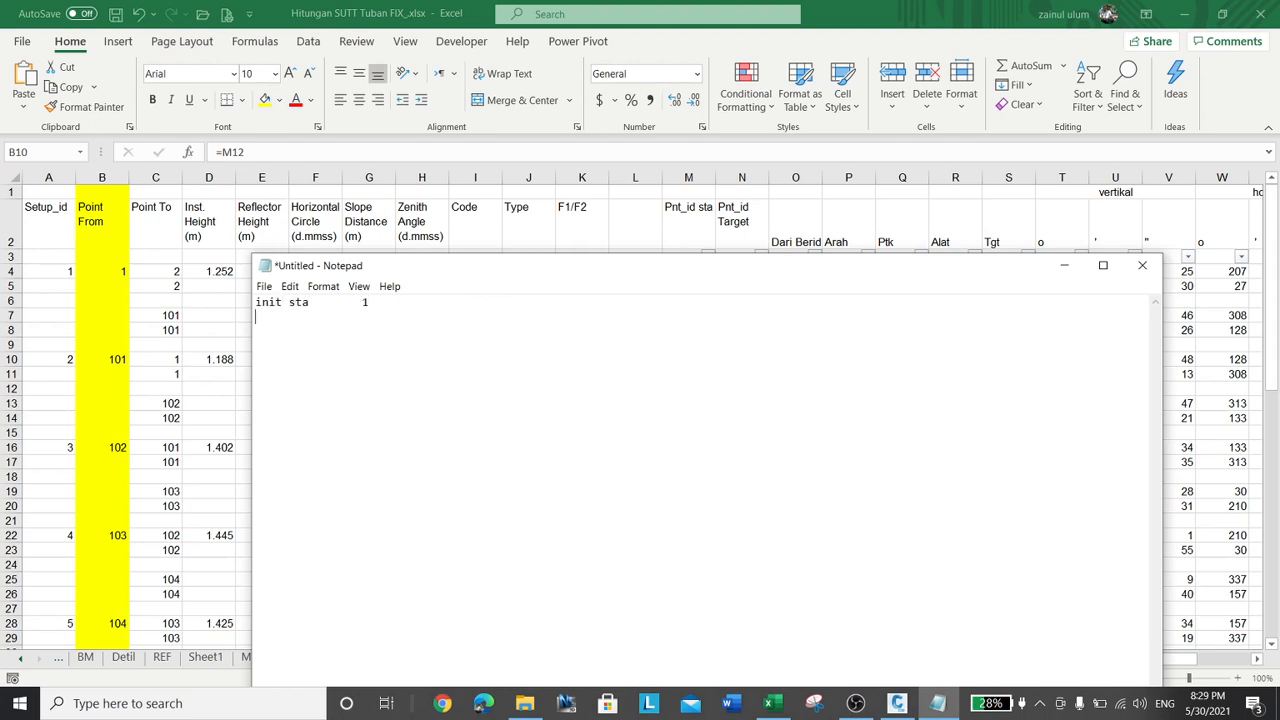
type("\t1")
key("Return")
Add an "init bs 2" line to the note and begin the "sta" line with station 101
type("bs")
type("nit")
type("ta")
key("Tab")
type("101")
Look up the last station in the konversi sheet and complete the note with "sta 101-109,1" and "final fs 2"
left_click(110, 360)
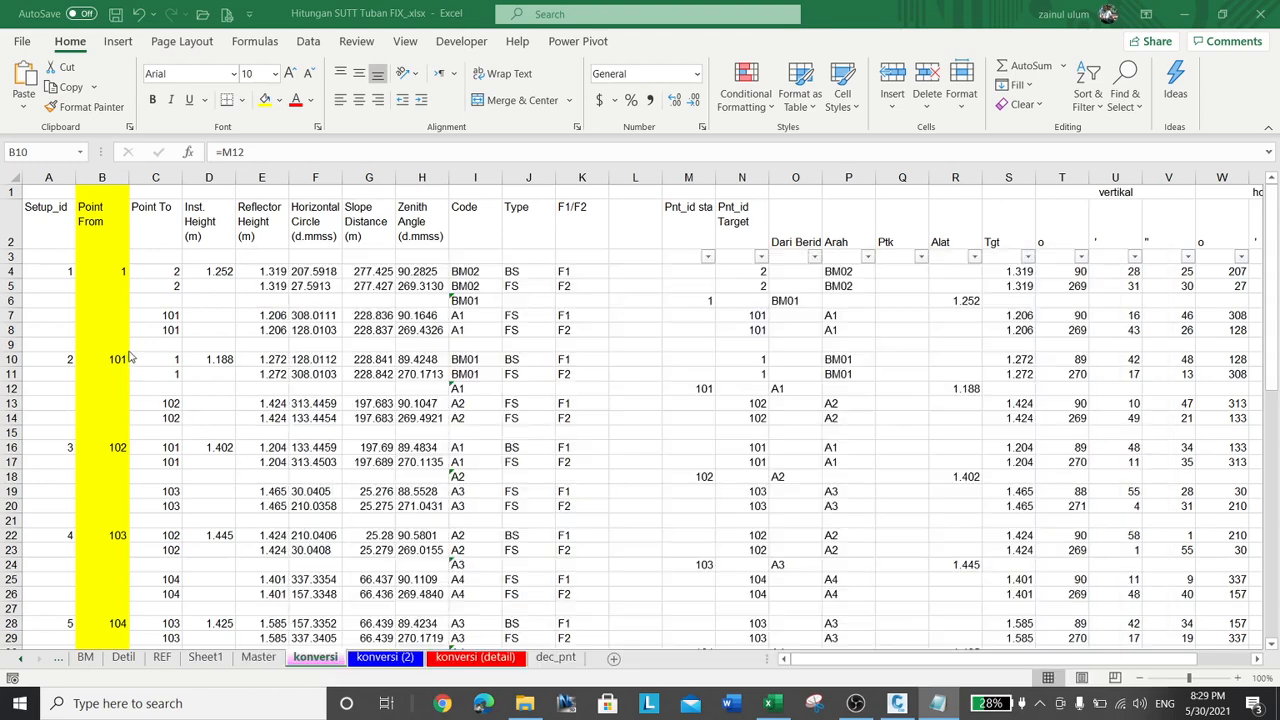
scroll(127, 380, "down", 4)
scroll(127, 380, "down", 12)
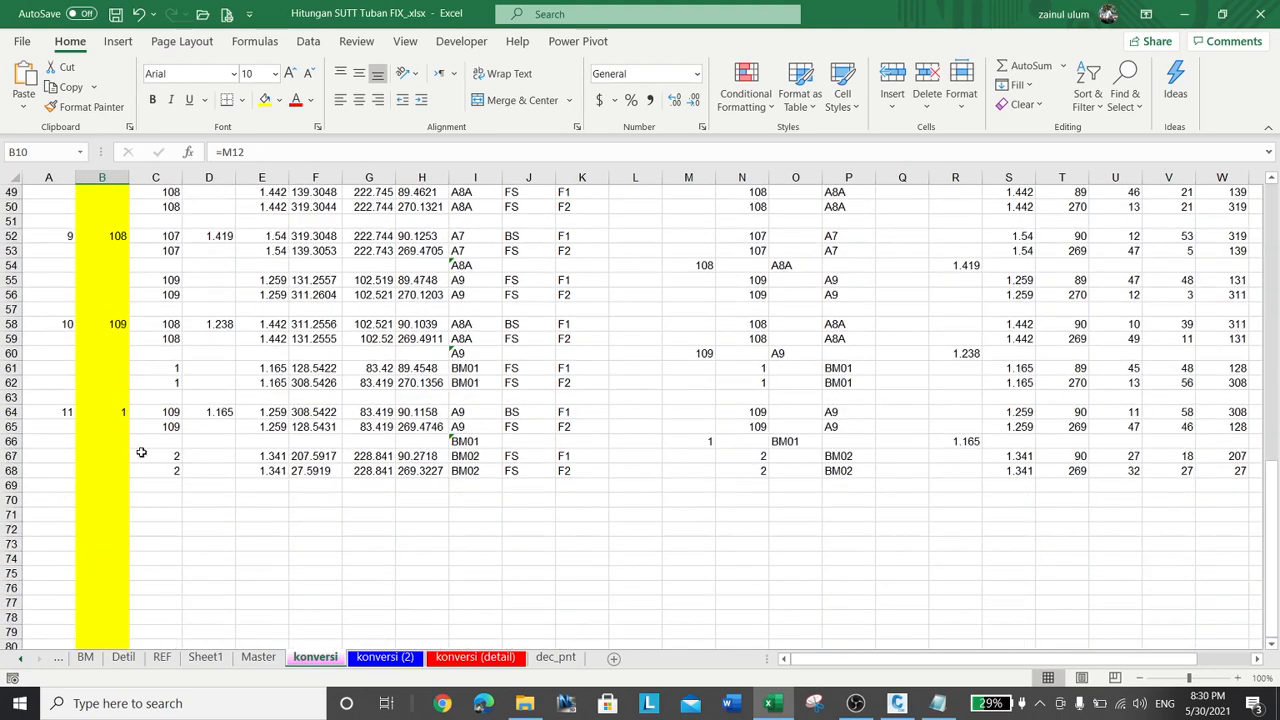
left_click(107, 326)
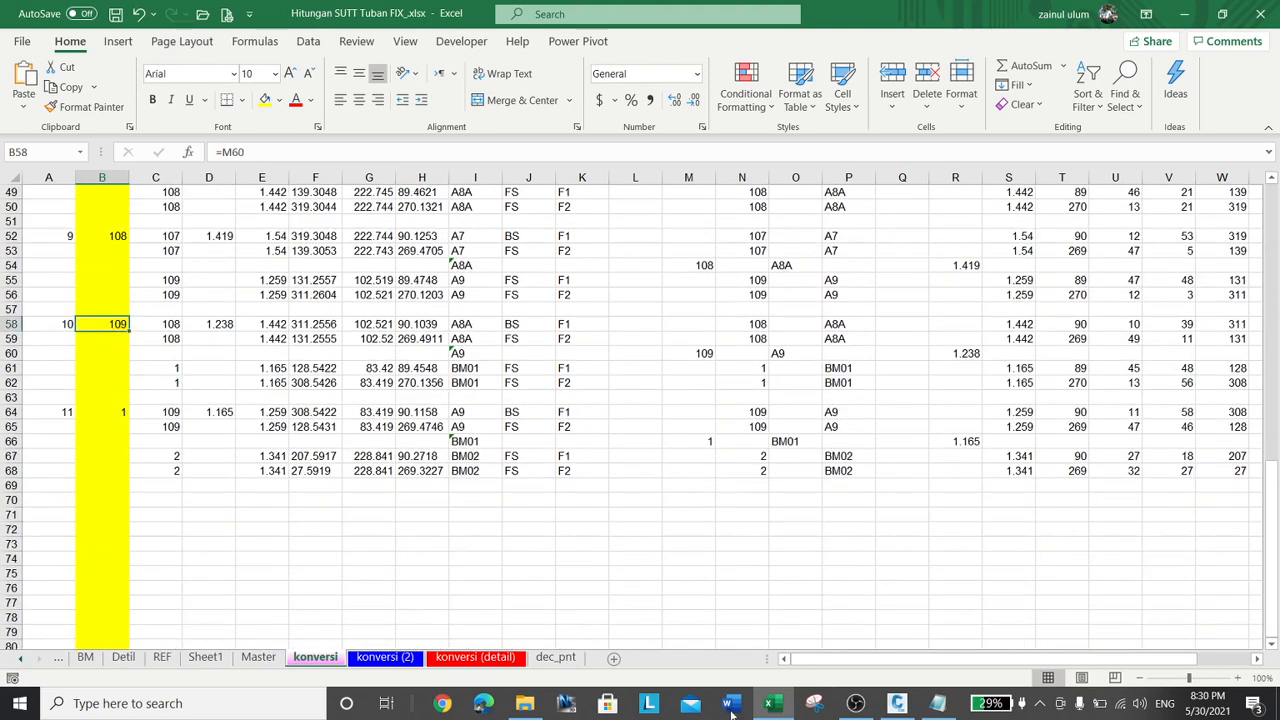
left_click(937, 703)
type("109")
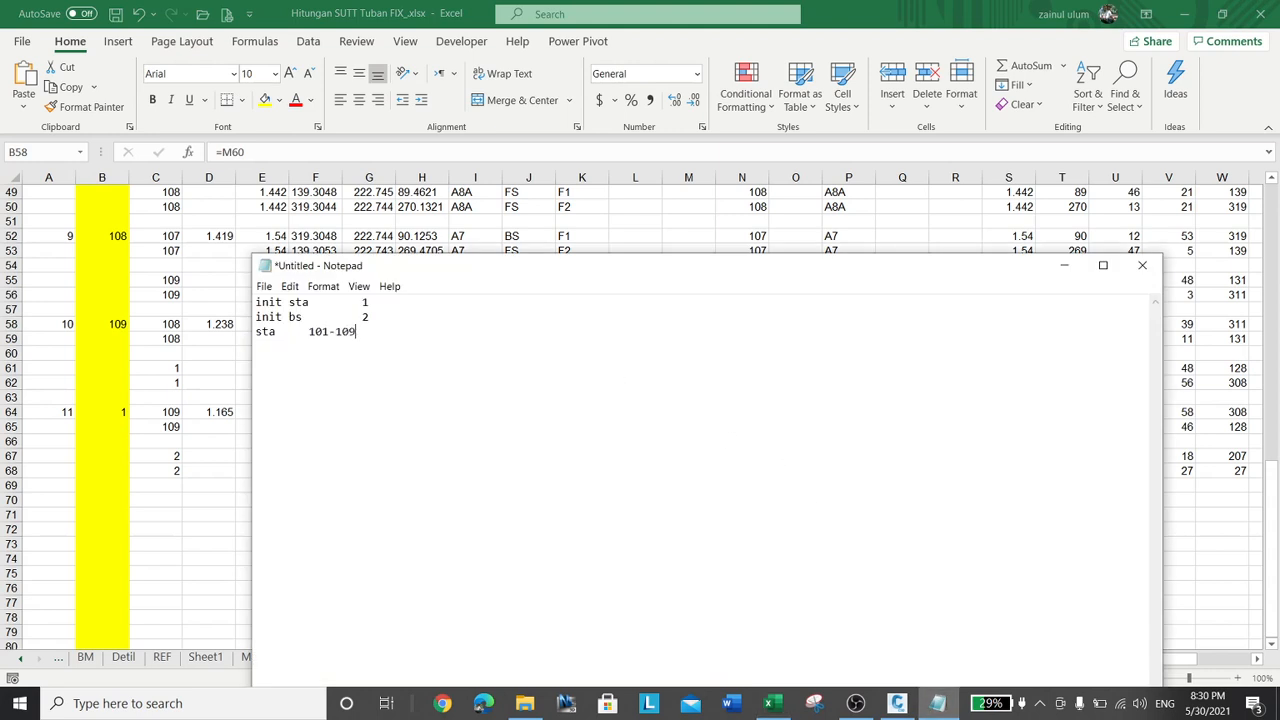
type(",")
type("nal fs")
Return to Civil 3D and start a new traverse in the poligon network, named 1 with the description "poligon-1"
left_click(1184, 14)
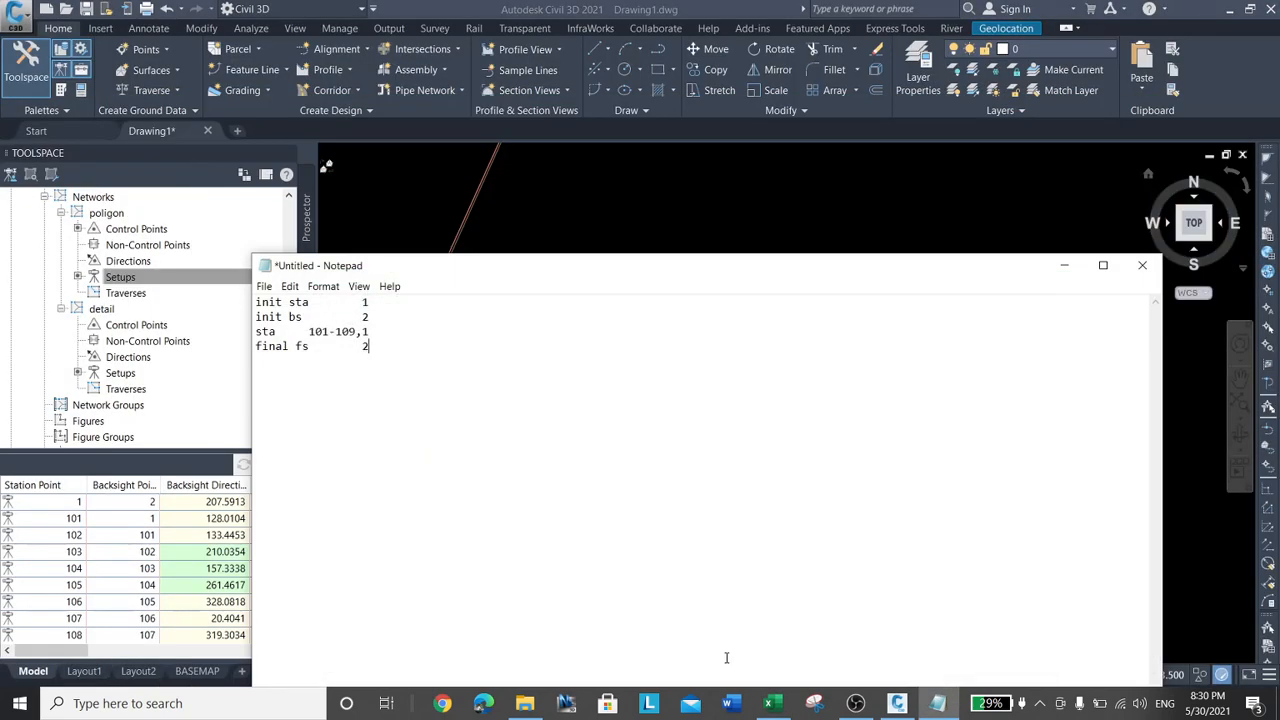
left_click_drag(823, 278, 908, 263)
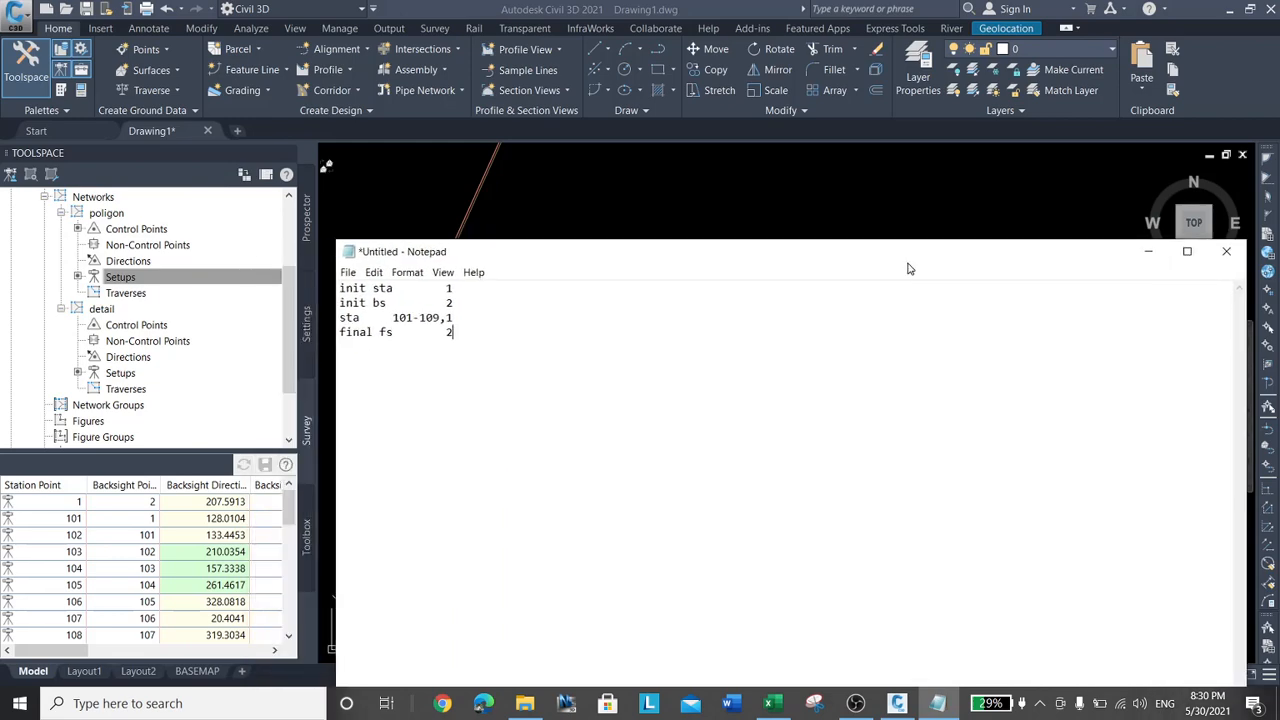
left_click(130, 300)
right_click(130, 293)
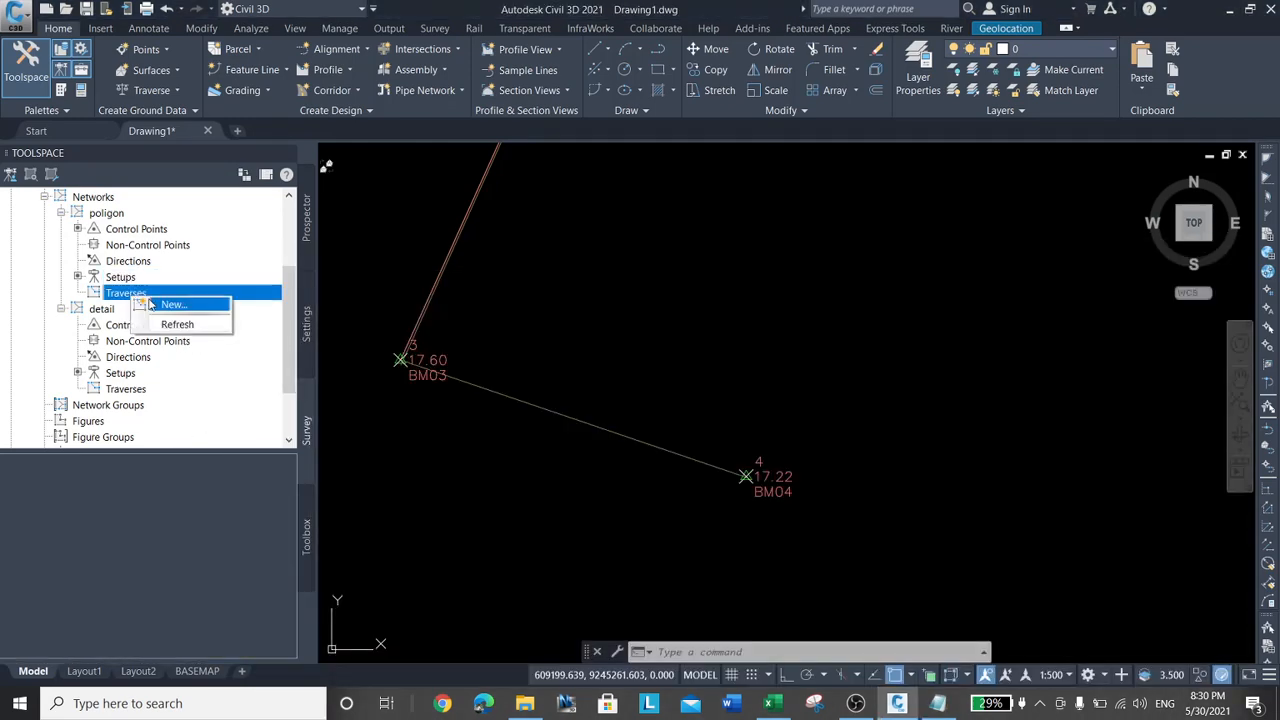
left_click(160, 302)
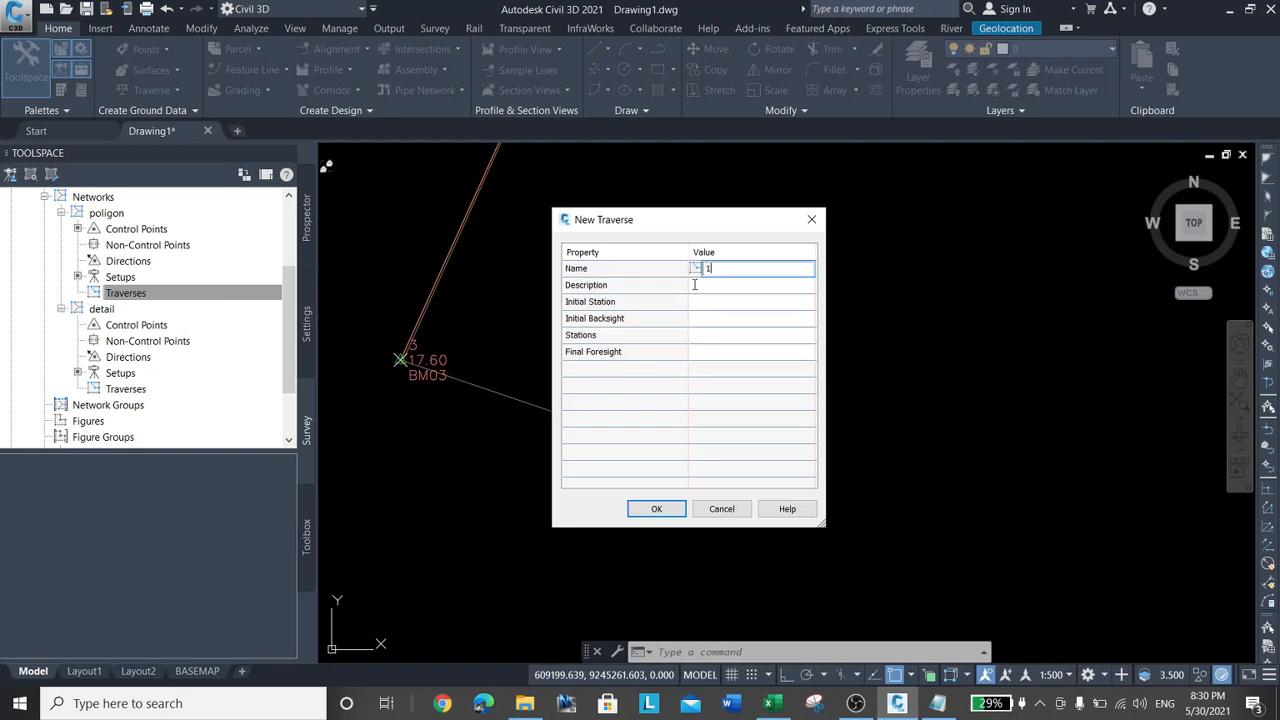
left_click(699, 287)
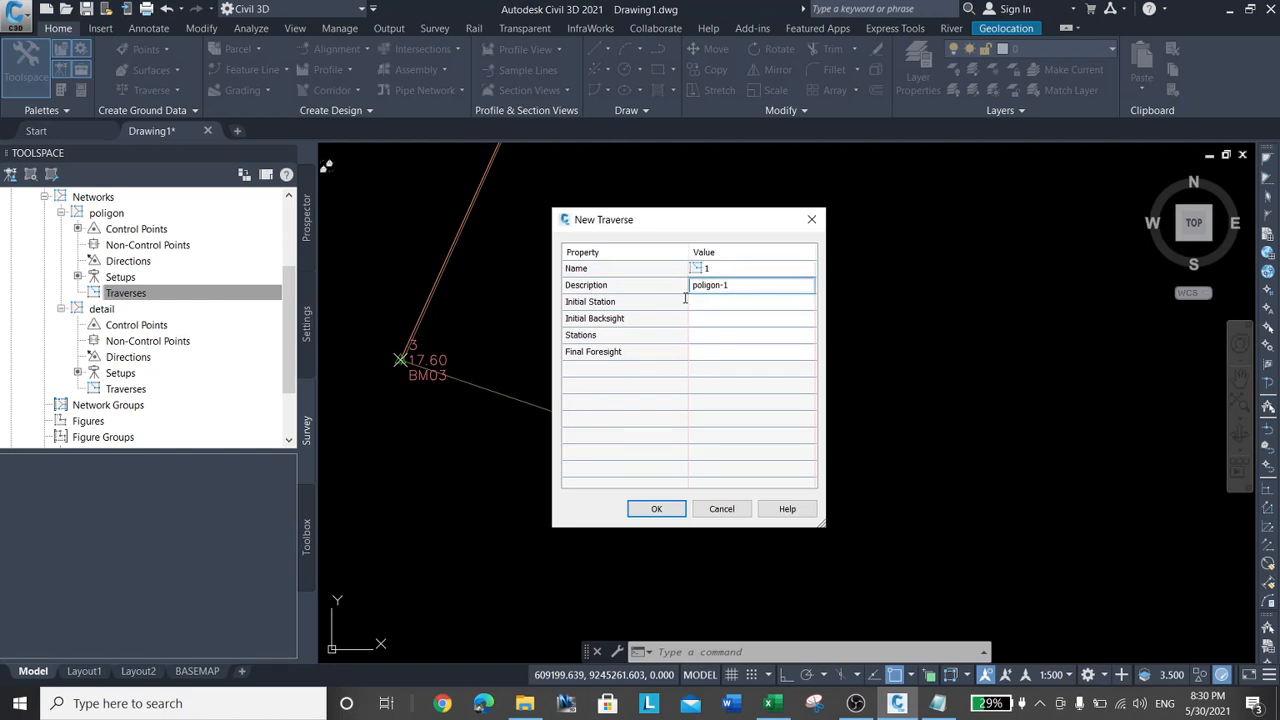
Set the new traverse's initial station to 1 and accept 2 as its initial backsight
left_click(706, 305)
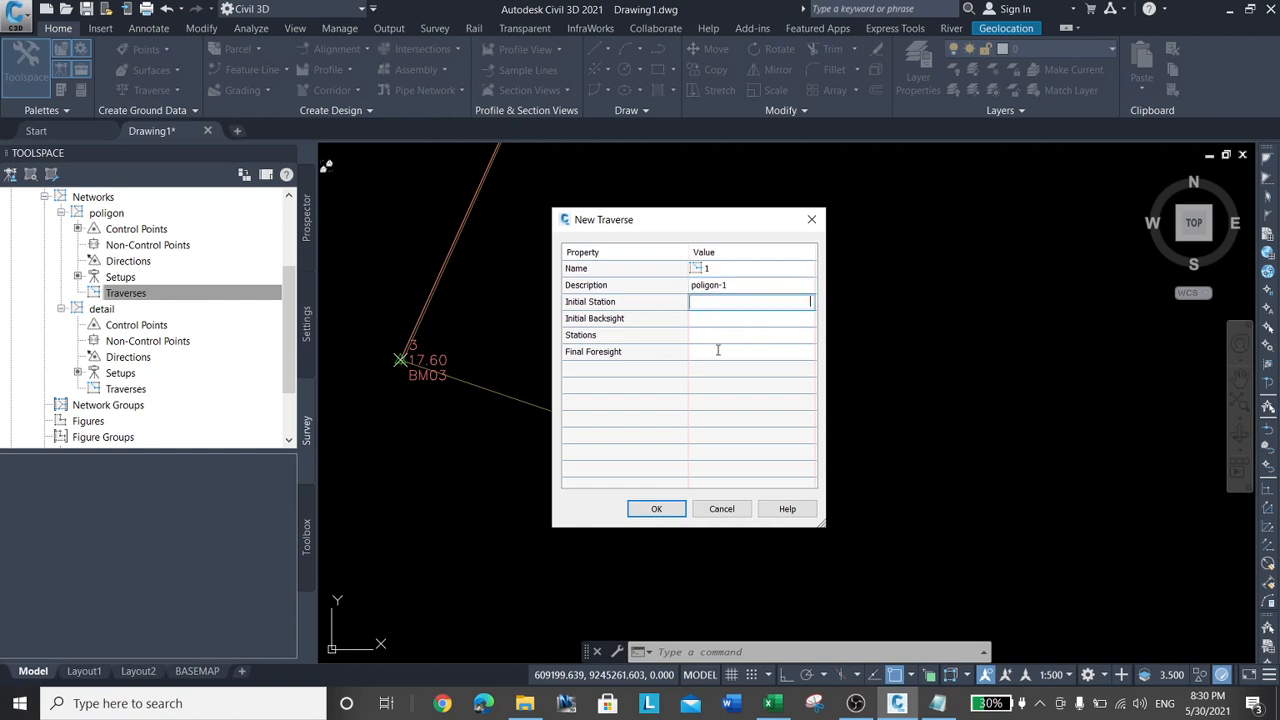
type("1")
left_click(717, 318)
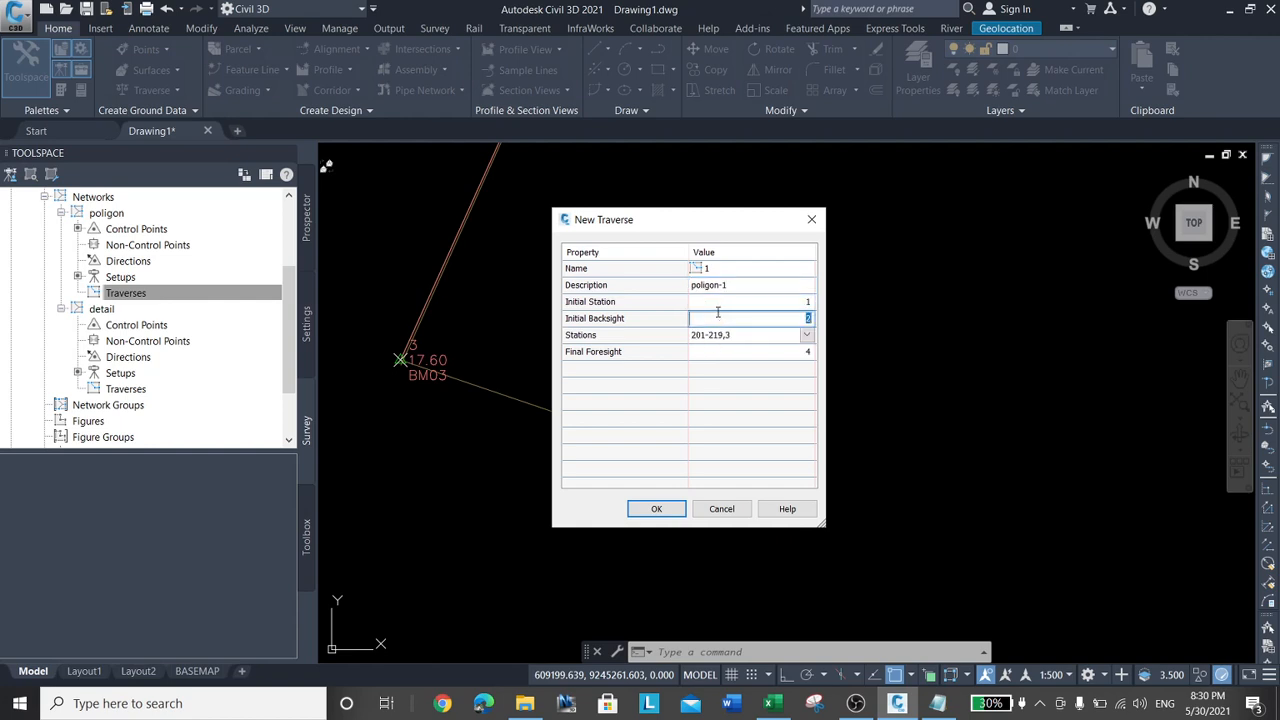
Copy the station list 101-109,1 from the Notepad note and use it as the traverse's Stations value
left_click(720, 335)
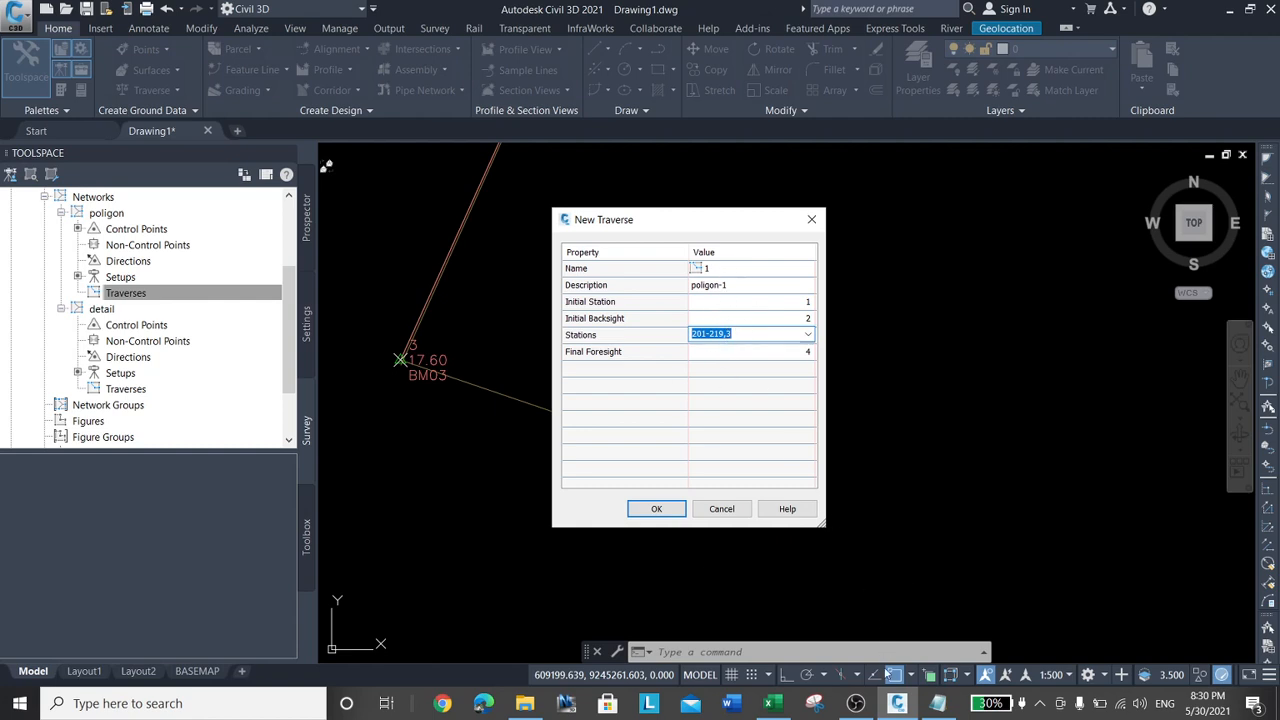
mouse_move(937, 703)
left_click(930, 614)
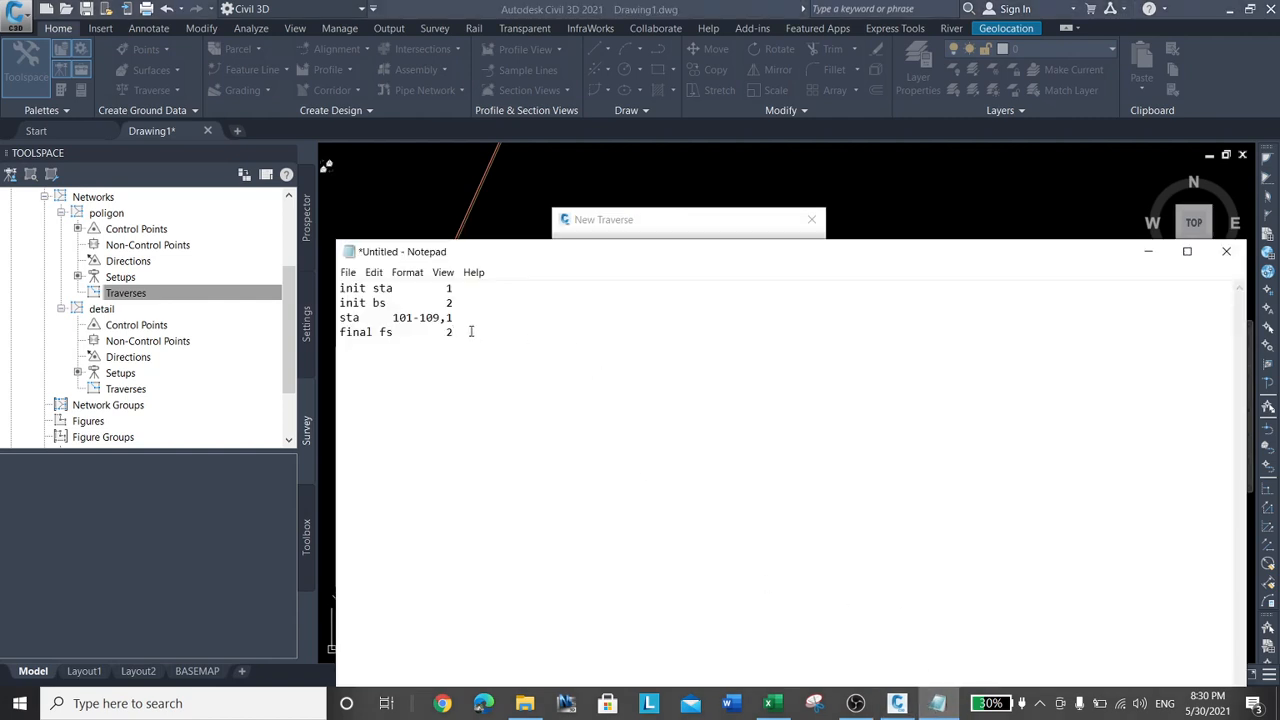
key("ctrl+shift+Left")
key("ctrl+shift+Left")
key("ctrl+c")
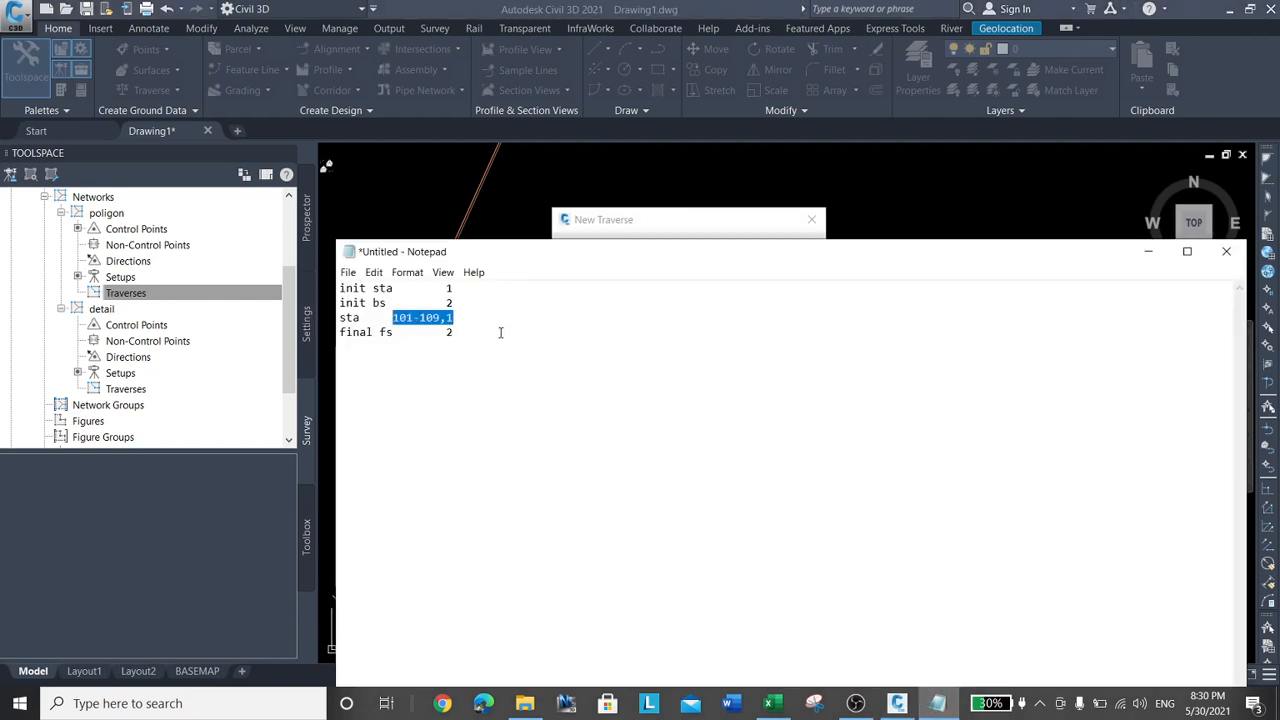
left_click(629, 226)
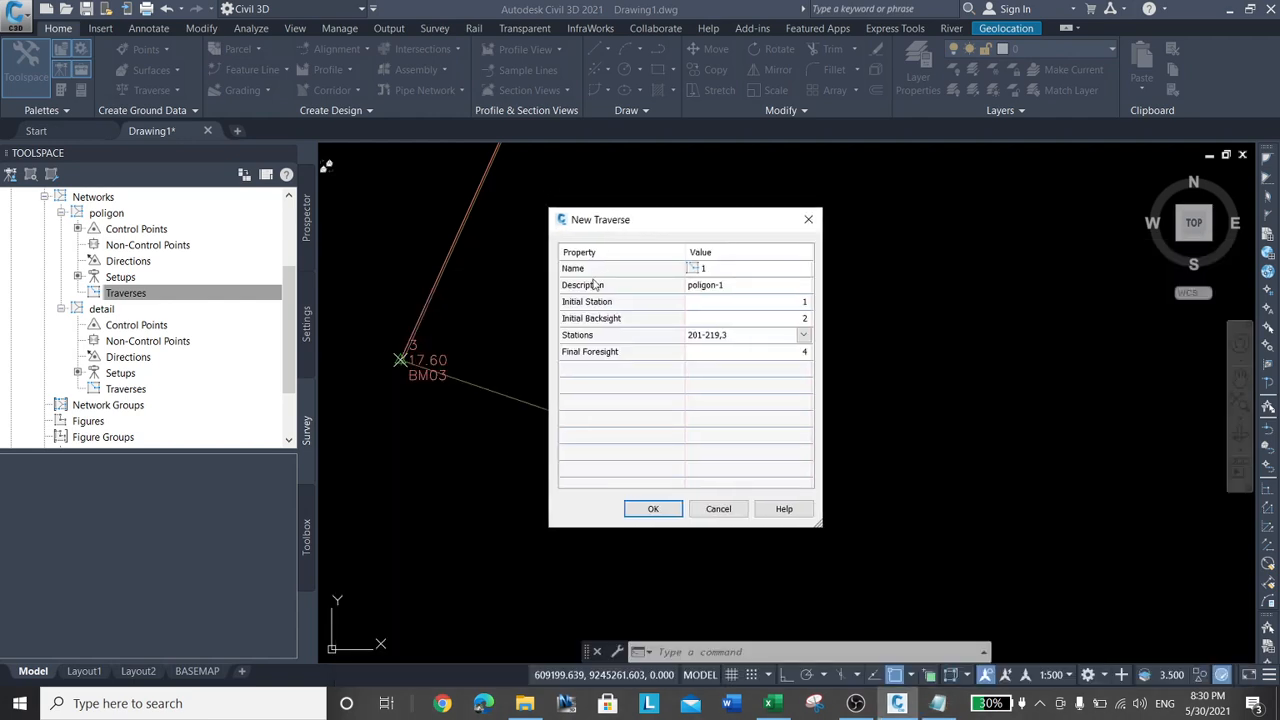
left_click(744, 336)
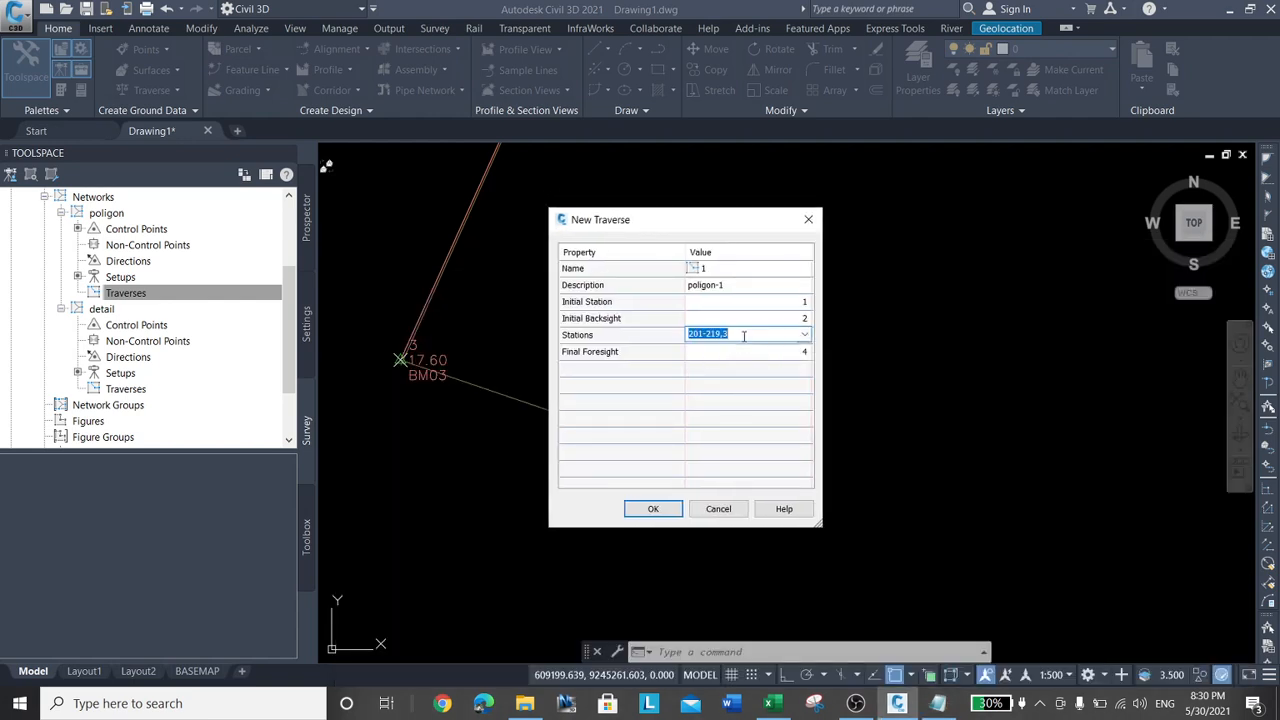
key("ctrl+v")
Check the final foresight of 2 against the Notepad note and create the poligon-1 traverse
left_click(793, 352)
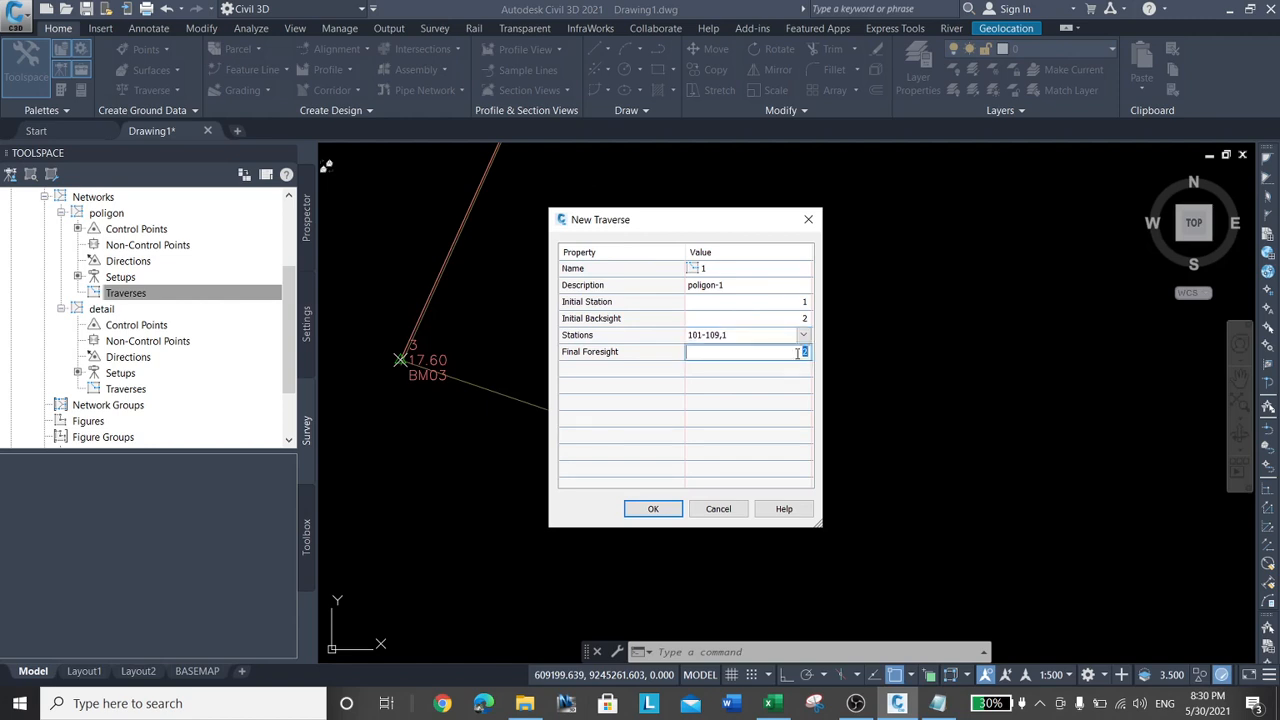
left_click(938, 703)
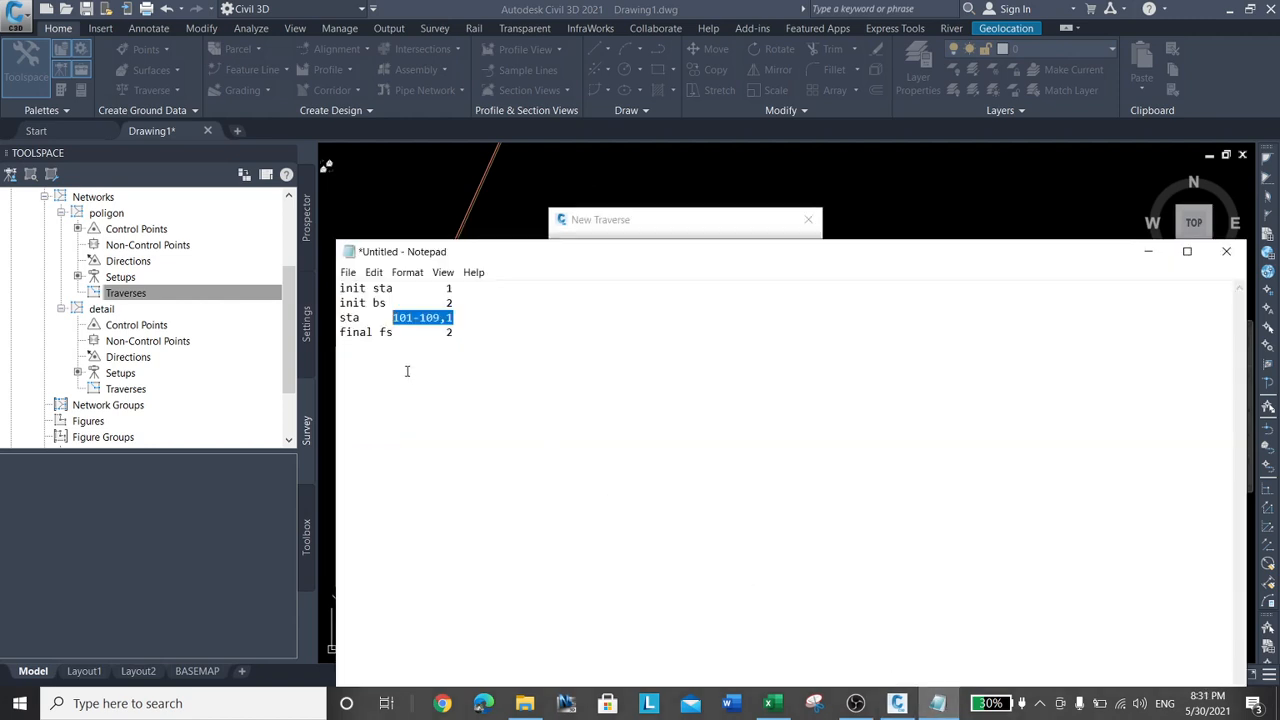
left_click(897, 703)
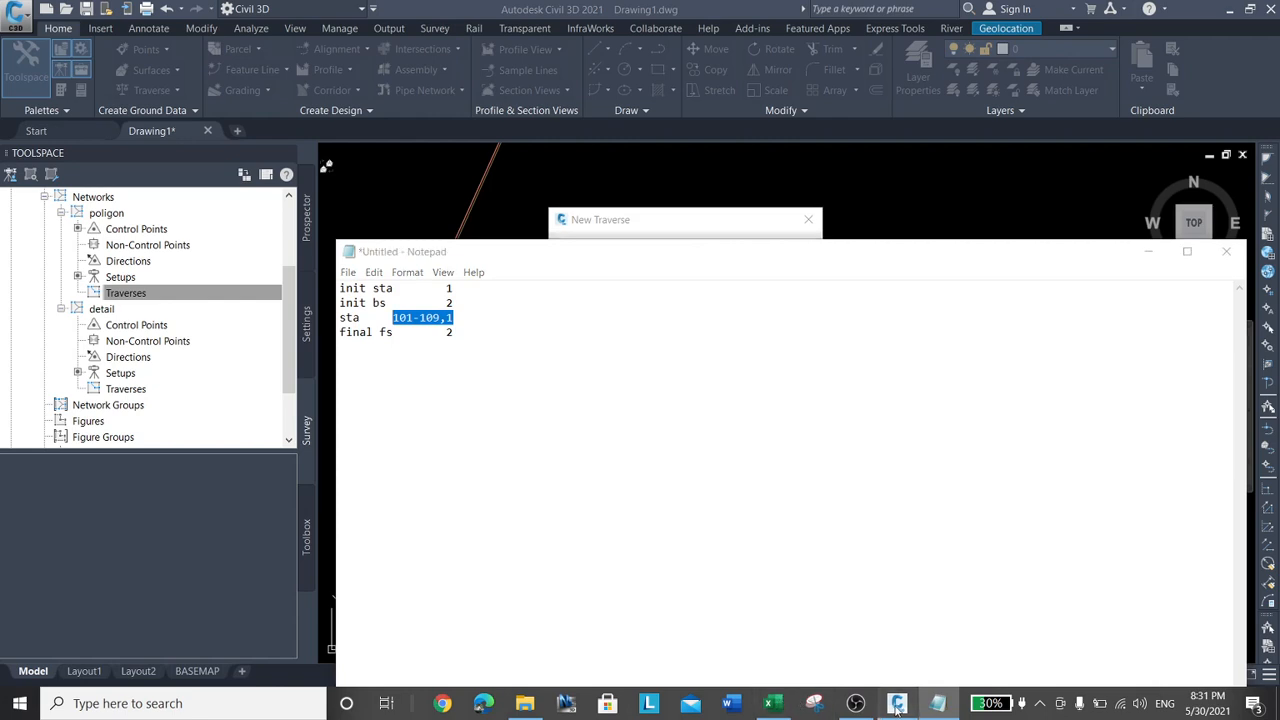
left_click(653, 508)
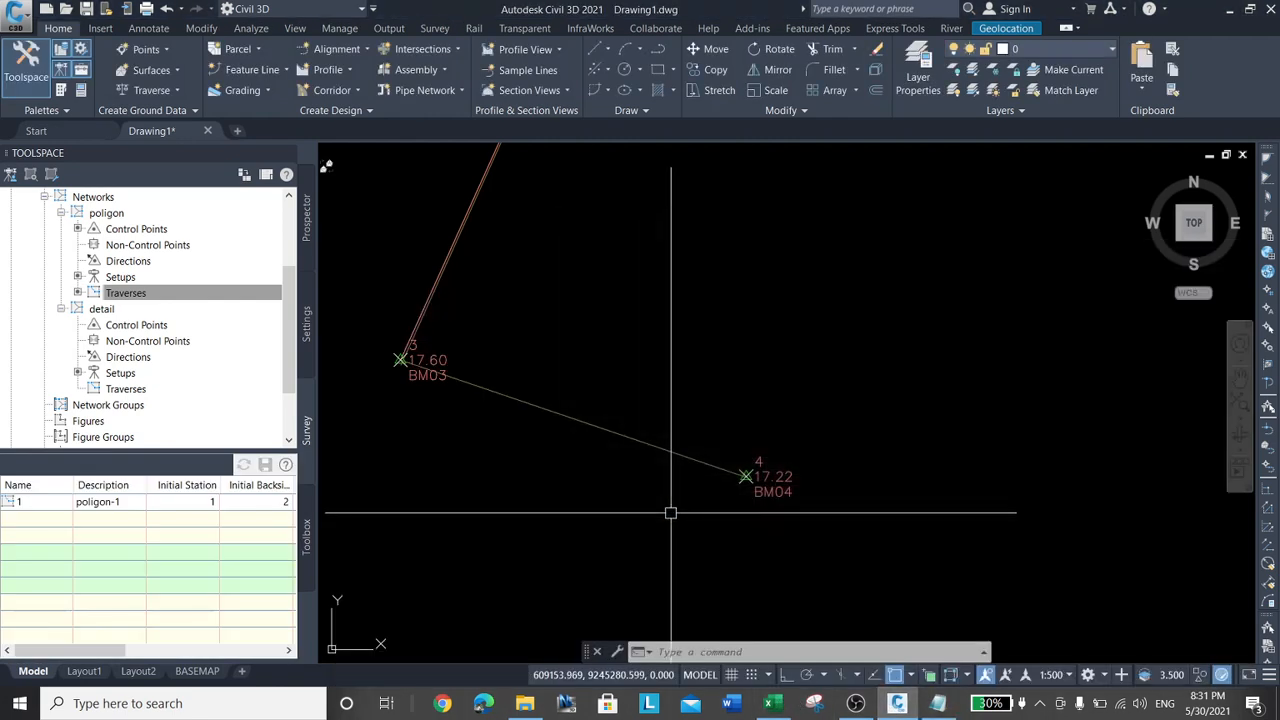
Start another traverse in the poligon network, named 2 with description "poligon 2", initial station 1 and initial backsight 2
right_click(146, 294)
left_click(186, 303)
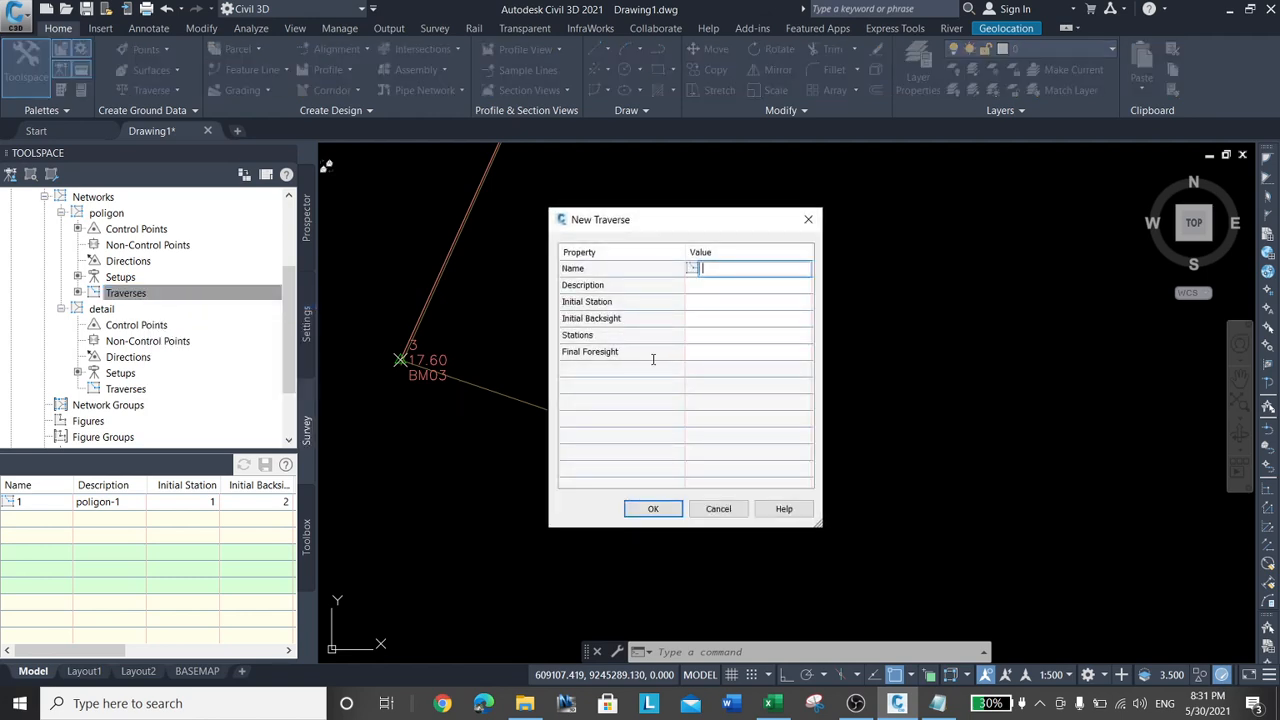
type("2")
key("Tab")
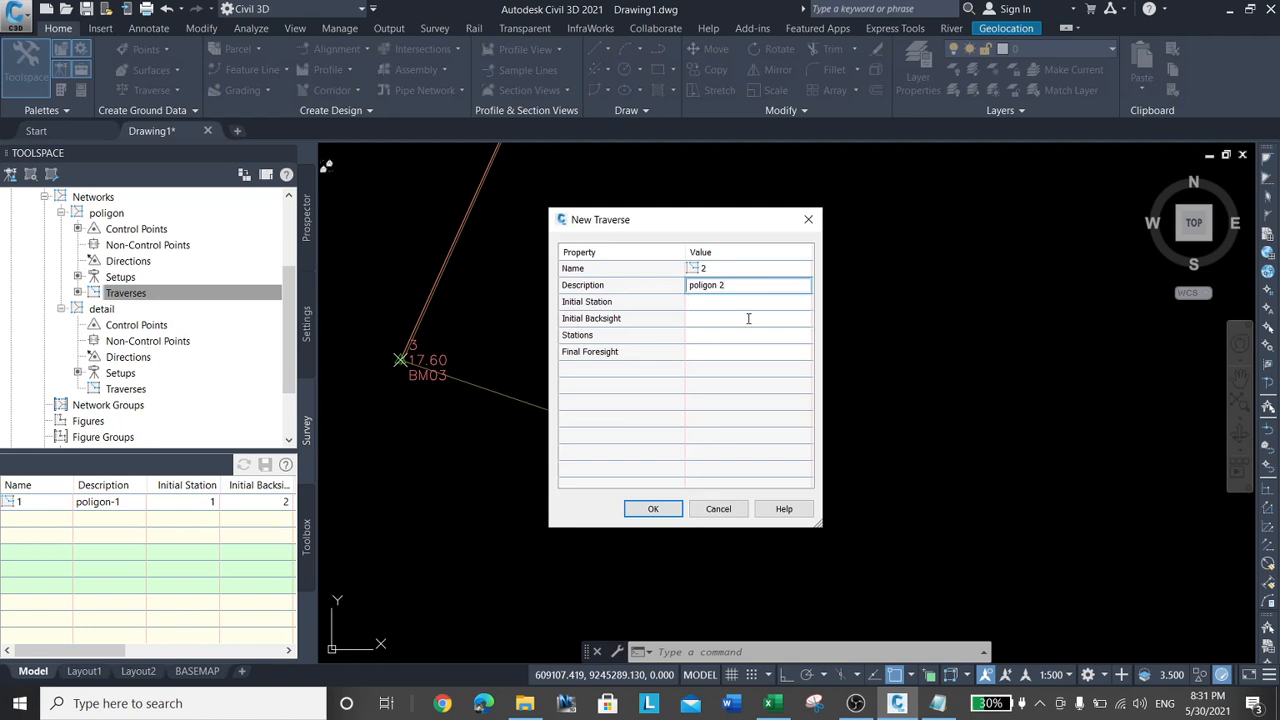
key("Tab")
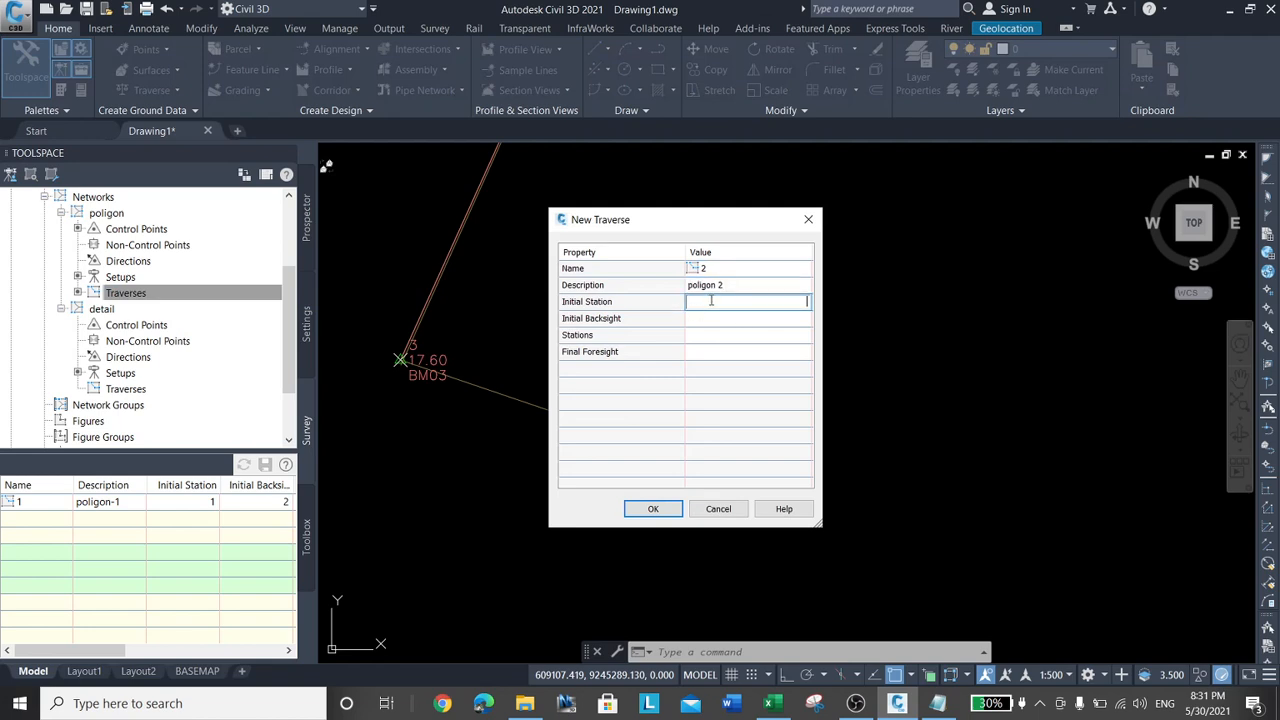
key("Tab")
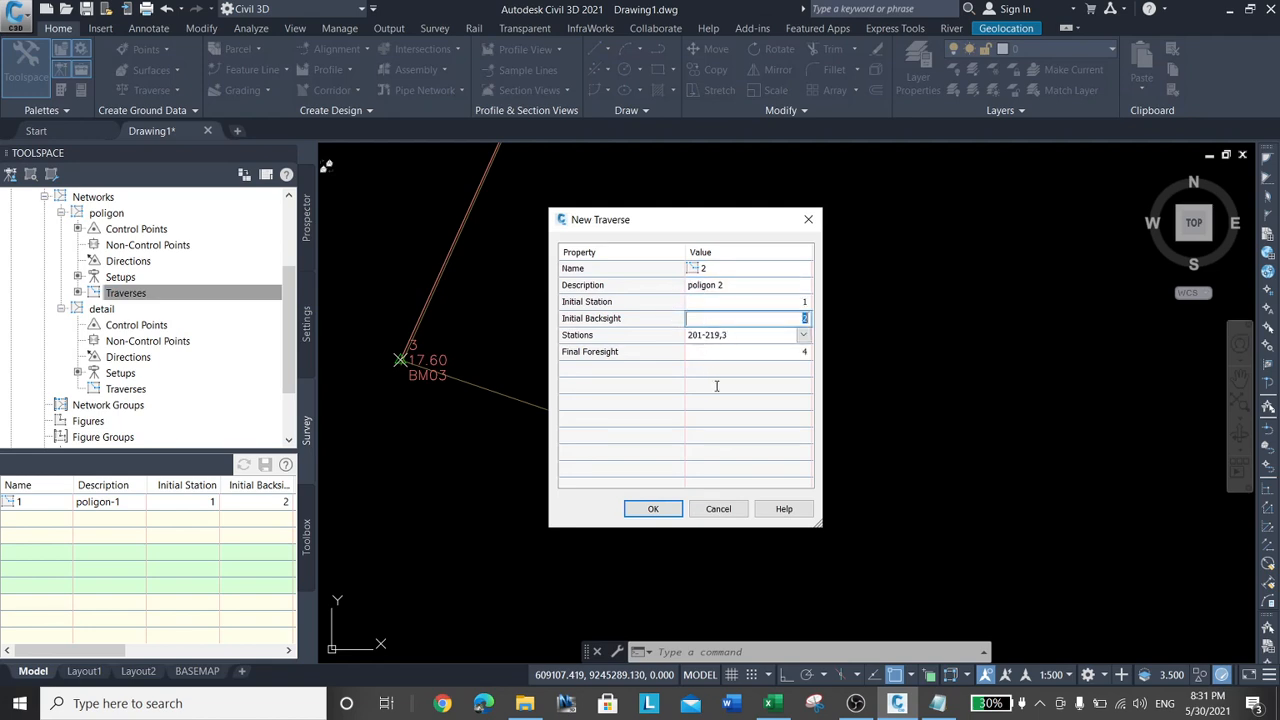
key("Tab")
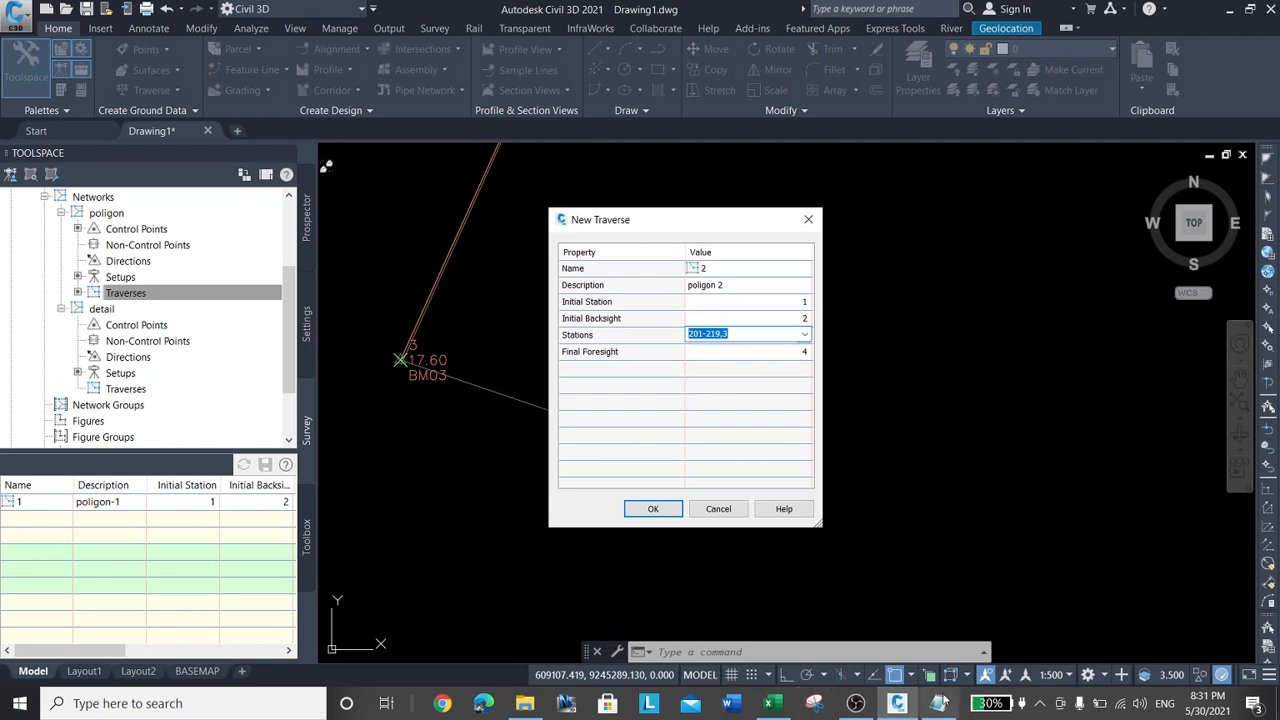
Switch to the Excel workbook and highlight the Point From column of the konversi (2) sheet in yellow
mouse_move(771, 704)
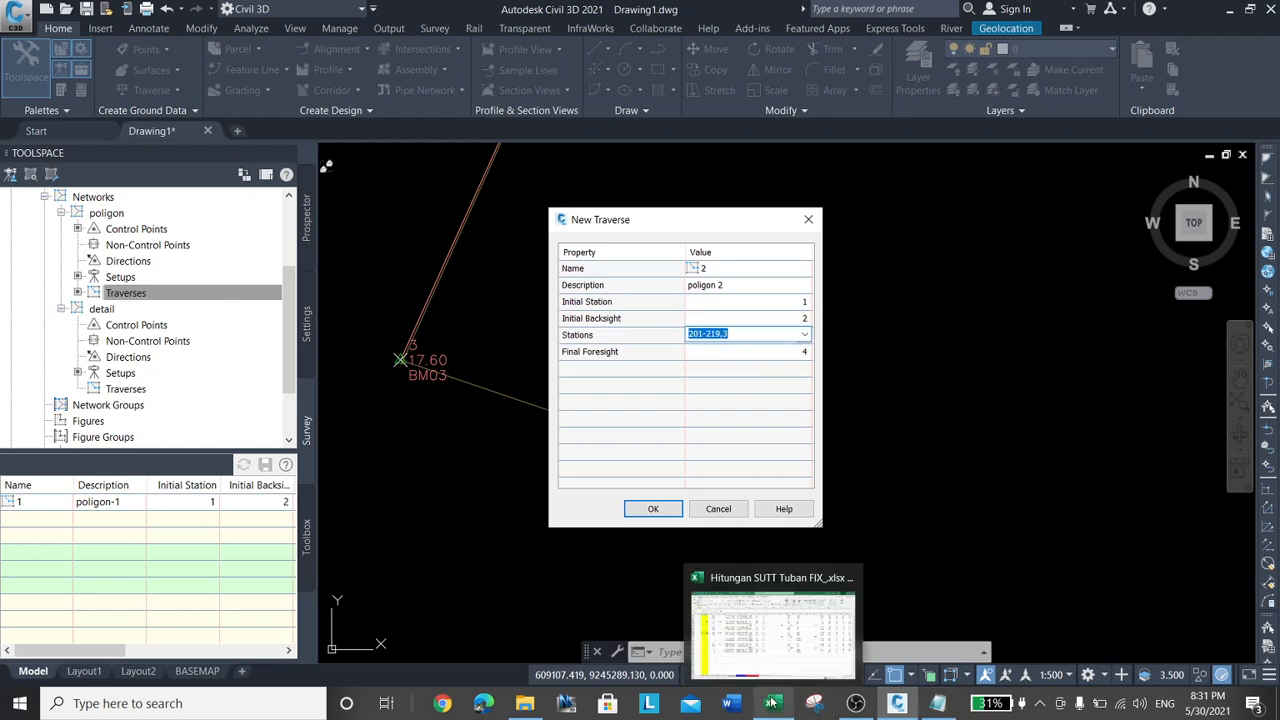
left_click(771, 704)
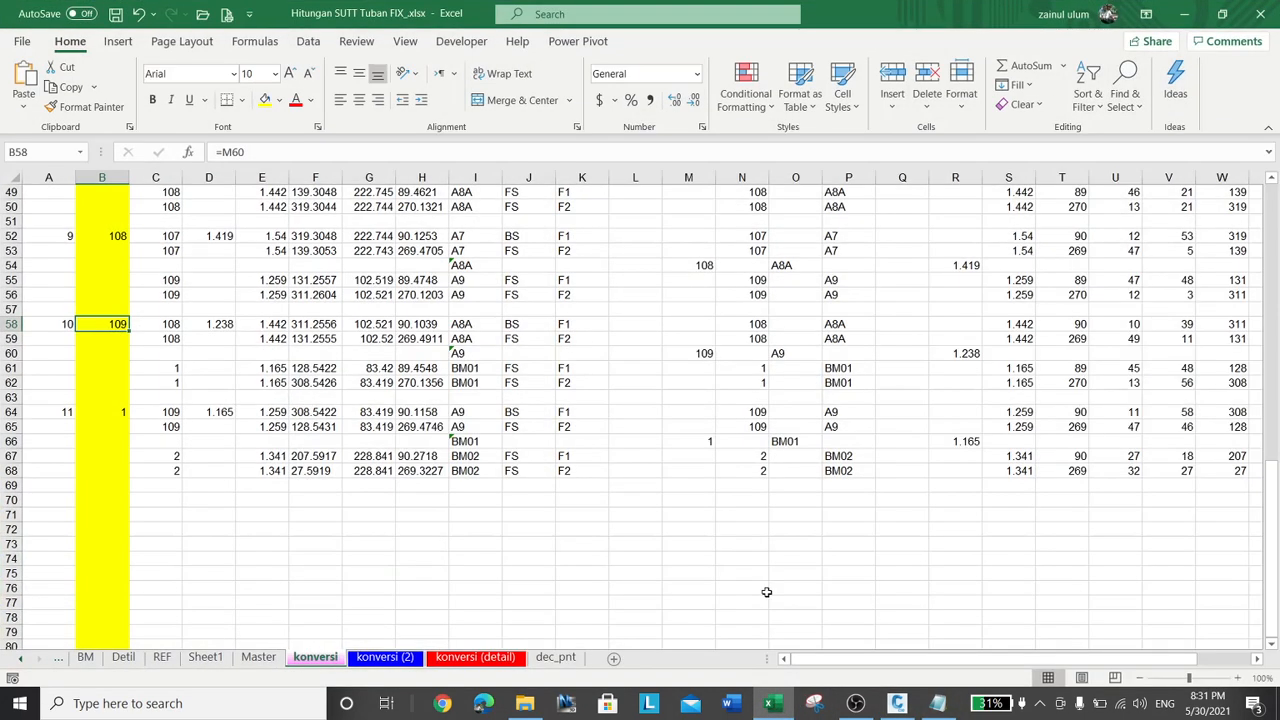
left_click(384, 657)
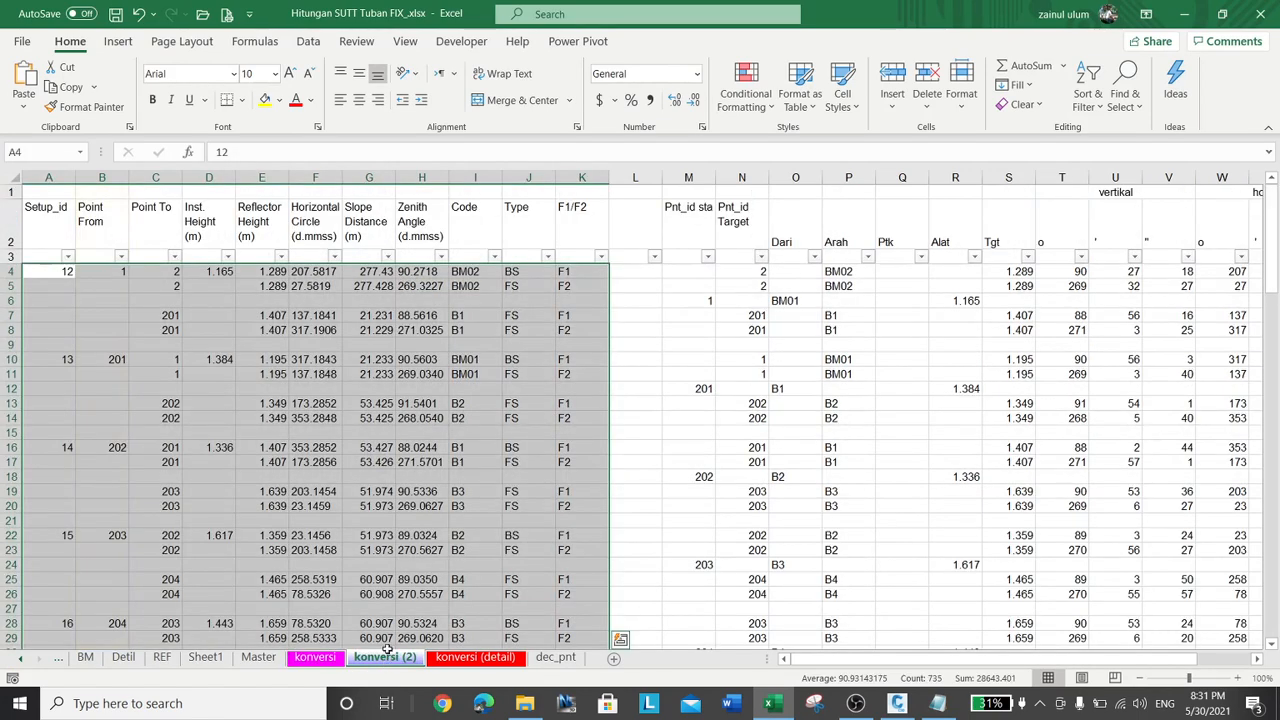
left_click(101, 177)
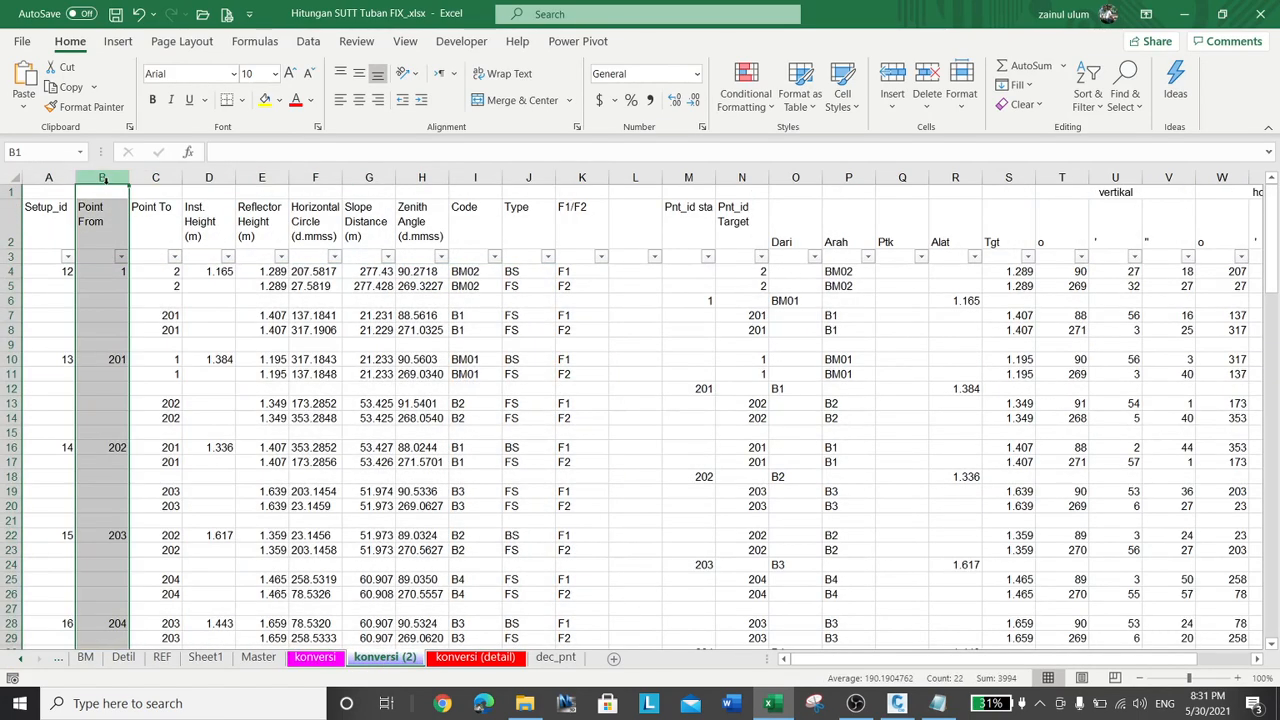
left_click(265, 99)
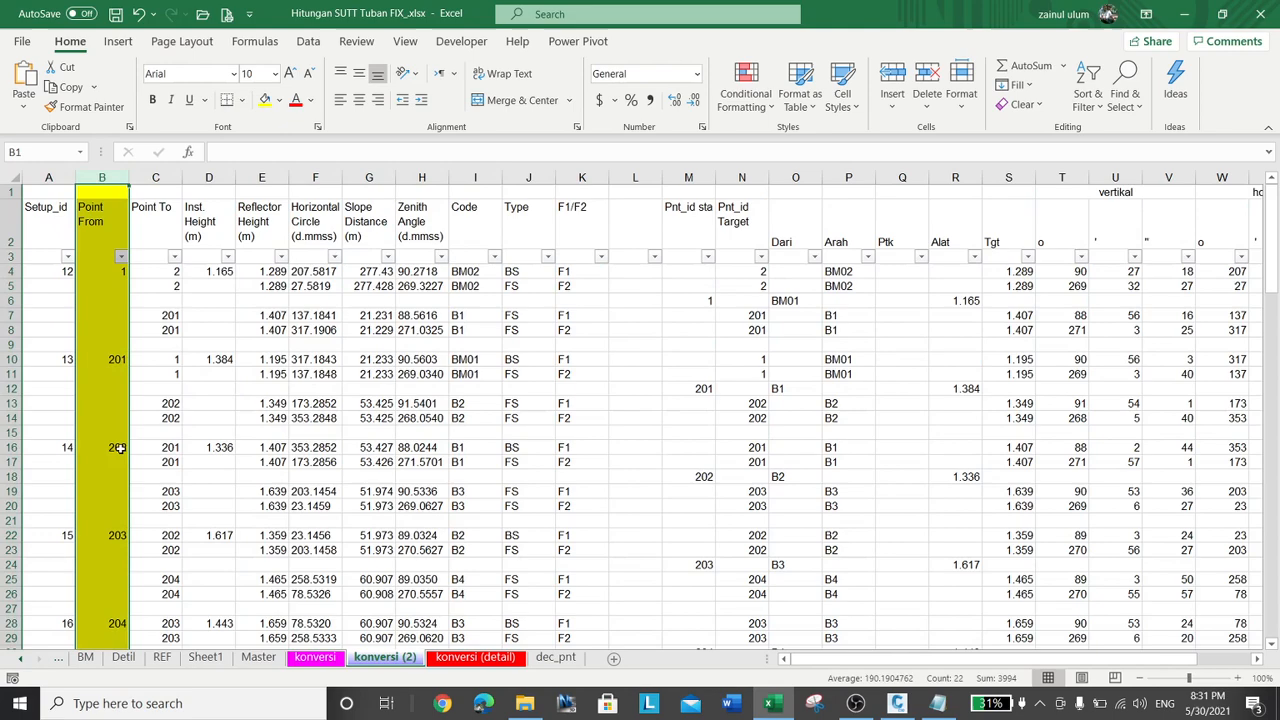
Compare stations 201-219,3 and final foresight 4 with the konversi (2) setups, and create the poligon 2 traverse in Civil 3D
left_click(114, 359)
scroll(310, 443, "down", 5)
scroll(310, 443, "down", 20)
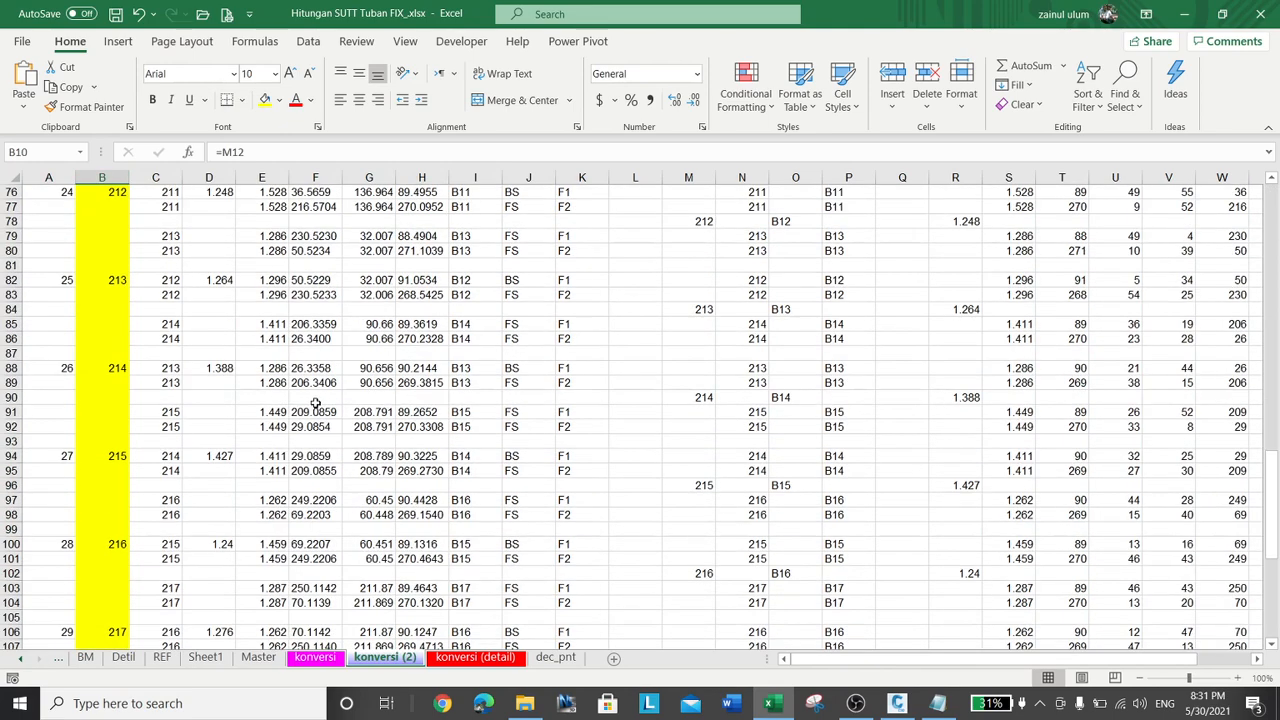
scroll(313, 416, "up", 3)
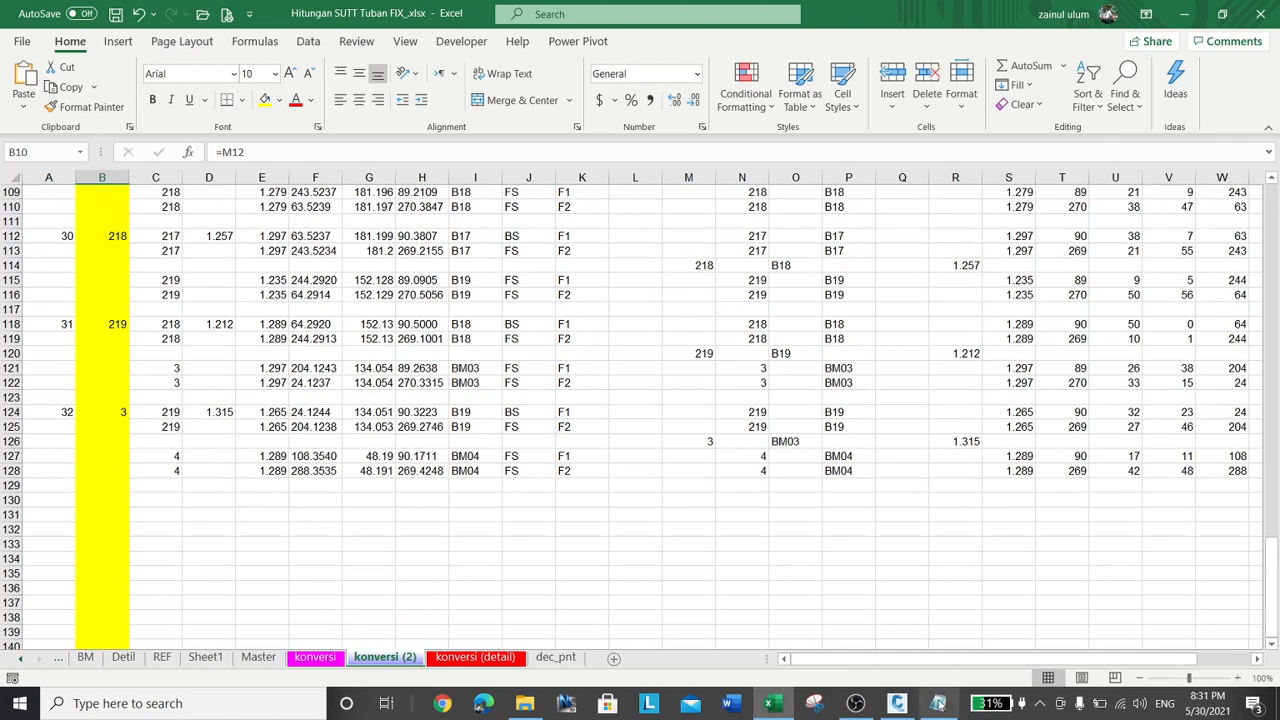
left_click(900, 705)
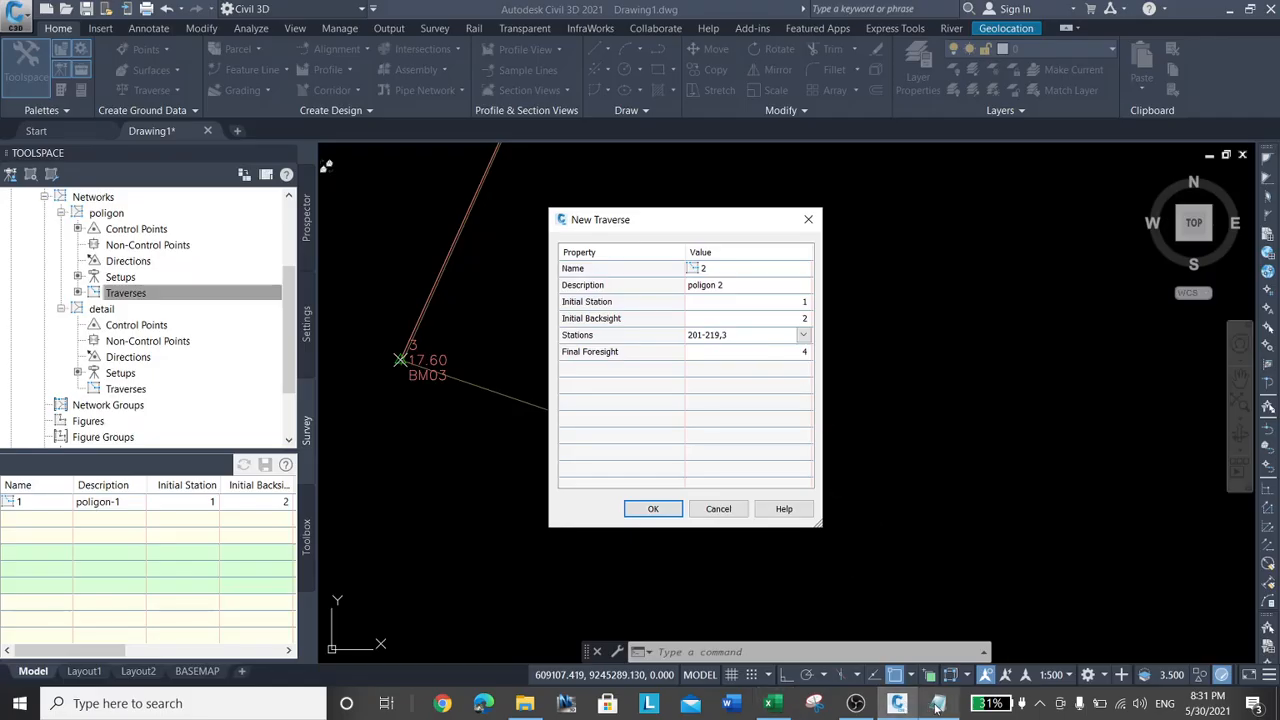
left_click(772, 705)
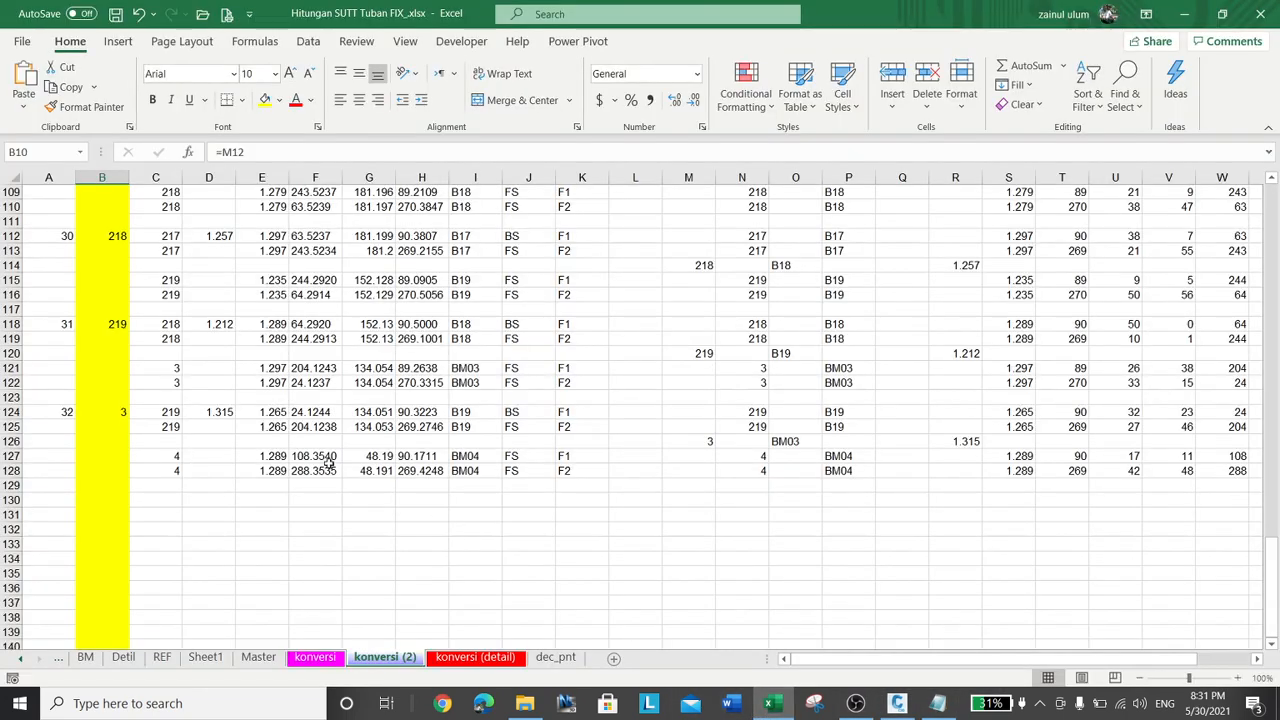
left_click(120, 412)
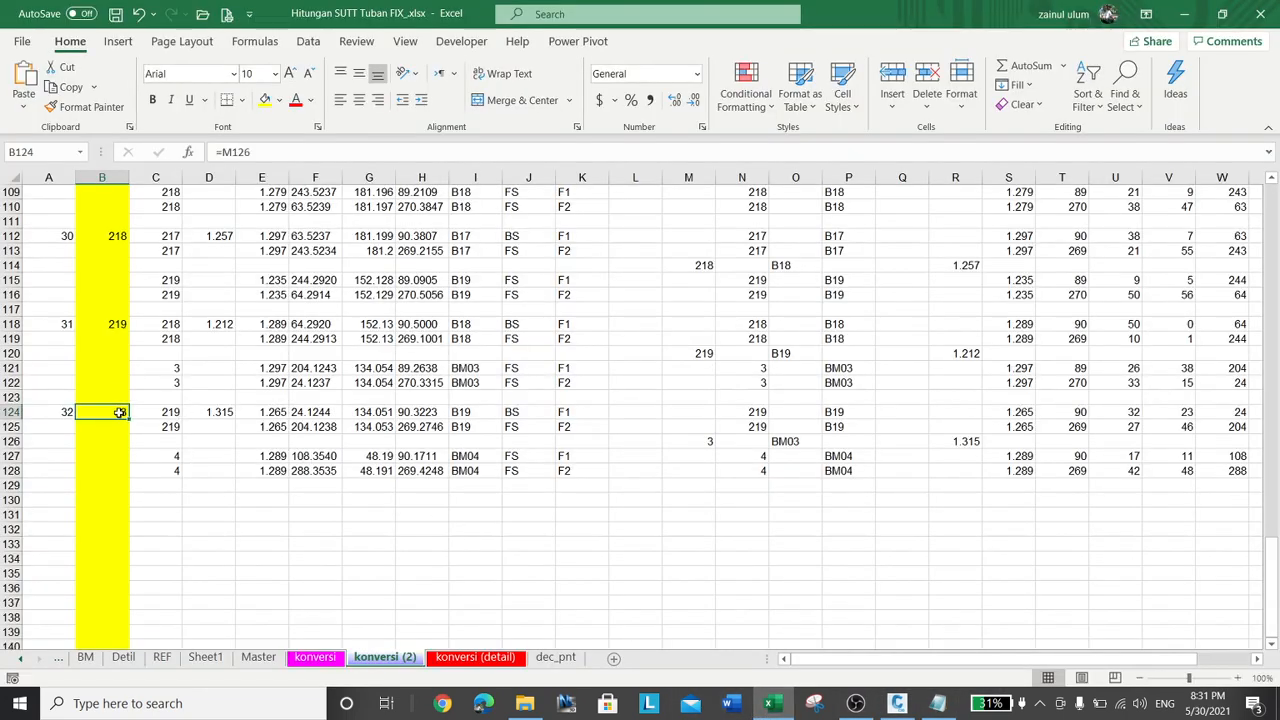
left_click(902, 706)
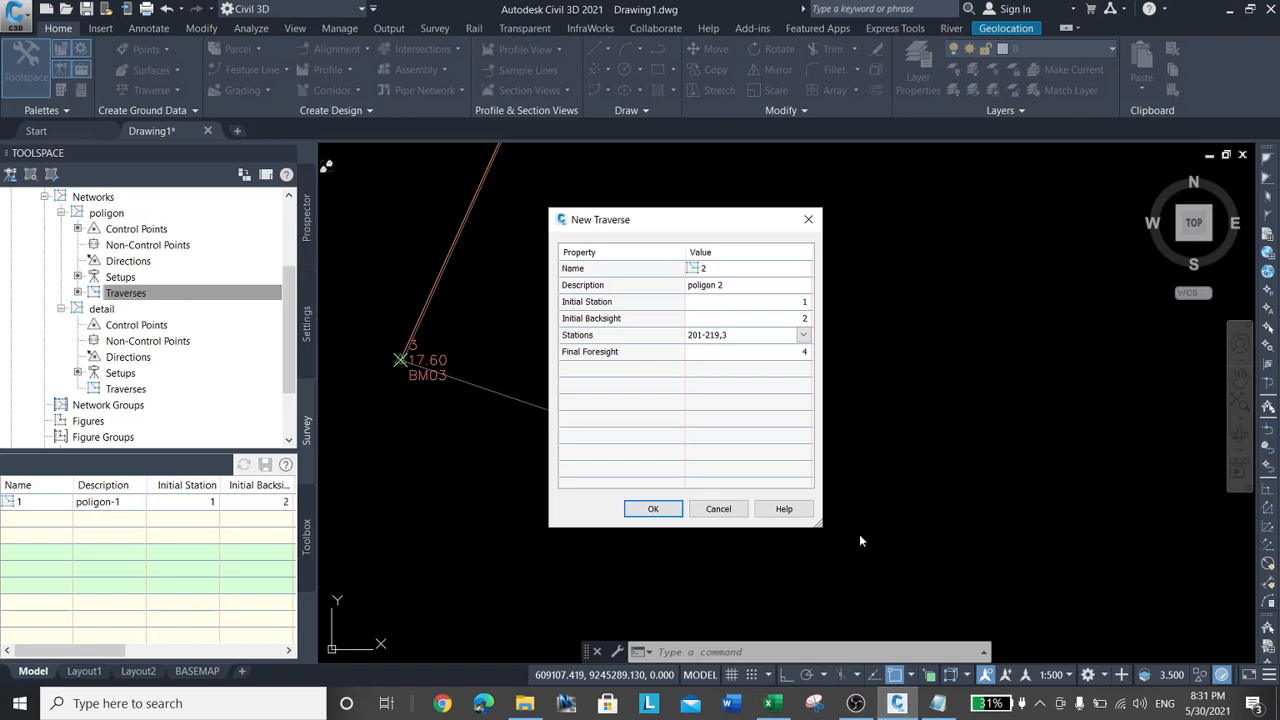
left_click(653, 508)
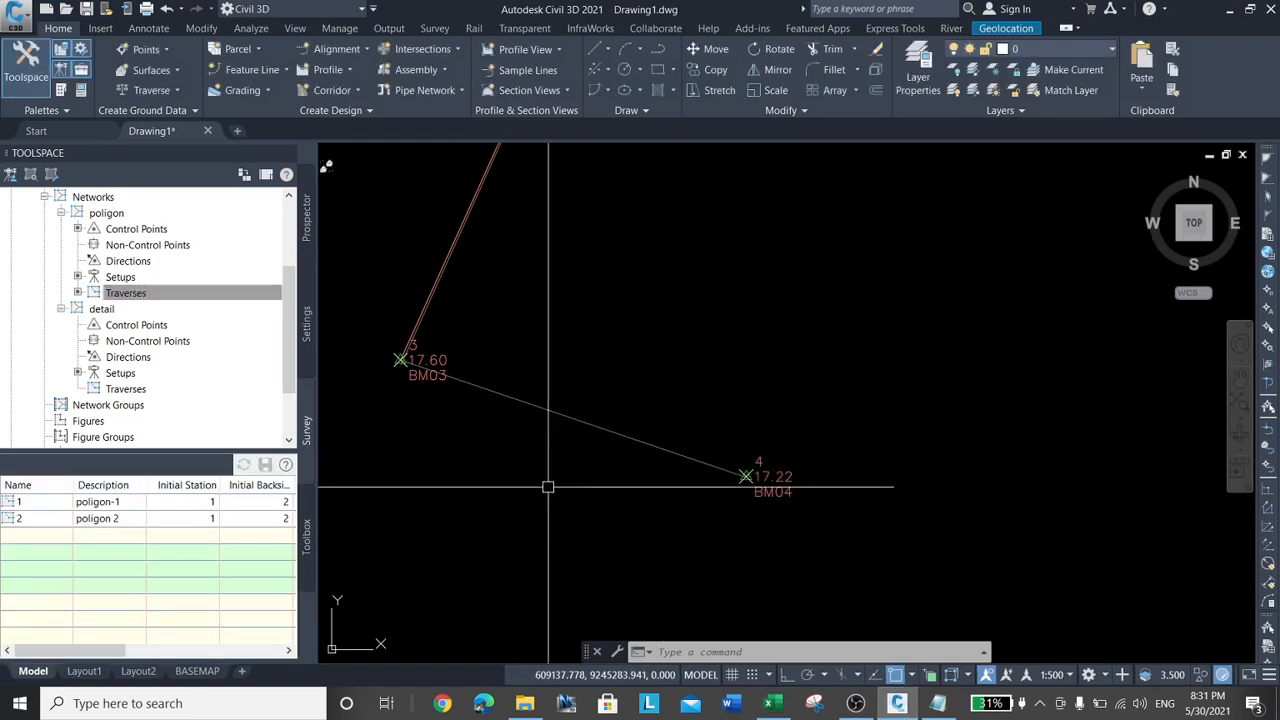
Run the traverse analysis on poligon-1 with the Transit rule as the horizontal adjustment method
left_click(115, 503)
right_click(115, 507)
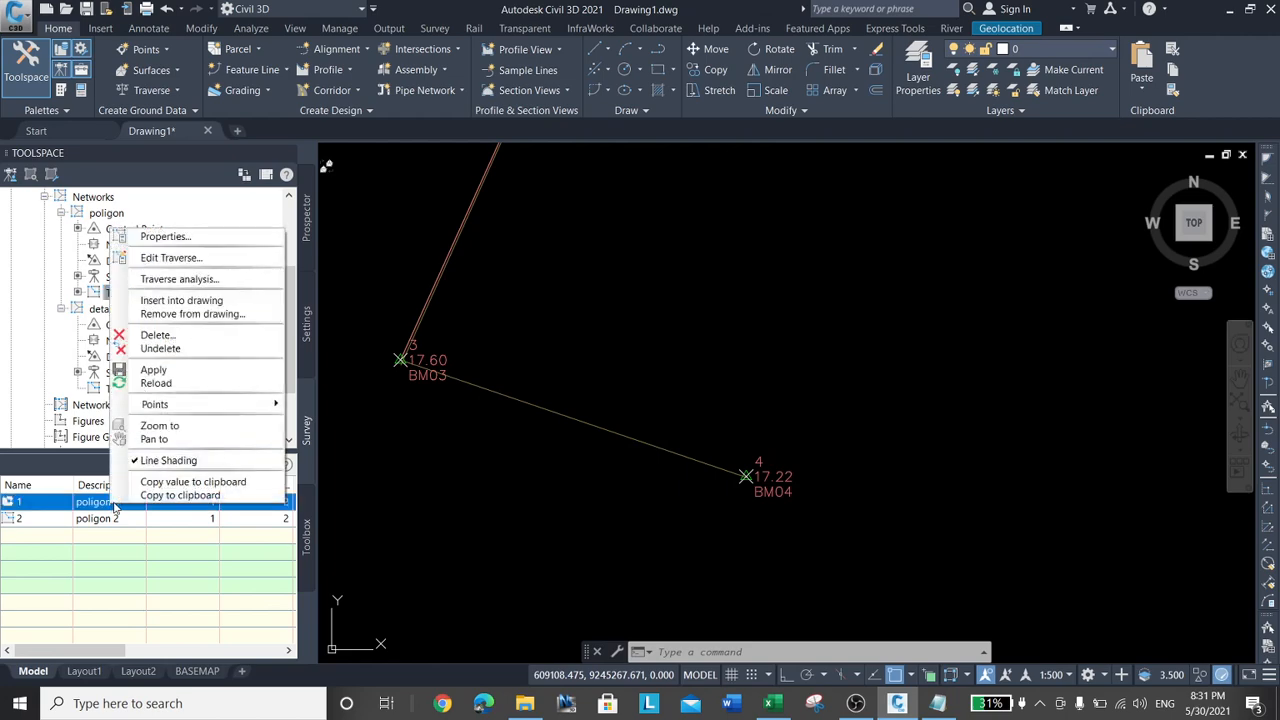
left_click(180, 280)
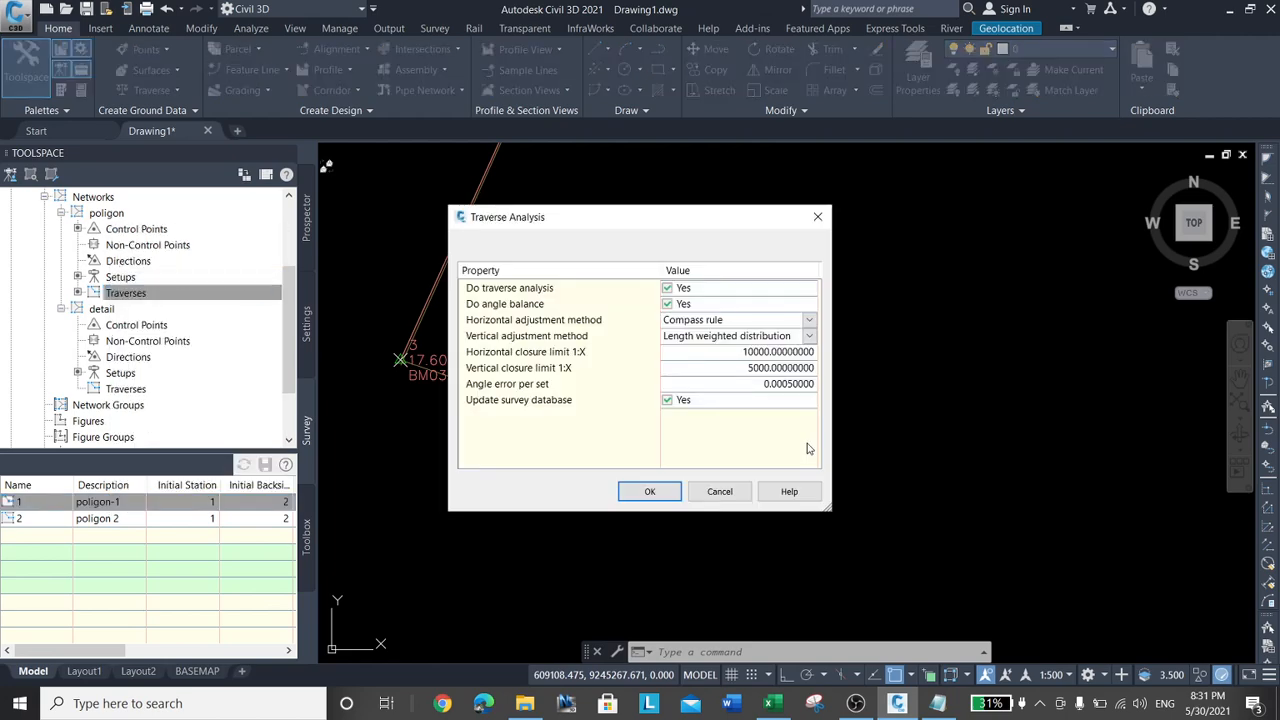
left_click(810, 321)
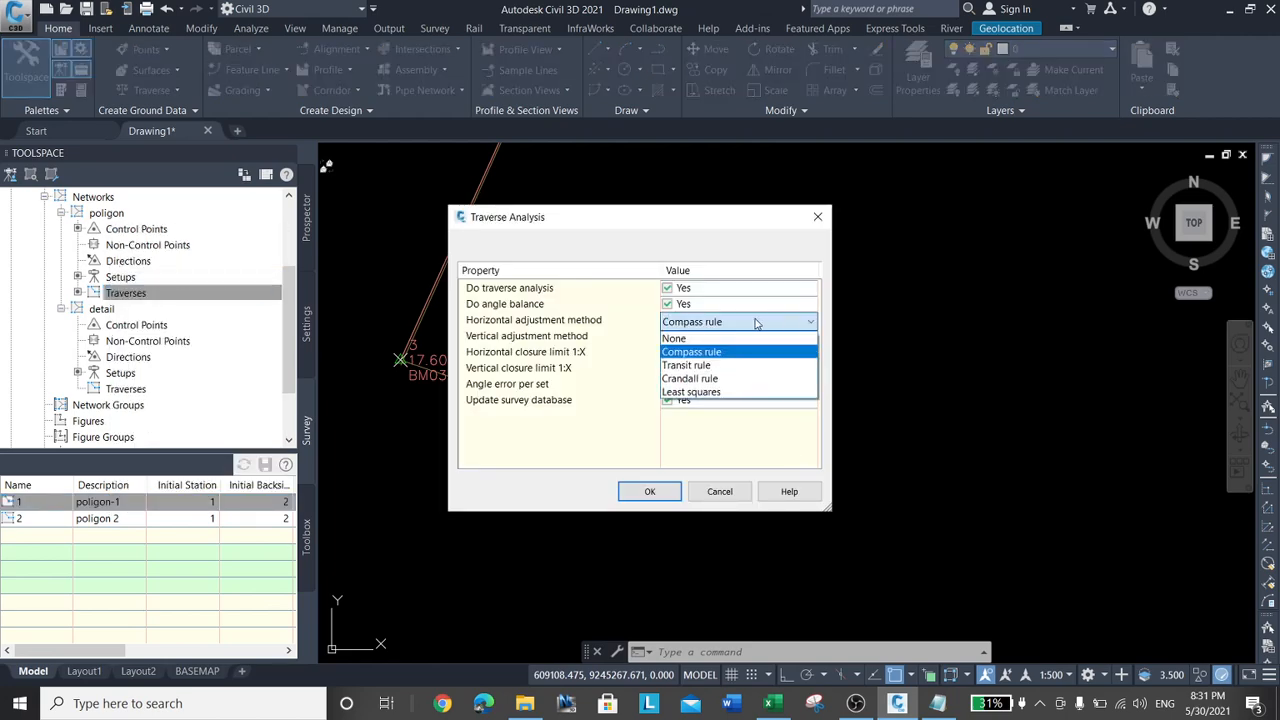
left_click(740, 365)
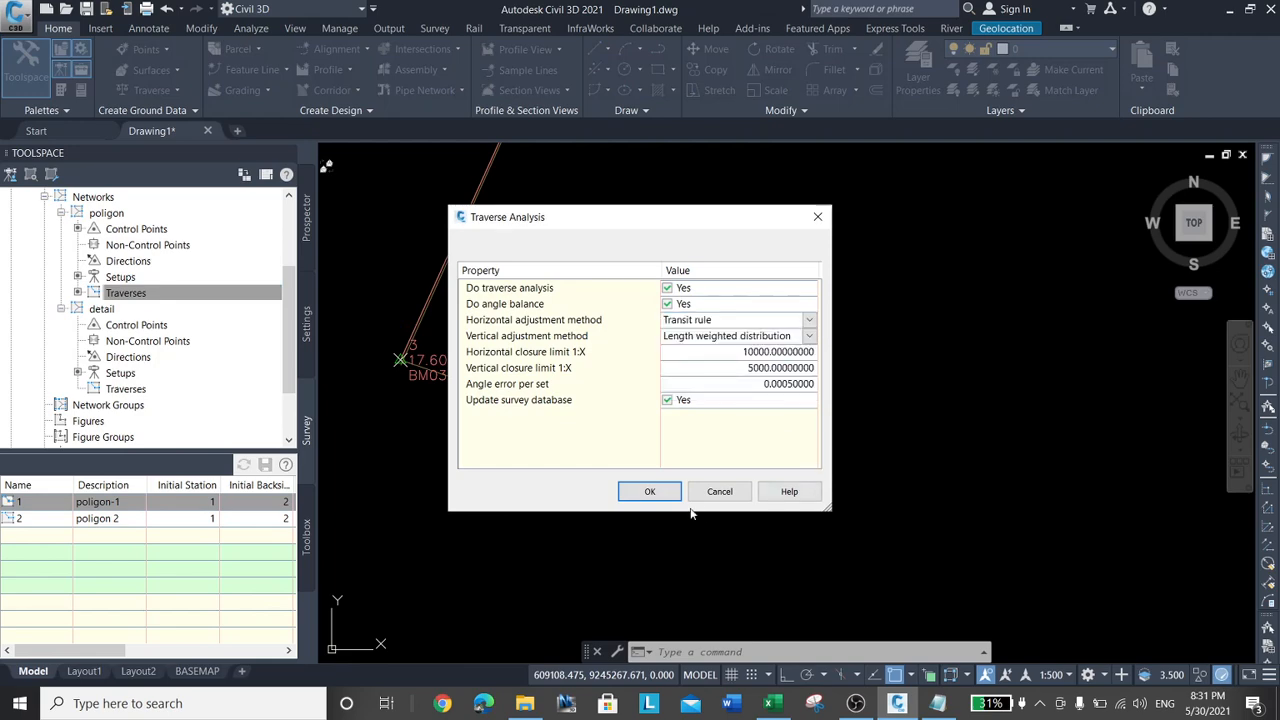
left_click(650, 491)
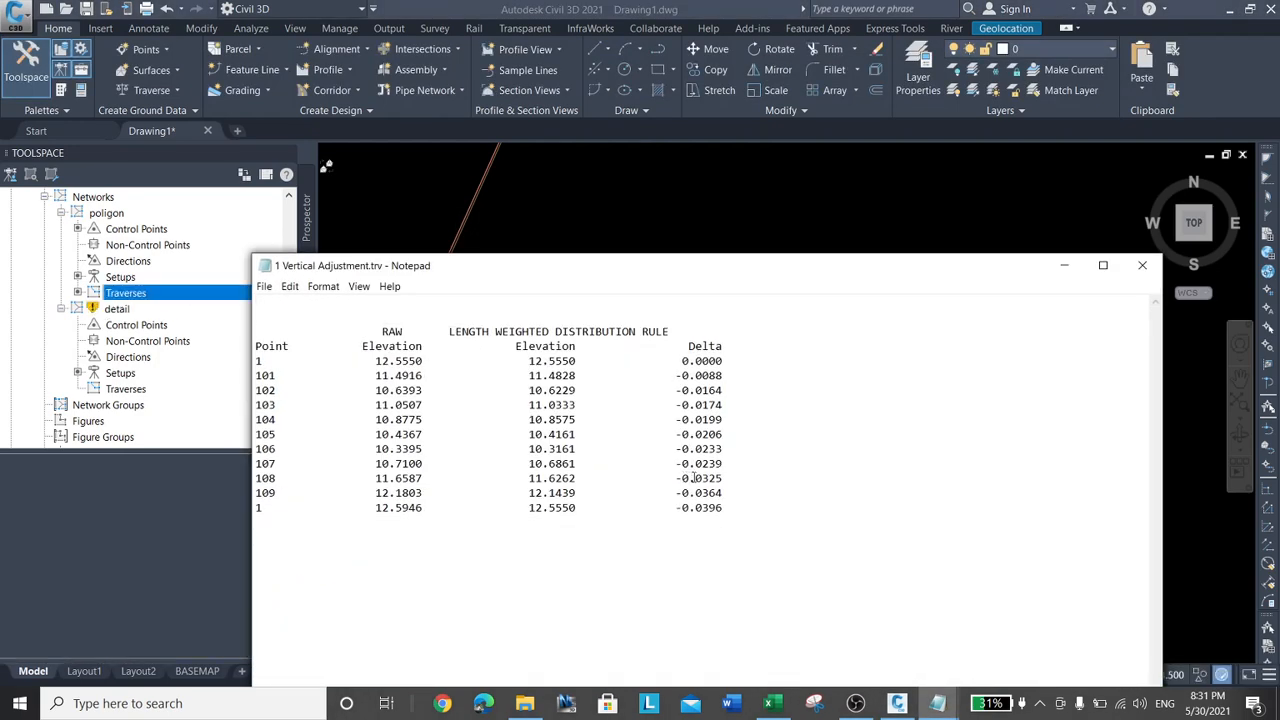
Review the poligon-1 vertical adjustment, balanced angles and raw closure reports, closing each one
left_click_drag(700, 243, 760, 124)
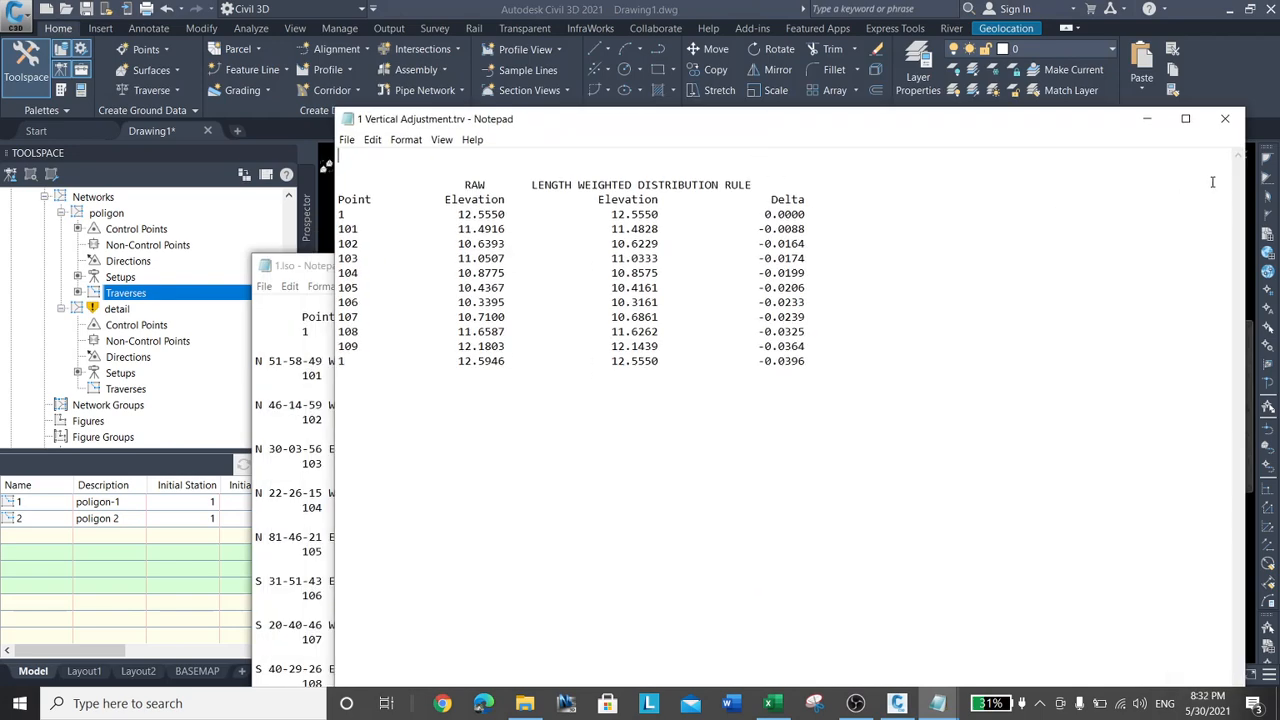
left_click(1222, 116)
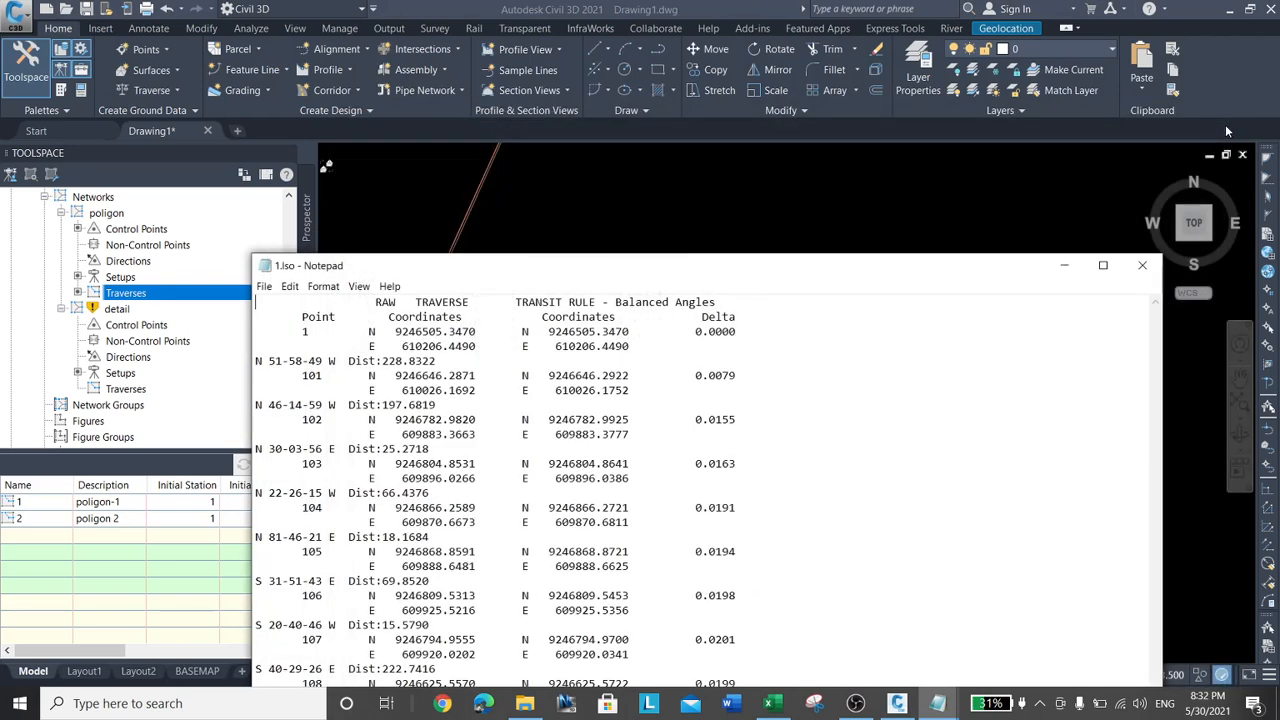
left_click(1142, 267)
left_click(1142, 268)
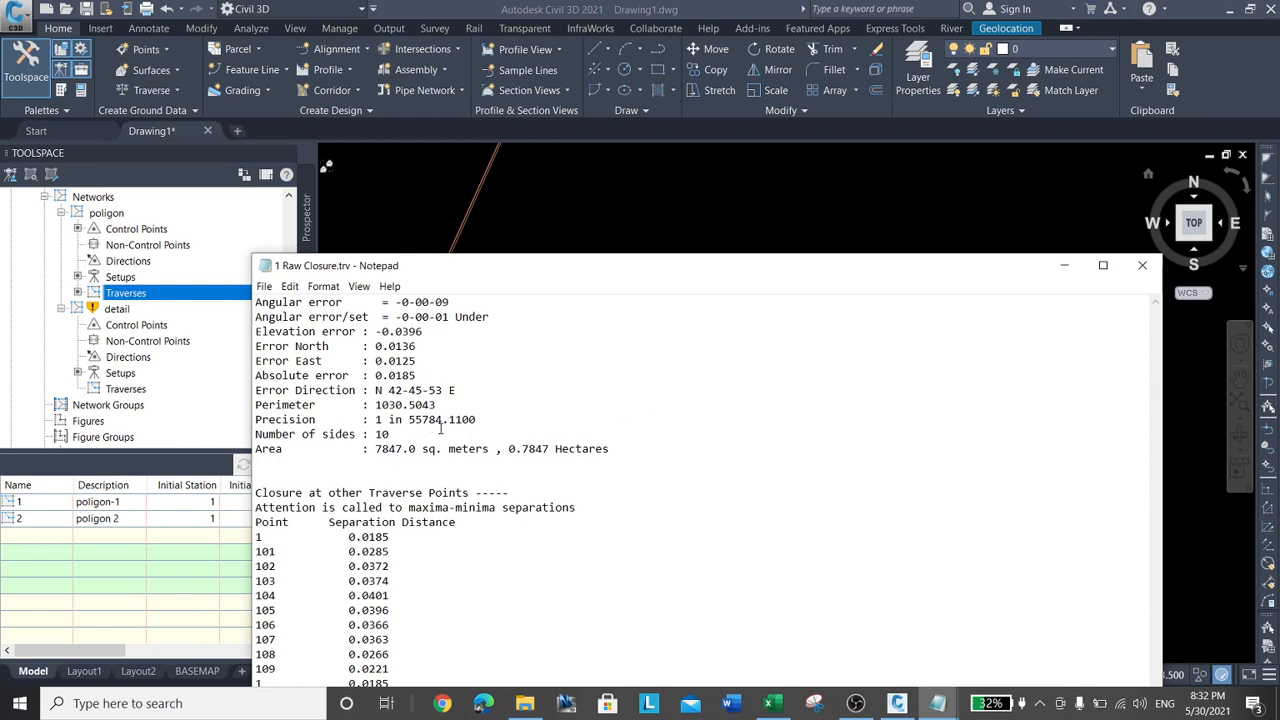
left_click_drag(561, 270, 632, 106)
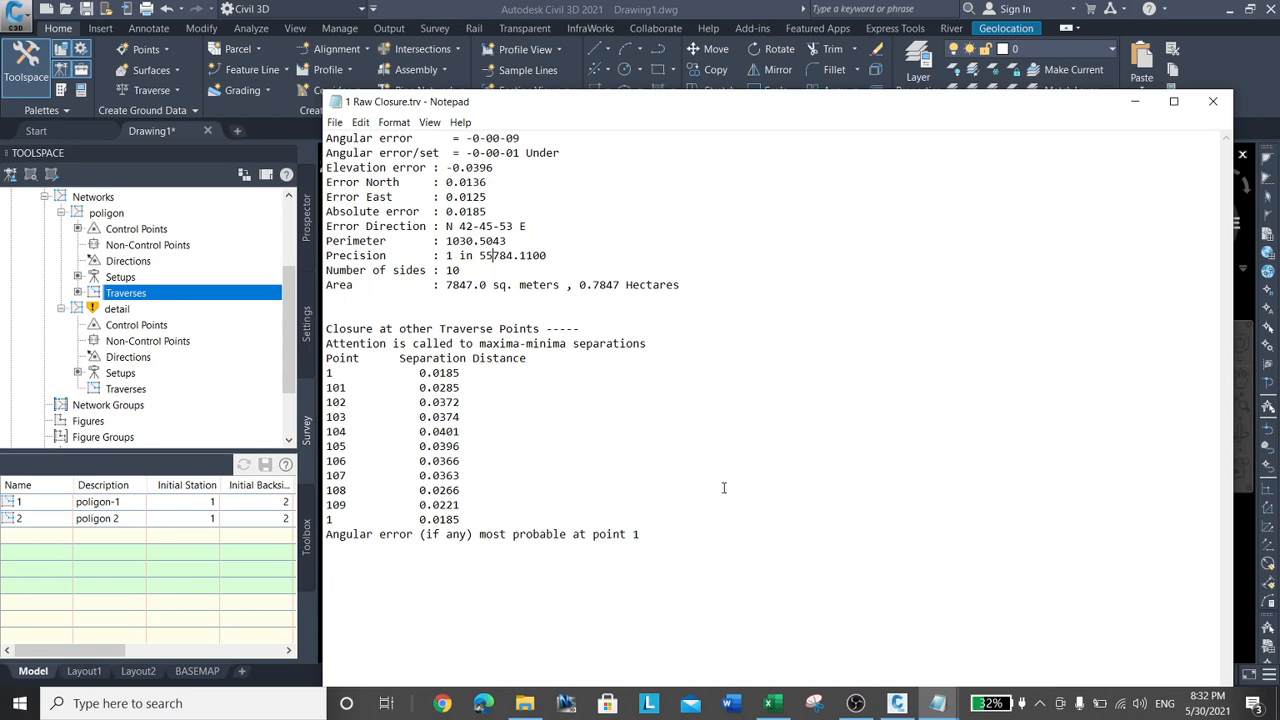
left_click(1213, 101)
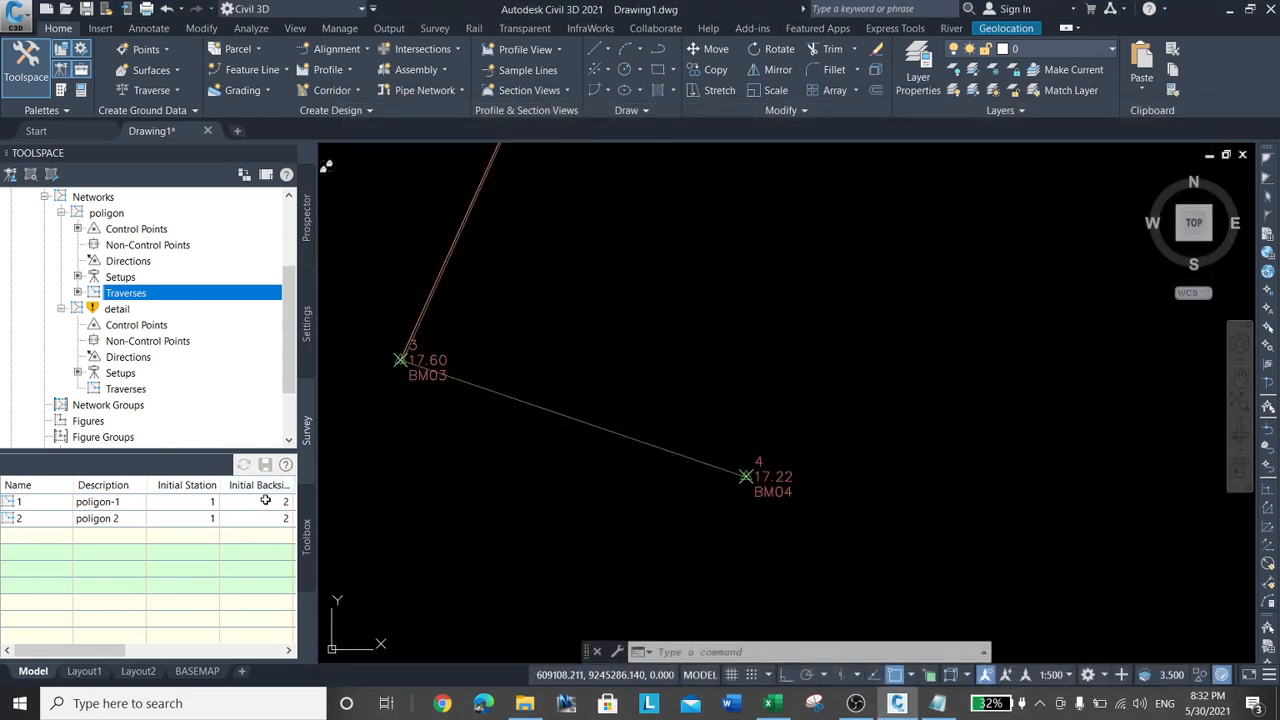
Run the traverse analysis on poligon 2 with the Transit rule and length weighted distribution
left_click(126, 519)
right_click(126, 519)
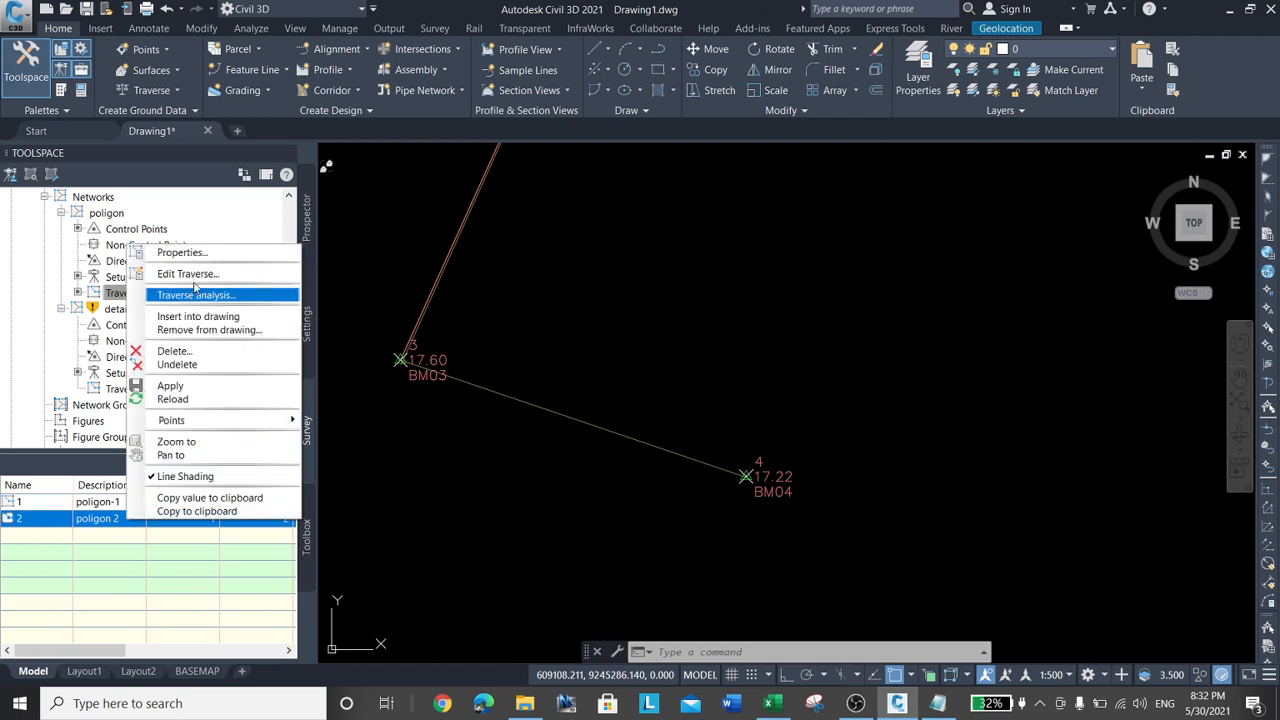
left_click(195, 295)
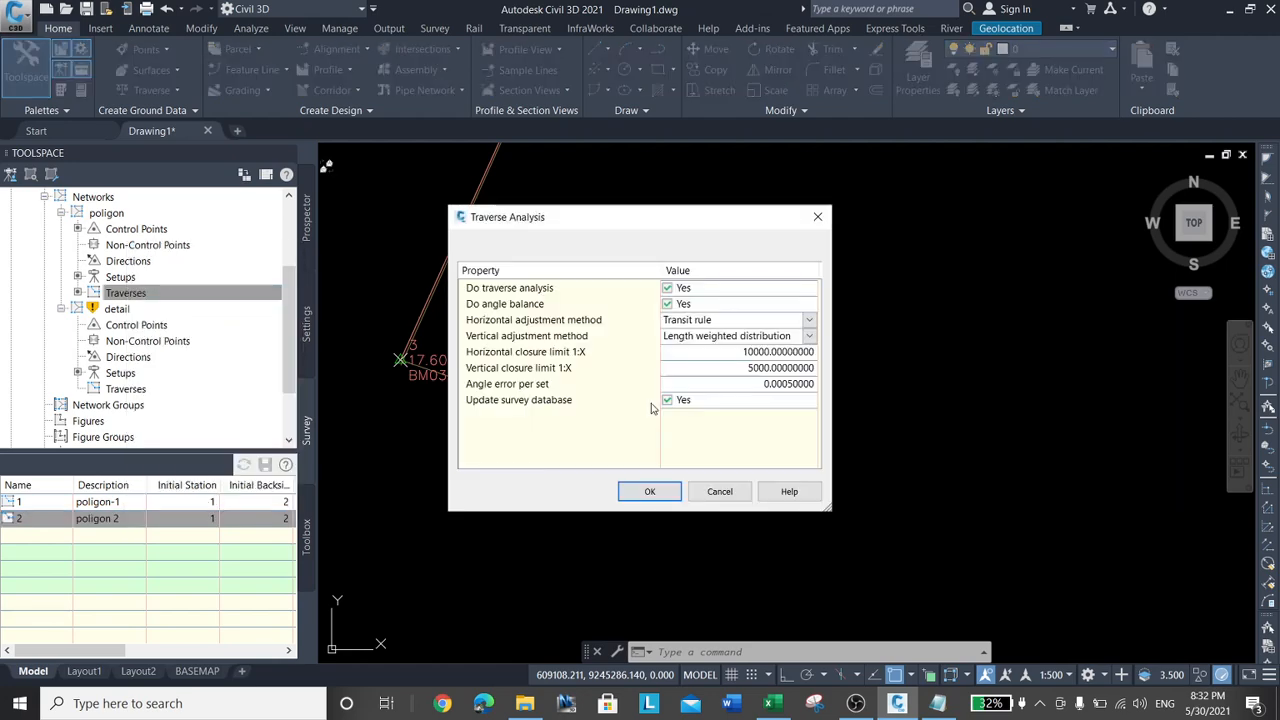
left_click(660, 494)
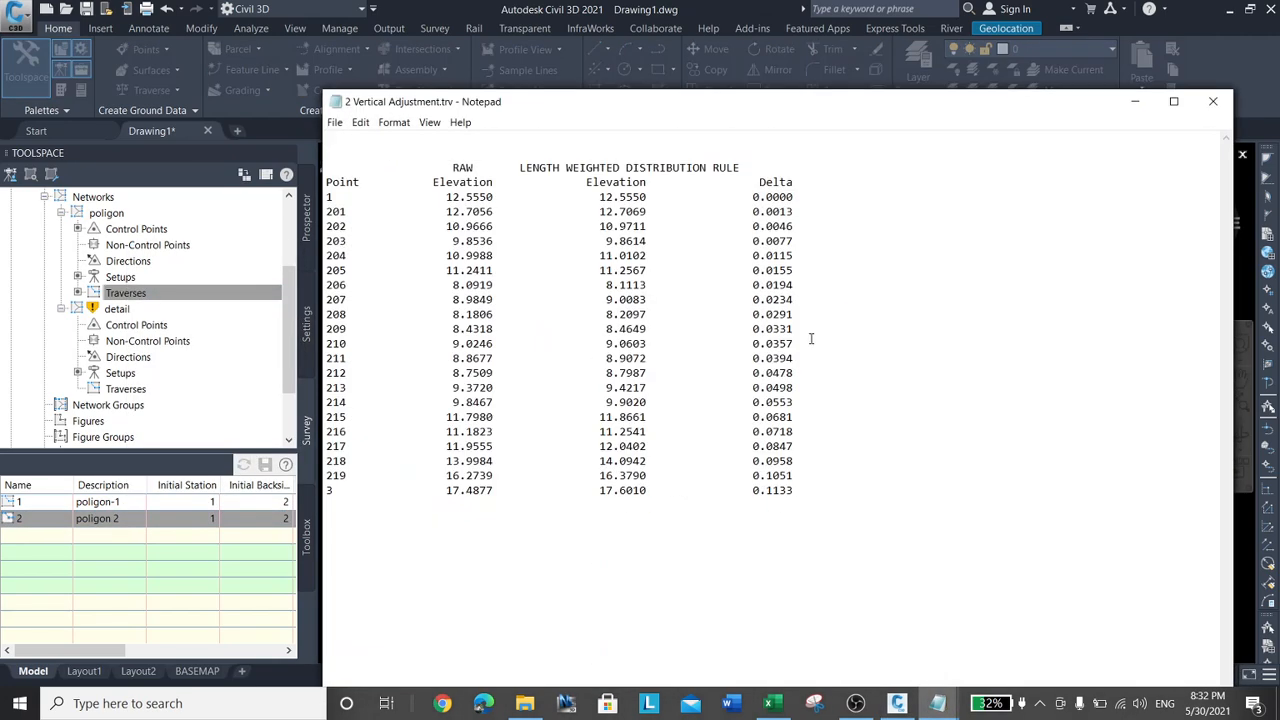
Review the poligon 2 vertical adjustment, balanced angles and raw closure reports, closing each one, and dismiss the traverse limits warning
left_click(1216, 102)
left_click(1216, 102)
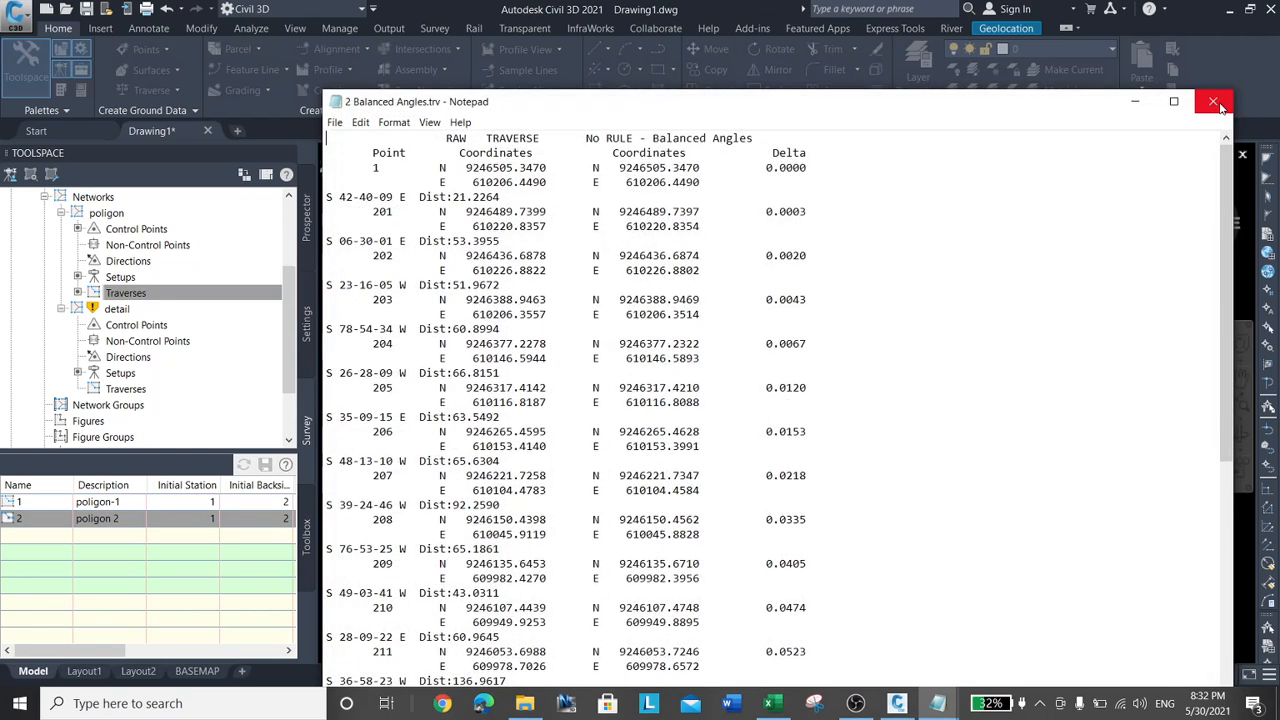
left_click(1218, 103)
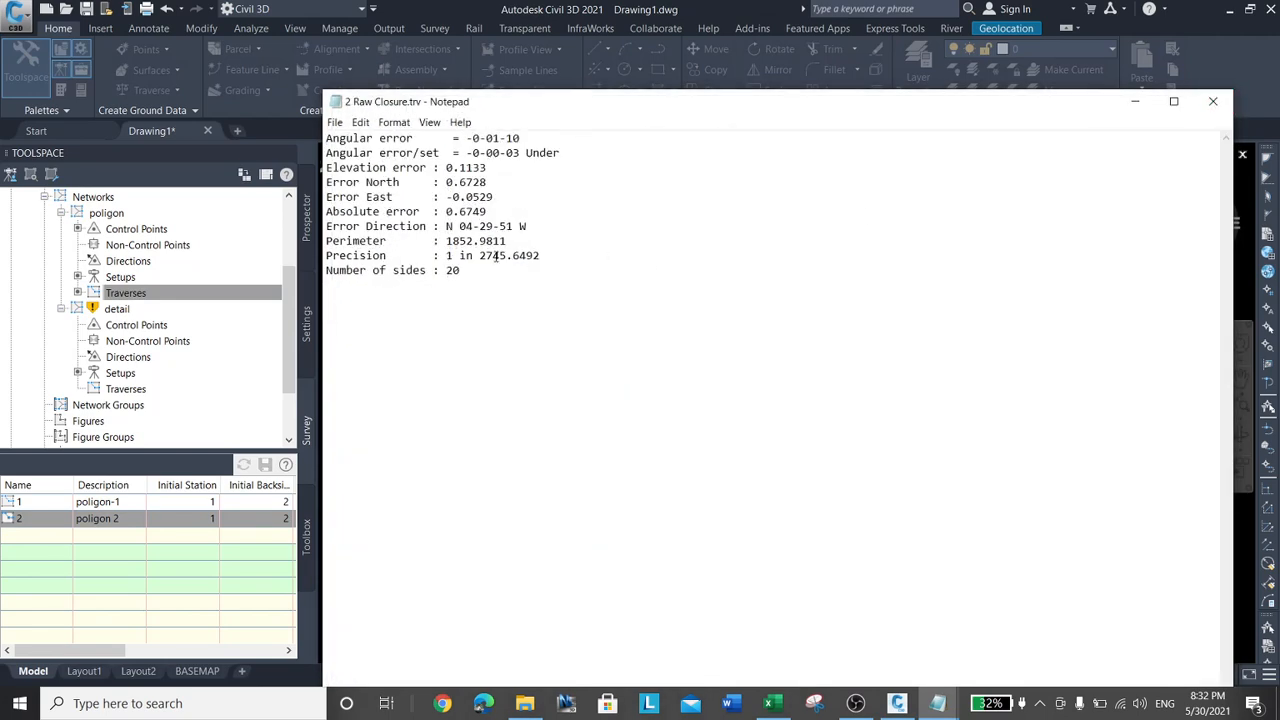
left_click(1214, 103)
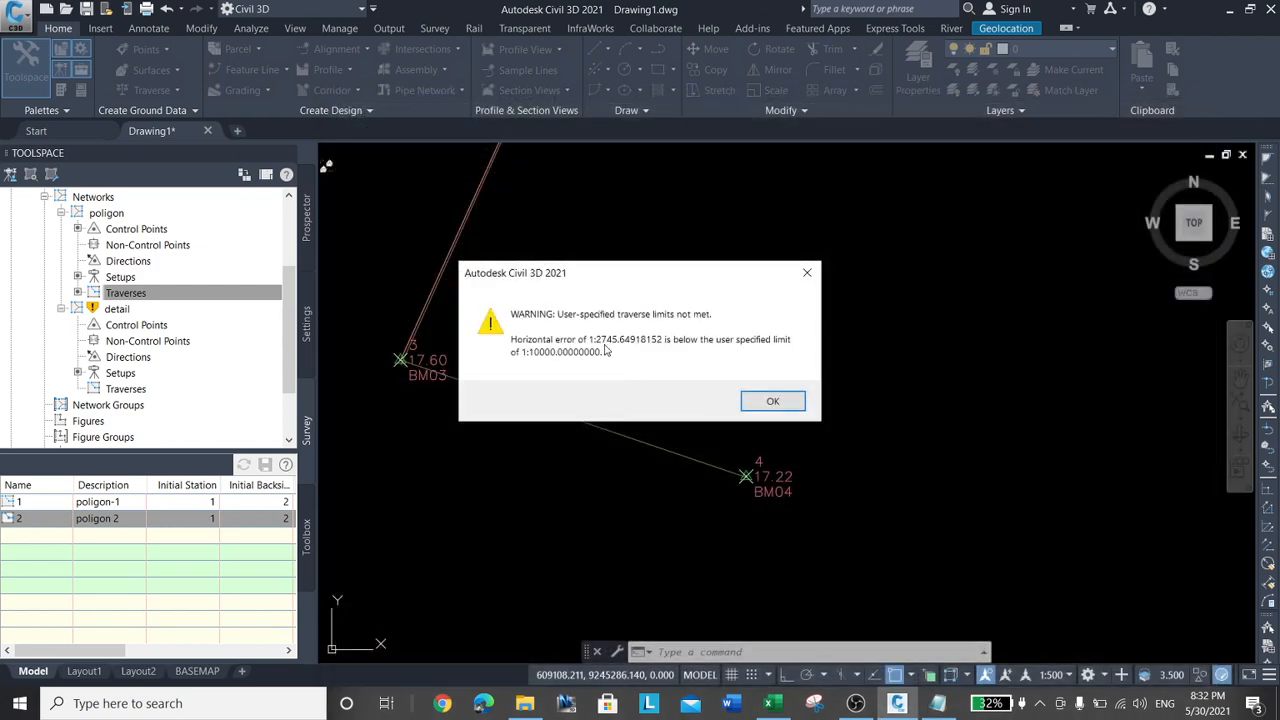
left_click(786, 405)
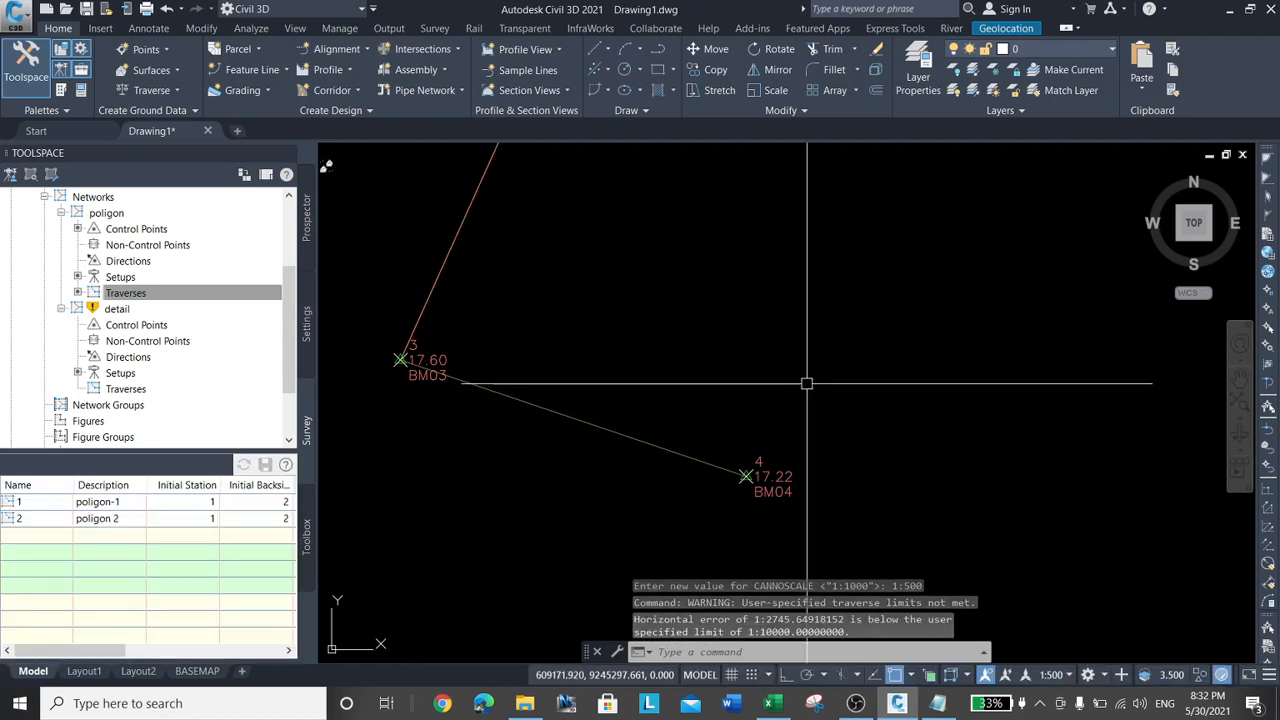
Update the detail survey network and inspect the traverse lines in the drawing
right_click(115, 311)
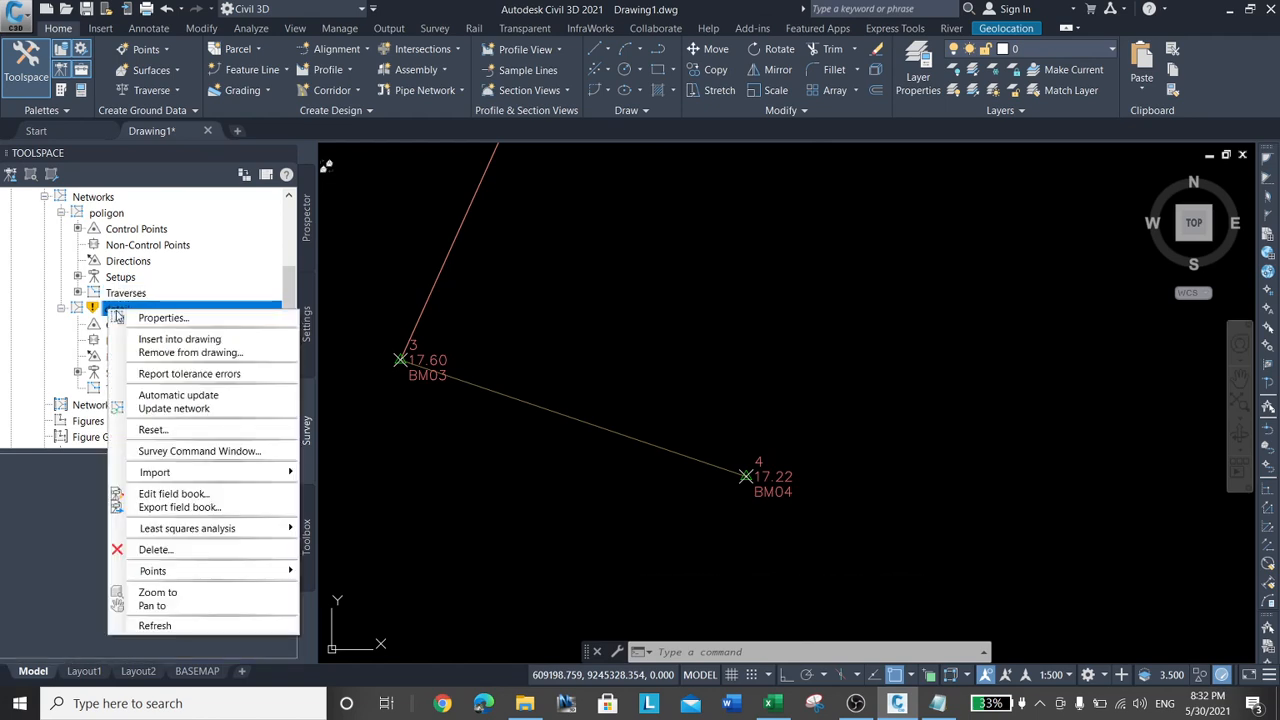
left_click(201, 408)
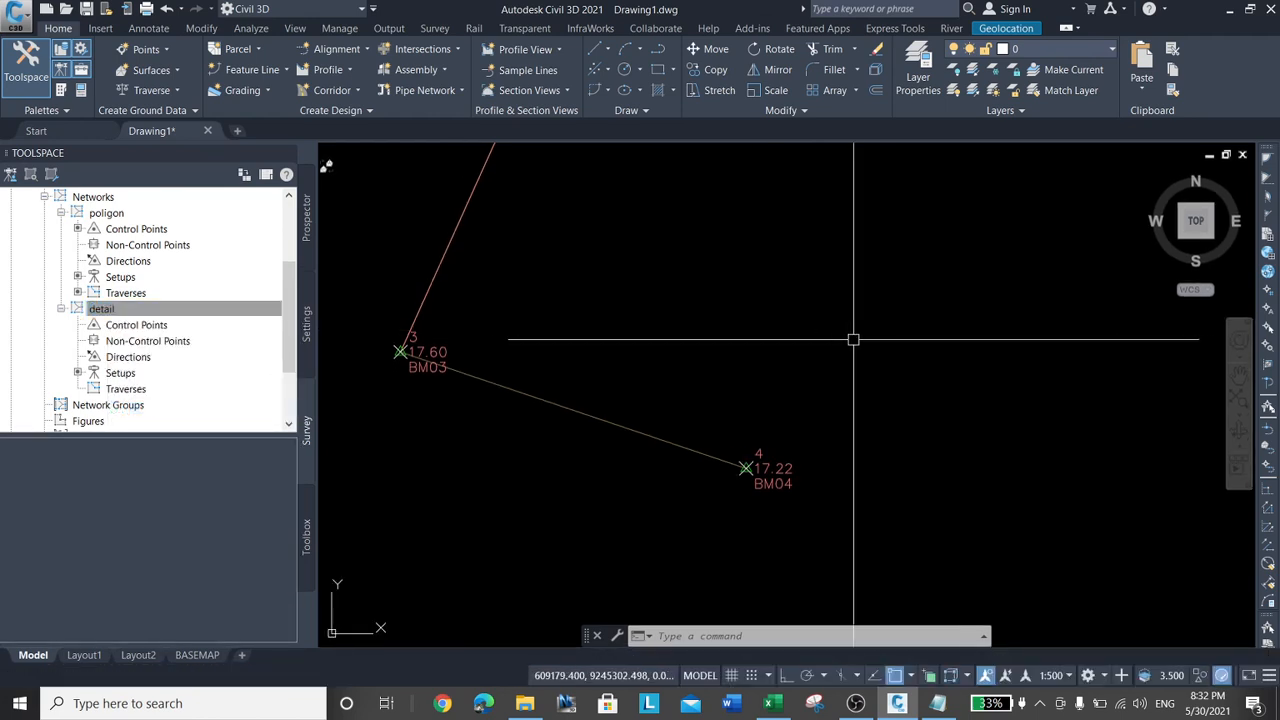
scroll(746, 431, "down", 10)
middle_click_drag(894, 360, 665, 501)
scroll(686, 493, "down", 5)
scroll(784, 315, "up", 6)
middle_click_drag(768, 406, 783, 297)
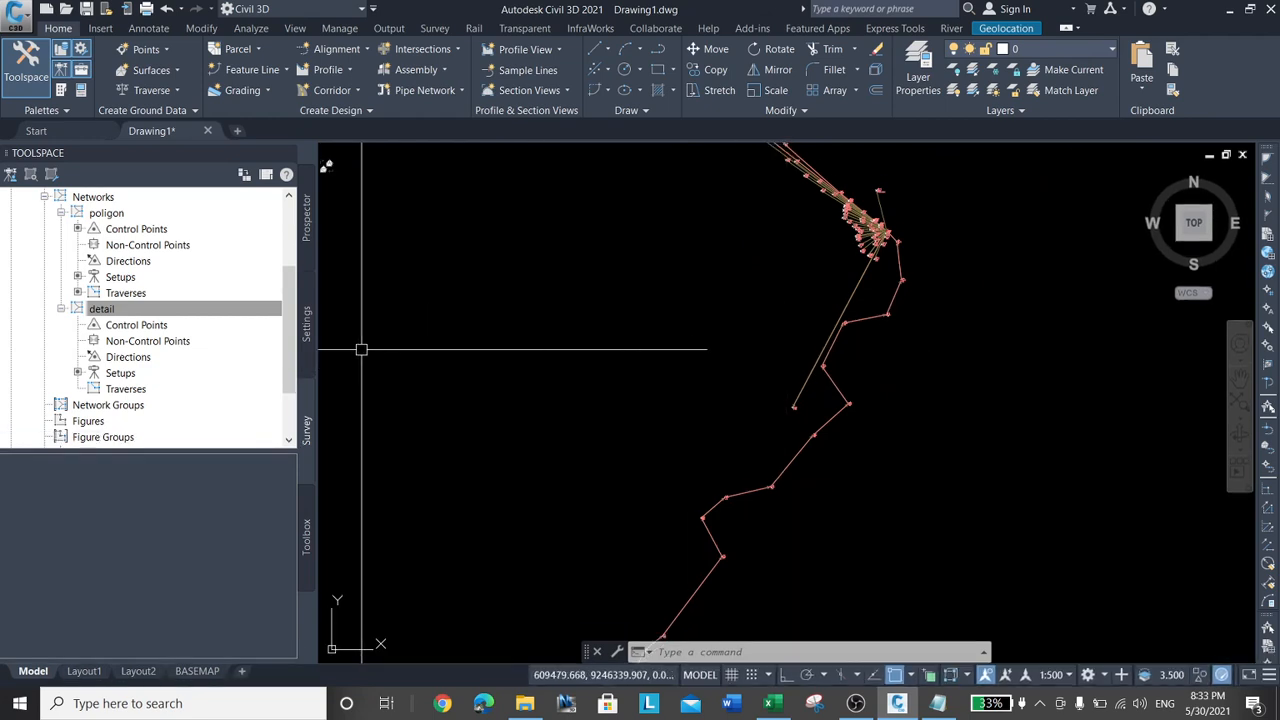
Create the least squares analysis input file for the poligon network
left_click(236, 302)
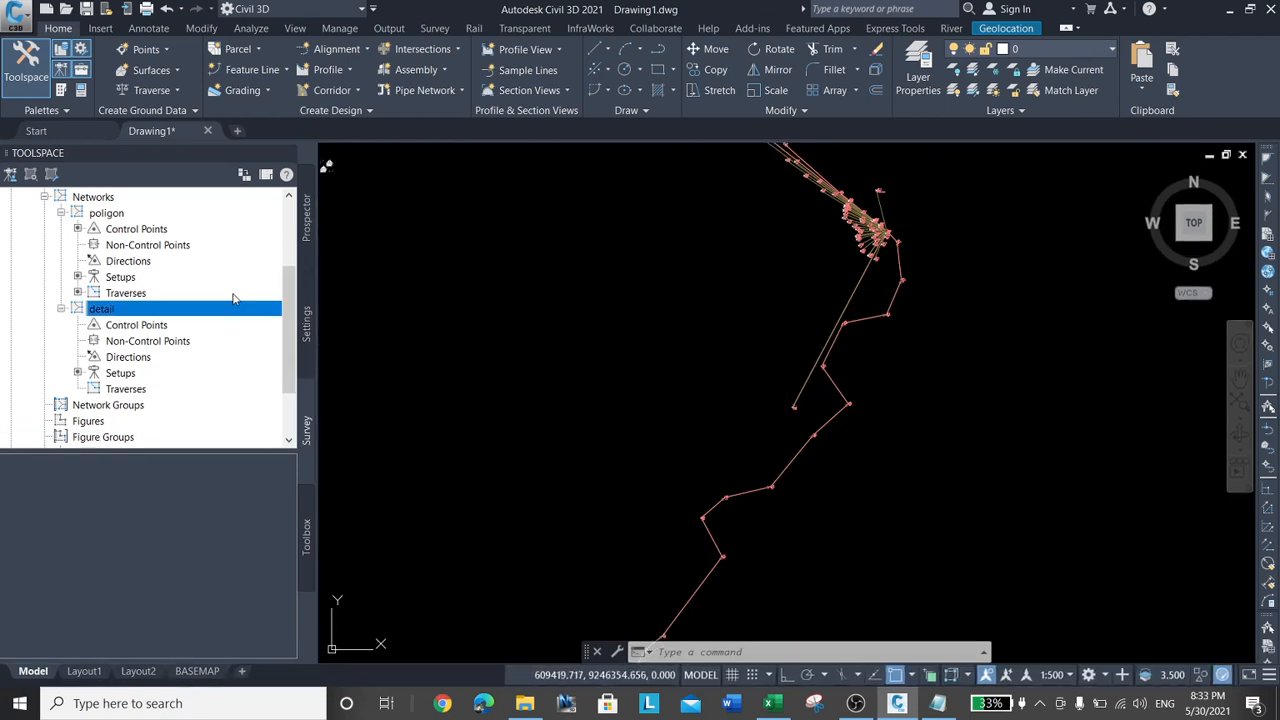
right_click(119, 219)
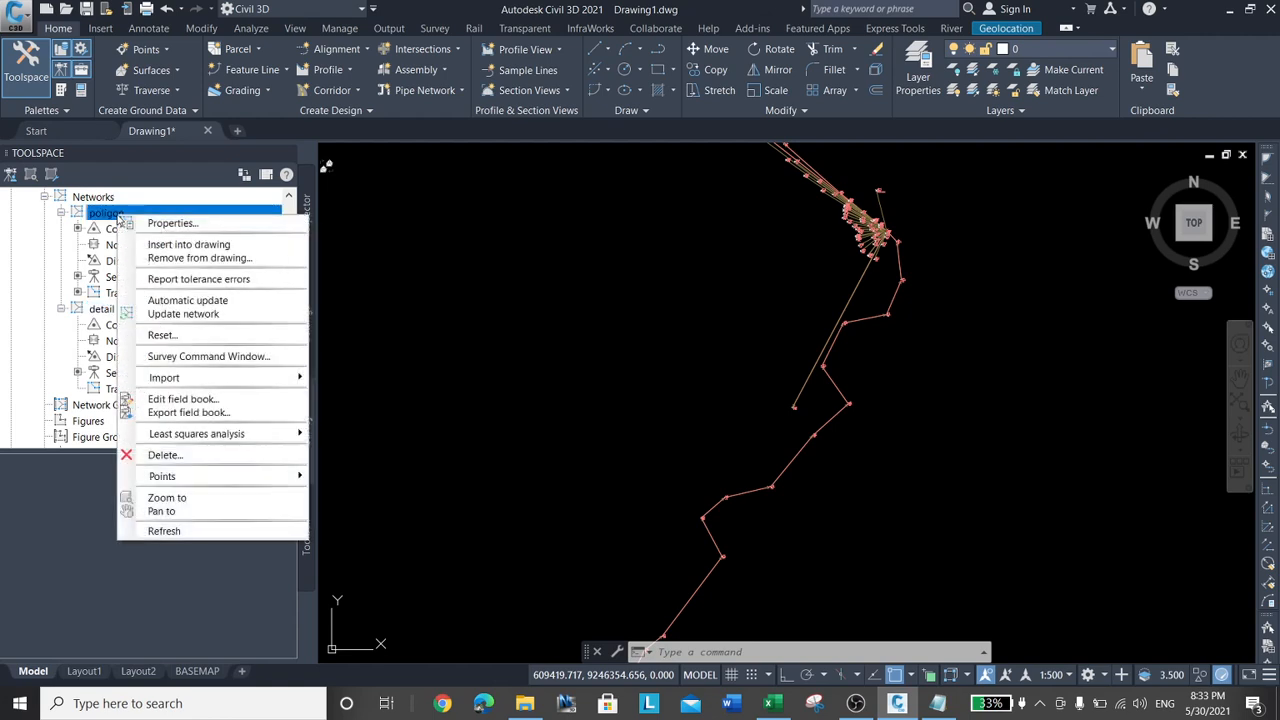
mouse_move(240, 440)
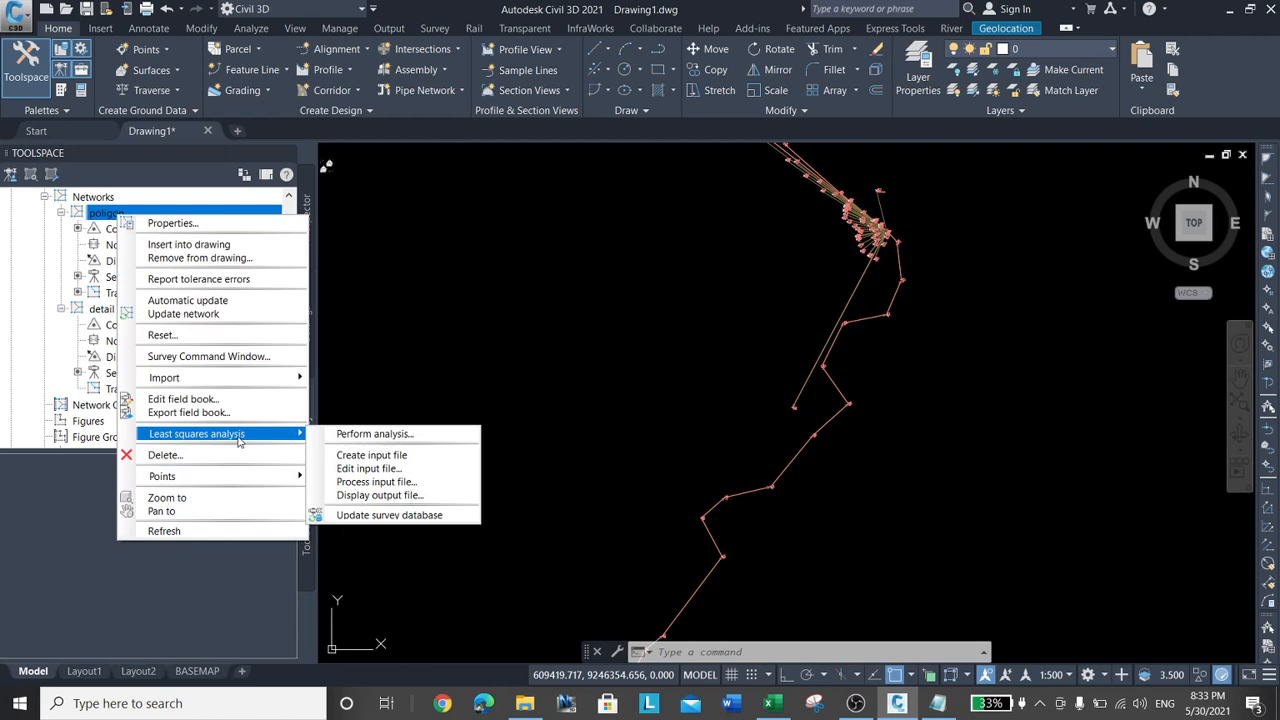
left_click(390, 458)
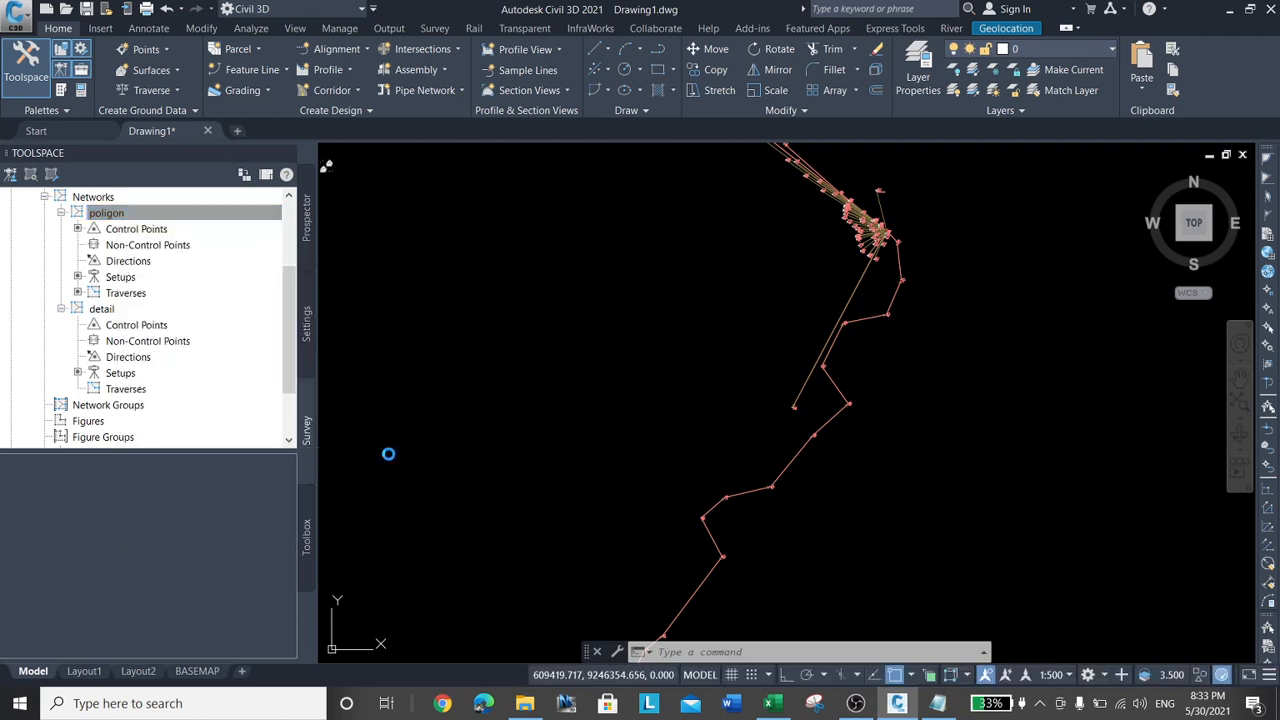
Open the poligon network's least squares input file for editing and examine its point coordinates, angles, distances and standard errors
left_click(112, 214)
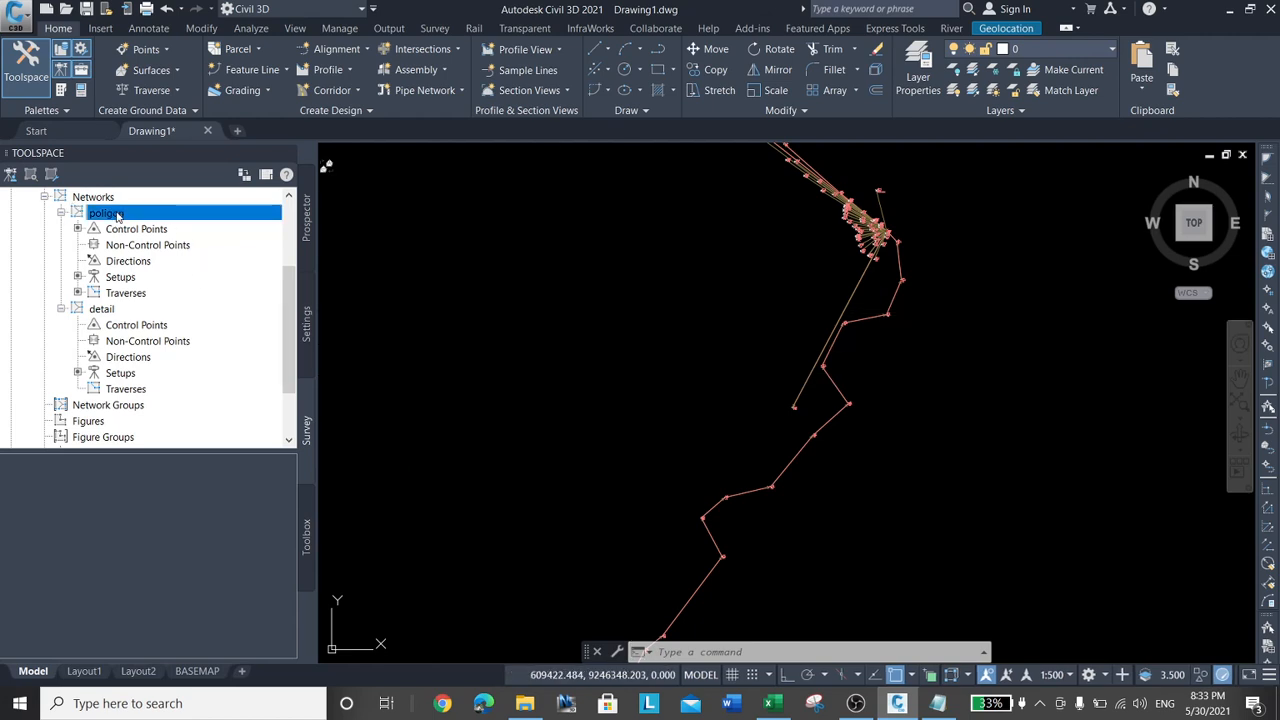
right_click(118, 214)
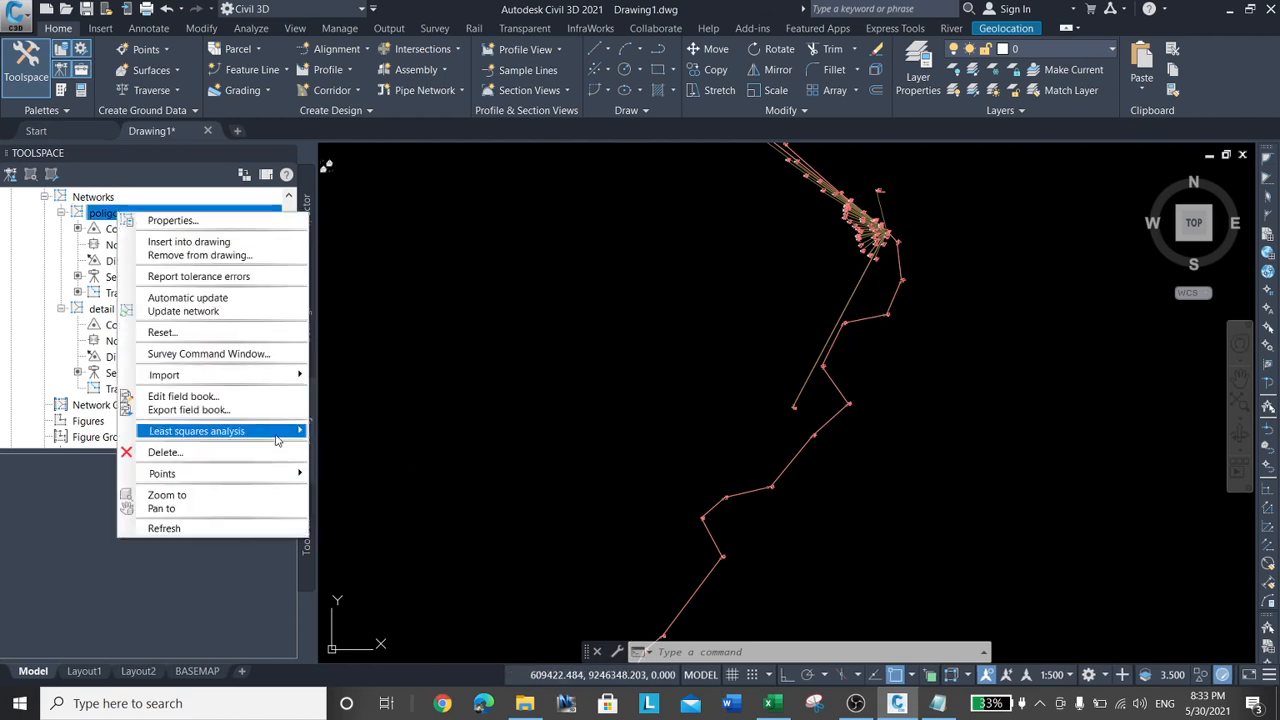
mouse_move(278, 440)
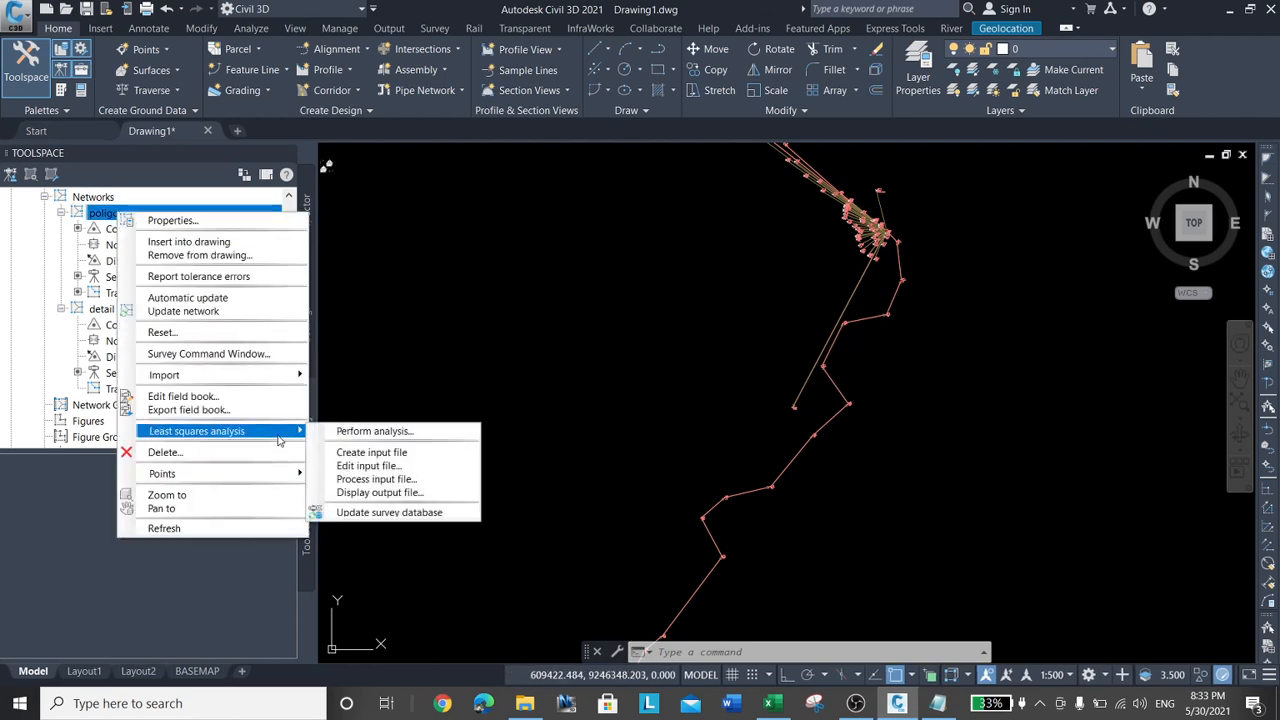
left_click(449, 472)
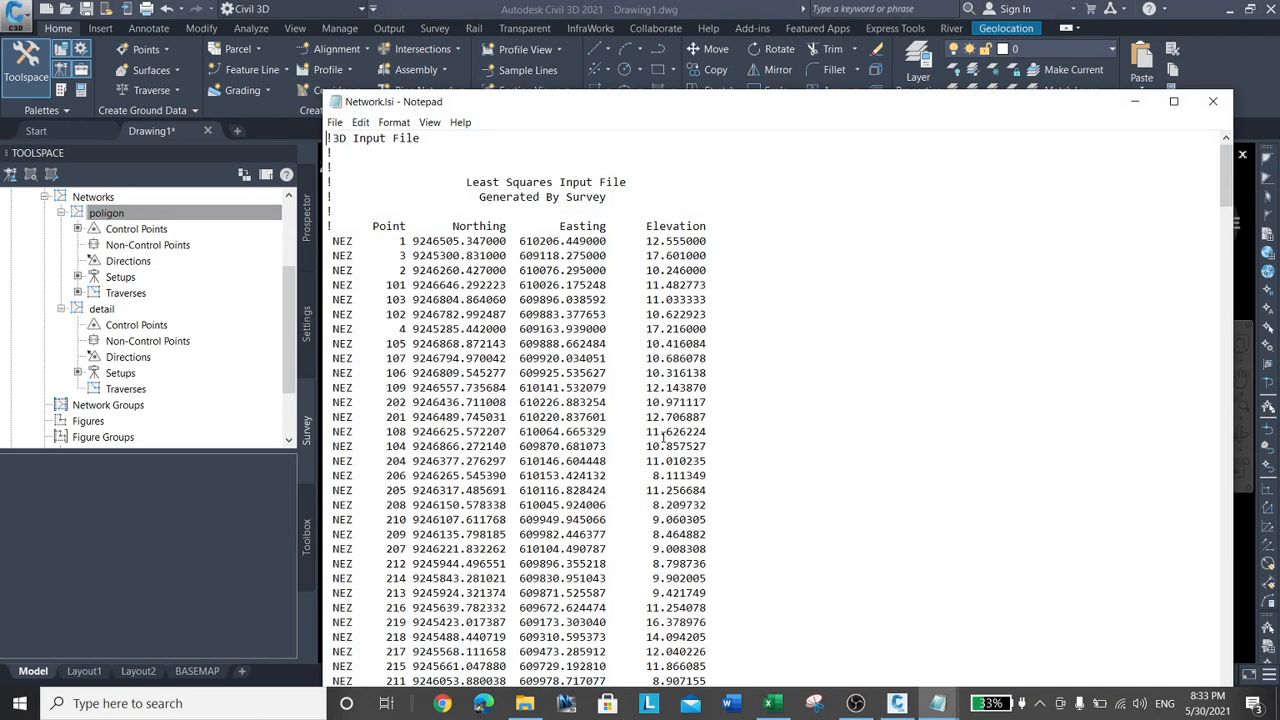
scroll(707, 368, "down", 17)
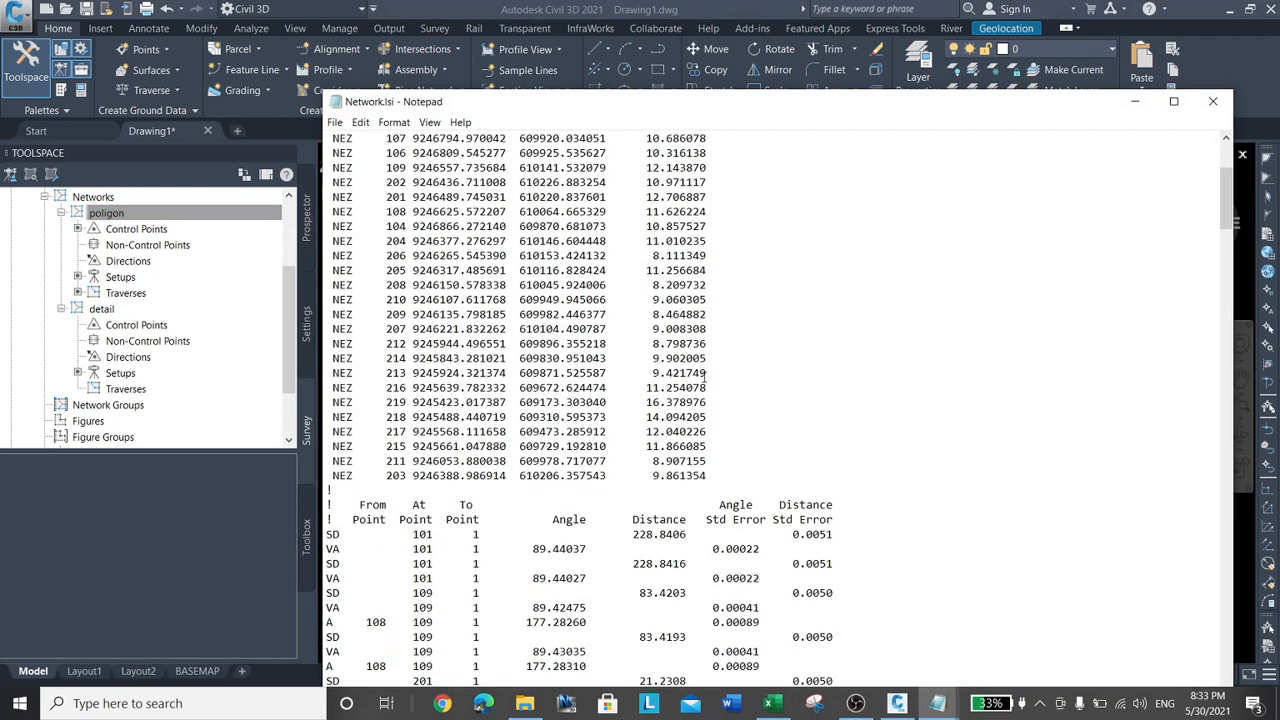
scroll(701, 432, "down", 20)
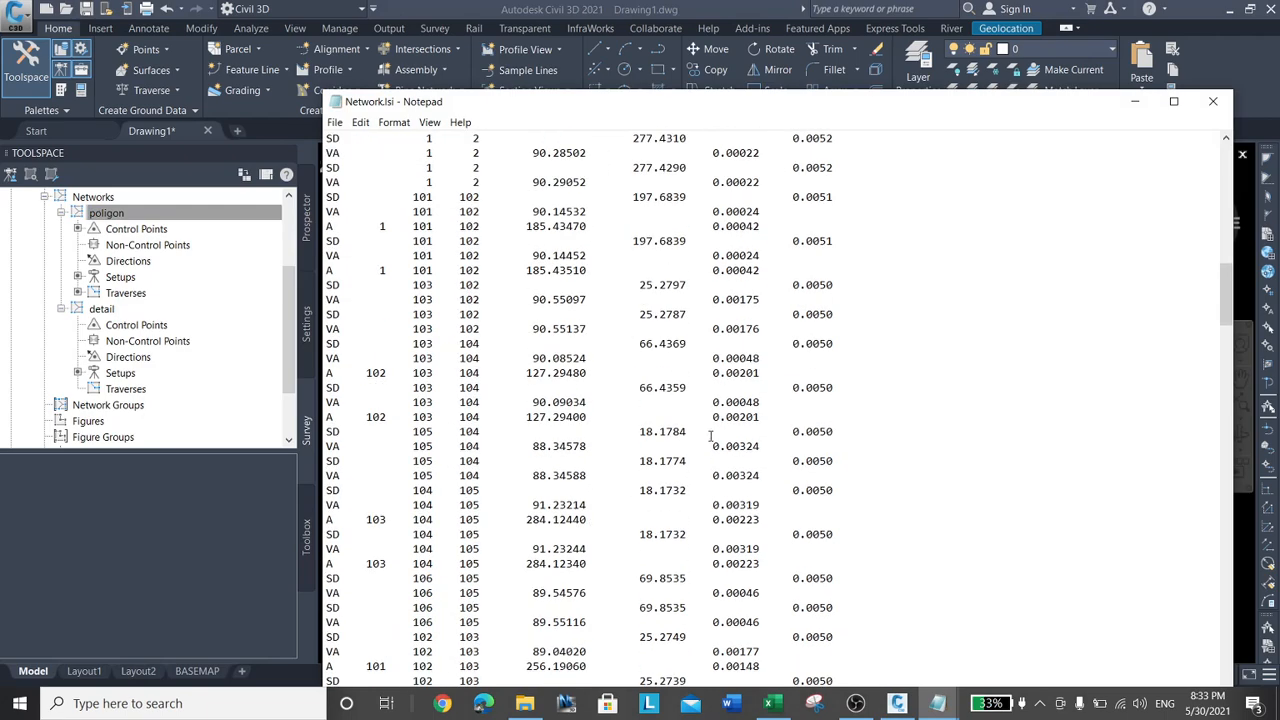
left_click_drag(1228, 362, 1266, 196)
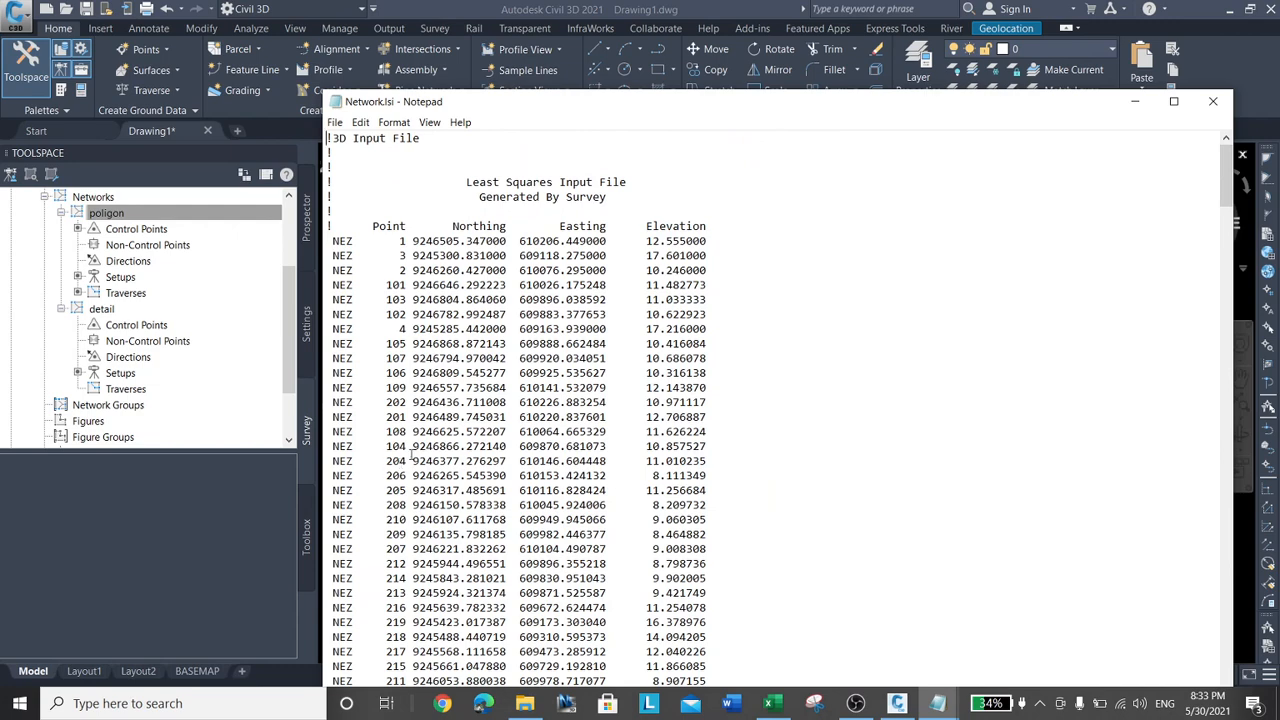
scroll(733, 424, "down", 15)
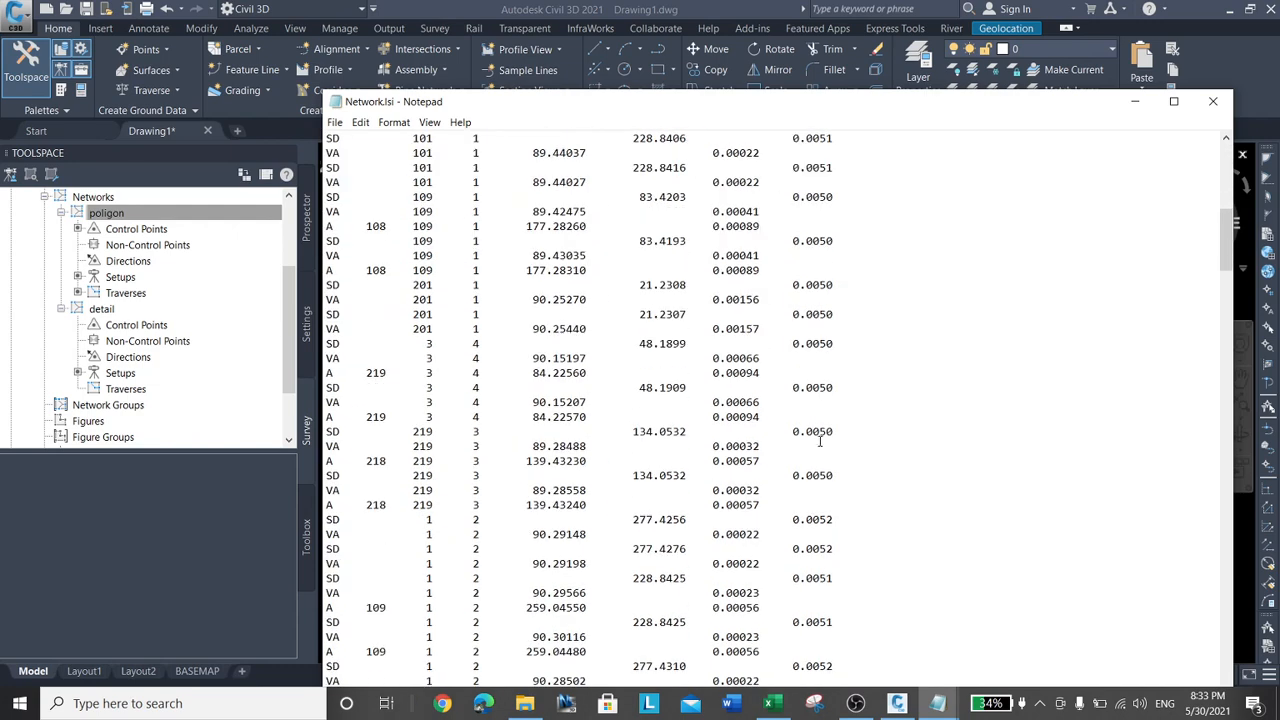
scroll(819, 441, "up", 4)
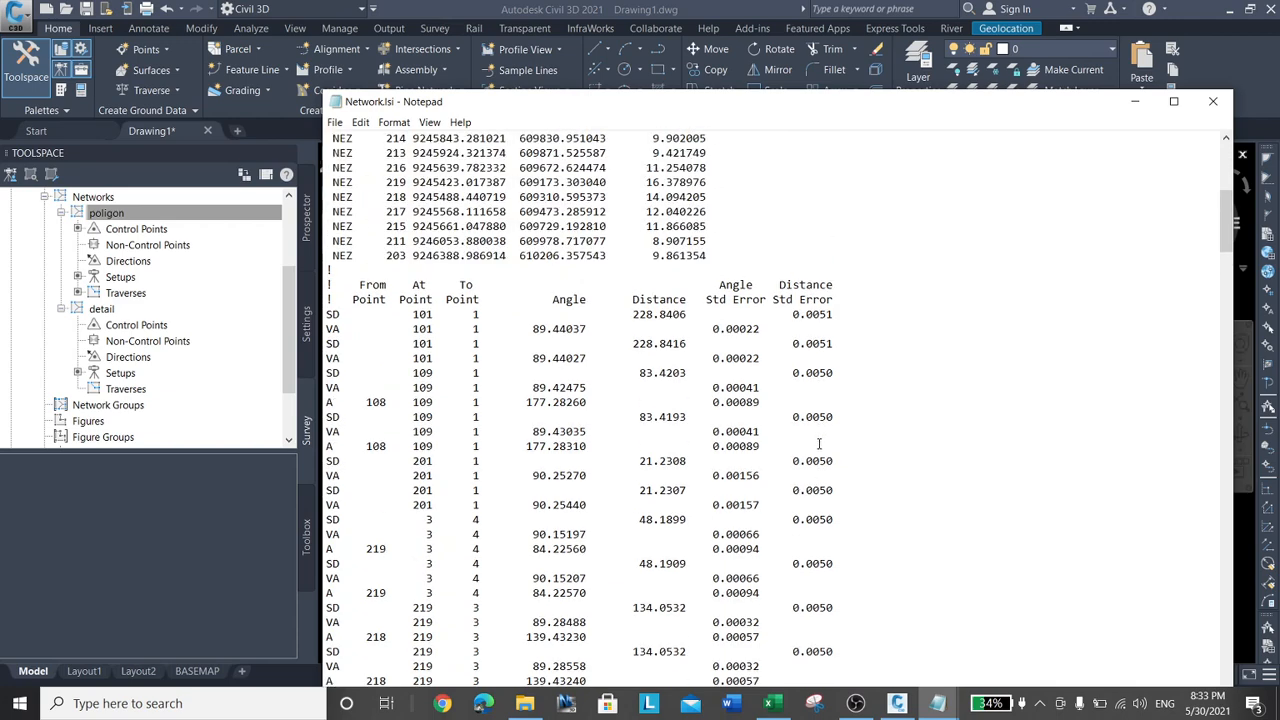
scroll(788, 446, "up", 10)
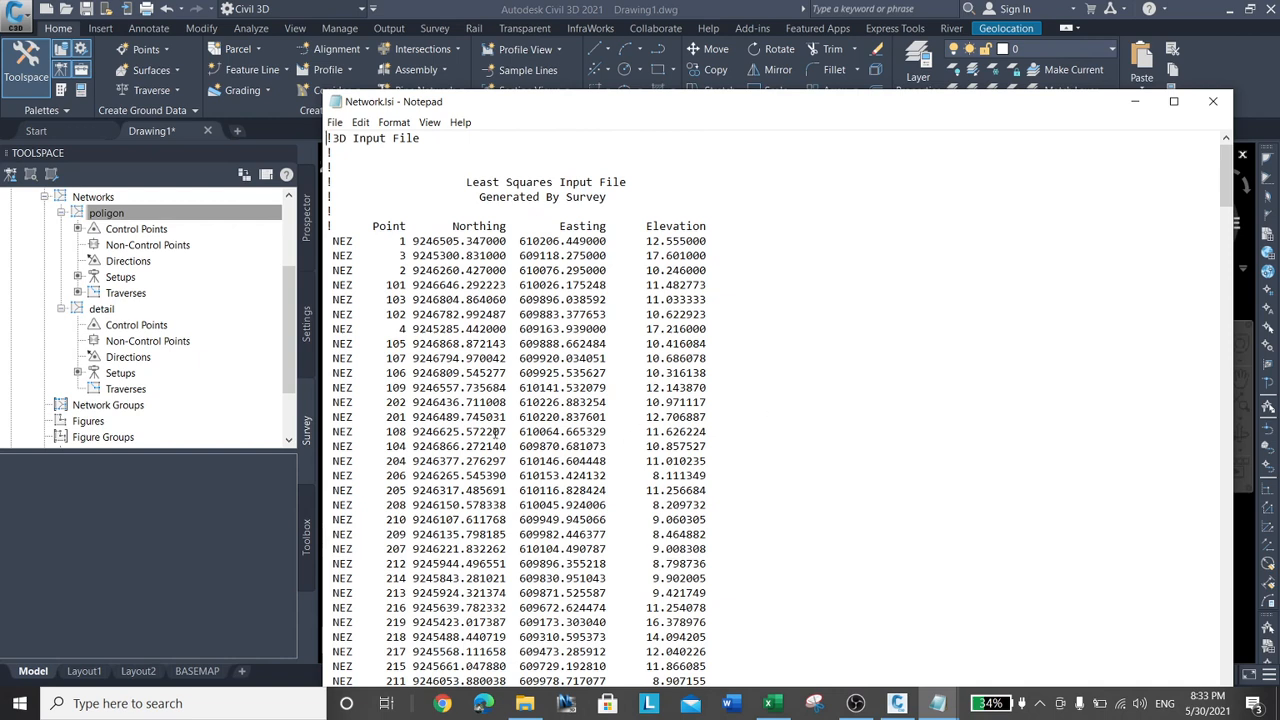
scroll(645, 500, "down", 20)
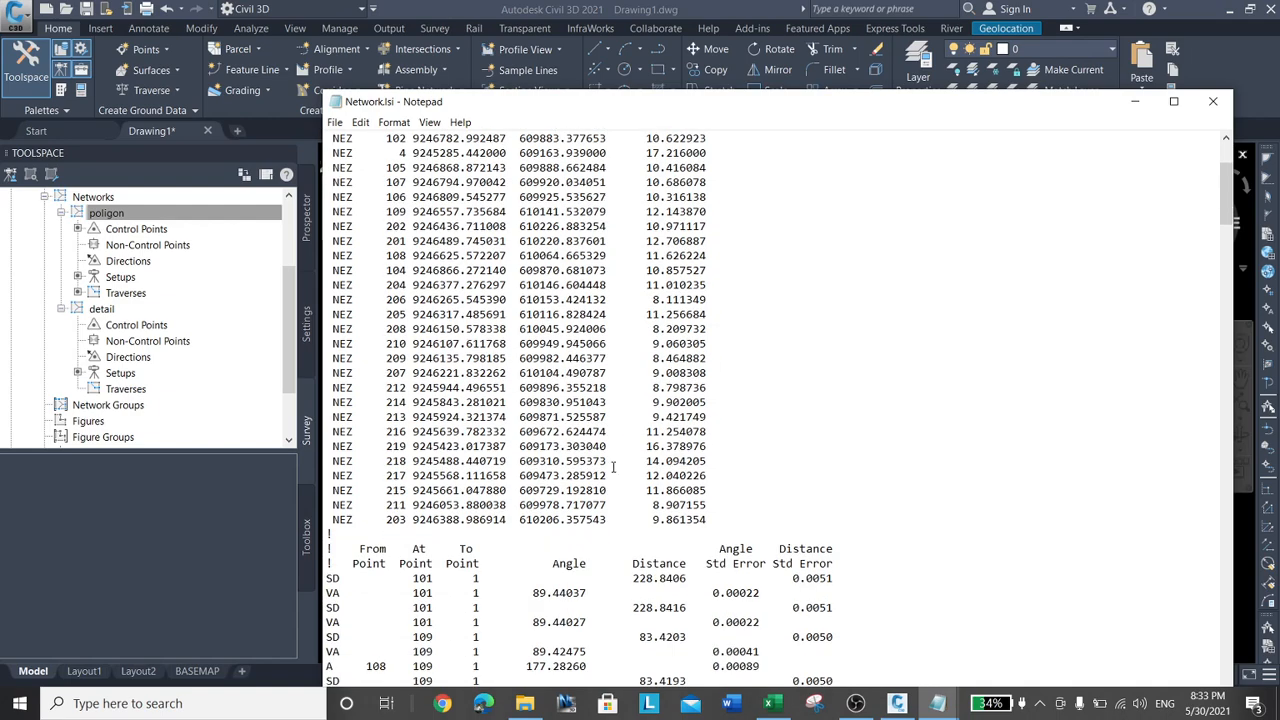
Examine the observed angles, distances and standard errors in the least squares input file and return to the point coordinates
scroll(645, 500, "down", 20)
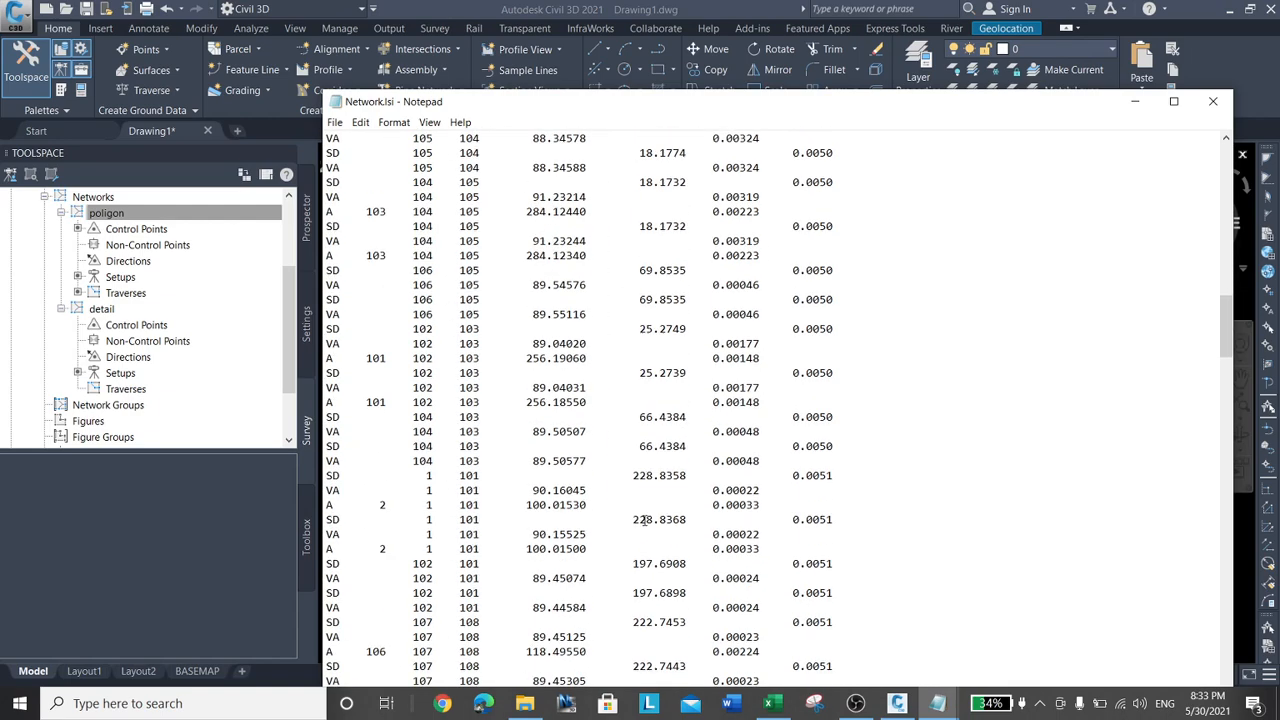
scroll(641, 534, "down", 6)
scroll(645, 536, "up", 20)
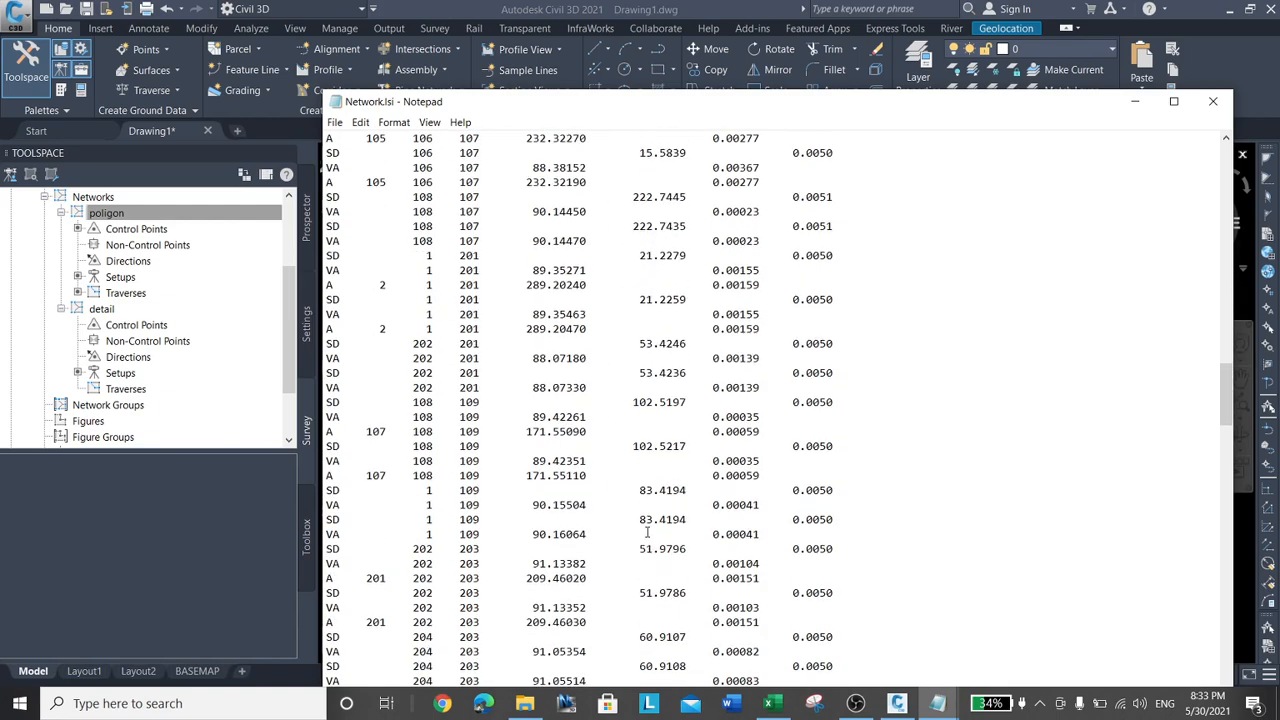
scroll(648, 538, "up", 20)
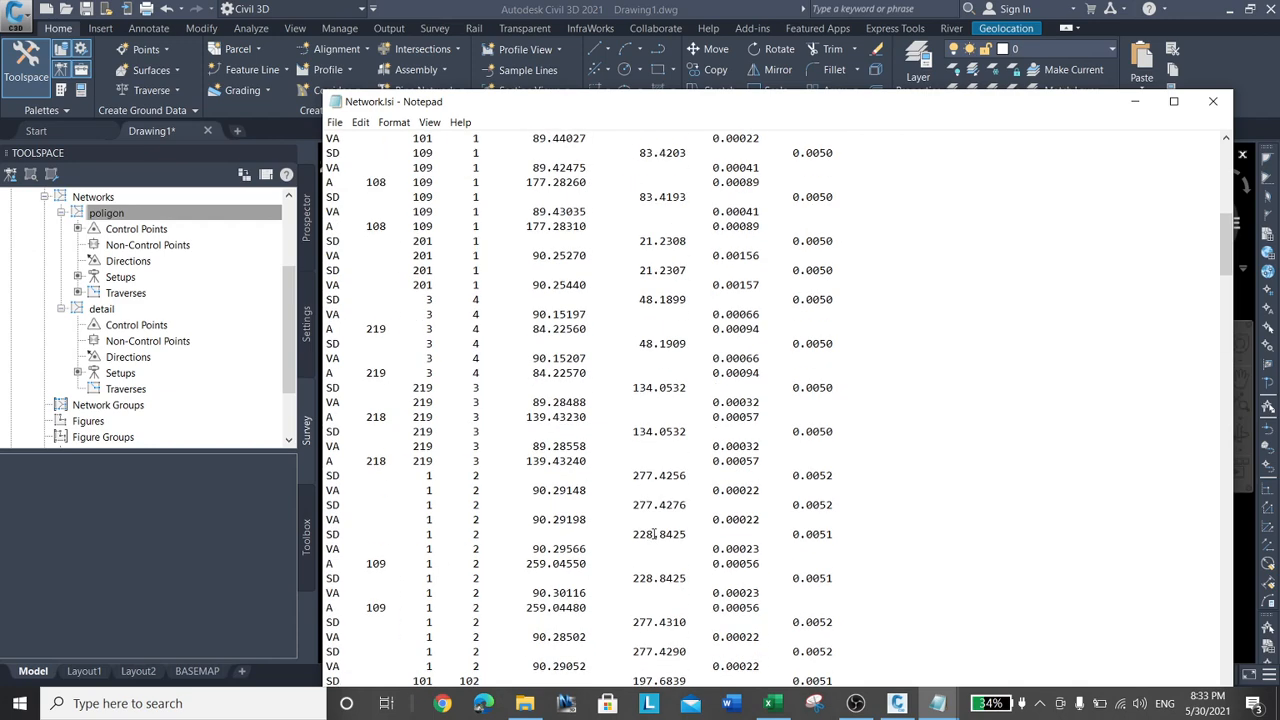
scroll(650, 541, "up", 2)
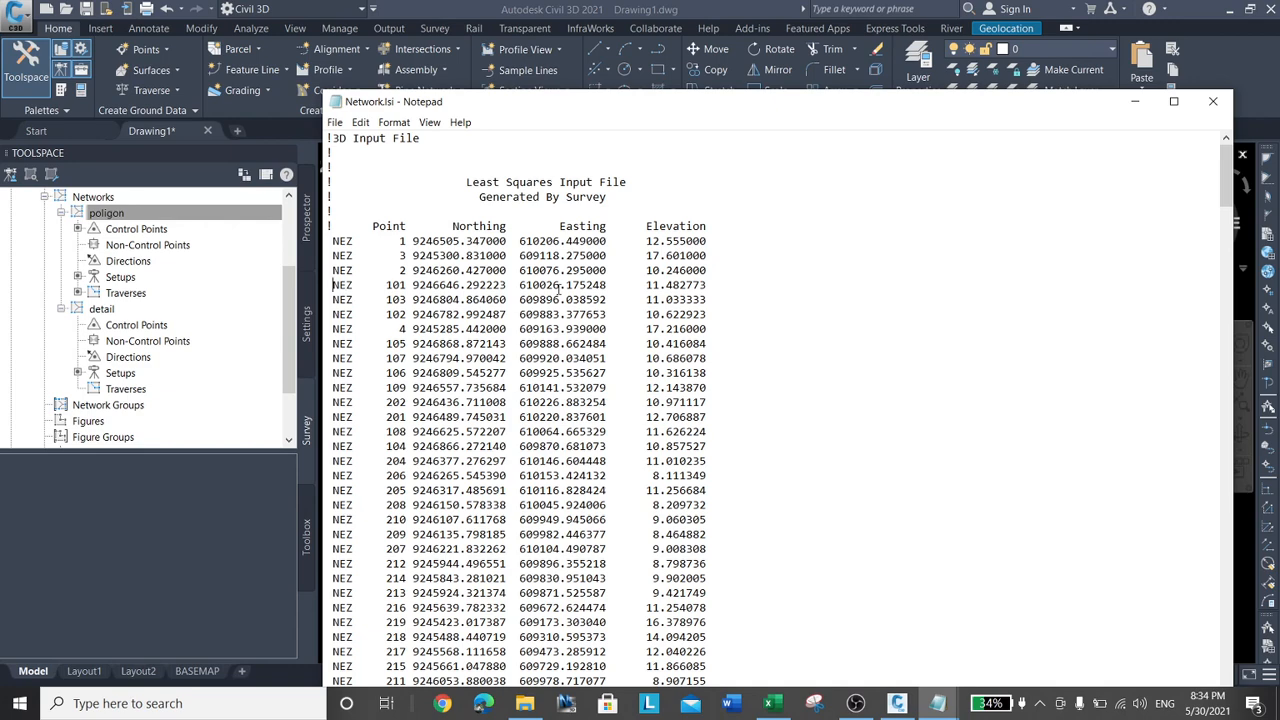
key("Delete")
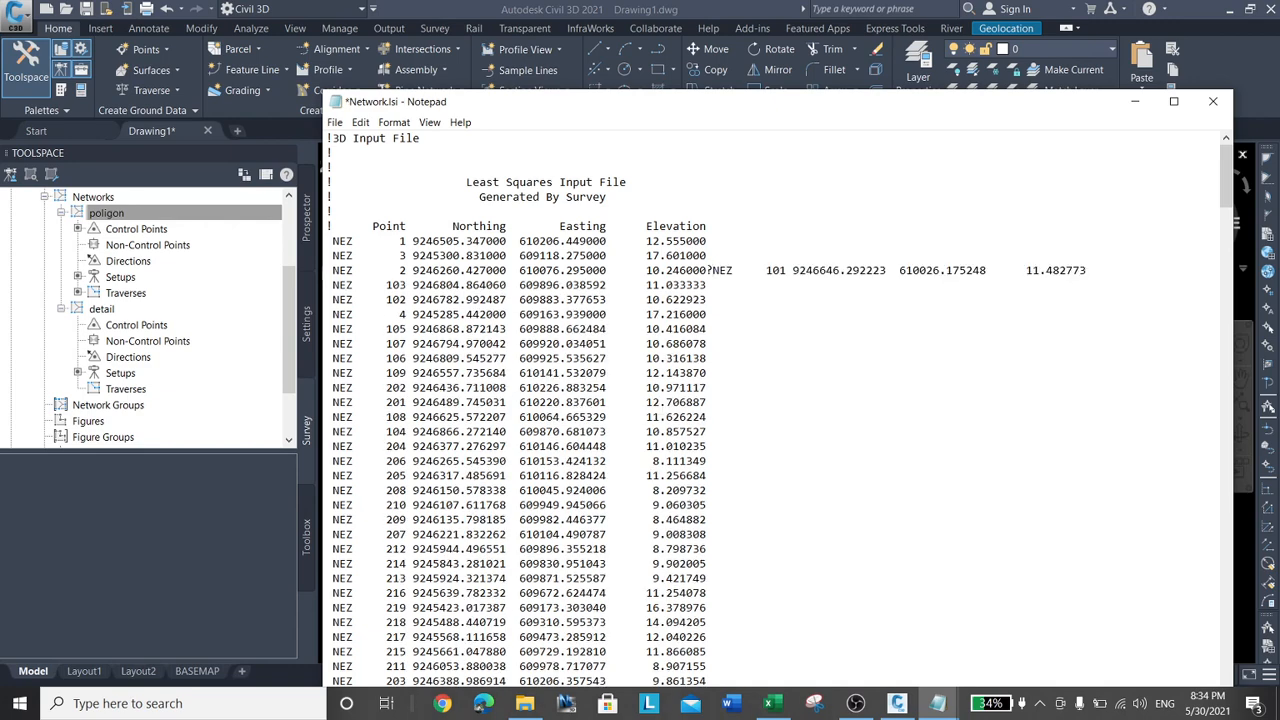
left_click(367, 125)
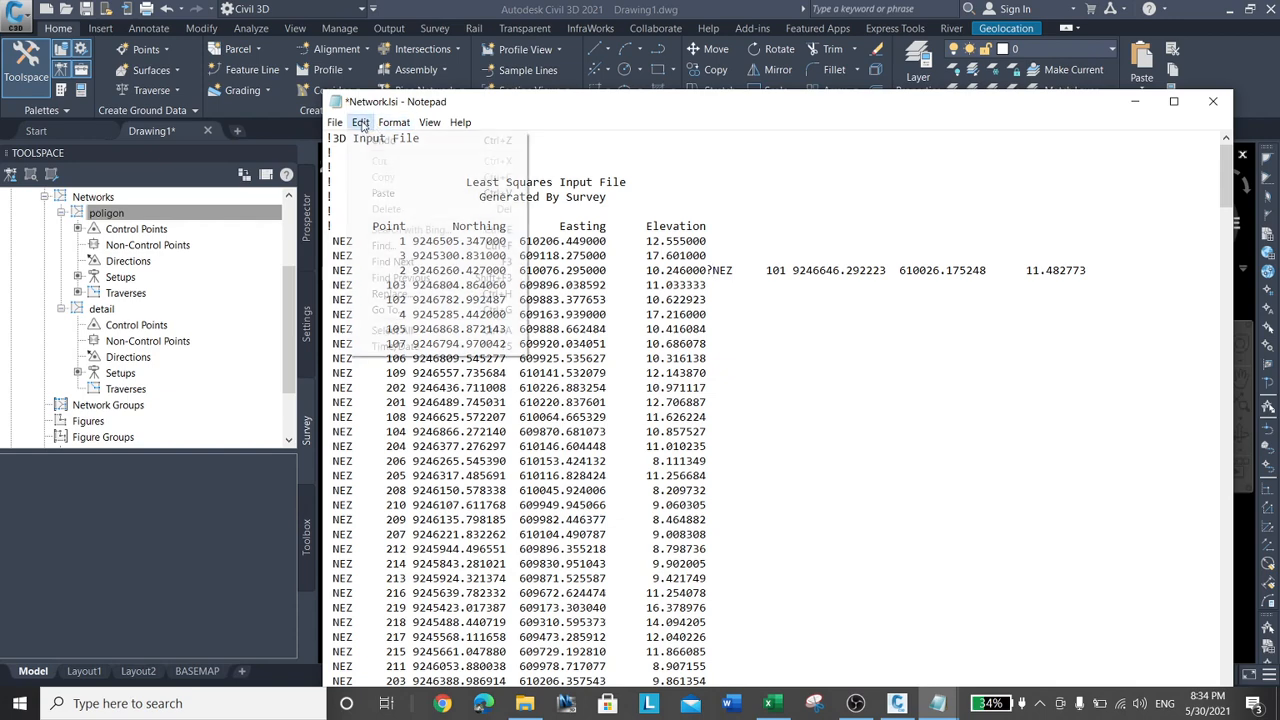
mouse_move(376, 136)
left_click(385, 140)
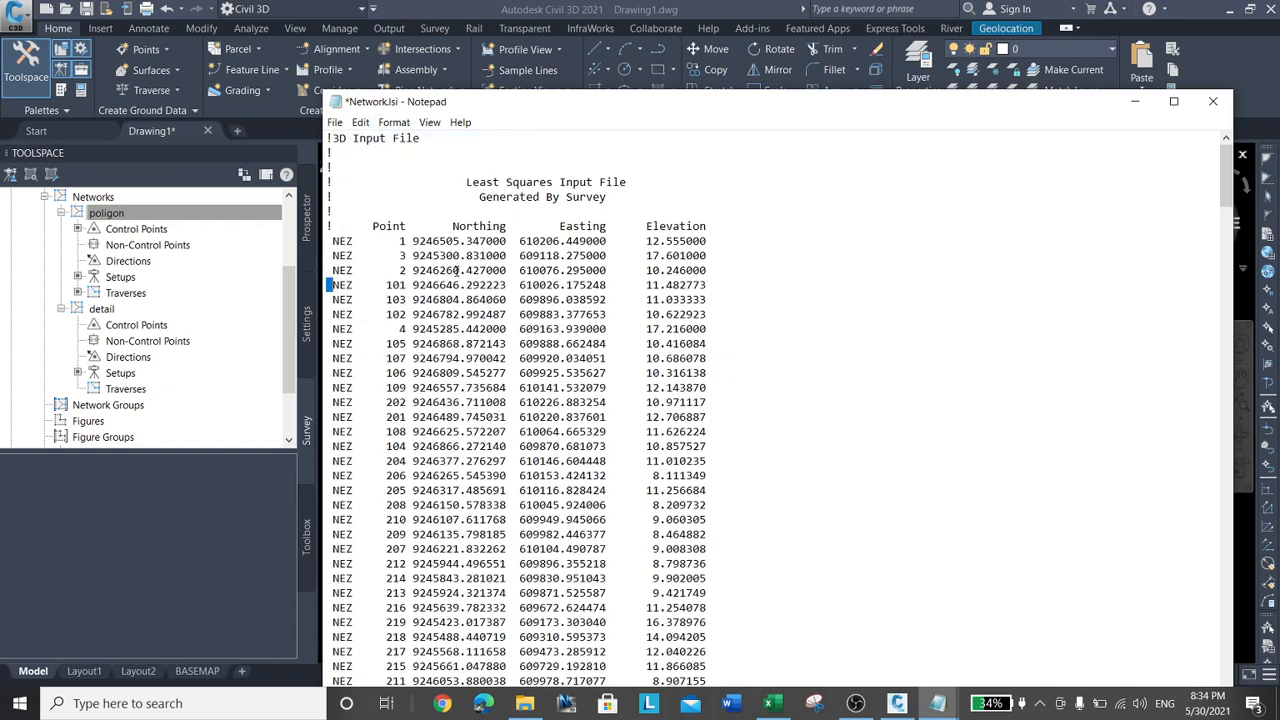
Prefix the NEZ lines of the points from 101 down to 205 in the list with "?", skipping control point 4
key("Left")
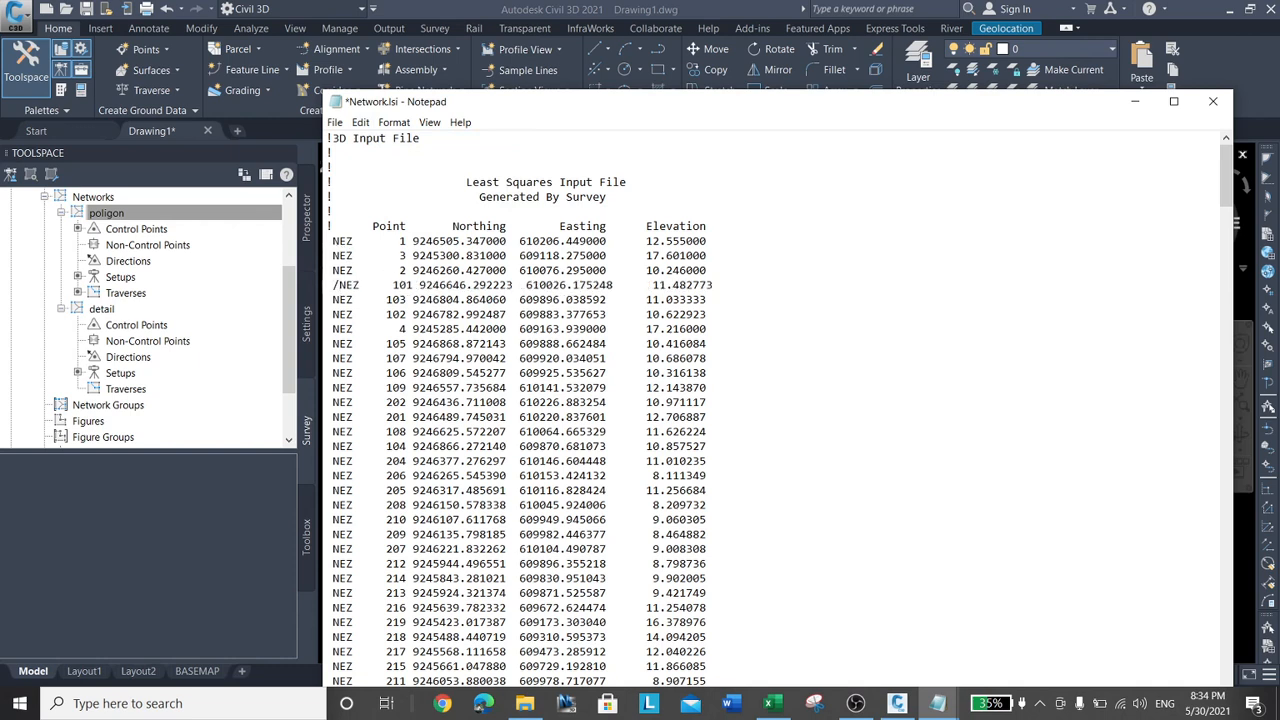
type("!")
left_click(335, 299)
type("!")
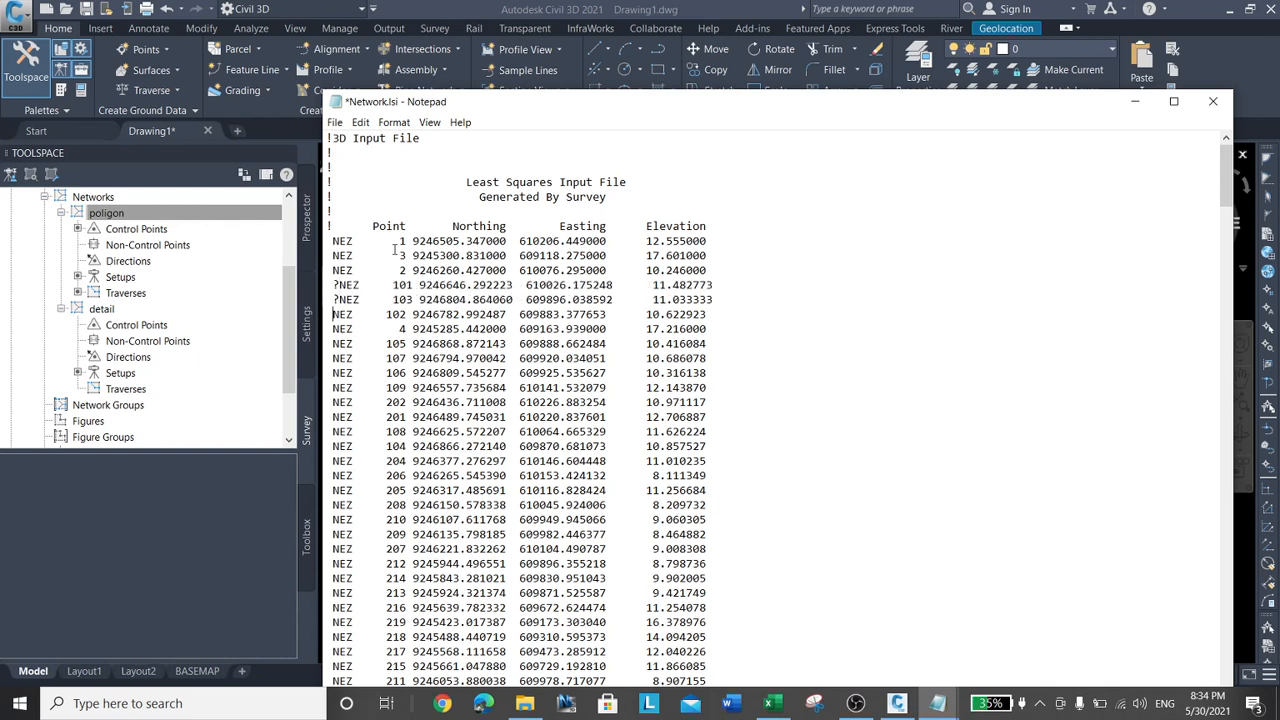
left_click(335, 314)
type("?")
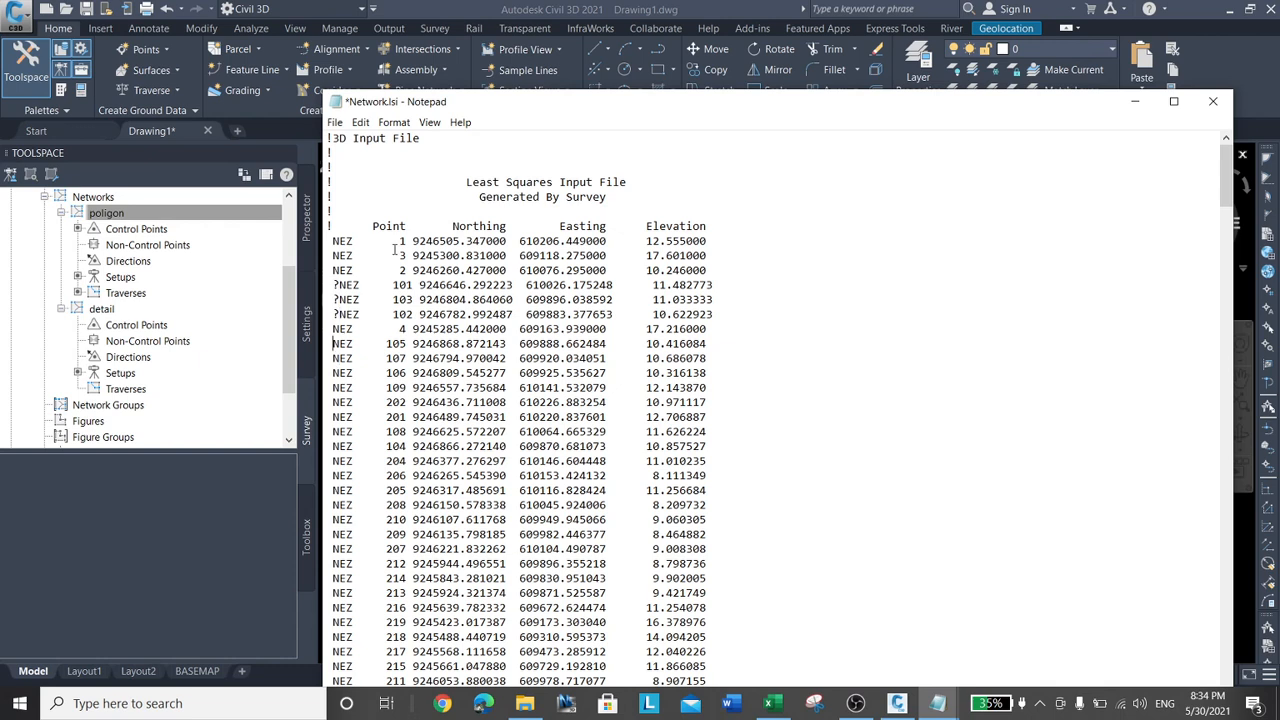
type("?")
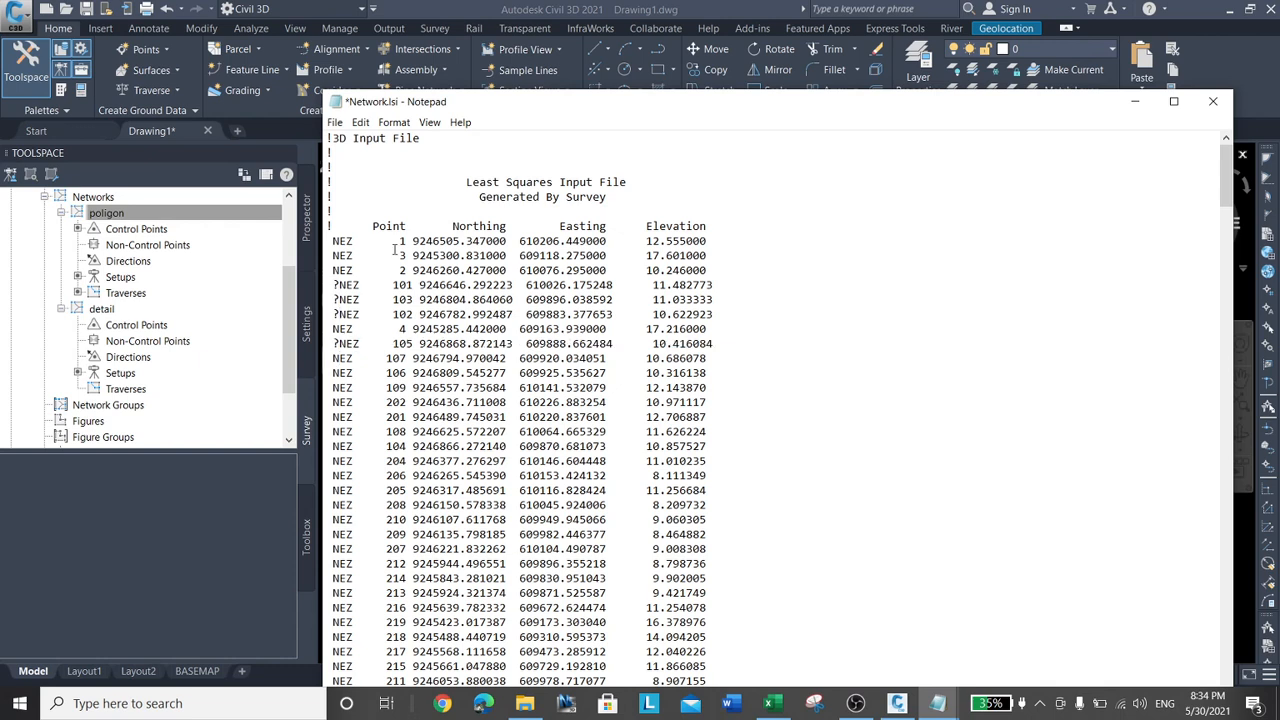
left_click(335, 358)
type("?")
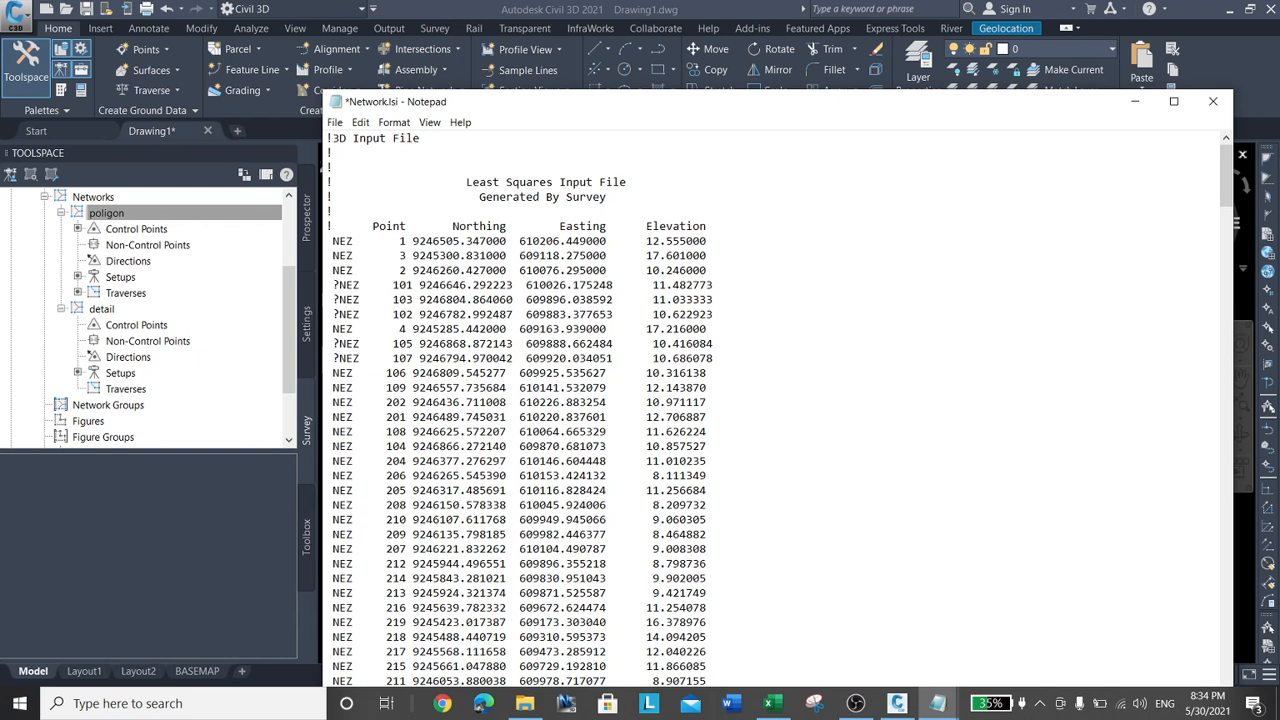
key("shift+Right")
key("Down")
key("Left")
type("?")
key("Down")
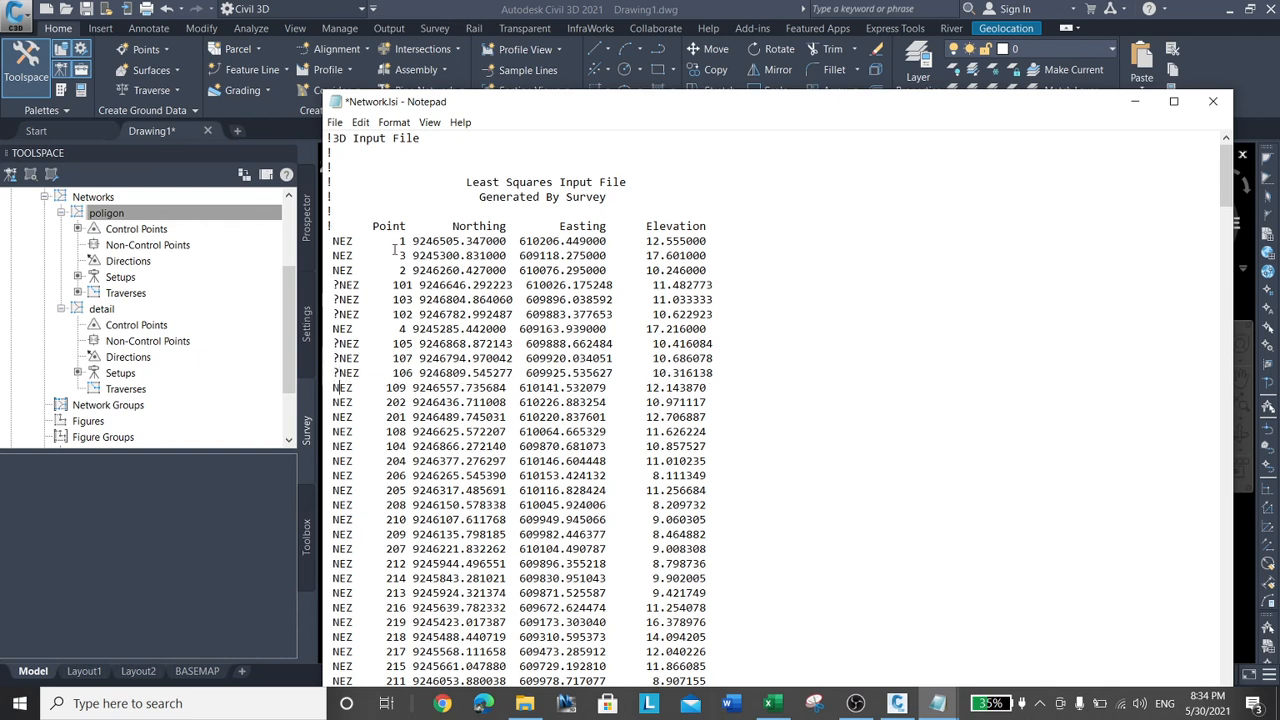
key("Left")
type("?")
type("?")
key("Down")
key("Left")
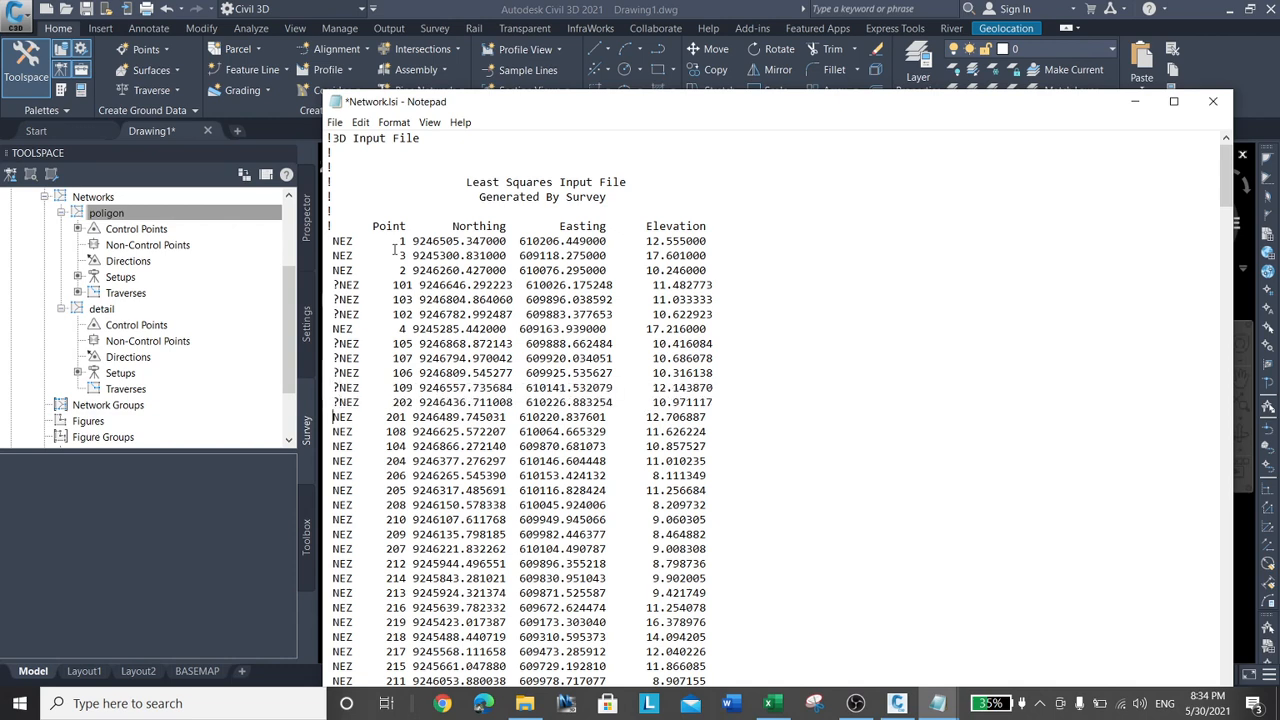
type("?")
key("Down")
key("Left")
type("??")
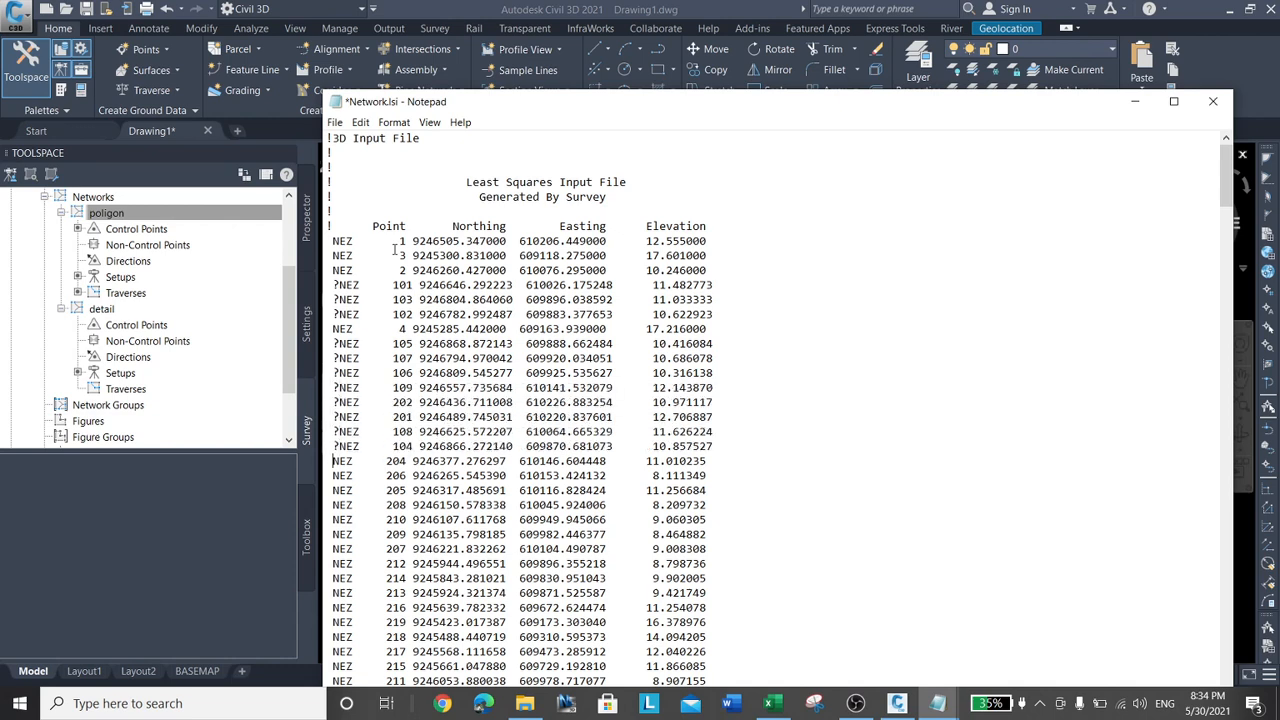
key("Down")
key("Left")
type("?")
key("Down")
key("Left")
type("??")
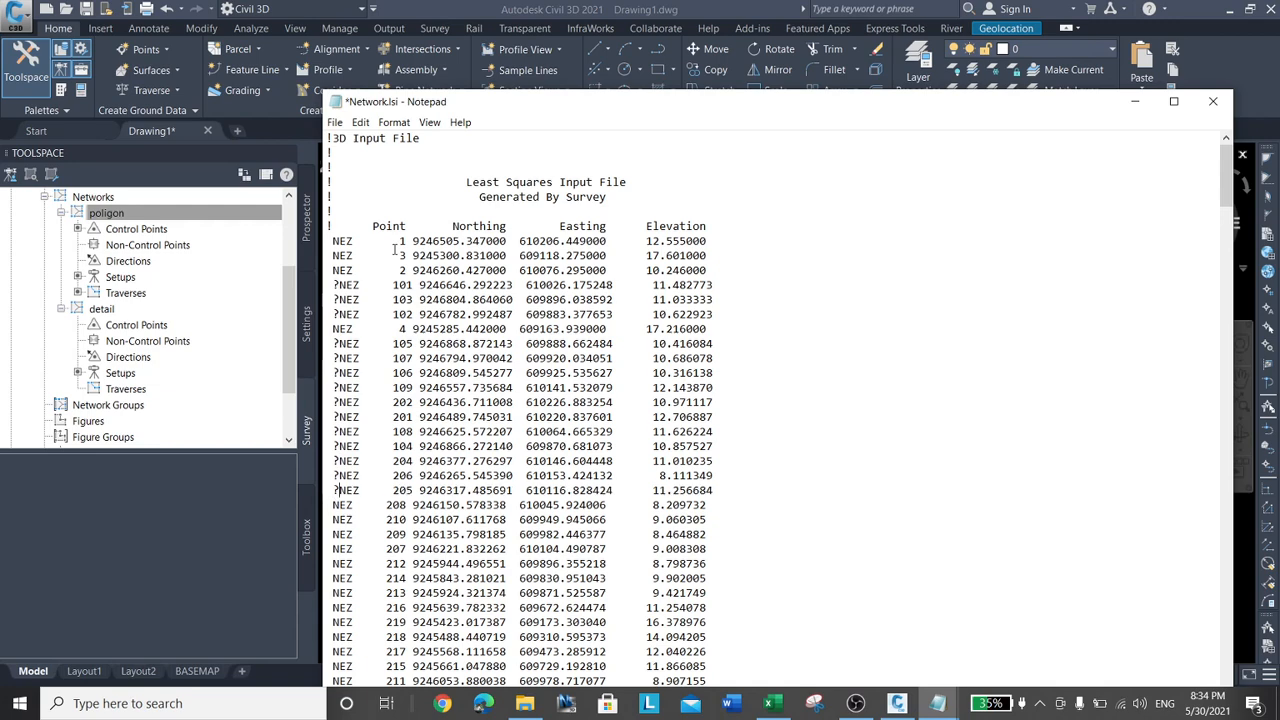
Replace all occurrences of "NEZ" with "?NEZ" in the input file and close the replace dialog
key("Down")
key("Left")
scroll(463, 433, "down", 4)
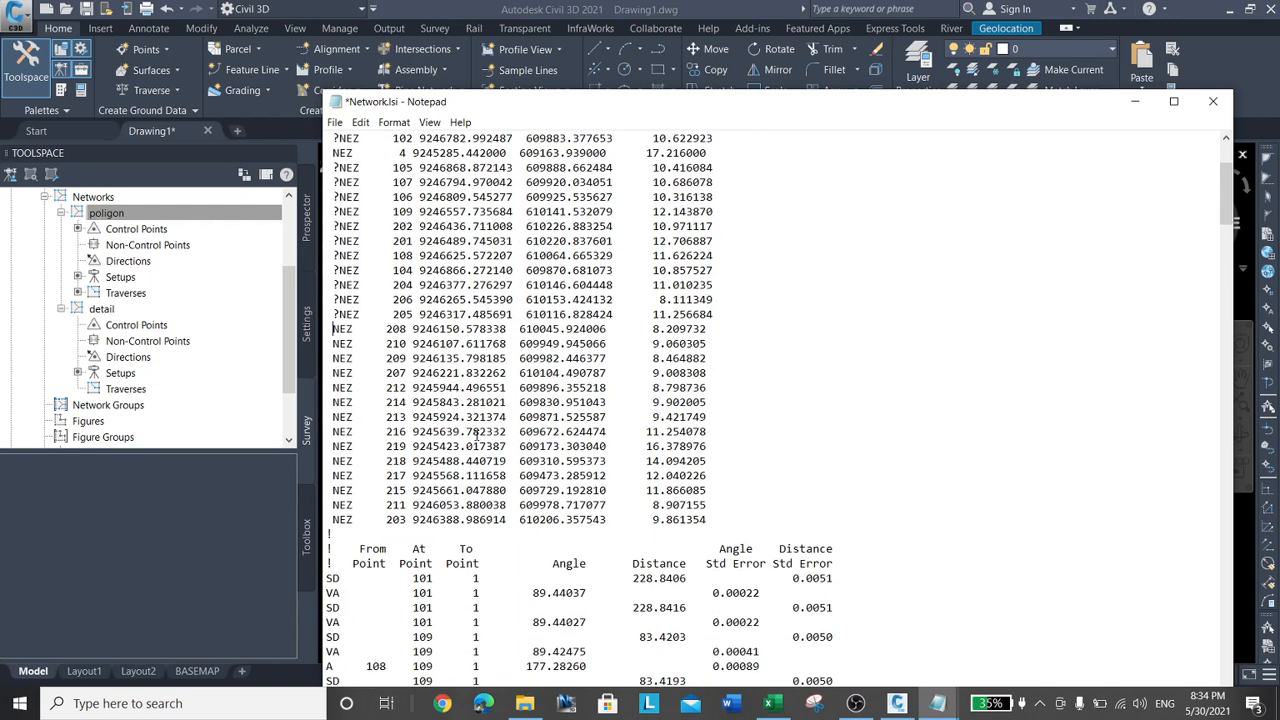
left_click(361, 519, "shift")
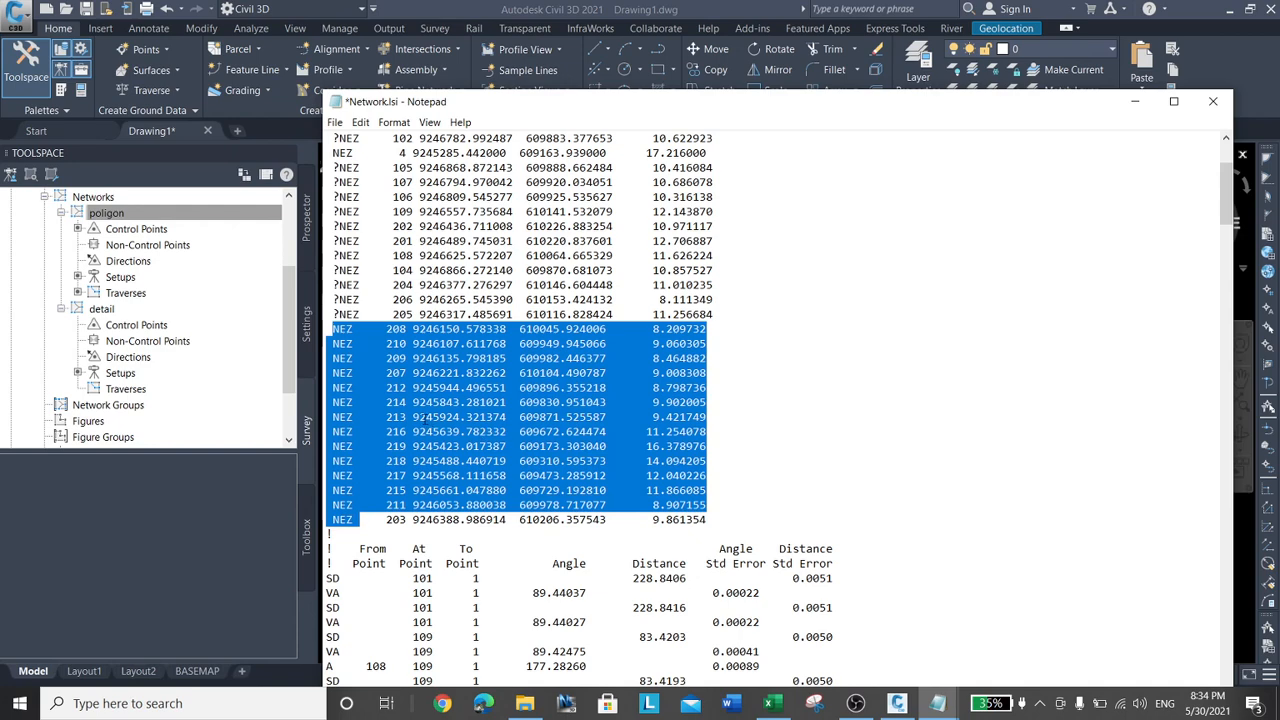
key("ctrl+h")
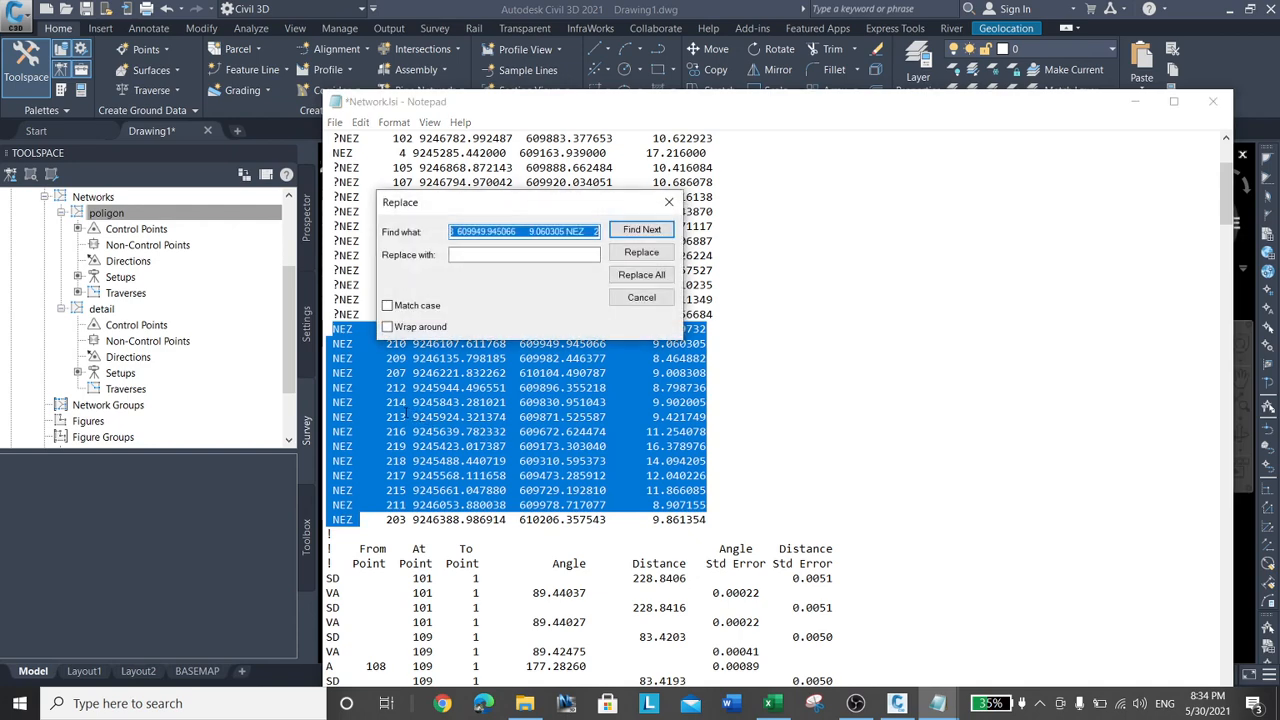
type("NEZ")
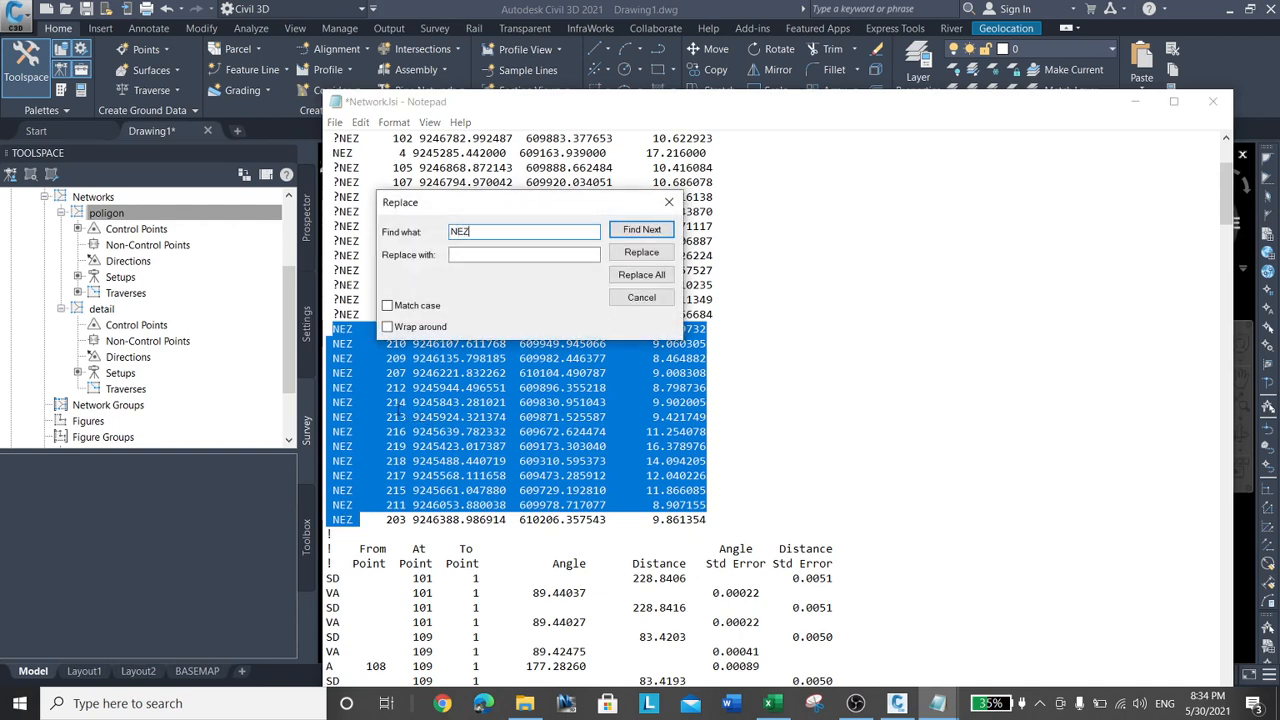
type("?")
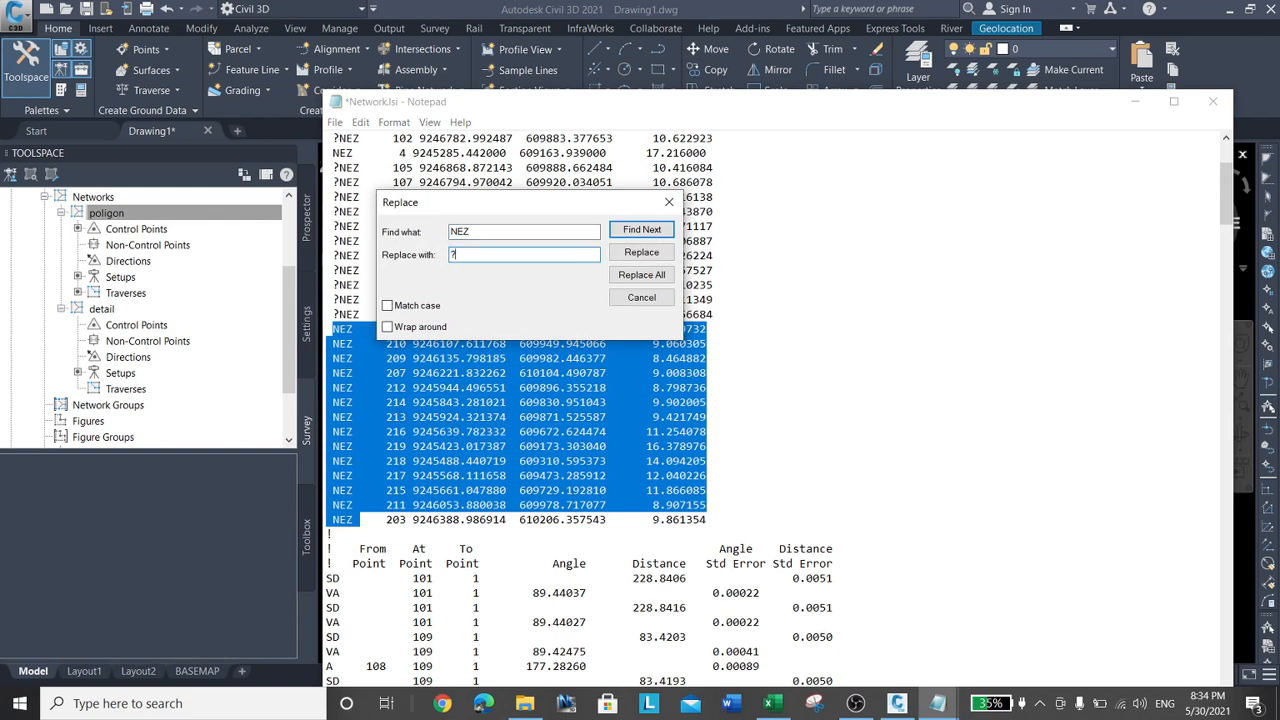
type("NEZ")
left_click(660, 282)
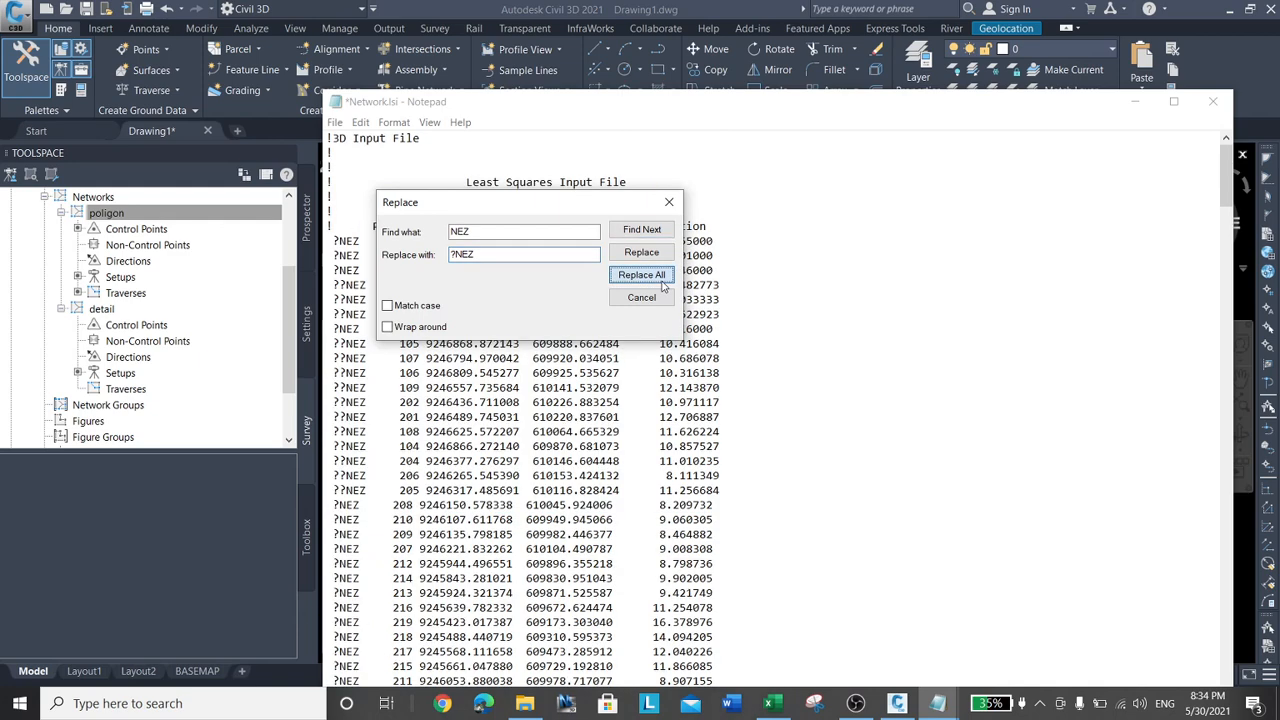
left_click(669, 202)
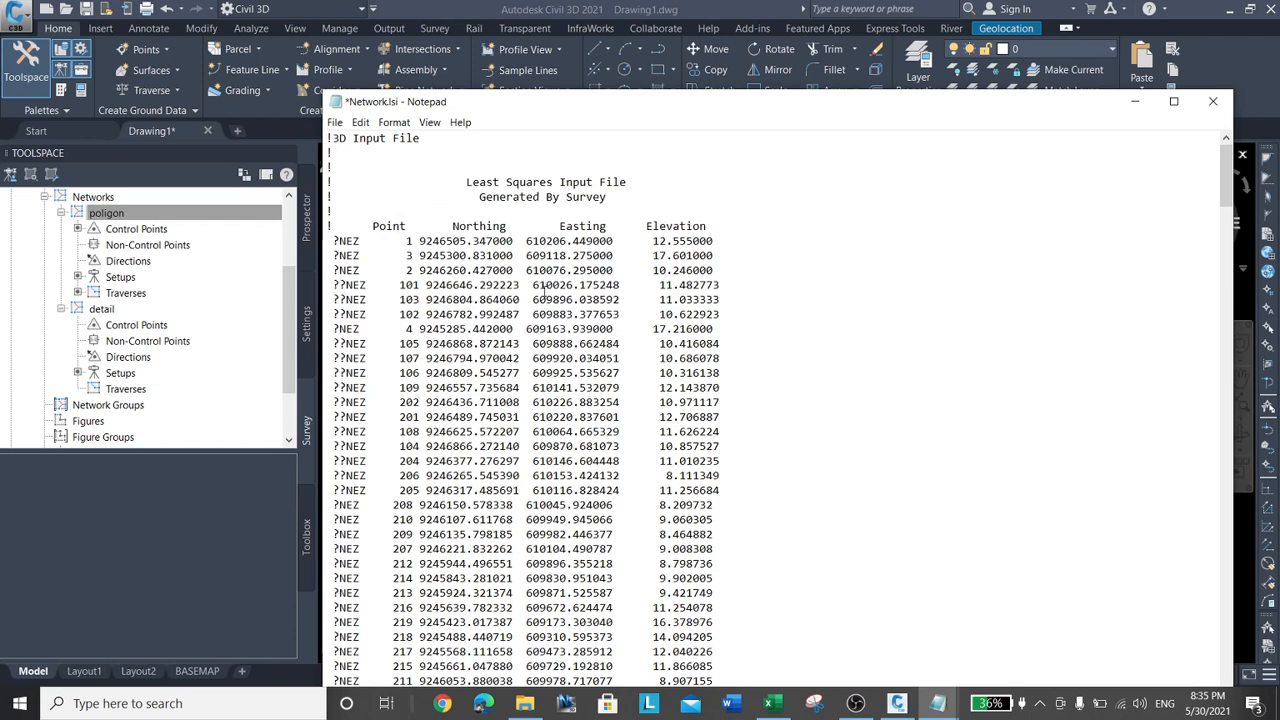
Remove the duplicate question mark from each "??NEZ" line, from point 101 down to point 205 in the list
key("BackSpace")
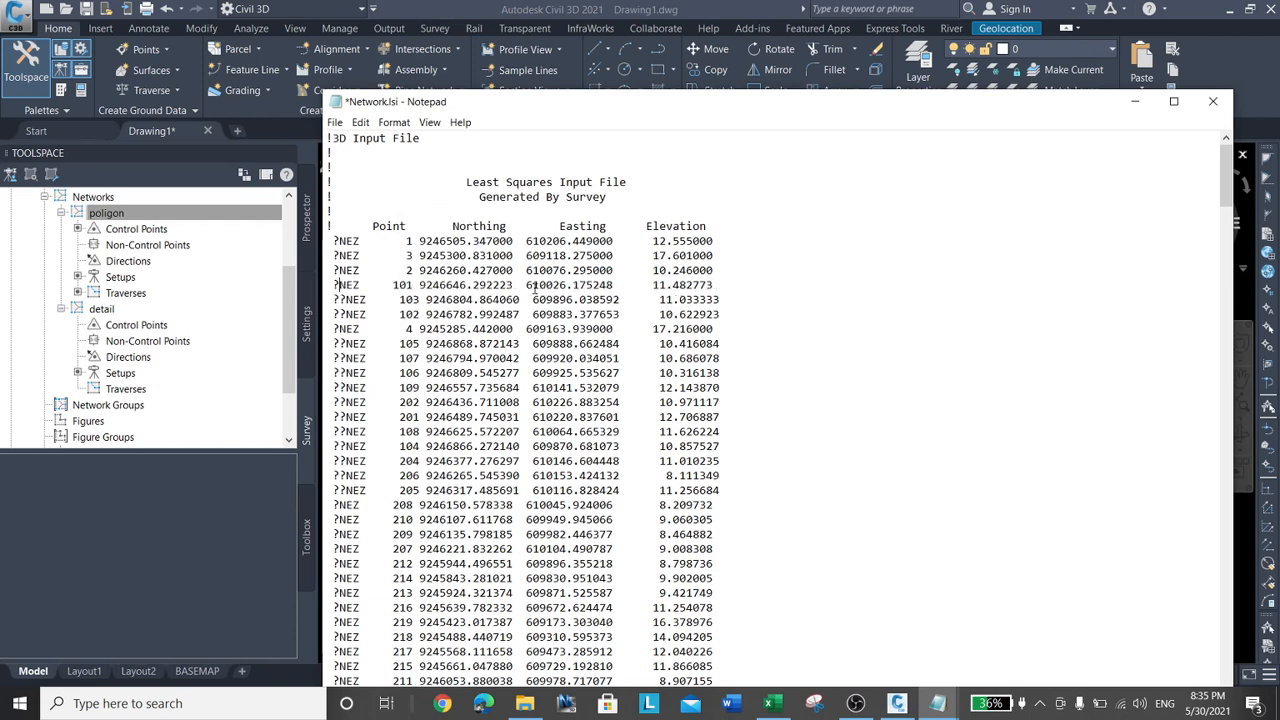
key("Down")
key("Delete")
key("Down")
key("Delete")
key("Down")
key("Down")
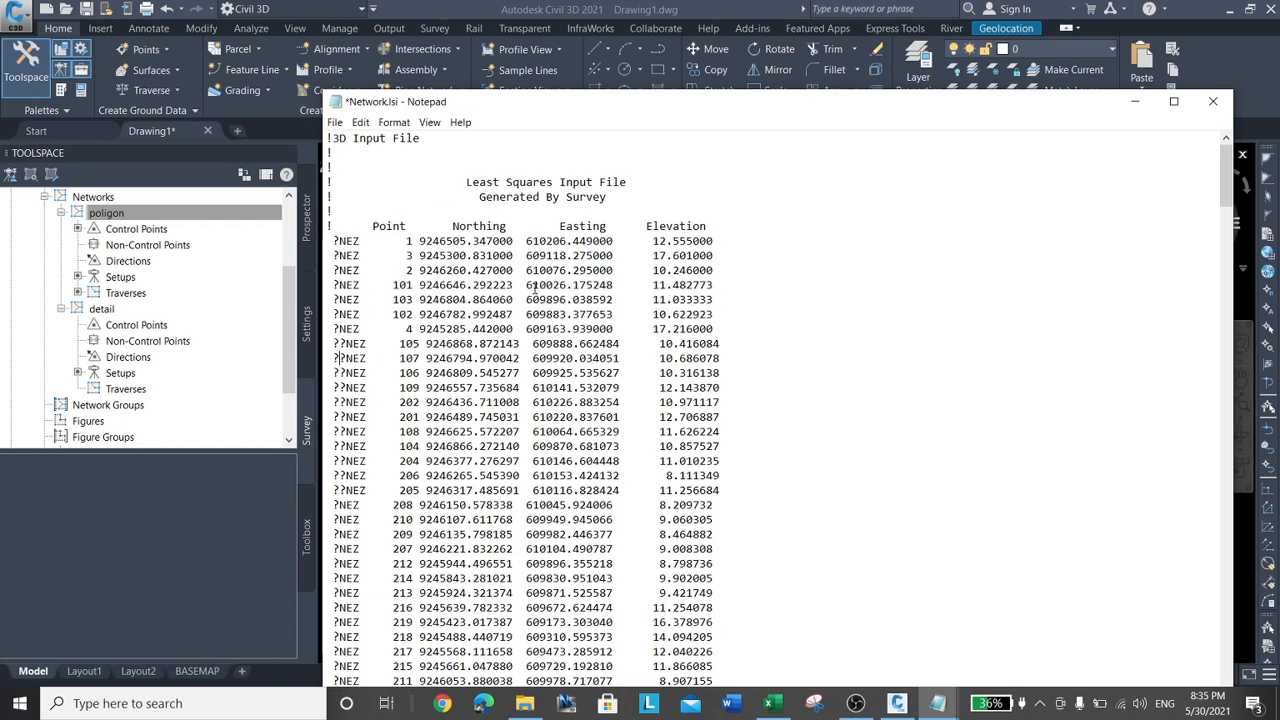
key("Delete")
key("Down")
key("Delete")
key("Down")
key("Delete")
key("Down")
key("Delete")
key("Down")
key("Delete")
key("Down")
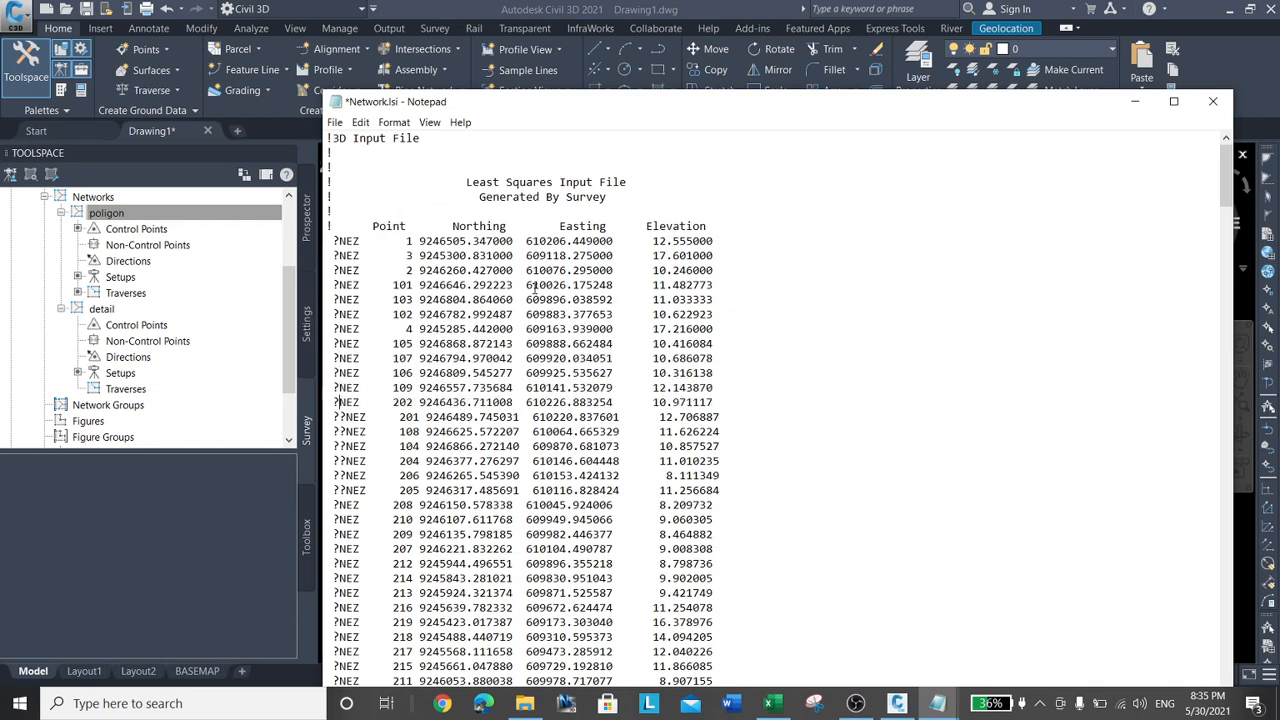
key("Delete")
key("Down")
key("Delete")
key("Down")
key("Delete")
key("Down")
key("Delete")
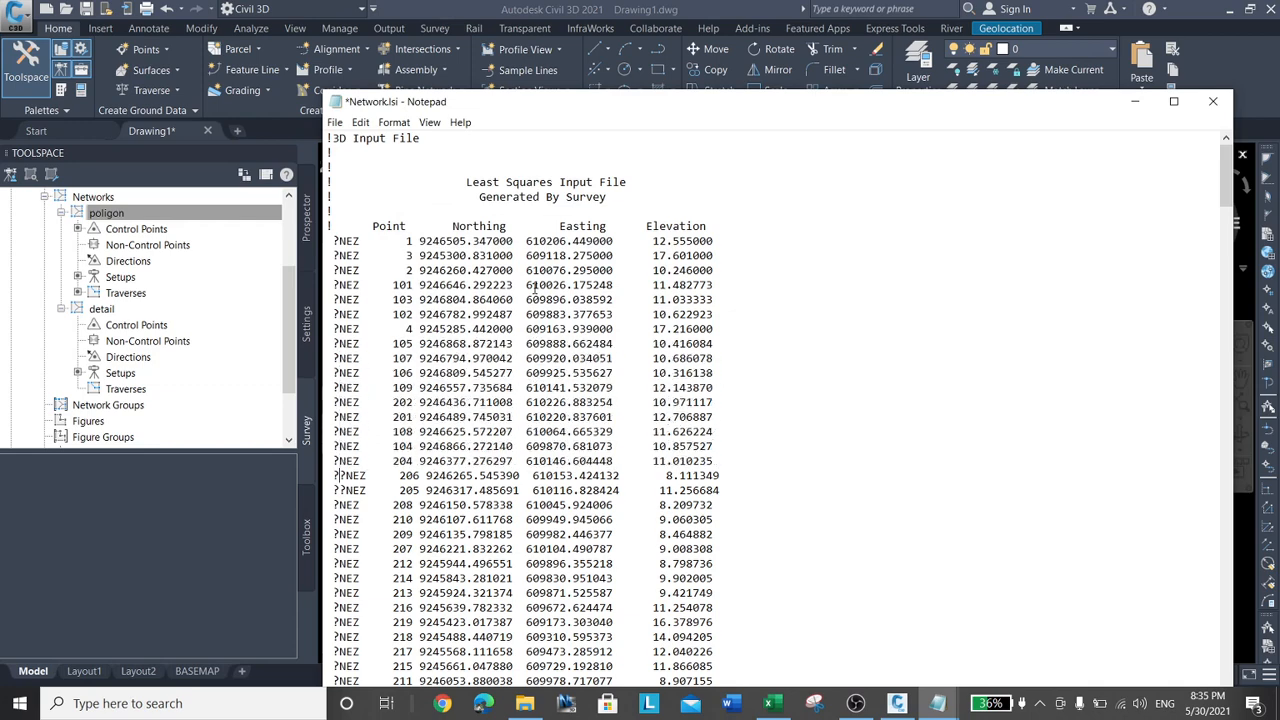
key("Down")
key("Delete")
key("Down")
key("Delete")
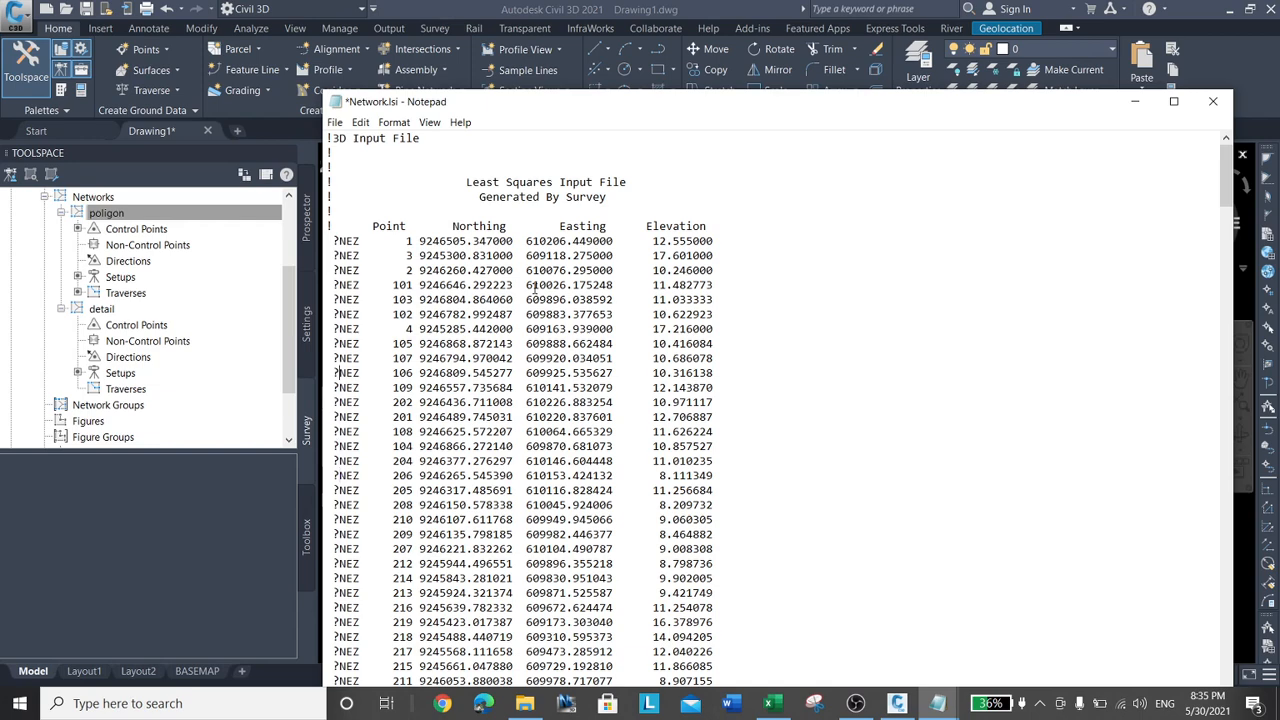
Remove the "?" prefix from the NEZ lines of control points 1, 3, 2 and 4
key("ctrl+Home")
key("Delete")
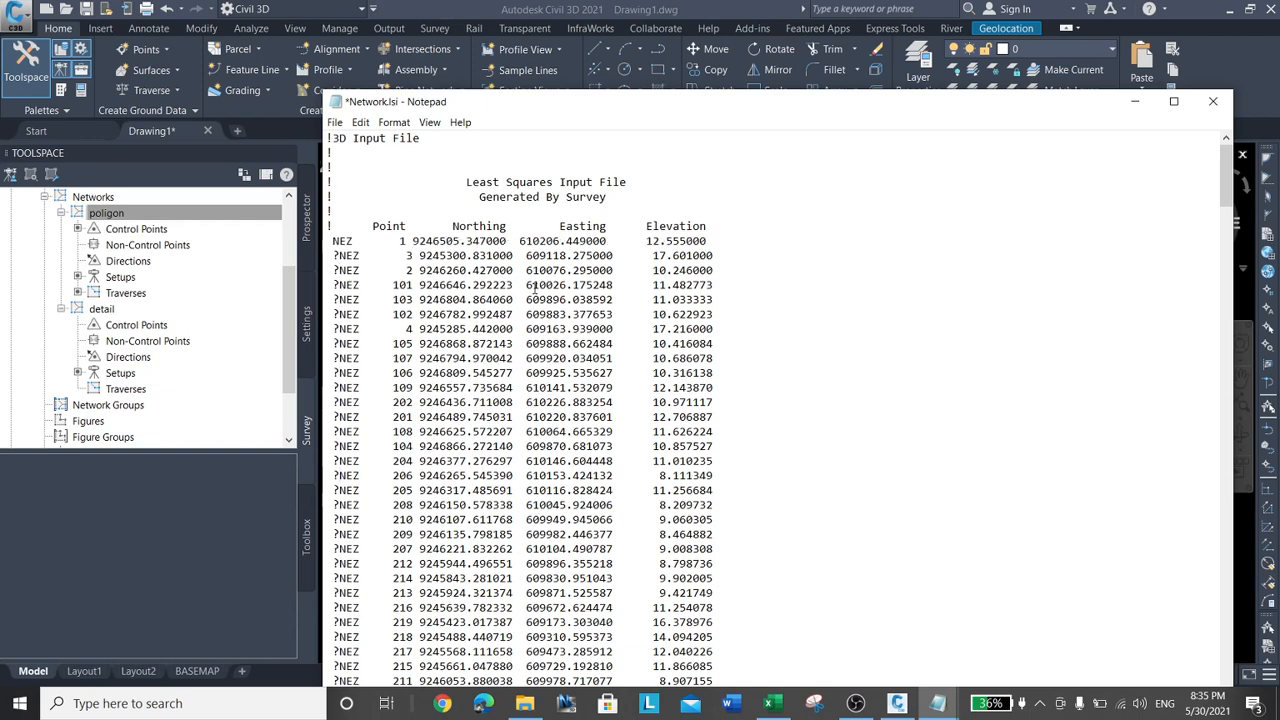
key("Delete")
key("Down")
key("Delete")
key("Down")
key("Down")
key("Down")
key("Down")
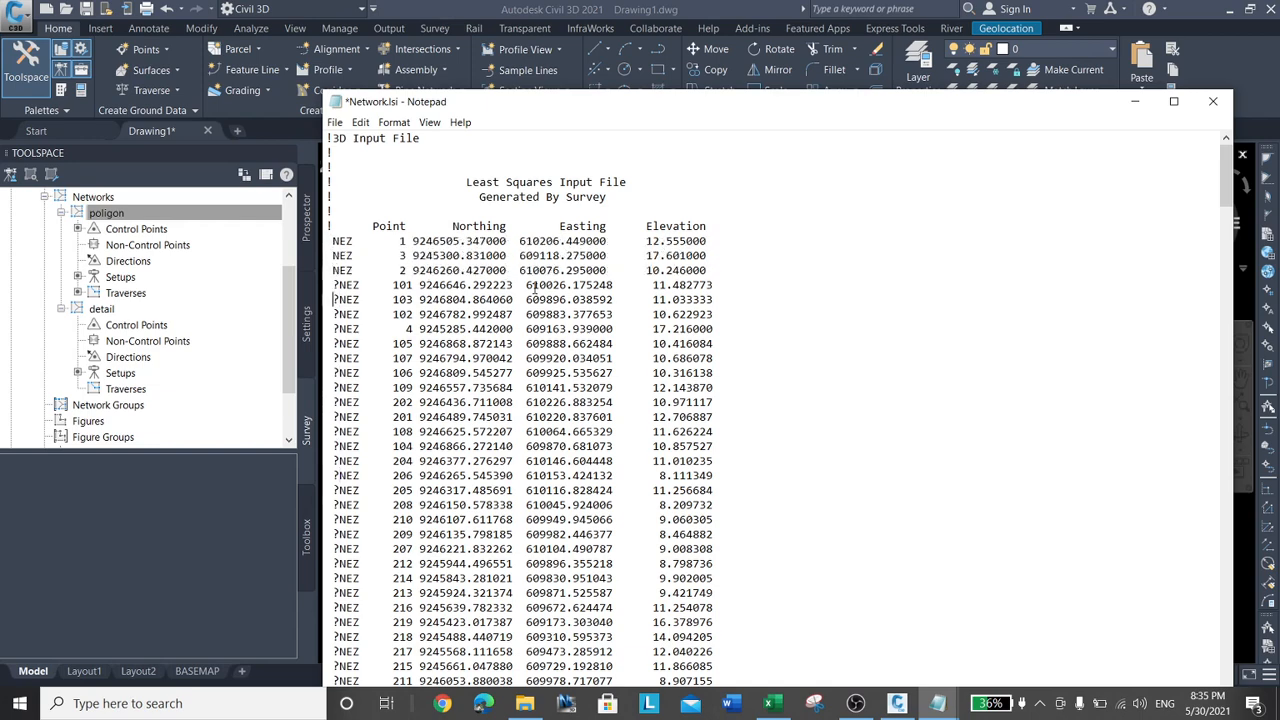
key("Delete")
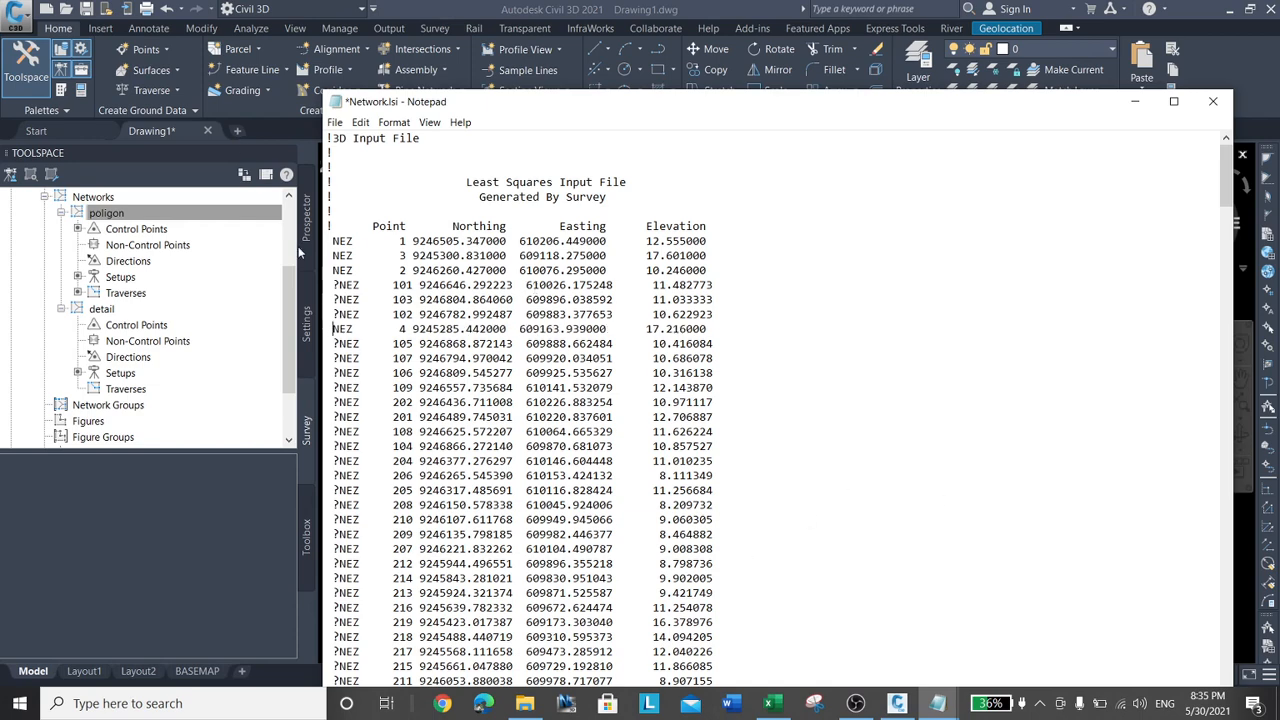
Check the prefixes throughout the edited point list and look through the observation records below it
scroll(598, 458, "down", 6)
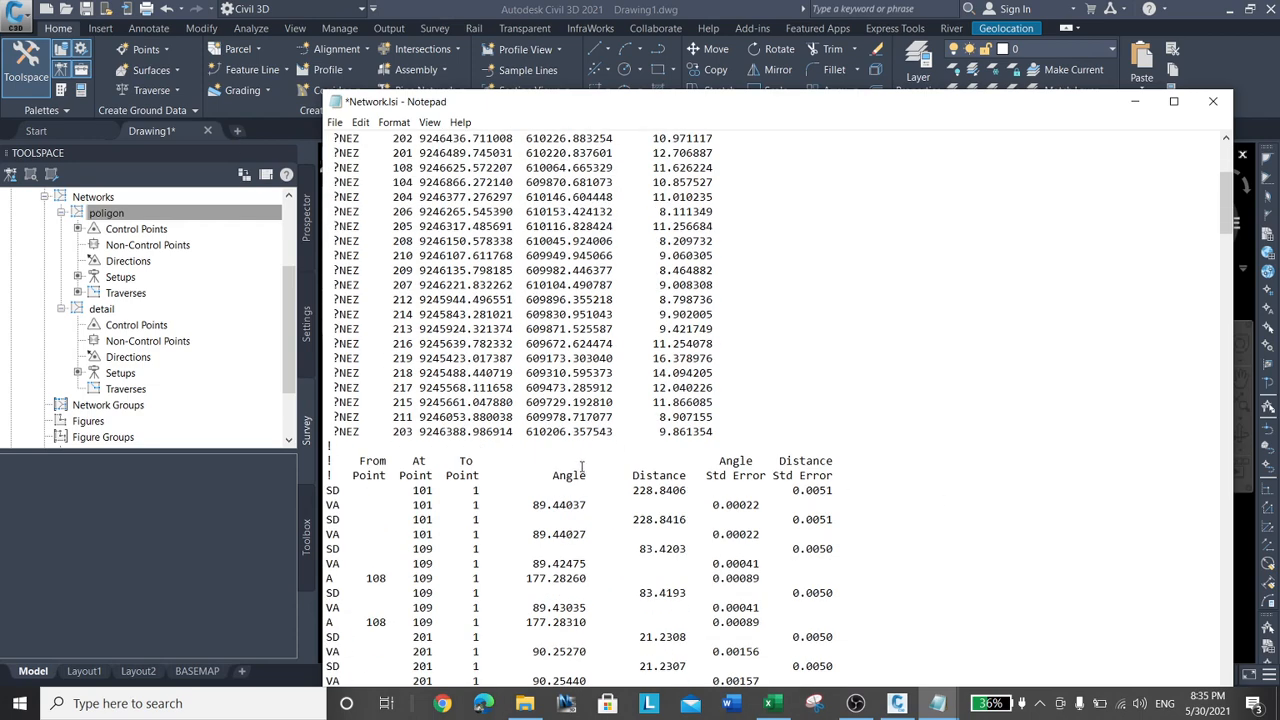
scroll(590, 460, "up", 6)
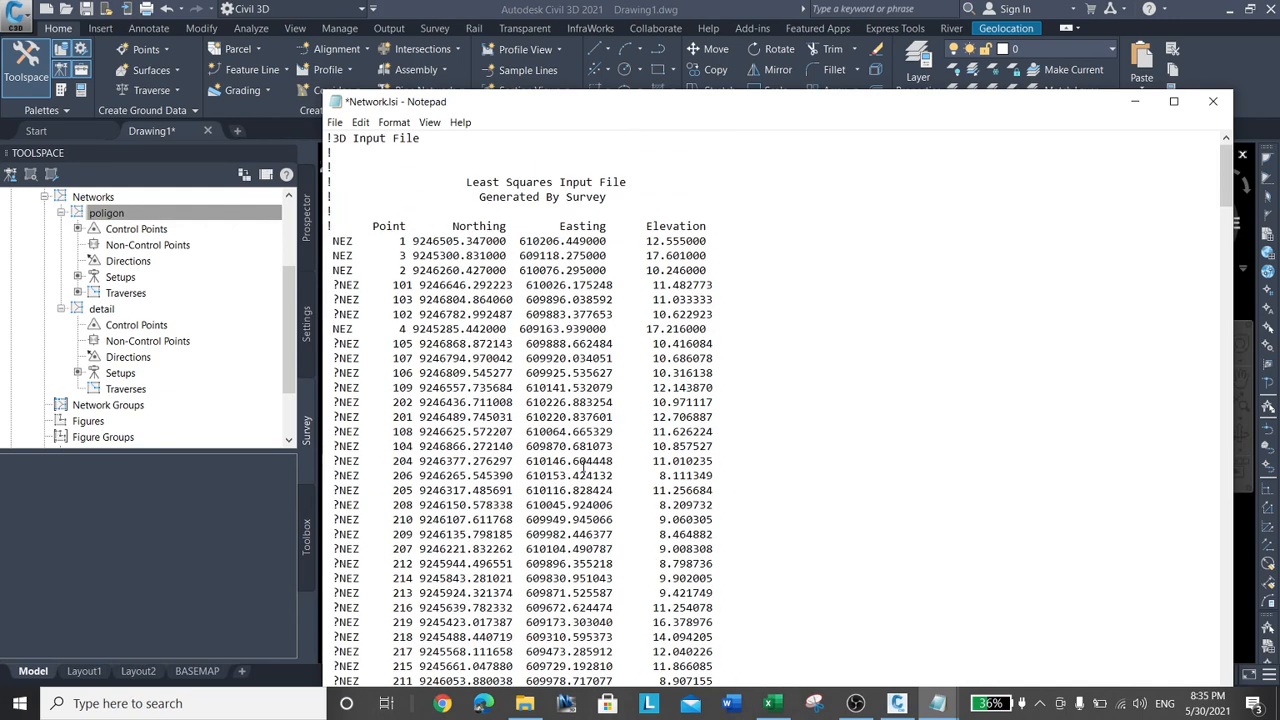
scroll(605, 446, "down", 15)
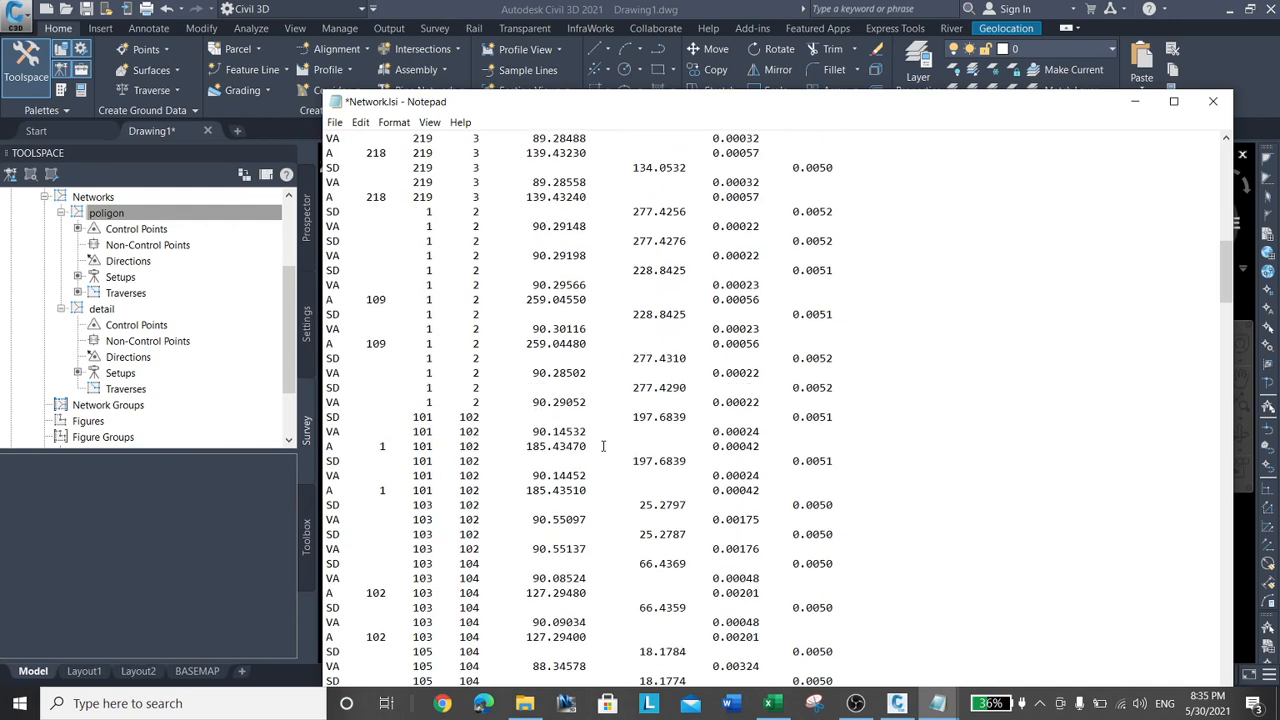
scroll(603, 446, "down", 7)
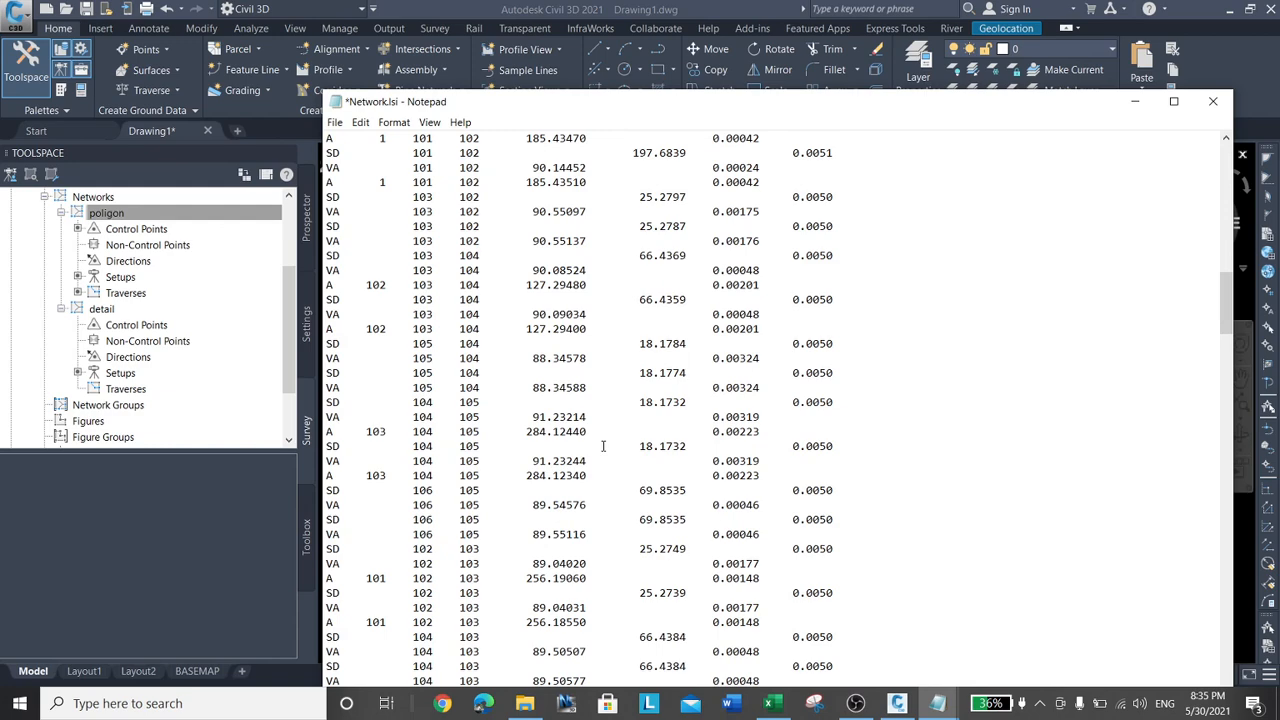
Try to comment out the first SD and VA records from point 3 to point 4 with "!"
scroll(610, 442, "up", 7)
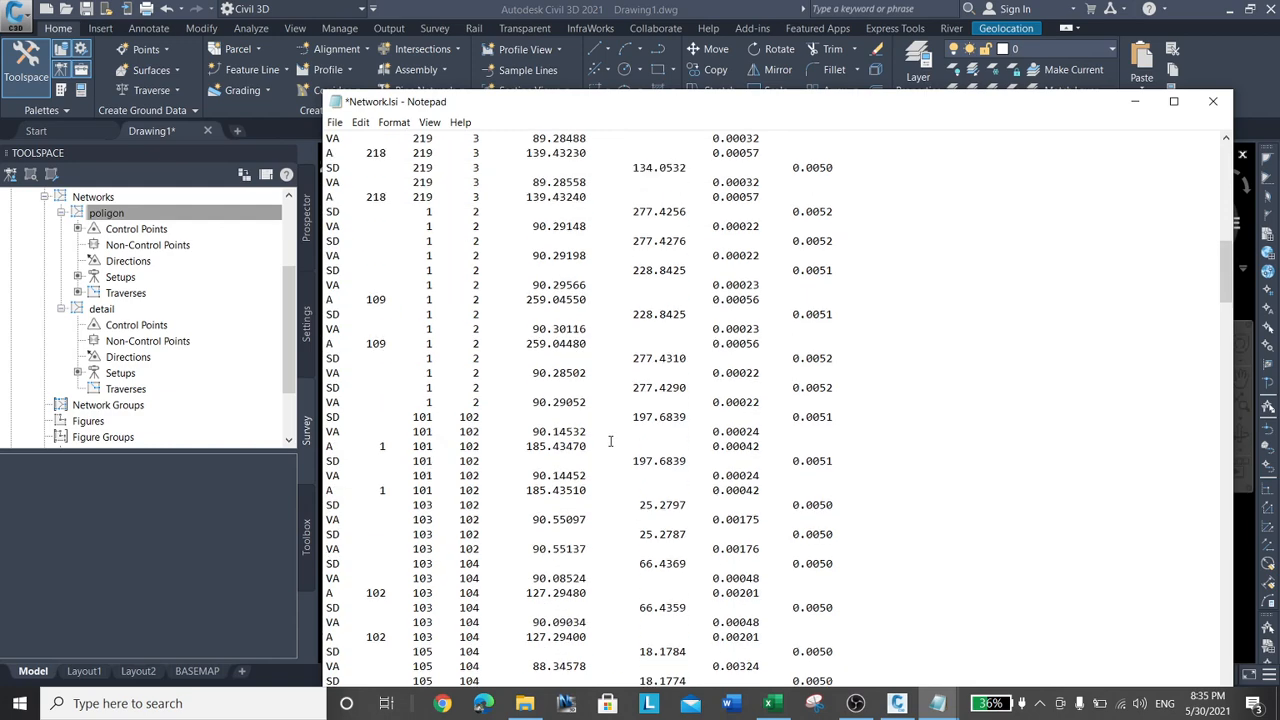
scroll(610, 442, "up", 3)
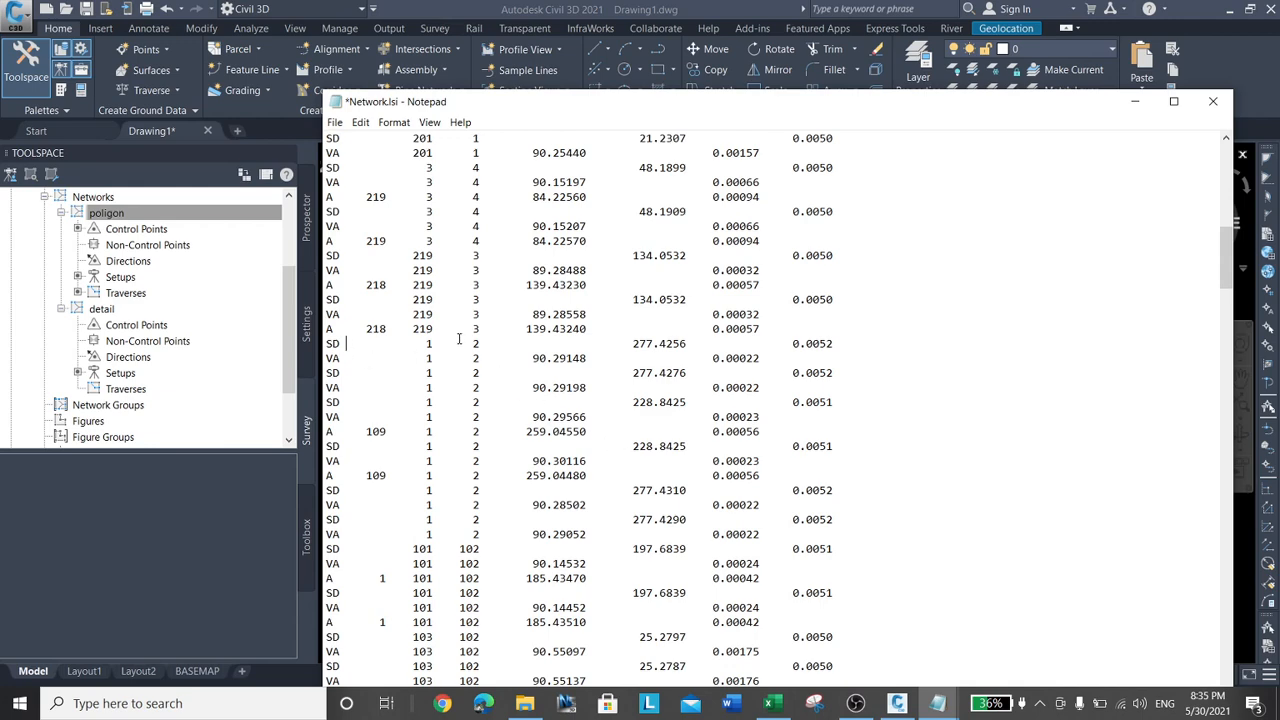
scroll(476, 408, "up", 9)
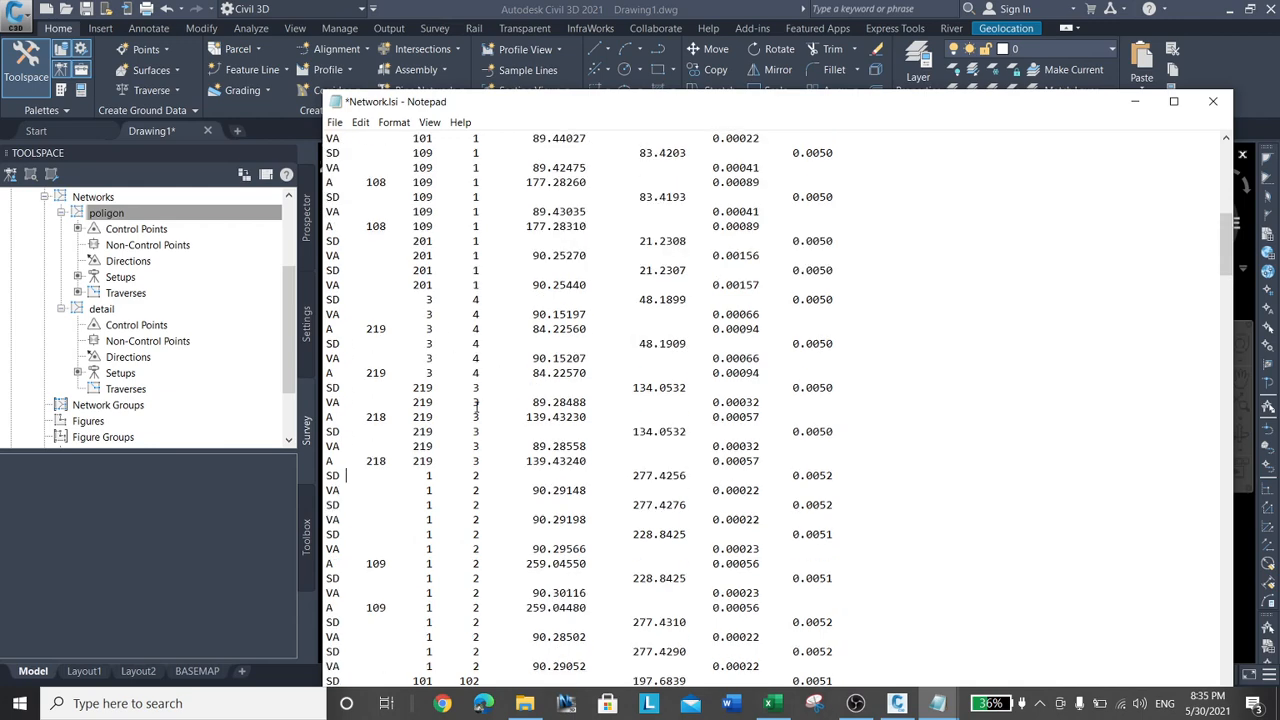
scroll(468, 414, "up", 7)
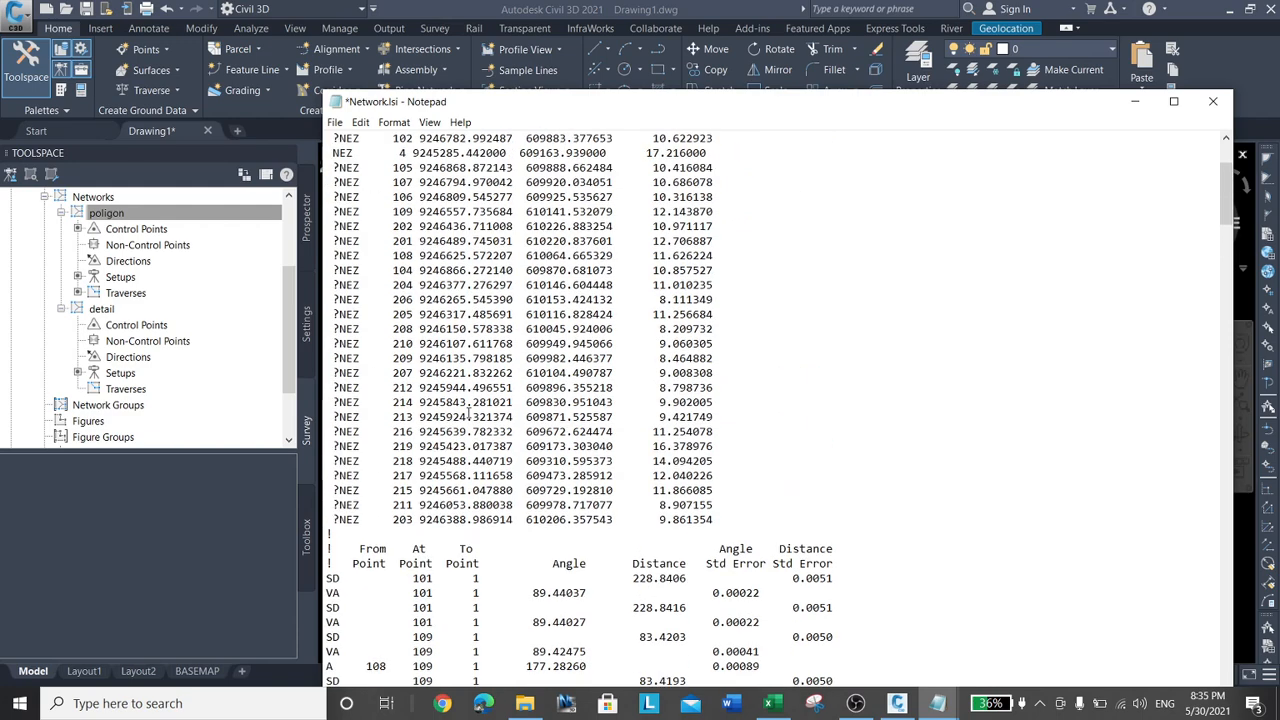
scroll(465, 420, "down", 10)
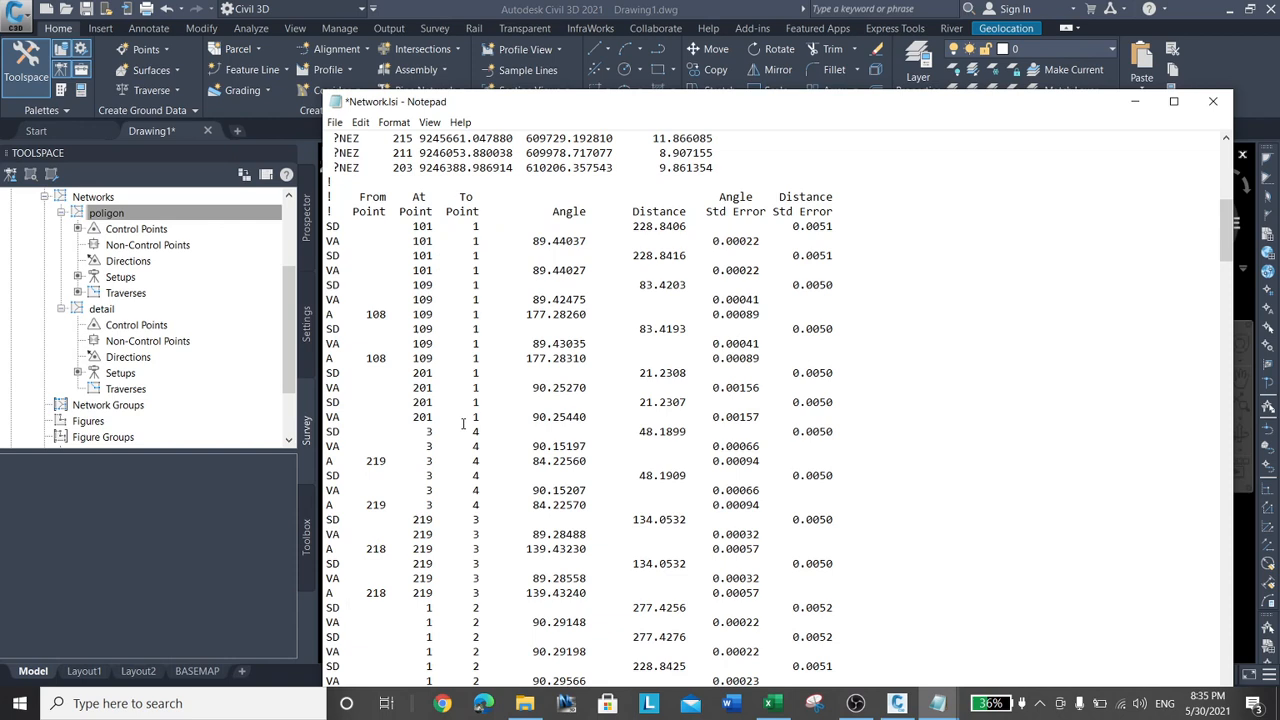
scroll(463, 424, "down", 1)
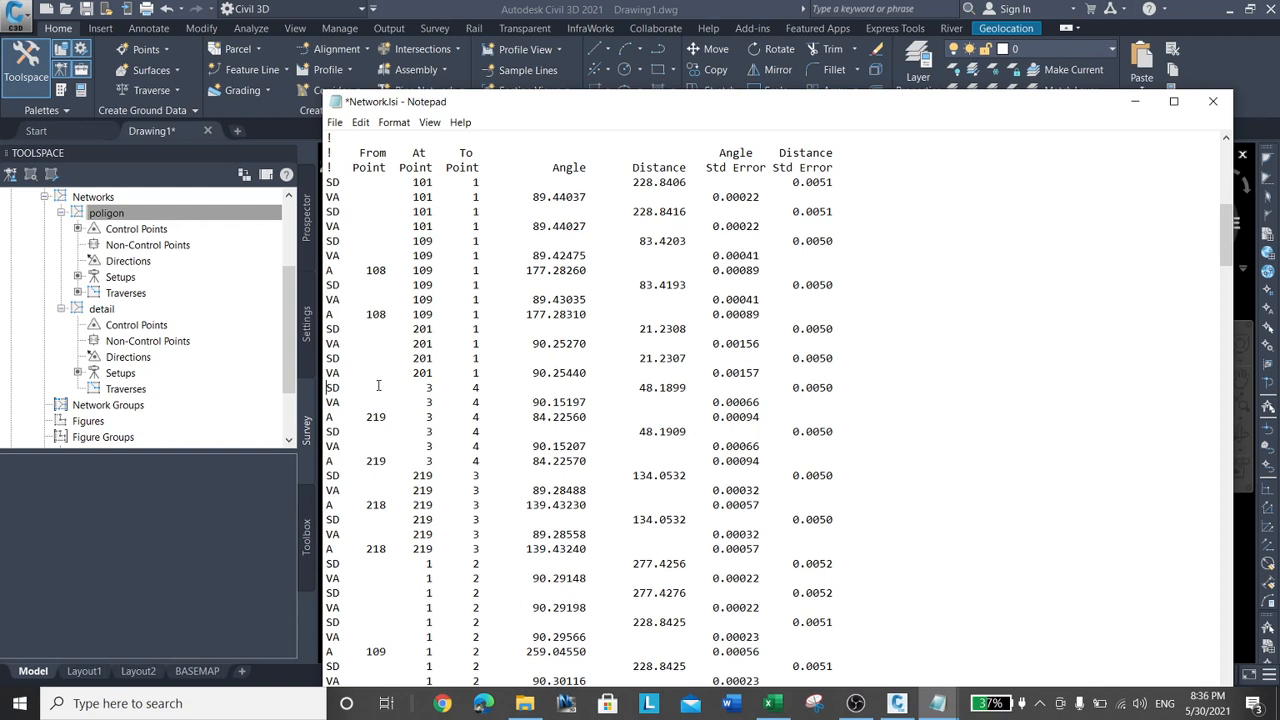
type("!")
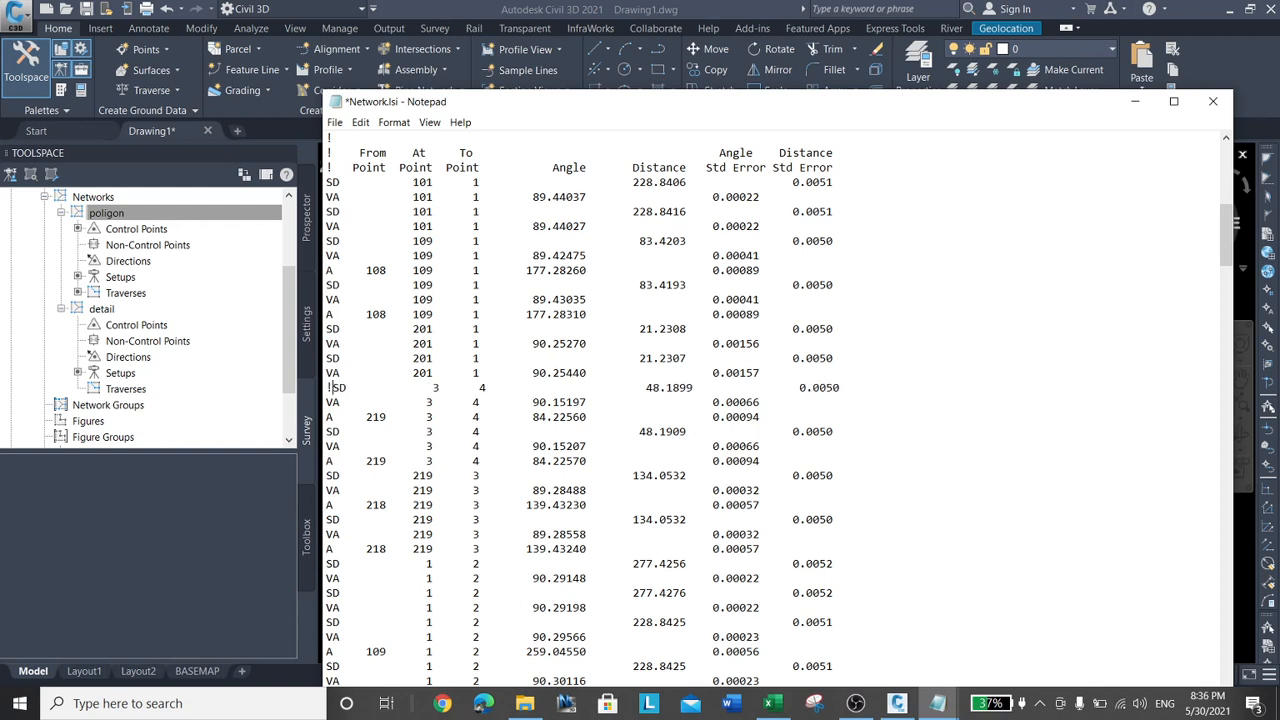
key("BackSpace")
type("!")
type("!")
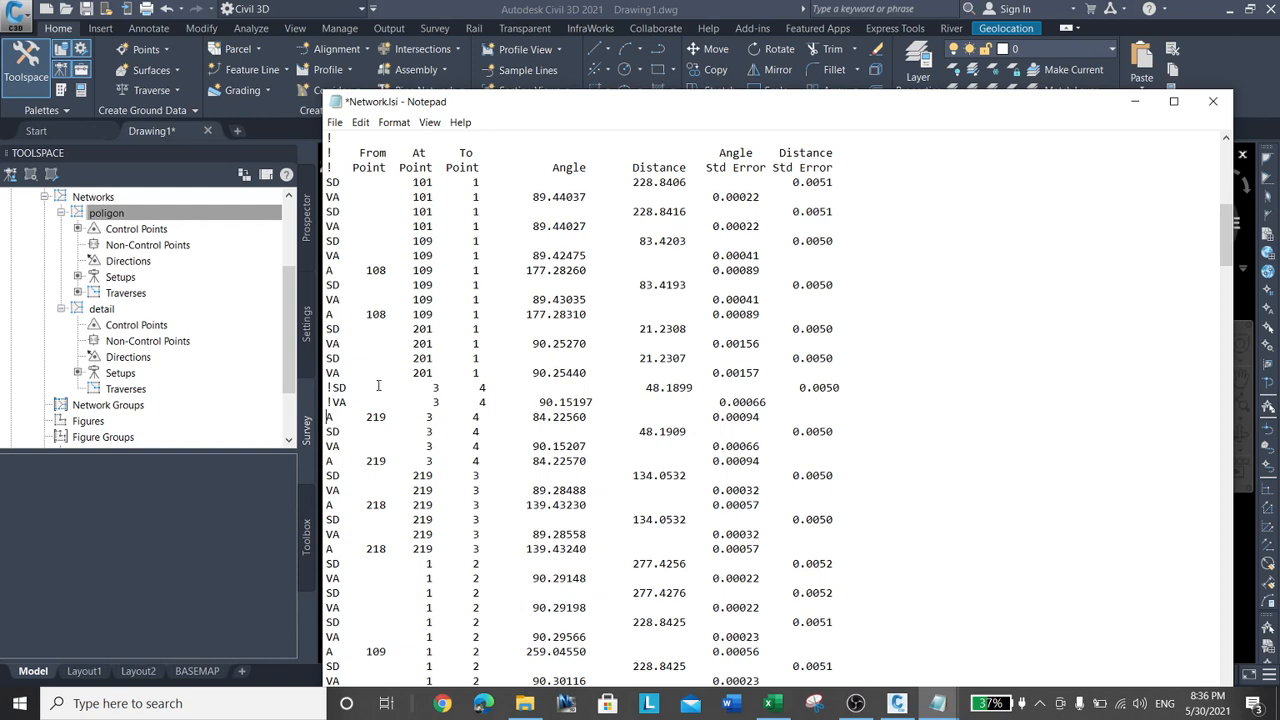
Remove the "!" from the SD and VA records between points 3 and 4, and save and close the input file
key("Down")
key("Down")
key("Down")
key("Down")
key("Down")
key("Down")
key("Down")
key("Down")
key("Down")
key("Down")
key("Down")
left_click(333, 388)
key("BackSpace")
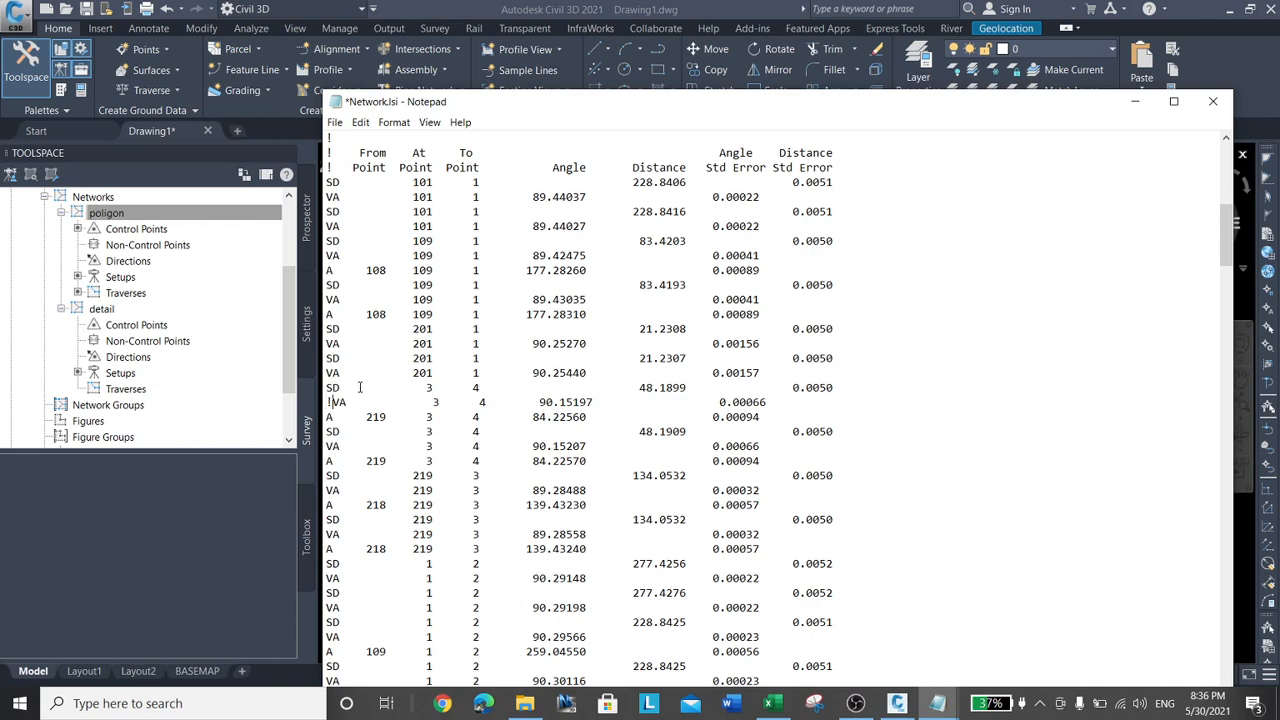
key("Down")
key("Delete")
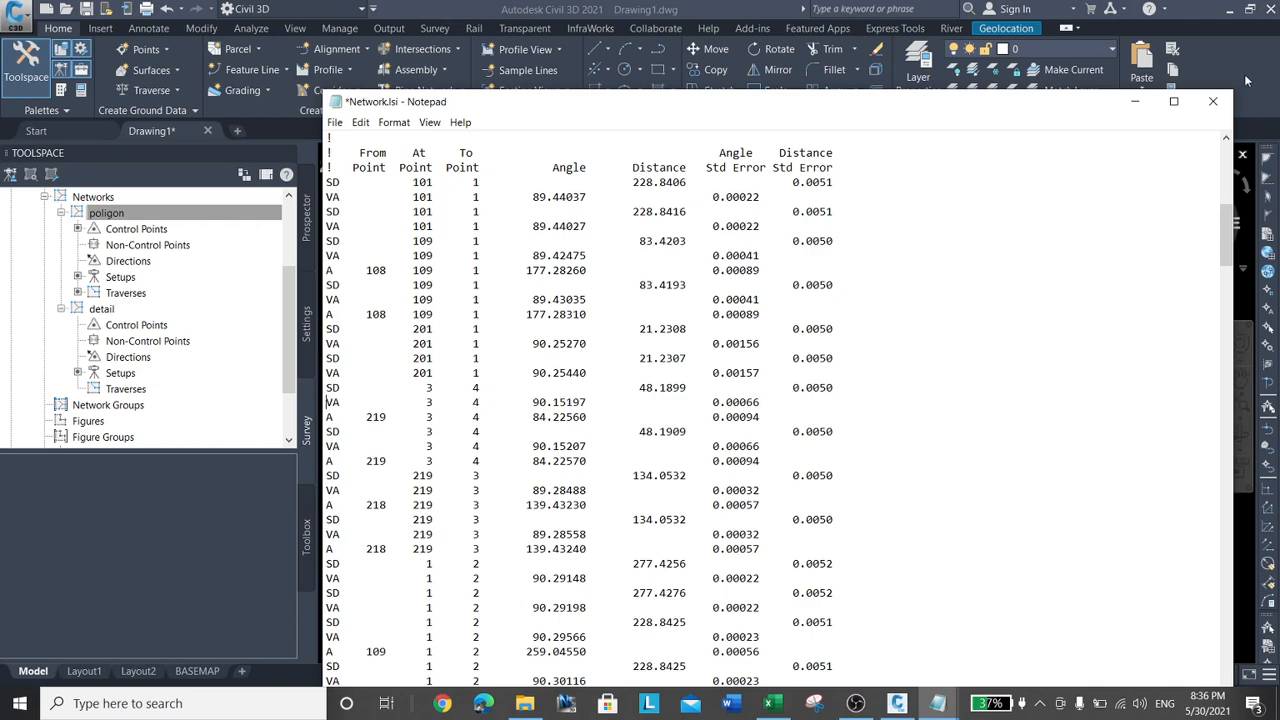
left_click(1214, 102)
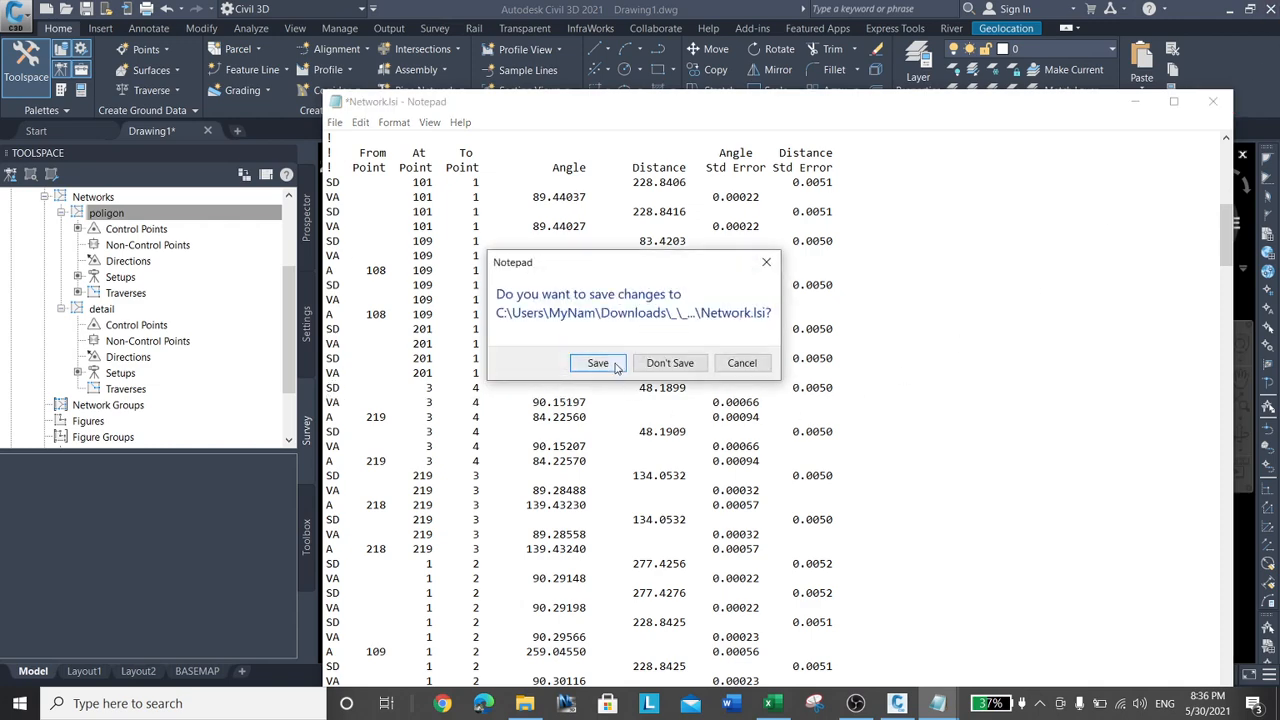
left_click(598, 364)
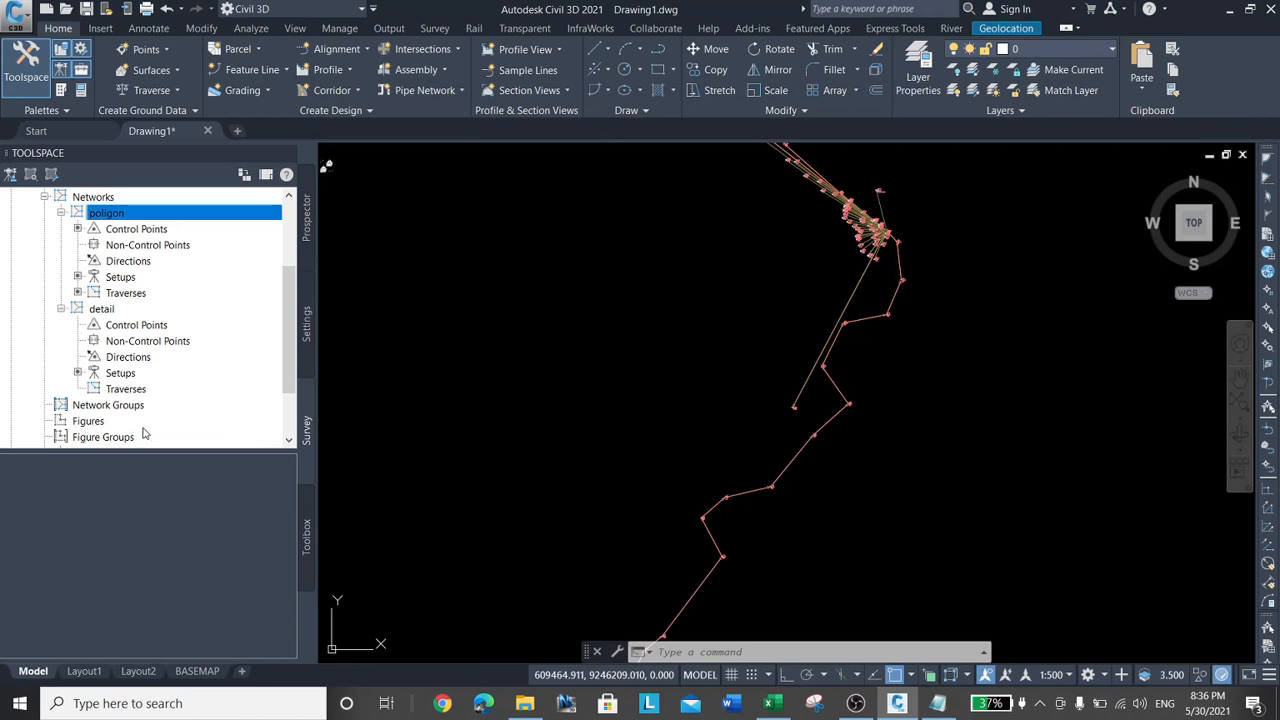
Run the least squares analysis on the poligon network with a 2D adjustment type, overwriting the existing network input file
right_click(130, 215)
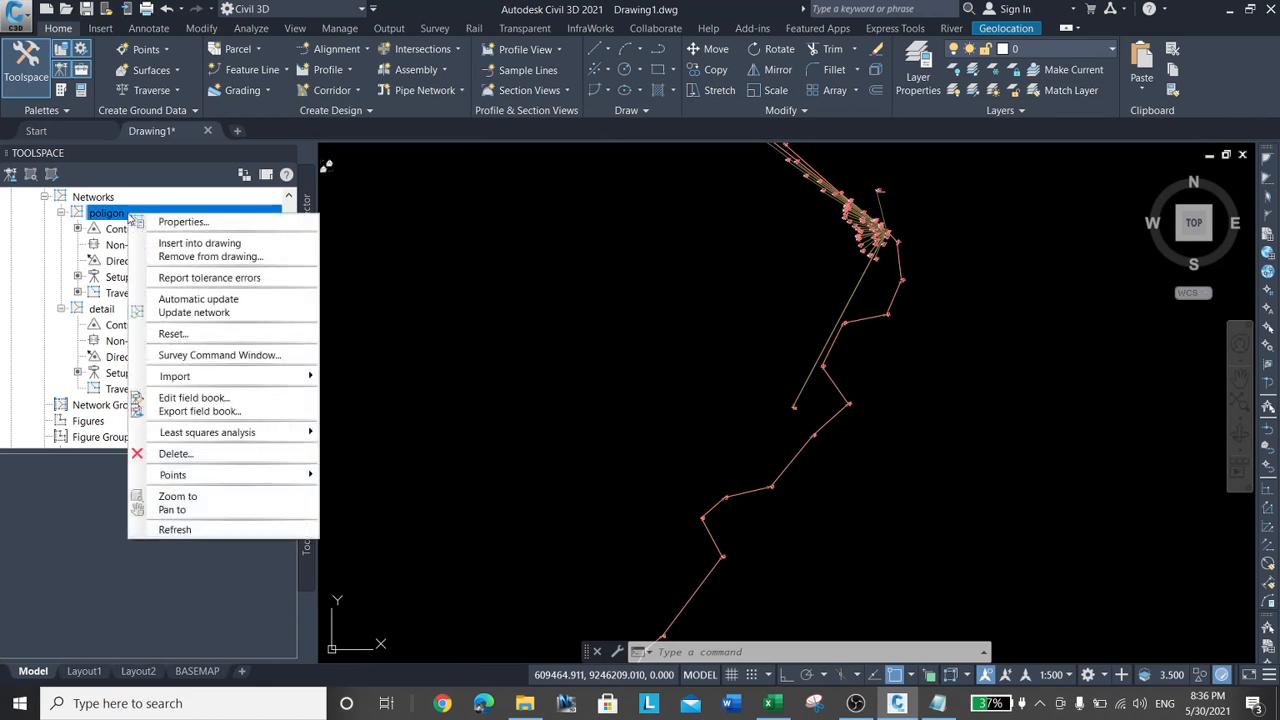
mouse_move(250, 432)
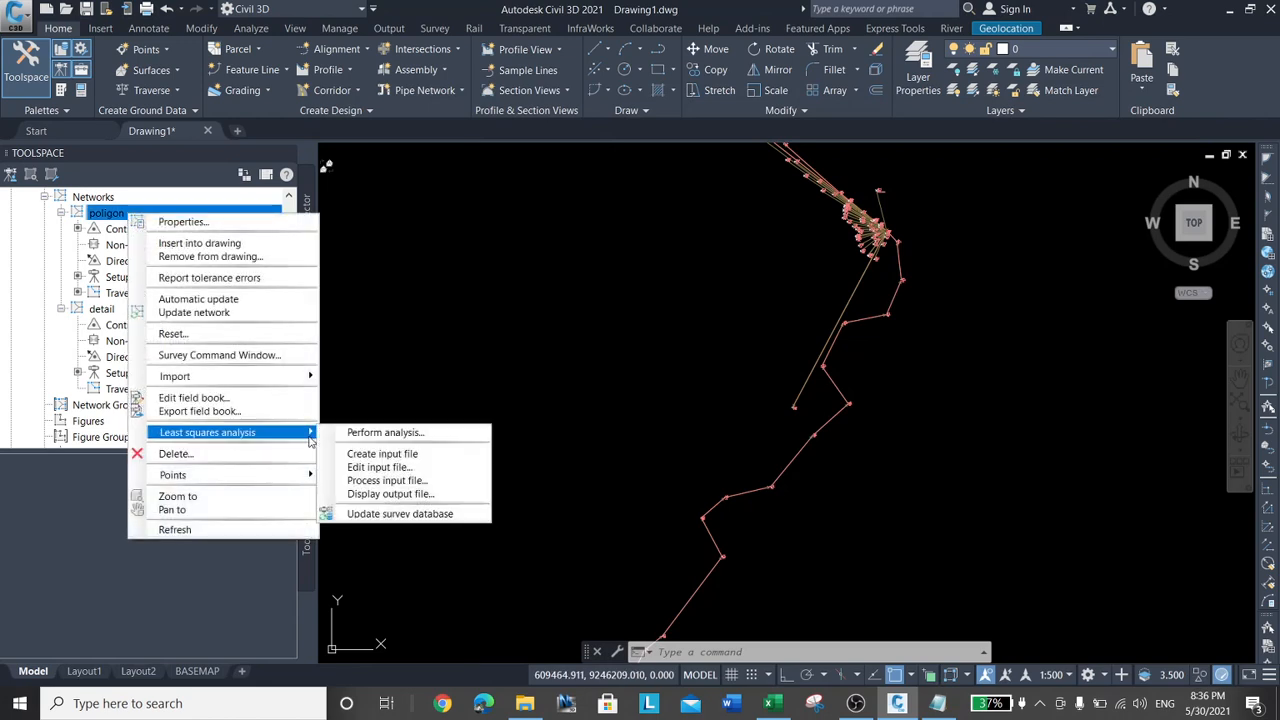
left_click(428, 432)
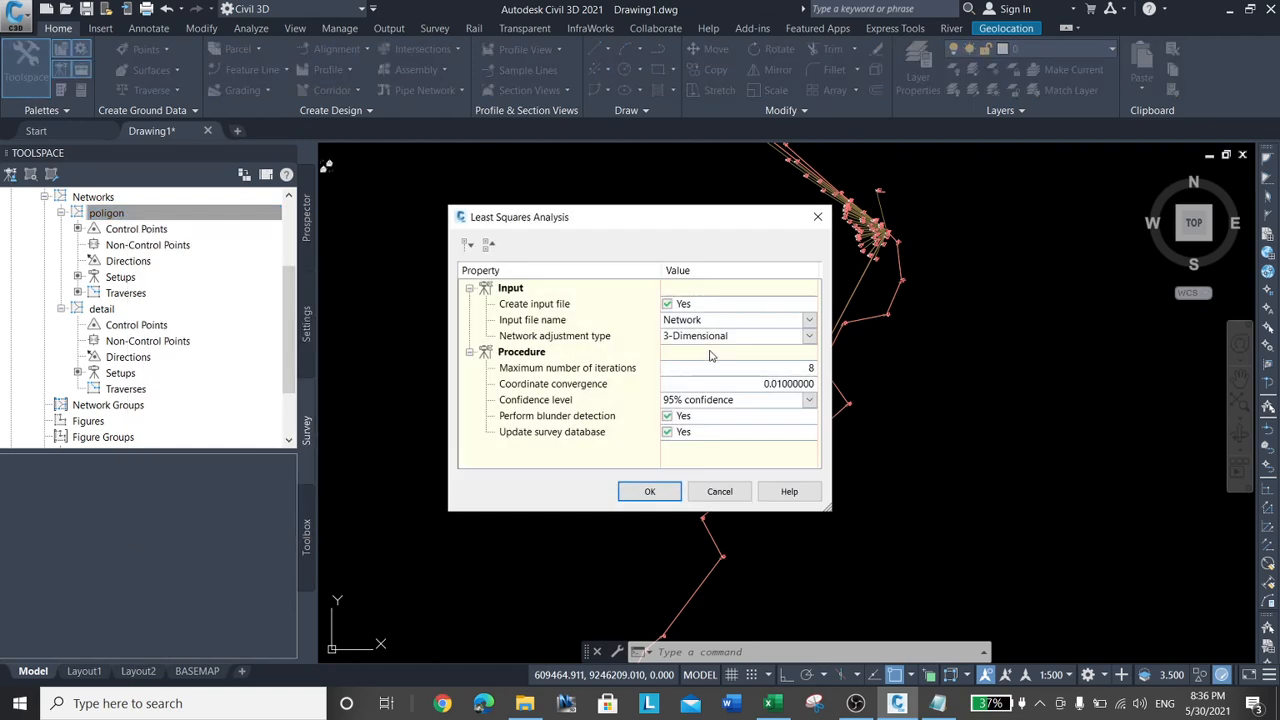
left_click(808, 337)
left_click(770, 354)
left_click(665, 493)
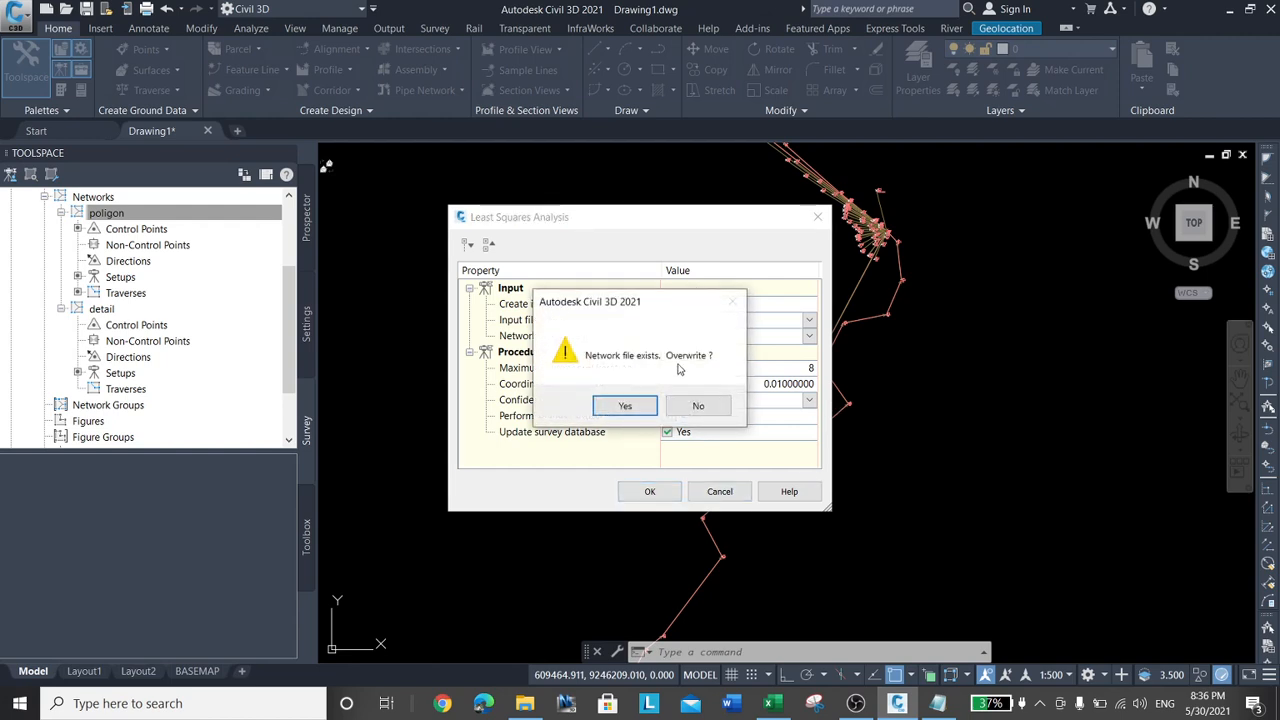
left_click(648, 406)
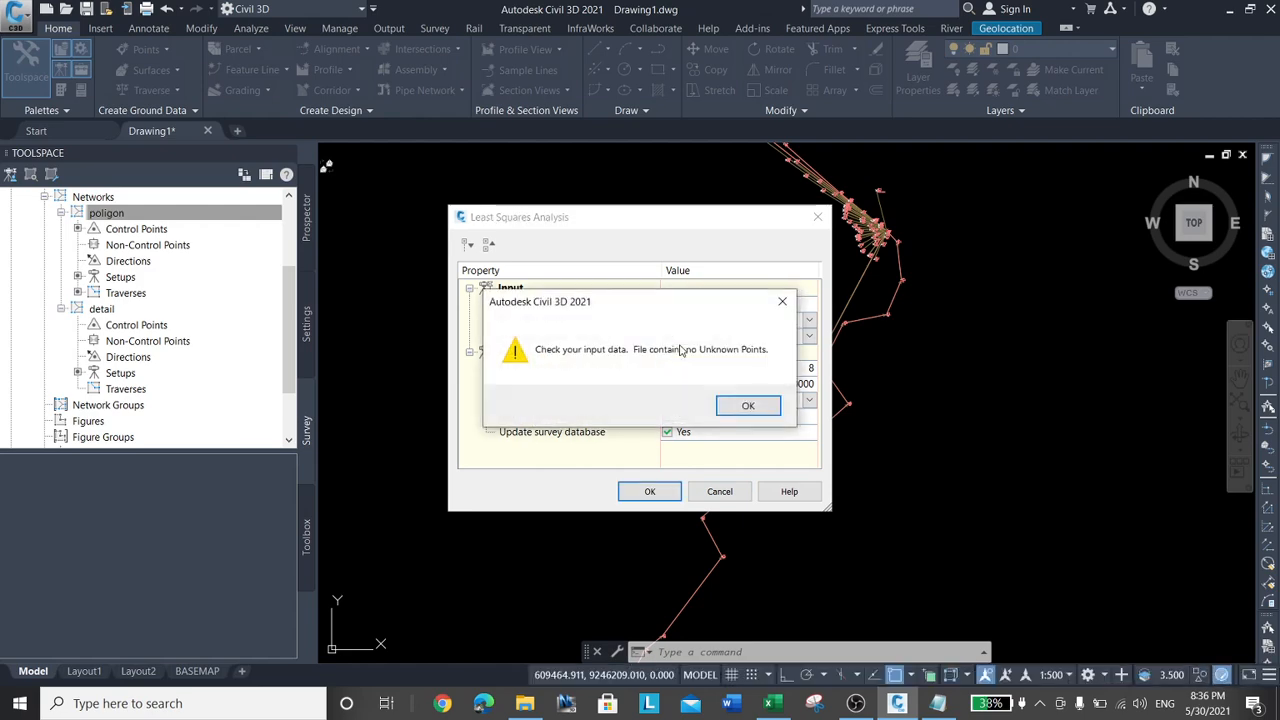
left_click(744, 403)
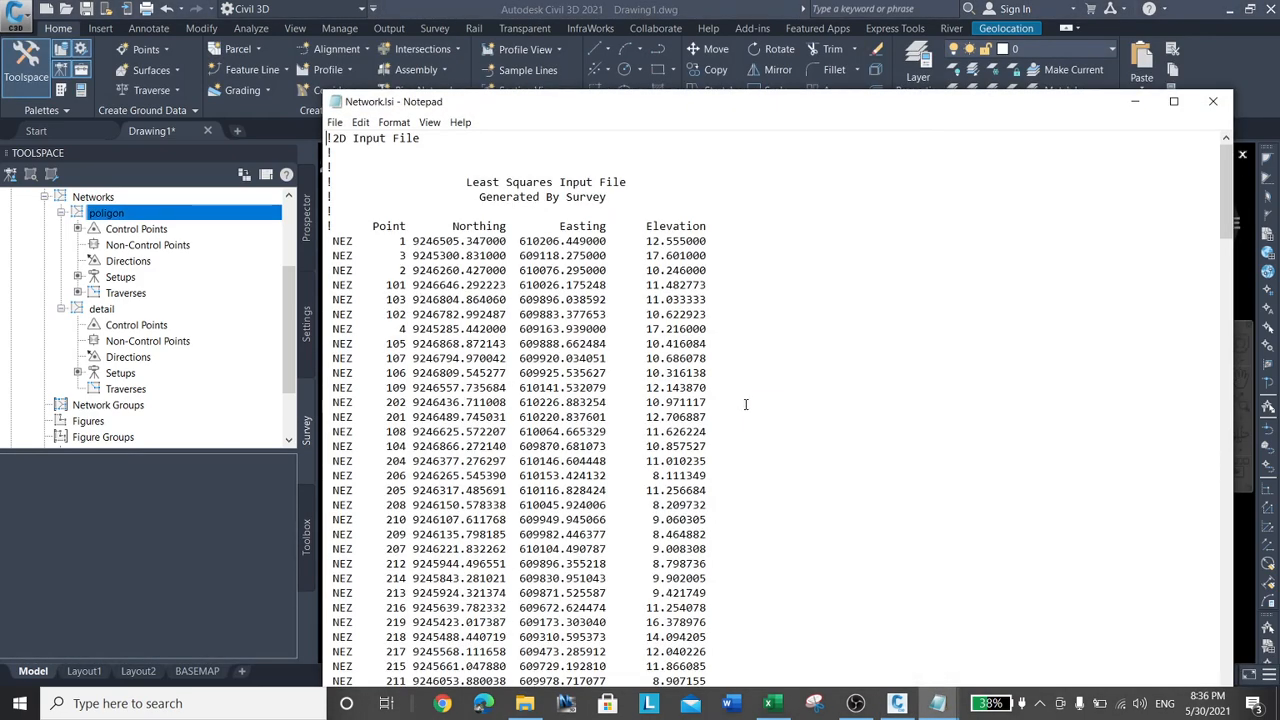
Replace all occurrences of "NEZ" with "?NEZ" in the regenerated 2D input file and close the replace dialog
scroll(748, 402, "down", 15)
scroll(830, 519, "down", 20)
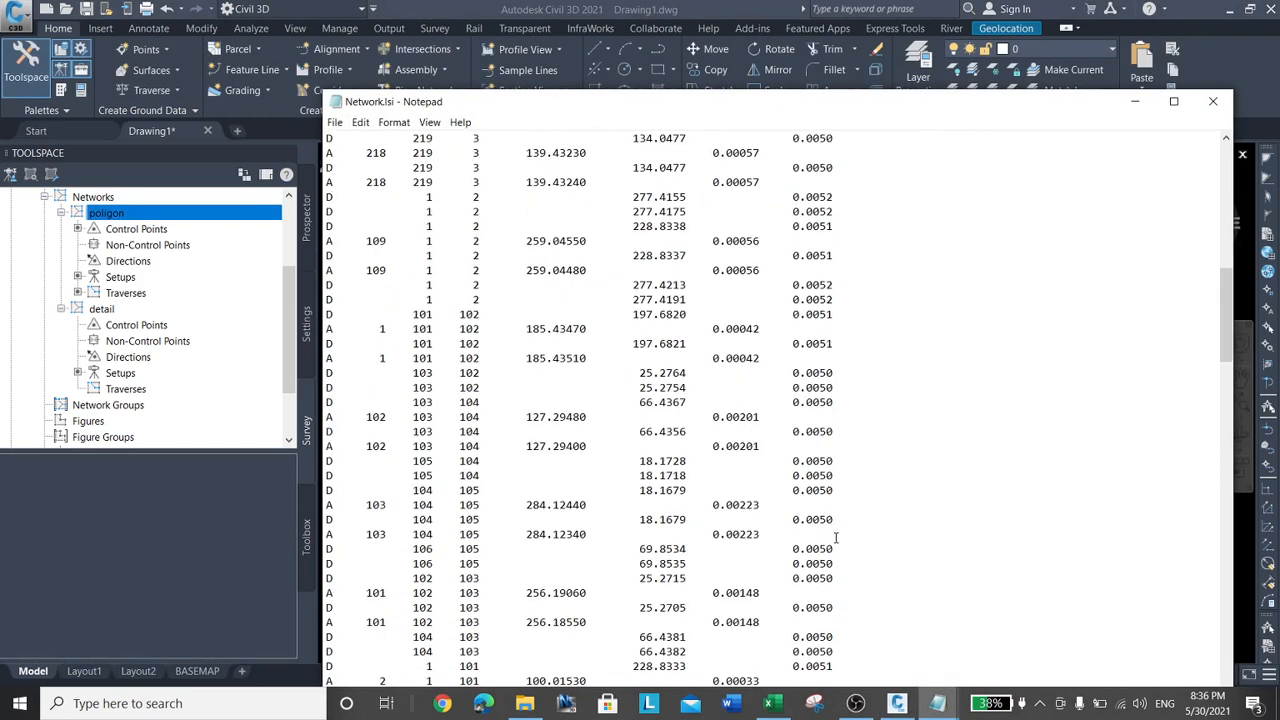
scroll(843, 603, "down", 12)
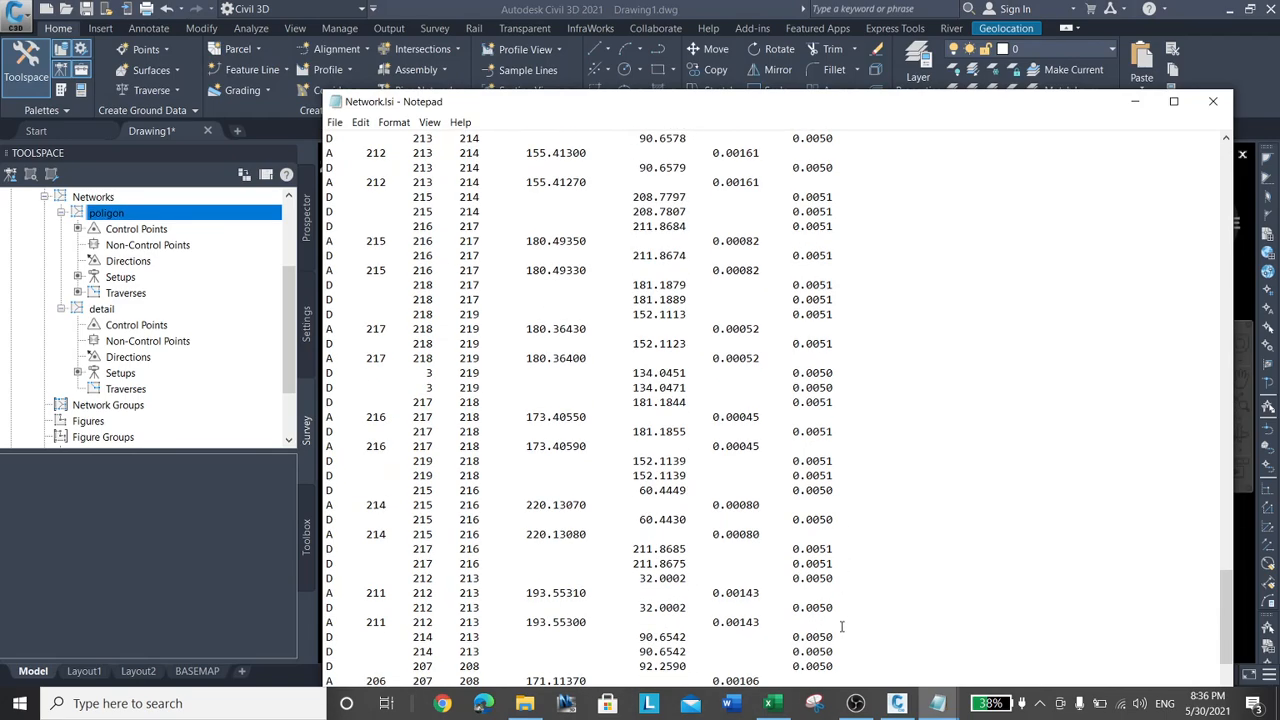
scroll(843, 603, "up", 20)
scroll(843, 625, "up", 20)
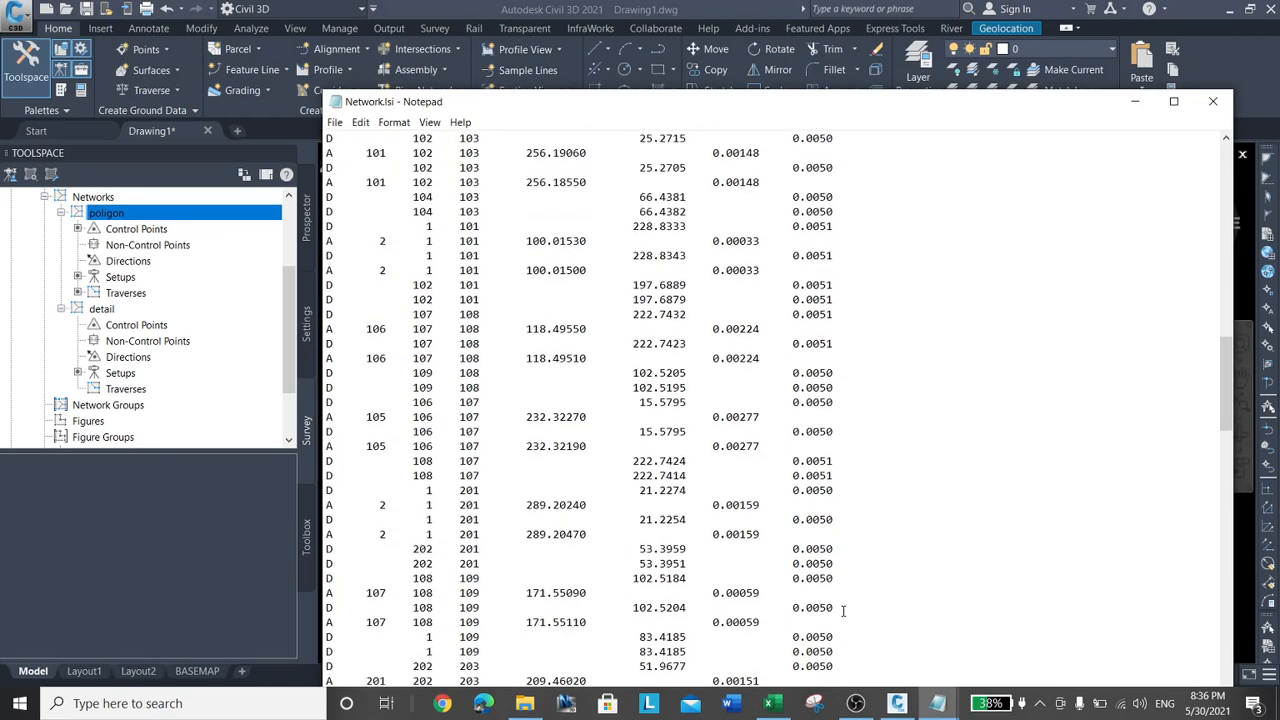
scroll(843, 610, "up", 2)
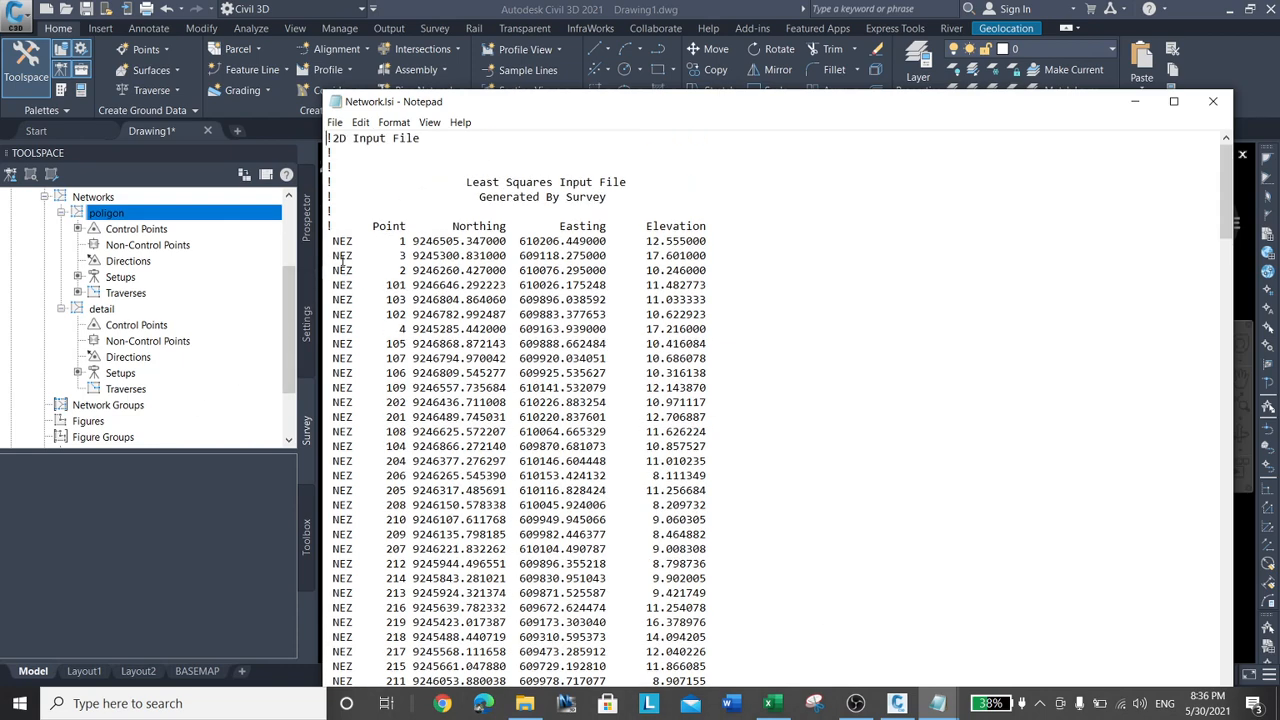
left_click(335, 242)
scroll(446, 383, "down", 10)
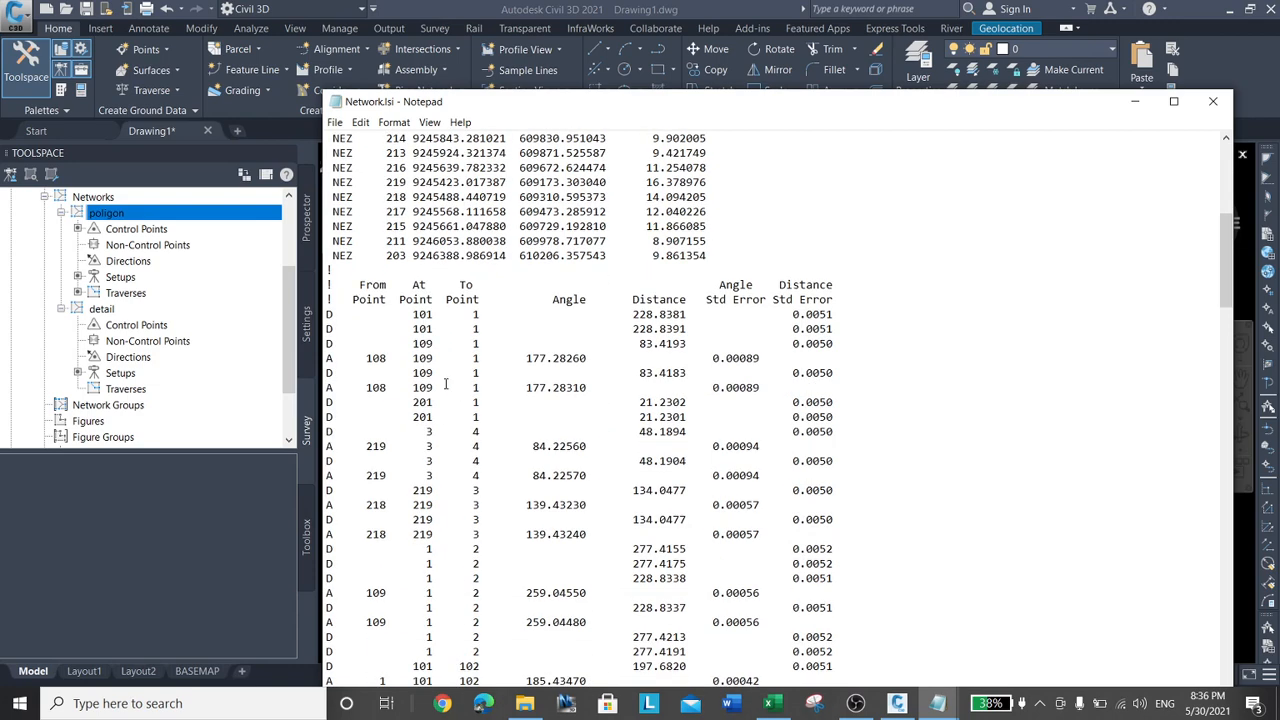
left_click(381, 256, "shift")
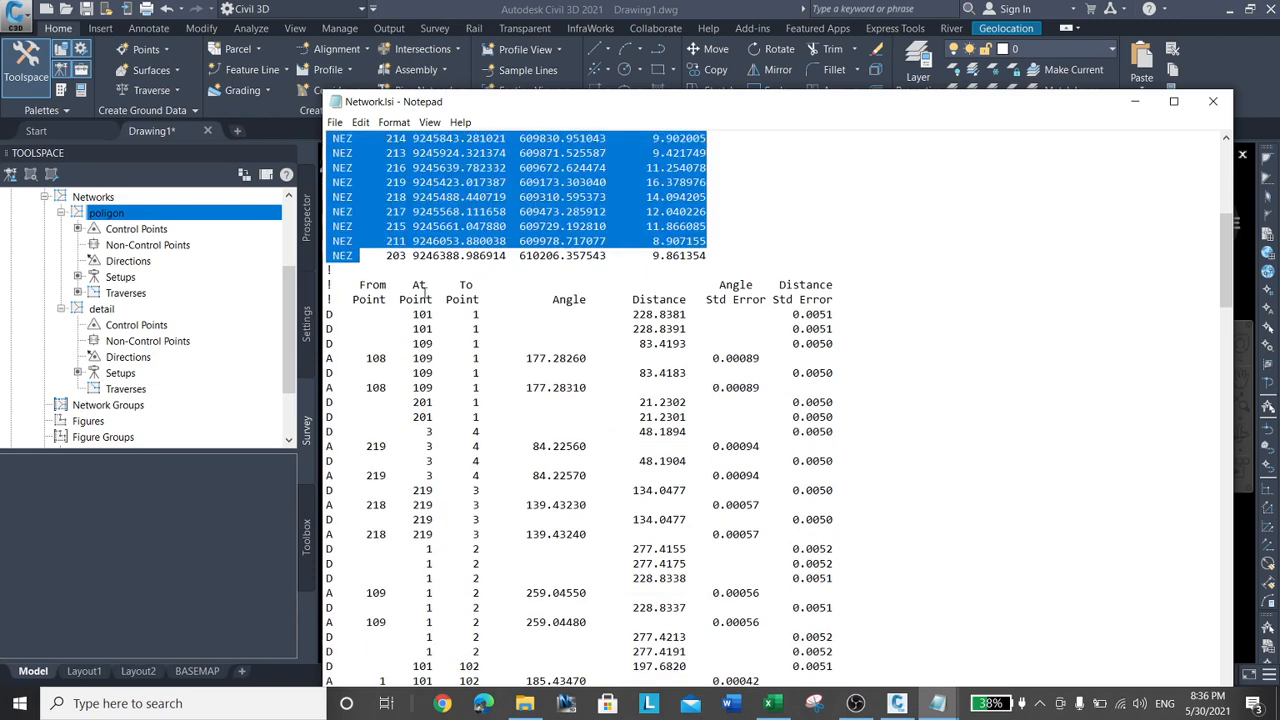
key("ctrl+h")
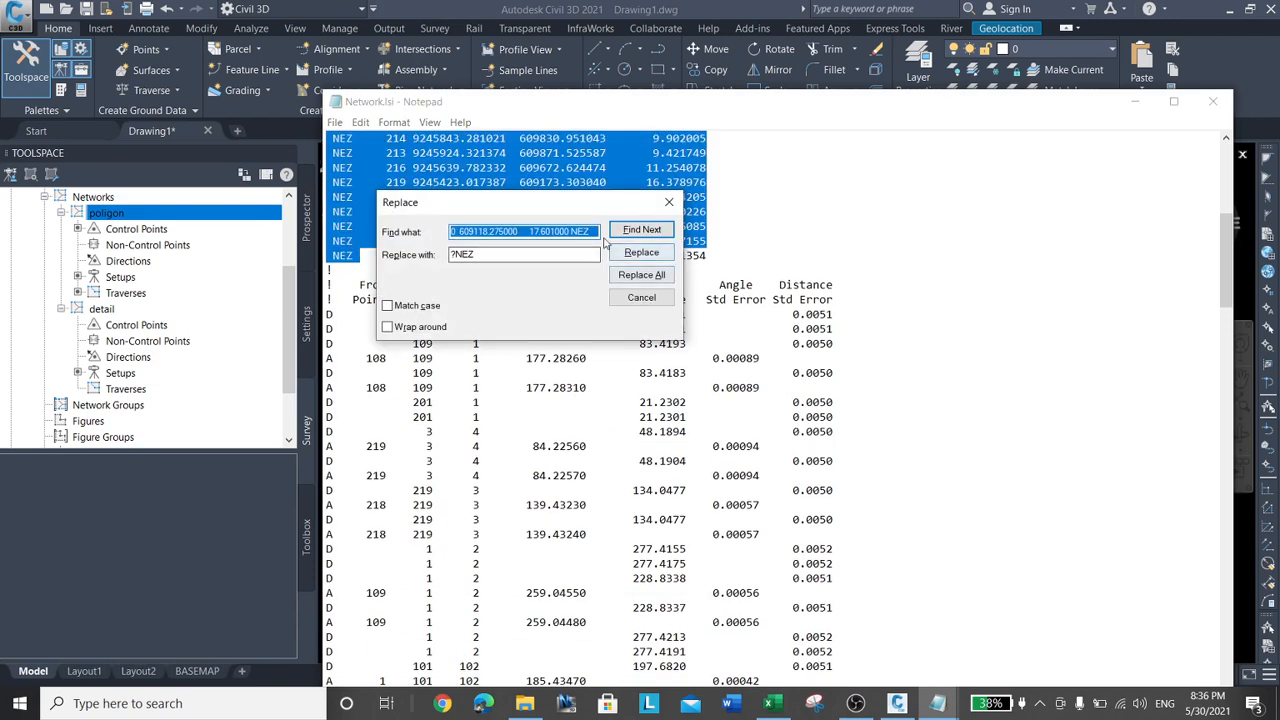
type("NEZ")
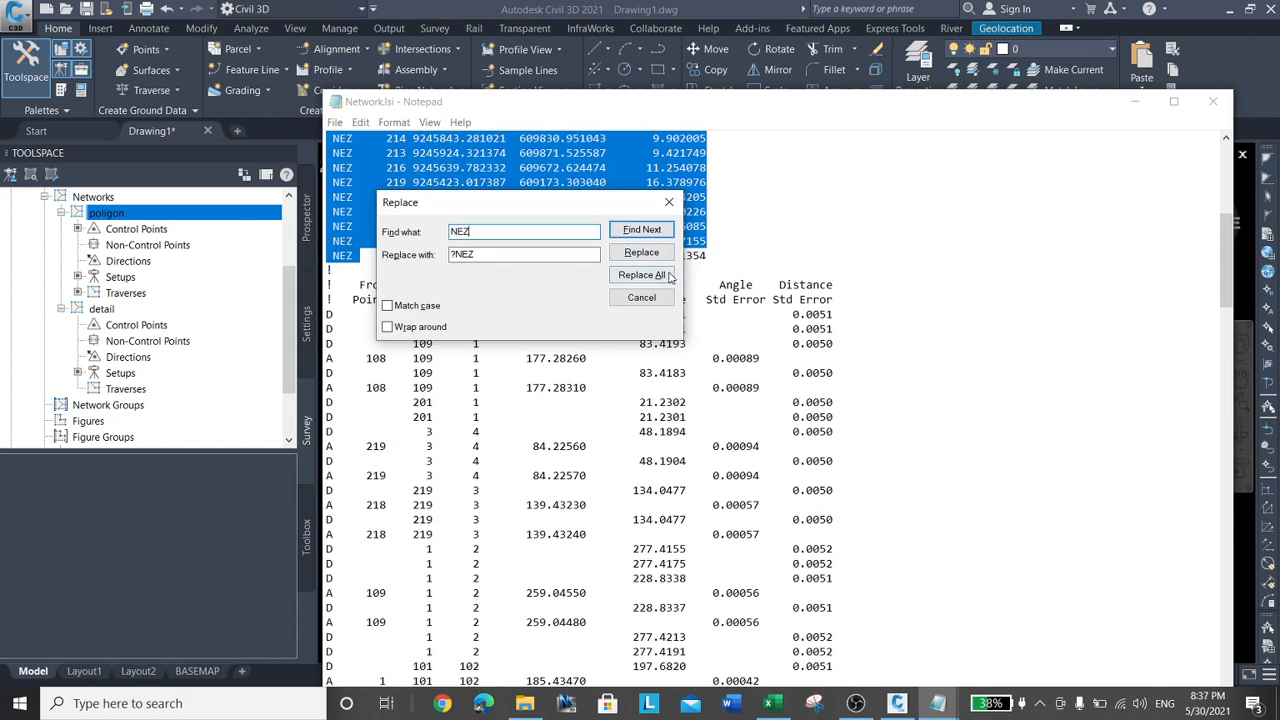
left_click(641, 274)
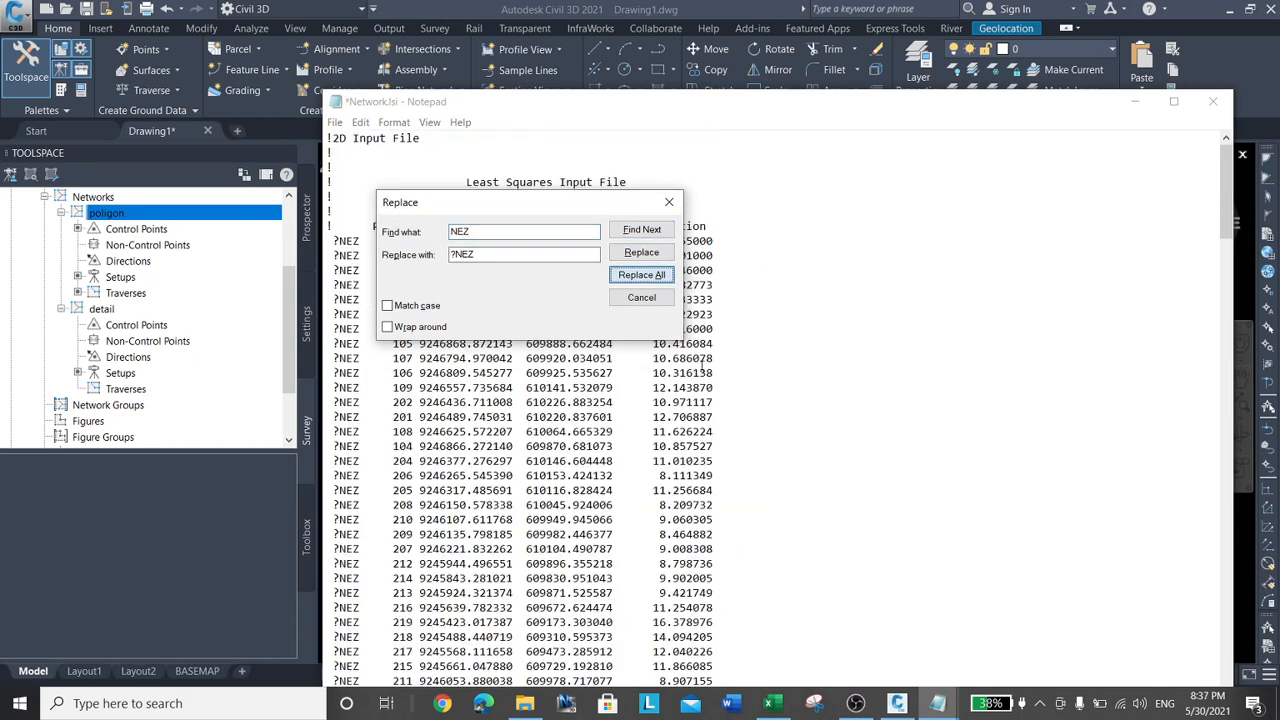
left_click(669, 202)
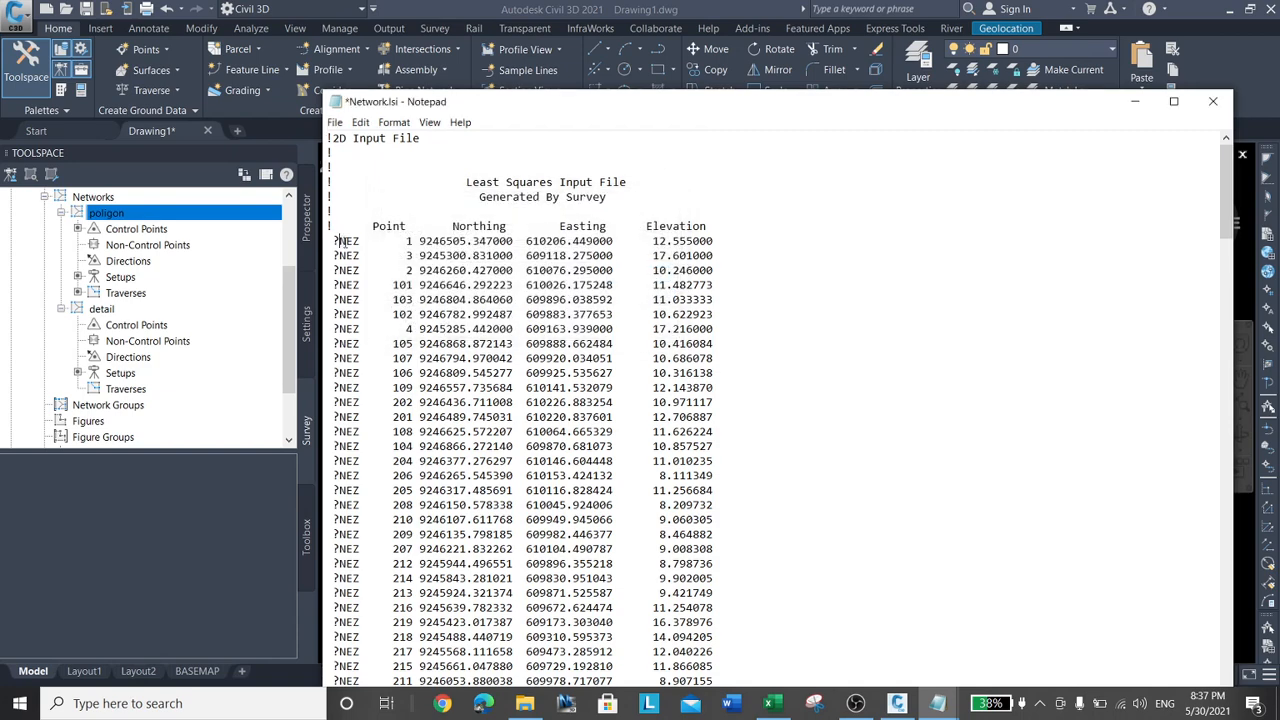
Remove the "?" prefix from the NEZ lines of control points 1, 3, 2 and 4 in the 2D input file
key("BackSpace")
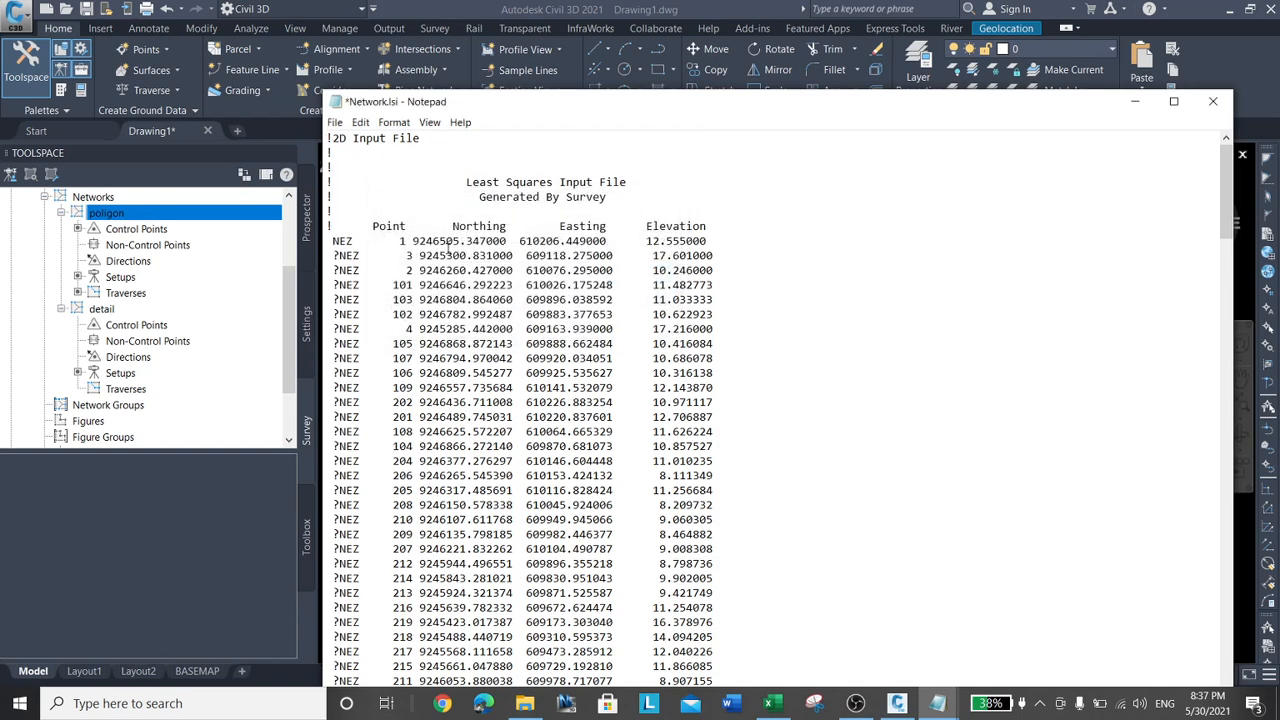
key("Down")
key("Delete")
key("Down")
key("Delete")
key("Down")
key("Down")
key("Down")
key("Down")
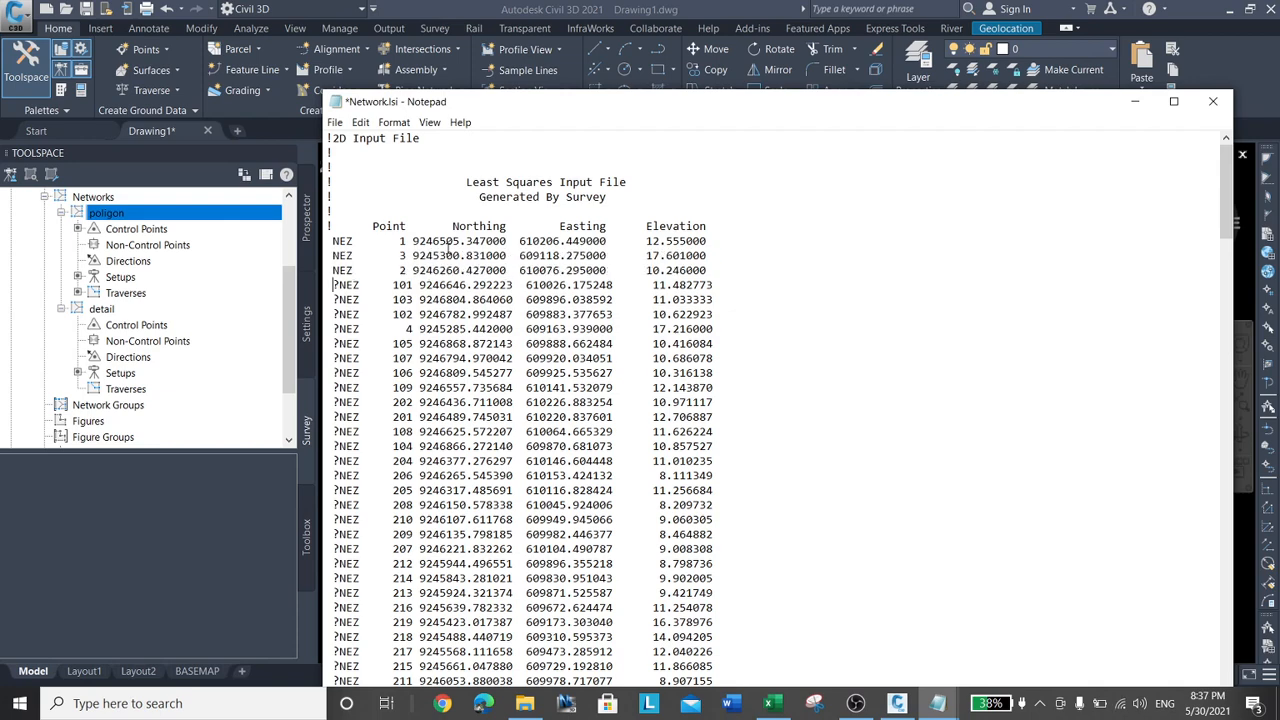
key("Delete")
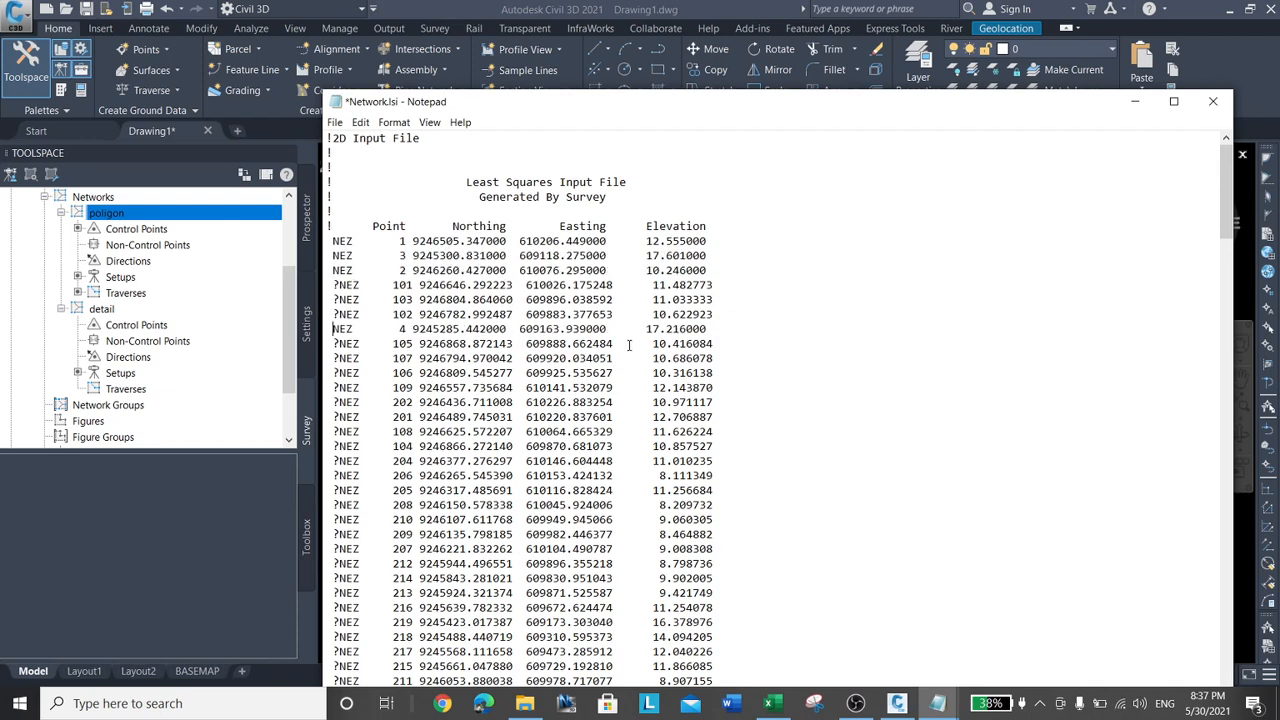
Save the changes to the edited 2D input file Network.lsi and close it
scroll(530, 340, "down", 20)
scroll(534, 336, "down", 6)
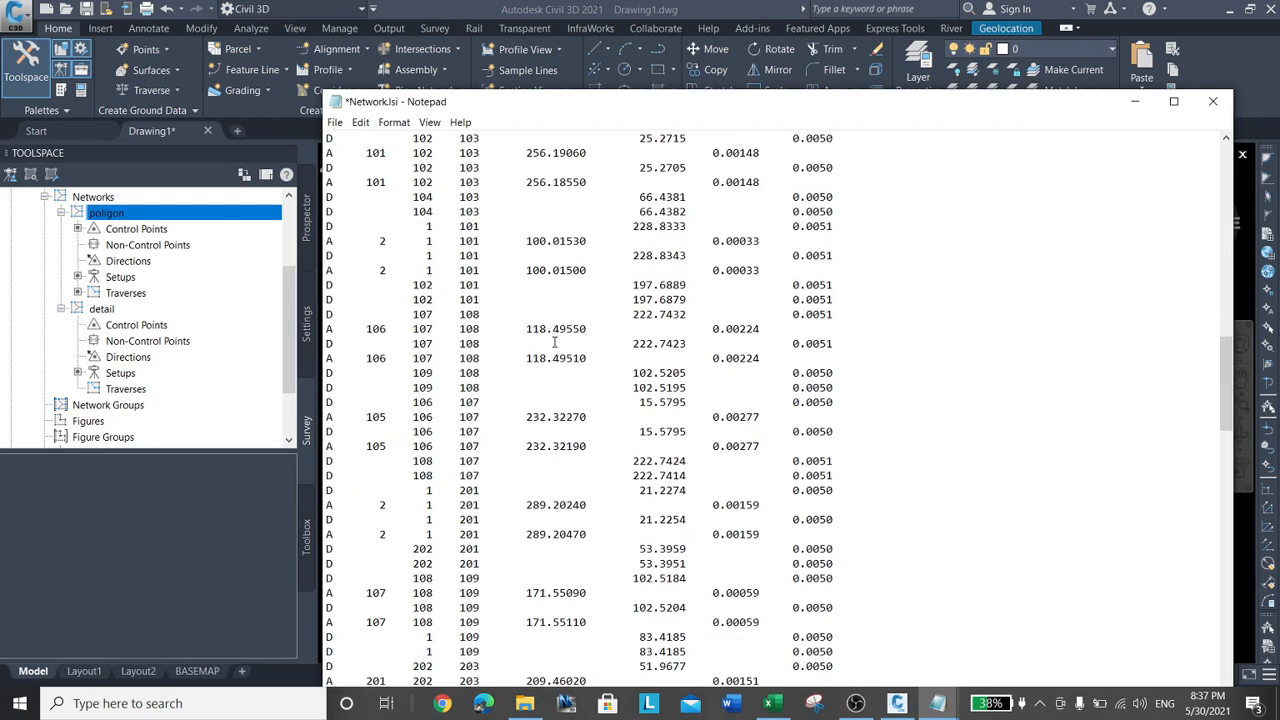
left_click(1201, 110)
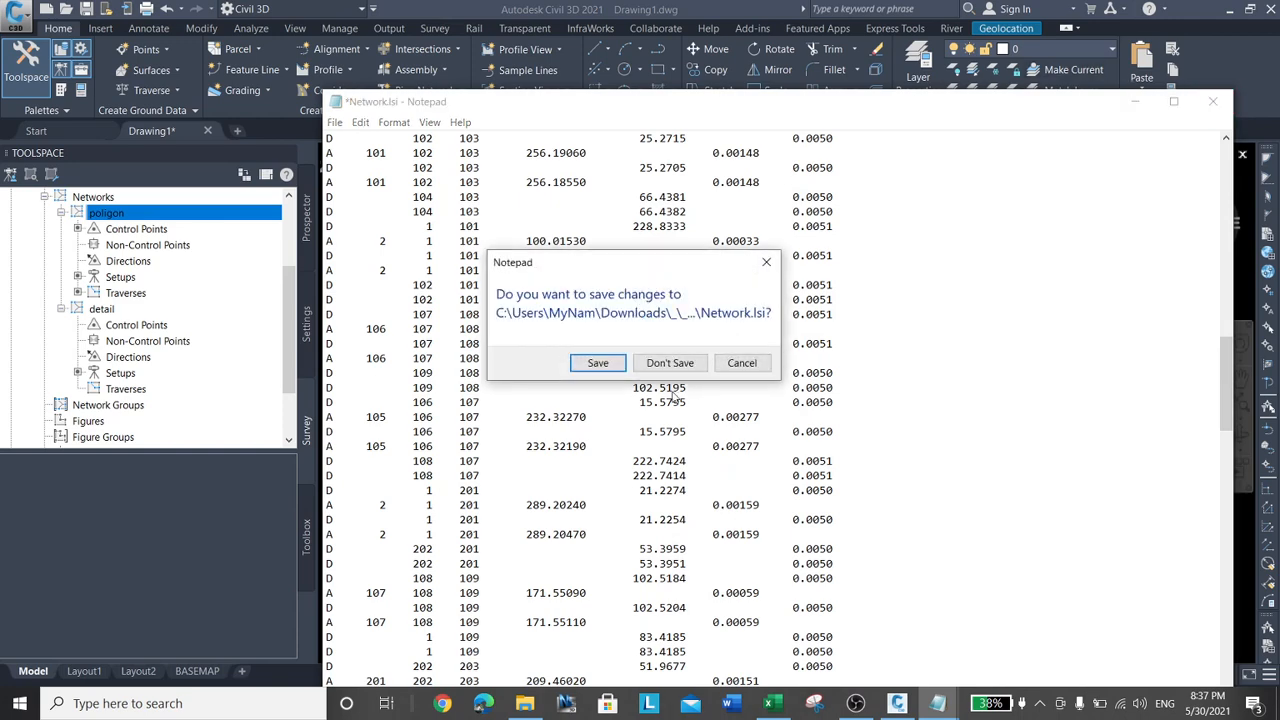
left_click(612, 366)
Process the edited least squares input file of the poligon network
right_click(119, 218)
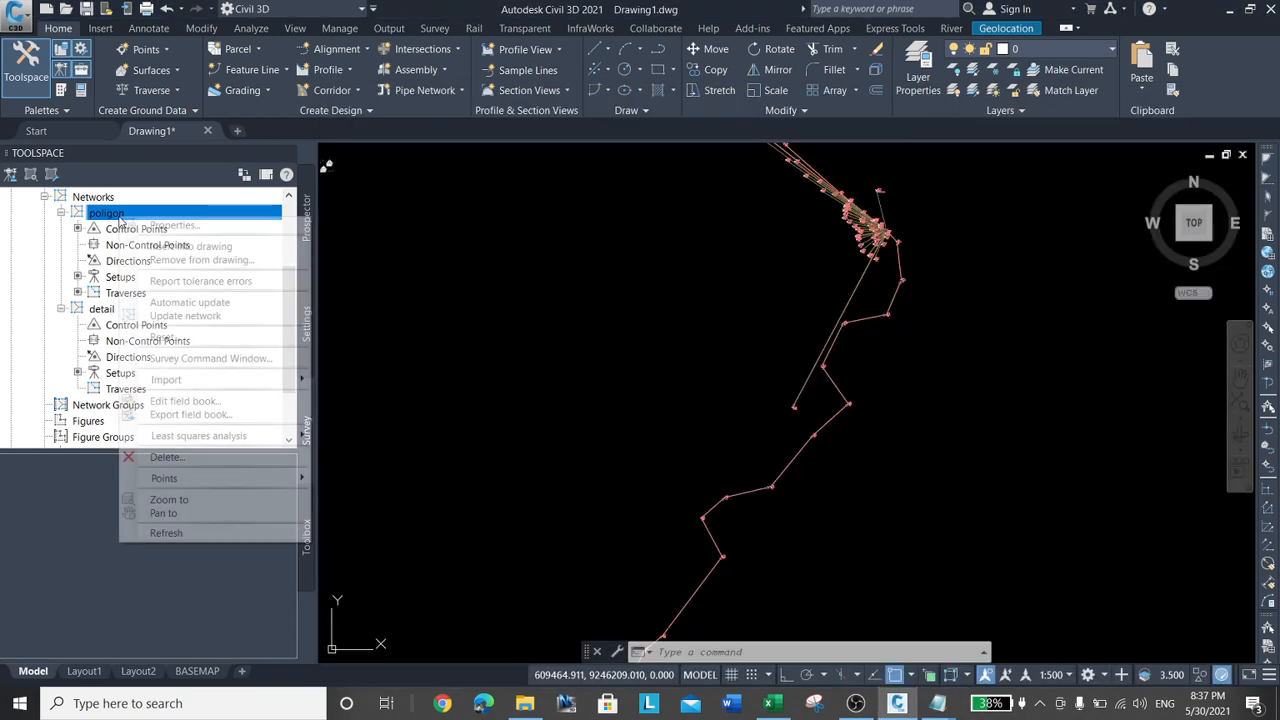
mouse_move(216, 440)
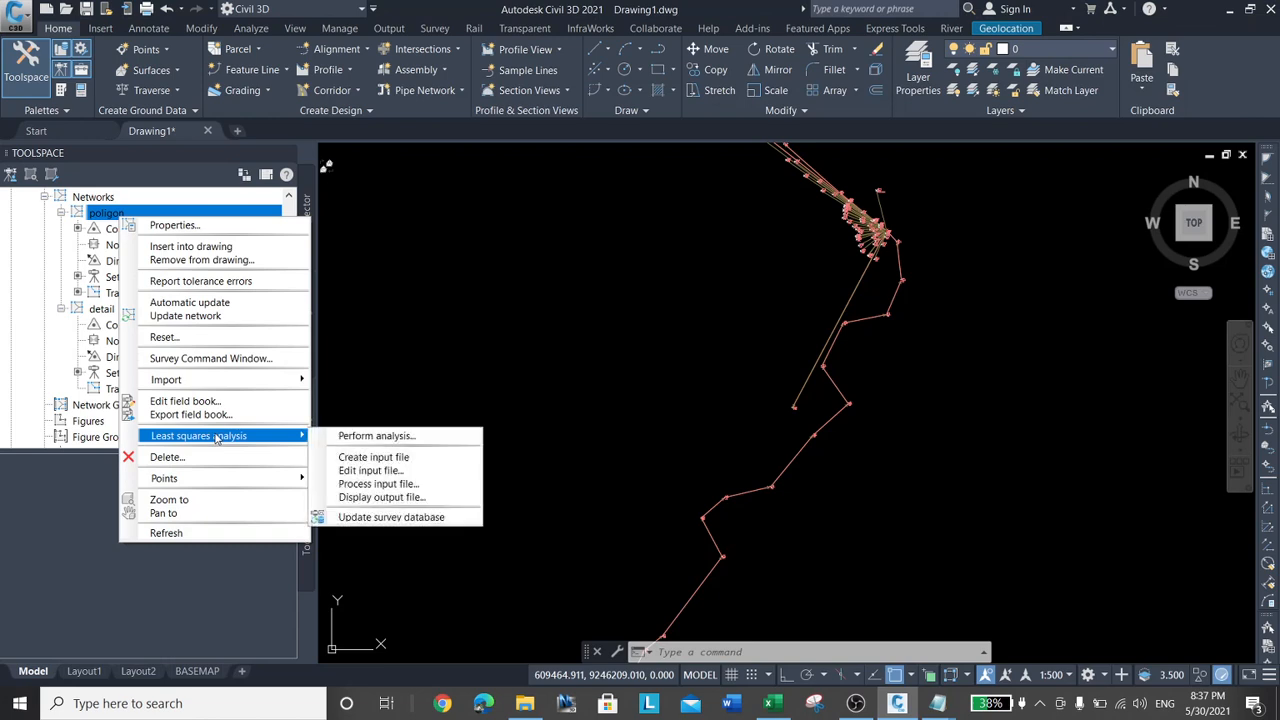
left_click(437, 484)
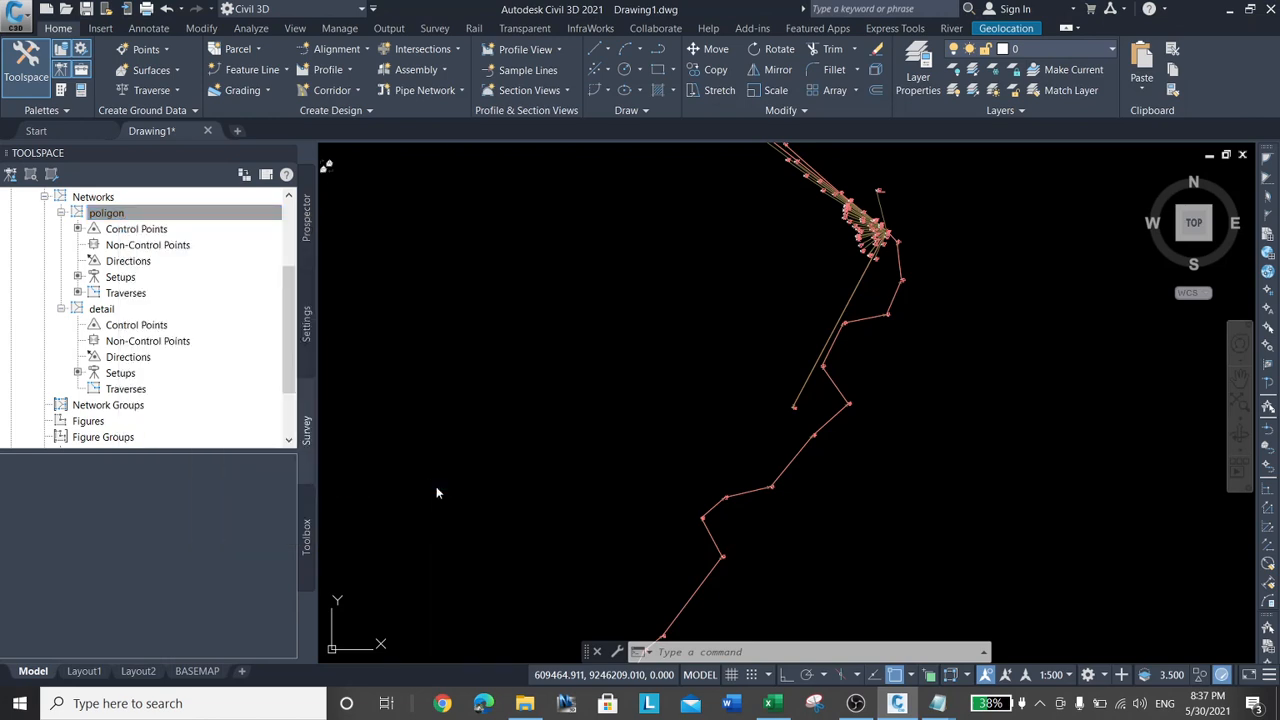
Display the poligon network's least squares output file, examine its fit statistics, observation residuals and adjusted coordinates, and close it
right_click(121, 215)
mouse_move(255, 433)
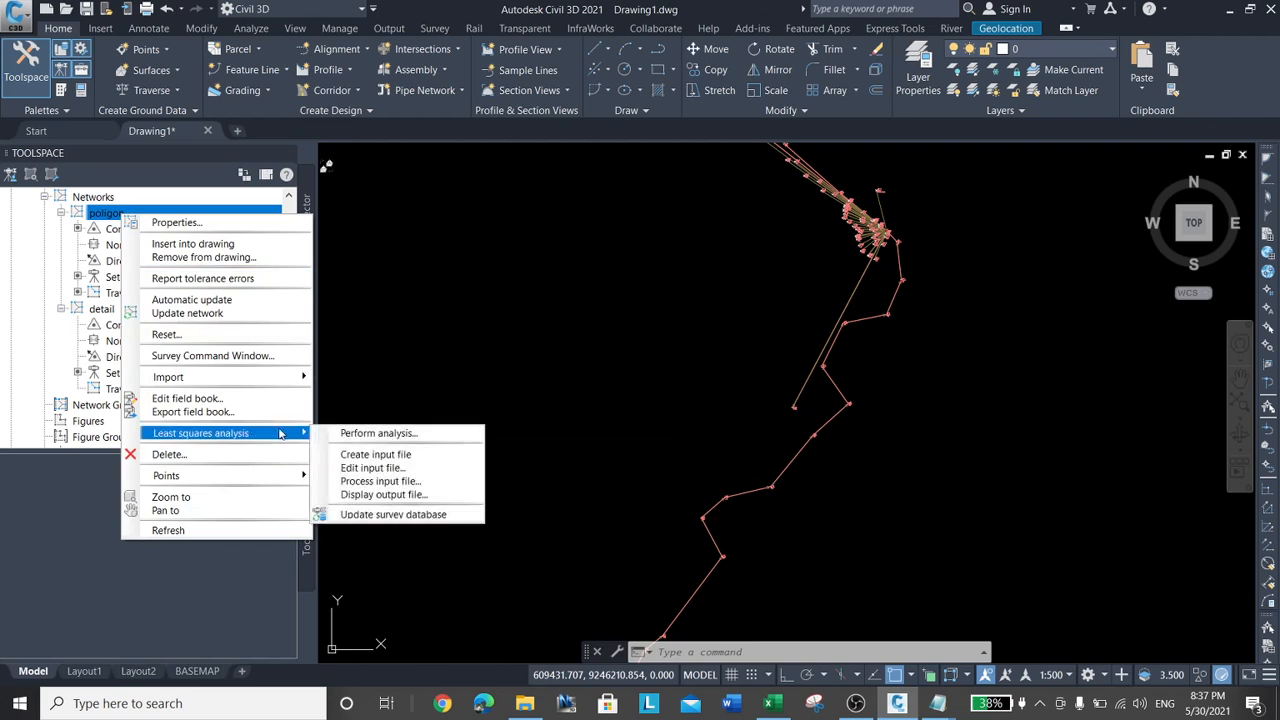
left_click(431, 495)
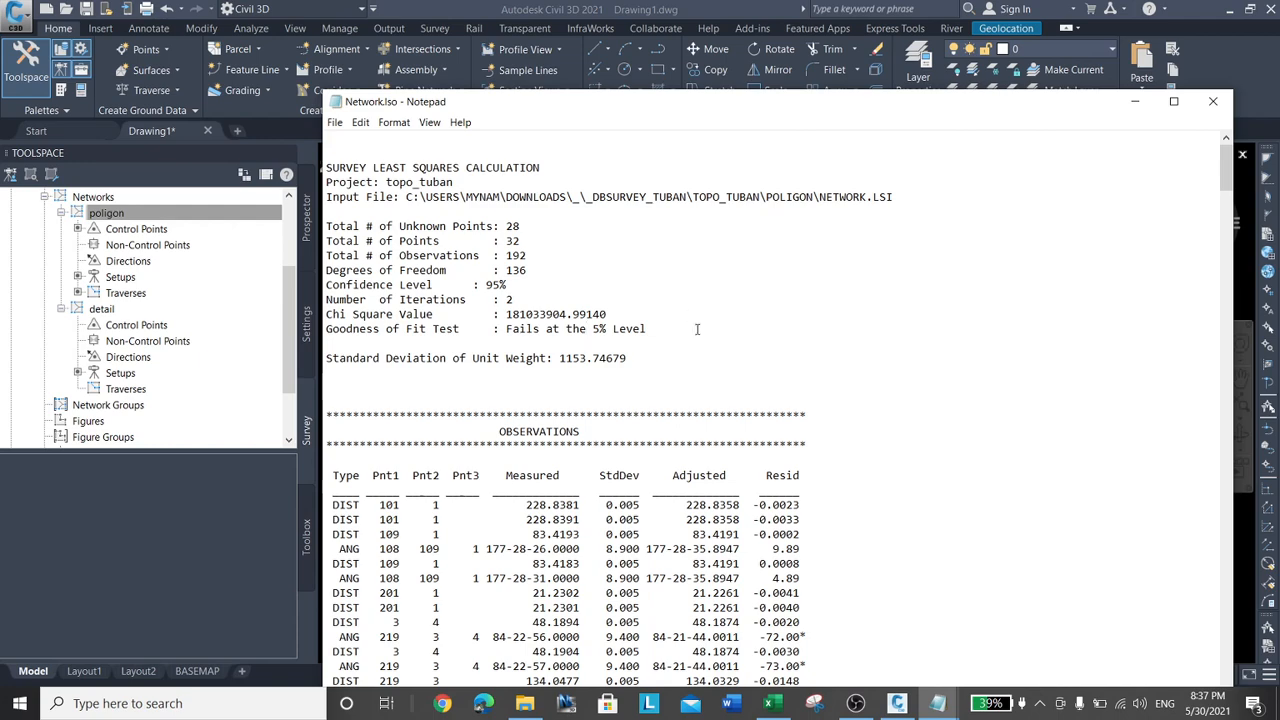
scroll(697, 329, "down", 4)
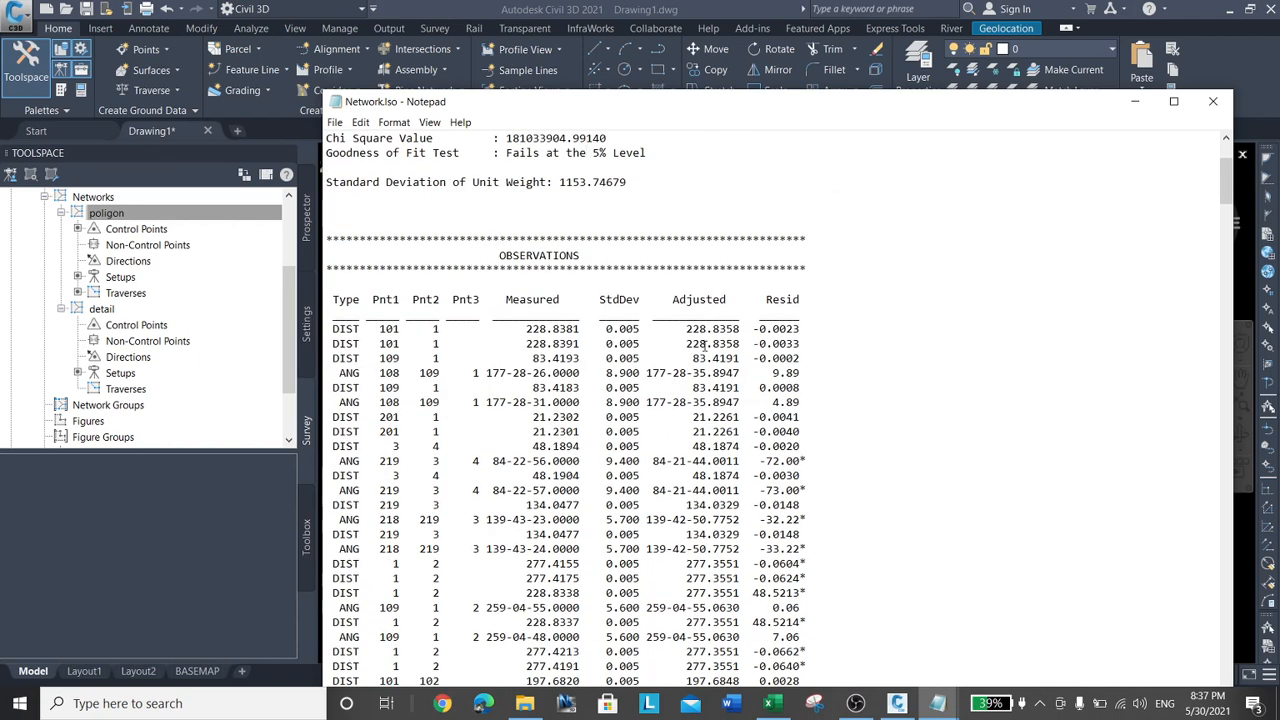
scroll(705, 345, "up", 4)
scroll(704, 346, "down", 14)
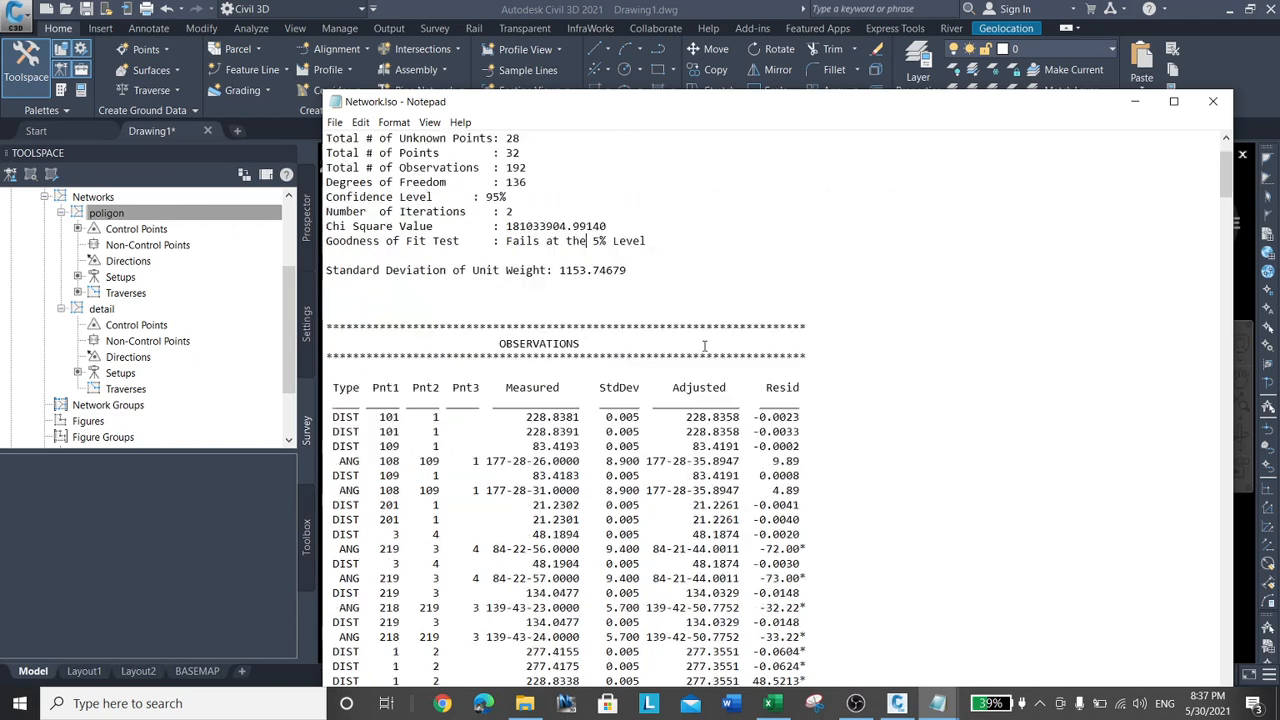
scroll(701, 342, "up", 12)
scroll(701, 342, "down", 1)
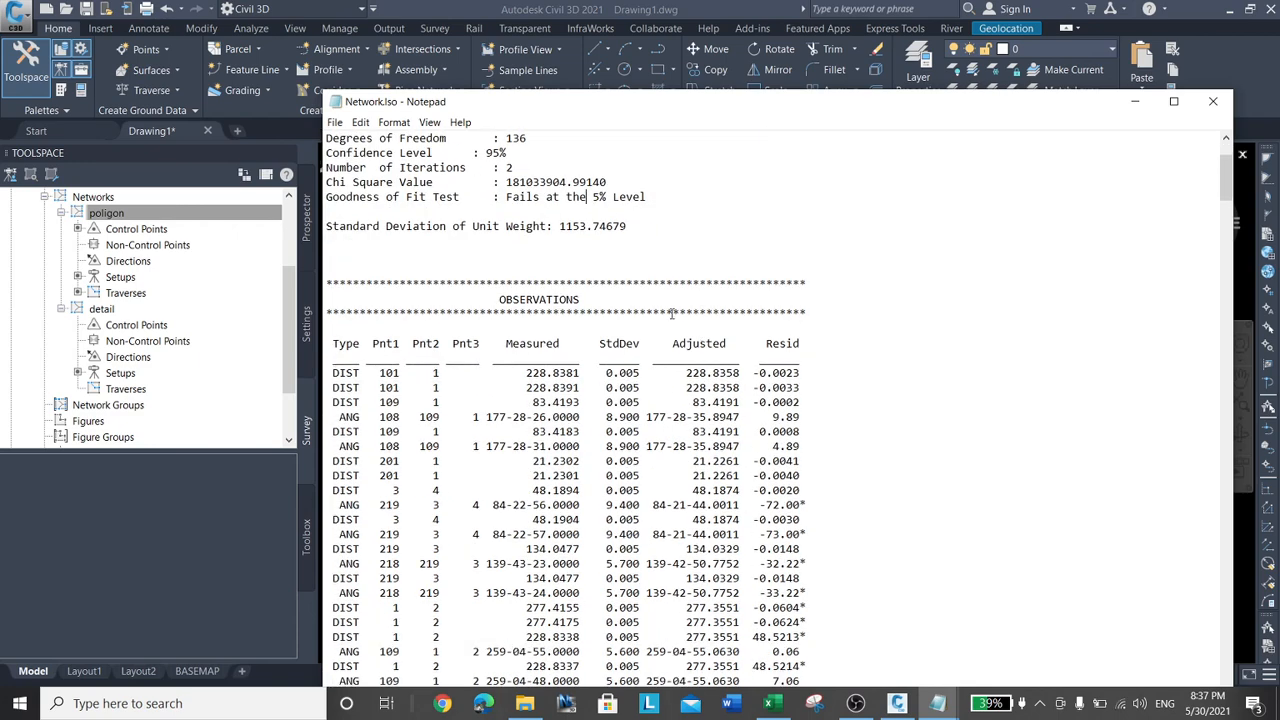
left_click_drag(506, 182, 612, 181)
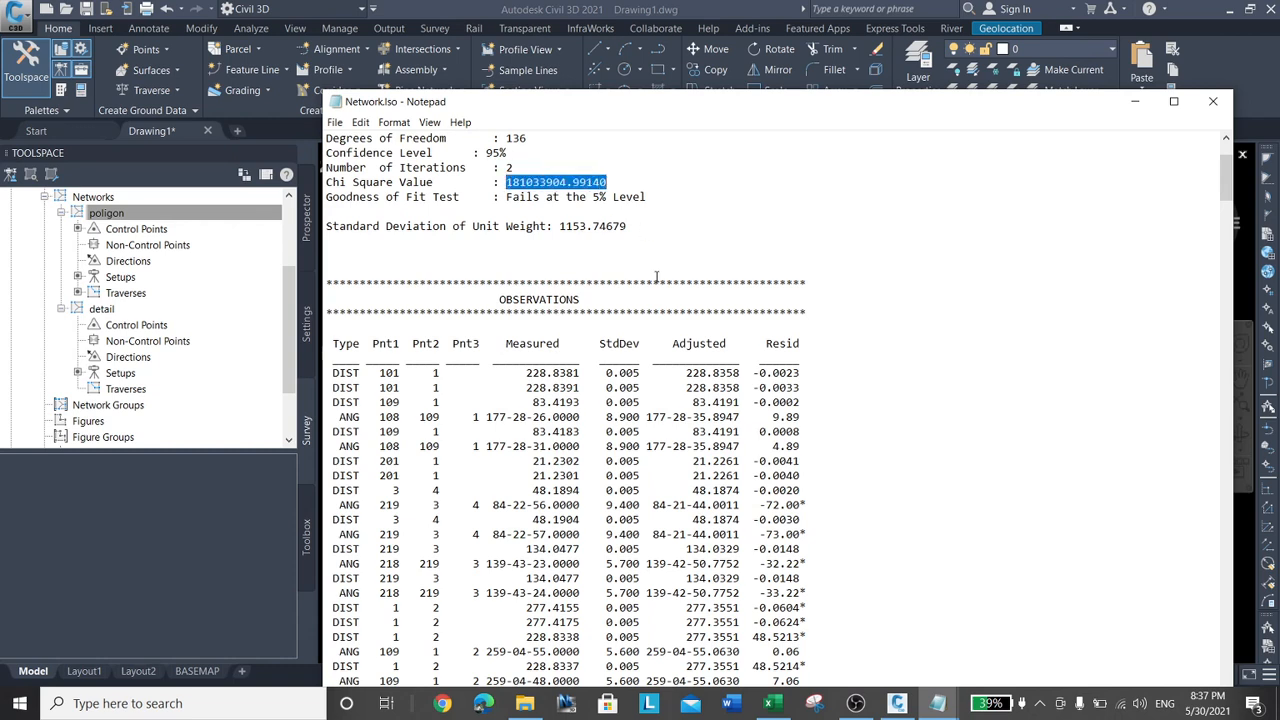
left_click(560, 227)
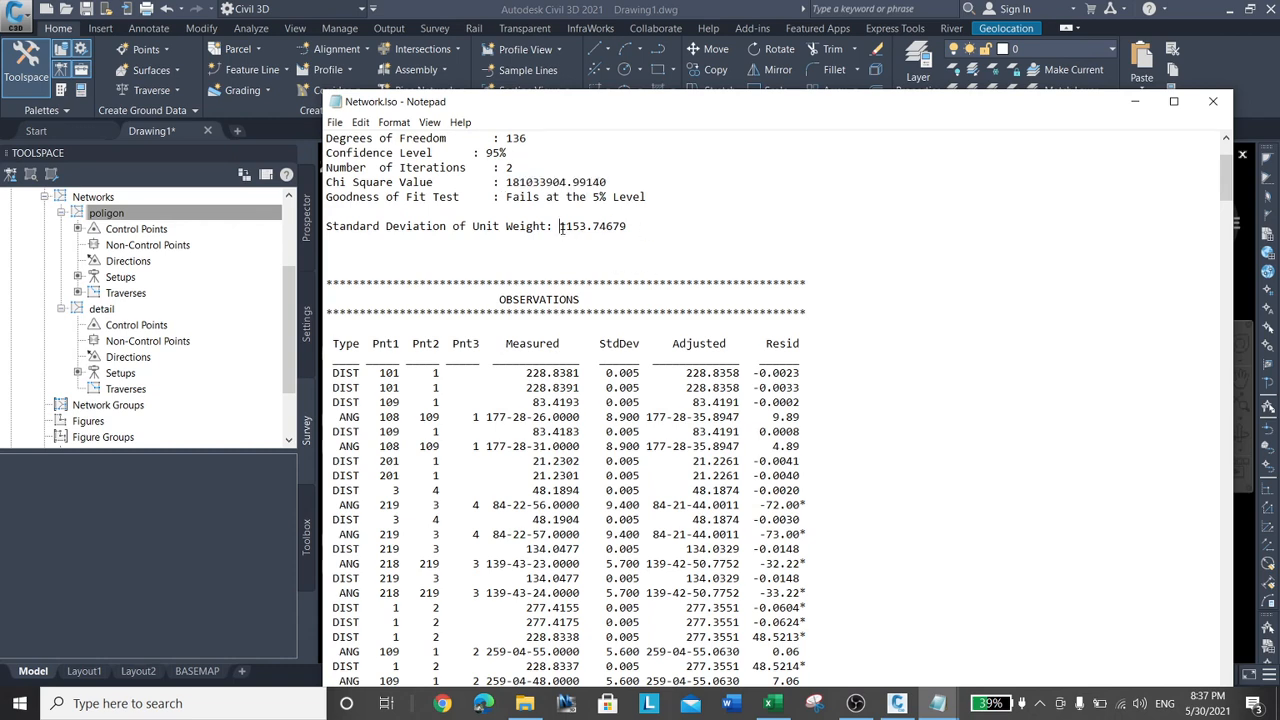
left_click_drag(561, 227, 634, 230)
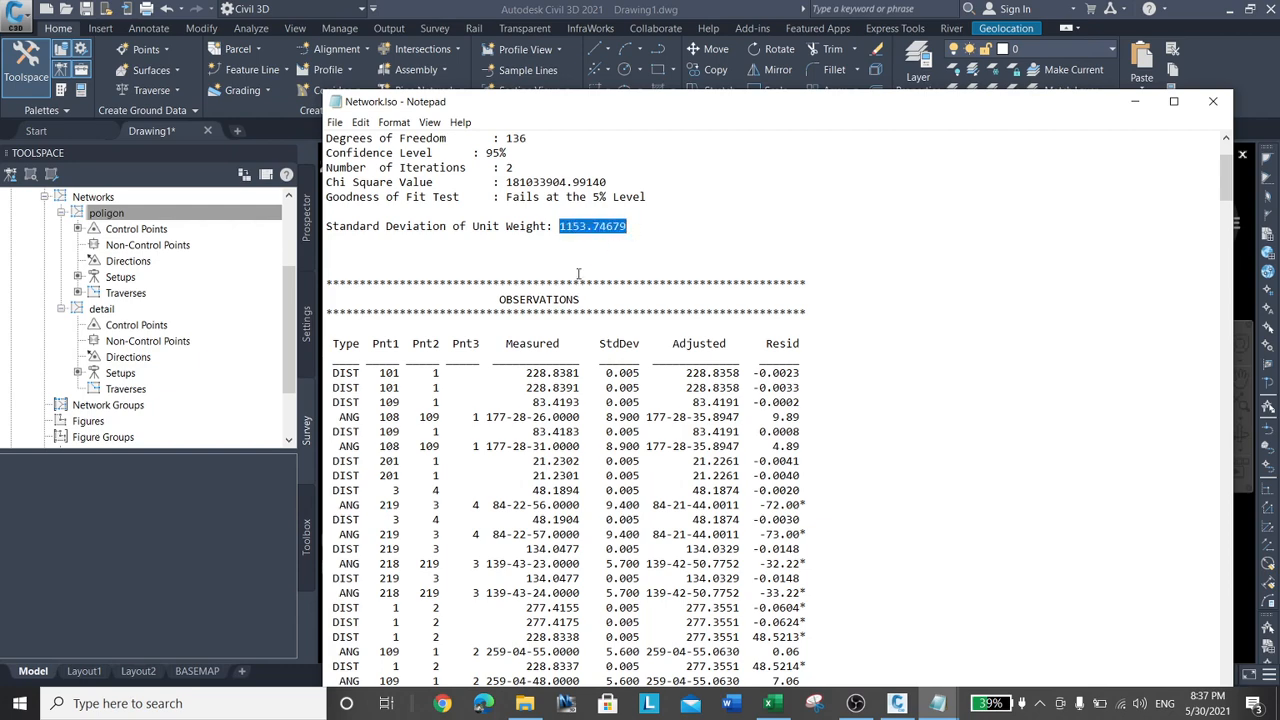
scroll(563, 268, "down", 20)
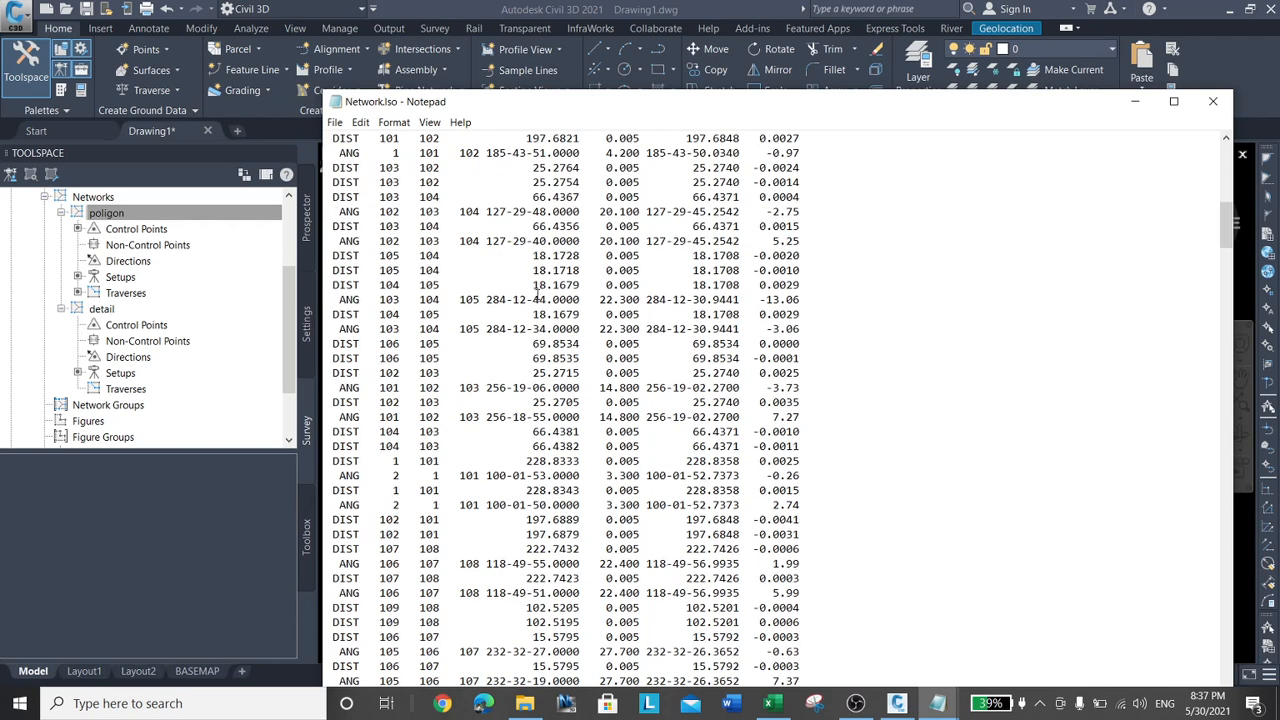
scroll(517, 343, "down", 20)
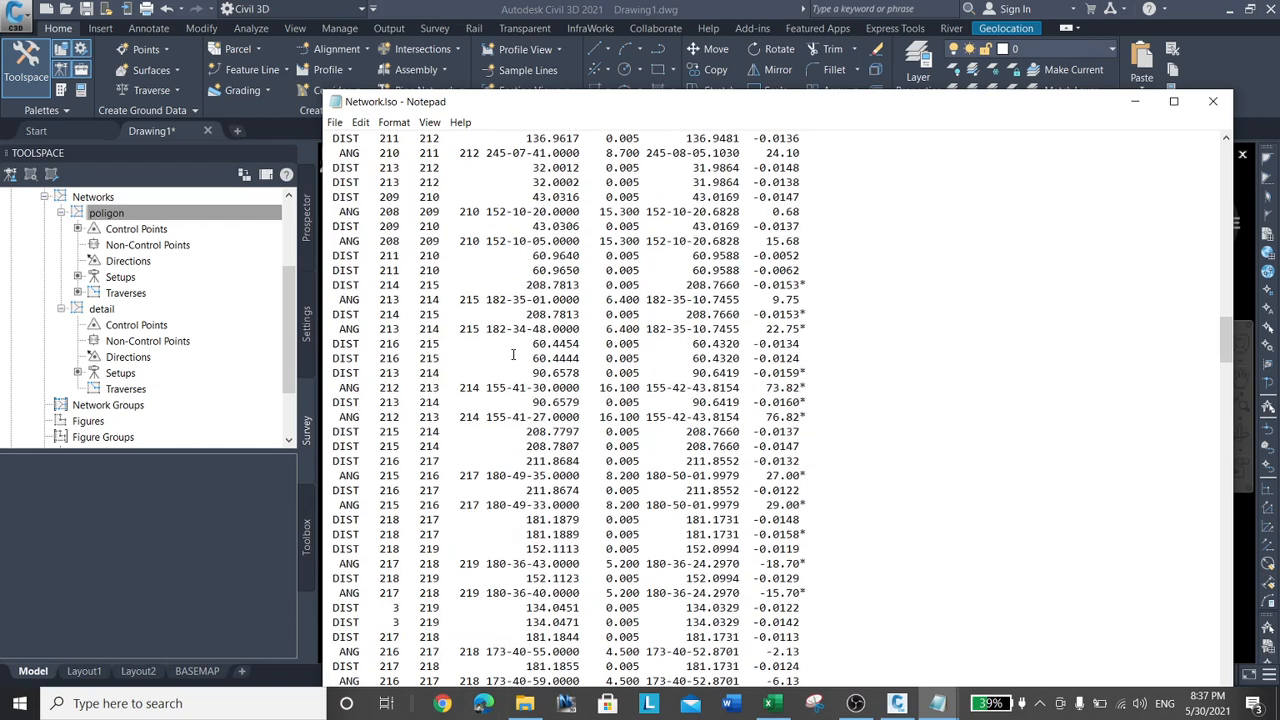
scroll(513, 354, "down", 6)
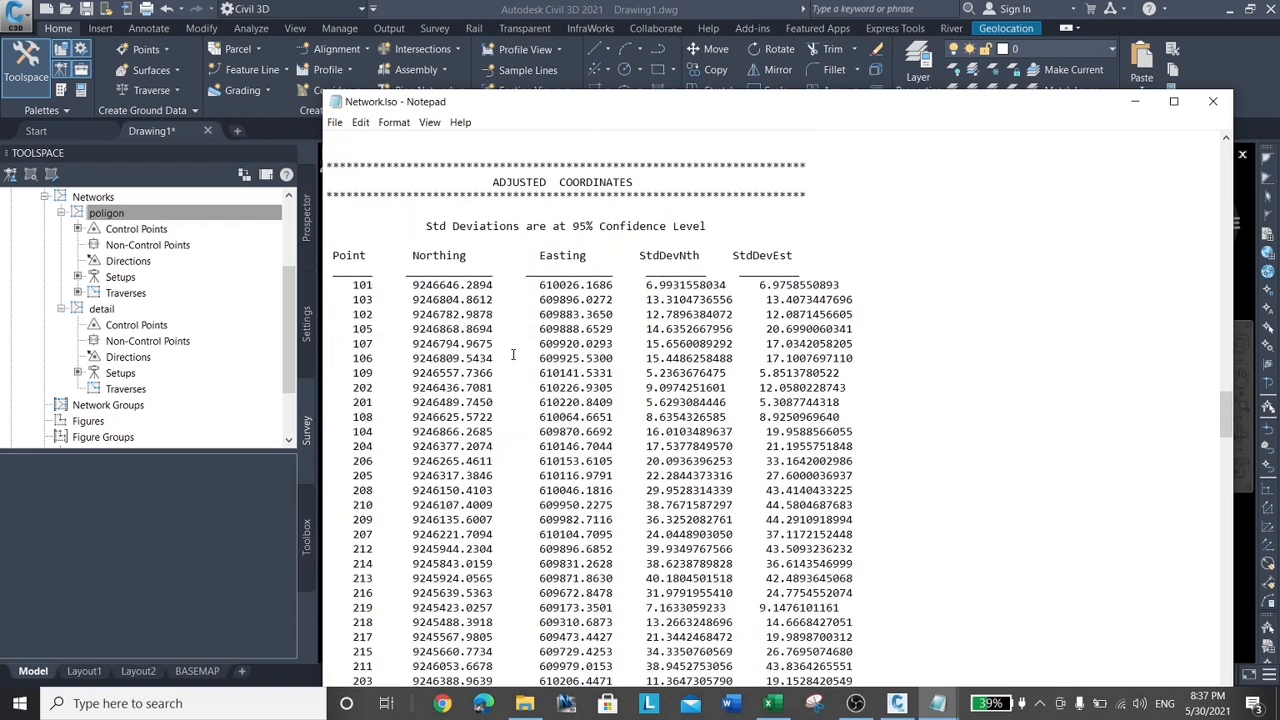
left_click(1213, 101)
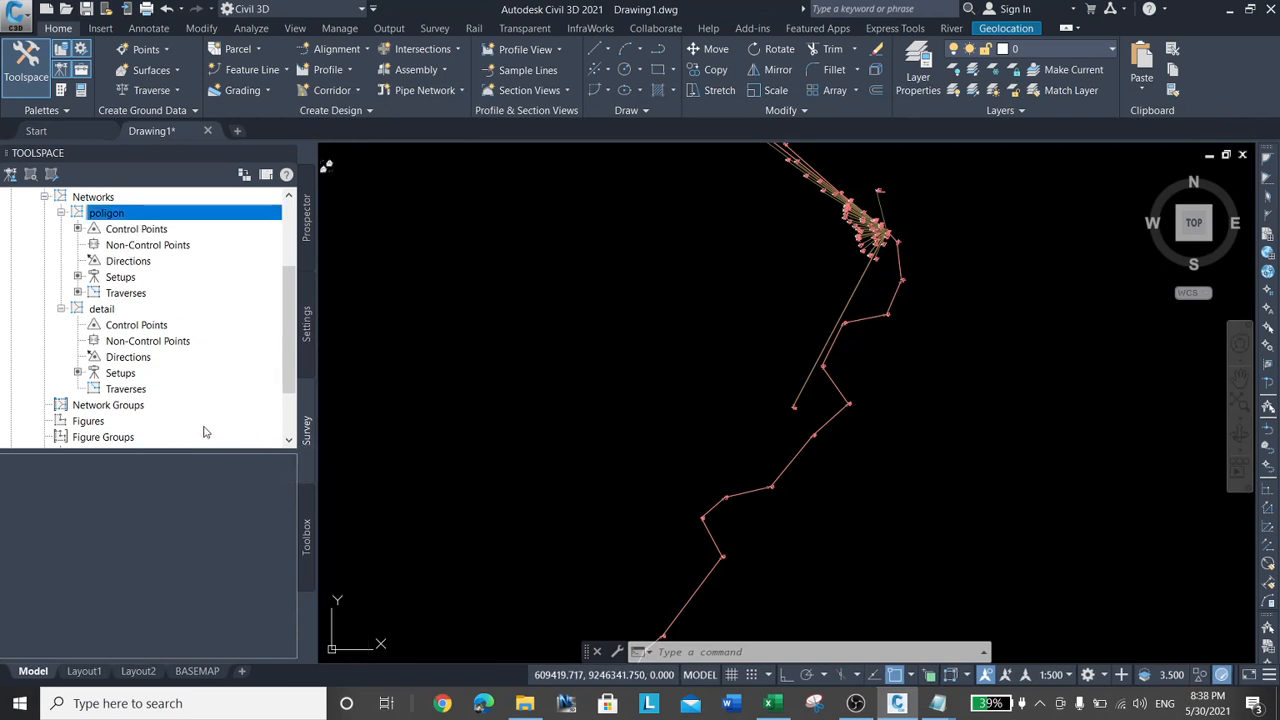
Open the poligon network's least squares input file for editing at the start of its observation list
right_click(148, 297)
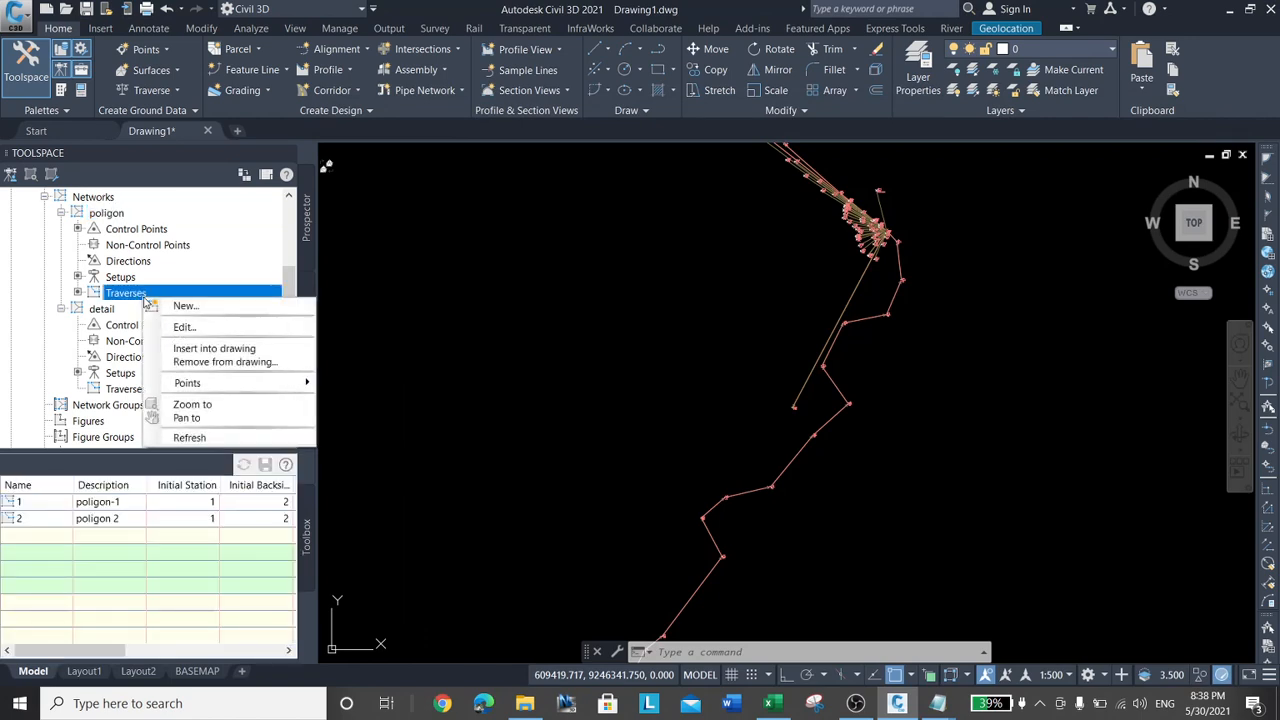
right_click(110, 214)
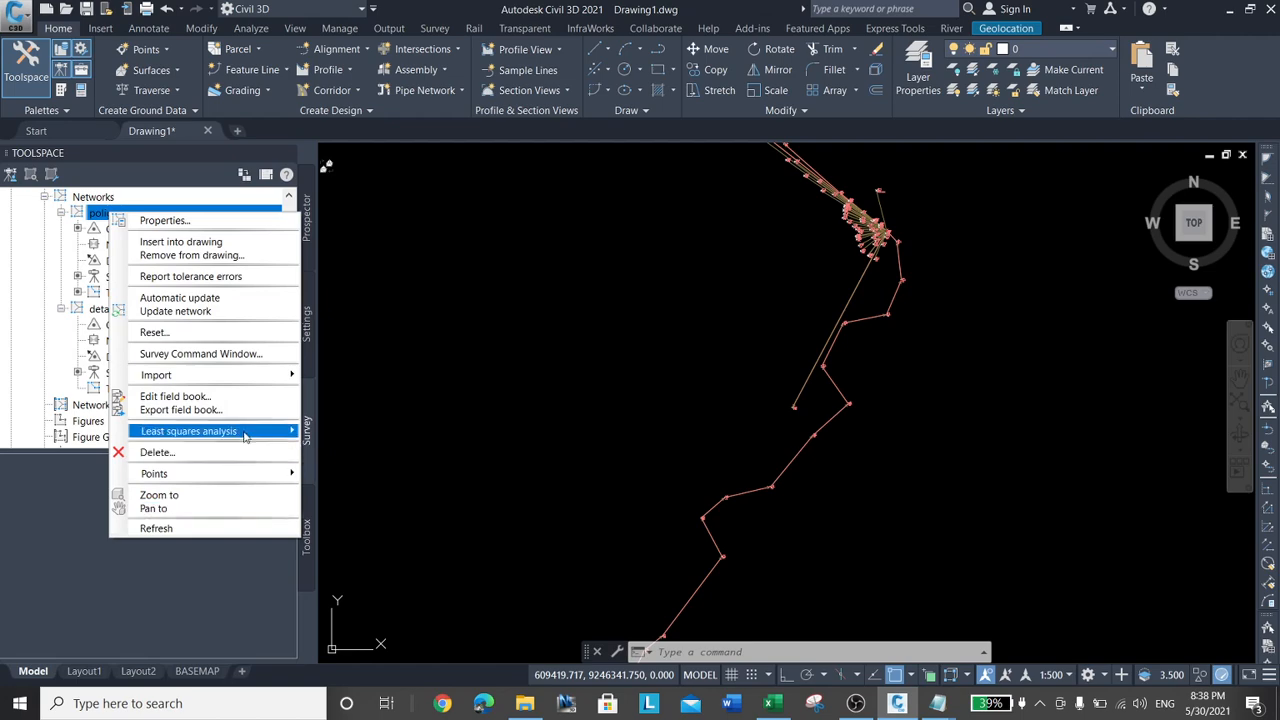
mouse_move(255, 432)
left_click(402, 467)
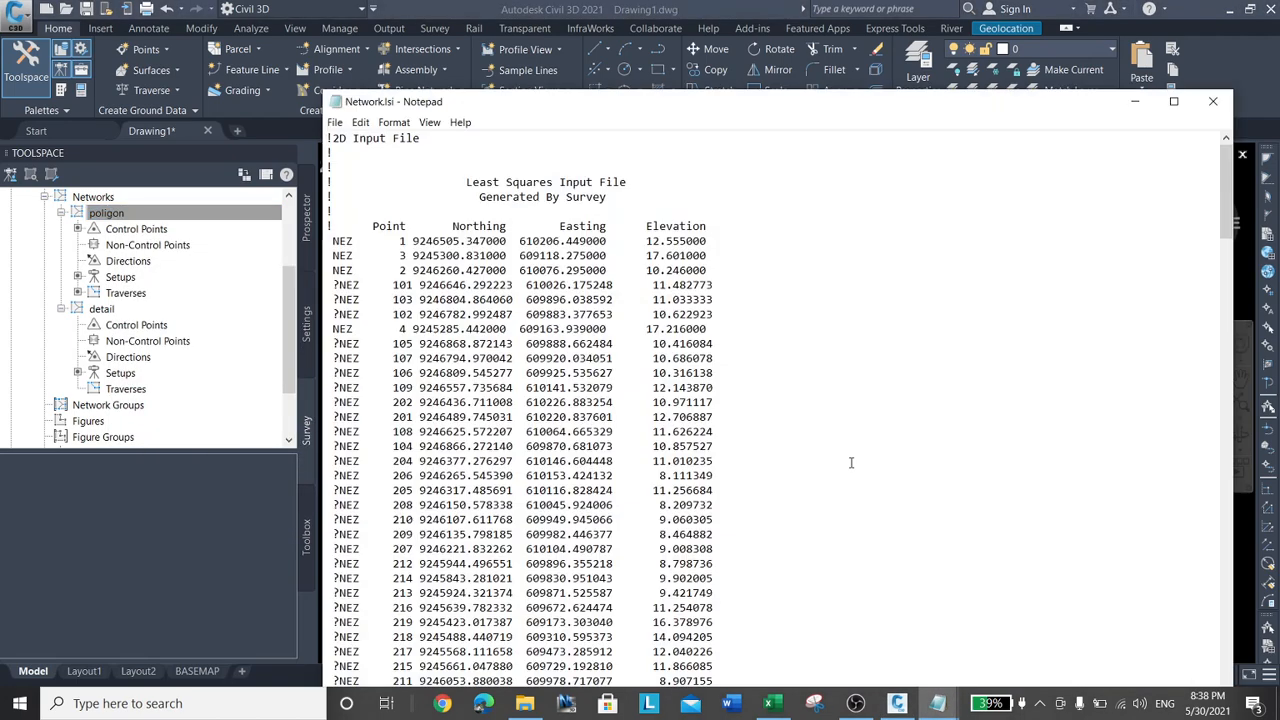
scroll(555, 357, "down", 14)
scroll(702, 530, "up", 2)
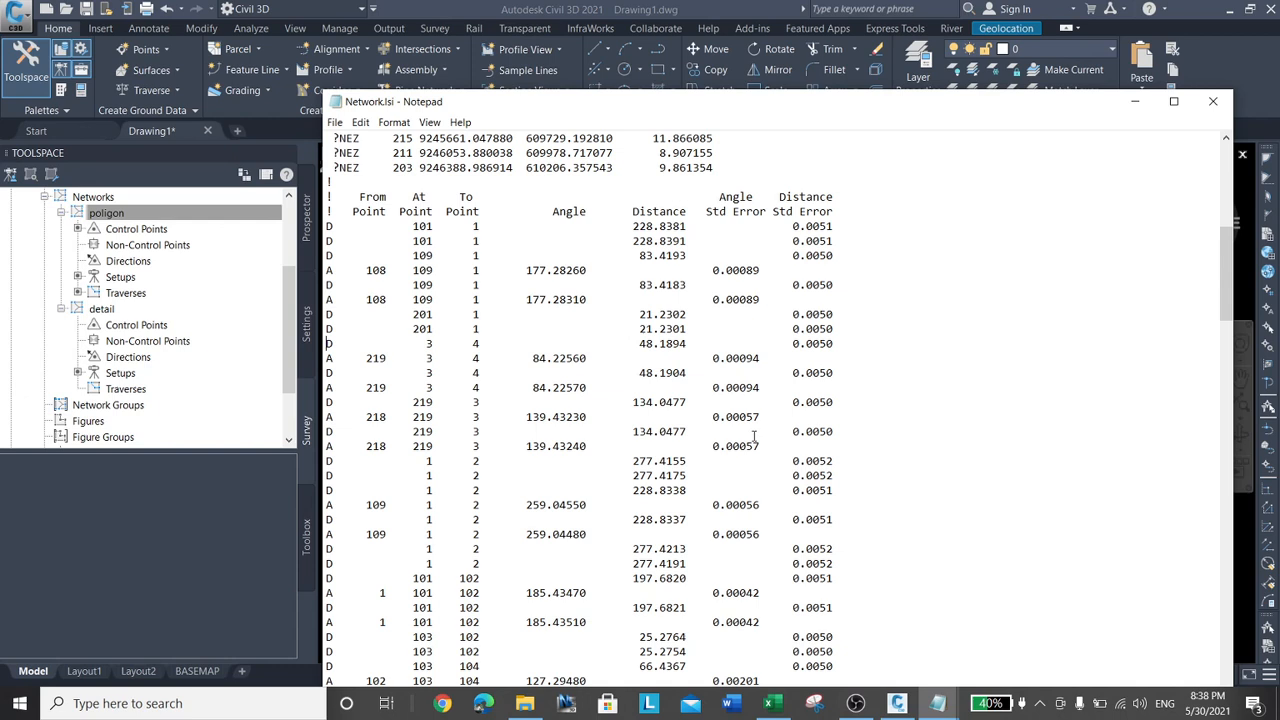
Comment out both distance observations between control points 3 and 4 with a leading "!"
type("!")
key("Down")
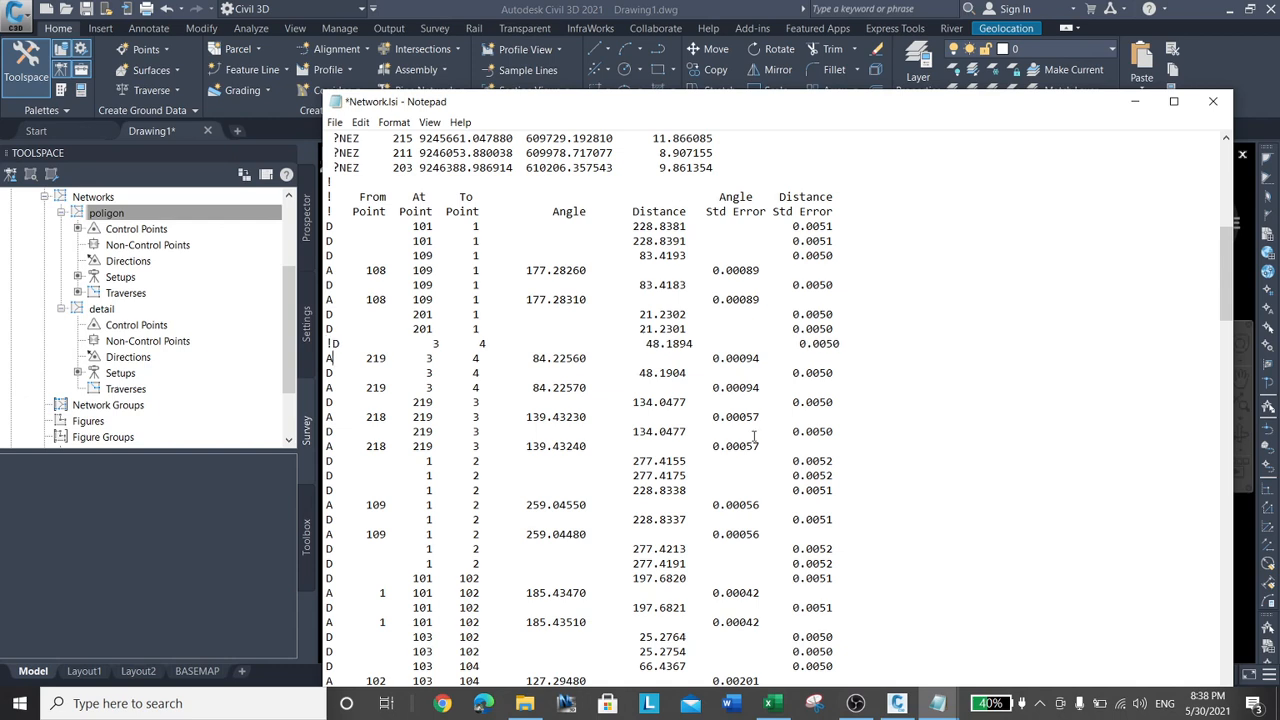
key("Down")
key("Home")
type("!")
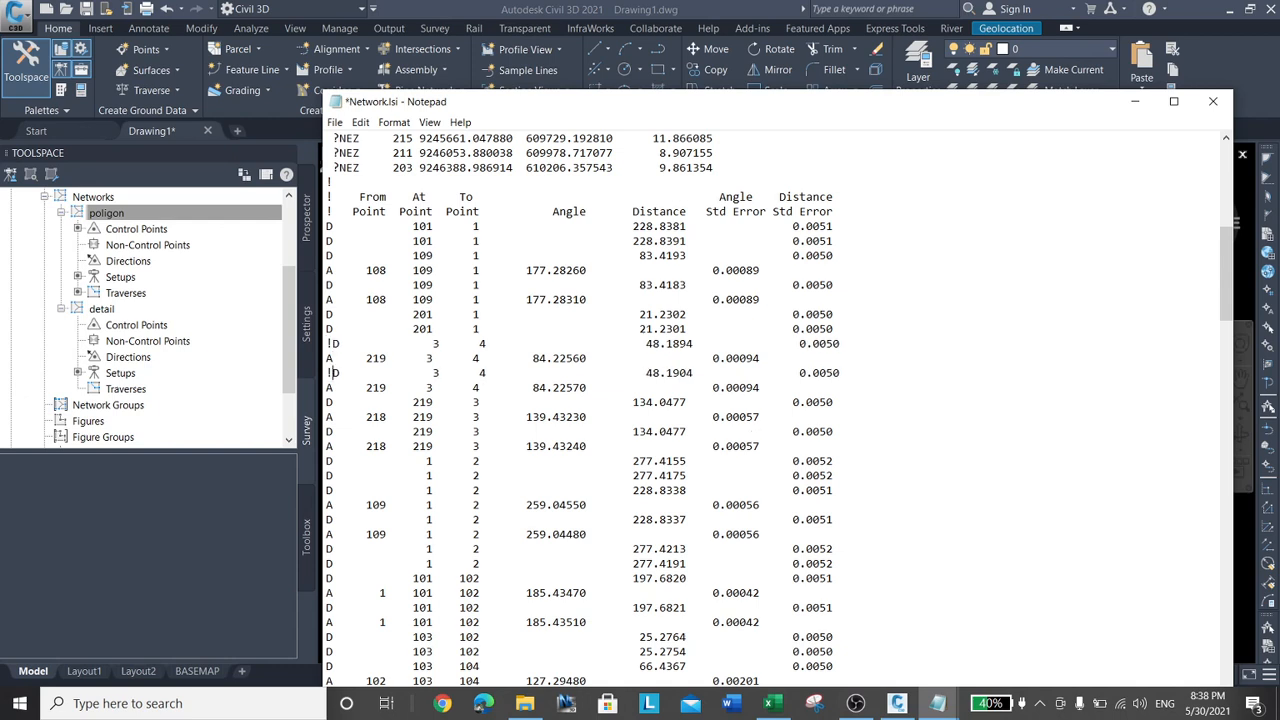
Comment out the six distance observations between control points 1 and 2 with a leading "!"
key("Down")
key("Down")
type("!")
key("Down")
type("!")
key("Down")
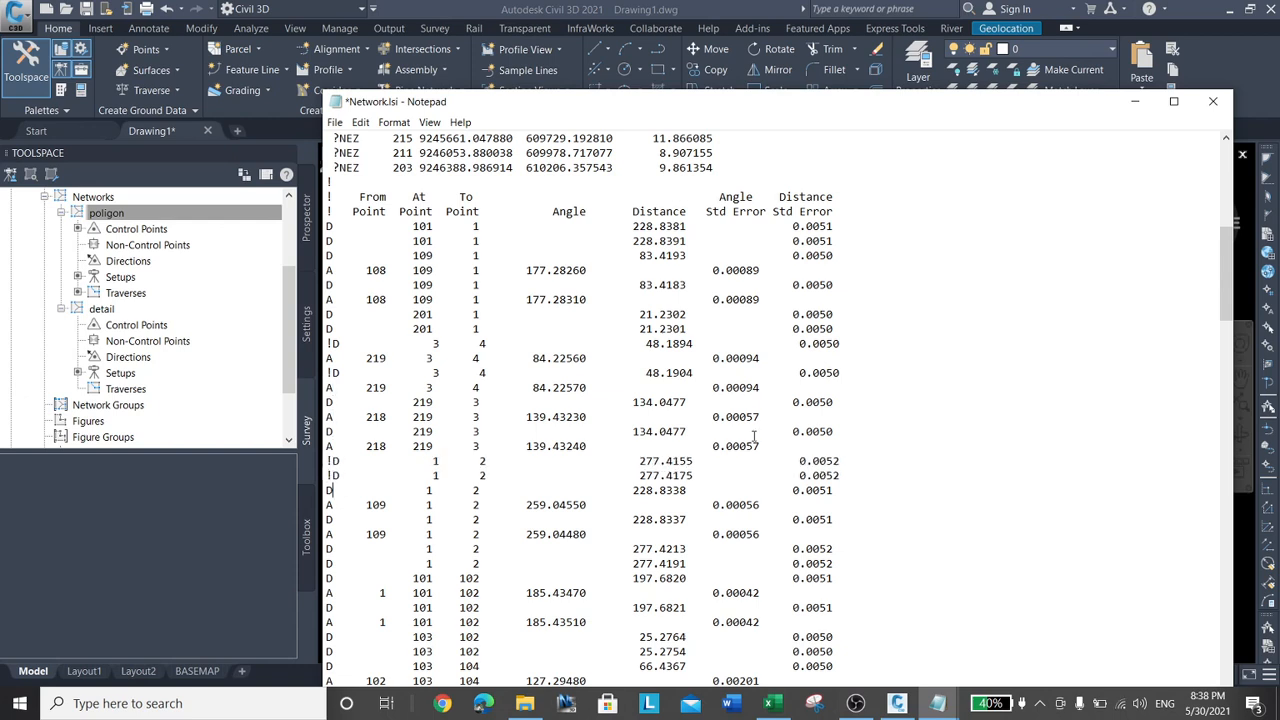
type("!")
key("Down")
key("Down")
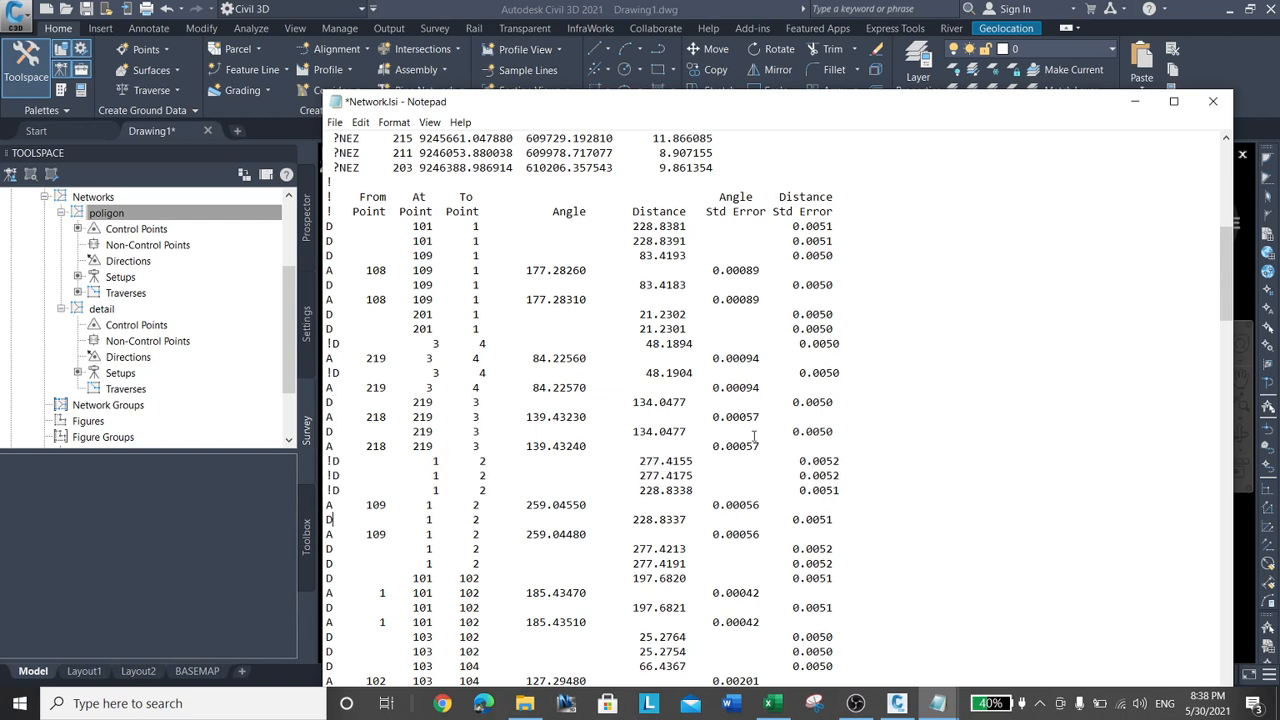
type("!")
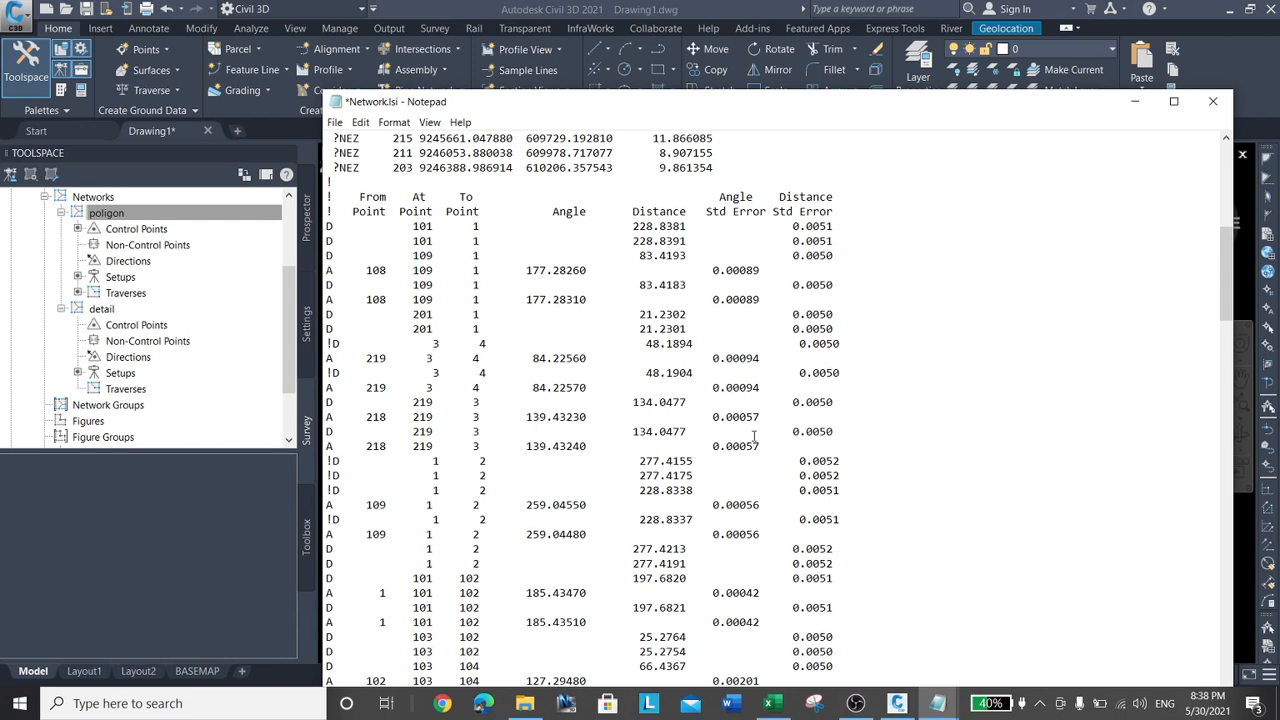
left_click(326, 548)
type("!")
left_click(326, 563)
type("!")
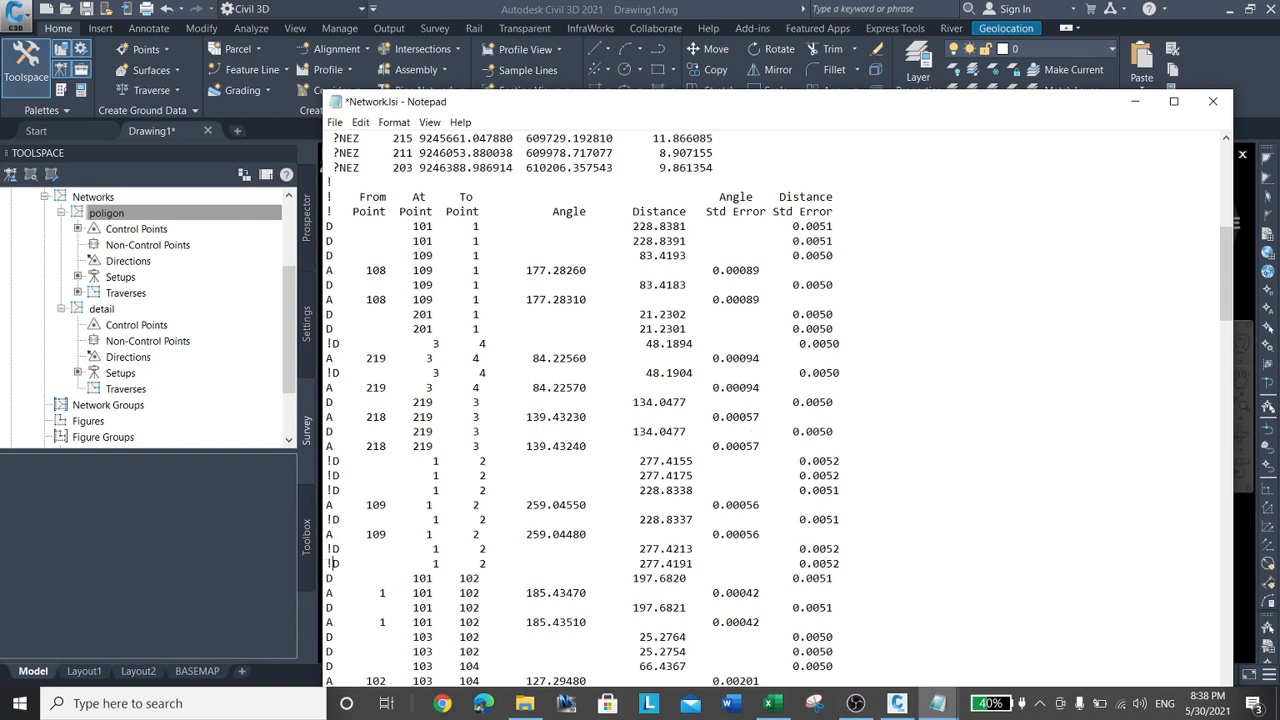
Examine the remaining observation lines of the input file for further distances between control points
scroll(676, 470, "down", 6)
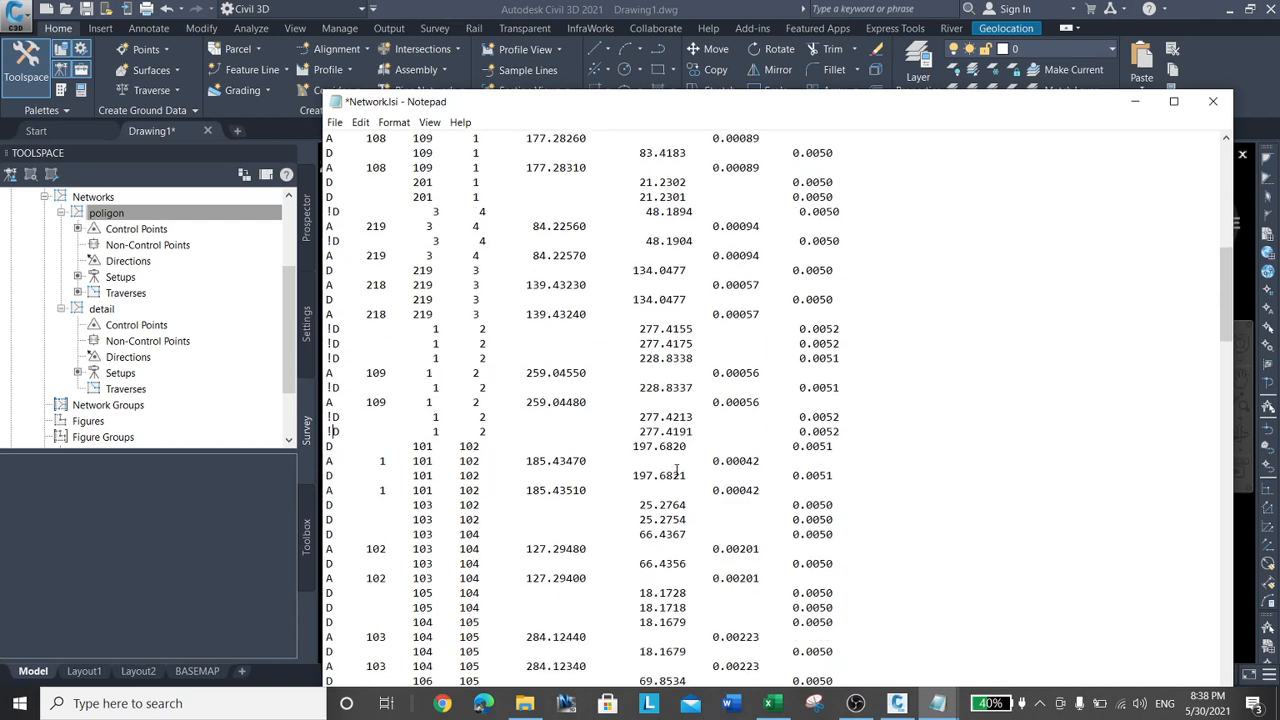
scroll(676, 457, "down", 5)
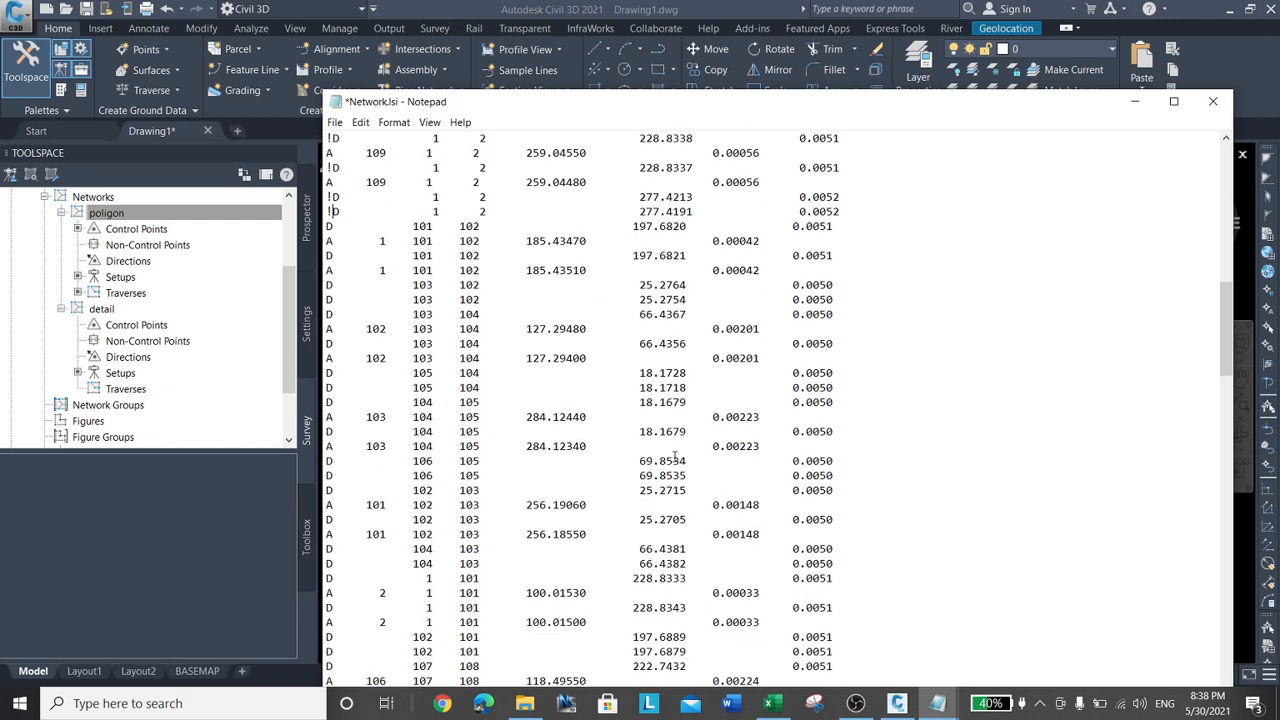
scroll(676, 447, "down", 2)
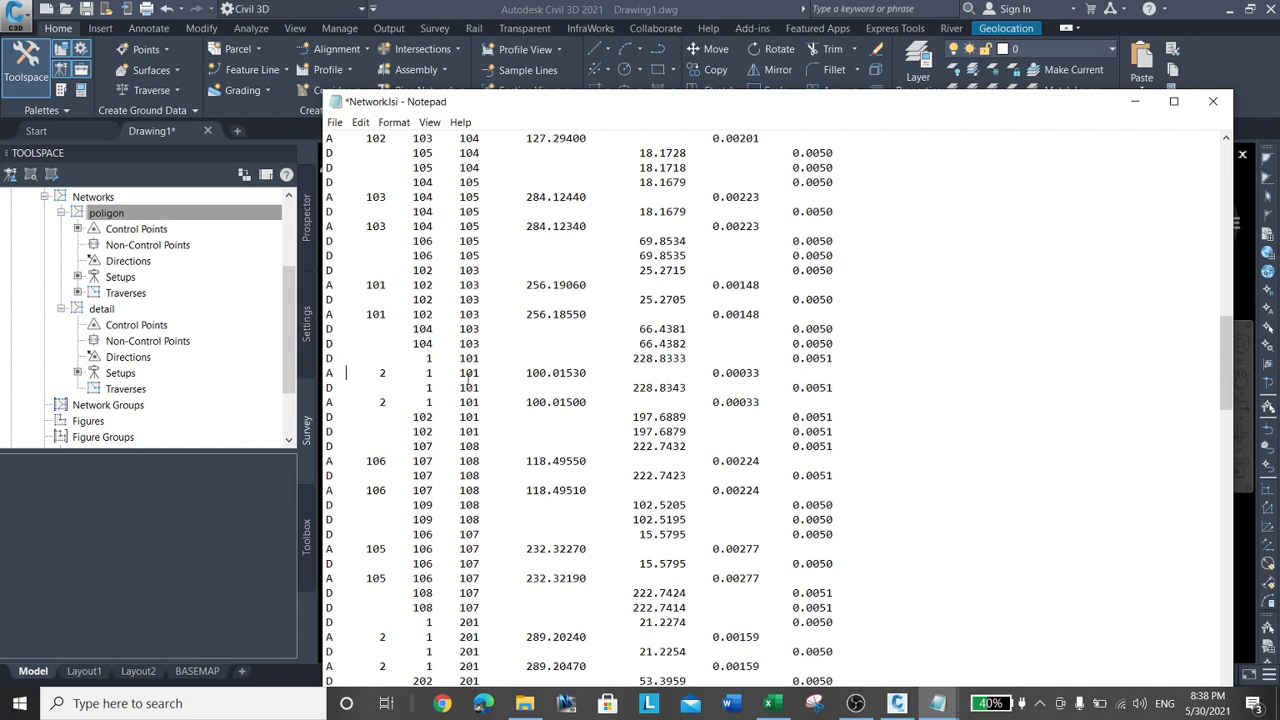
scroll(468, 380, "down", 4)
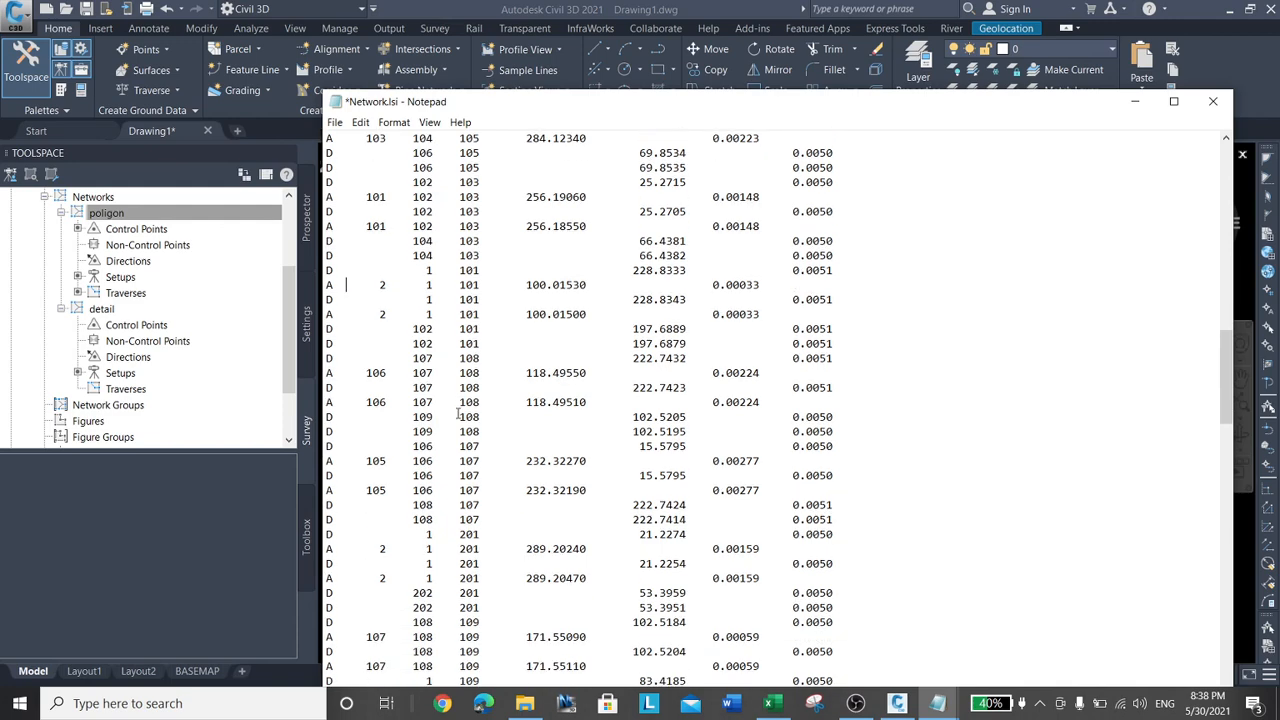
scroll(459, 413, "down", 8)
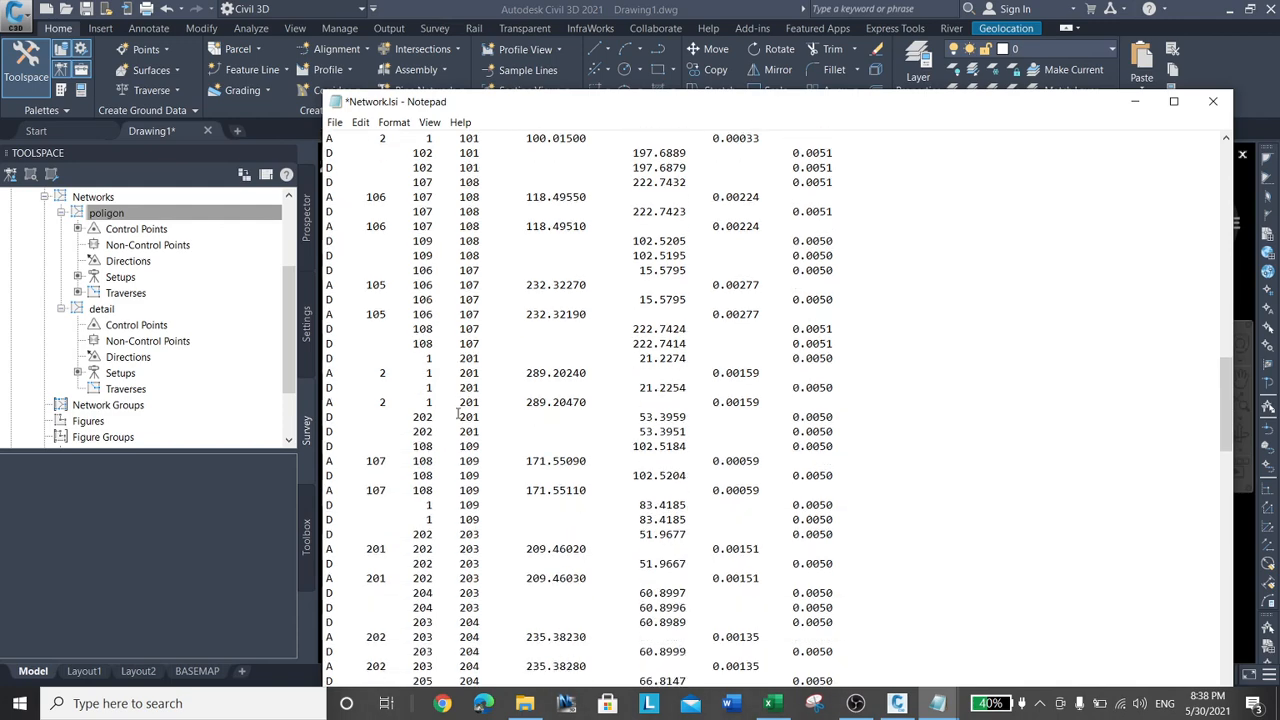
scroll(461, 424, "down", 11)
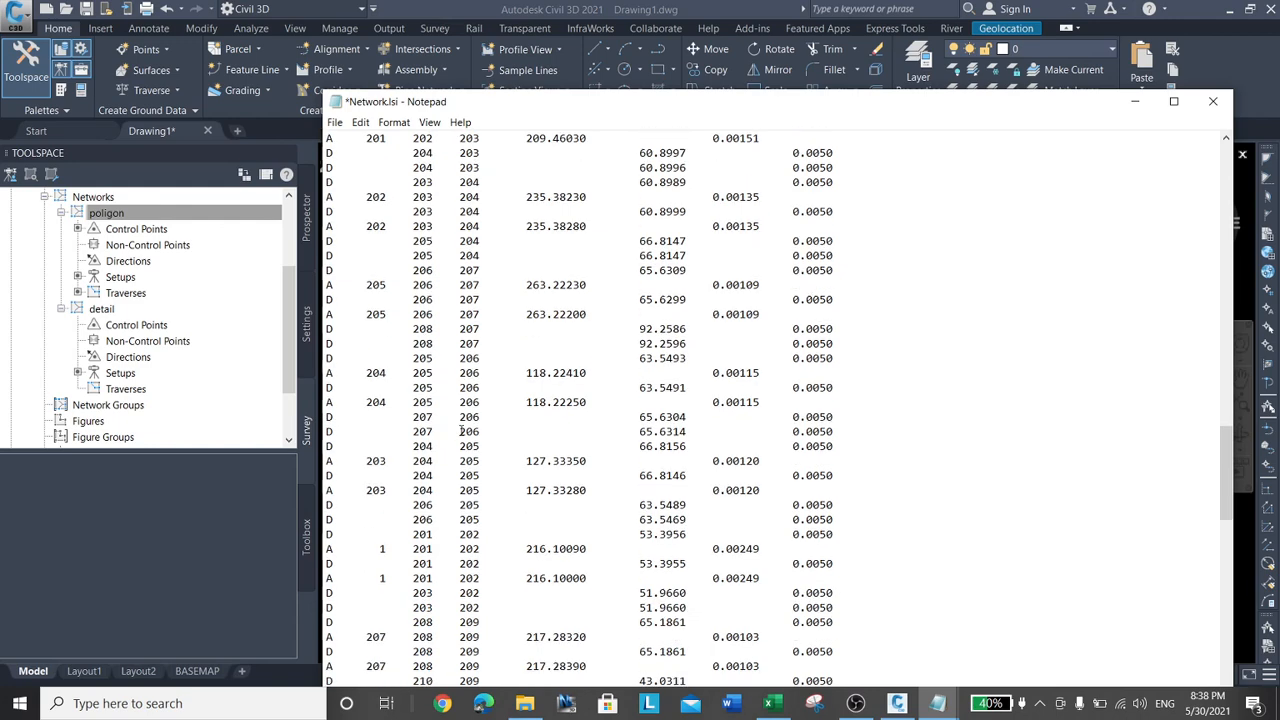
scroll(462, 432, "down", 12)
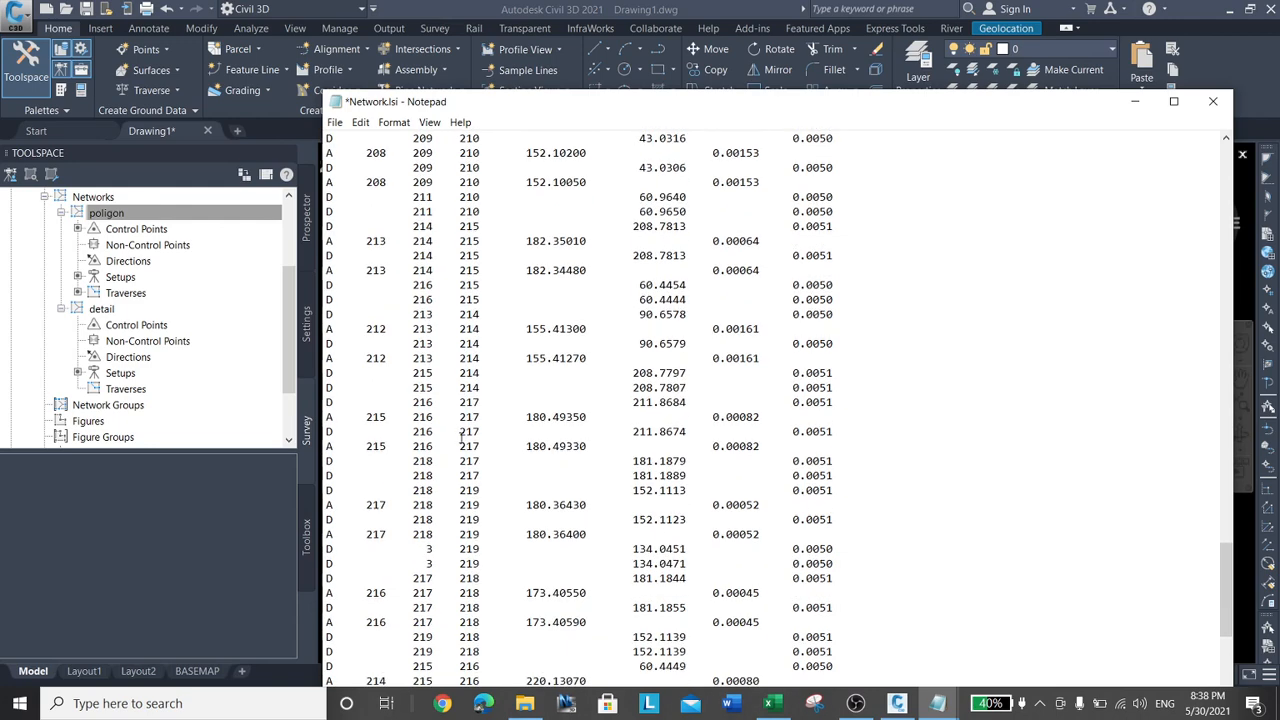
scroll(462, 433, "down", 10)
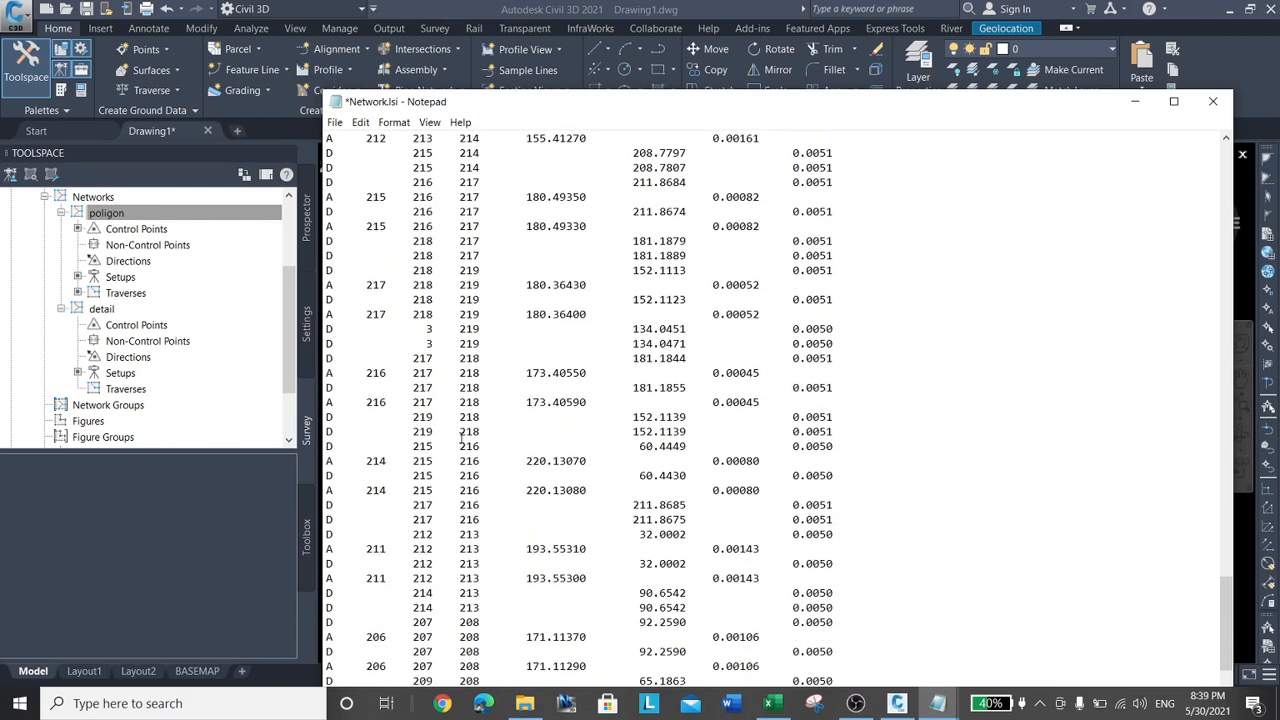
scroll(456, 424, "up", 6)
scroll(456, 424, "up", 6)
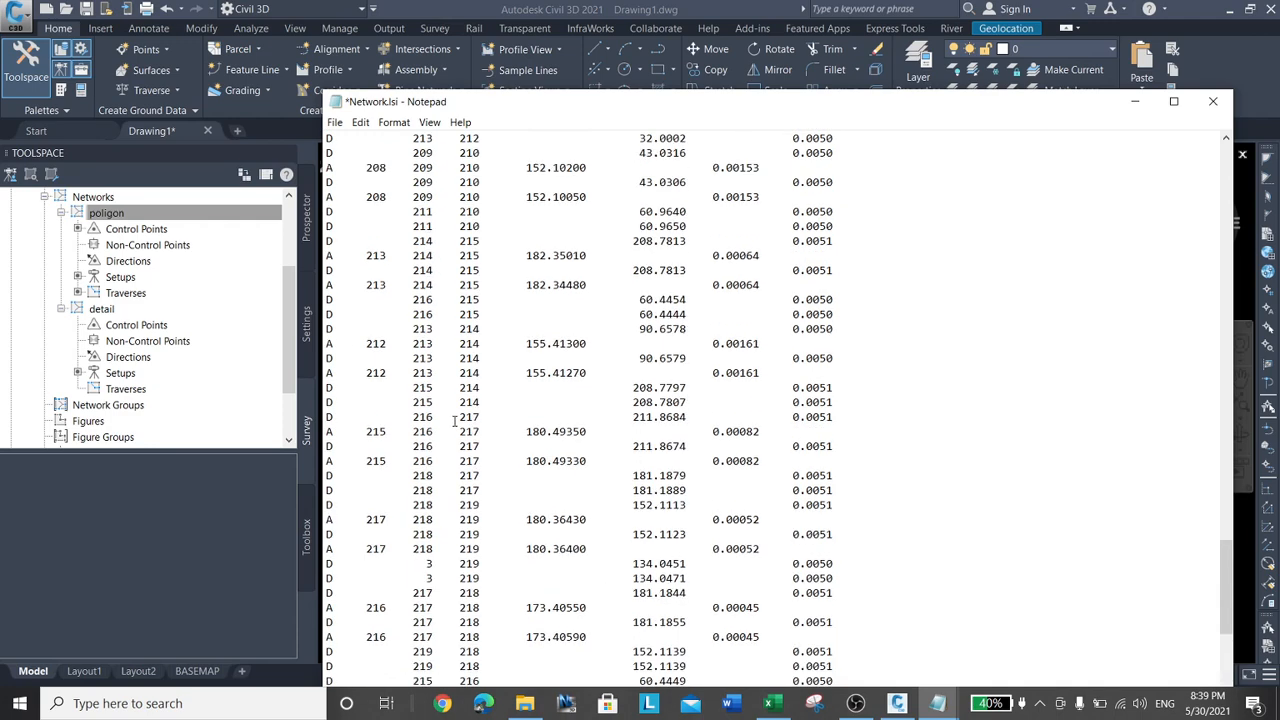
scroll(490, 410, "down", 12)
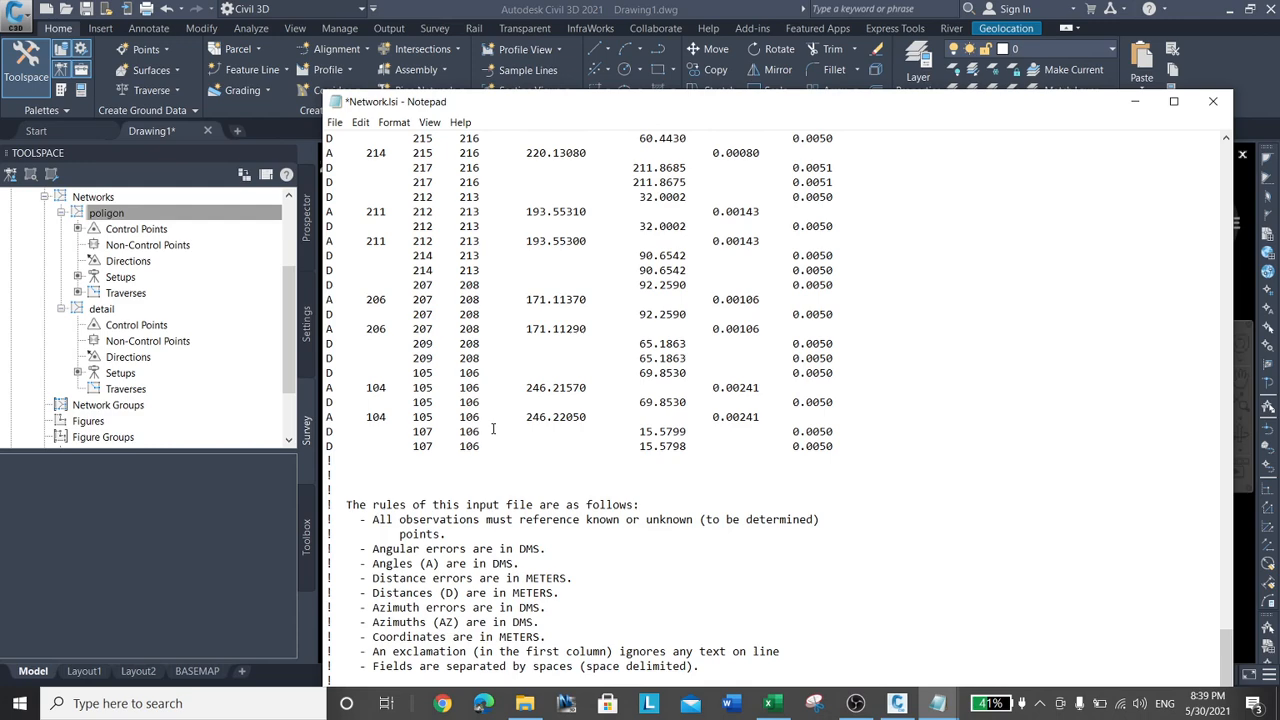
Recheck the input file's full observation list for control-to-control distance lines that are not commented out
scroll(492, 436, "up", 6)
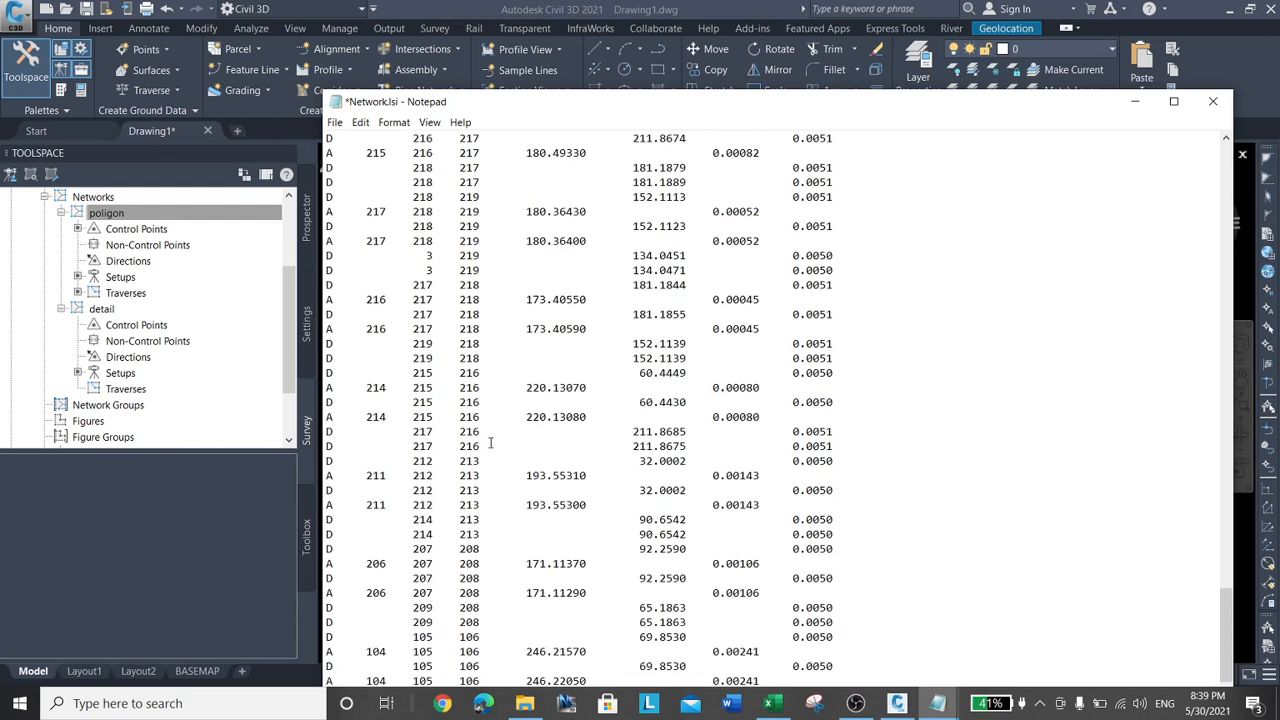
scroll(490, 443, "up", 2)
scroll(481, 433, "up", 20)
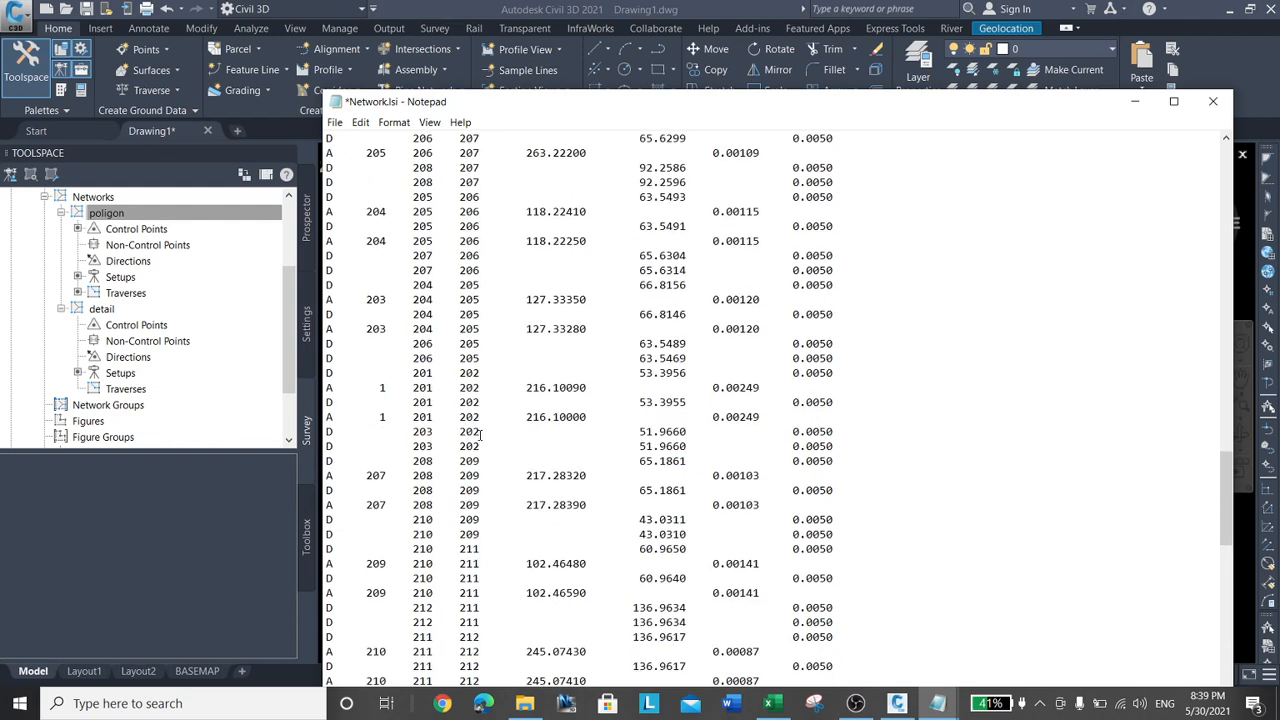
scroll(481, 433, "up", 5)
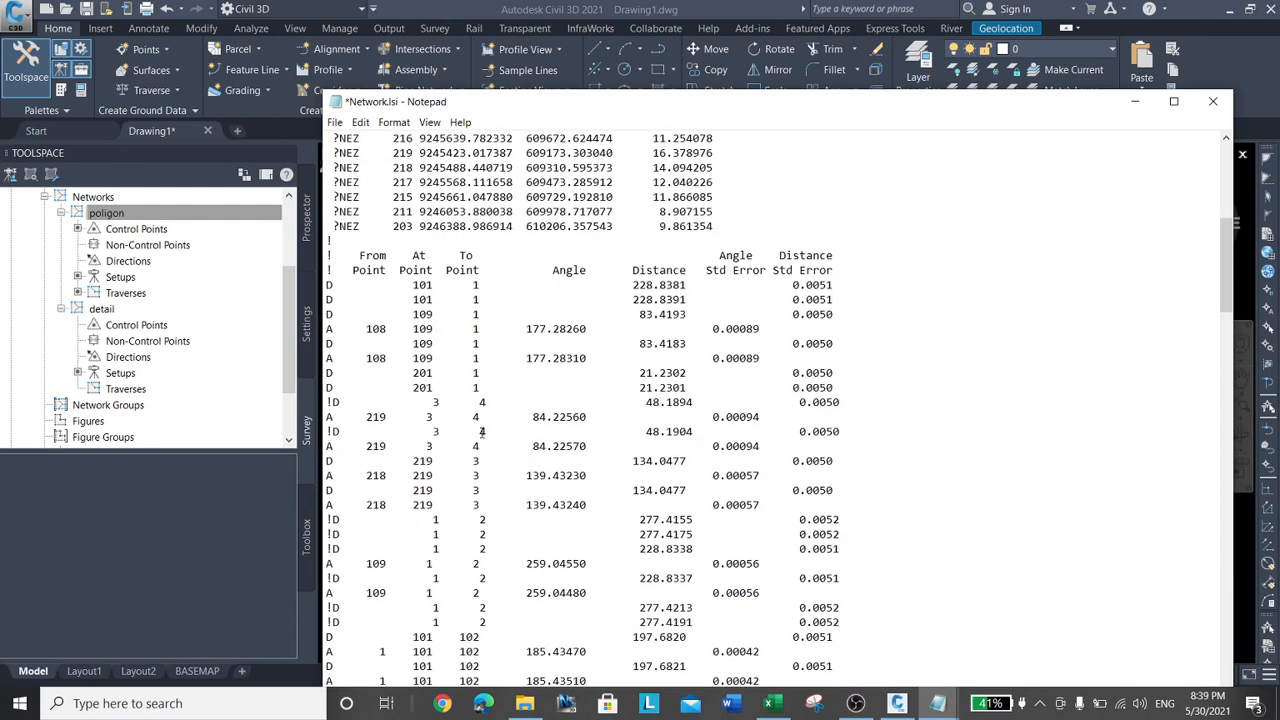
scroll(460, 410, "down", 1)
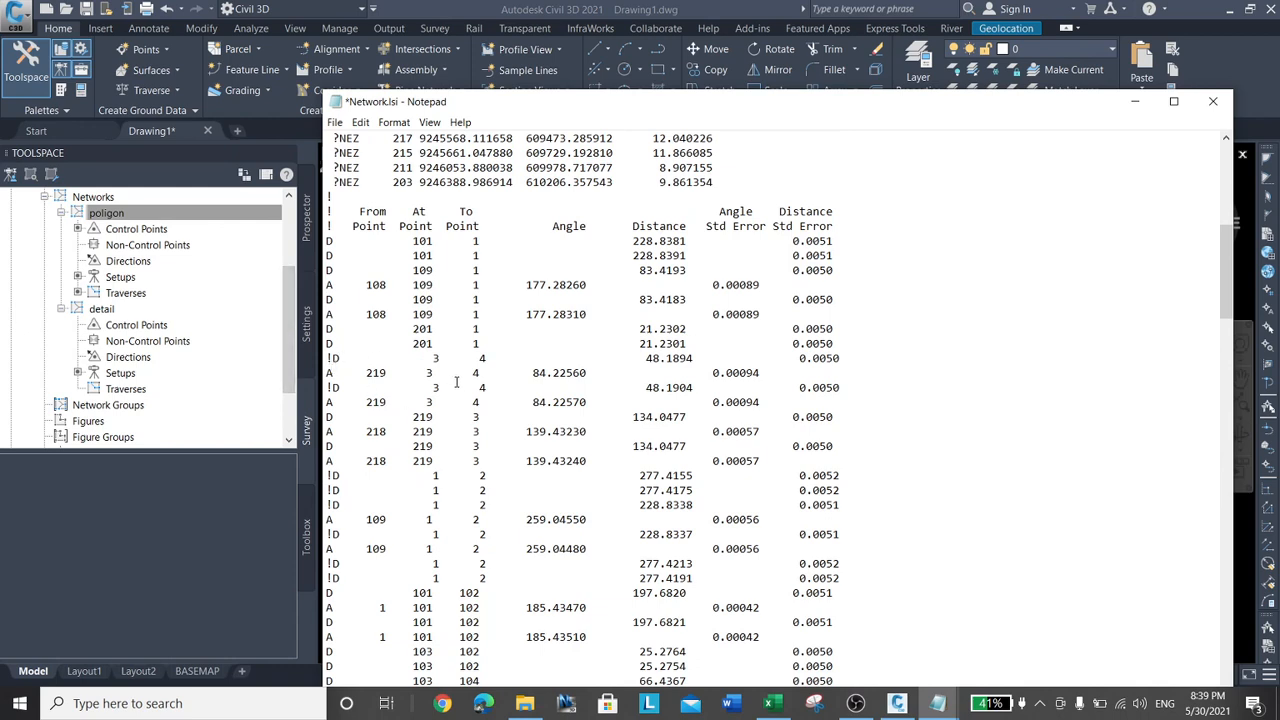
scroll(455, 382, "down", 2)
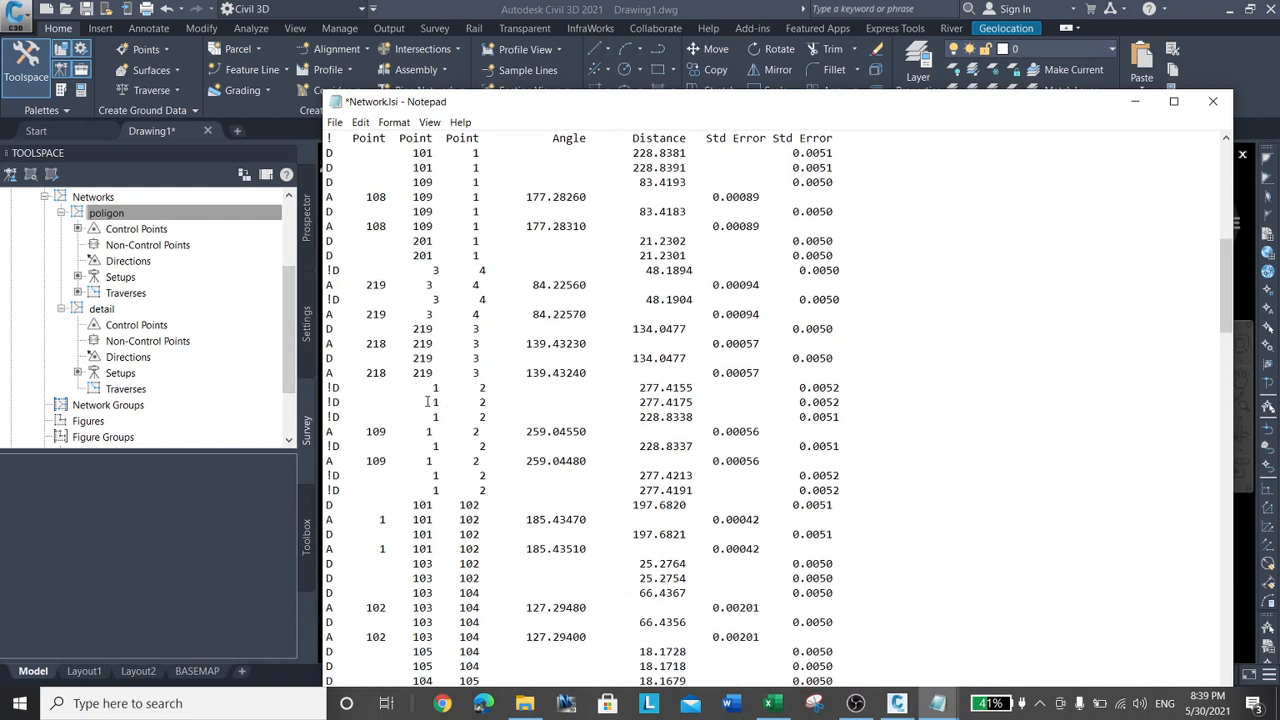
scroll(523, 426, "down", 1)
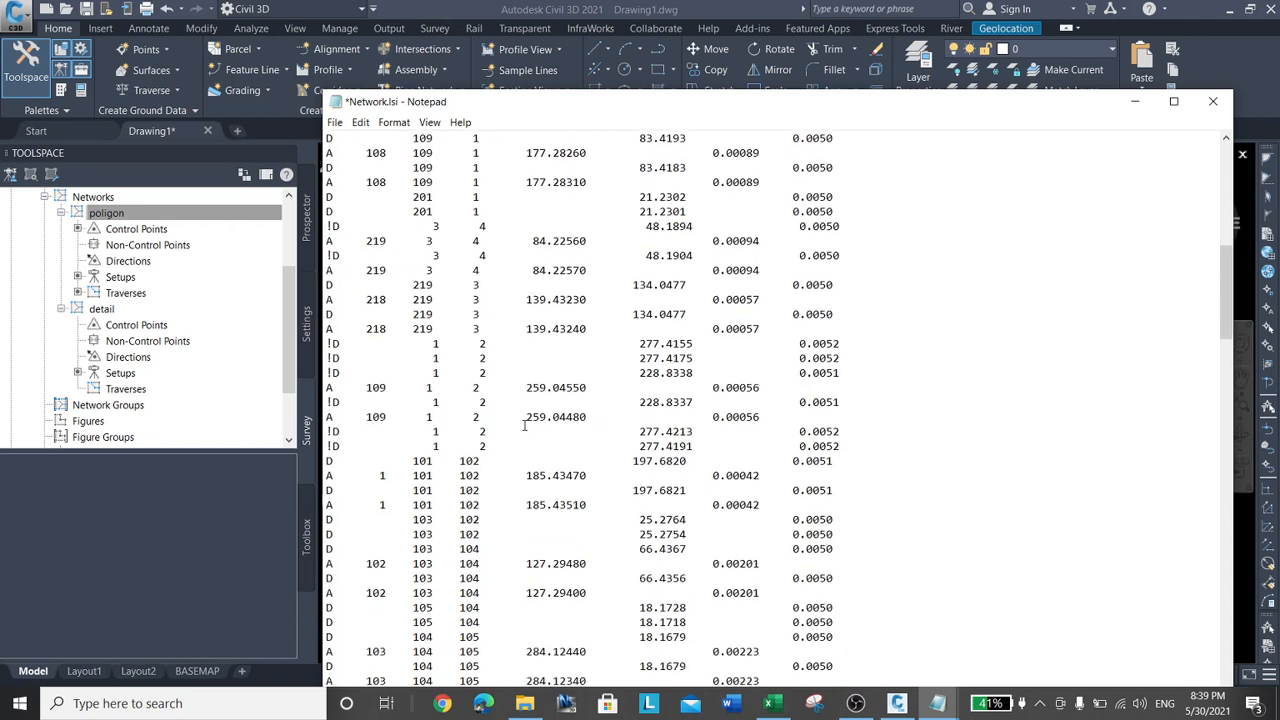
scroll(480, 438, "down", 7)
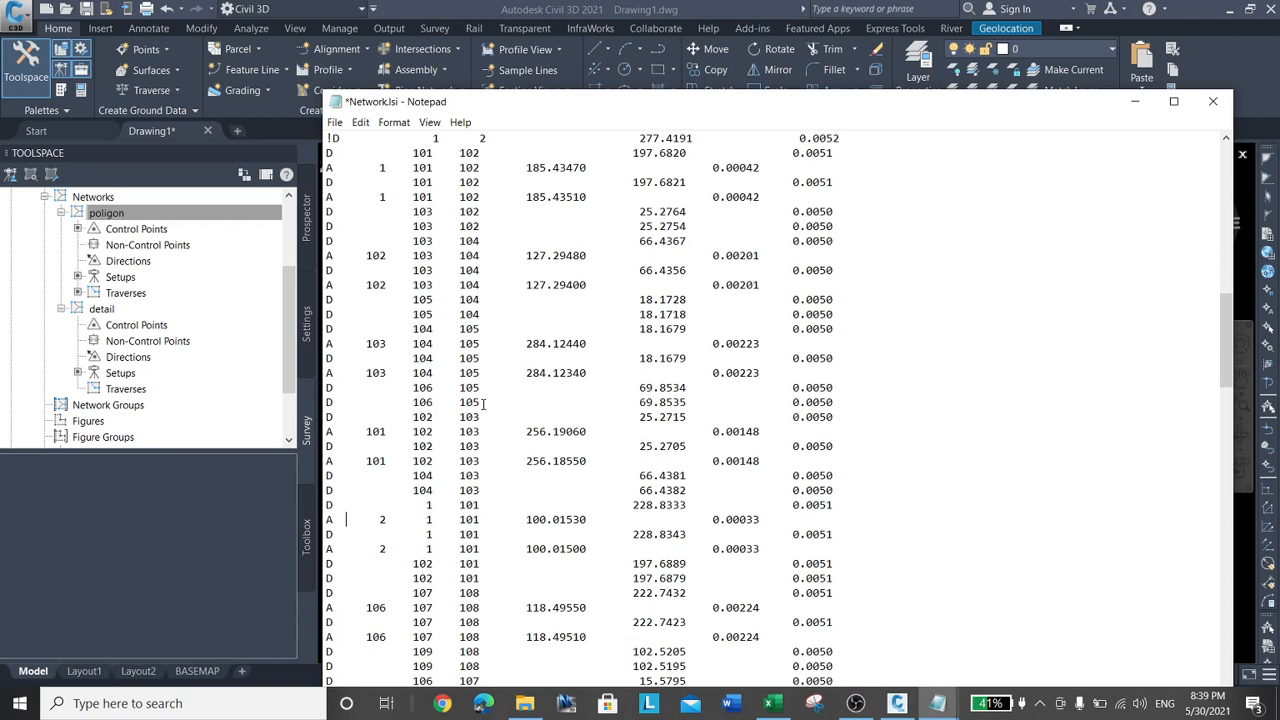
scroll(483, 402, "down", 6)
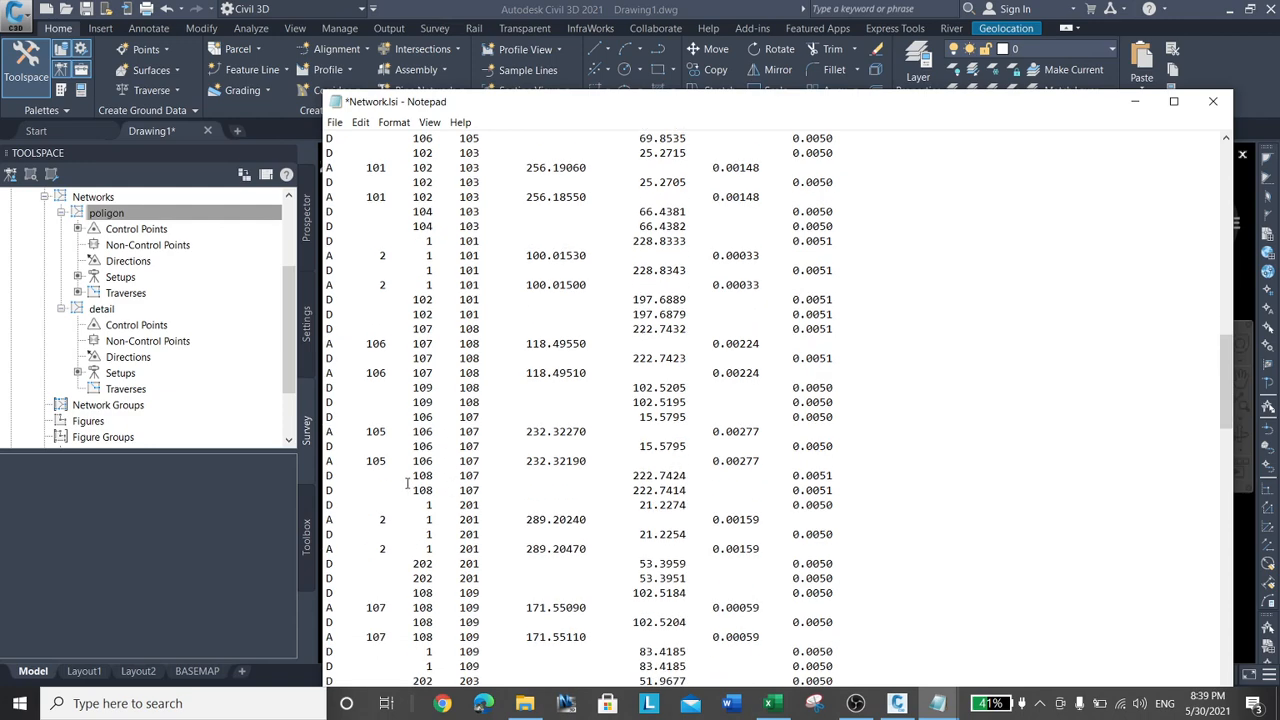
scroll(408, 483, "down", 3)
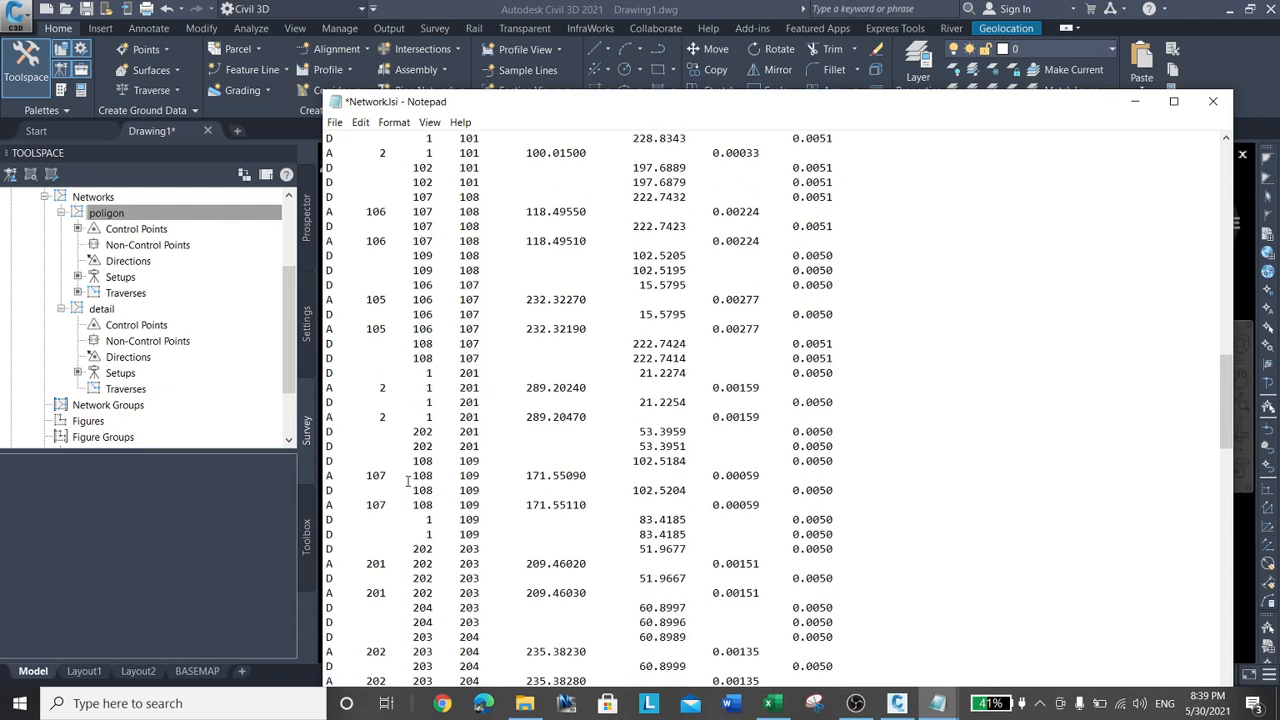
scroll(408, 483, "down", 1)
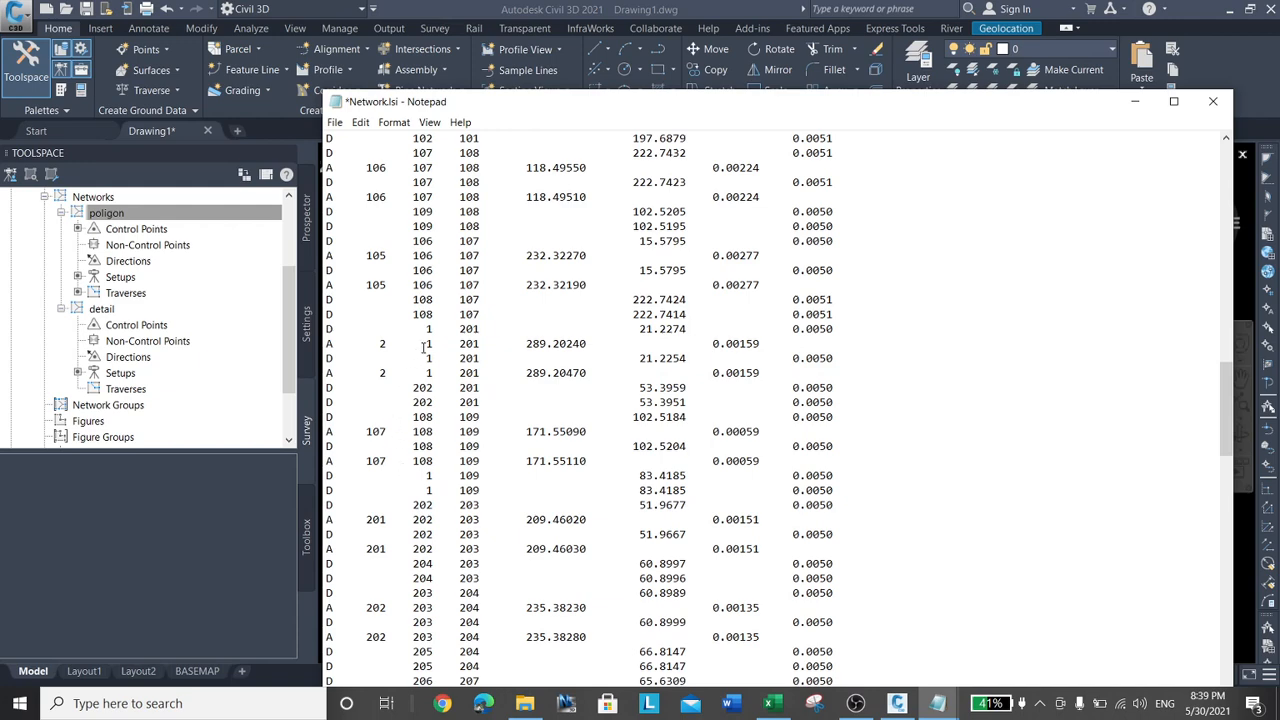
scroll(503, 346, "down", 15)
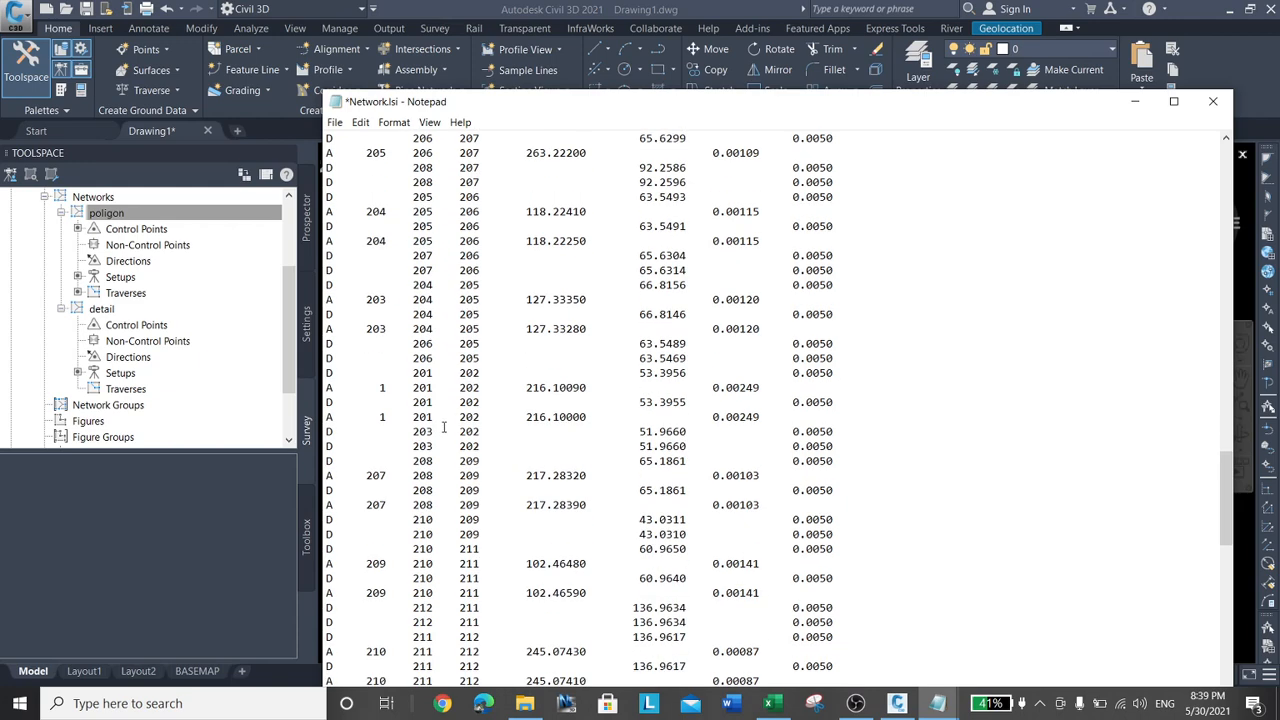
scroll(443, 431, "down", 15)
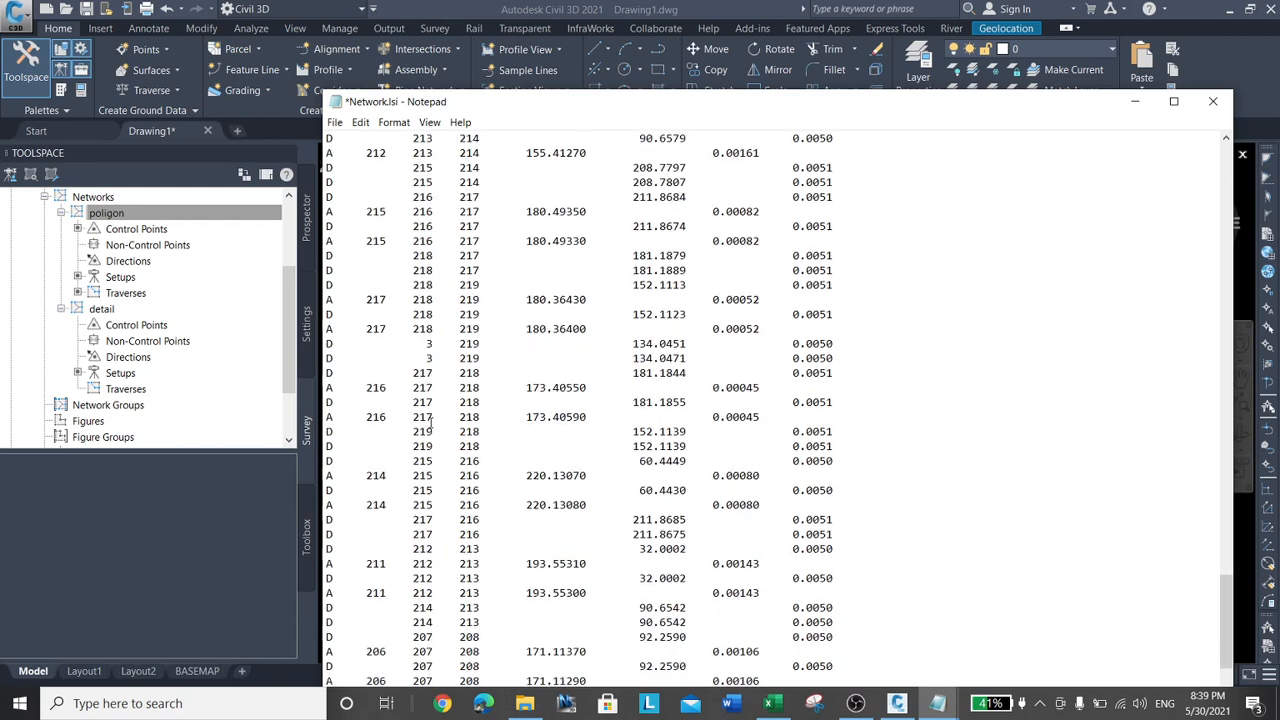
scroll(432, 413, "down", 6)
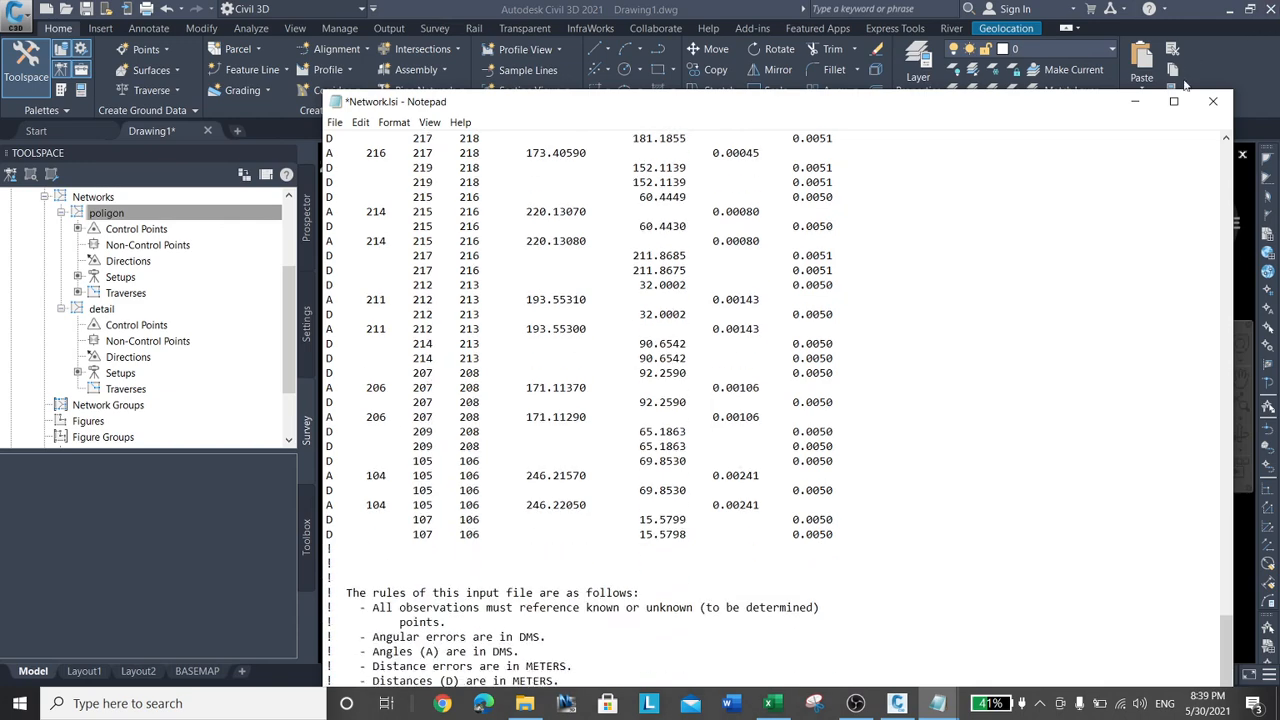
Save and close the edited input file, and process it in the poligon network's least squares analysis
left_click(1213, 101)
left_click(598, 366)
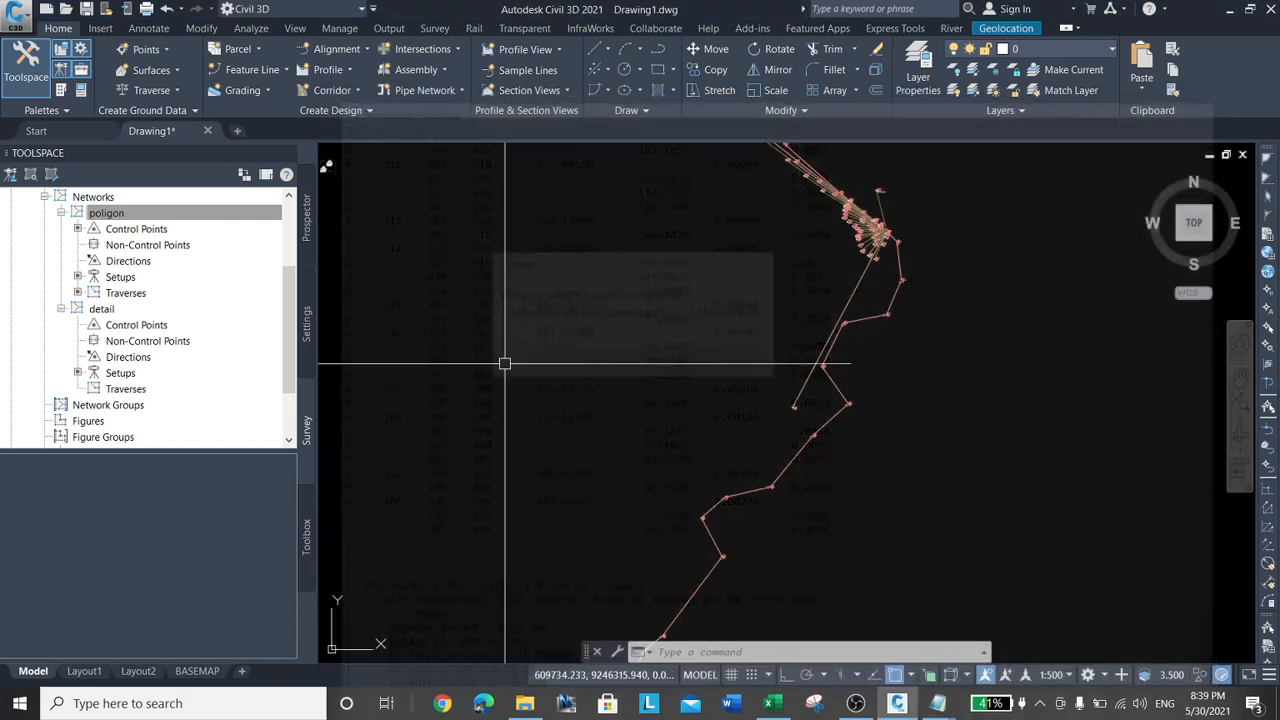
right_click(136, 217)
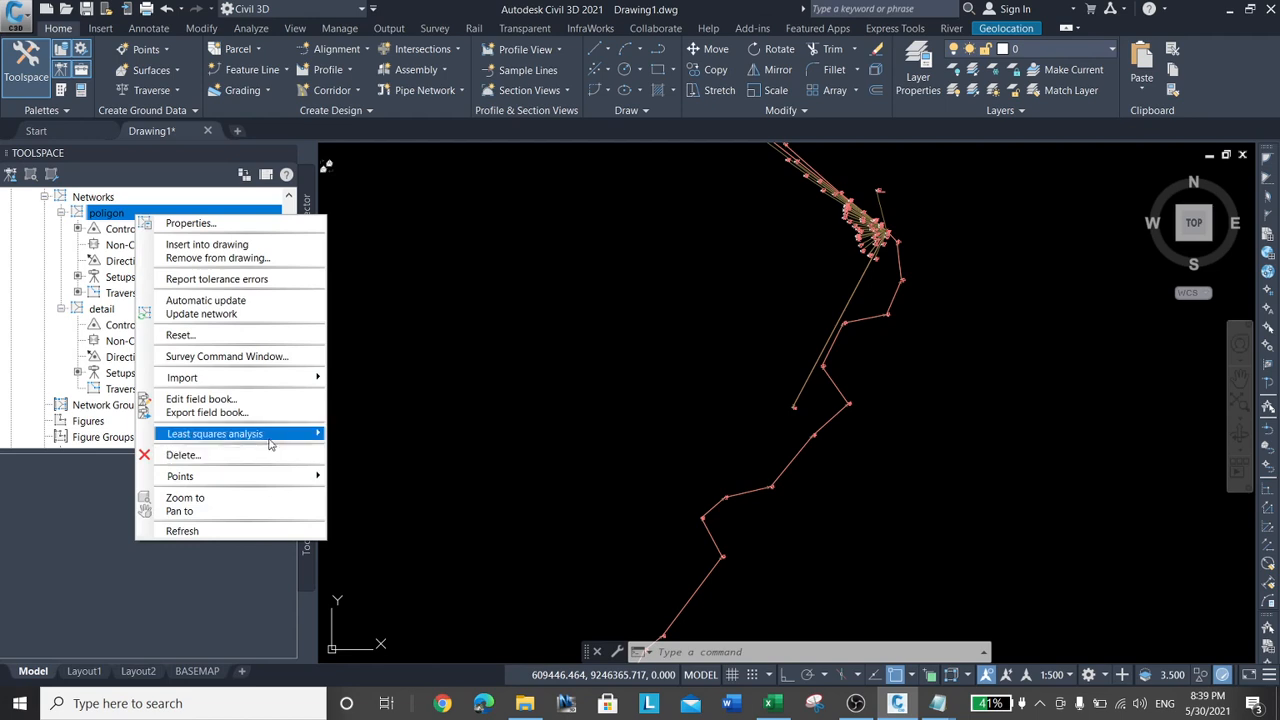
mouse_move(268, 436)
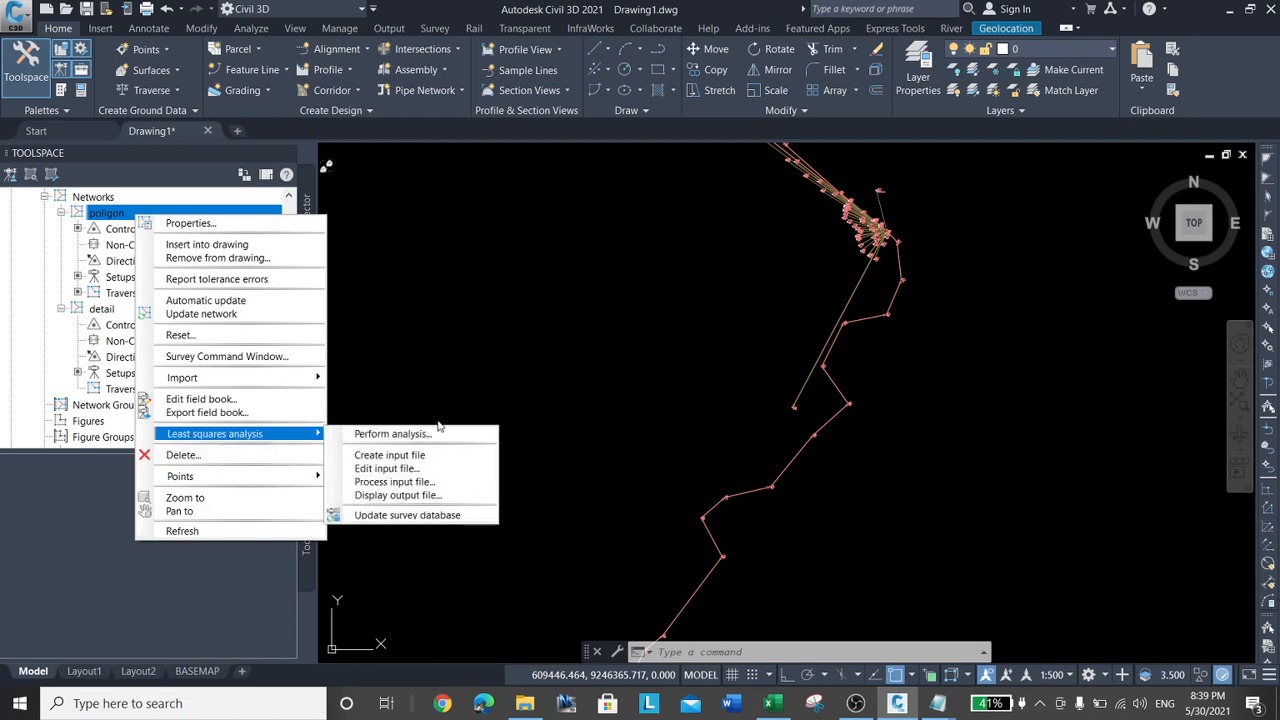
left_click(433, 484)
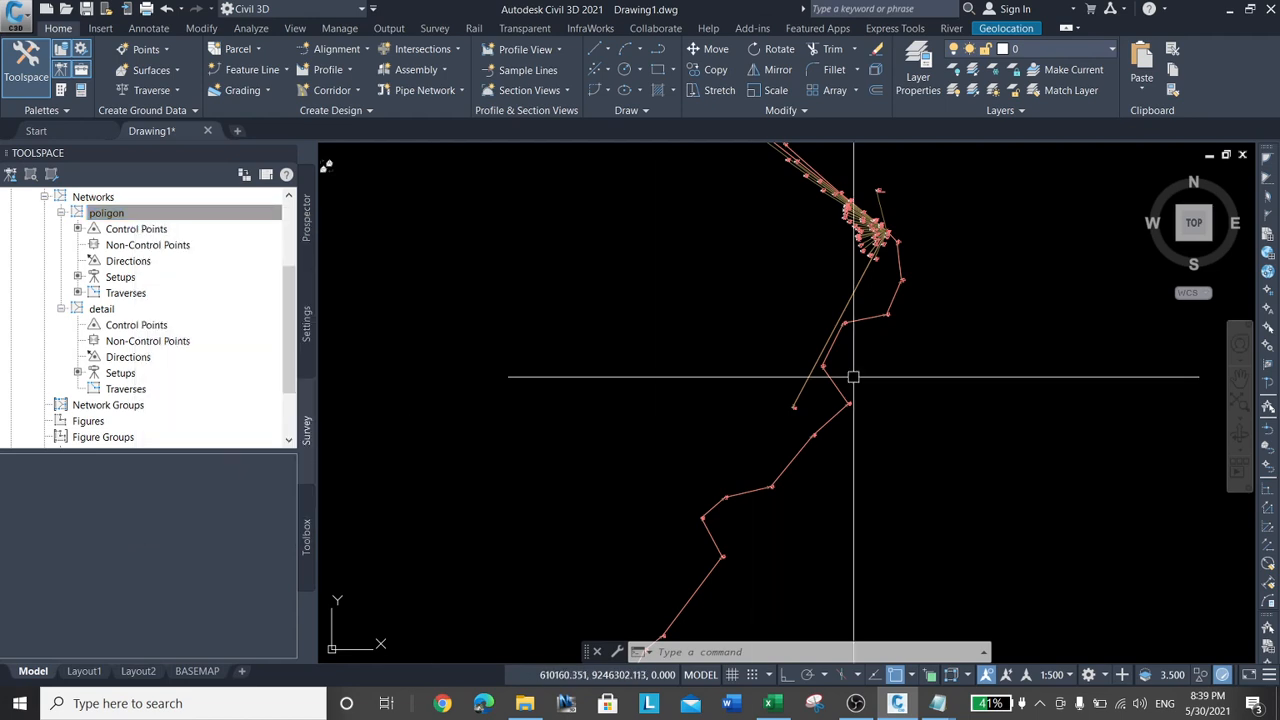
Display the poligon network's least squares output file and review its observation residuals and adjusted coordinates
right_click(115, 212)
mouse_move(236, 470)
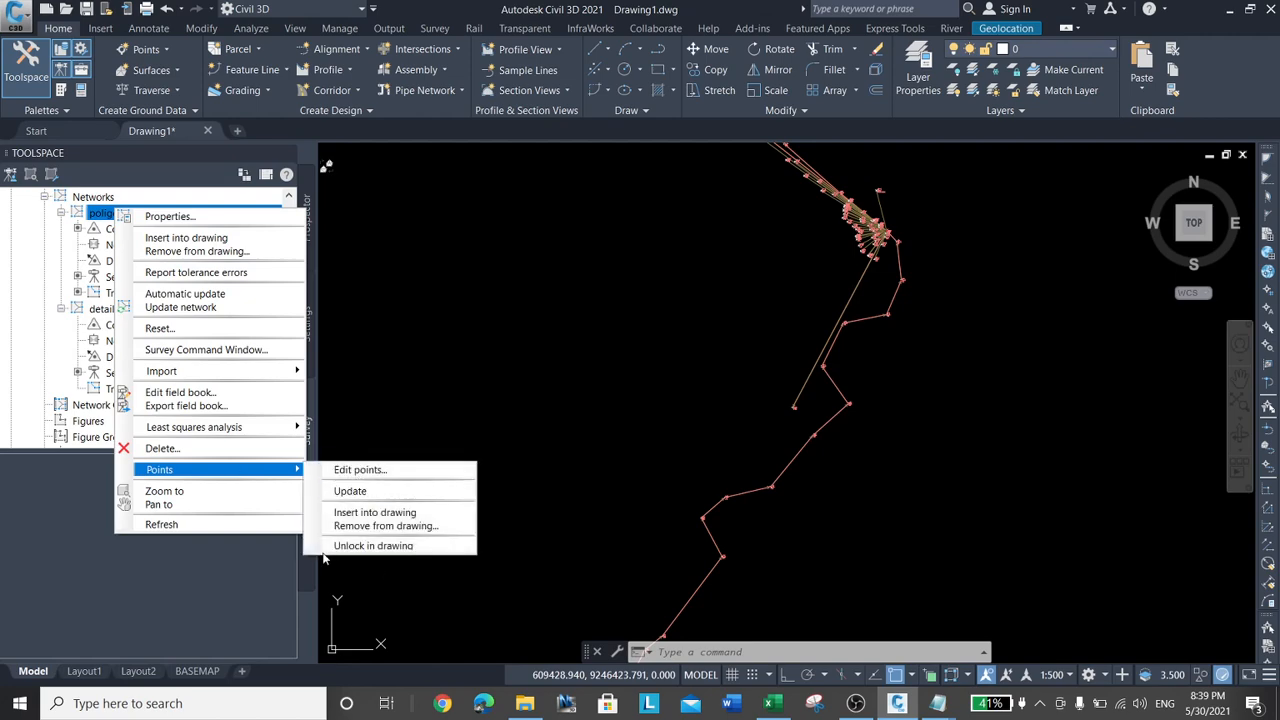
mouse_move(284, 430)
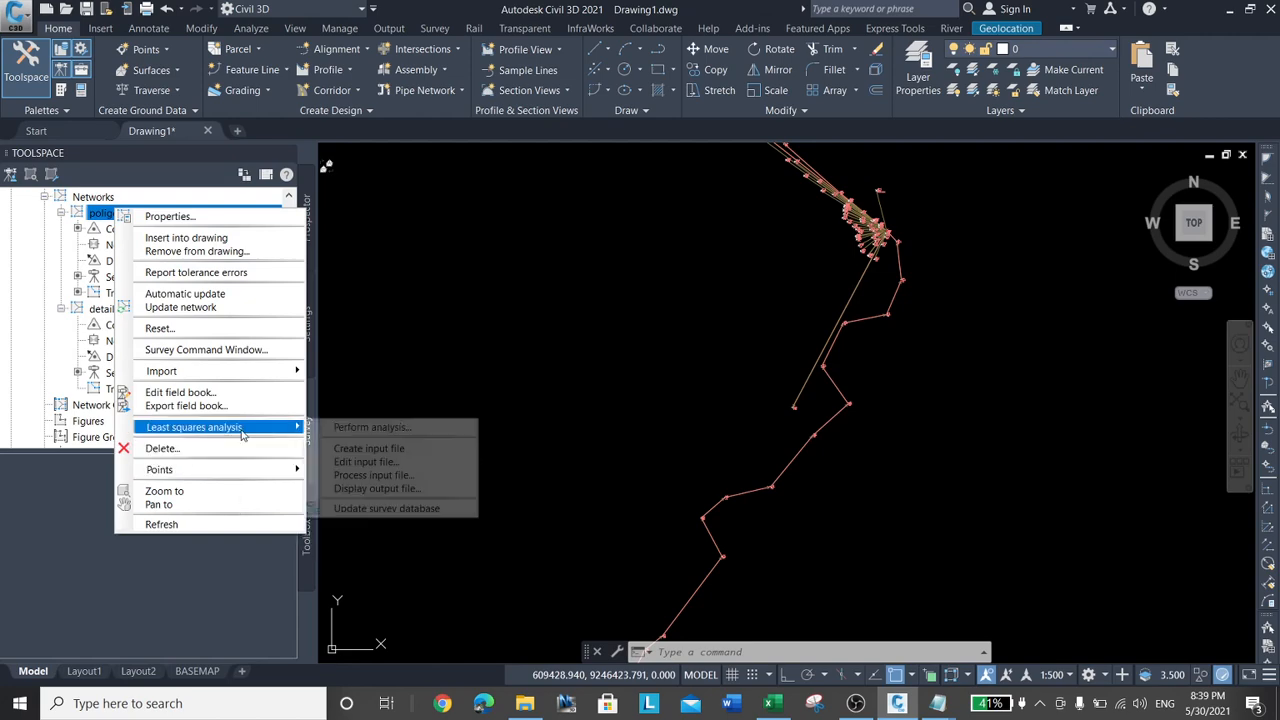
left_click(404, 489)
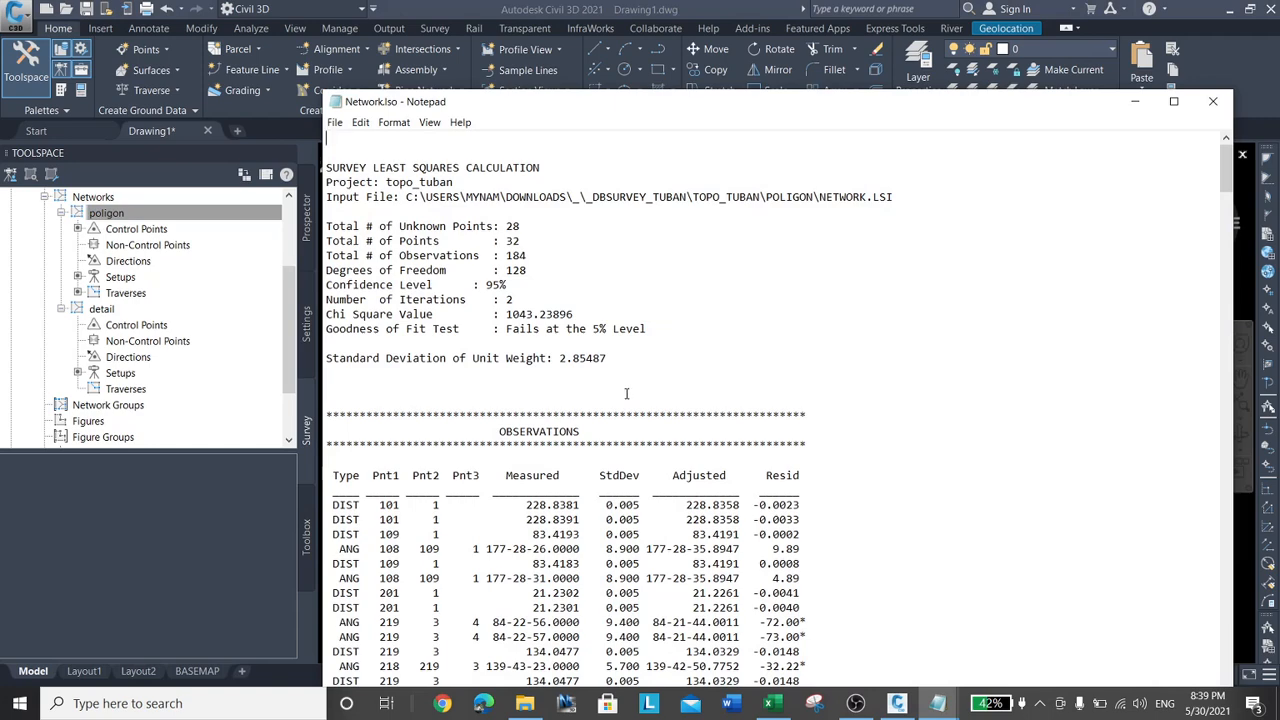
scroll(633, 404, "down", 11)
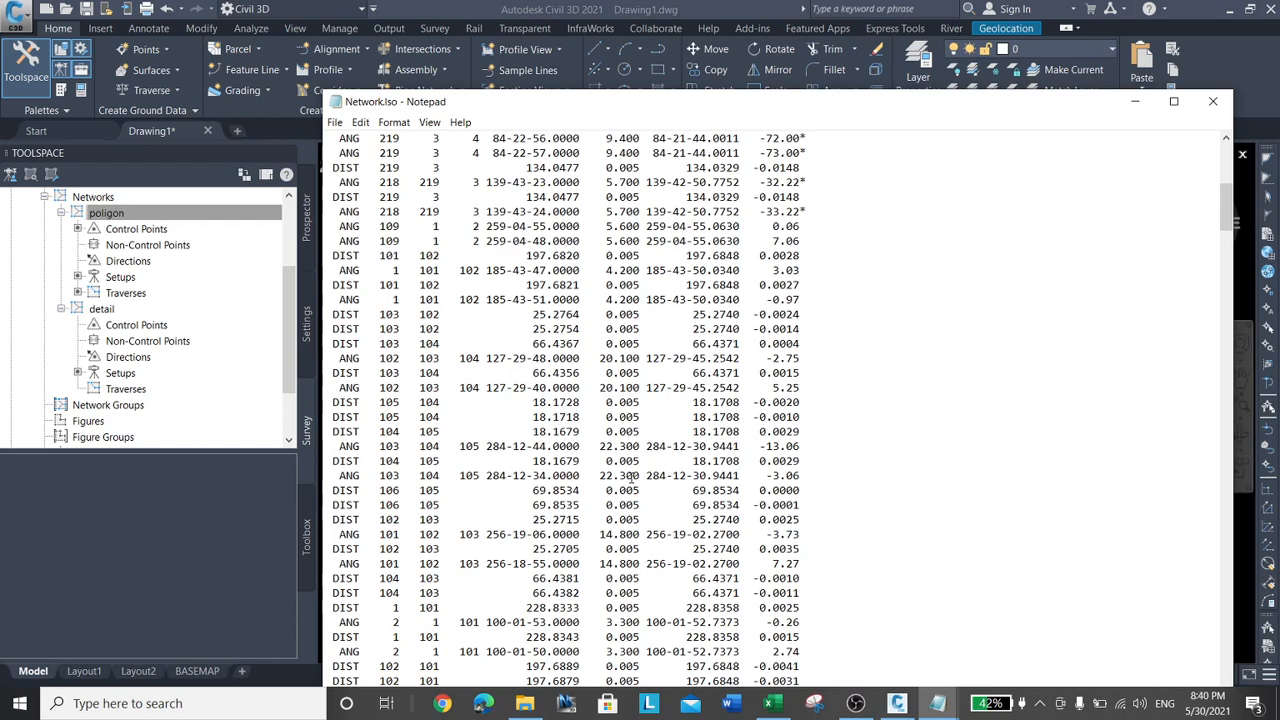
scroll(632, 480, "down", 20)
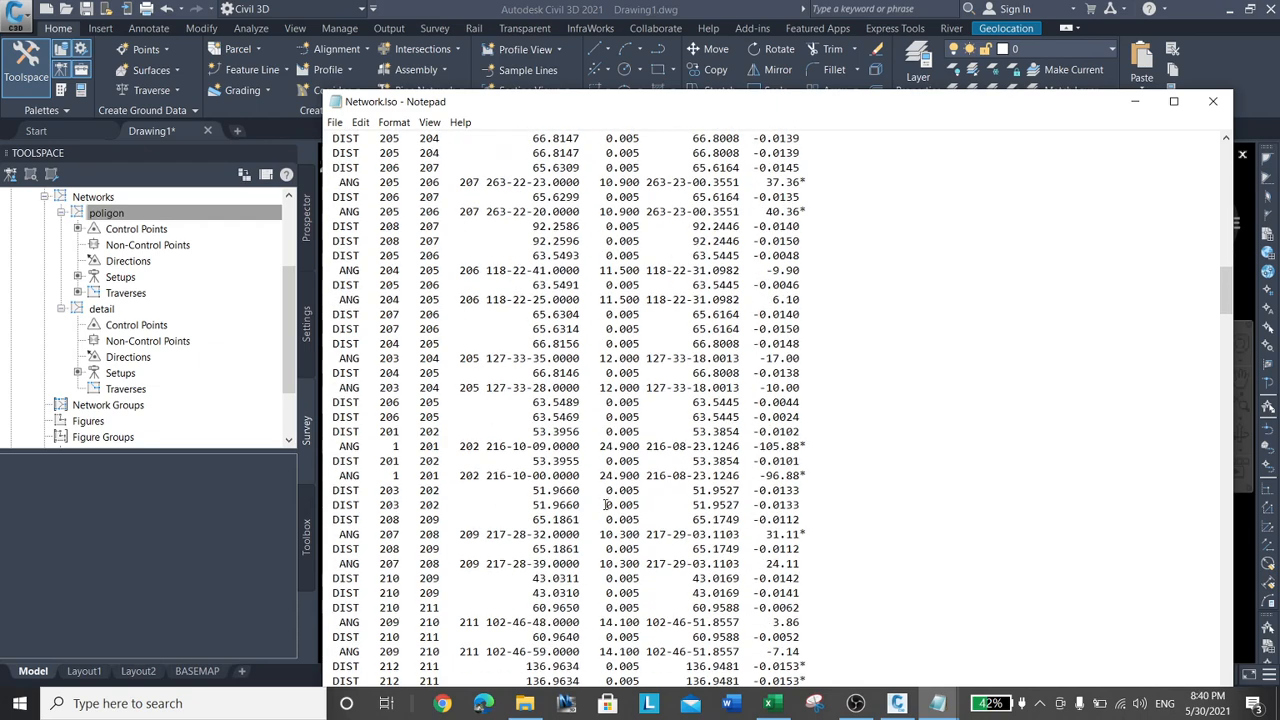
scroll(605, 504, "down", 20)
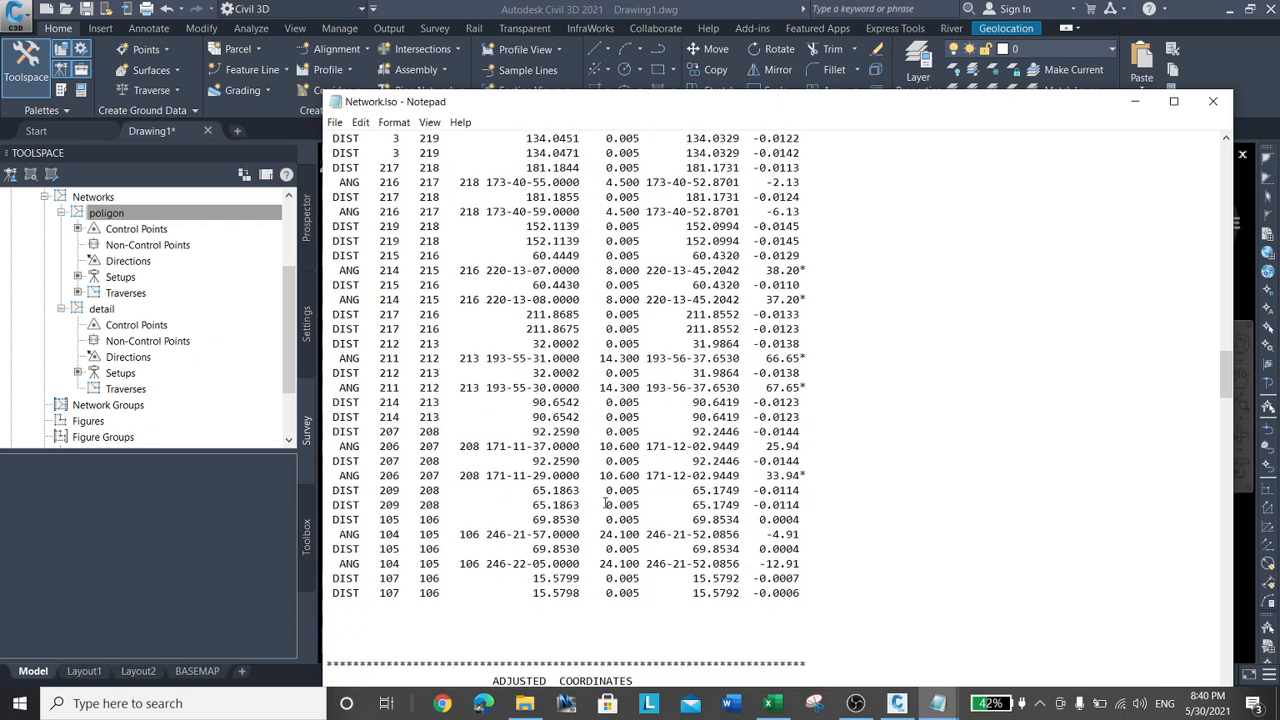
scroll(606, 504, "down", 6)
scroll(608, 496, "down", 6)
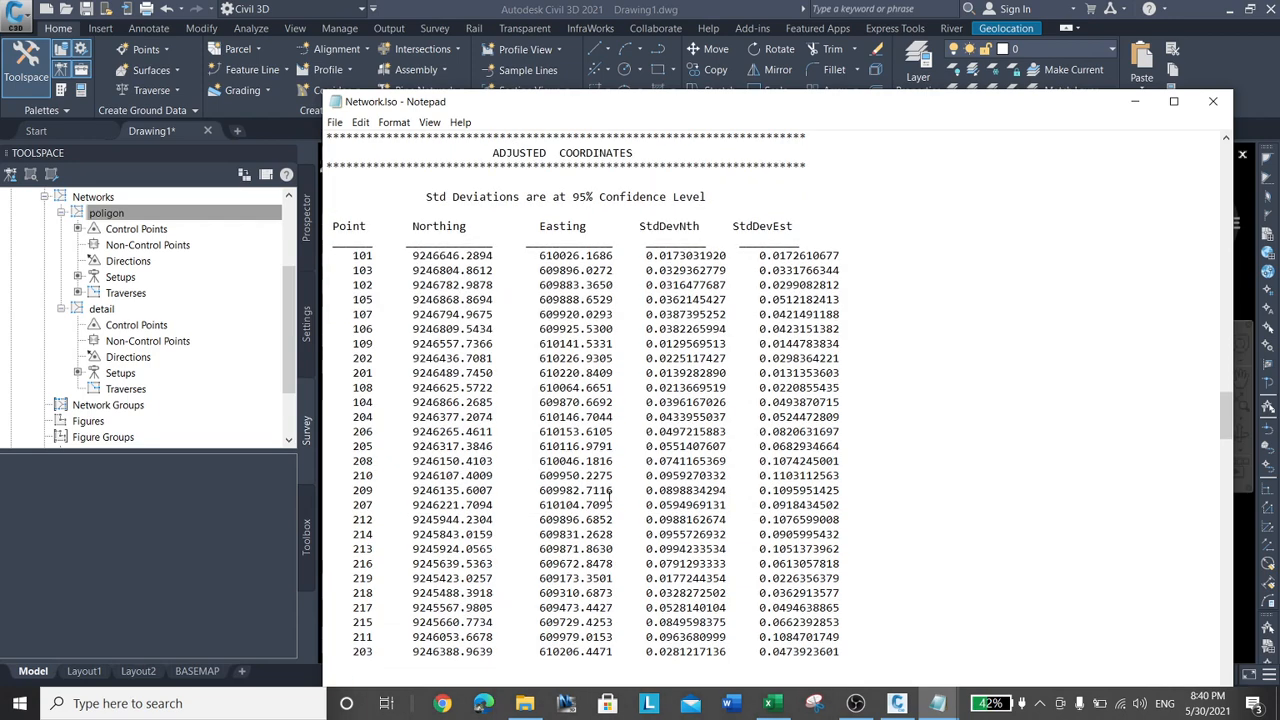
scroll(608, 496, "down", 6)
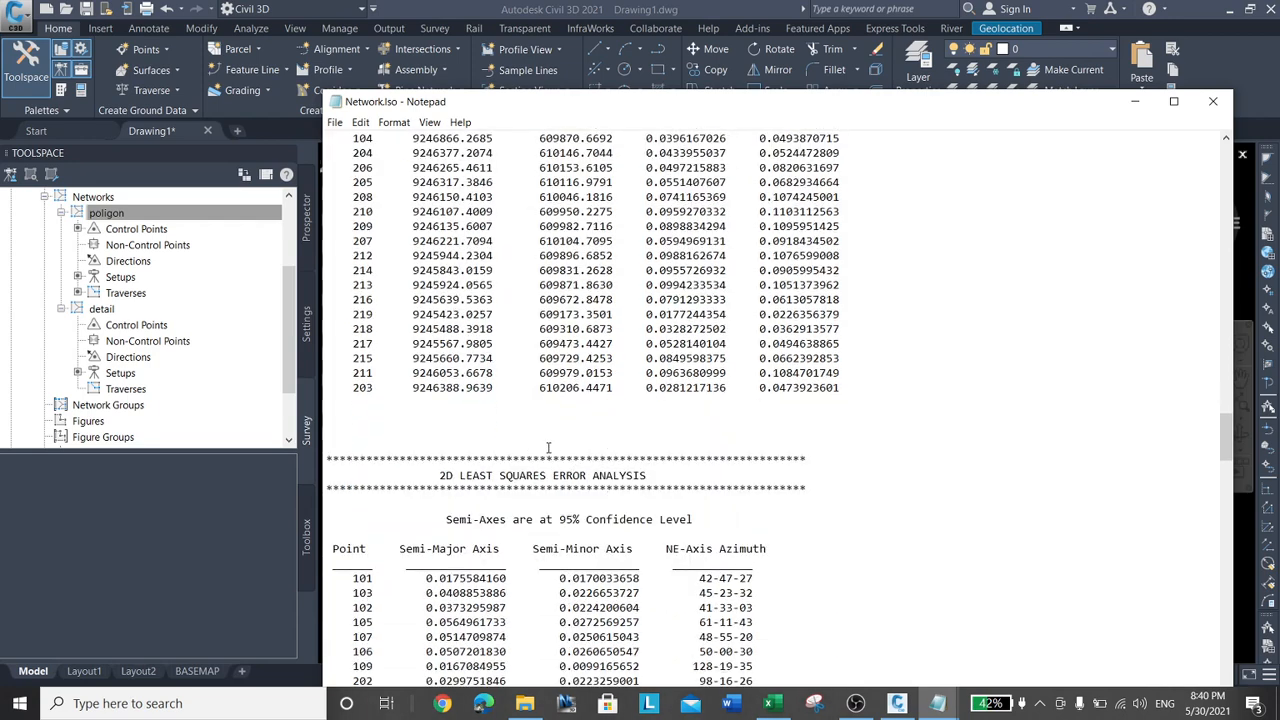
Examine the output file's Blunder Detection/Analysis section for observations that fail the reliability tests
scroll(548, 447, "down", 18)
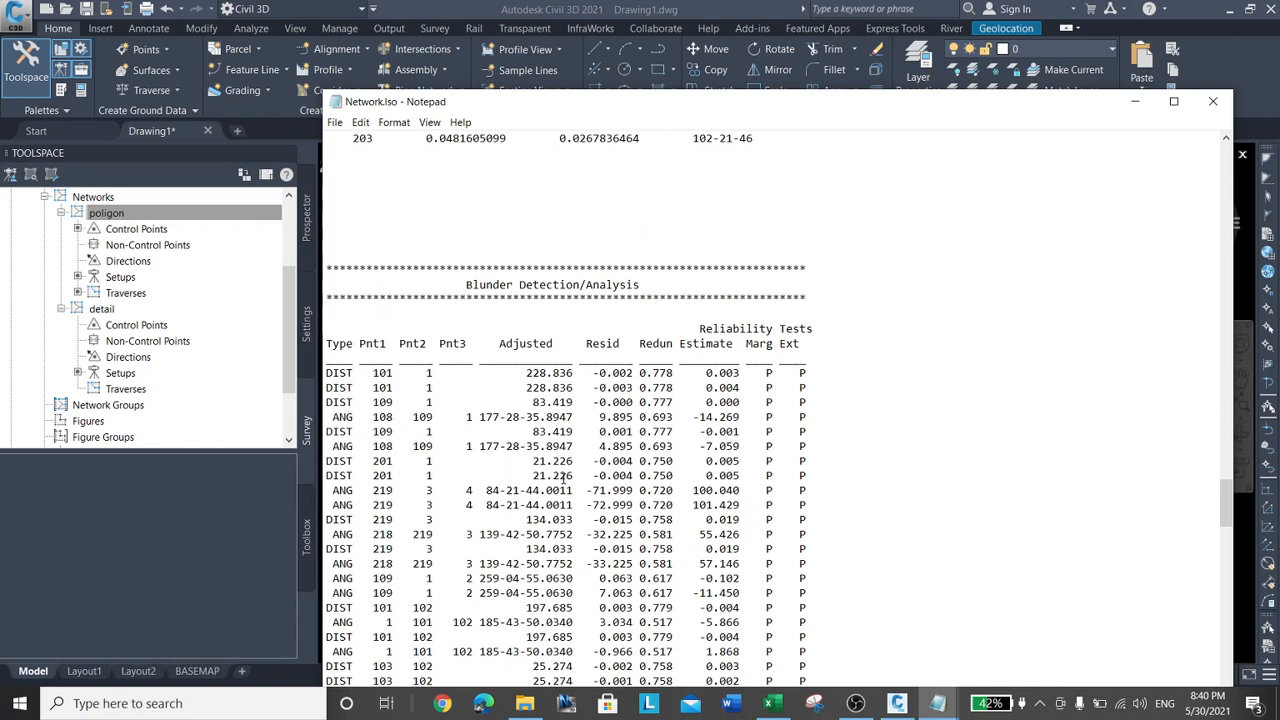
scroll(566, 482, "down", 1)
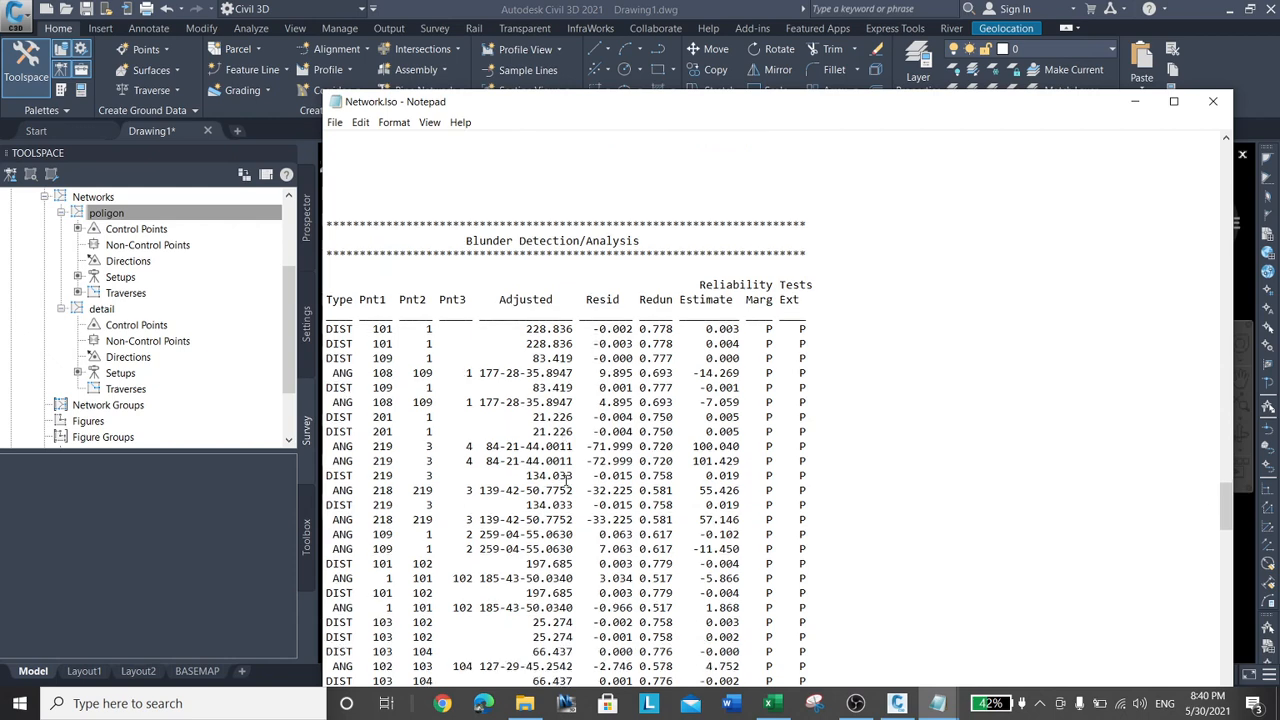
scroll(672, 478, "down", 18)
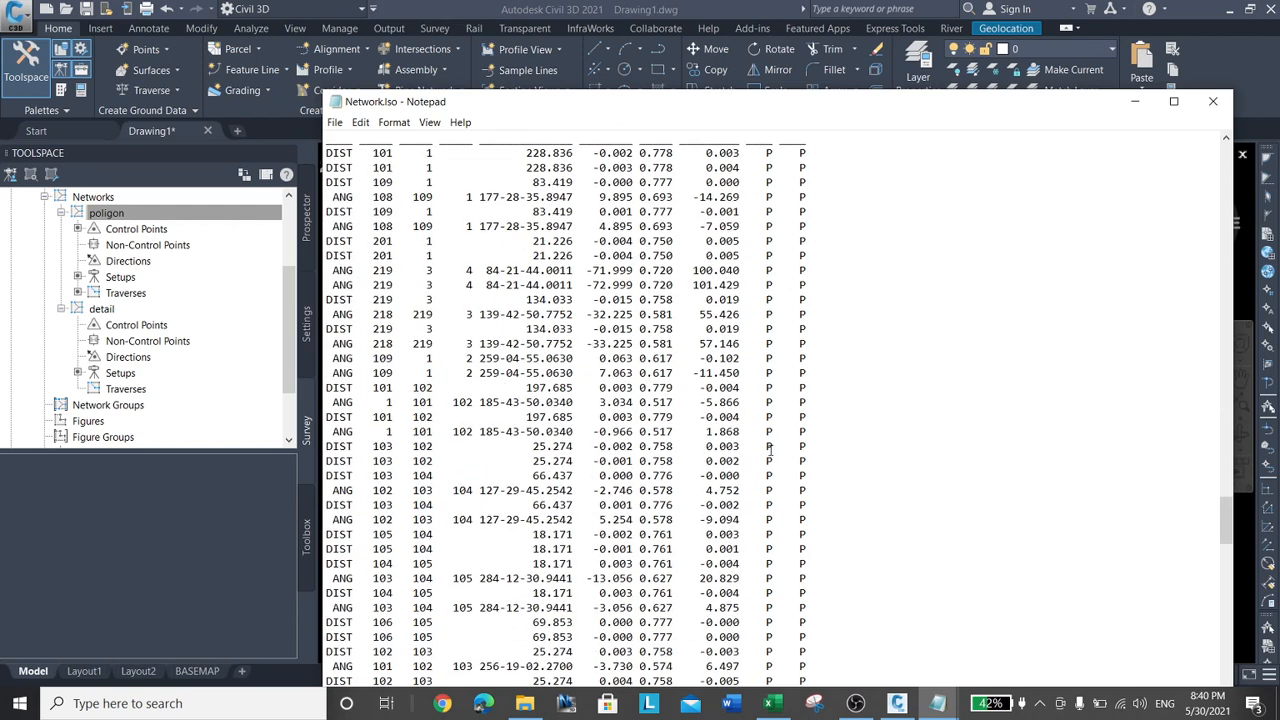
scroll(806, 481, "down", 9)
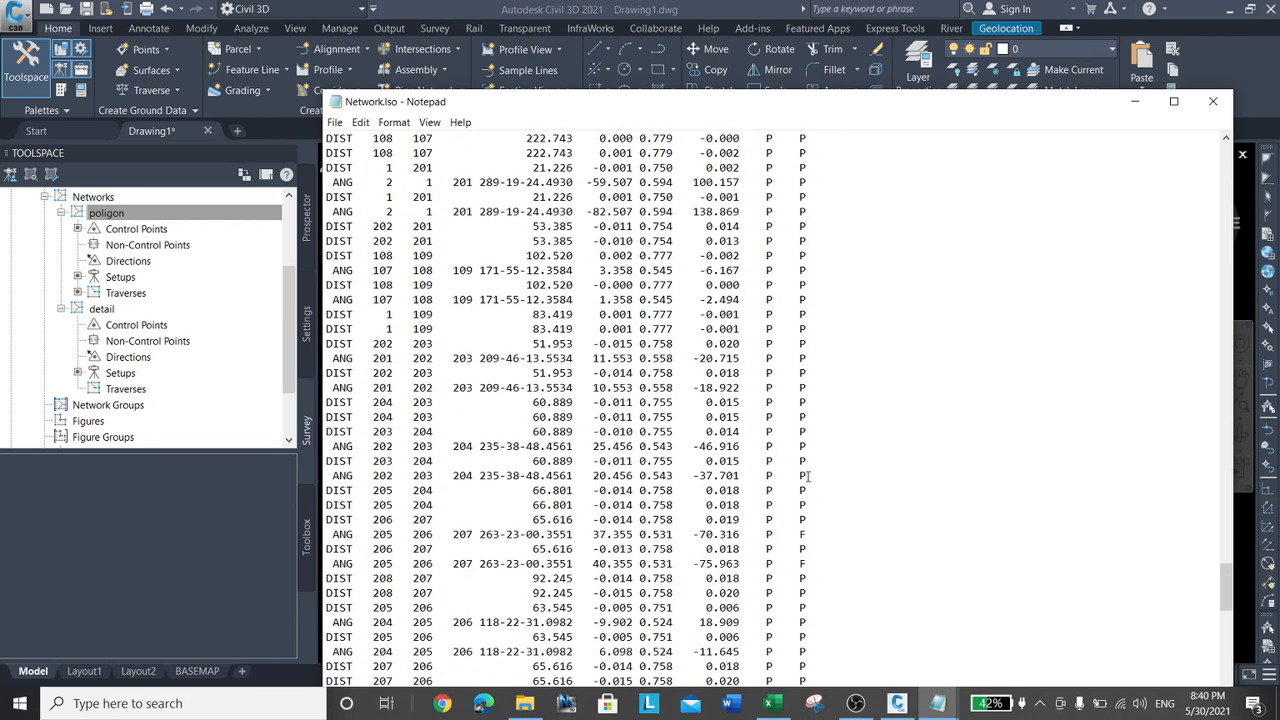
scroll(890, 504, "down", 8)
scroll(890, 504, "down", 10)
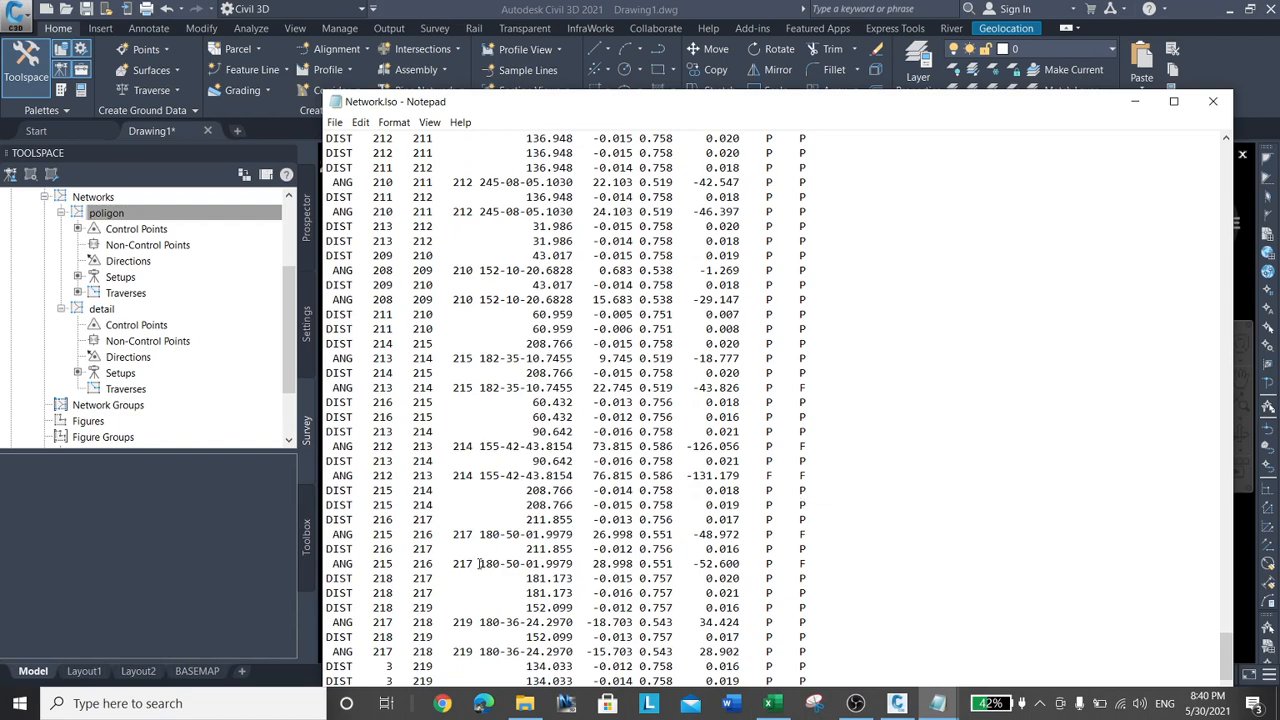
left_click_drag(453, 562, 809, 564)
scroll(803, 480, "up", 6)
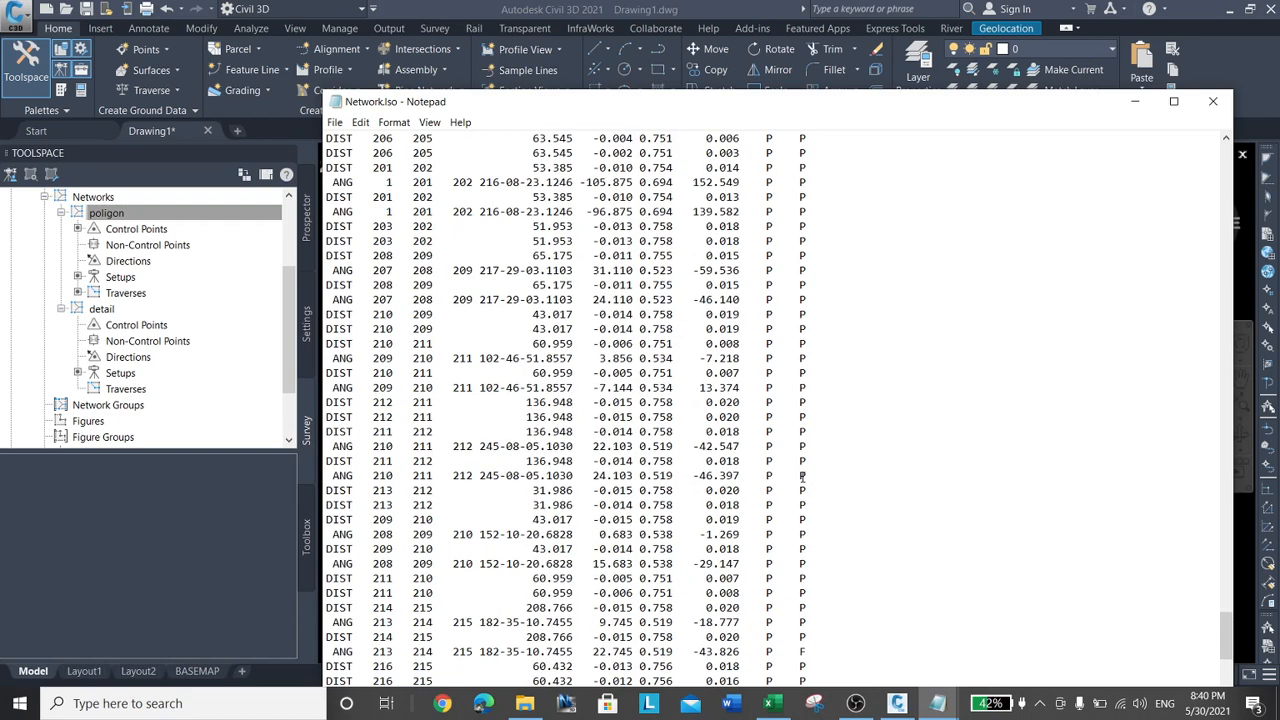
Return to the output file's OBSERVATIONS table and inspect the two starred angle observations 219-3-4
left_click_drag(1228, 636, 1193, 135)
scroll(949, 551, "down", 3)
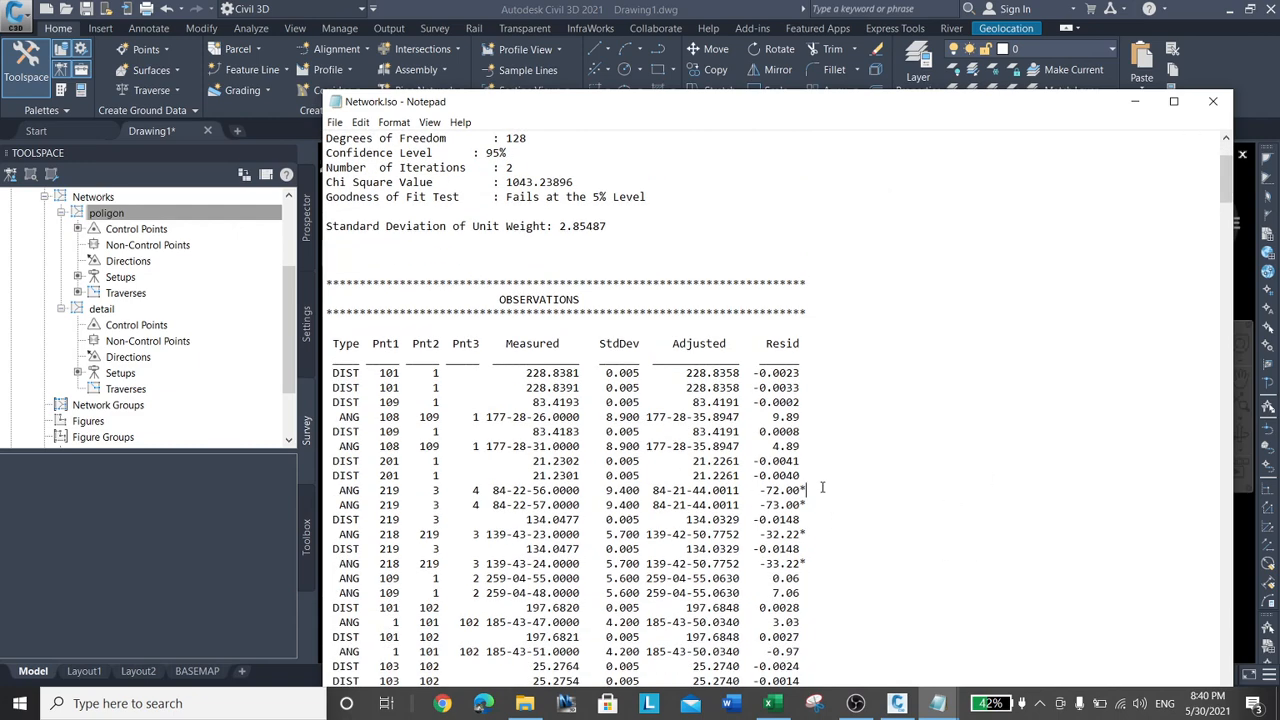
left_click_drag(808, 490, 333, 491)
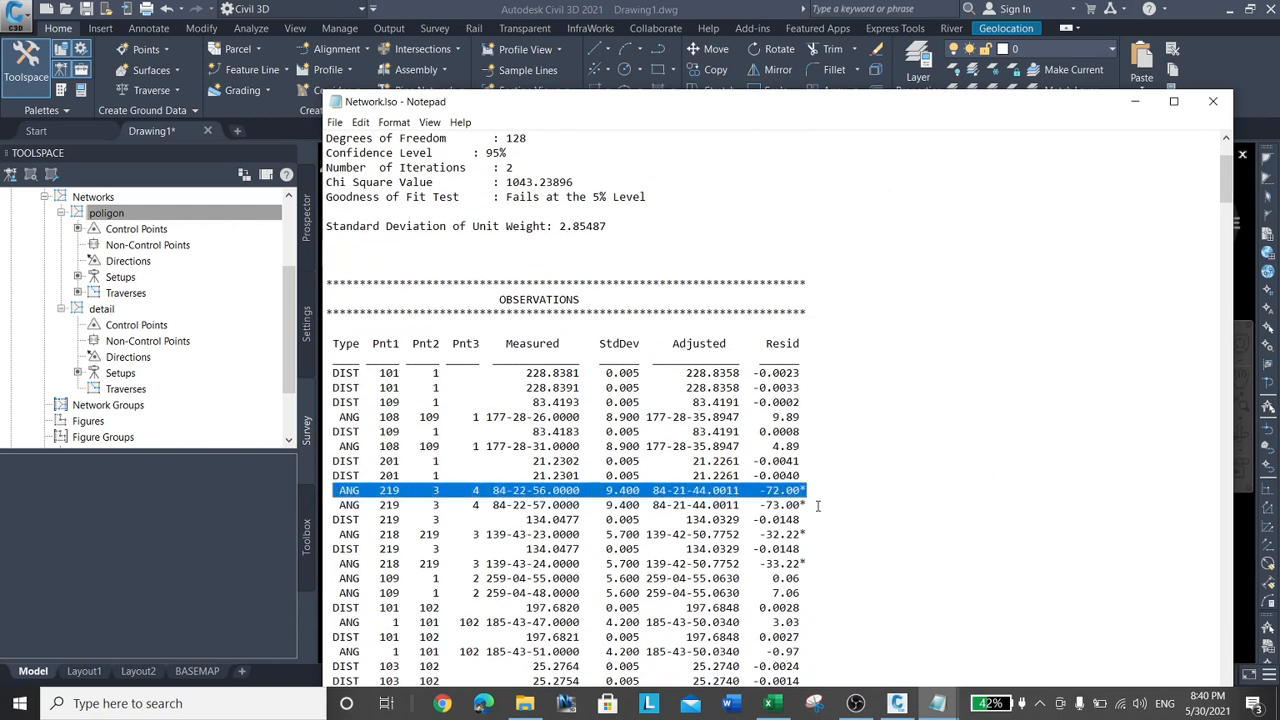
left_click_drag(817, 506, 344, 505)
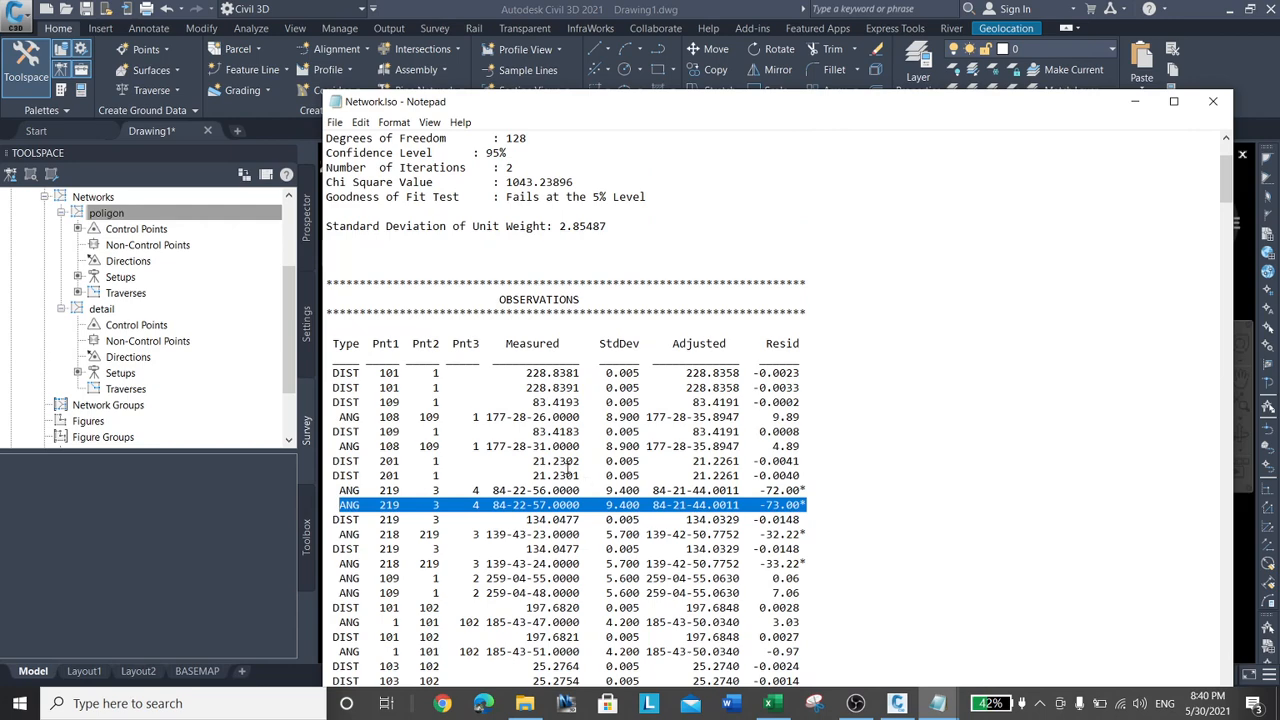
scroll(567, 467, "down", 4)
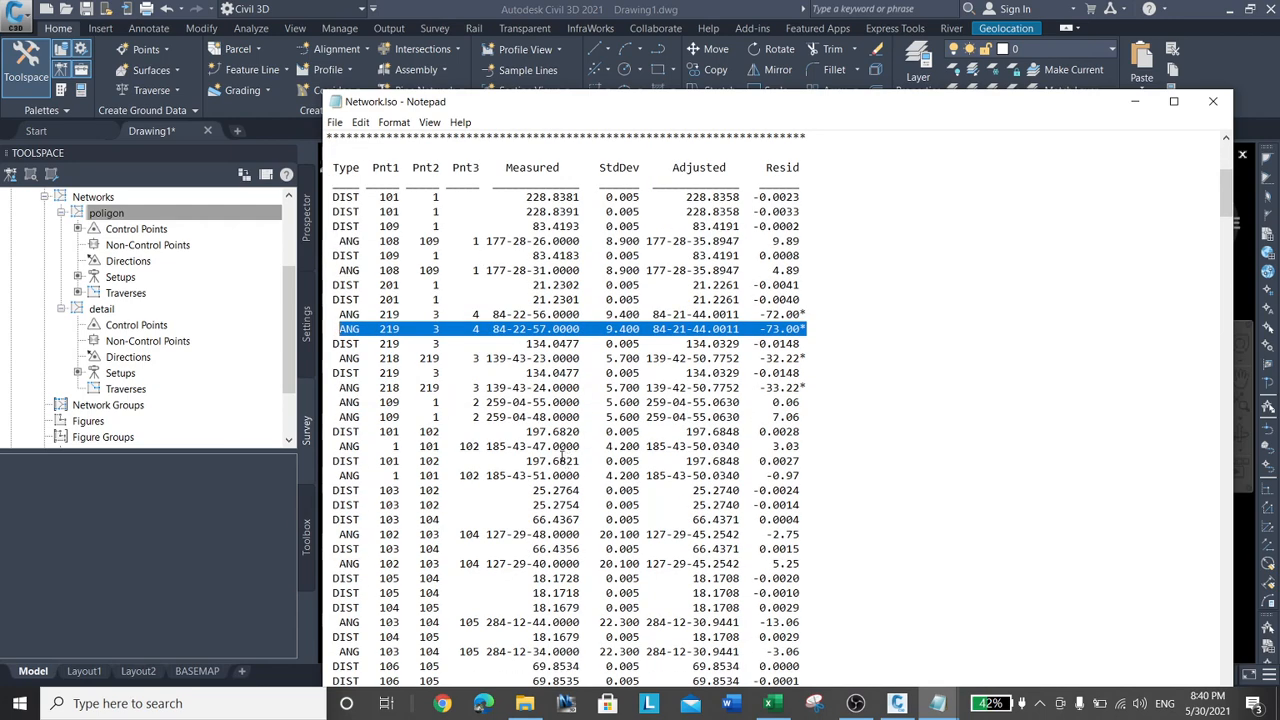
Examine the other starred observations in the output file's OBSERVATIONS table, including angles 218-219-3 and 2-1-201
left_click_drag(831, 382, 352, 402)
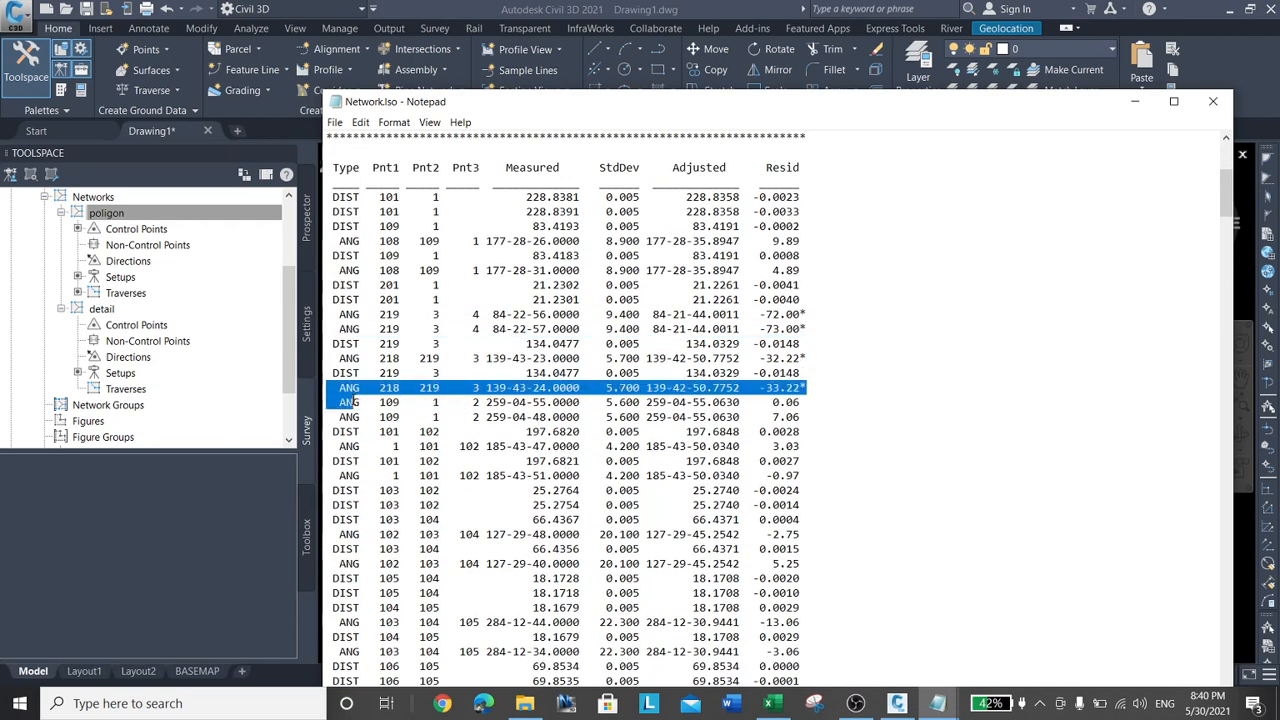
scroll(897, 480, "down", 7)
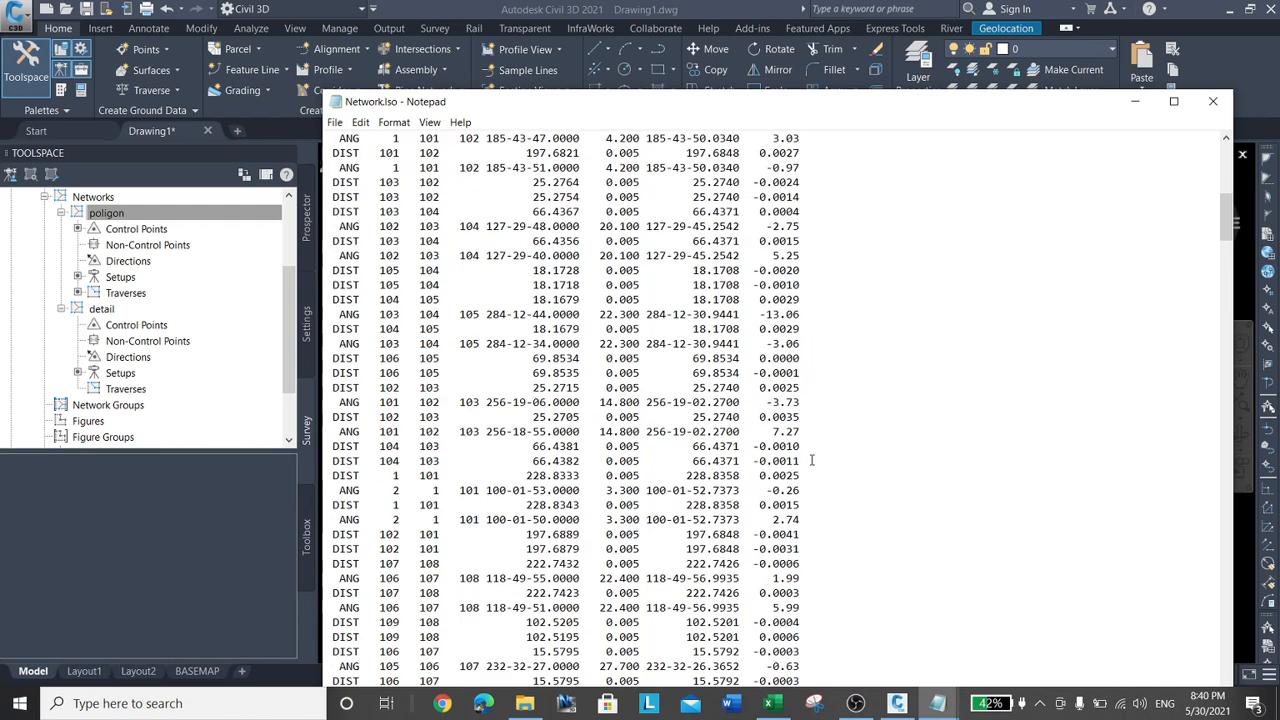
scroll(808, 463, "down", 3)
scroll(777, 483, "down", 2)
left_click_drag(824, 540, 326, 536)
scroll(800, 470, "down", 2)
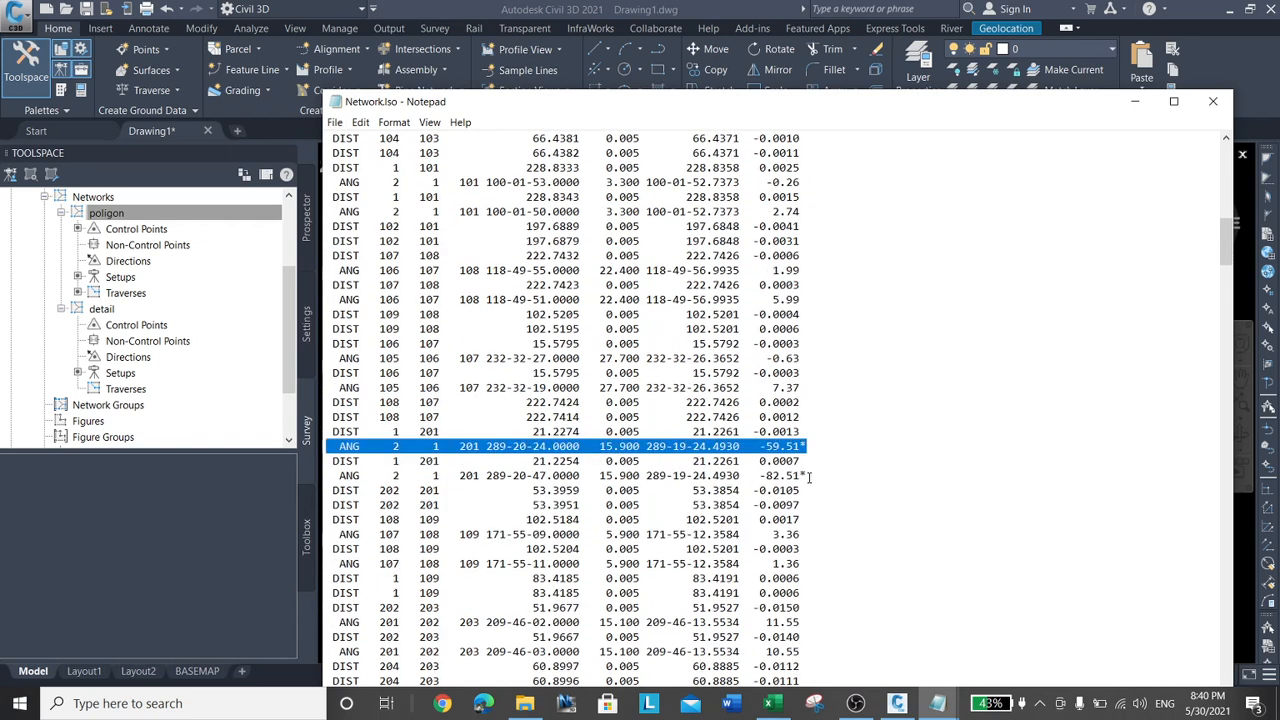
left_click_drag(808, 475, 334, 476)
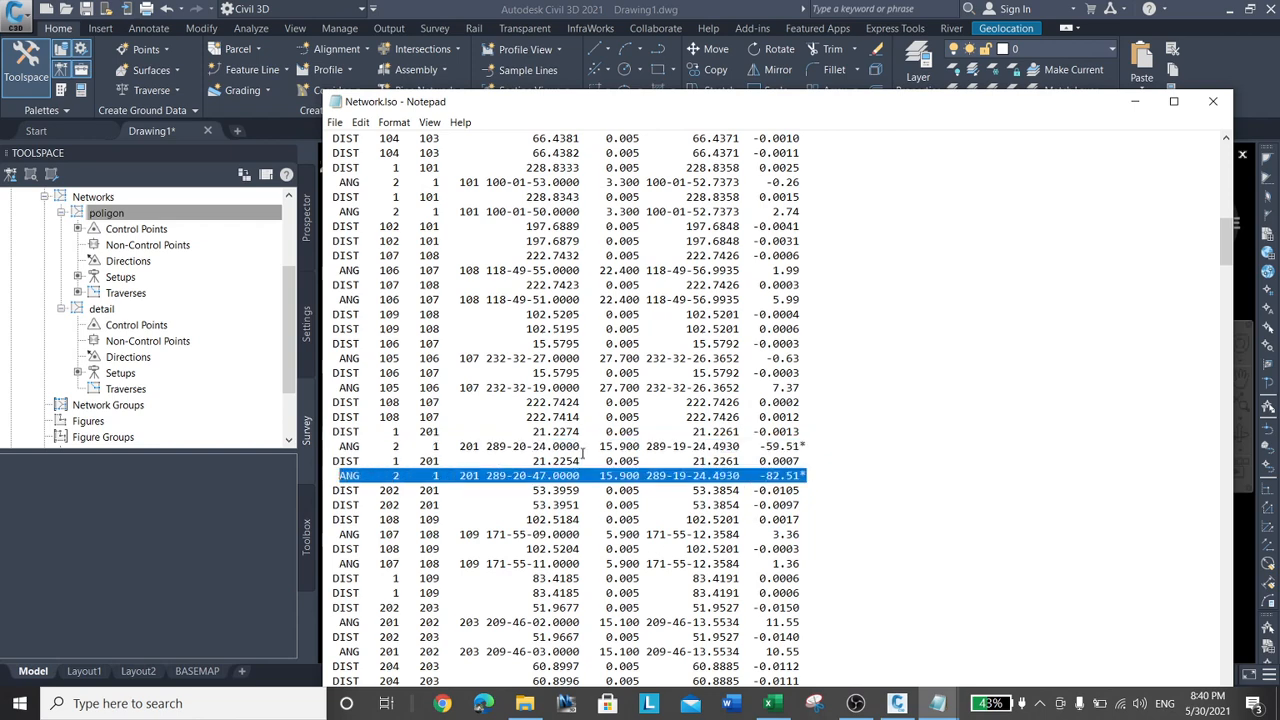
scroll(637, 517, "down", 9)
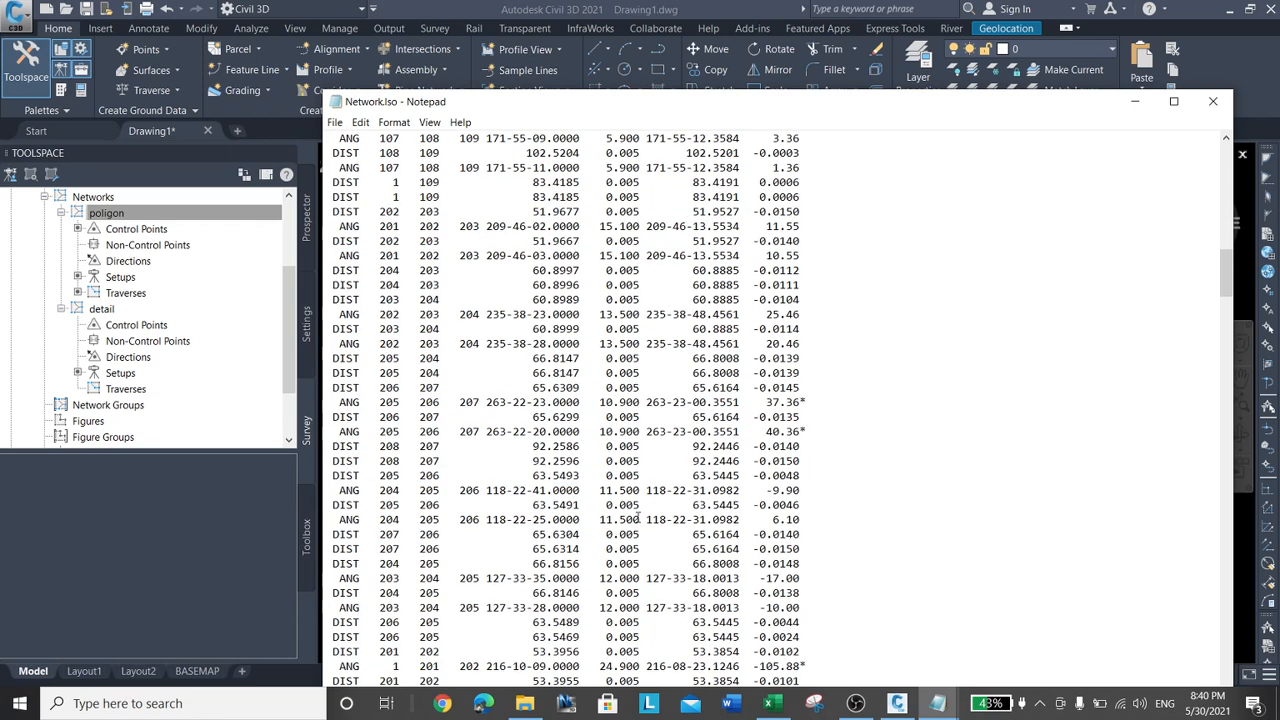
scroll(637, 517, "down", 4)
scroll(636, 518, "down", 20)
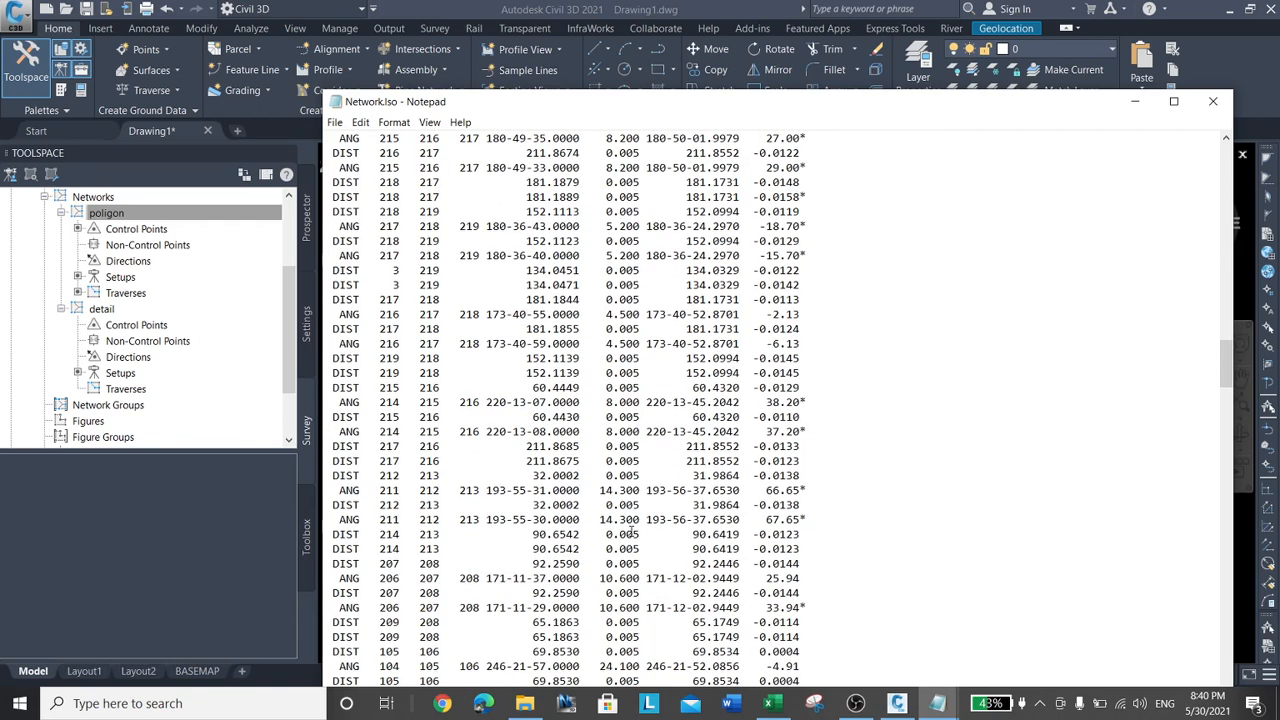
Review the adjusted coordinates, error analysis and Blunder Detection/Analysis angles 205-206-207 and 213-214-215, and close the output file
scroll(631, 532, "down", 15)
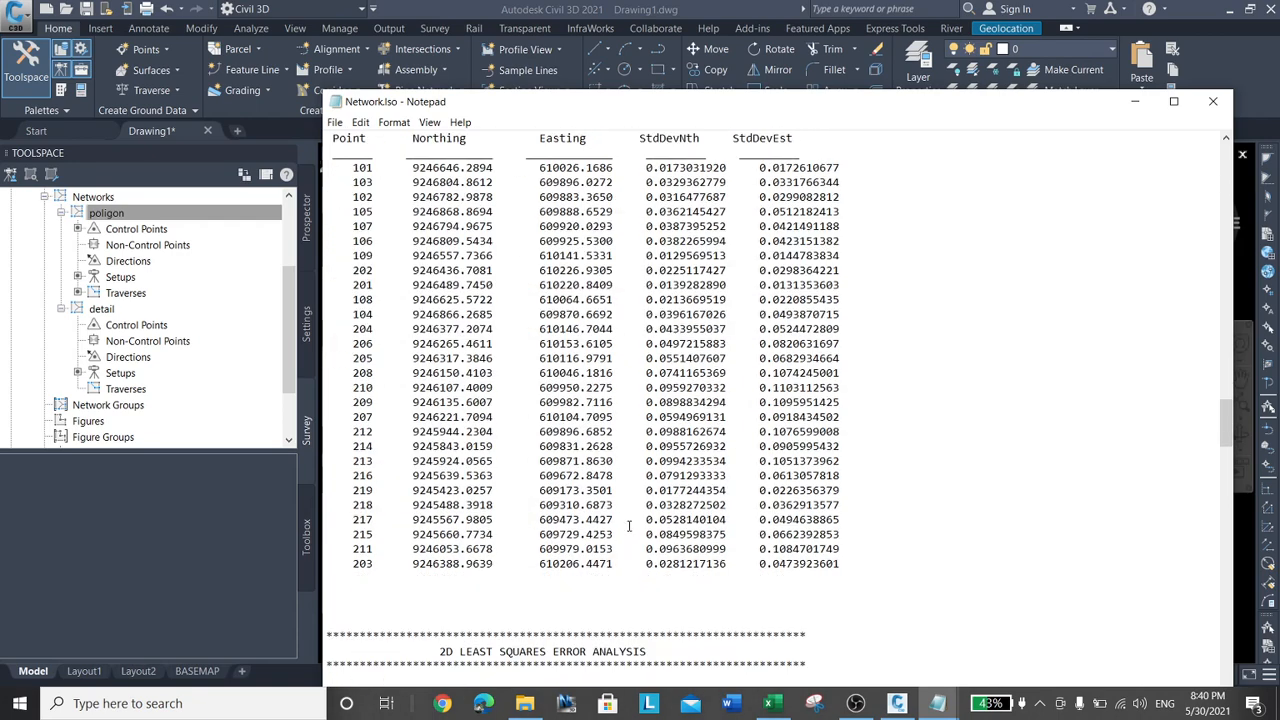
scroll(629, 527, "down", 5)
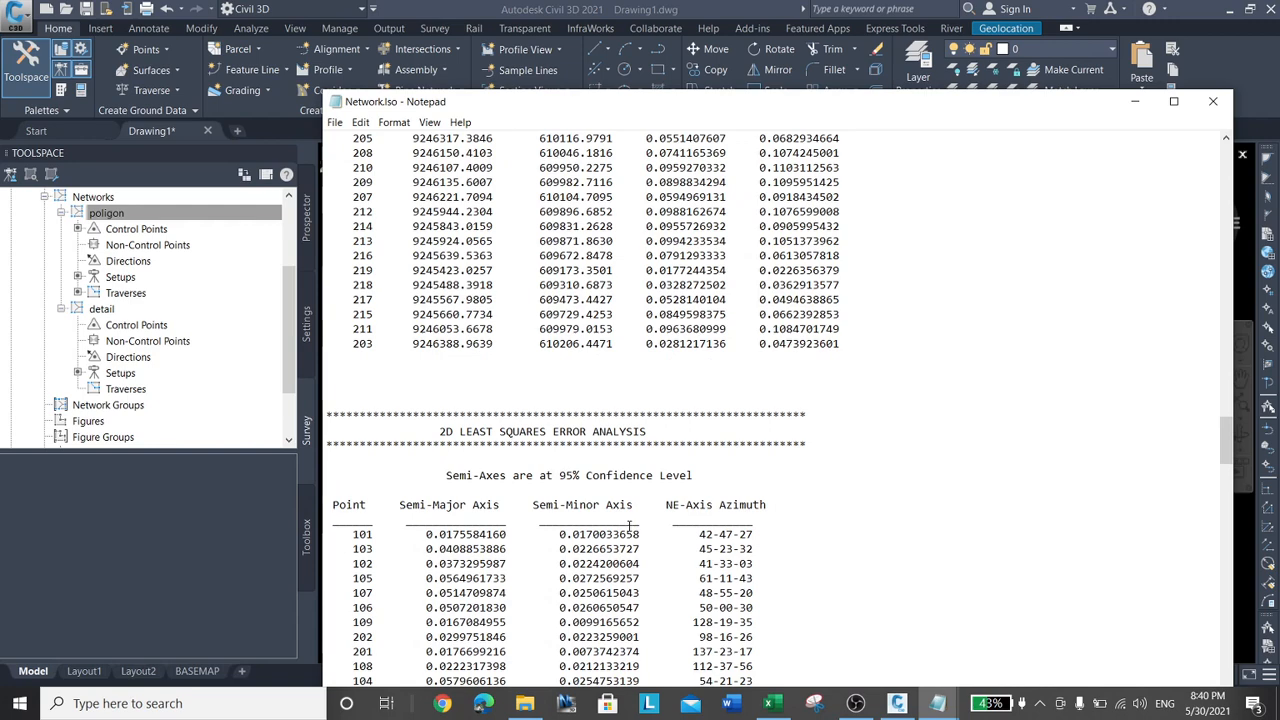
scroll(631, 532, "down", 15)
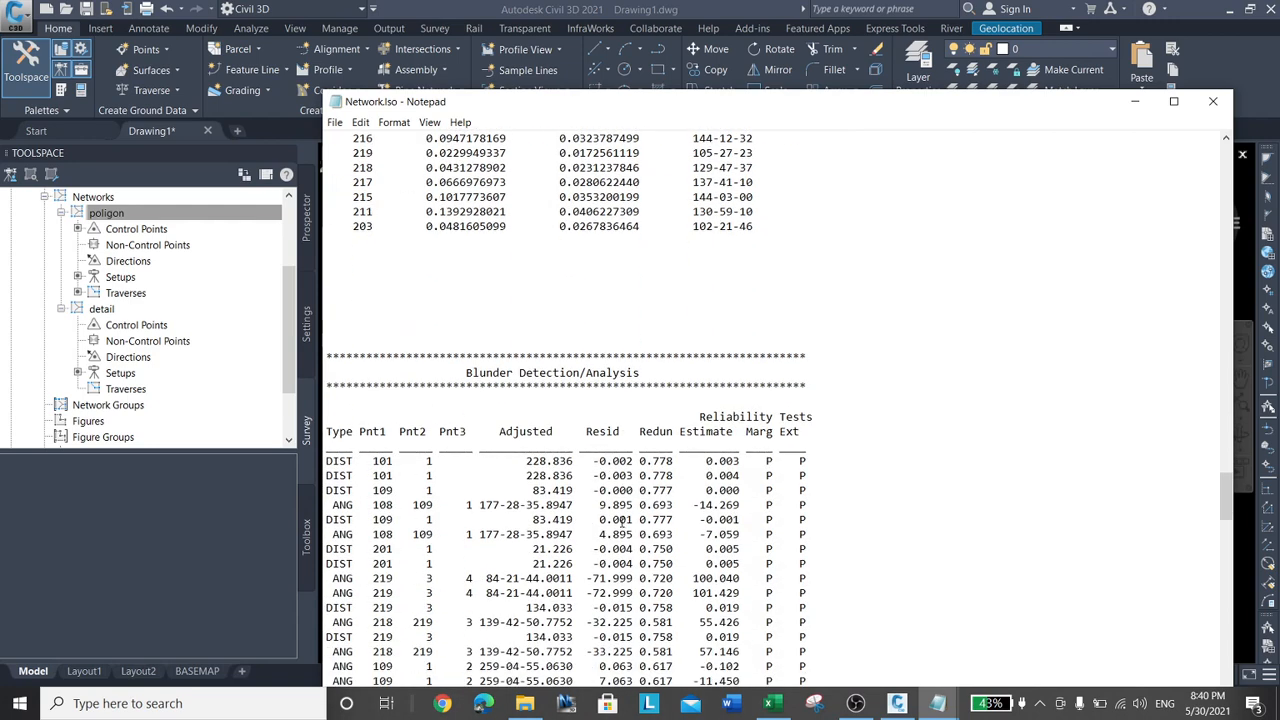
scroll(622, 521, "down", 7)
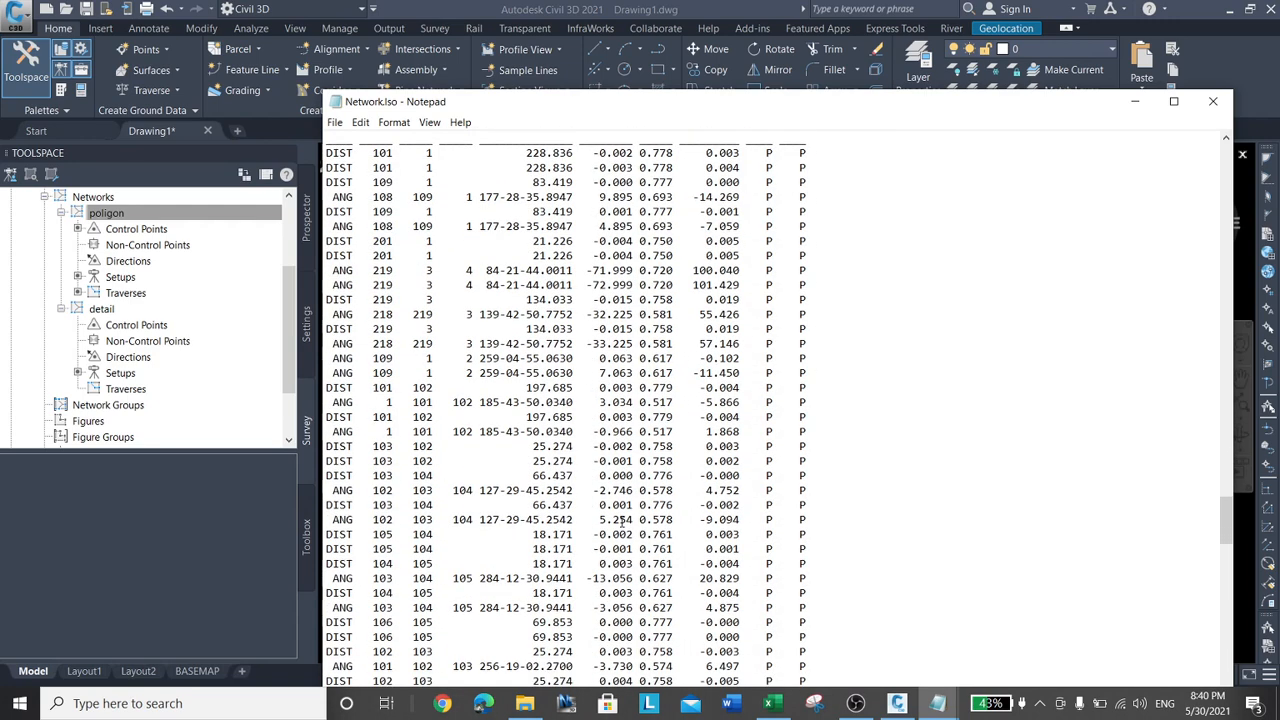
scroll(622, 521, "down", 20)
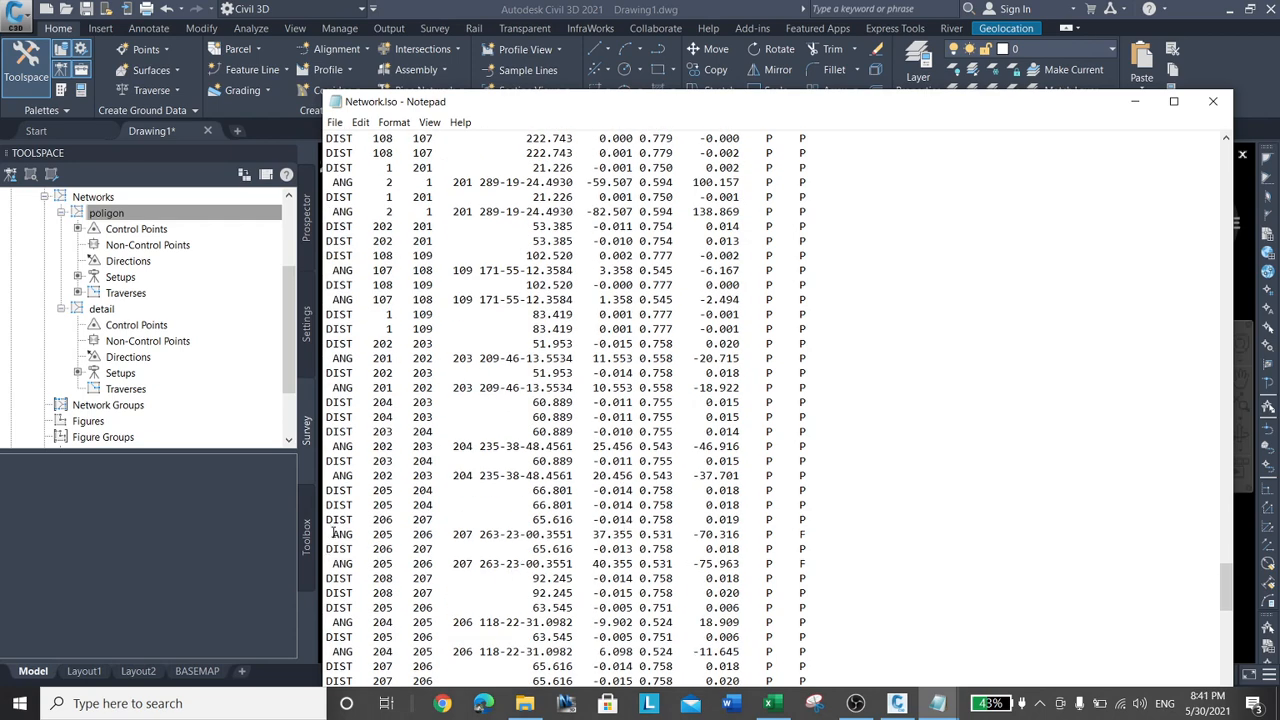
left_click_drag(333, 533, 312, 565)
scroll(833, 514, "down", 16)
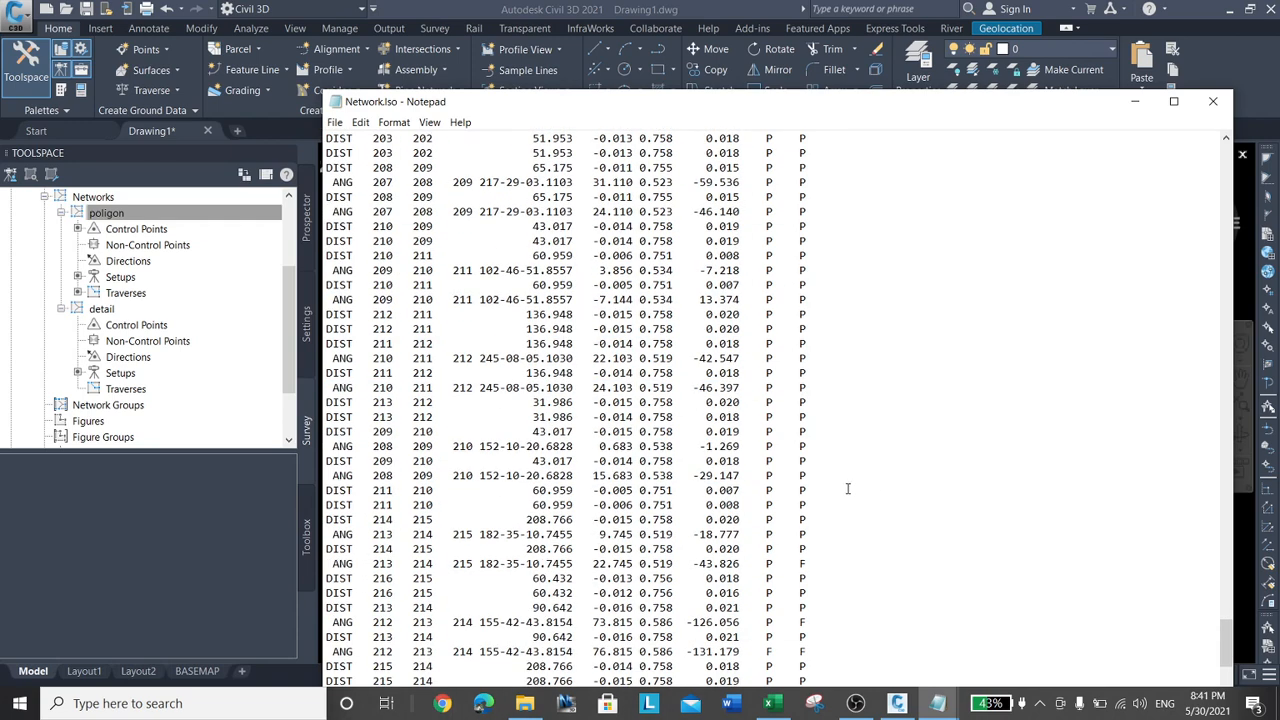
left_click_drag(327, 564, 446, 564)
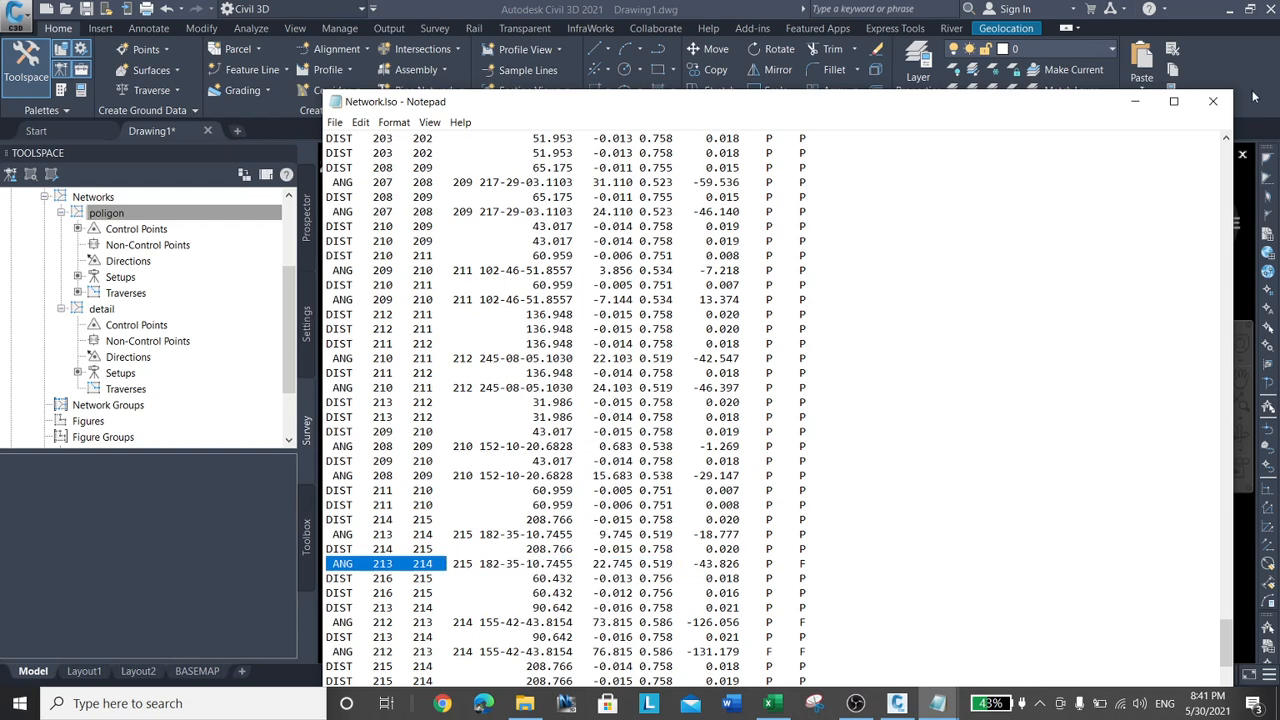
left_click(1213, 104)
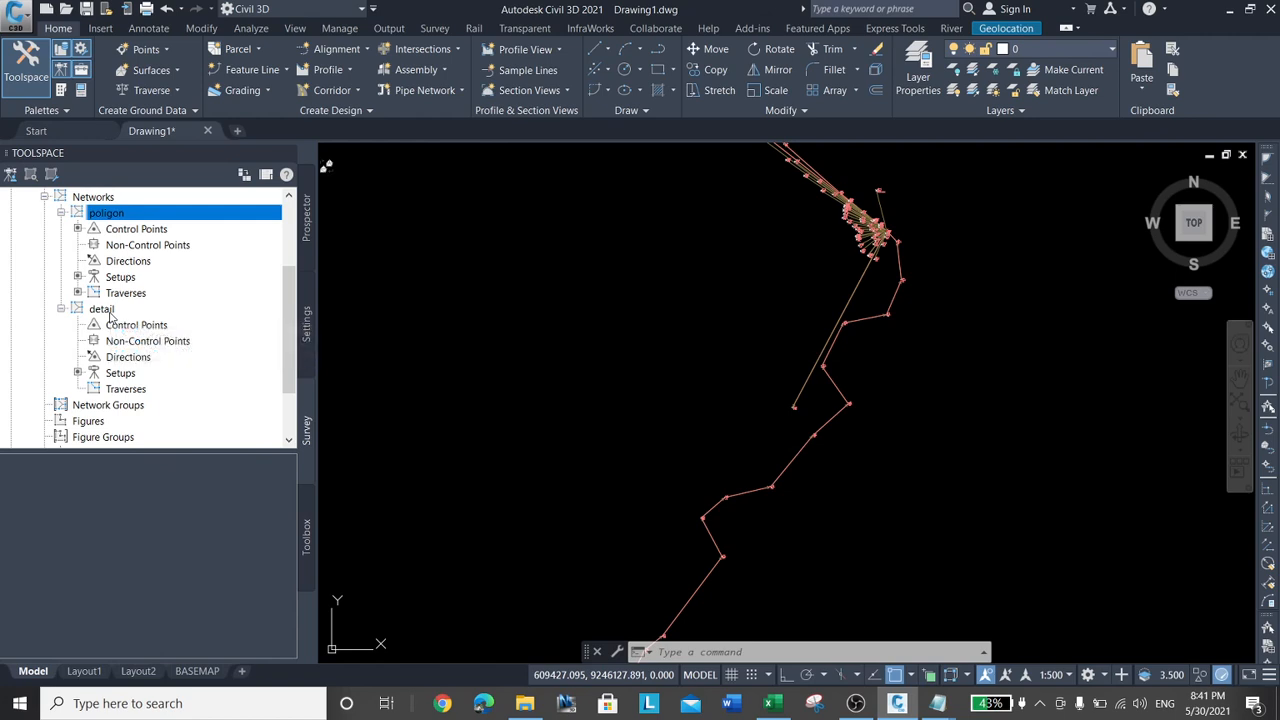
Update the detail survey network
scroll(282, 316, "down", 2)
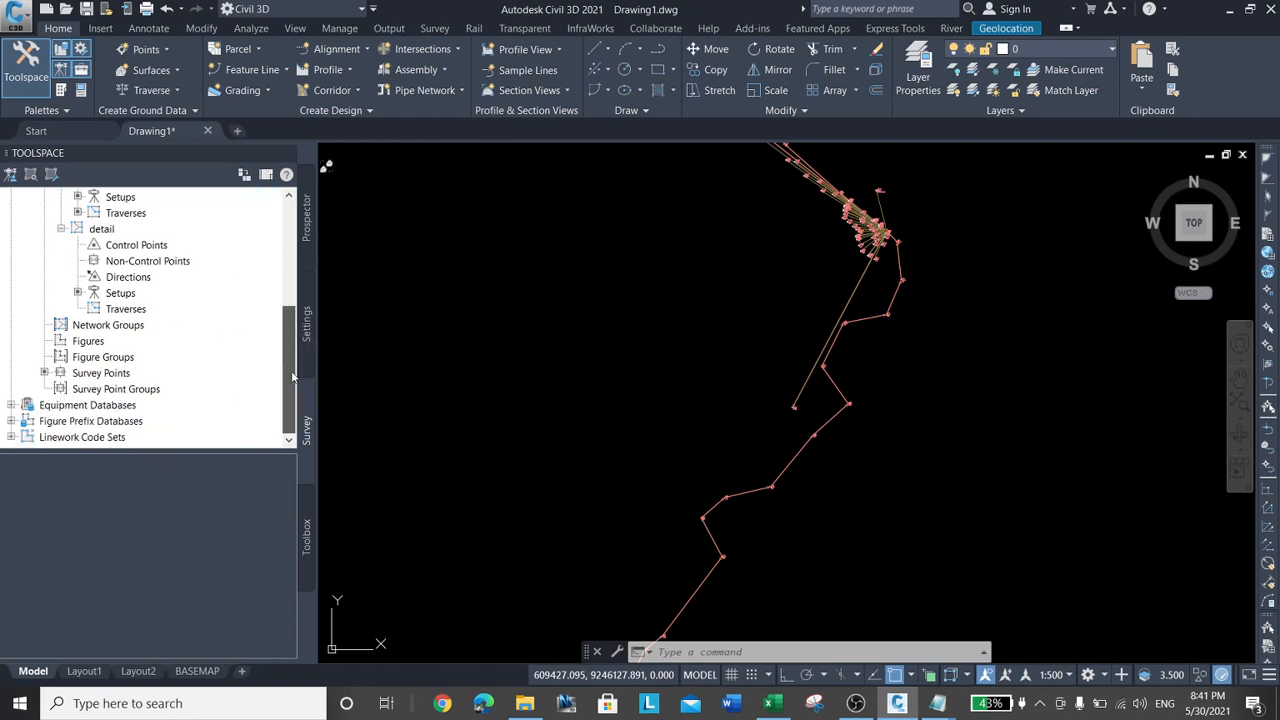
scroll(200, 305, "up", 1)
right_click(106, 262)
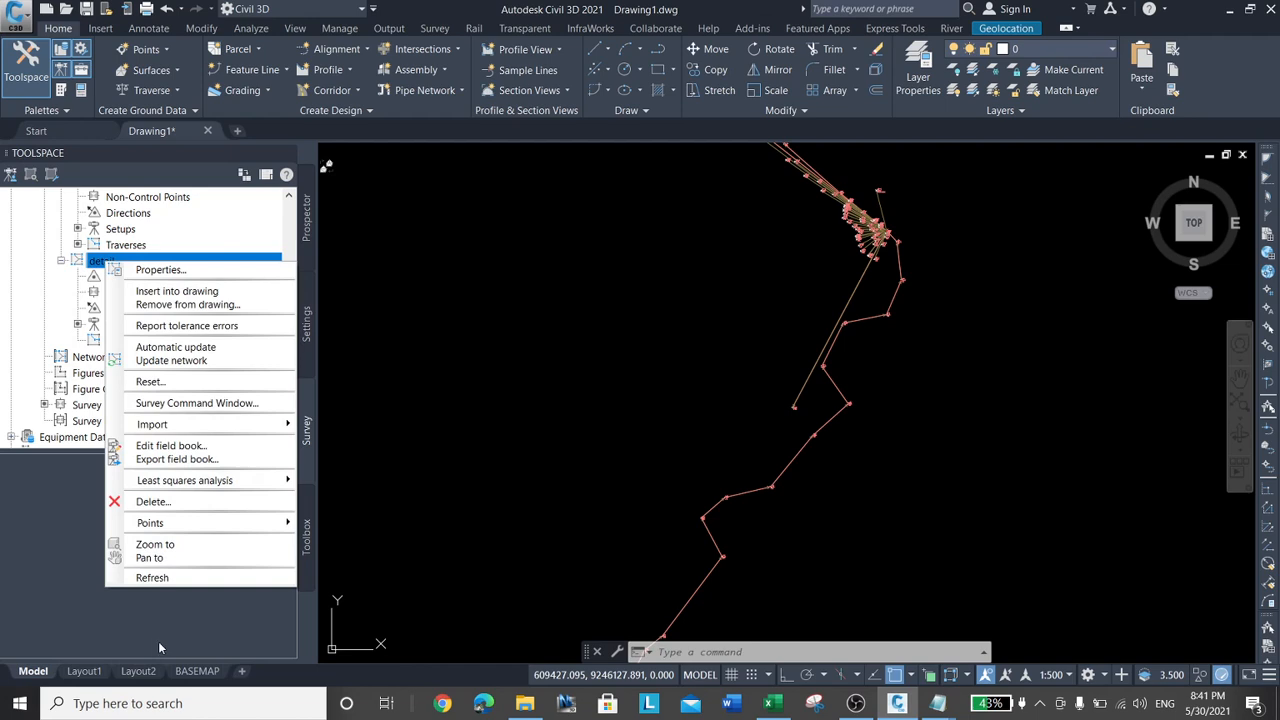
left_click(194, 362)
Update the poligon survey network
scroll(292, 338, "up", 2)
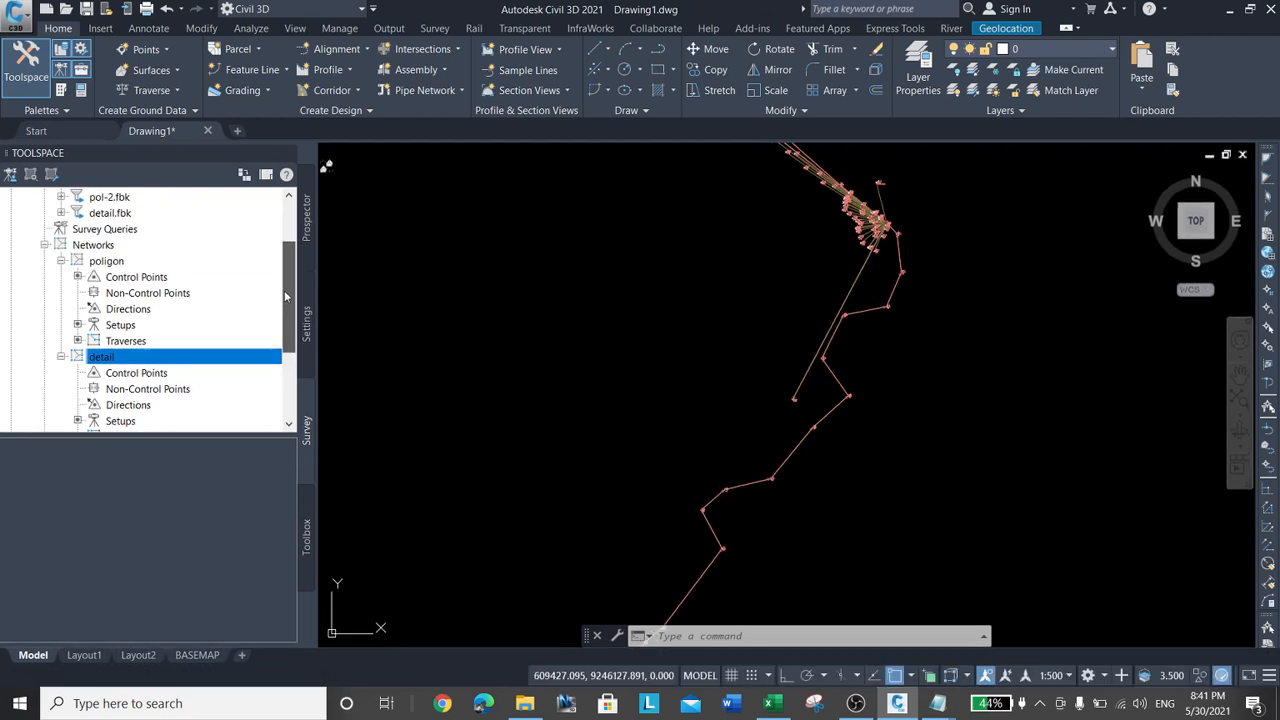
left_click(114, 262)
right_click(114, 262)
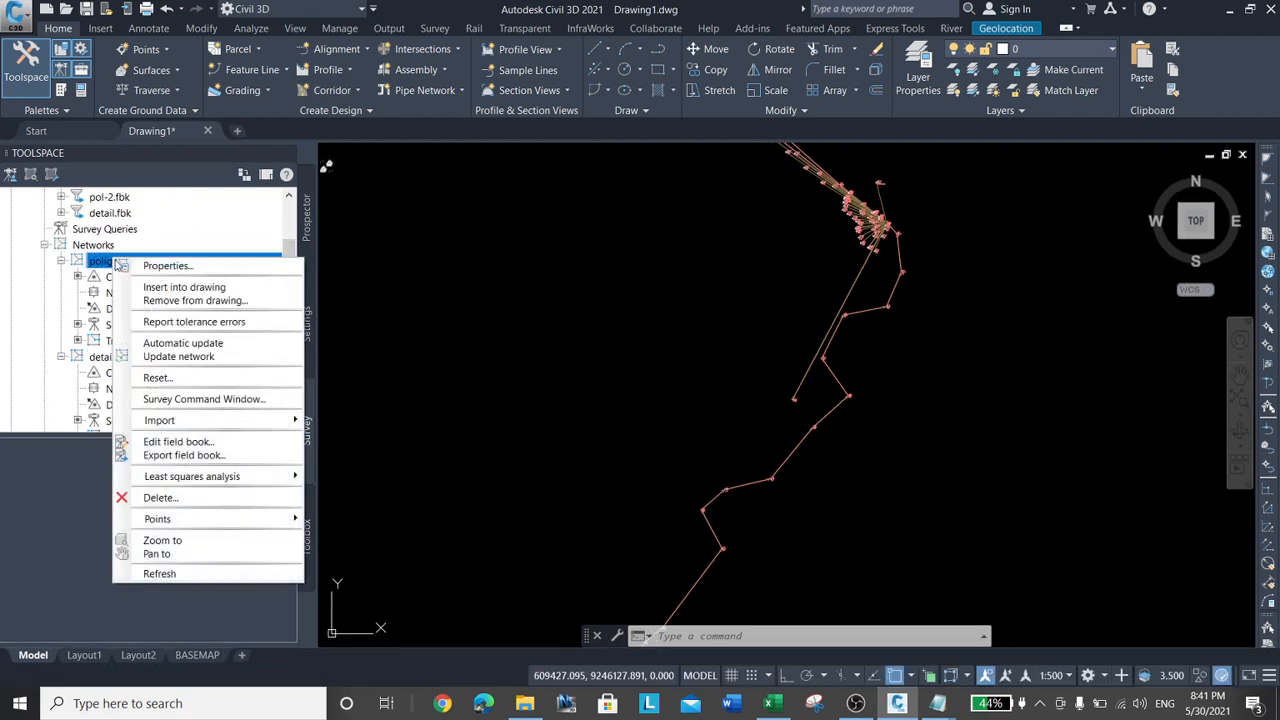
left_click(188, 356)
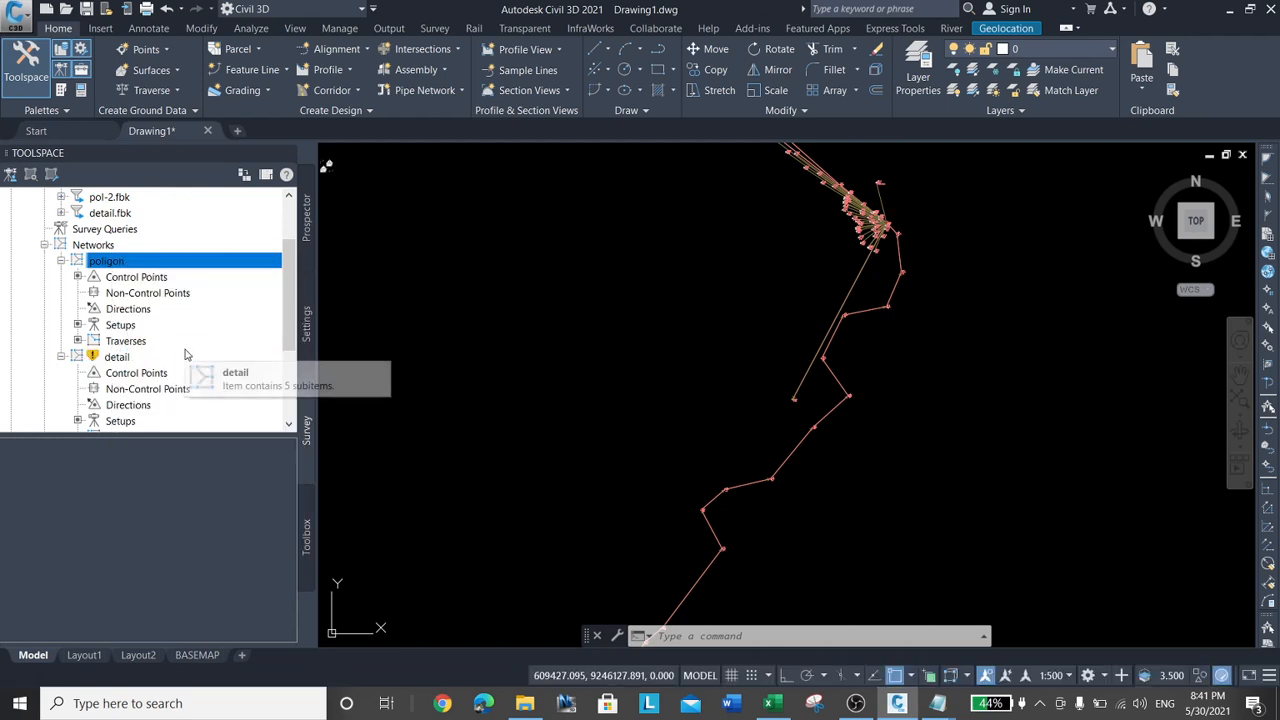
Update the detail network again after the poligon update, and inspect the survey lines in the drawing
right_click(117, 357)
left_click(185, 459)
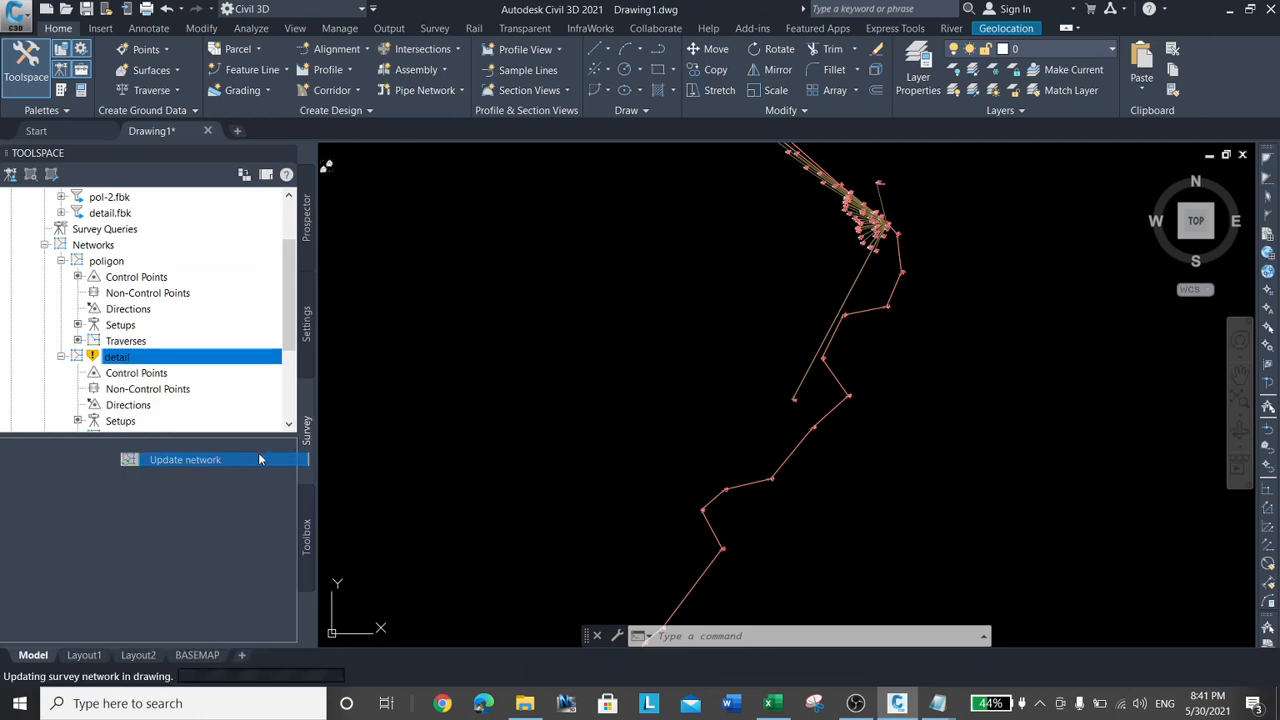
scroll(823, 437, "up", 10)
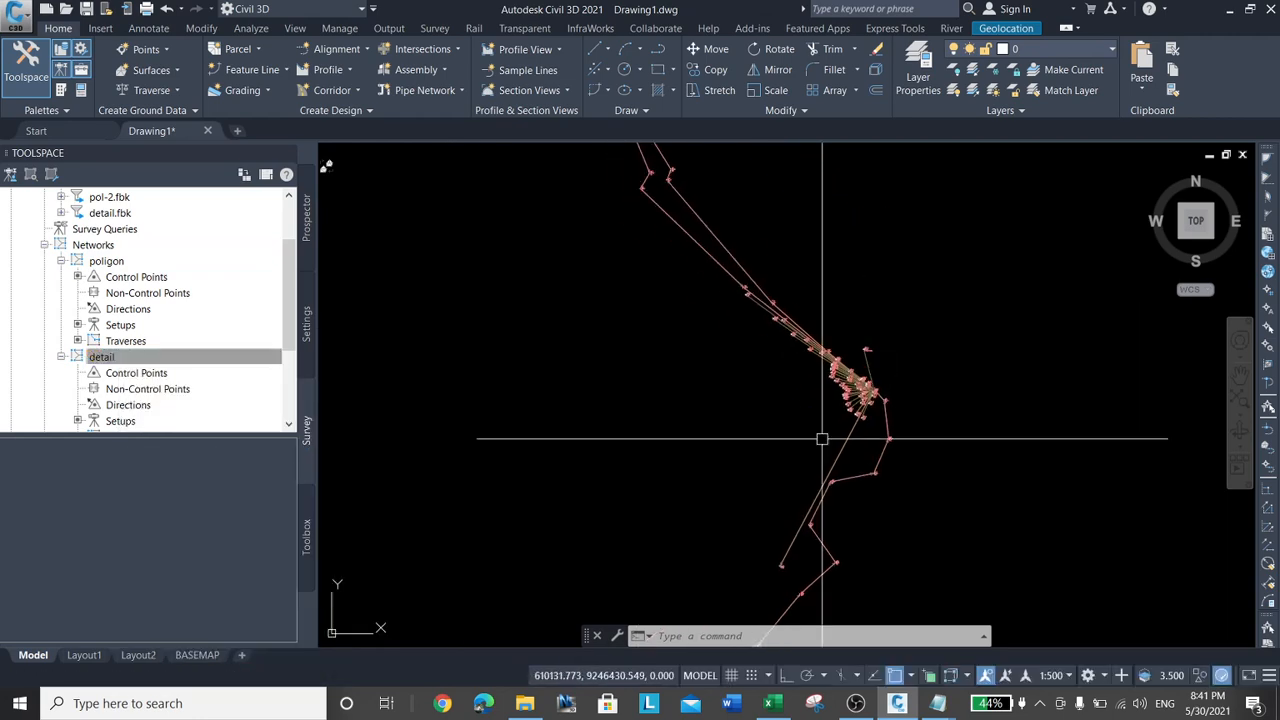
scroll(776, 297, "down", 10)
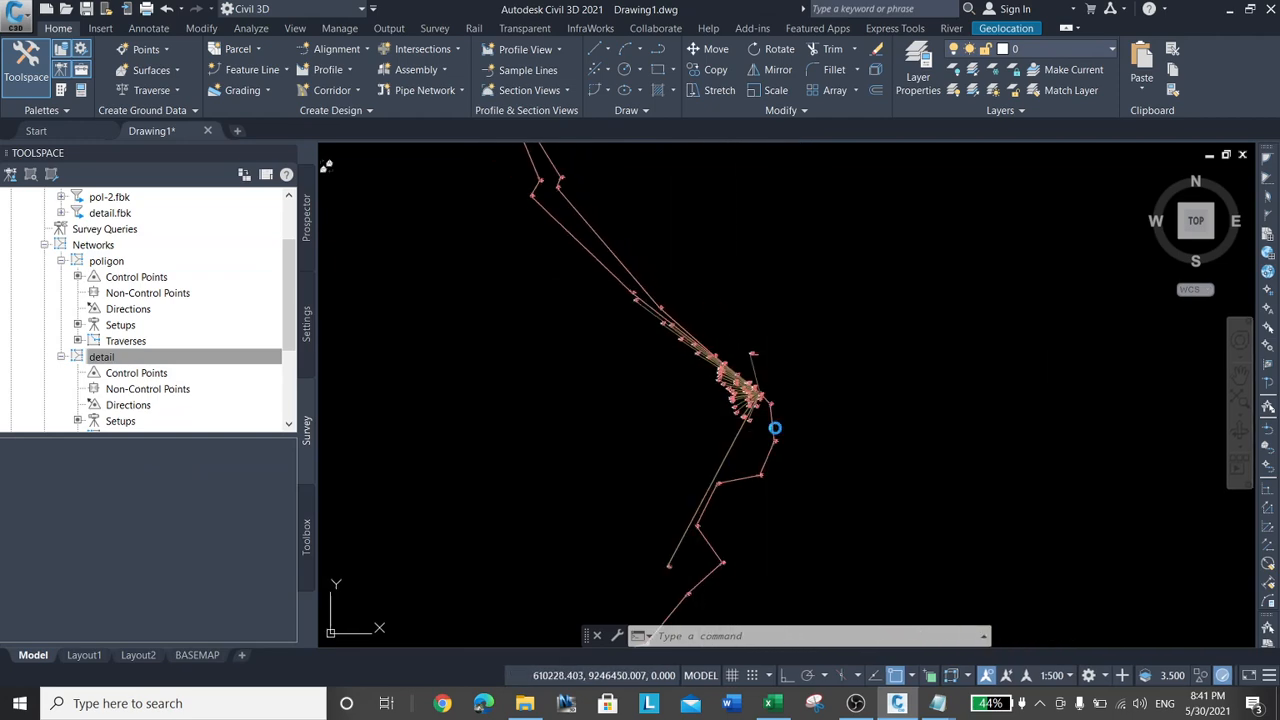
middle_click_drag(774, 428, 792, 311)
scroll(783, 363, "down", 4)
middle_click_drag(783, 363, 821, 283)
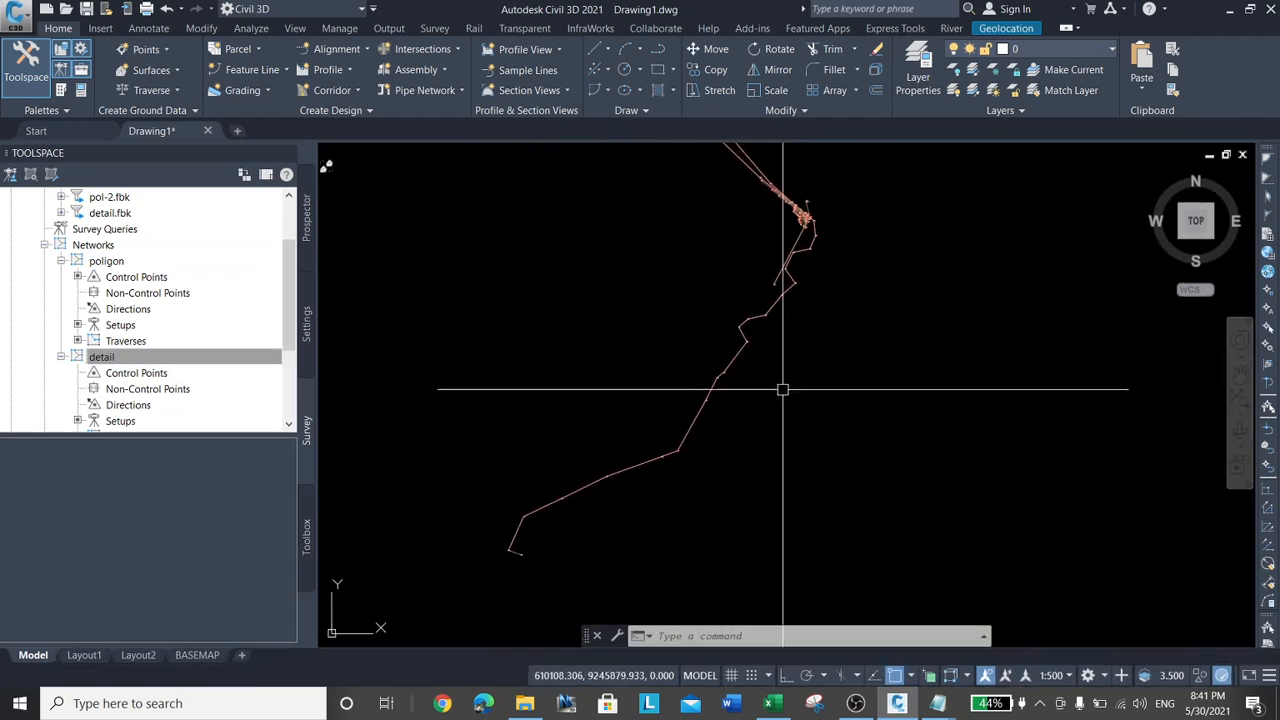